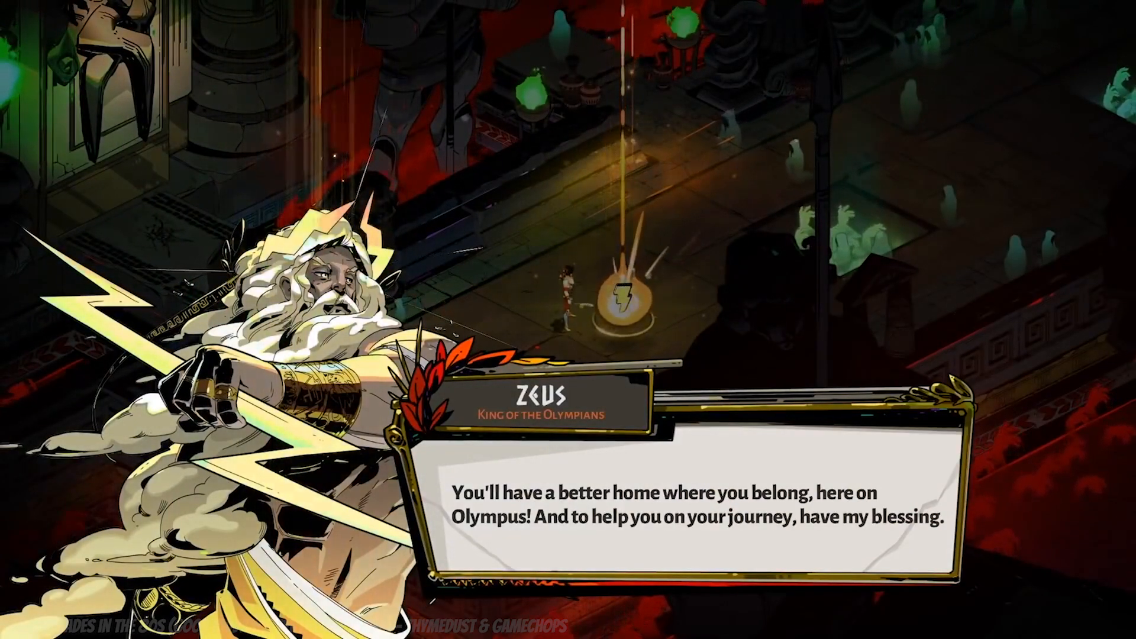
pyautogui.press('e')
pyautogui.press('Down')
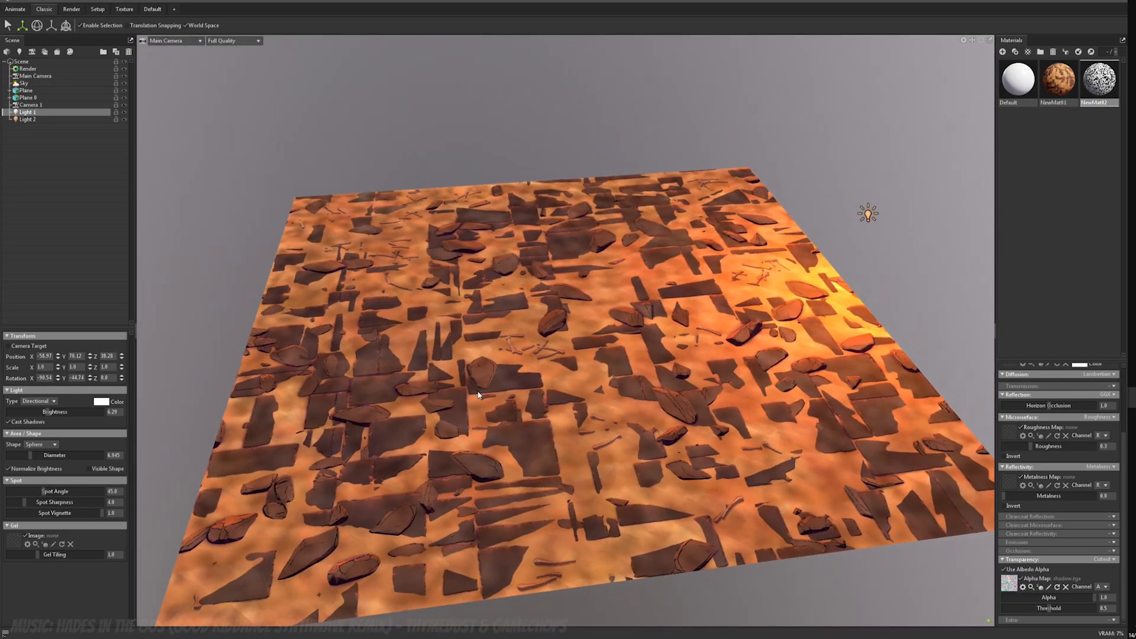
pyautogui.moveTo(478, 395); pyautogui.dragTo(559, 400)
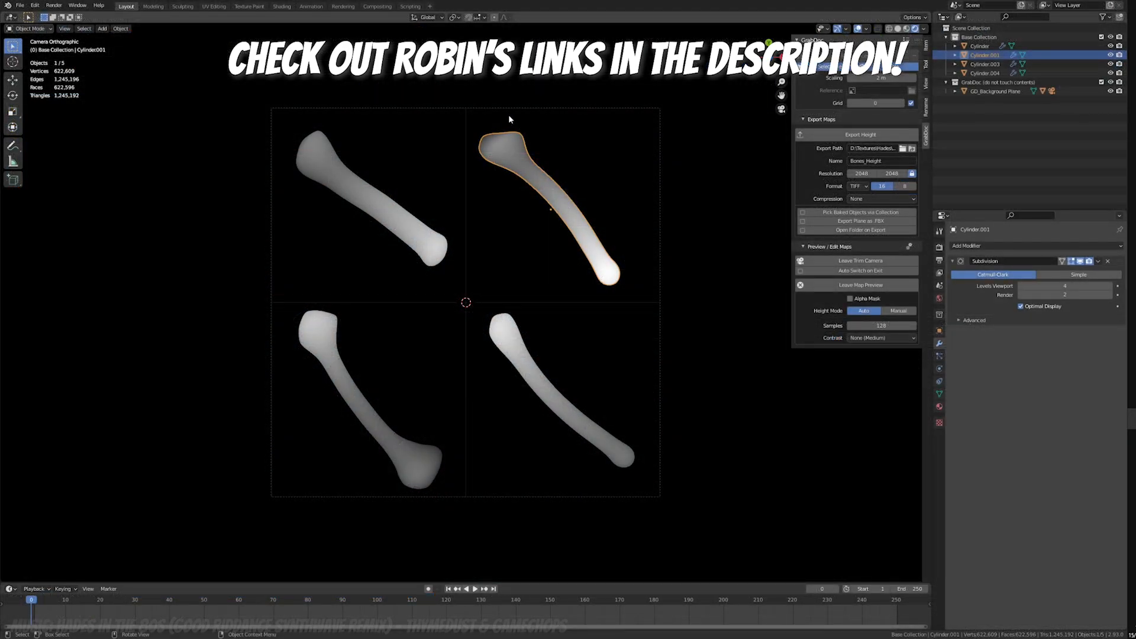
pyautogui.press('r')
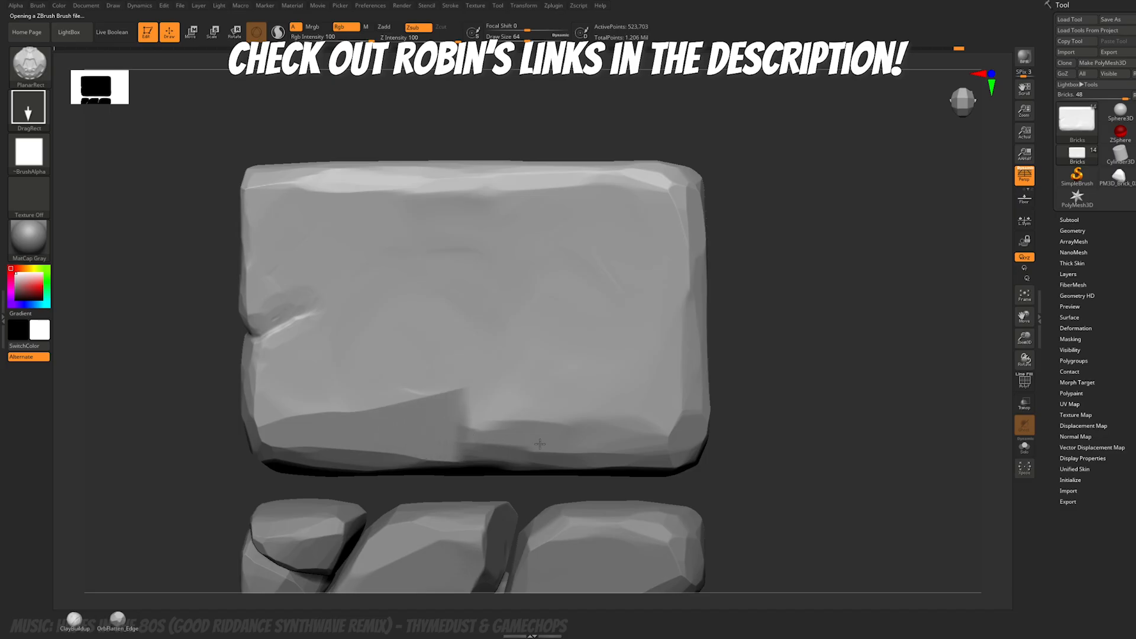
pyautogui.moveTo(467, 408); pyautogui.dragTo(884, 436)
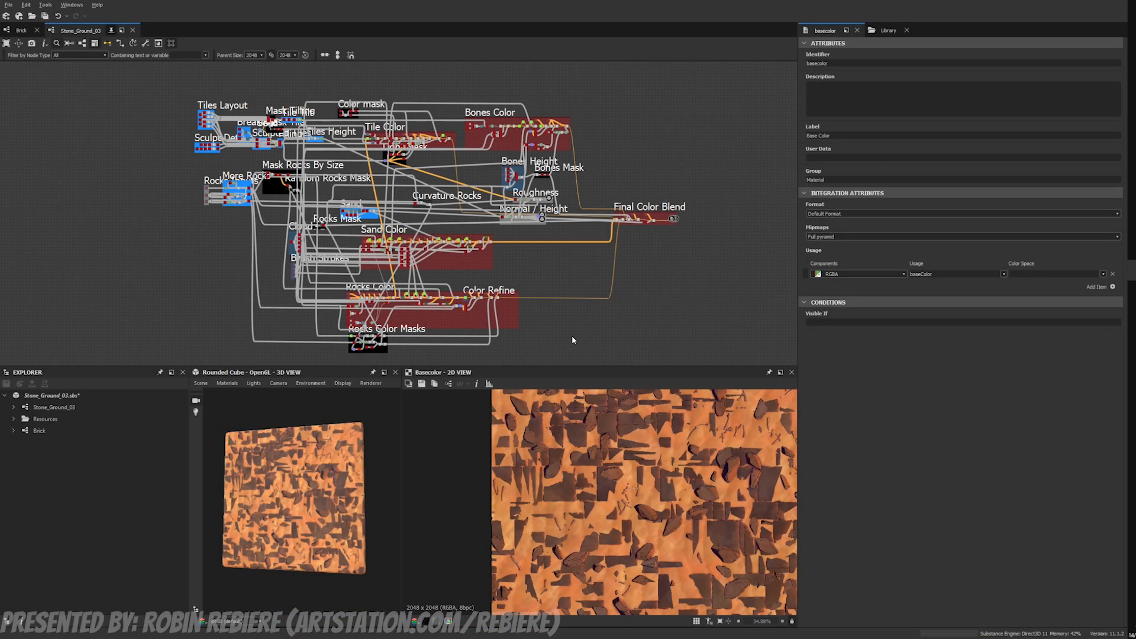
# Step: Examine the base color texture's tile and rock outlines up close in the 2D view
pyautogui.scroll(8, 491, 479)
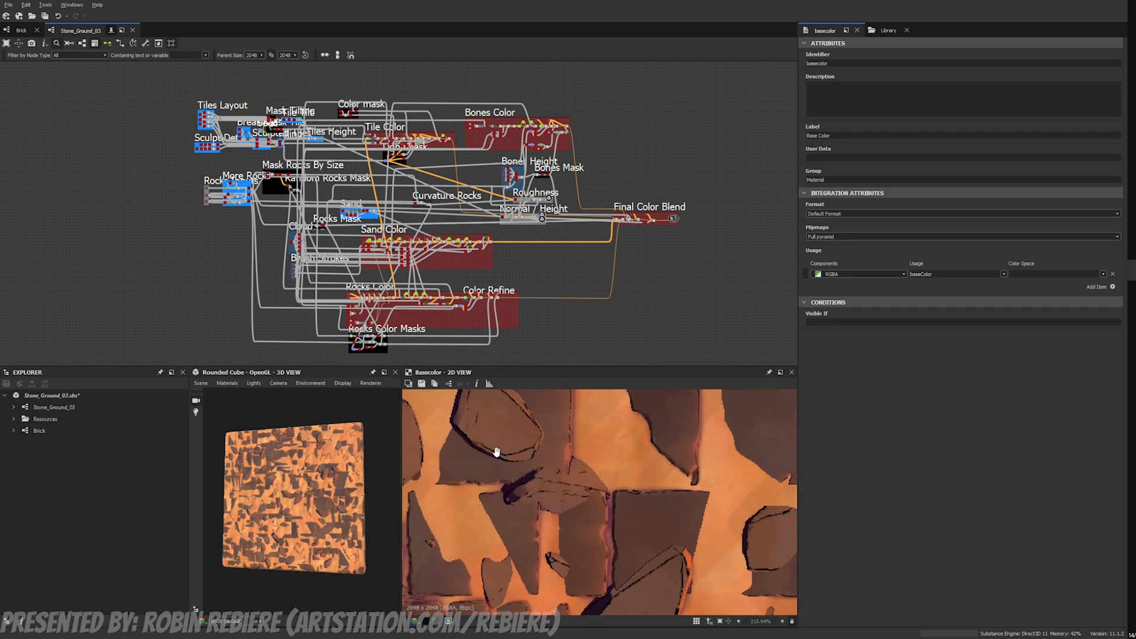
pyautogui.scroll(4, 524, 492)
pyautogui.moveTo(467, 420); pyautogui.dragTo(552, 511, button='middle')
pyautogui.scroll(-3, 499, 438)
pyautogui.scroll(-3, 562, 512)
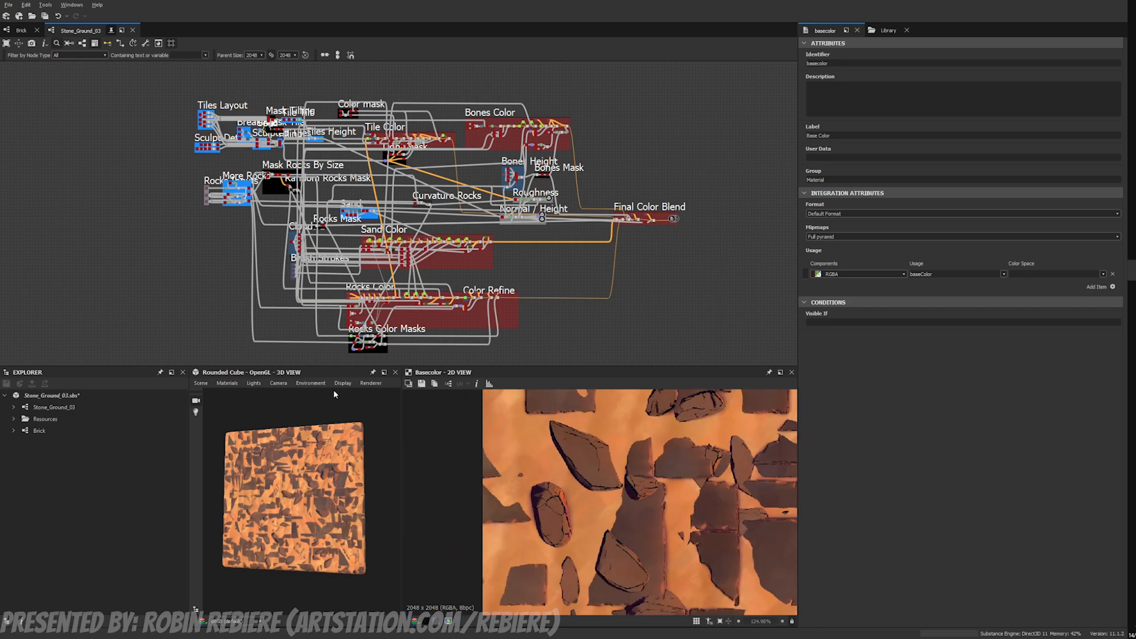
# Step: Preview the first Levels node of the More Rocks group and inspect its rock shapes in the 2D view
pyautogui.scroll(5, 205, 181)
pyautogui.doubleClick(265, 169)
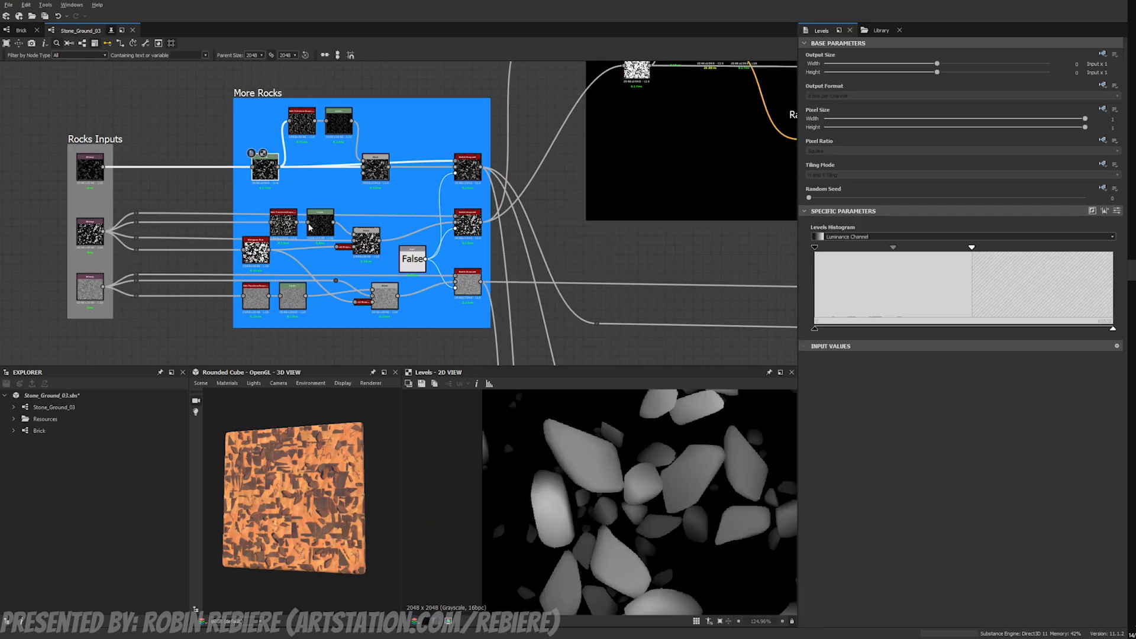
pyautogui.moveTo(616, 508); pyautogui.dragTo(508, 520, button='middle')
pyautogui.scroll(1, 508, 520)
pyautogui.moveTo(710, 453); pyautogui.dragTo(565, 502, button='middle')
pyautogui.moveTo(669, 507); pyautogui.dragTo(642, 499, button='middle')
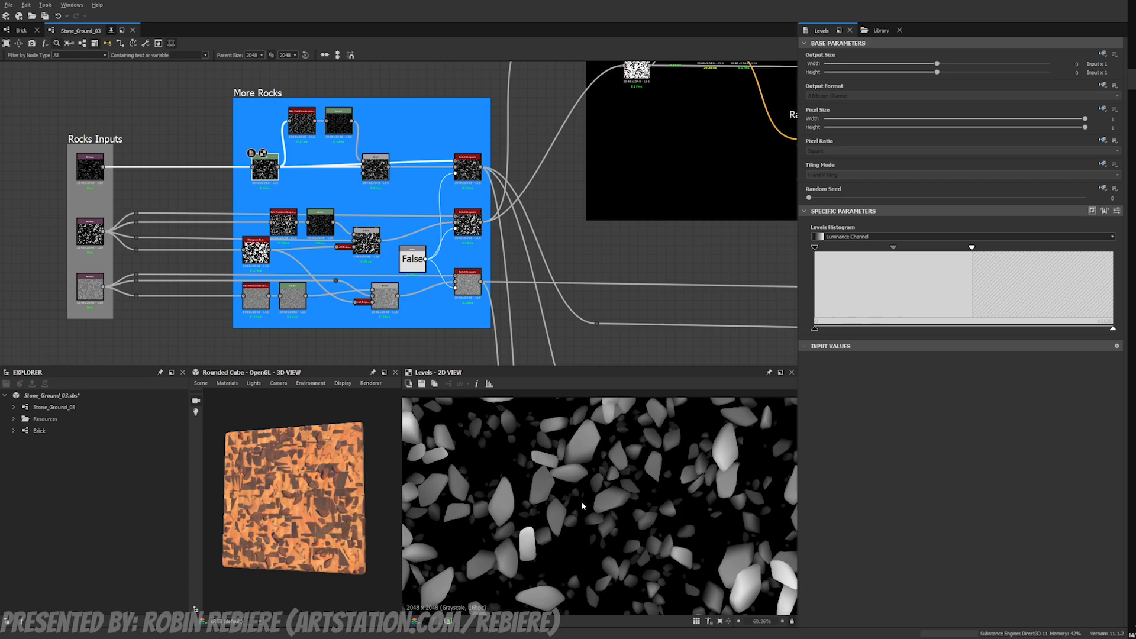
# Step: Display the base color output in the 2D view and compare its tile edges up close with the floor reference image
pyautogui.click(621, 349)
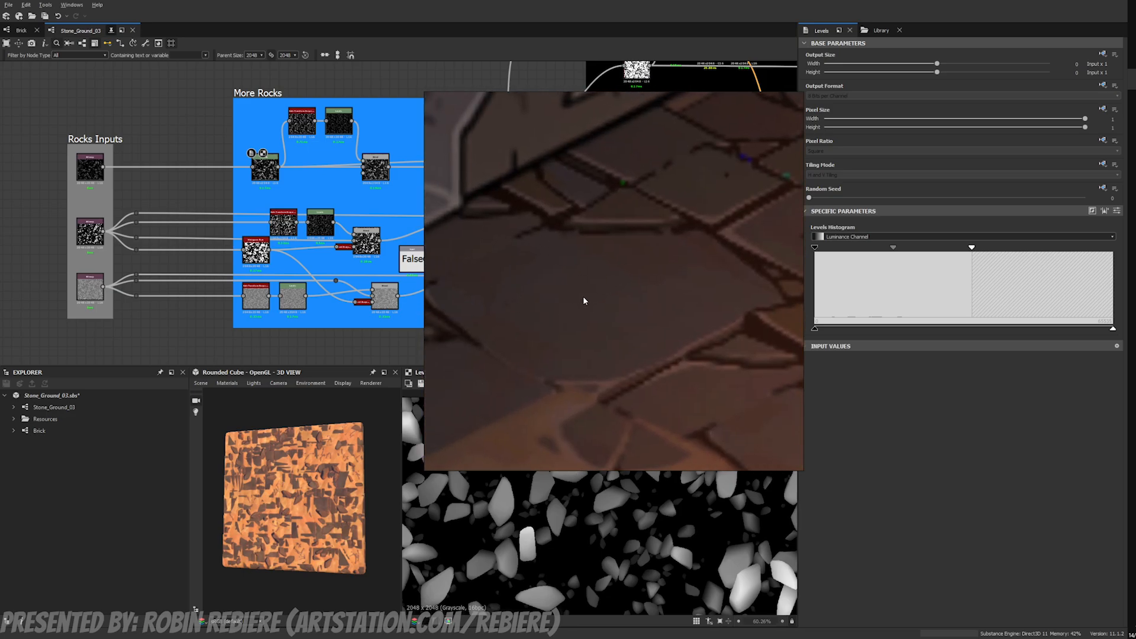
pyautogui.scroll(-6, 501, 262)
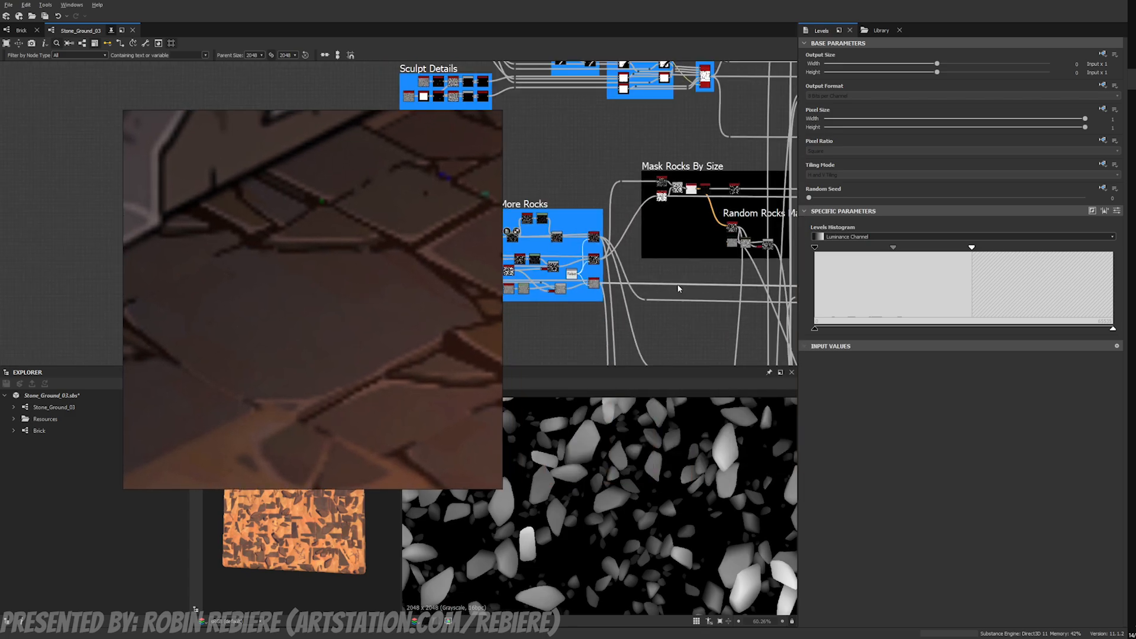
pyautogui.moveTo(501, 262); pyautogui.dragTo(187, 244, button='middle')
pyautogui.scroll(3, 628, 274)
pyautogui.doubleClick(648, 273)
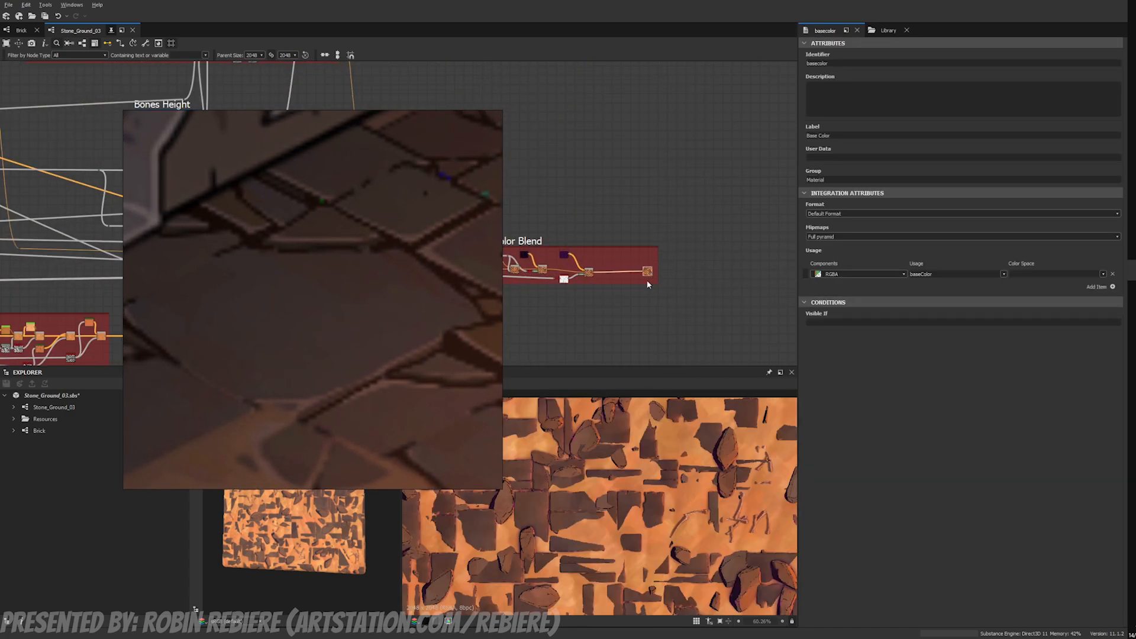
pyautogui.scroll(4, 567, 513)
pyautogui.scroll(5, 567, 514)
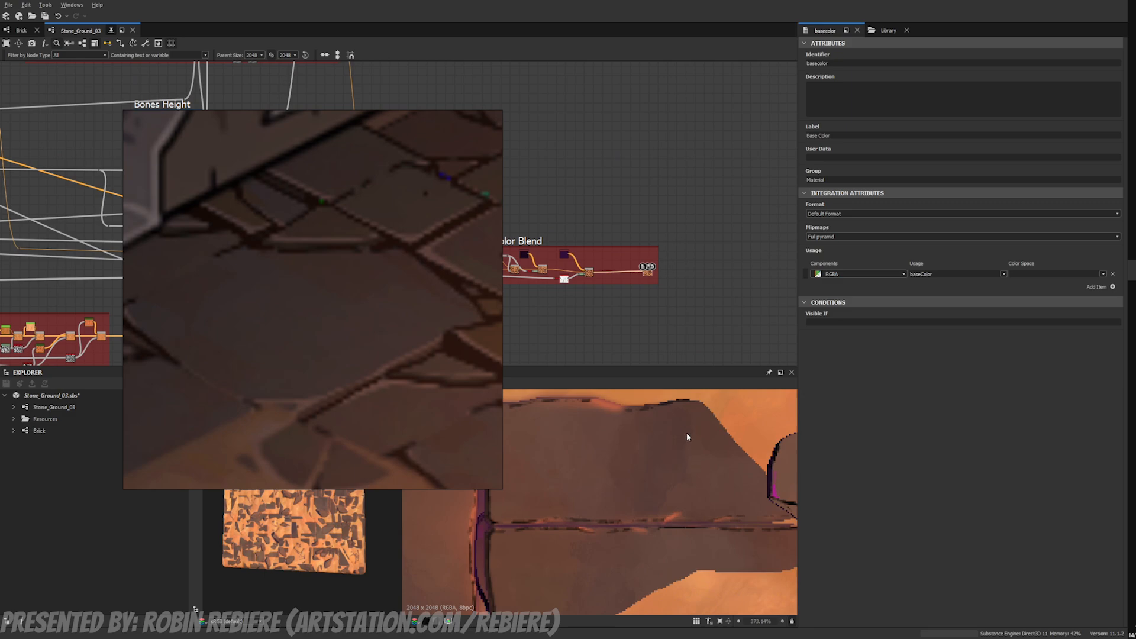
pyautogui.moveTo(523, 454); pyautogui.dragTo(581, 451, button='middle')
pyautogui.moveTo(664, 441); pyautogui.dragTo(713, 435, button='middle')
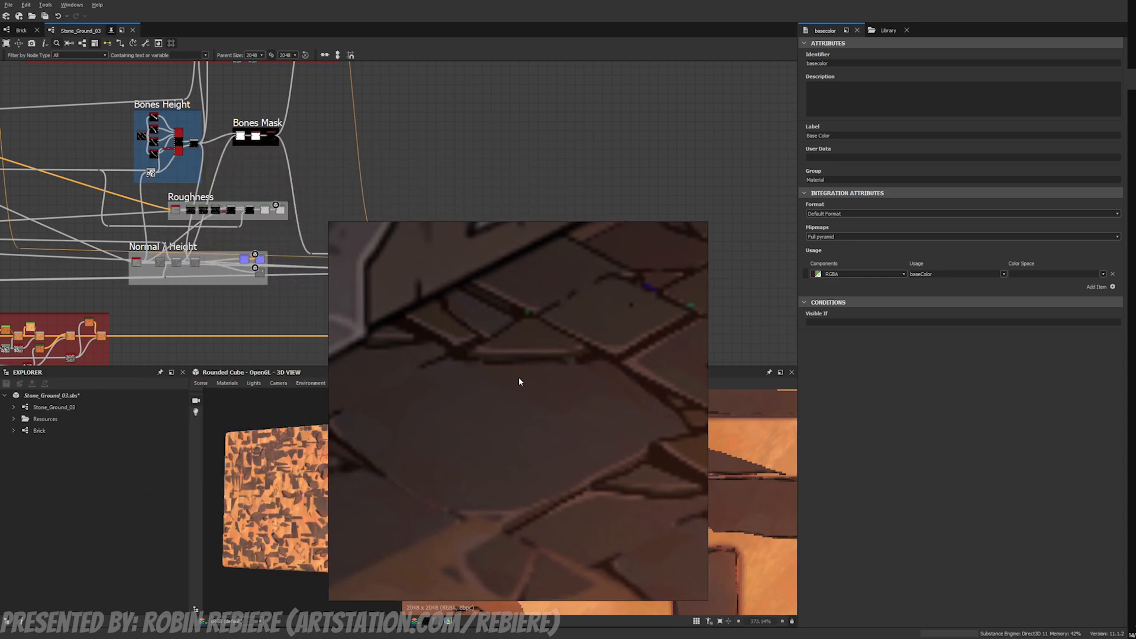
# Step: Survey the Stone_Ground_03 graph from the tile groups to the bones and final color groups, ending with the whole graph in view
pyautogui.scroll(-4, 546, 296)
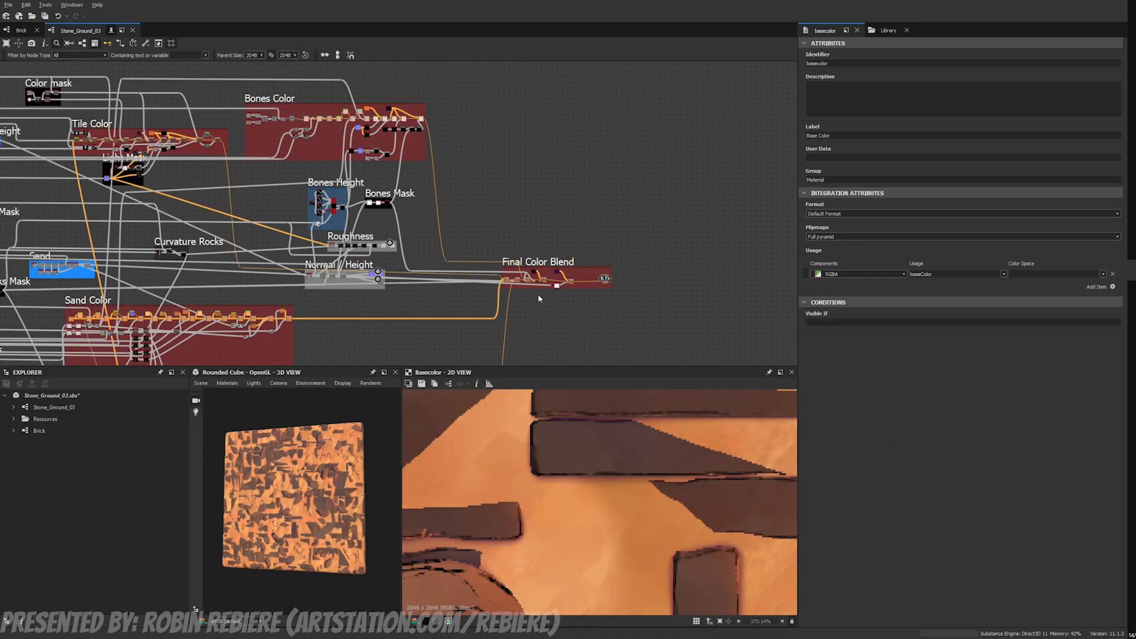
pyautogui.moveTo(140, 245); pyautogui.dragTo(521, 234, button='middle')
pyautogui.scroll(4, 341, 197)
pyautogui.scroll(2, 349, 206)
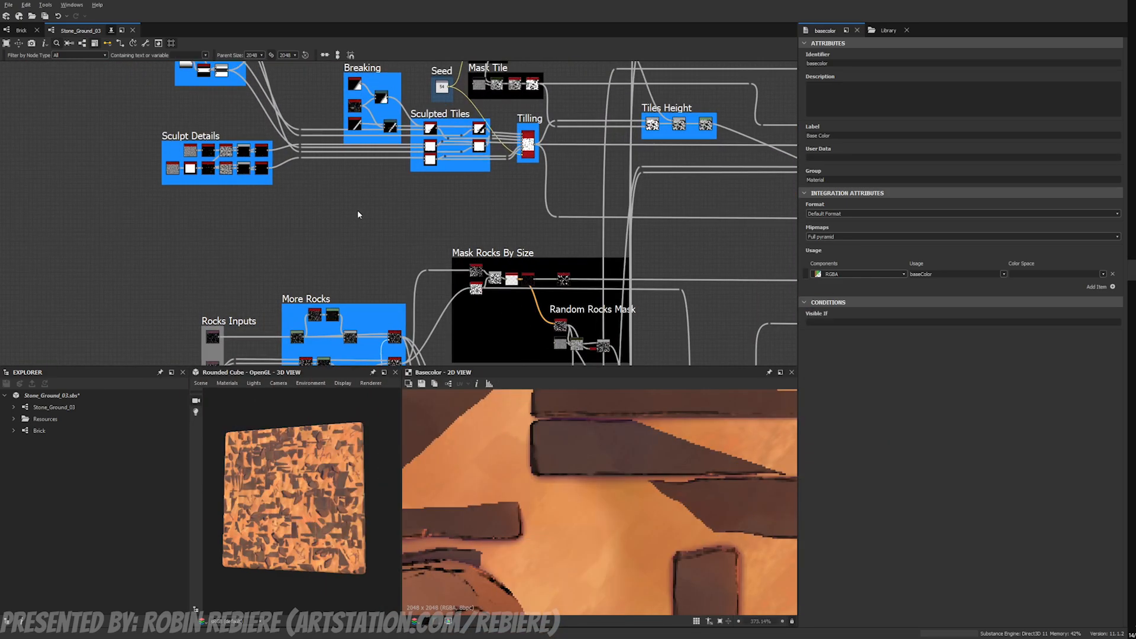
pyautogui.moveTo(357, 210); pyautogui.dragTo(417, 299, button='middle')
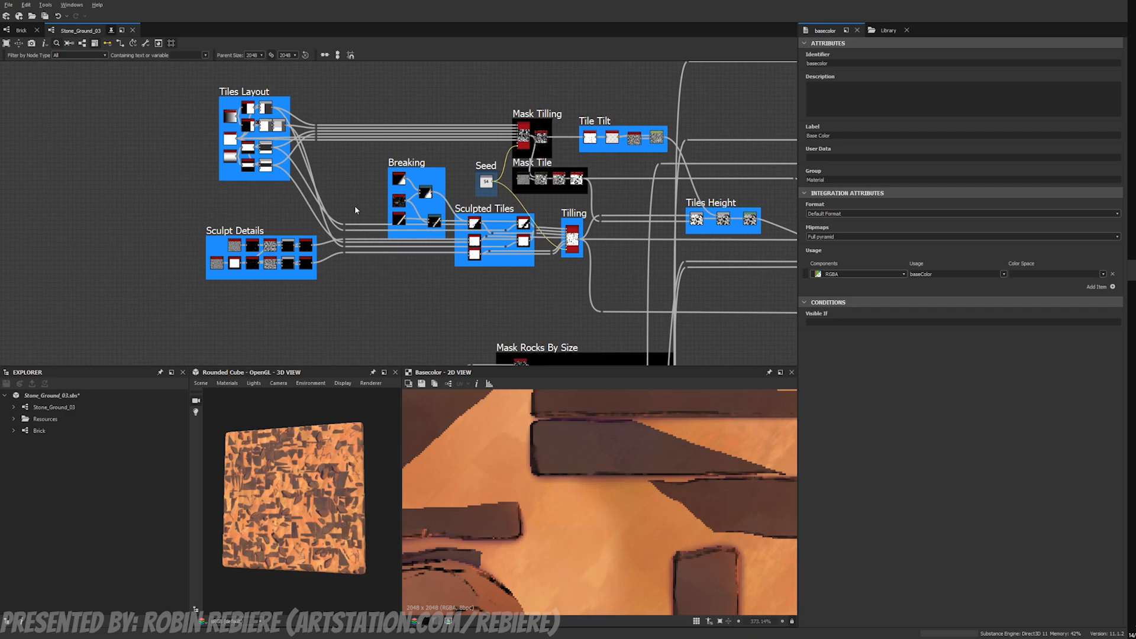
pyautogui.scroll(-2, 442, 312)
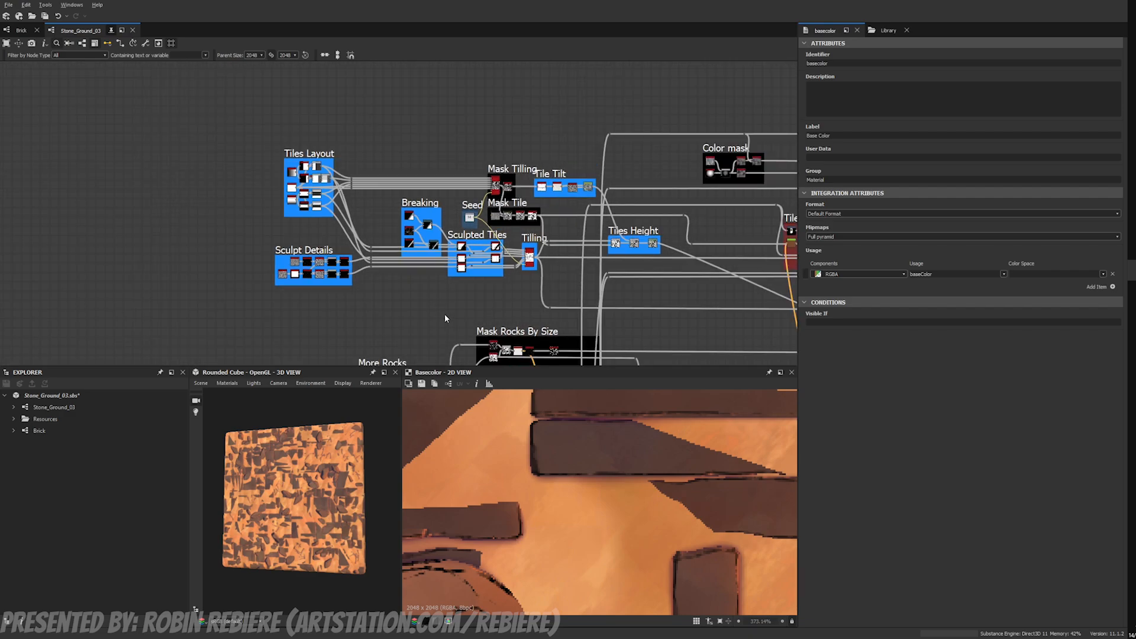
pyautogui.moveTo(653, 360); pyautogui.dragTo(297, 168, button='middle')
pyautogui.moveTo(553, 181); pyautogui.dragTo(408, 165, button='middle')
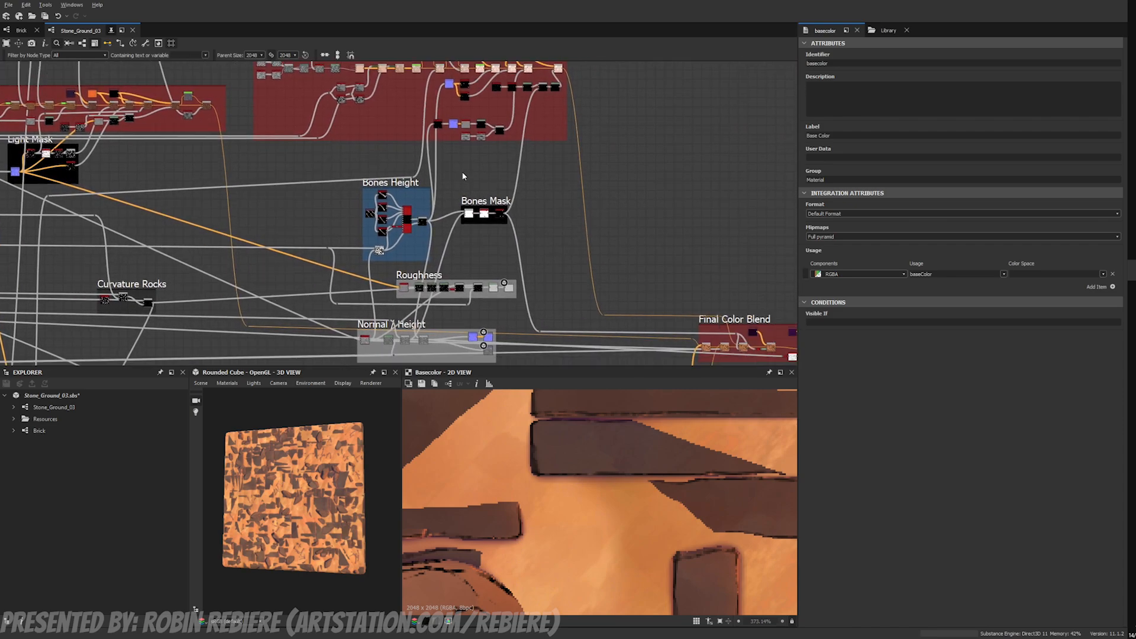
pyautogui.press('f')
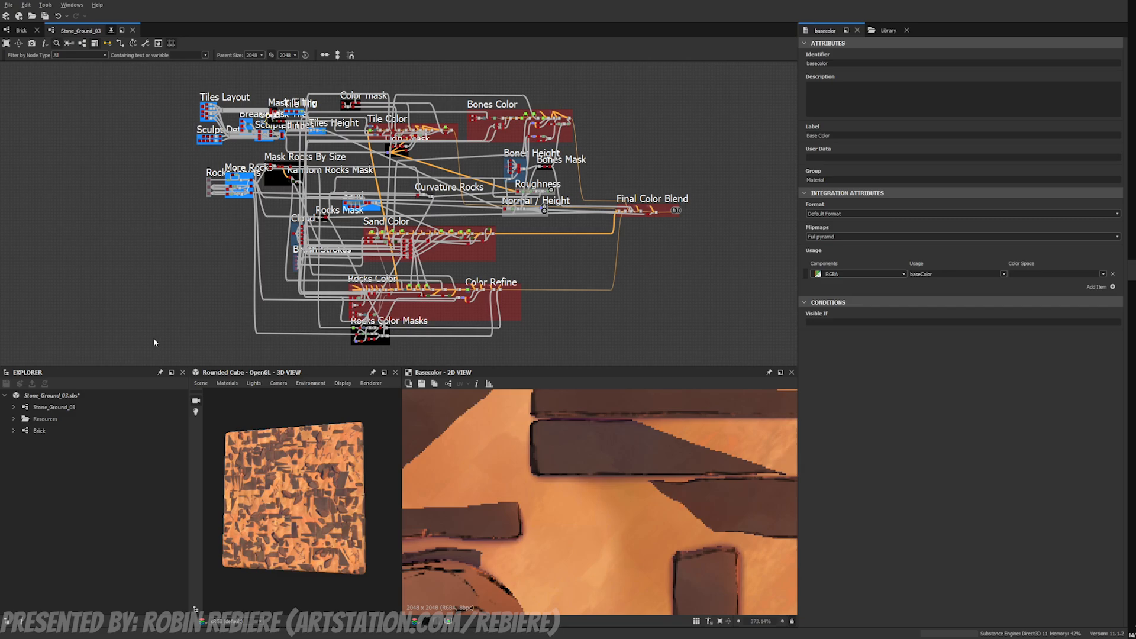
# Step: Preview the Mask Tilling group's tile generator and review its pattern, size, position, rotation and color parameters
pyautogui.scroll(4, 126, 187)
pyautogui.moveTo(120, 158); pyautogui.dragTo(133, 330, button='middle')
pyautogui.scroll(3, 337, 253)
pyautogui.moveTo(371, 209); pyautogui.dragTo(334, 252, button='middle')
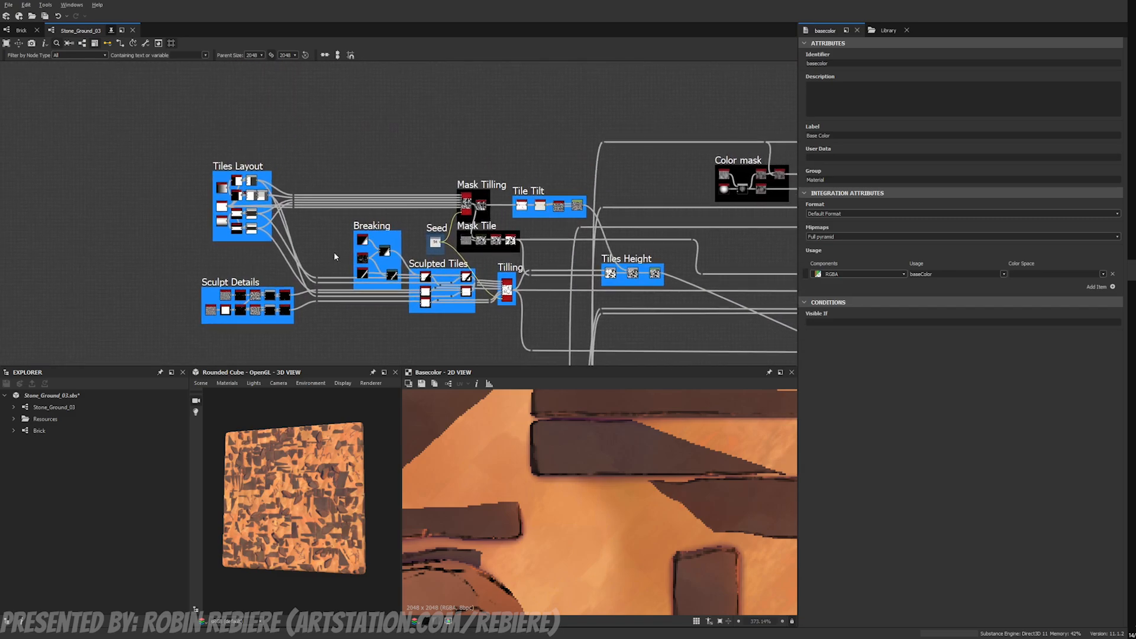
pyautogui.scroll(4, 403, 232)
pyautogui.click(526, 172)
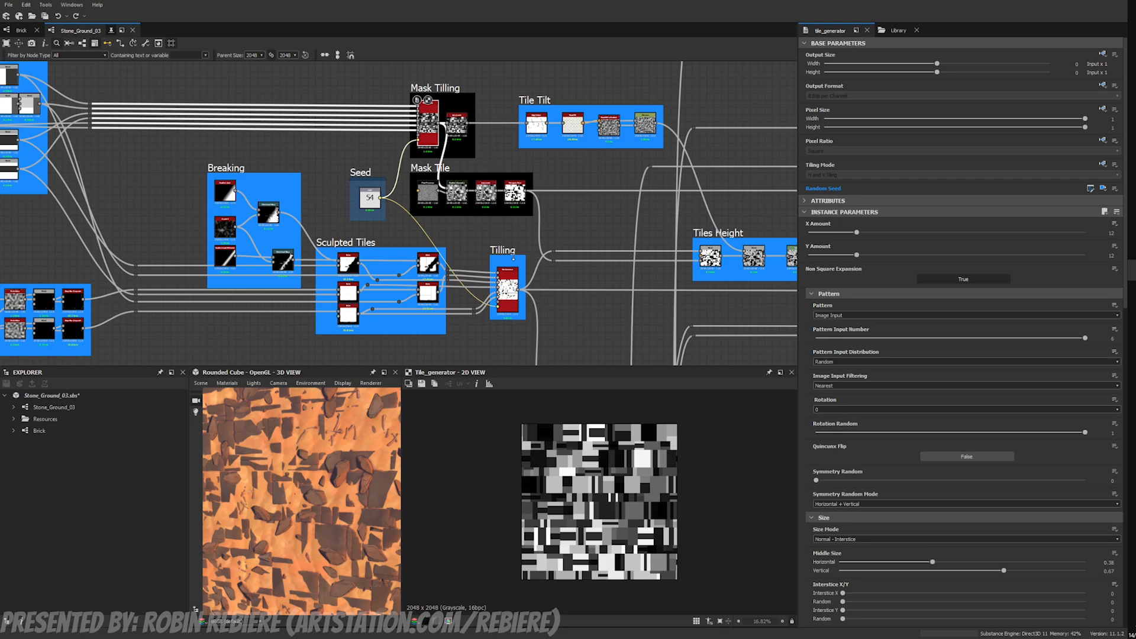
pyautogui.scroll(2, 495, 198)
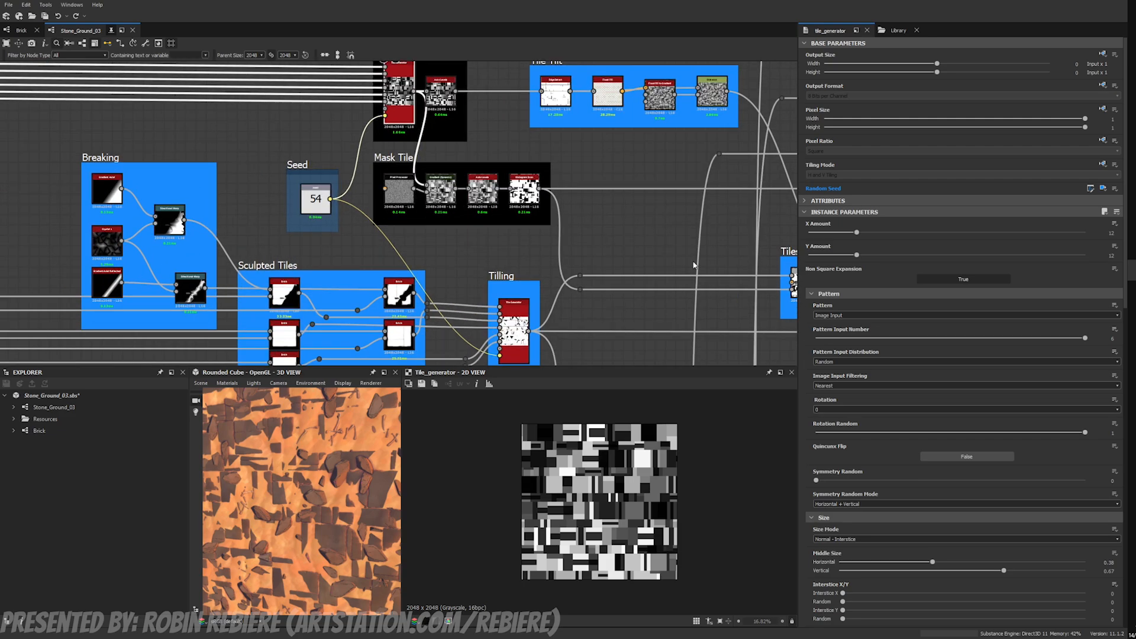
pyautogui.scroll(-10, 908, 305)
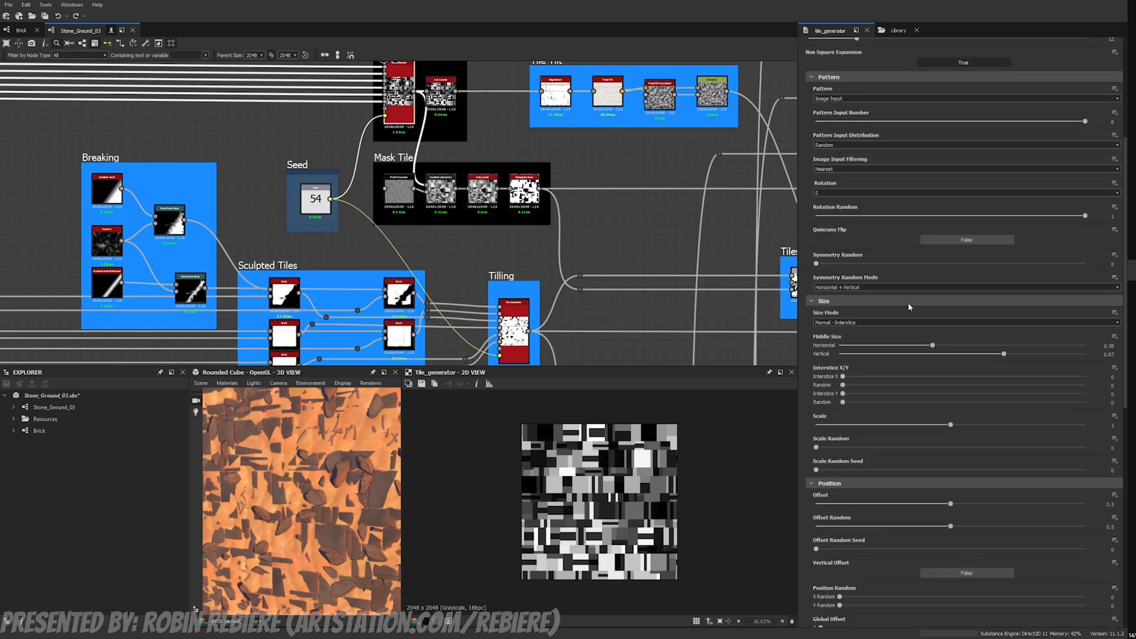
pyautogui.scroll(-9, 909, 307)
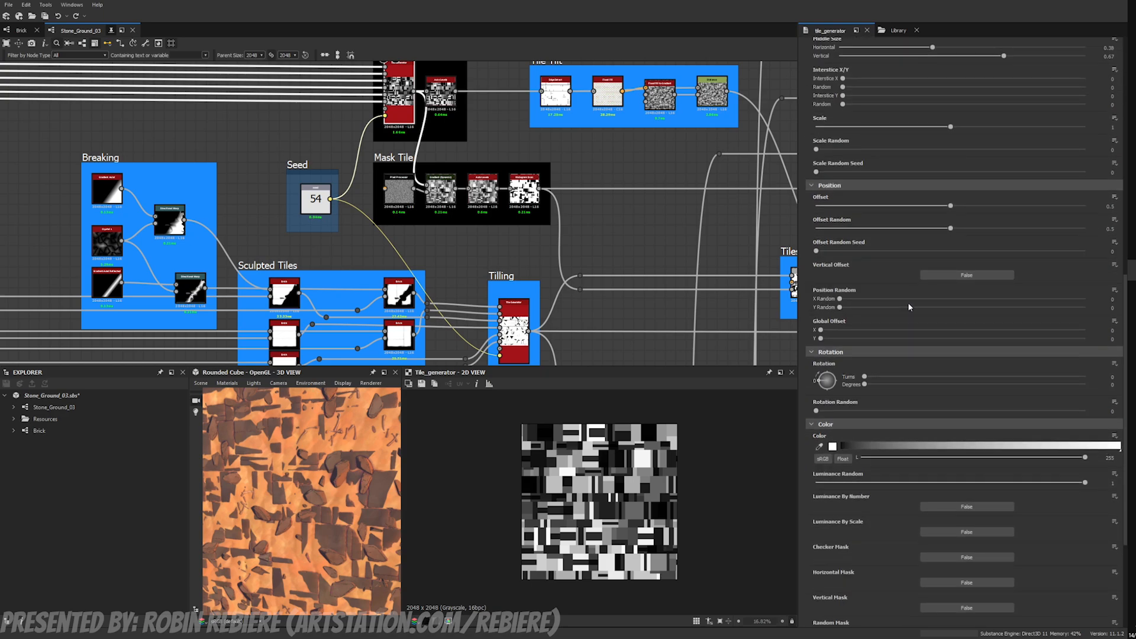
pyautogui.scroll(-2, 909, 306)
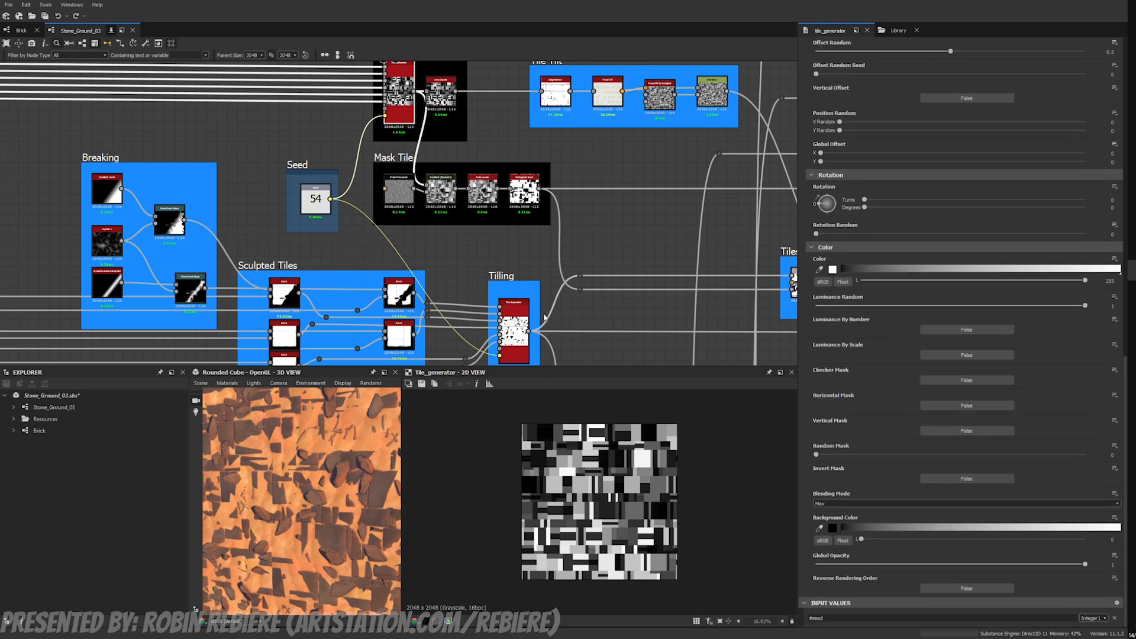
# Step: Preview the Tilling group's tile generator and inspect the Seed input node that drives both tile generators
pyautogui.doubleClick(514, 325)
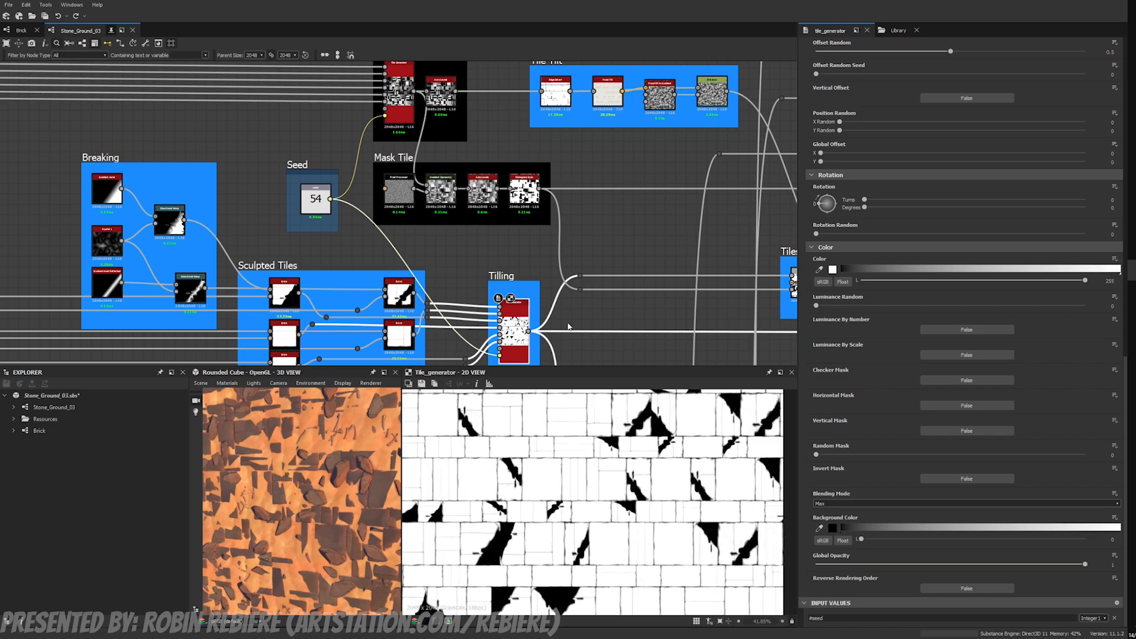
pyautogui.moveTo(314, 199); pyautogui.dragTo(347, 250, button='middle')
pyautogui.doubleClick(348, 245)
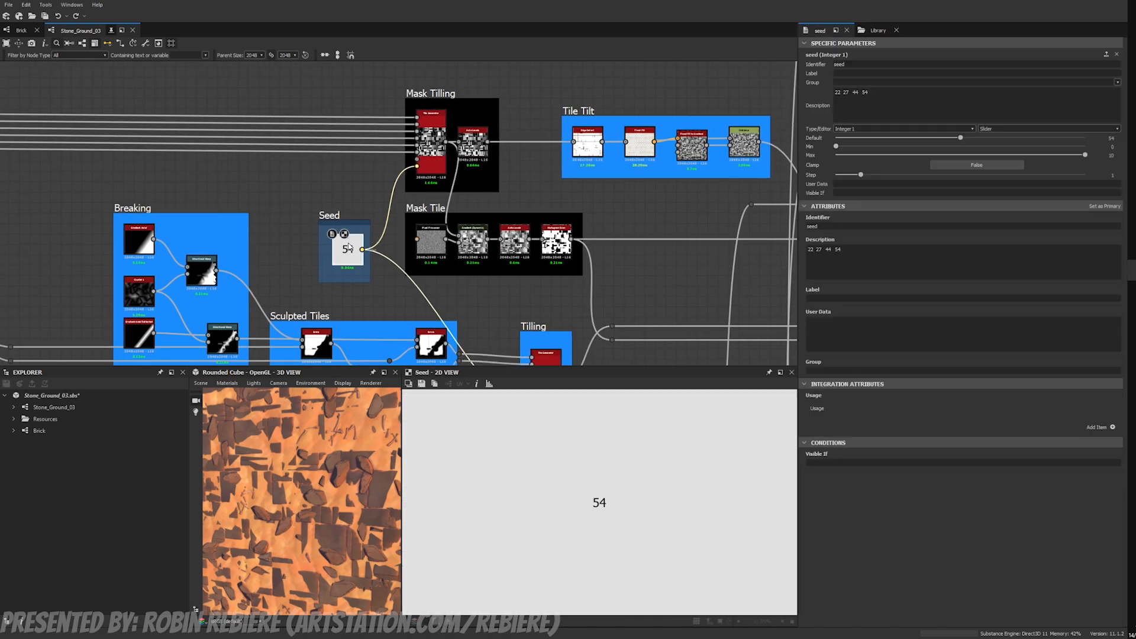
# Step: Preview several Blend nodes in the Tiles Layout group and the Mask Tilling tile generator they feed
pyautogui.moveTo(365, 185); pyautogui.dragTo(609, 223, button='middle')
pyautogui.doubleClick(65, 114)
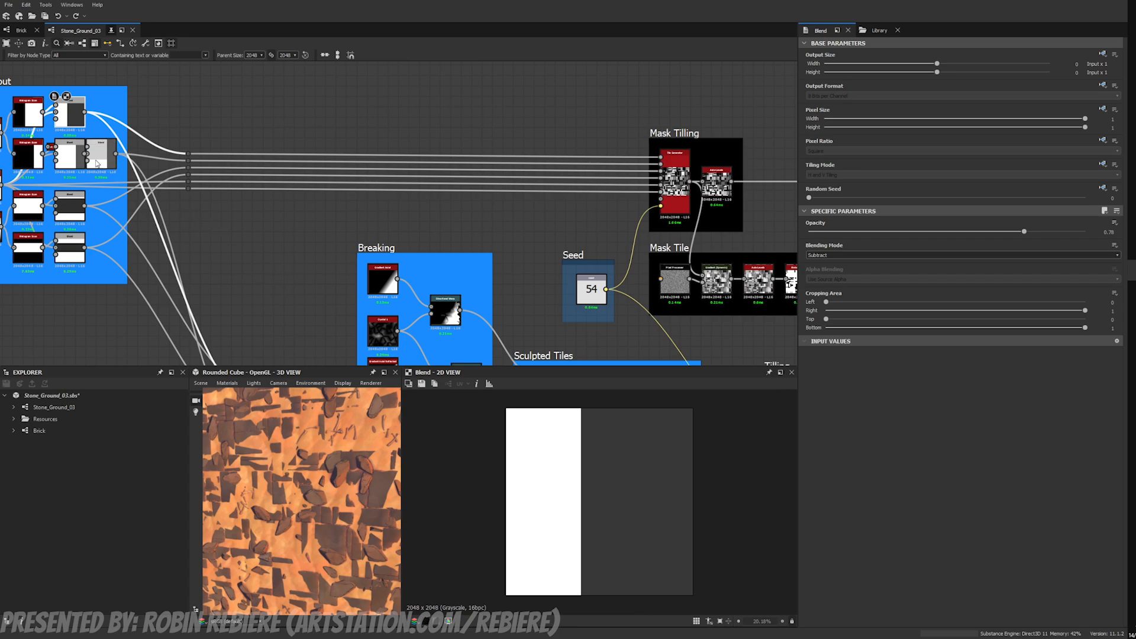
pyautogui.doubleClick(97, 163)
pyautogui.doubleClick(71, 250)
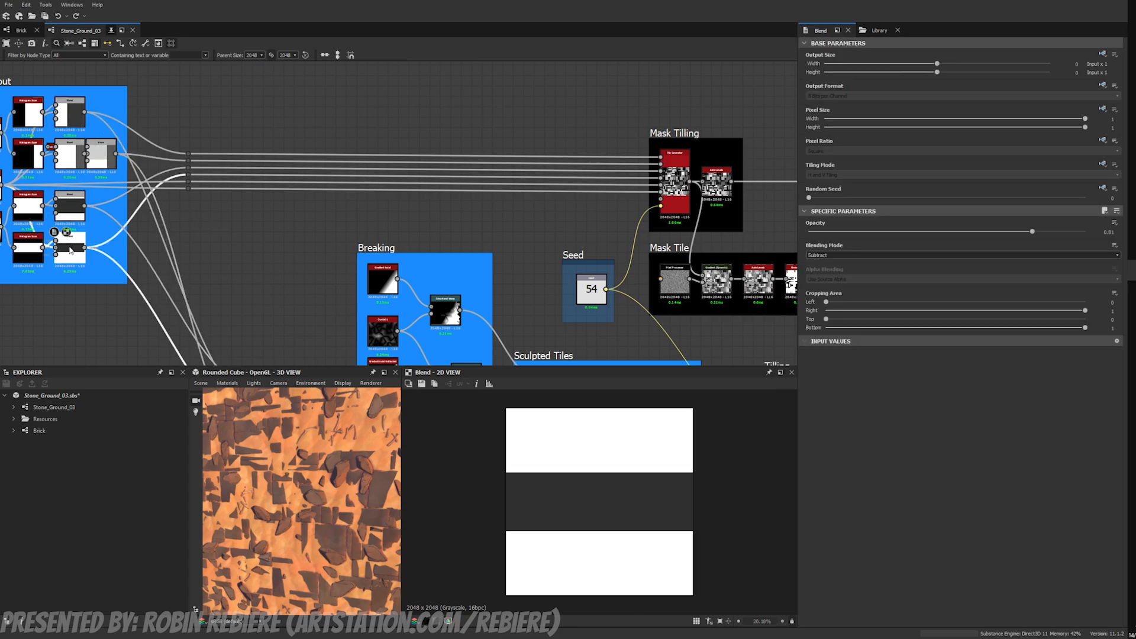
pyautogui.doubleClick(674, 177)
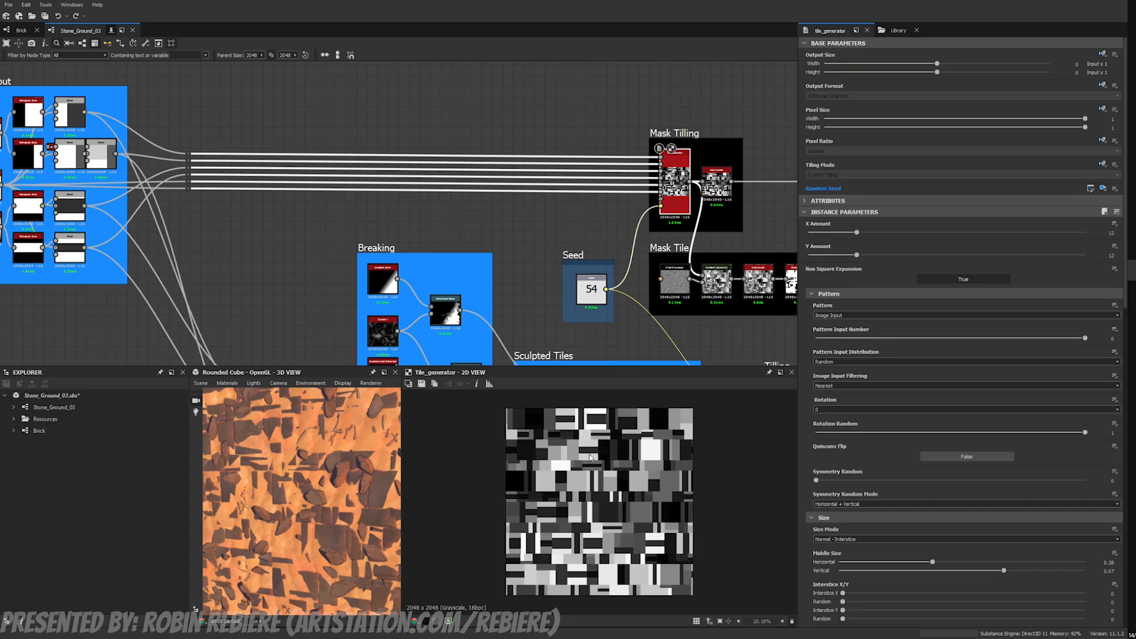
# Step: Preview the three-plank Brick node in the Sculpted Tiles group and the final Blend node in the Tiles Layout group's second row
pyautogui.click(506, 276)
pyautogui.scroll(-3, 506, 277)
pyautogui.moveTo(524, 361); pyautogui.dragTo(507, 273, button='middle')
pyautogui.scroll(3, 507, 274)
pyautogui.doubleClick(534, 268)
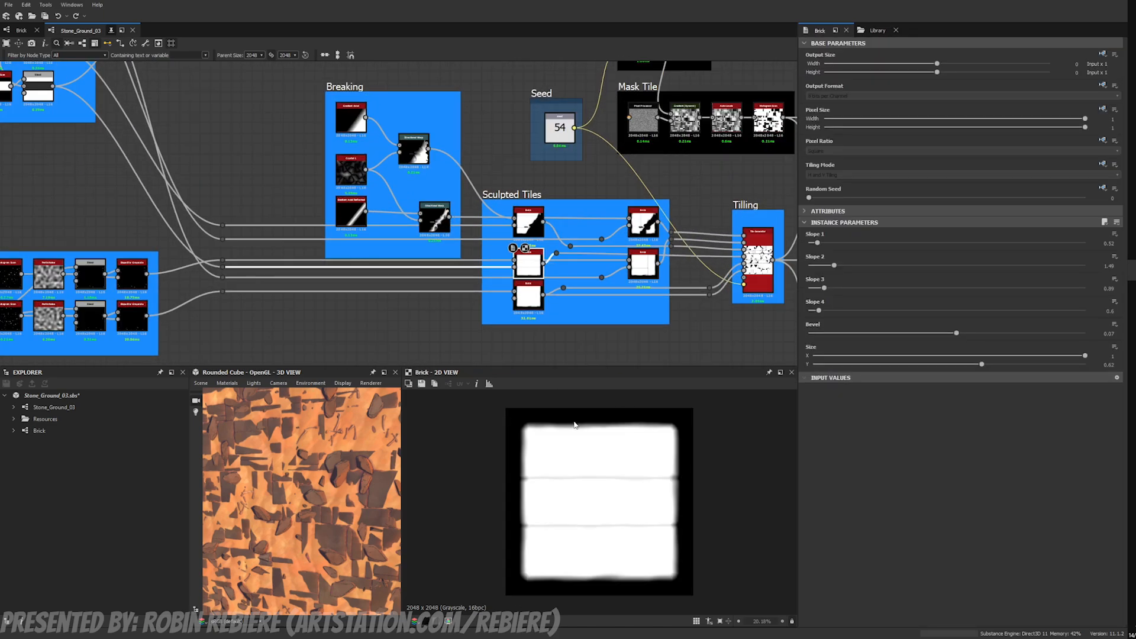
pyautogui.moveTo(133, 109); pyautogui.dragTo(249, 199, button='middle')
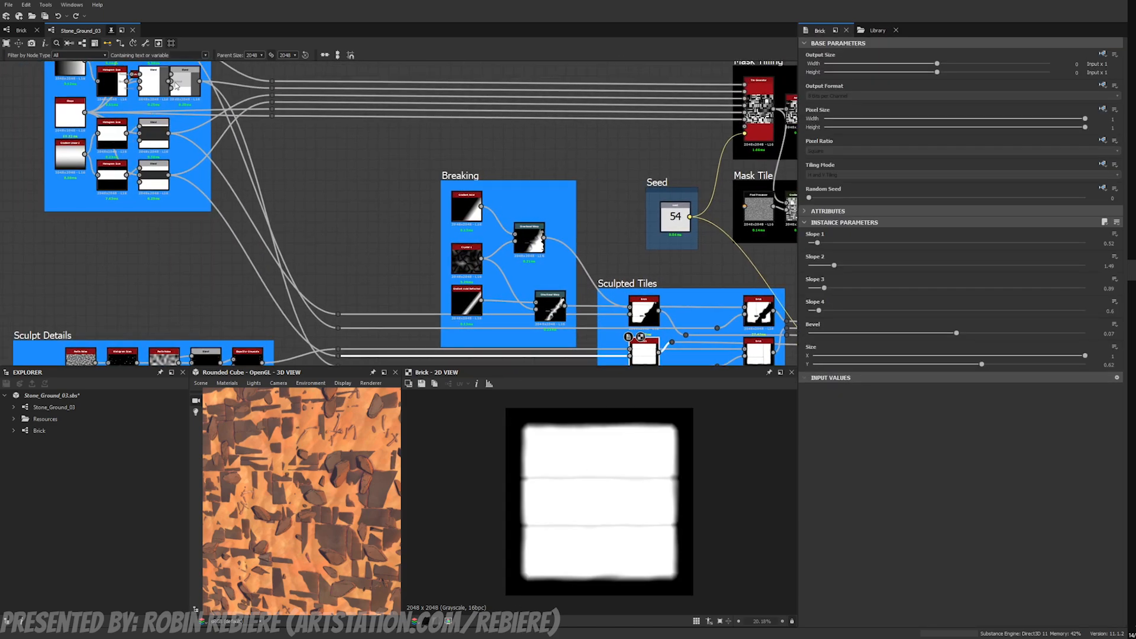
pyautogui.doubleClick(188, 82)
# Step: Preview the three-plank Brick node in Sculpted Tiles again and open the Brick graph behind it
pyautogui.moveTo(535, 250); pyautogui.dragTo(478, 207, button='middle')
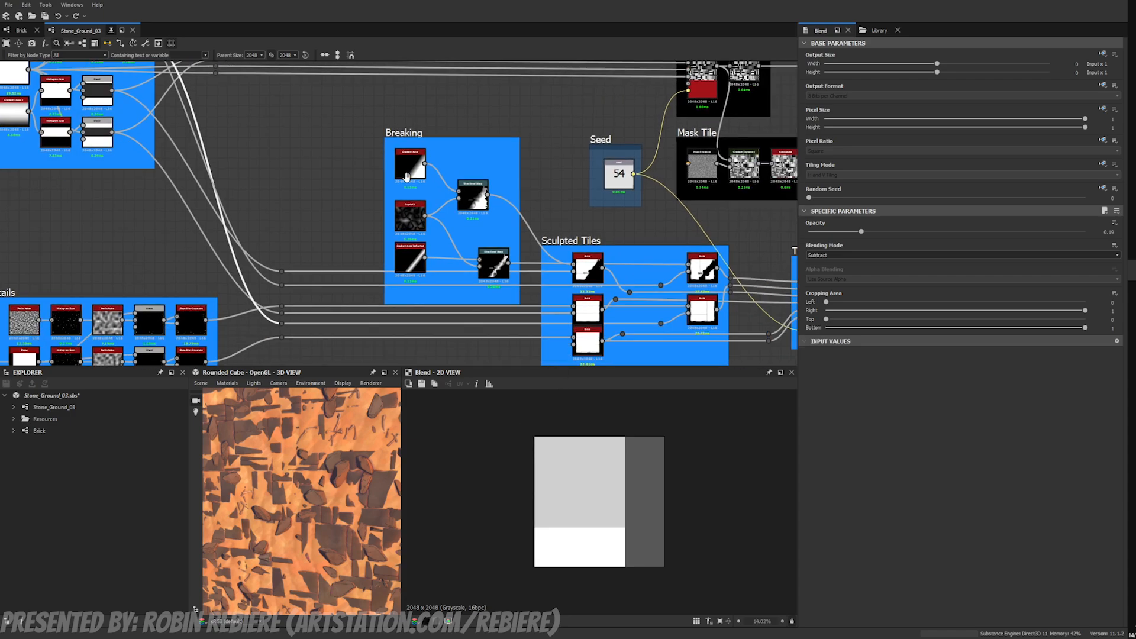
pyautogui.scroll(2, 479, 207)
pyautogui.doubleClick(506, 267)
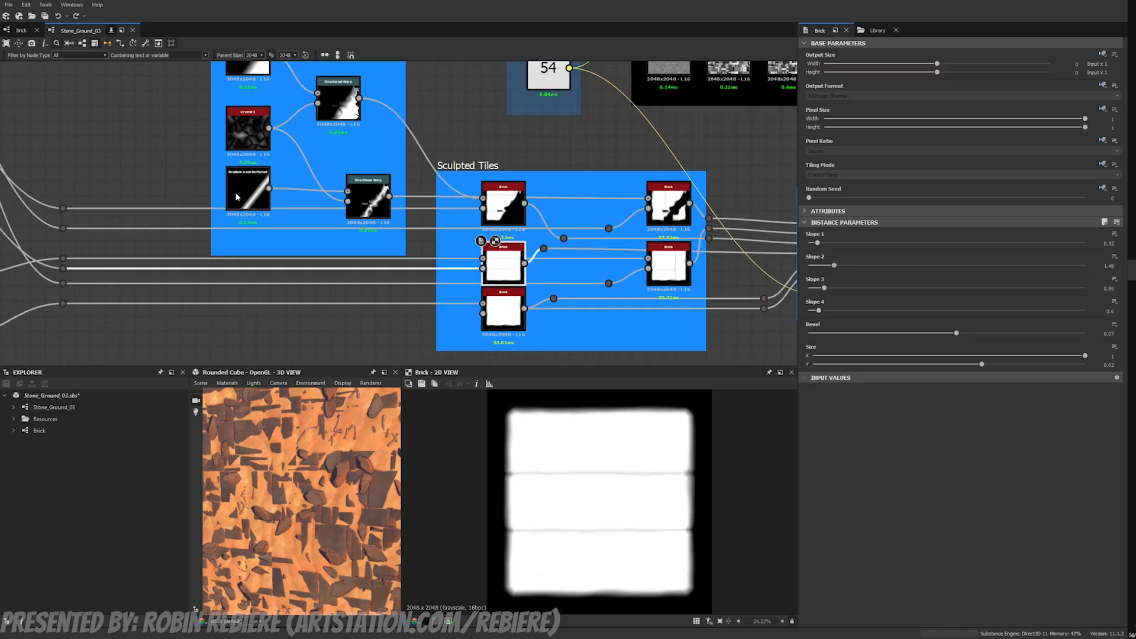
pyautogui.click(18, 31)
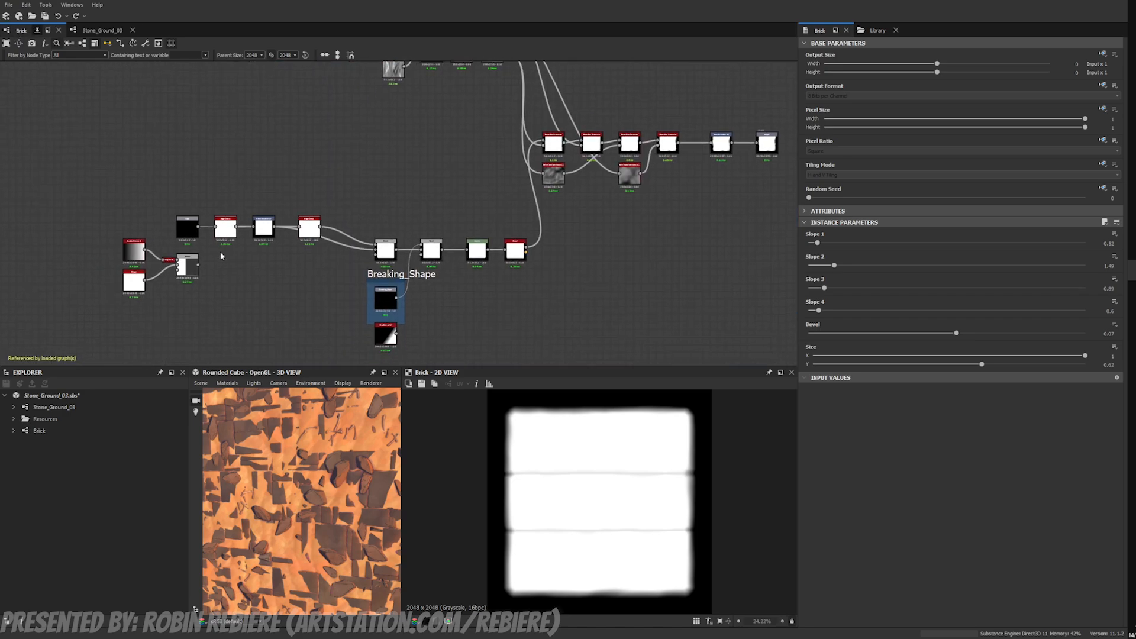
# Step: Connect the Gradient Axial node to the second Blend of the Brick graph in place of the Breaking_Shape input
pyautogui.scroll(2, 223, 254)
pyautogui.moveTo(170, 269); pyautogui.dragTo(171, 270)
pyautogui.scroll(-4, 325, 186)
pyautogui.moveTo(355, 180); pyautogui.dragTo(206, 185, button='middle')
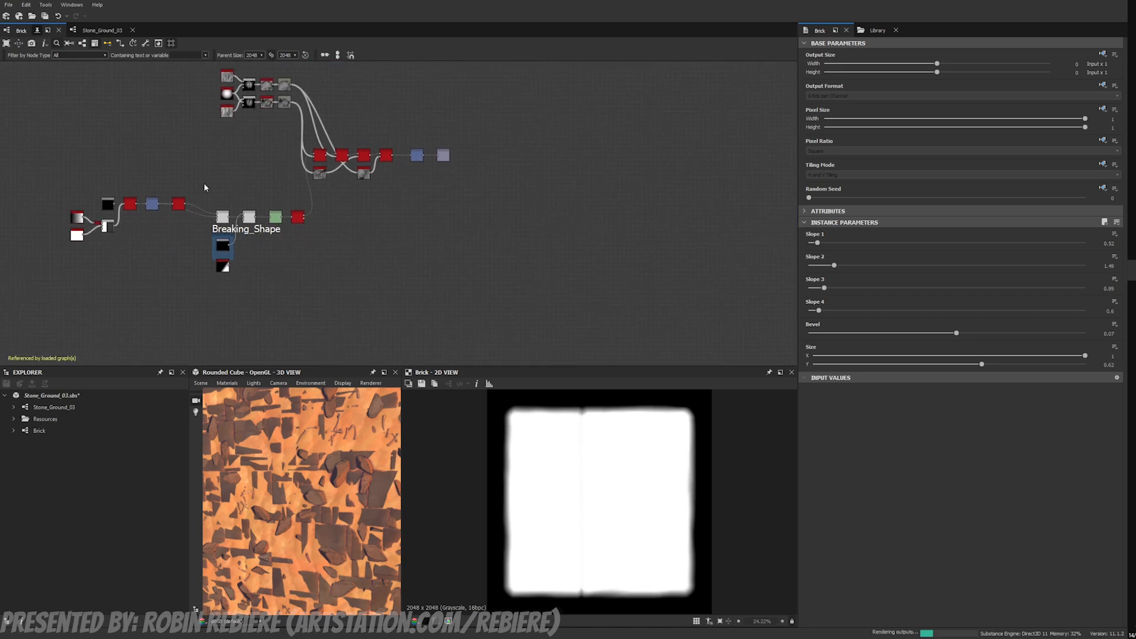
pyautogui.scroll(4, 402, 153)
pyautogui.moveTo(132, 317); pyautogui.dragTo(369, 179, button='middle')
pyautogui.click(235, 178)
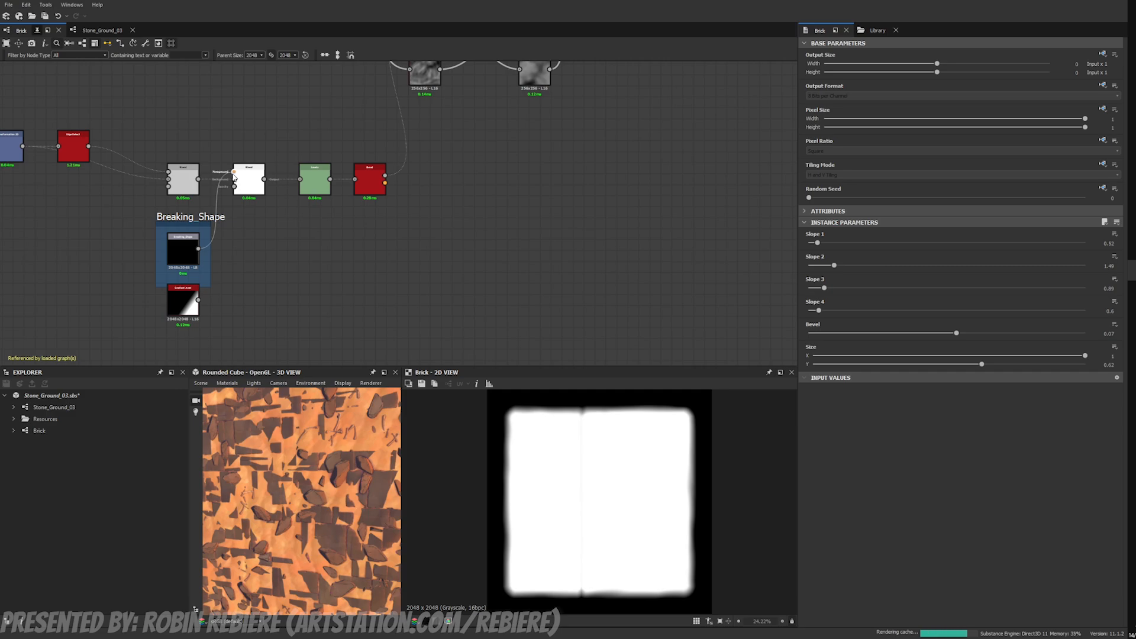
pyautogui.click(190, 287)
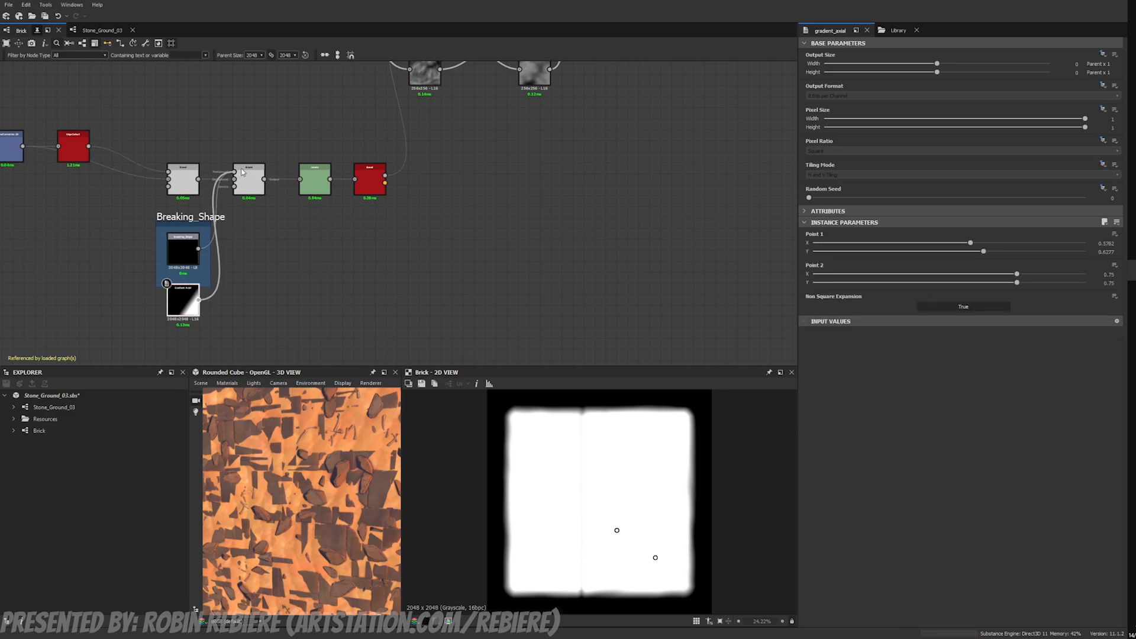
# Step: Preview the Height output at the end of the Brick graph
pyautogui.scroll(-1, 247, 169)
pyautogui.moveTo(255, 147); pyautogui.dragTo(321, 261, button='middle')
pyautogui.scroll(-2, 320, 261)
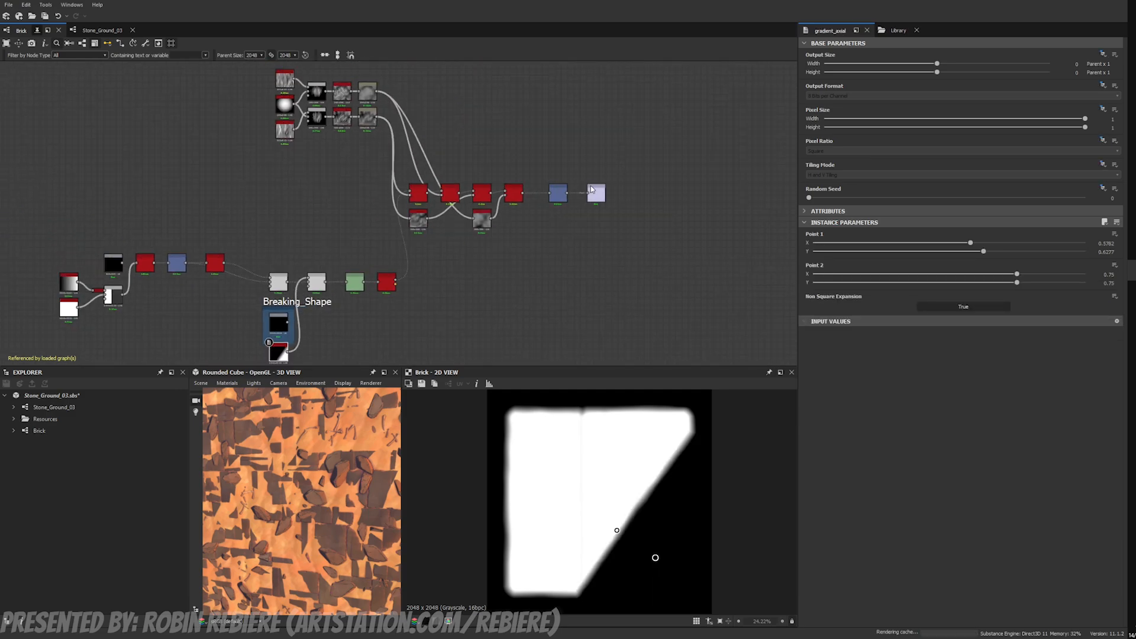
pyautogui.doubleClick(598, 194)
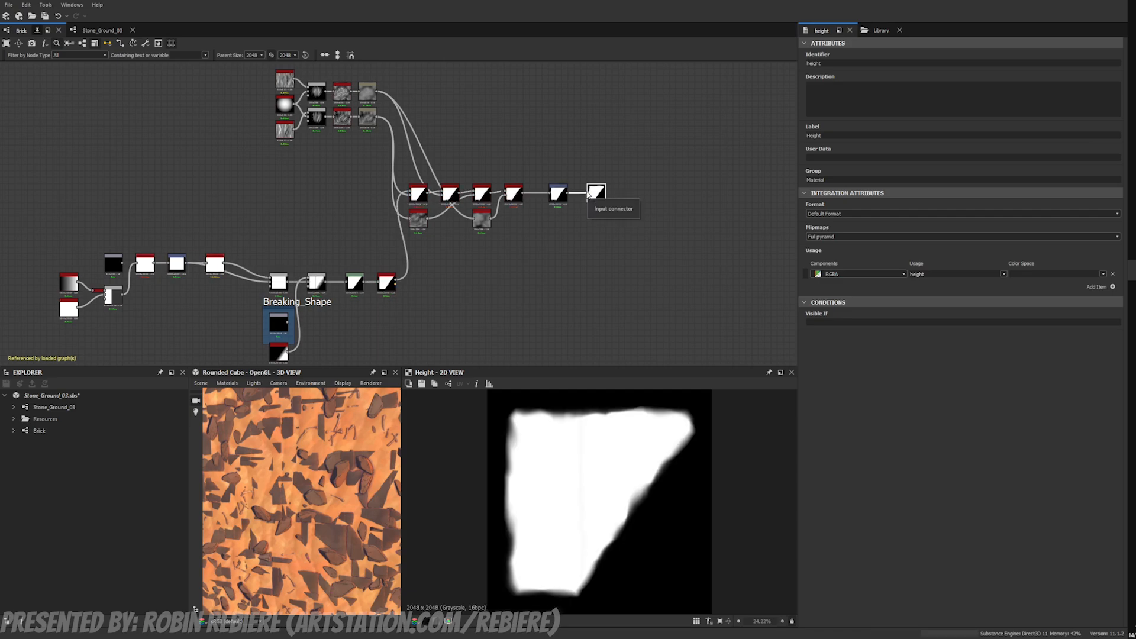
# Step: Preview the second Edge Detect, the Multiply and Subtract Blend nodes, and the Levels node in the Brick graph
pyautogui.scroll(4, 246, 198)
pyautogui.doubleClick(329, 239)
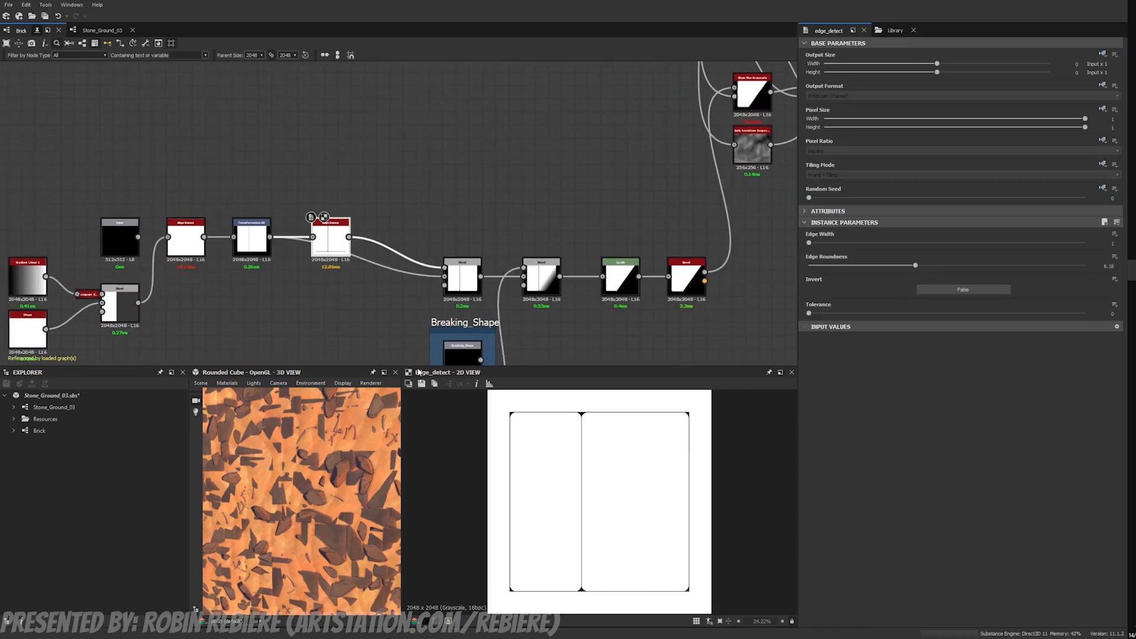
pyautogui.doubleClick(467, 282)
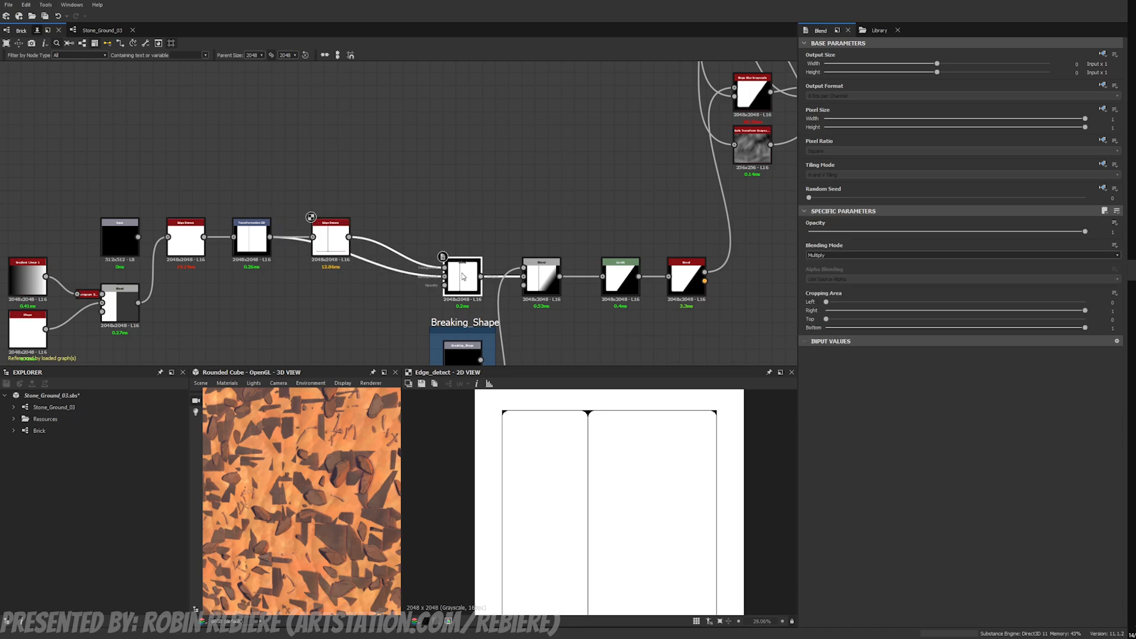
pyautogui.moveTo(507, 317); pyautogui.dragTo(522, 225, button='middle')
pyautogui.doubleClick(513, 167)
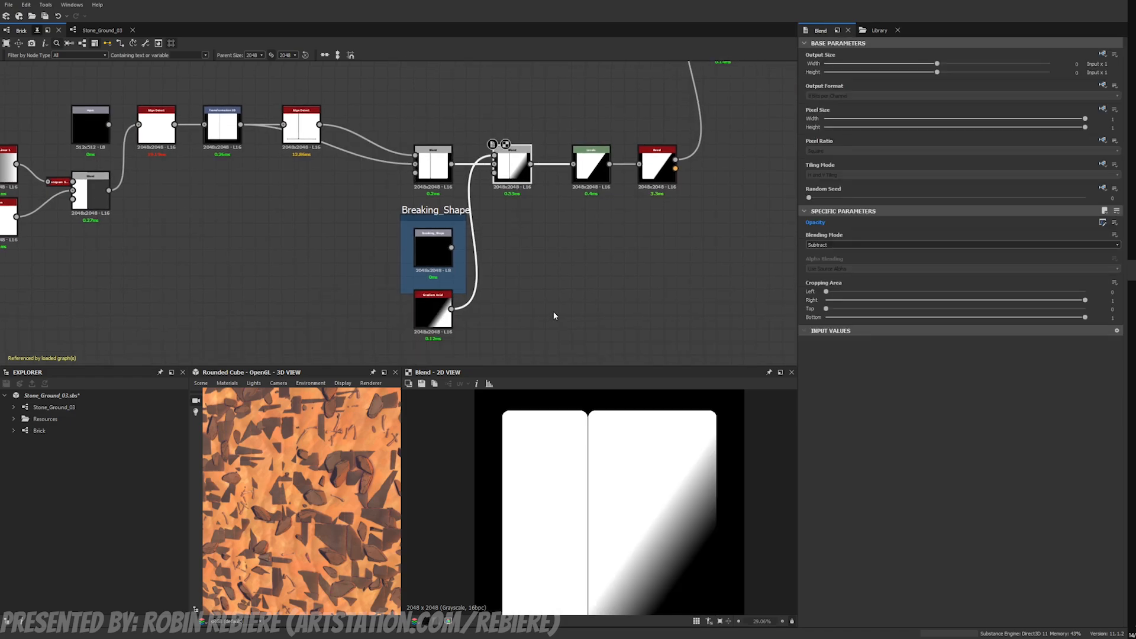
pyautogui.doubleClick(596, 172)
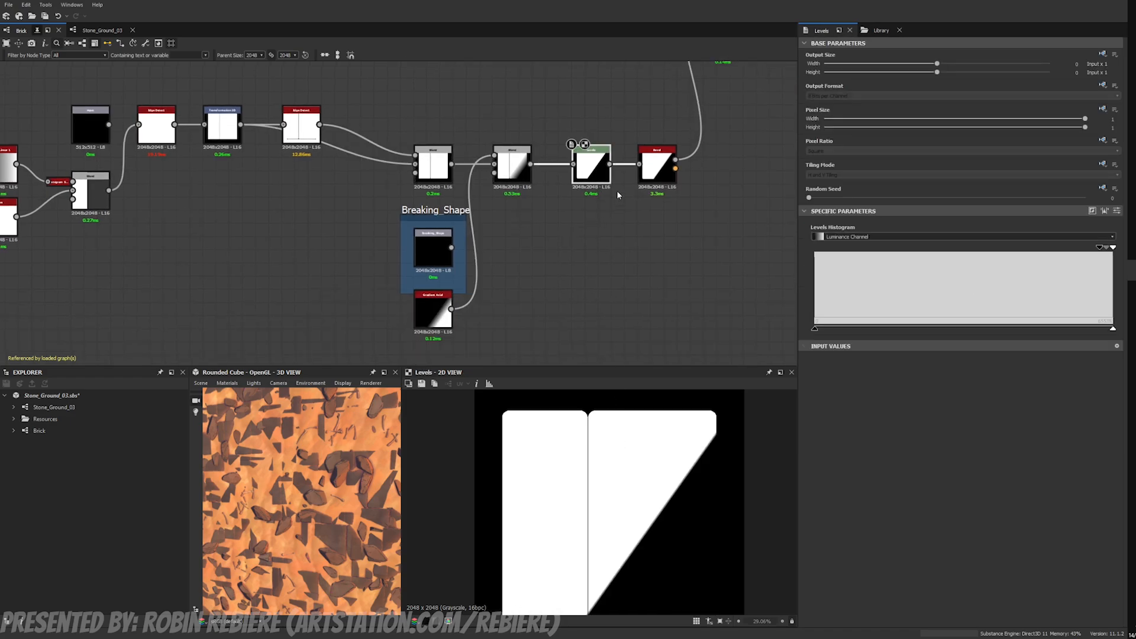
pyautogui.scroll(-2, 642, 457)
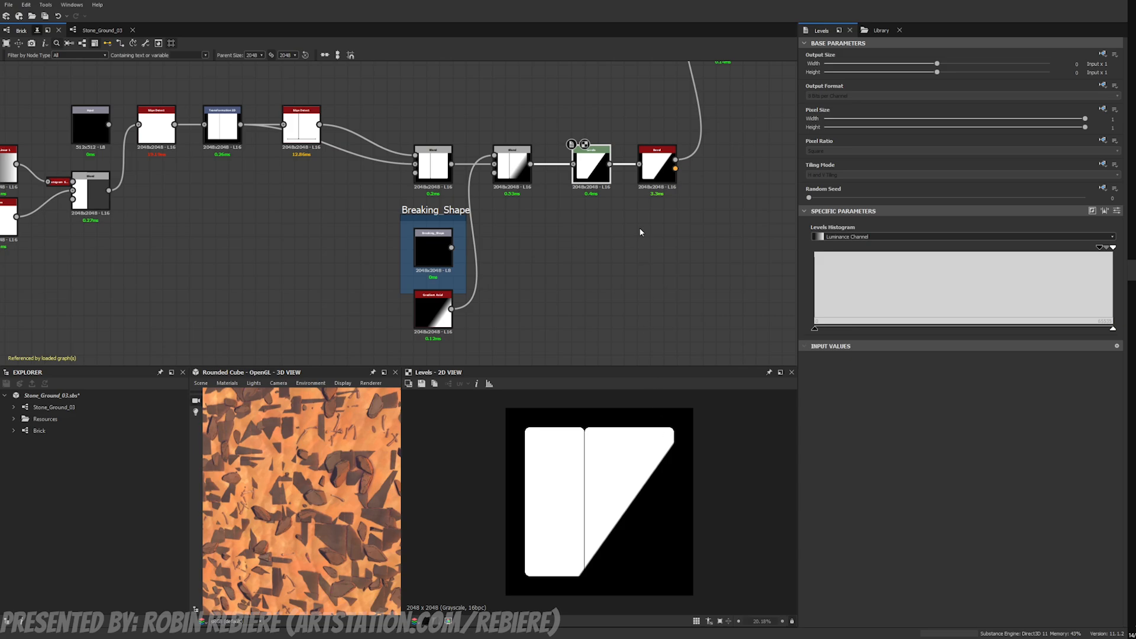
# Step: Preview the Bevel node and the chain of Slope Blur Grayscale nodes that roughens the brick's edges
pyautogui.moveTo(640, 232); pyautogui.dragTo(557, 312, button='middle')
pyautogui.doubleClick(577, 245)
pyautogui.moveTo(585, 181); pyautogui.dragTo(498, 288, button='middle')
pyautogui.click(545, 200)
pyautogui.moveTo(545, 200); pyautogui.dragTo(468, 233, button='middle')
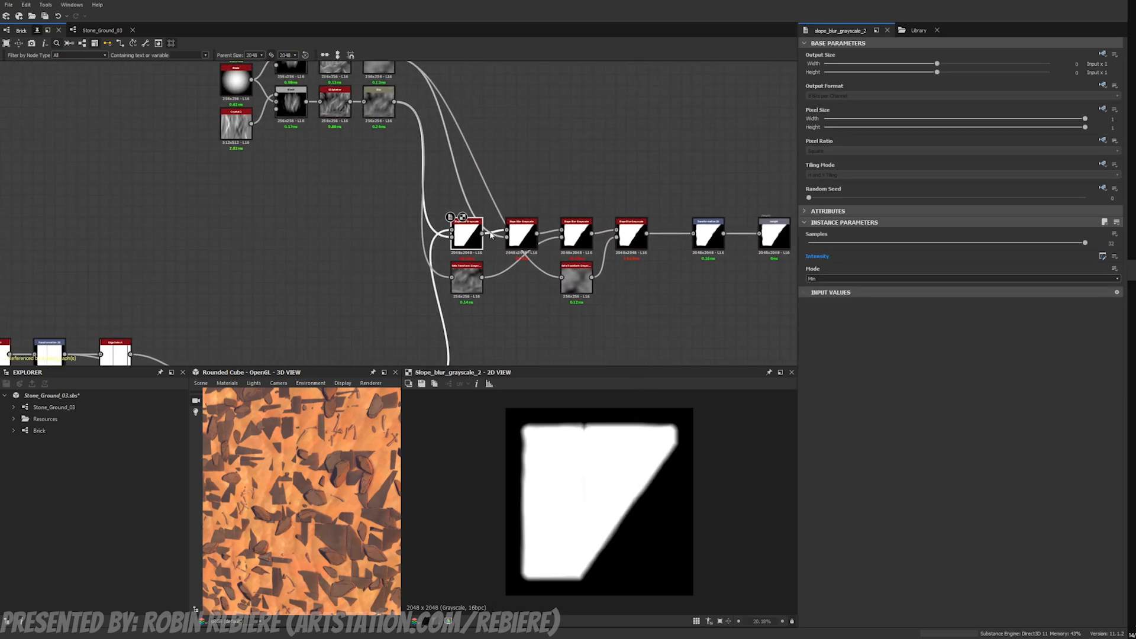
pyautogui.doubleClick(520, 234)
pyautogui.click(571, 232)
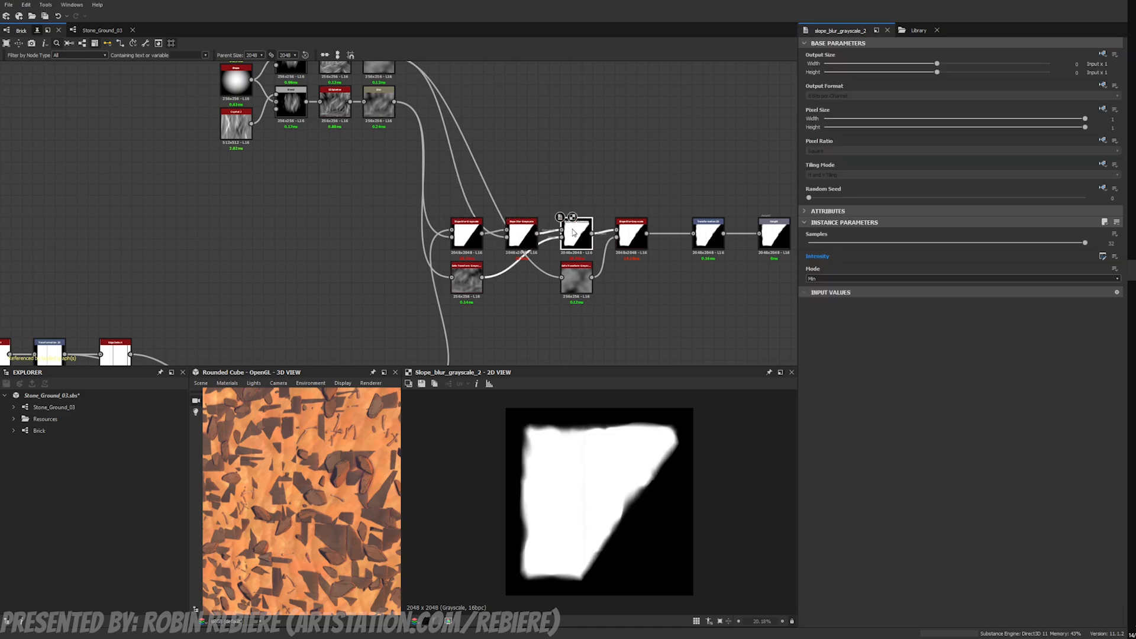
pyautogui.click(624, 230)
pyautogui.moveTo(624, 230); pyautogui.dragTo(653, 259, button='middle')
pyautogui.doubleClick(631, 234)
# Step: Preview the two EZ Splatter nodes whose blurred crystal patterns feed the slope blurs
pyautogui.scroll(3, 388, 125)
pyautogui.moveTo(385, 123); pyautogui.dragTo(424, 155, button='middle')
pyautogui.doubleClick(423, 156)
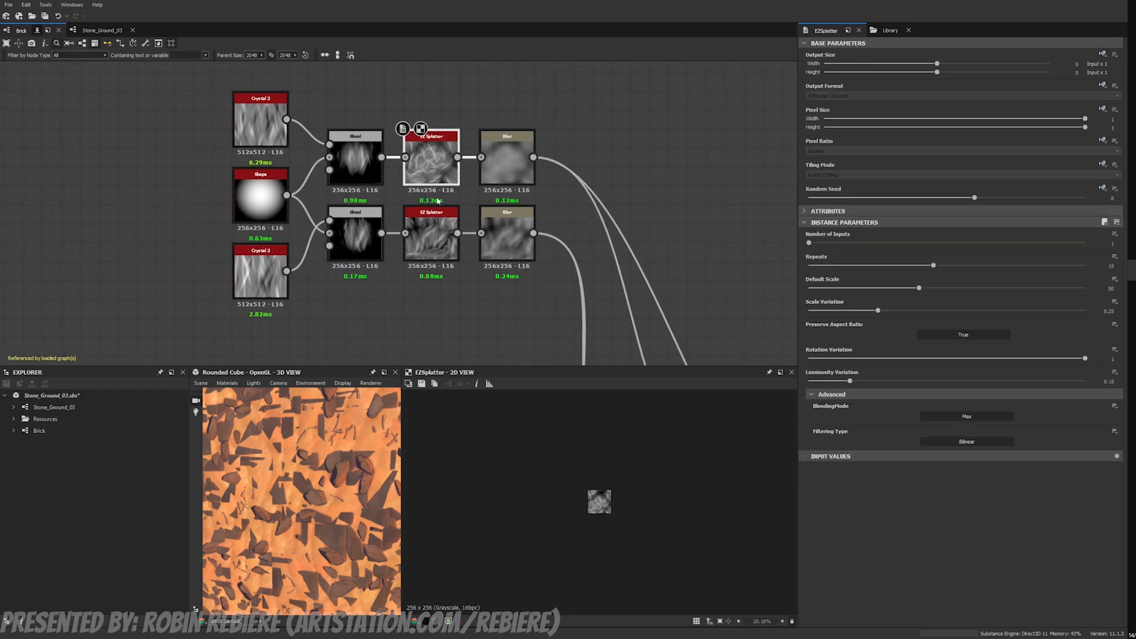
pyautogui.moveTo(461, 268); pyautogui.dragTo(298, 77, button='middle')
pyautogui.moveTo(546, 283); pyautogui.dragTo(498, 228, button='middle')
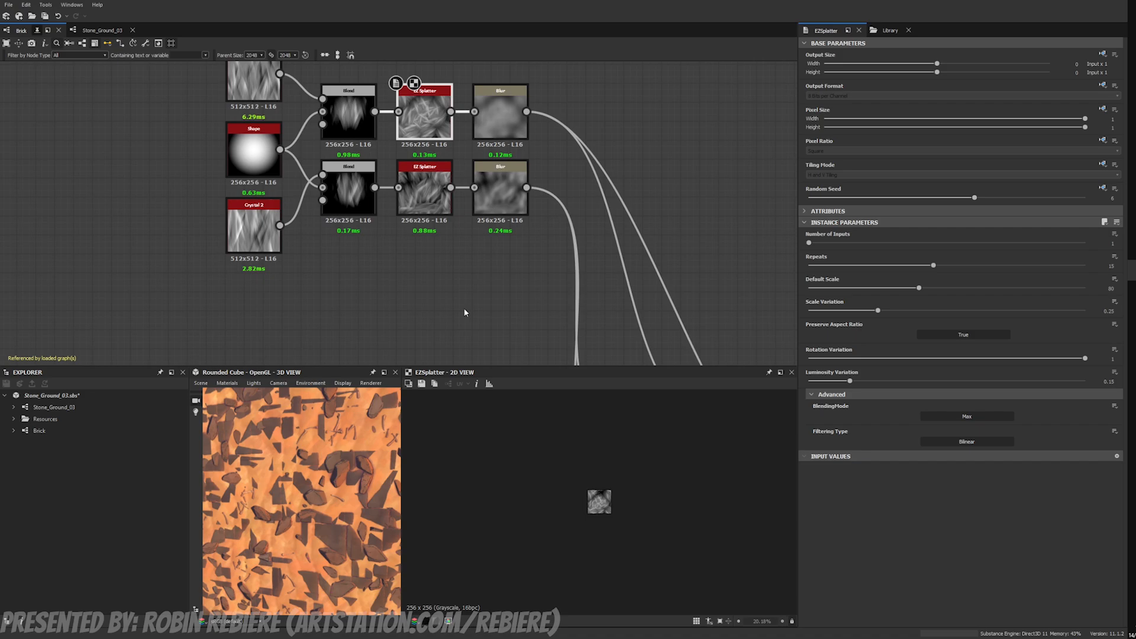
pyautogui.doubleClick(432, 186)
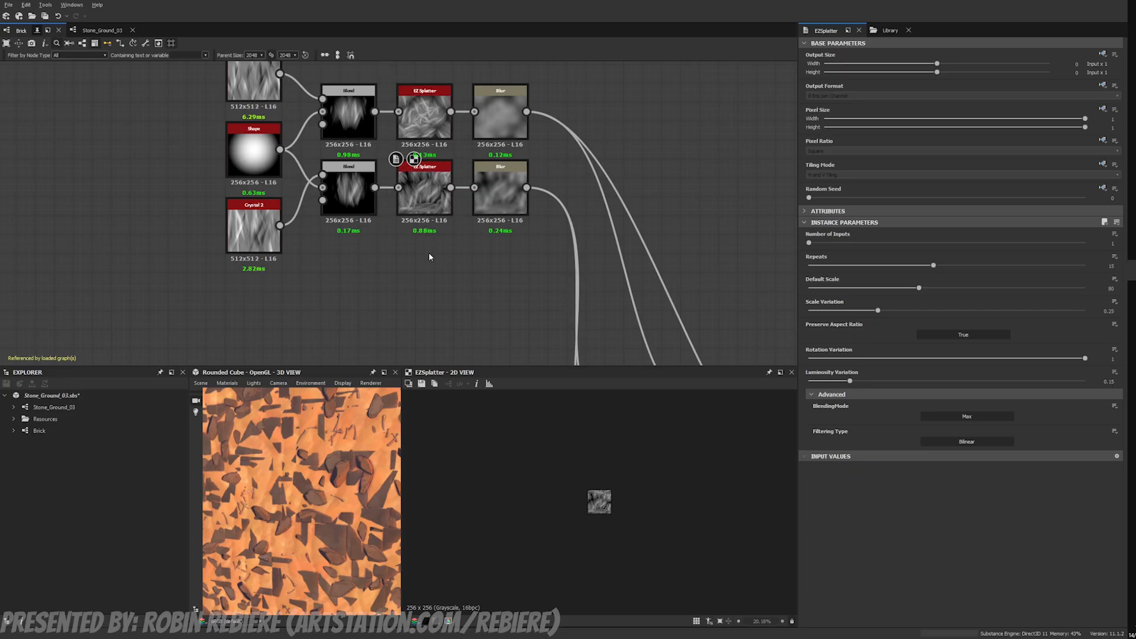
pyautogui.scroll(-5, 429, 252)
pyautogui.moveTo(381, 197); pyautogui.dragTo(407, 176, button='middle')
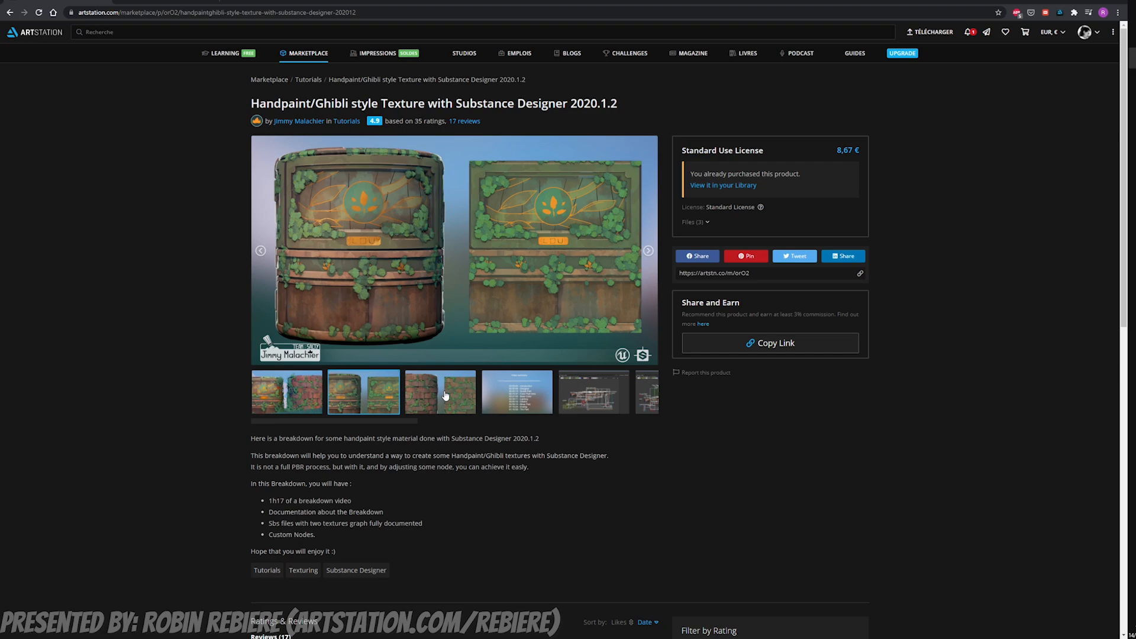
# Step: Switch to the browser and look through the preview images of the Handpaint/Ghibli style Texture tutorial on ArtStation
pyautogui.click(445, 395)
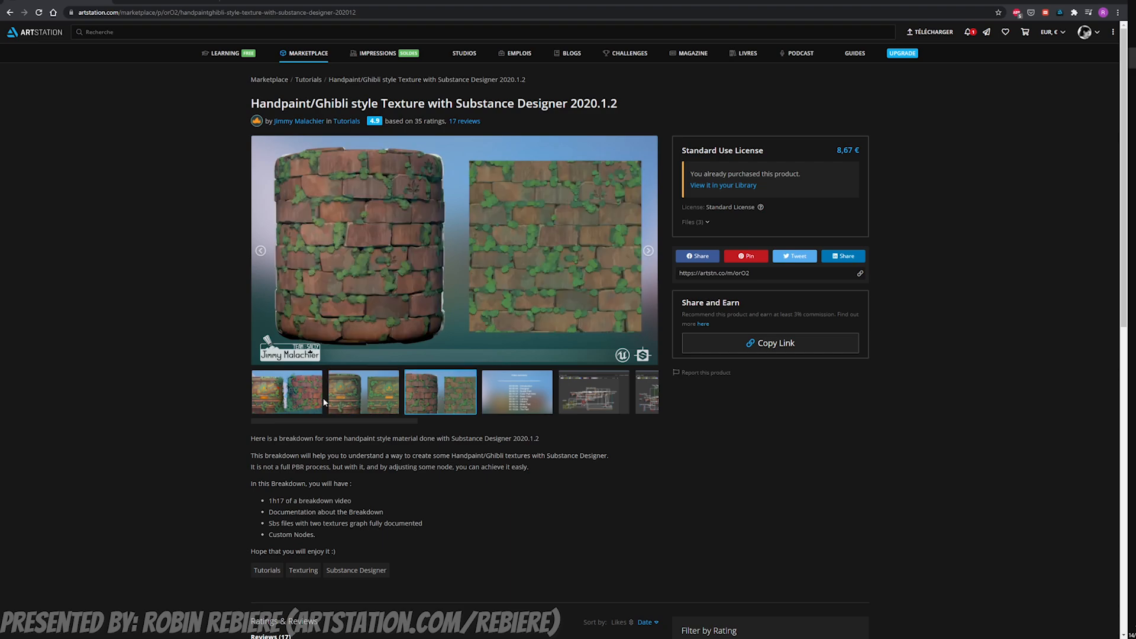
pyautogui.click(320, 403)
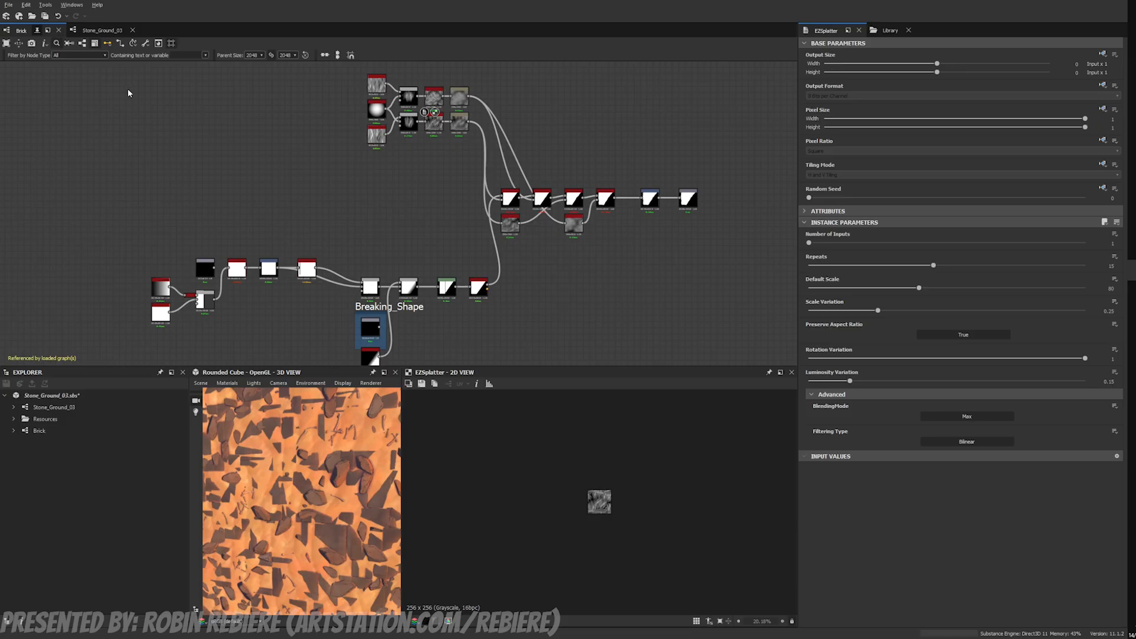
# Step: Undo the Gradient Axial connection in the Brick graph and return to the Stone_Ground_03 graph
pyautogui.click(100, 32)
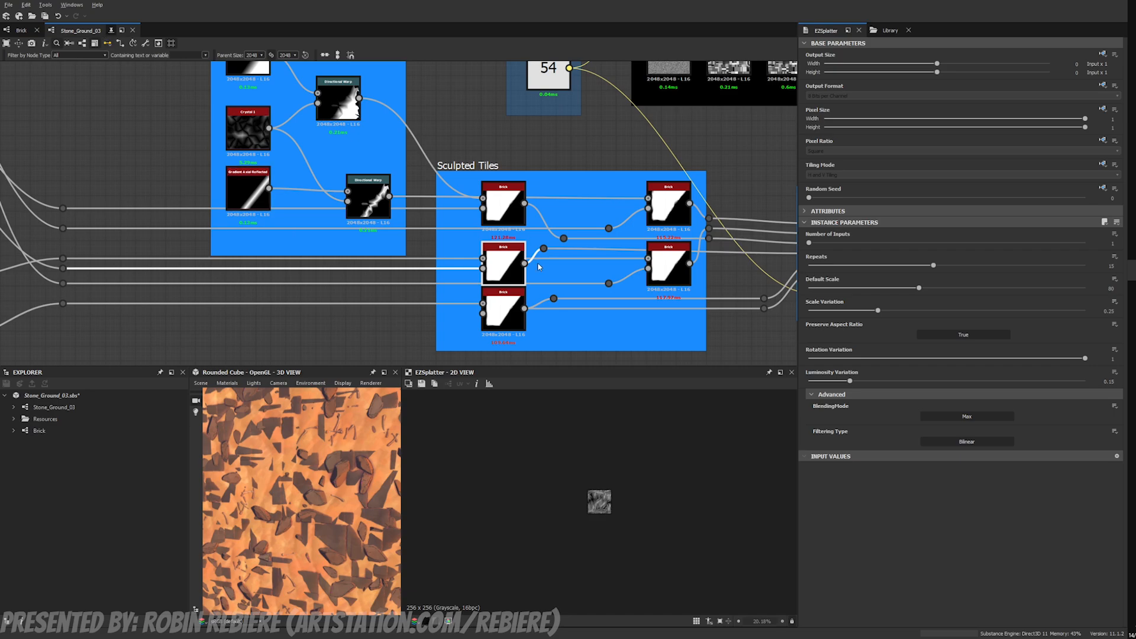
pyautogui.click(21, 30)
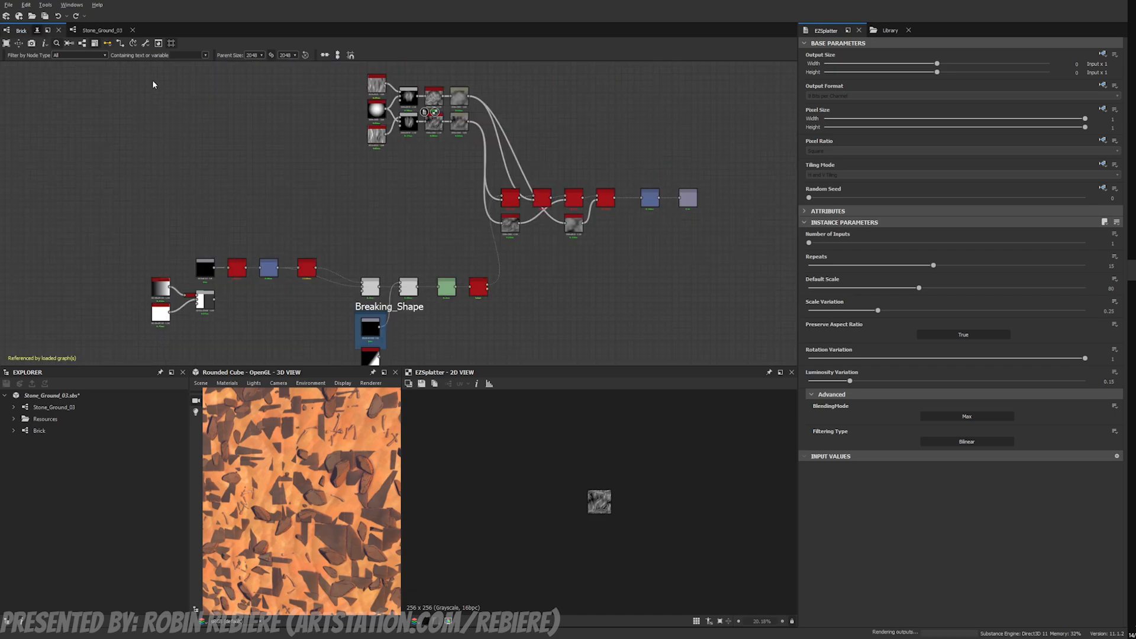
pyautogui.click(99, 31)
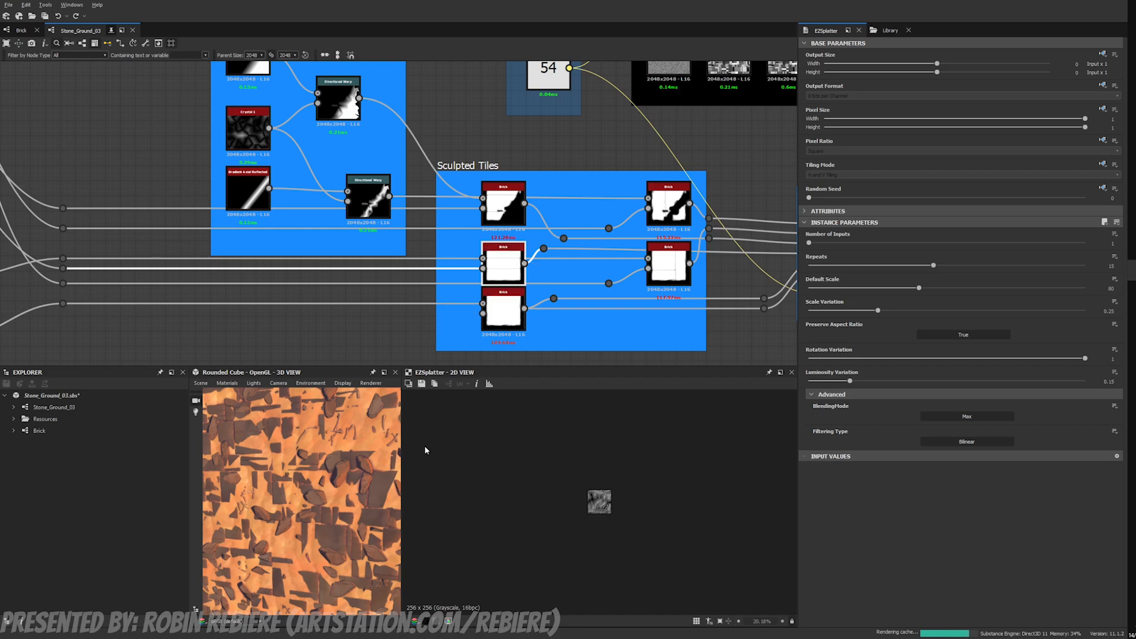
# Step: Preview the three-plank and broken Brick nodes in Sculpted Tiles, plus the Directional Warp feeding the broken one
pyautogui.doubleClick(502, 260)
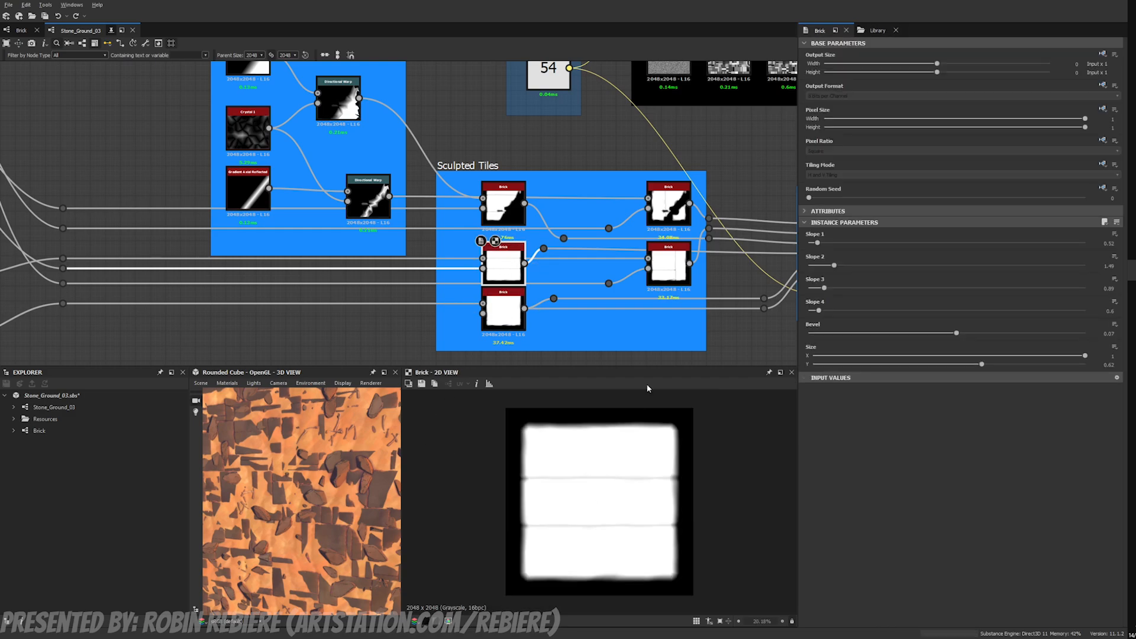
pyautogui.scroll(2, 509, 217)
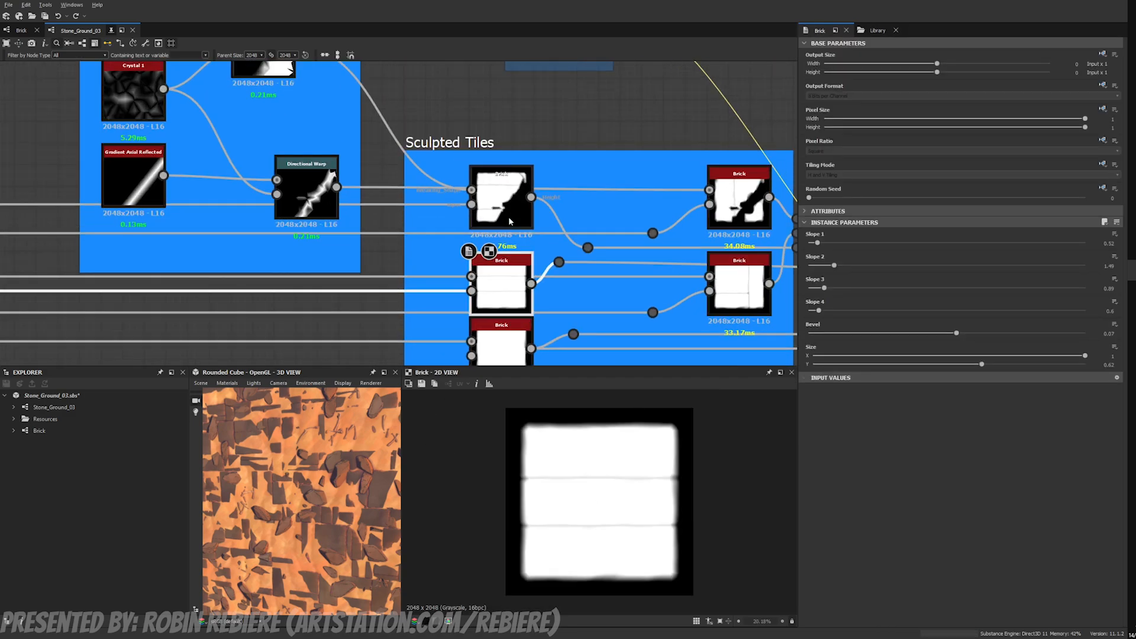
pyautogui.scroll(-3, 508, 216)
pyautogui.moveTo(500, 213); pyautogui.dragTo(529, 240, button='middle')
pyautogui.scroll(3, 529, 239)
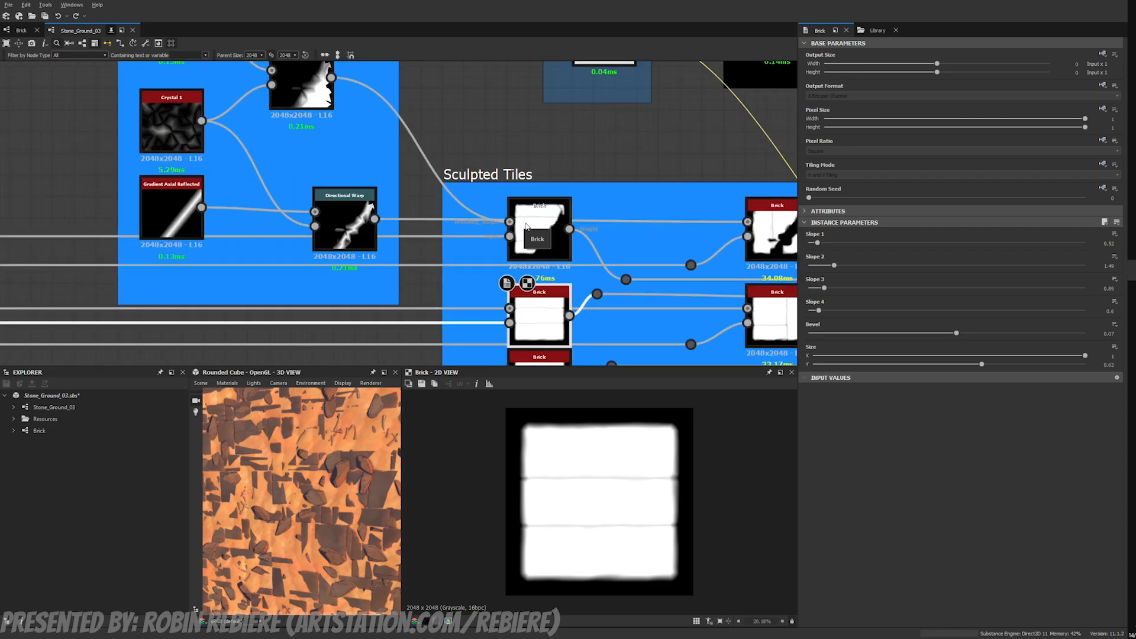
pyautogui.moveTo(526, 226); pyautogui.dragTo(509, 260, button='middle')
pyautogui.doubleClick(510, 260)
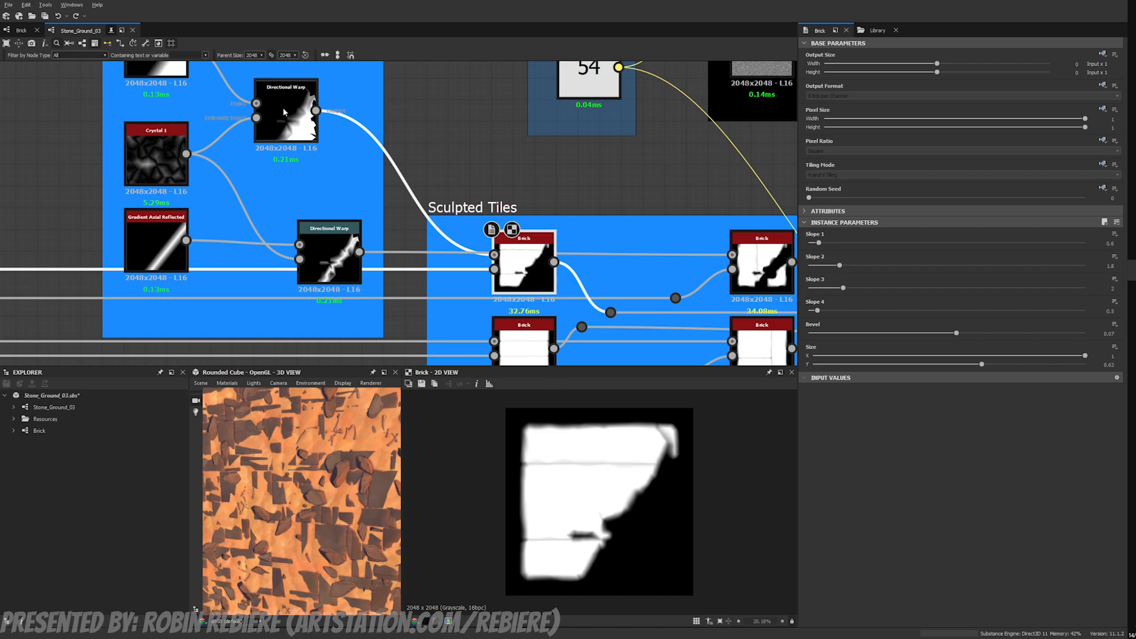
pyautogui.doubleClick(284, 112)
pyautogui.doubleClick(520, 264)
# Step: Preview the single-slab Brick node in Sculpted Tiles and examine its worn edges up close
pyautogui.scroll(-3, 430, 260)
pyautogui.moveTo(251, 328); pyautogui.dragTo(381, 229, button='middle')
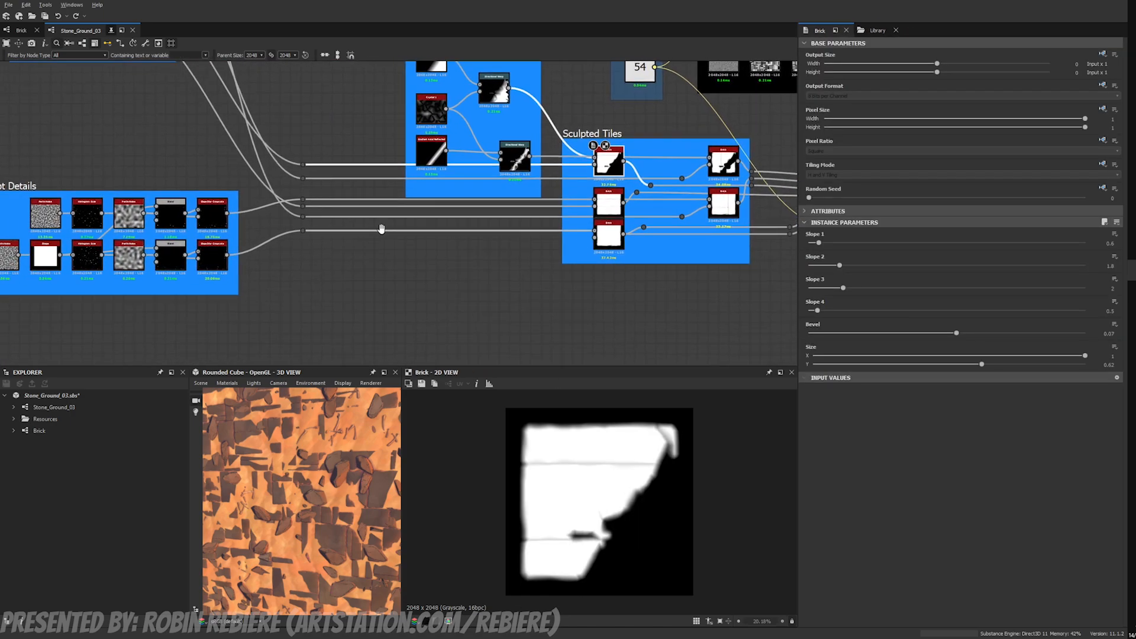
pyautogui.scroll(2, 475, 227)
pyautogui.doubleClick(666, 238)
pyautogui.scroll(4, 525, 547)
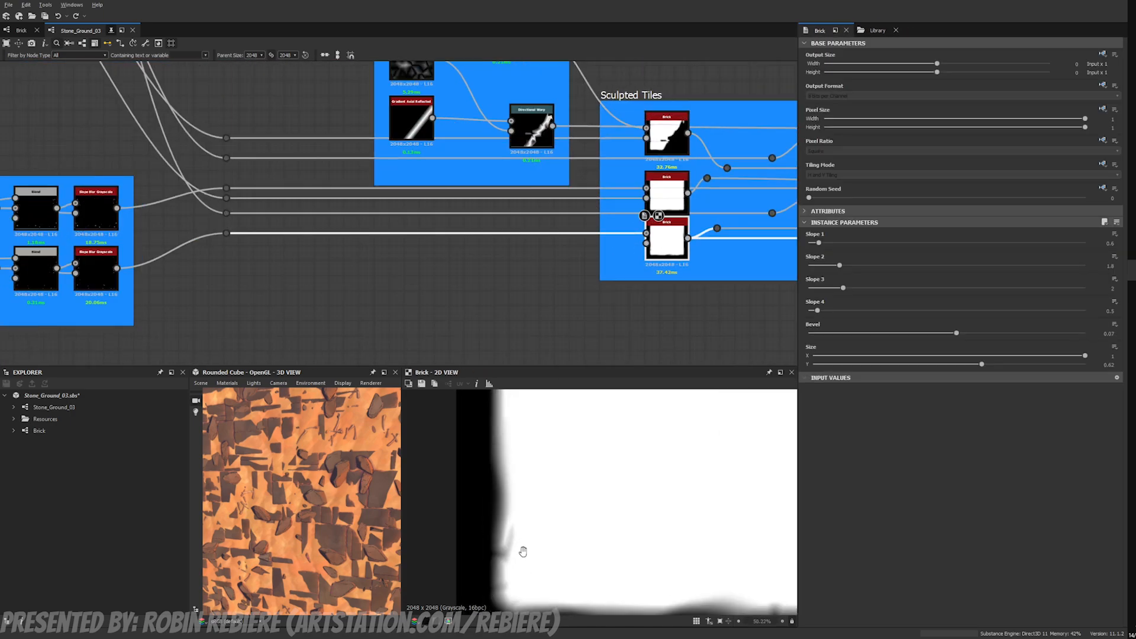
pyautogui.scroll(3, 531, 505)
pyautogui.scroll(-5, 523, 498)
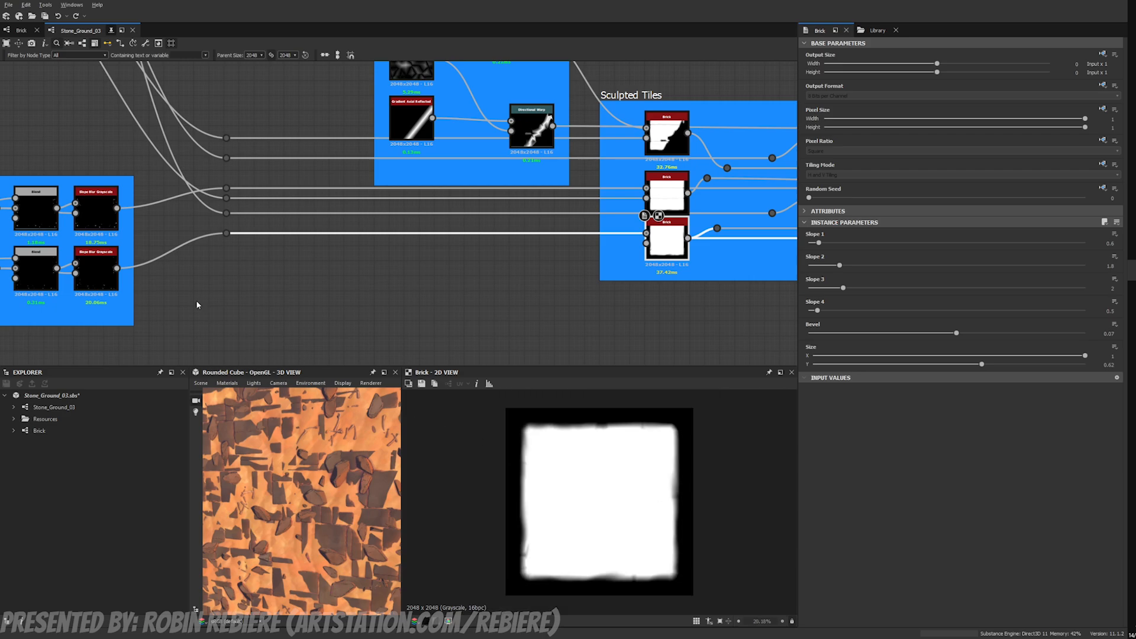
# Step: Preview the upper-row Slope Blur Grayscale, Perlin Noise and Blend nodes in the Sculpt Details group and inspect its Shape mask
pyautogui.doubleClick(96, 208)
pyautogui.moveTo(214, 235); pyautogui.dragTo(489, 243, button='middle')
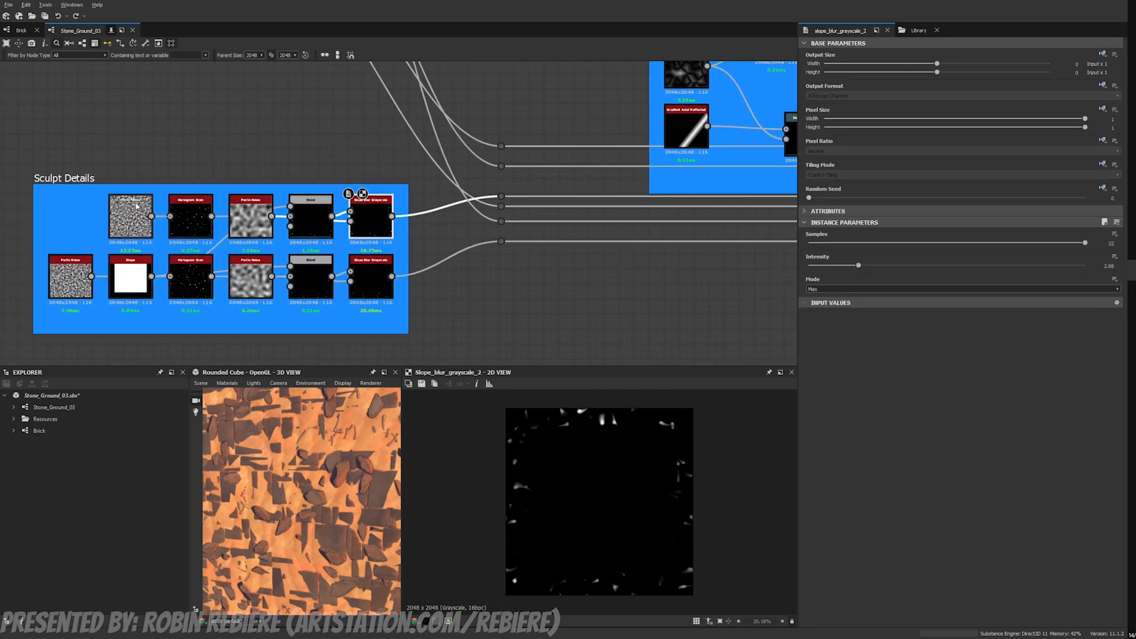
pyautogui.doubleClick(125, 207)
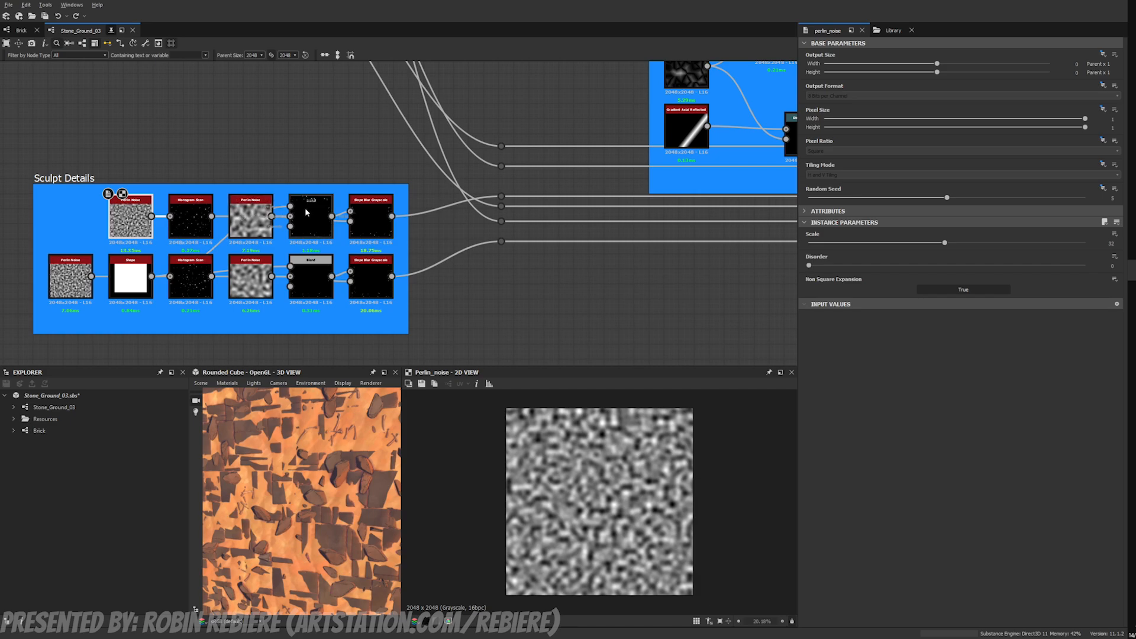
pyautogui.doubleClick(308, 216)
pyautogui.doubleClick(130, 277)
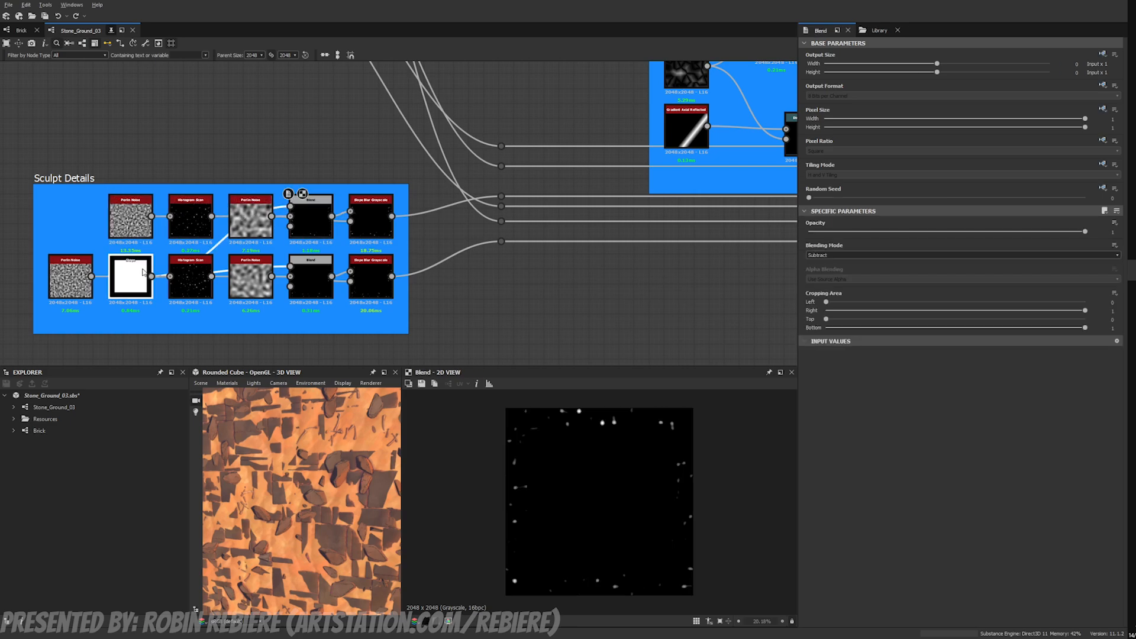
pyautogui.click(370, 210)
pyautogui.doubleClick(371, 211)
# Step: Preview the lower second-column Brick node in the Sculpted Tiles group
pyautogui.moveTo(649, 243); pyautogui.dragTo(292, 233, button='middle')
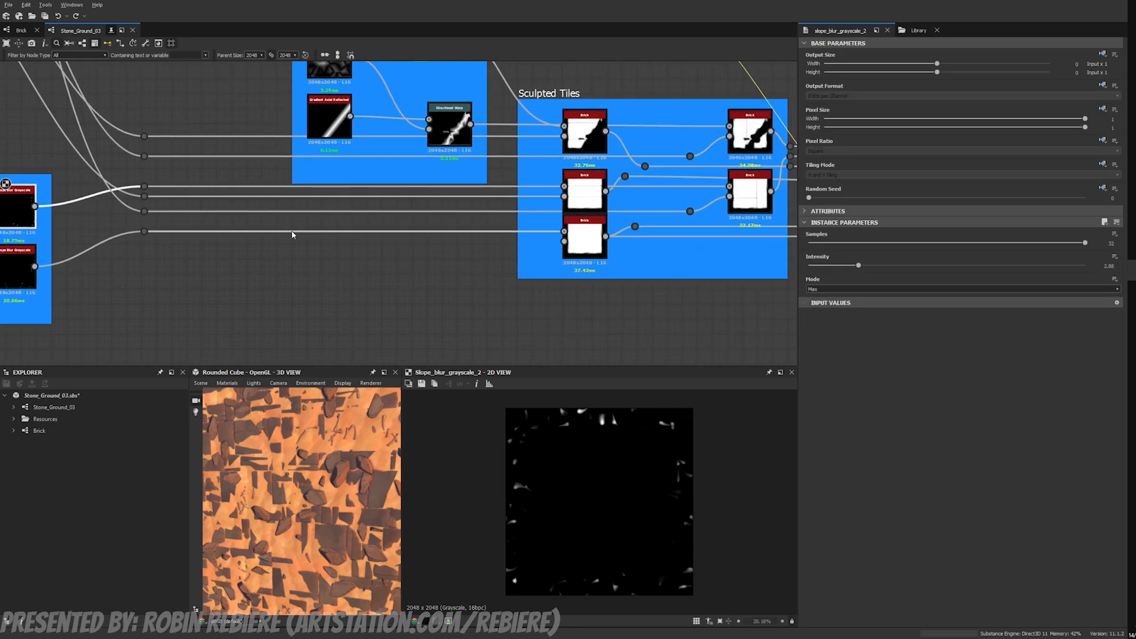
pyautogui.moveTo(550, 236); pyautogui.dragTo(323, 272, button='middle')
pyautogui.doubleClick(524, 225)
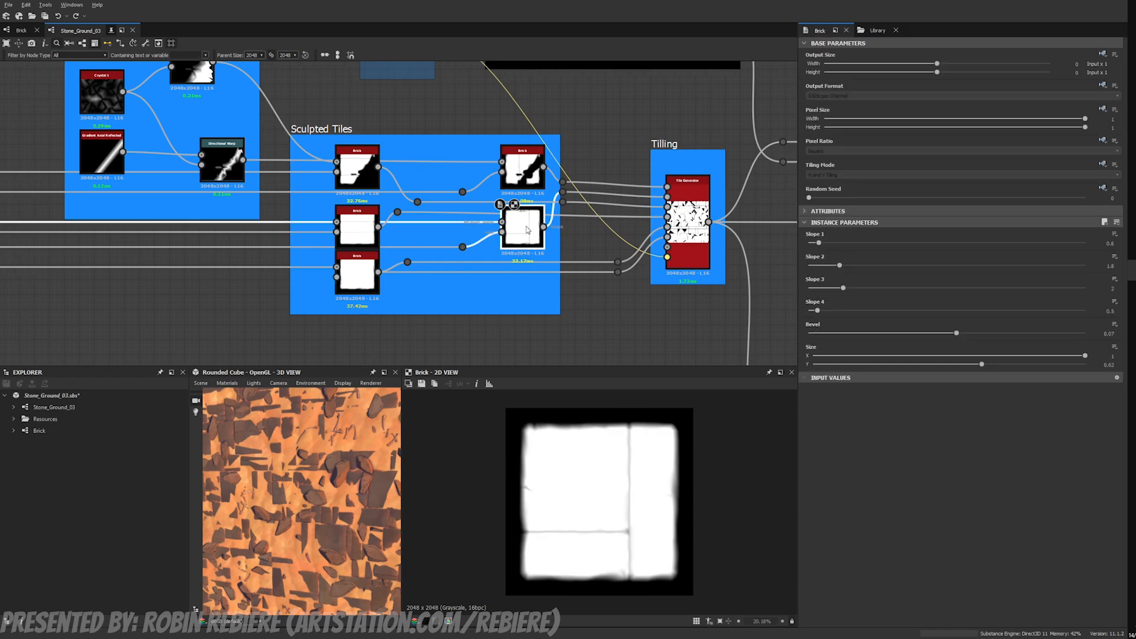
# Step: Preview the Gradient (Dynamic) node in the Mask Tile group
pyautogui.scroll(-2, 524, 225)
pyautogui.moveTo(469, 205); pyautogui.dragTo(280, 251, button='middle')
pyautogui.moveTo(355, 154); pyautogui.dragTo(346, 256, button='middle')
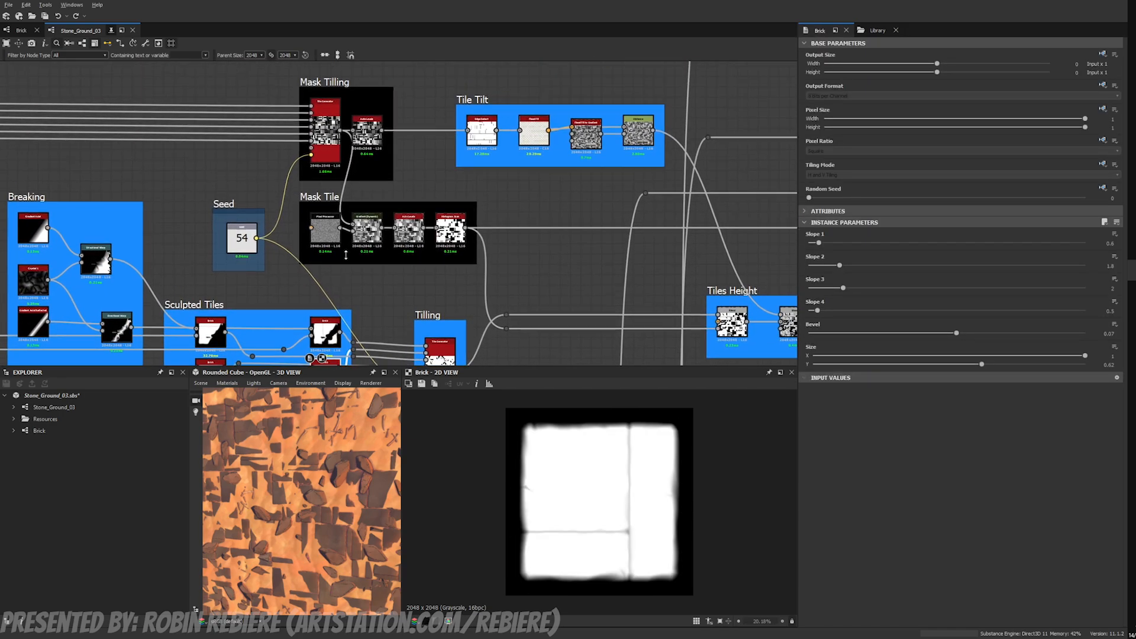
pyautogui.doubleClick(364, 216)
pyautogui.moveTo(416, 257); pyautogui.dragTo(324, 301, button='middle')
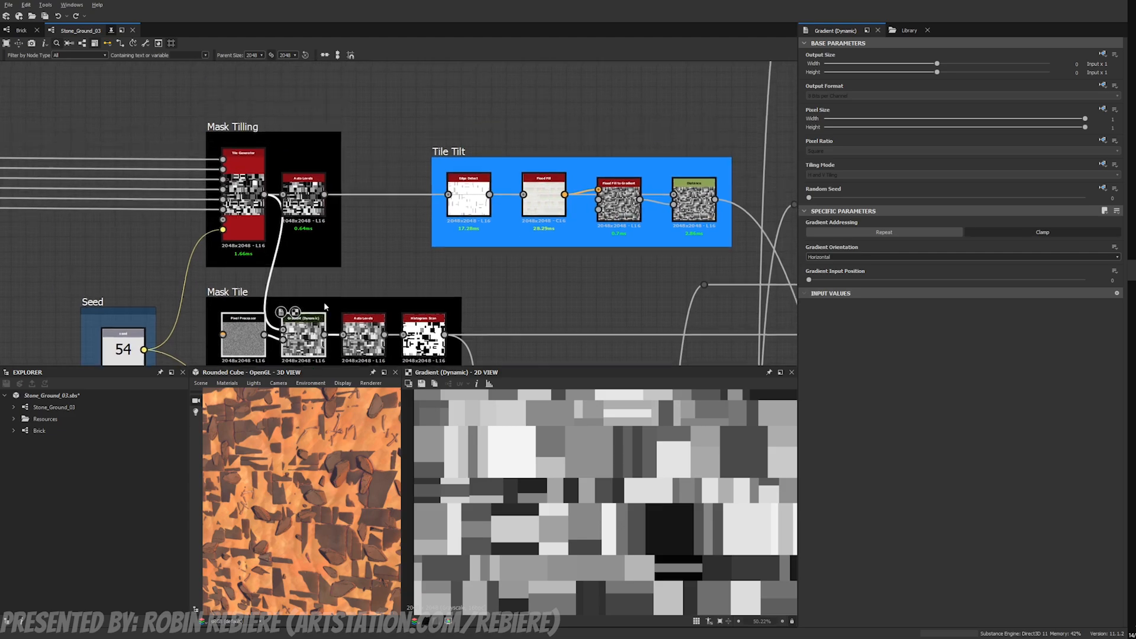
# Step: Place a copy of the Mask Tile Pixel Processor and Gradient (Dynamic) pair above Mask Tilling, preview the gradient and change the Pixel Processor's Random Seed
pyautogui.scroll(-2, 385, 249)
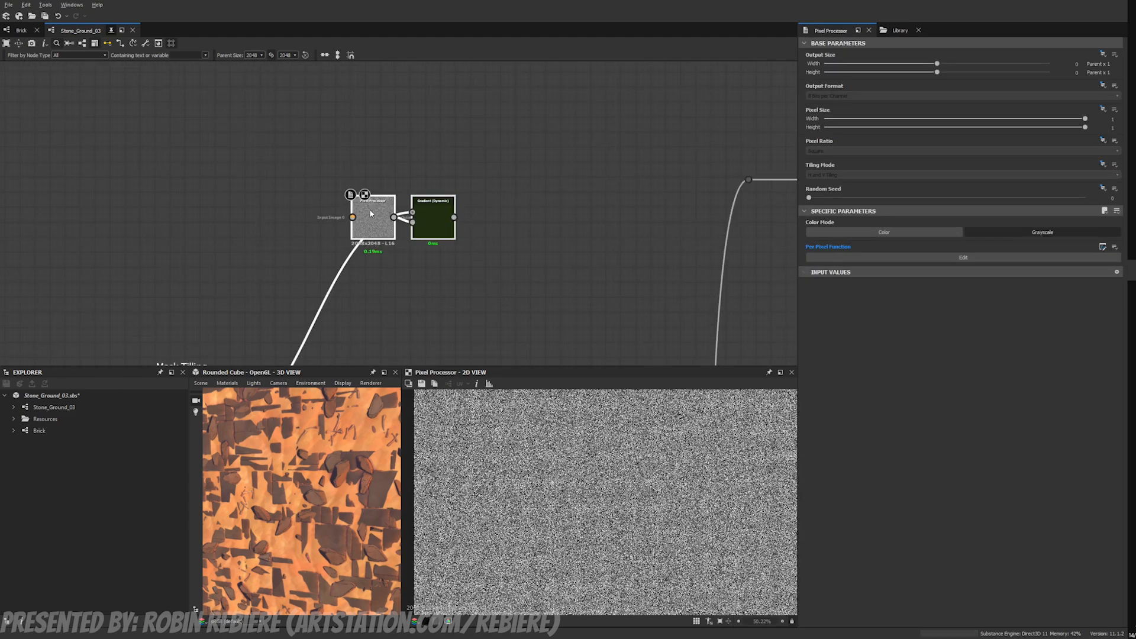
pyautogui.moveTo(394, 217); pyautogui.dragTo(246, 126)
pyautogui.doubleClick(279, 118)
pyautogui.moveTo(279, 118); pyautogui.dragTo(306, 159, button='middle')
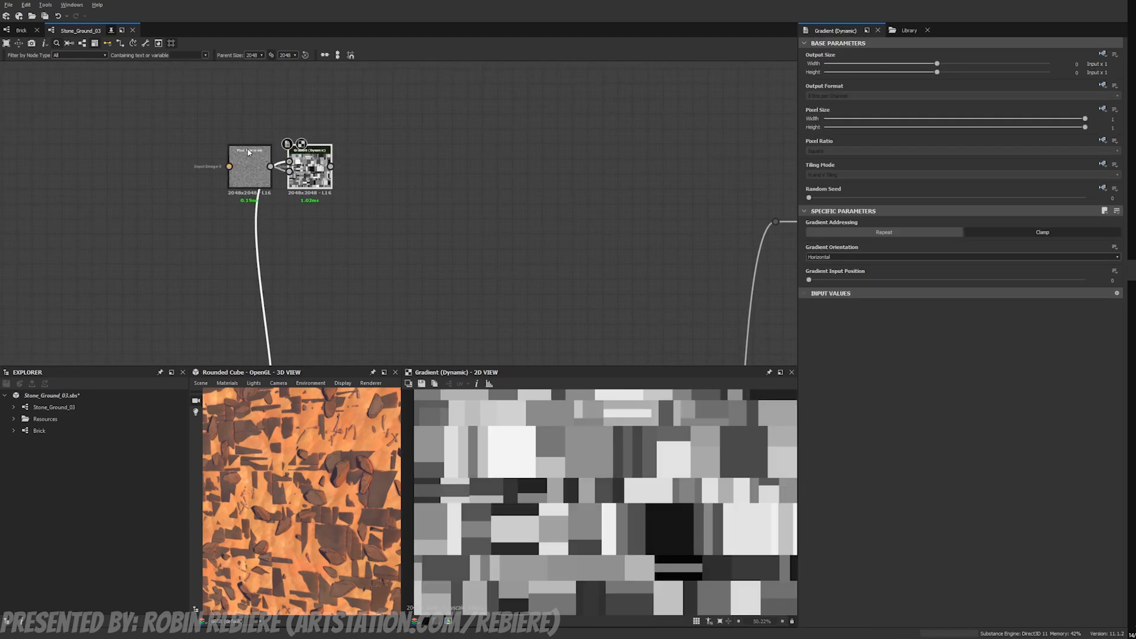
pyautogui.click(251, 168)
pyautogui.moveTo(810, 198); pyautogui.dragTo(992, 203)
pyautogui.scroll(-2, 679, 462)
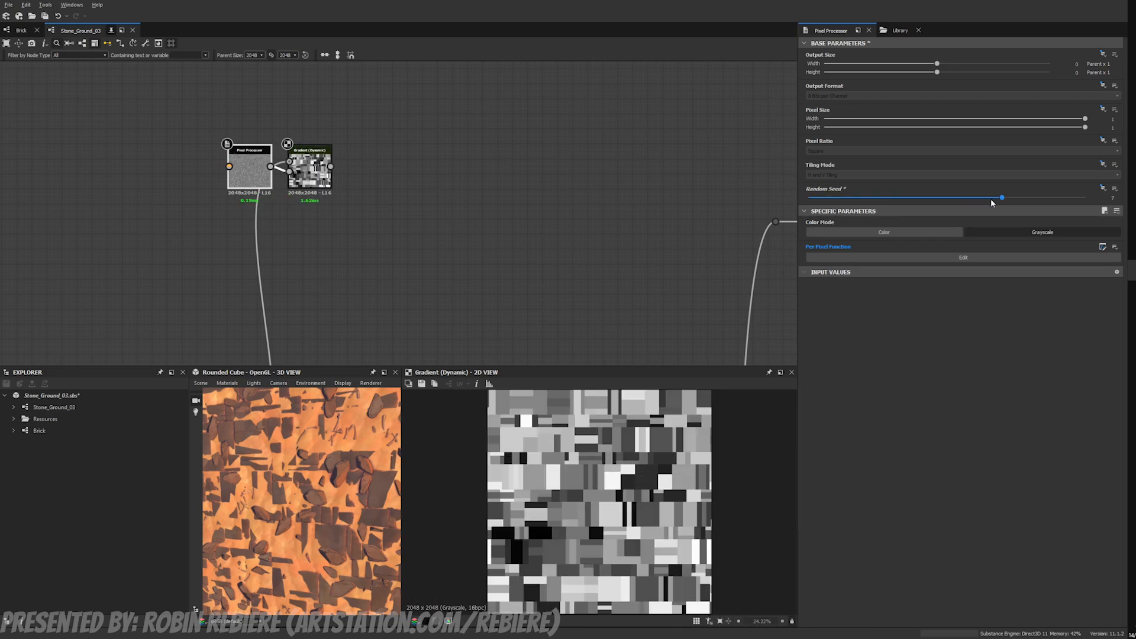
# Step: Inspect the Float and Random nodes inside the Pixel Processor's Per Pixel Function and return to the Stone_Ground_03 graph
pyautogui.click(922, 255)
pyautogui.scroll(-4, 443, 189)
pyautogui.click(379, 178)
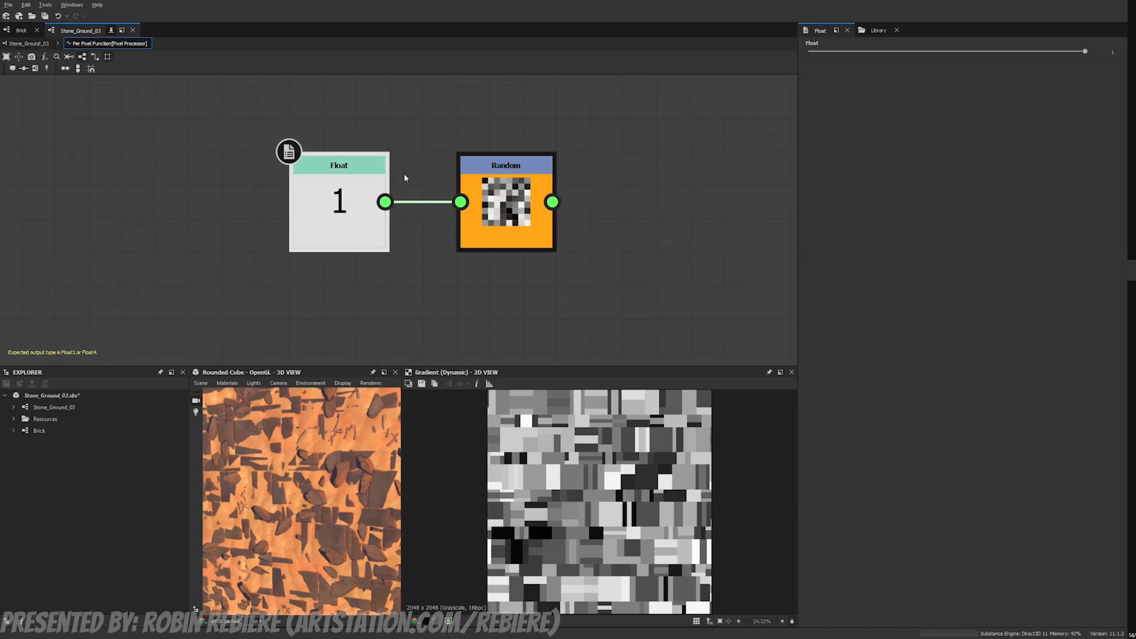
pyautogui.click(519, 178)
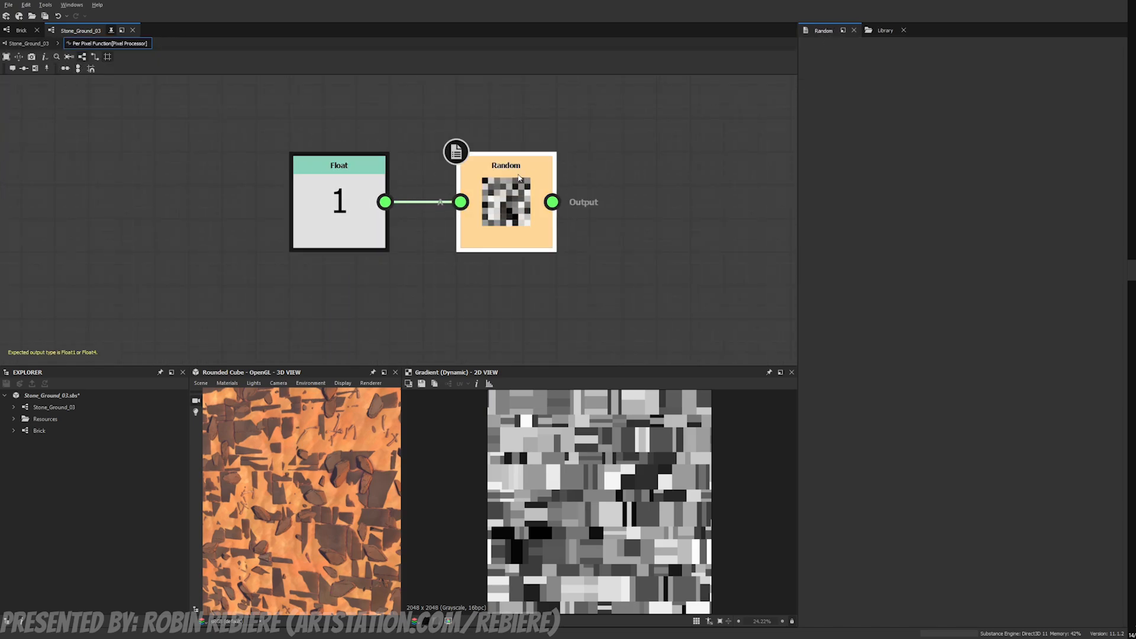
pyautogui.click(25, 43)
# Step: Delete the copied Pixel Processor and Gradient (Dynamic) nodes above the Mask Tilling group
pyautogui.moveTo(325, 177); pyautogui.dragTo(427, 215)
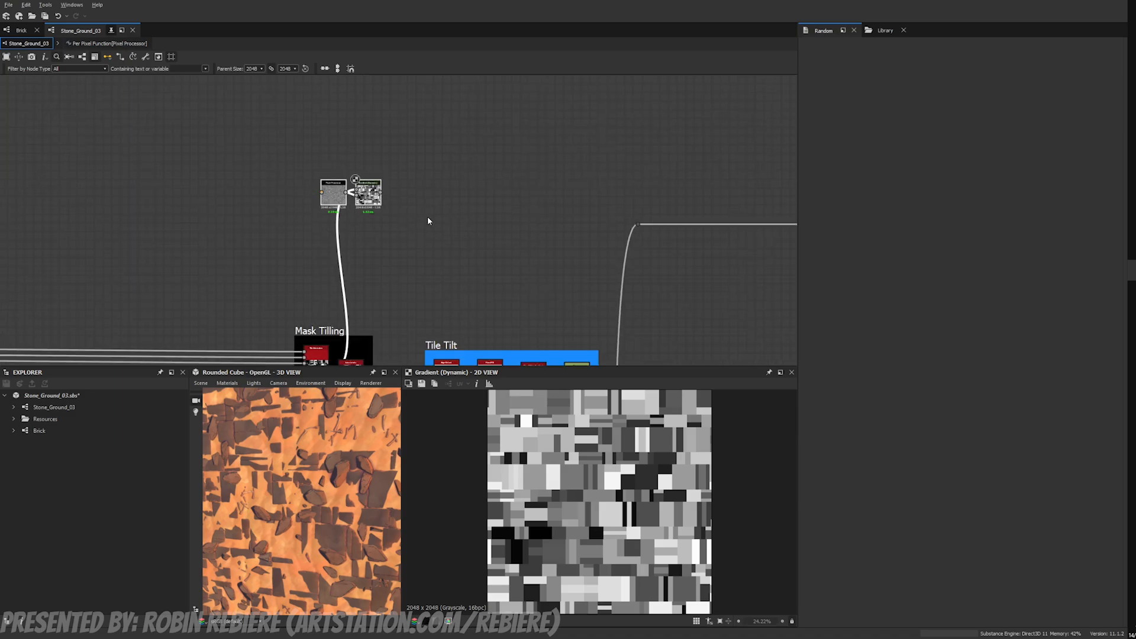
pyautogui.press('Delete')
# Step: Preview the Edge Detect, Flood Fill and Flood Fill to Gradient nodes in the Tile Tilt group
pyautogui.moveTo(444, 247); pyautogui.dragTo(342, 93, button='middle')
pyautogui.scroll(3, 368, 210)
pyautogui.click(325, 198)
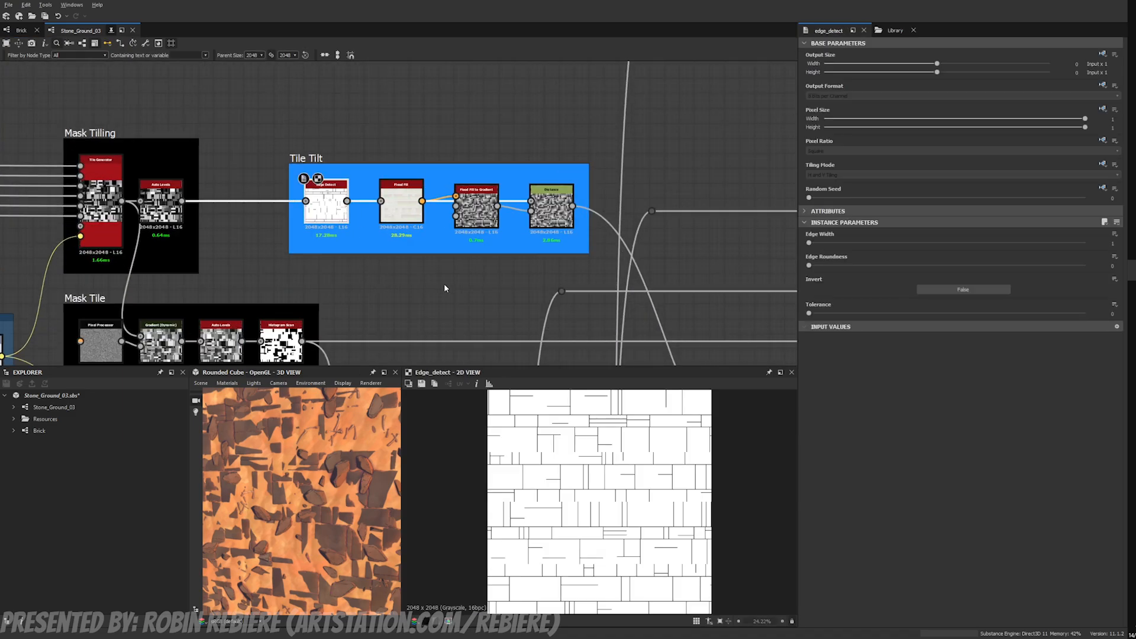
pyautogui.doubleClick(401, 204)
pyautogui.doubleClick(478, 210)
pyautogui.scroll(4, 478, 210)
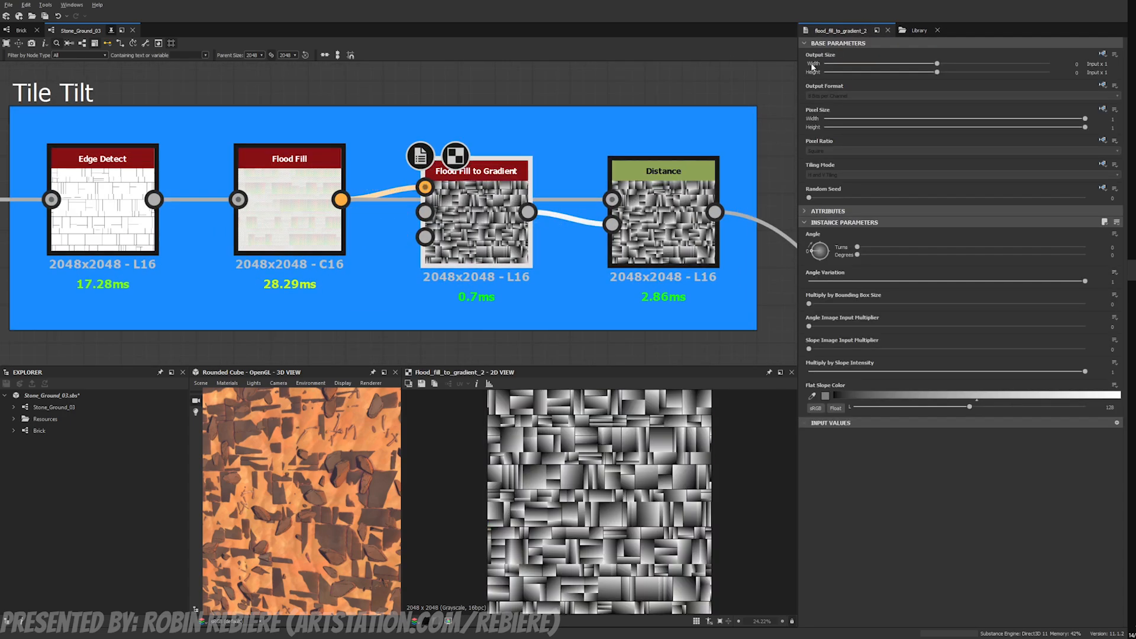
# Step: Preview the Distance node at the end of the Tile Tilt group and examine its tile gradients up close
pyautogui.scroll(-2, 525, 290)
pyautogui.moveTo(525, 290); pyautogui.dragTo(431, 207, button='middle')
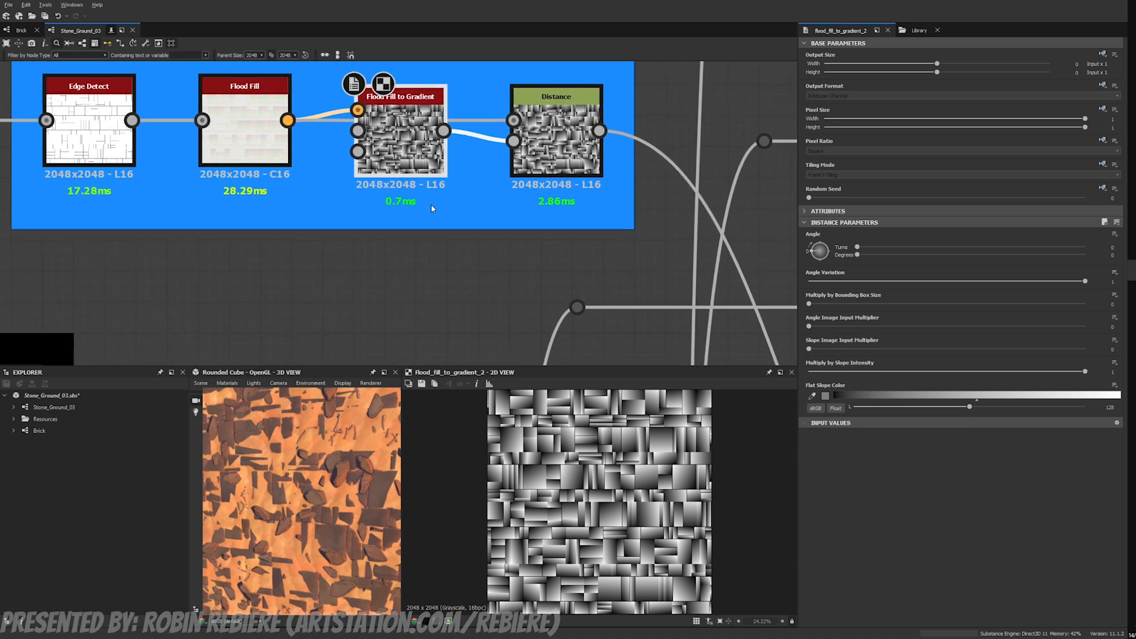
pyautogui.doubleClick(548, 161)
pyautogui.scroll(4, 582, 491)
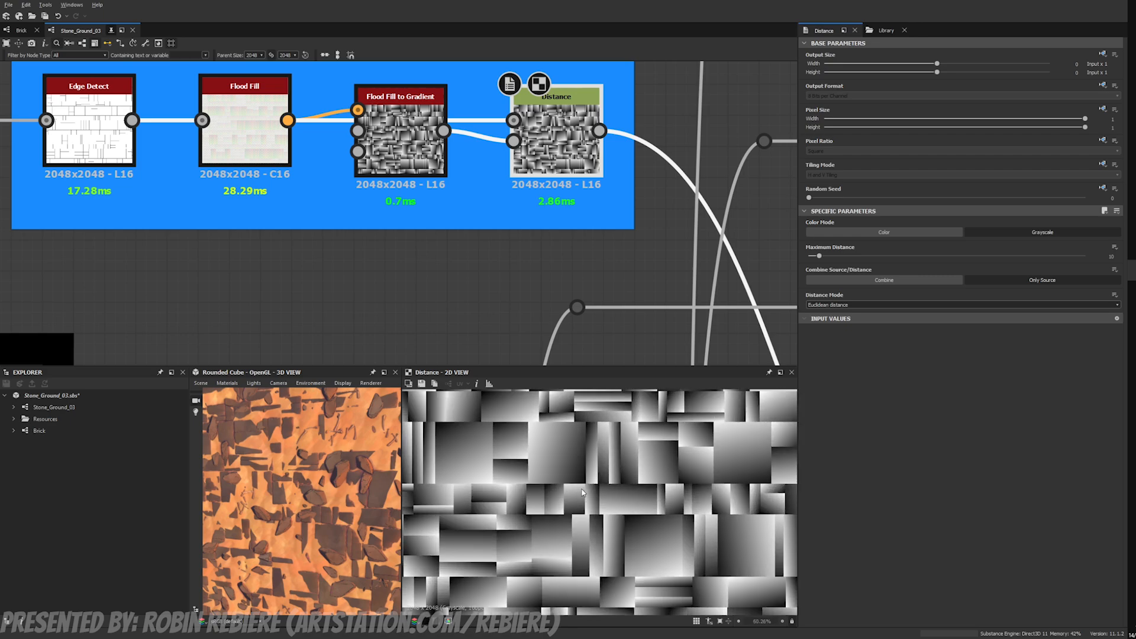
pyautogui.scroll(3, 573, 483)
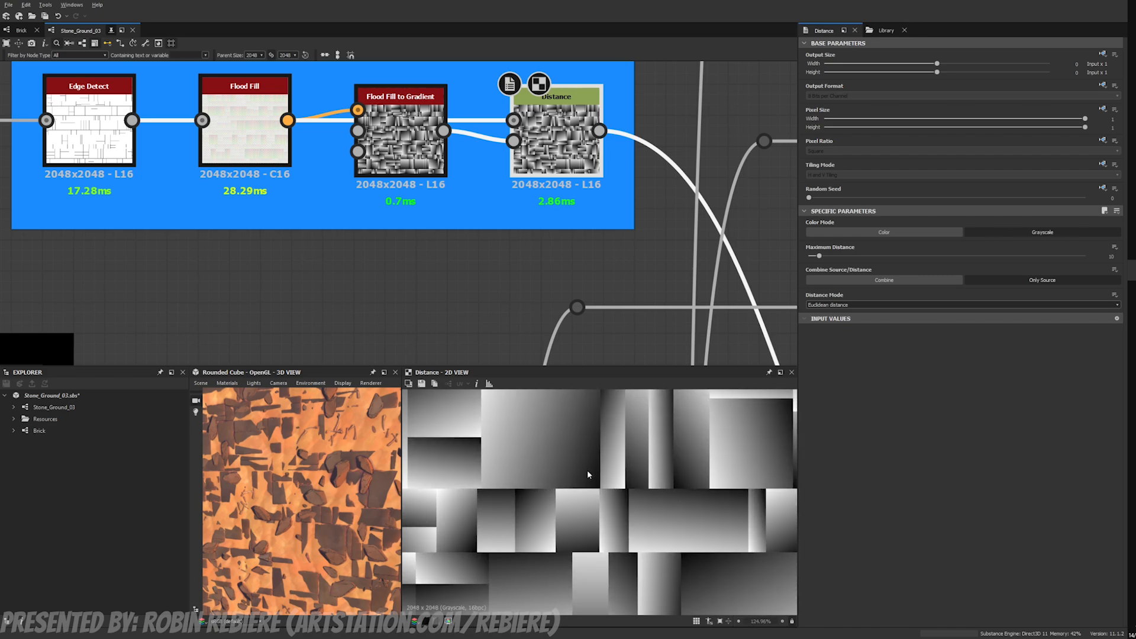
# Step: Move the Edge Detect and Distance nodes out of the Tile Tilt row to expose their connections, and undo both moves
pyautogui.moveTo(303, 210); pyautogui.dragTo(370, 326, button='middle')
pyautogui.moveTo(140, 234); pyautogui.dragTo(140, 67)
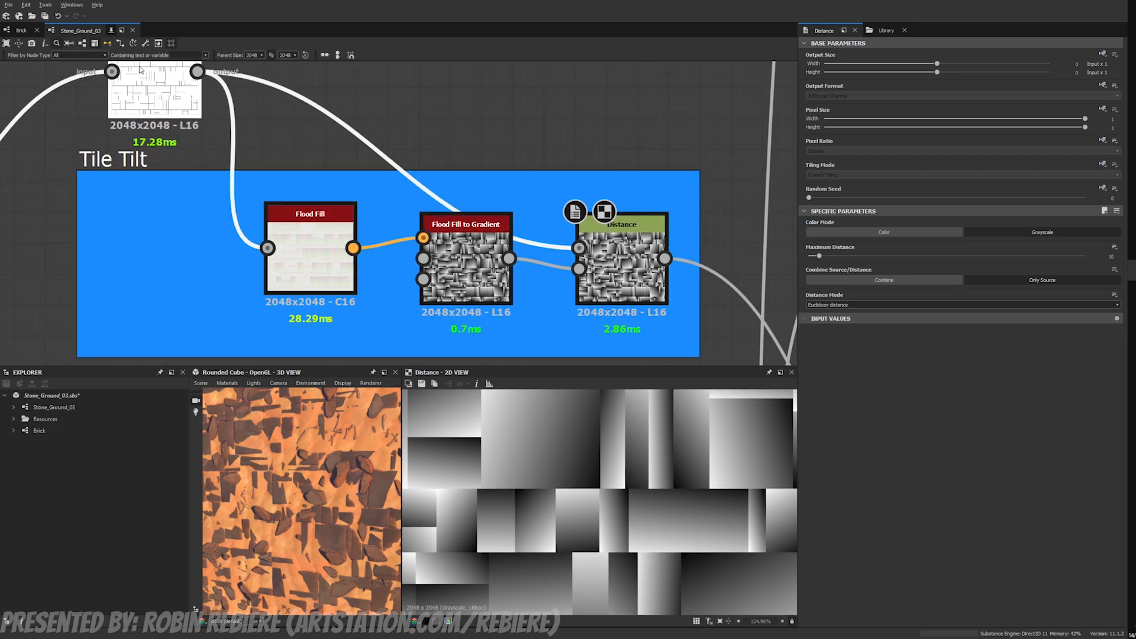
pyautogui.moveTo(154, 86); pyautogui.dragTo(154, 164, button='middle')
pyautogui.moveTo(601, 349); pyautogui.dragTo(600, 288)
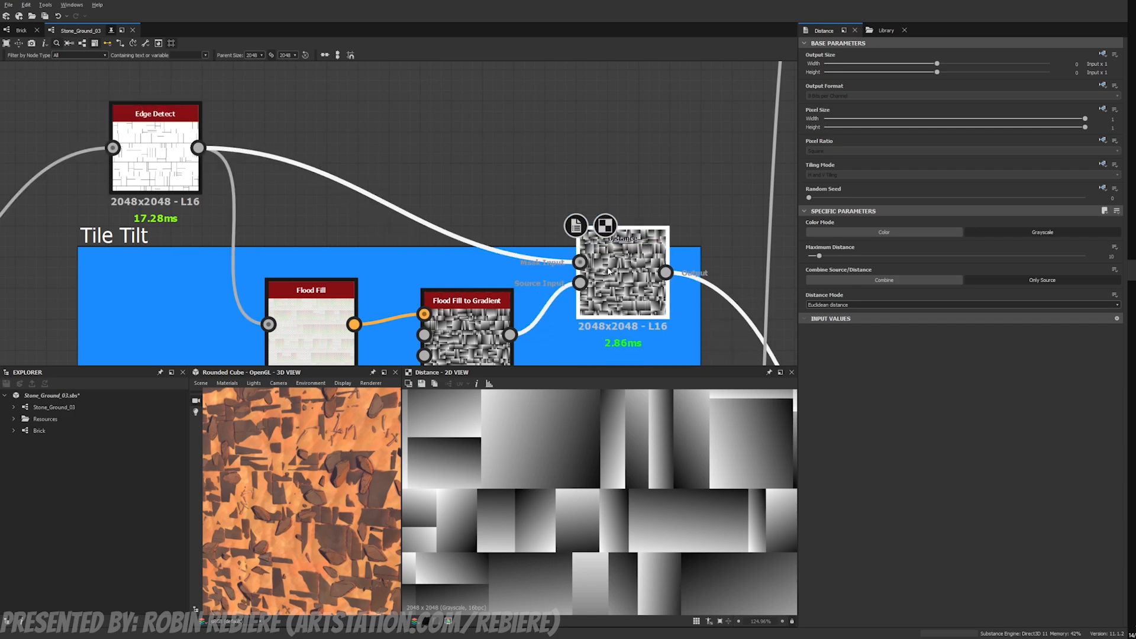
pyautogui.moveTo(600, 288); pyautogui.dragTo(595, 202, button='middle')
pyautogui.doubleClick(464, 252)
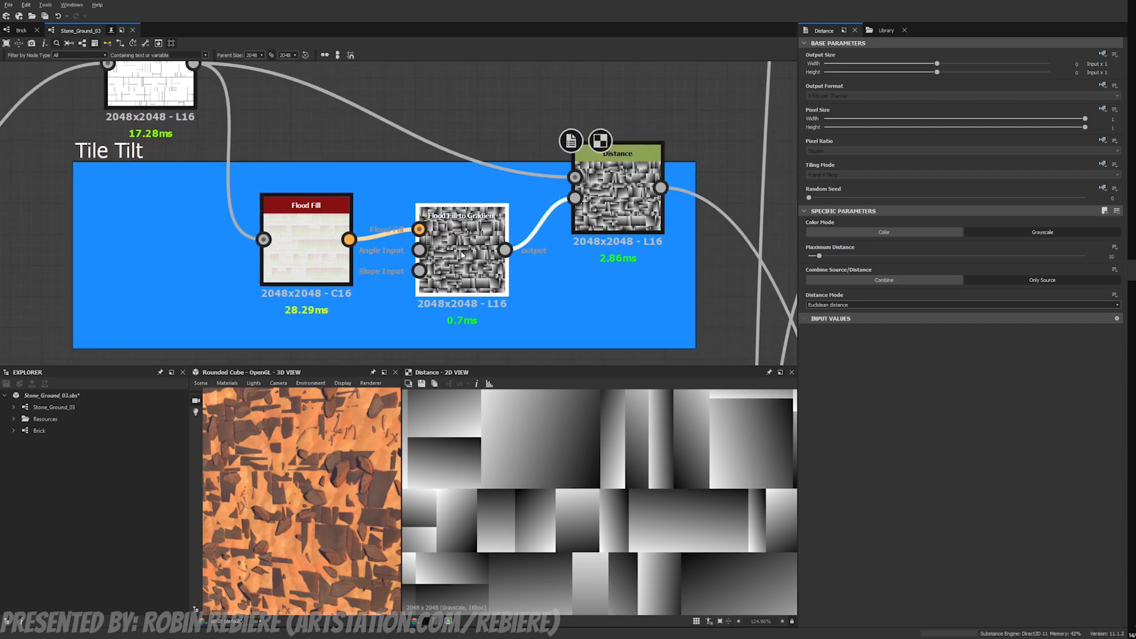
pyautogui.doubleClick(601, 178)
pyautogui.hotkey('ctrl', 'z')
pyautogui.hotkey('ctrl', 'z')
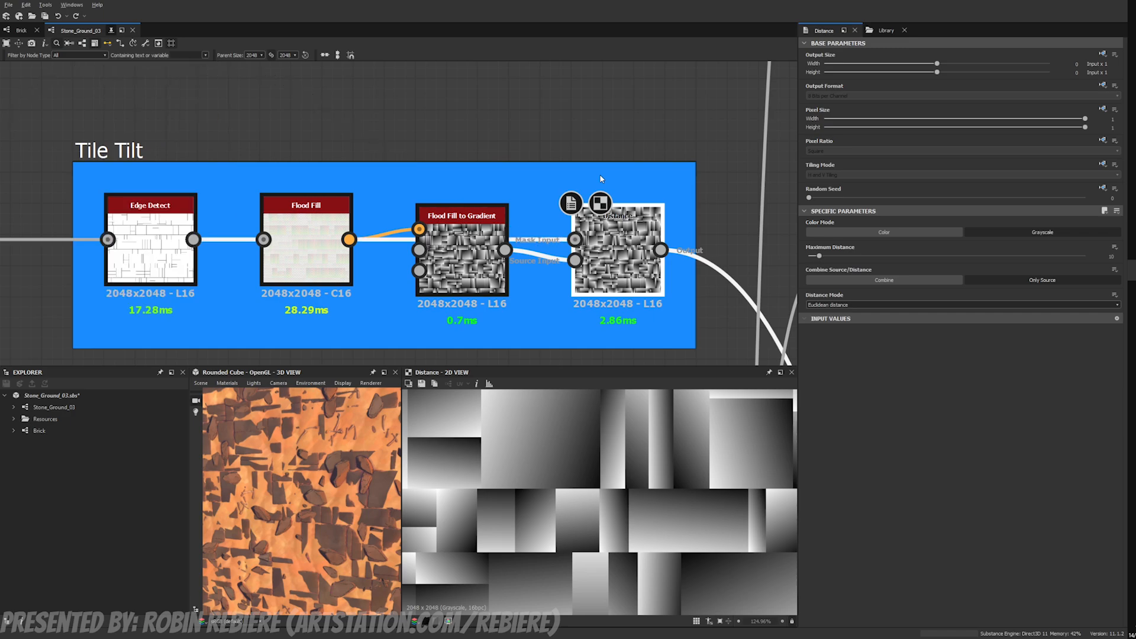
# Step: Preview the first Blend node in the Tiles Height group and examine the masked tiles
pyautogui.scroll(-5, 600, 176)
pyautogui.moveTo(544, 142); pyautogui.dragTo(444, 65, button='middle')
pyautogui.moveTo(575, 244); pyautogui.dragTo(451, 160, button='middle')
pyautogui.scroll(4, 521, 275)
pyautogui.doubleClick(465, 271)
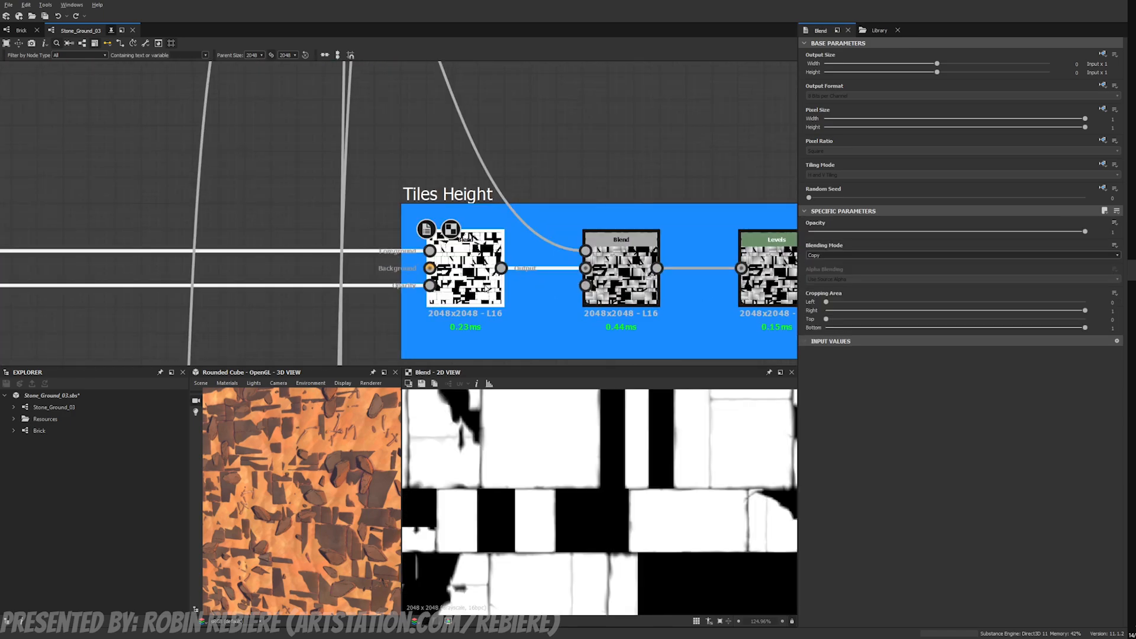
pyautogui.scroll(-2, 561, 478)
pyautogui.scroll(-2, 561, 478)
# Step: Inspect the Histogram Scan mask feeding the first Tiles Height Blend and preview the second Blend node
pyautogui.doubleClick(617, 280)
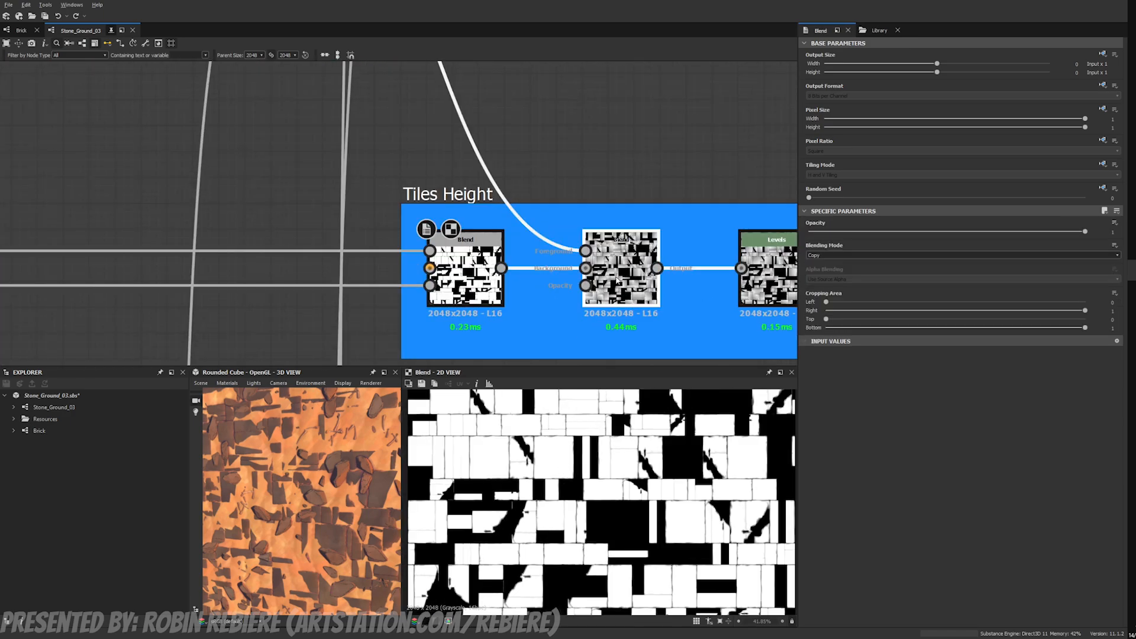
pyautogui.doubleClick(444, 284)
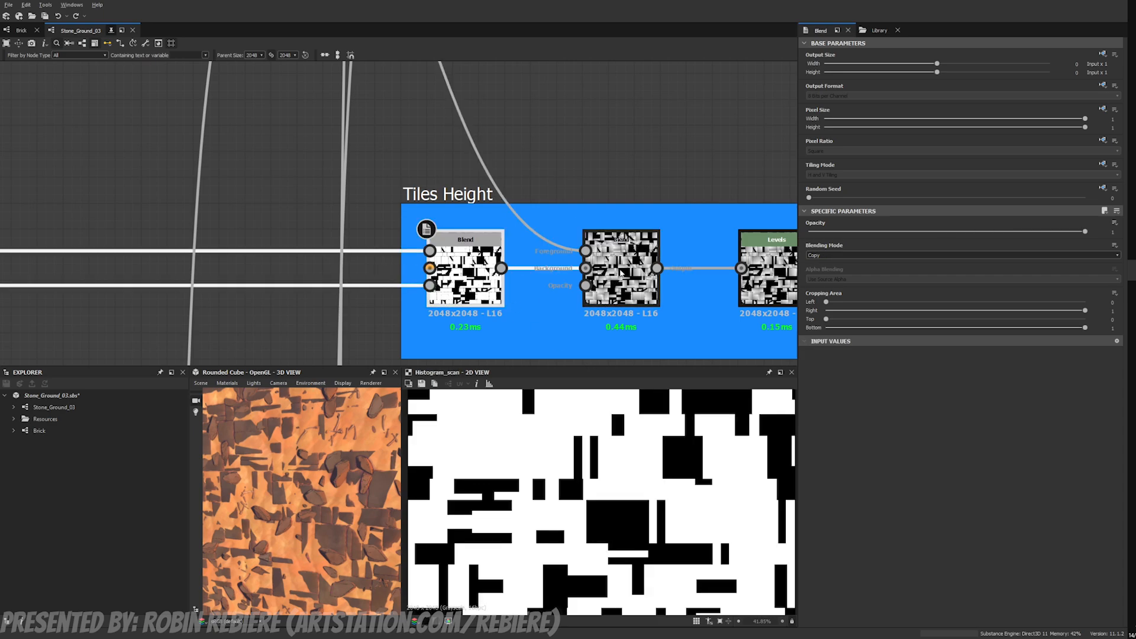
pyautogui.doubleClick(622, 271)
pyautogui.scroll(-2, 628, 467)
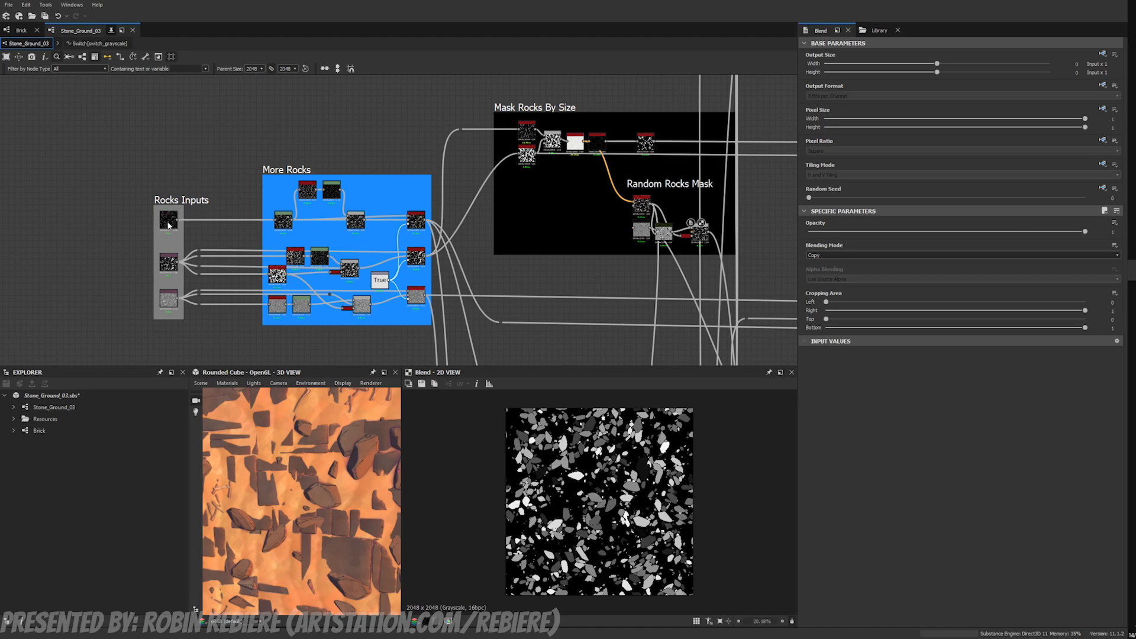
# Step: Preview the three bitmap nodes in the Rocks Inputs group one after another
pyautogui.doubleClick(169, 222)
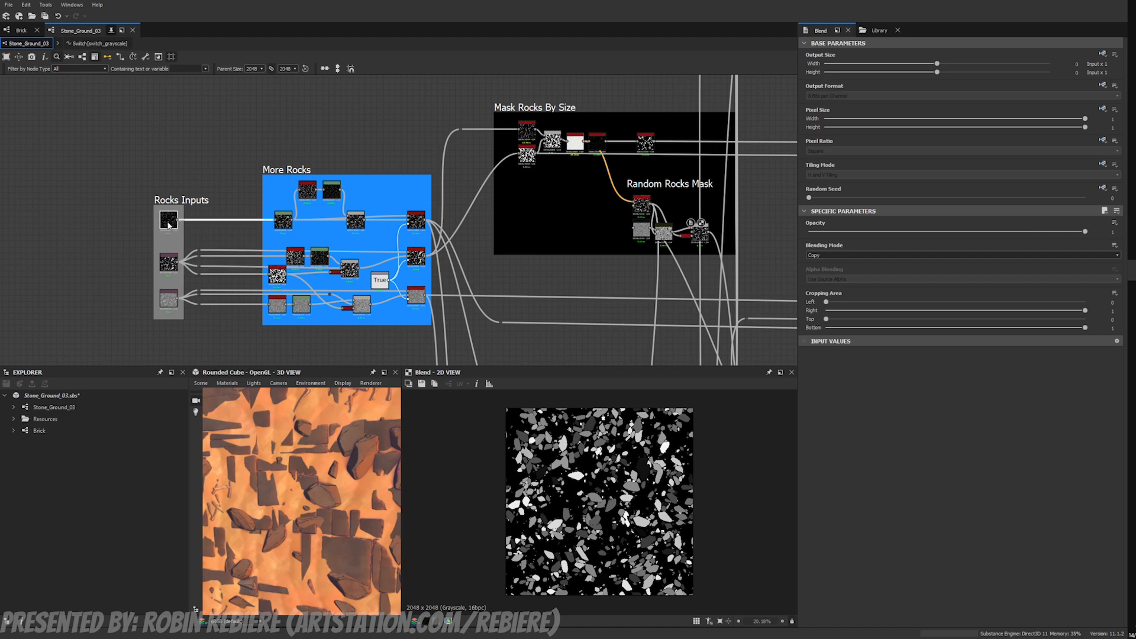
pyautogui.doubleClick(170, 259)
pyautogui.doubleClick(168, 298)
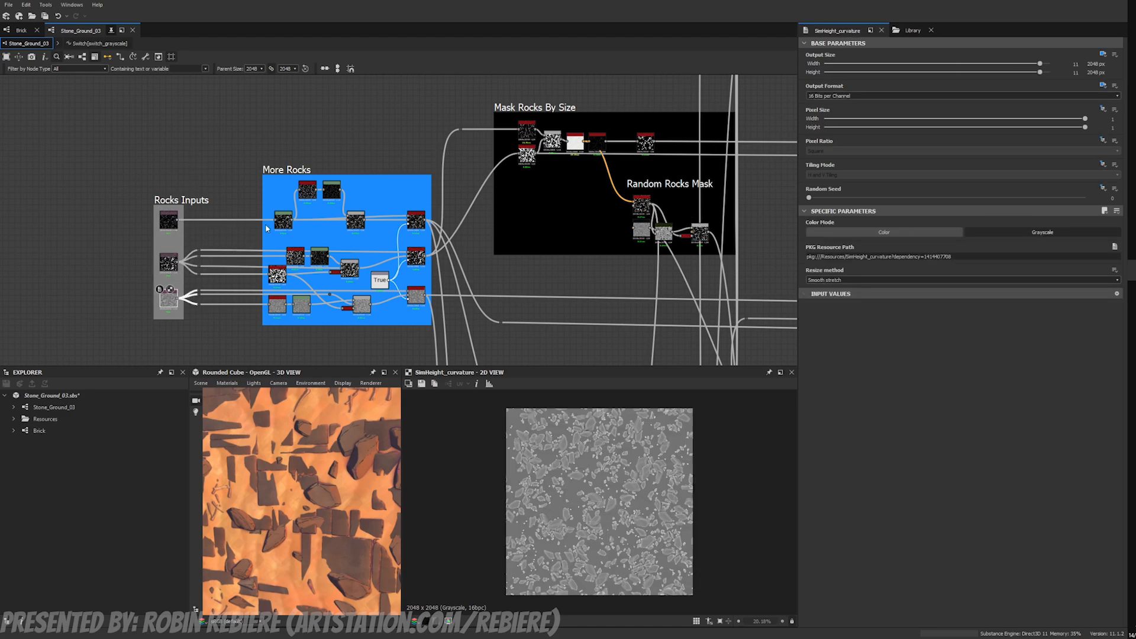
# Step: Inspect the upper Levels and Safe Transform Grayscale nodes in the More Rocks group and compare their previews
pyautogui.scroll(3, 284, 222)
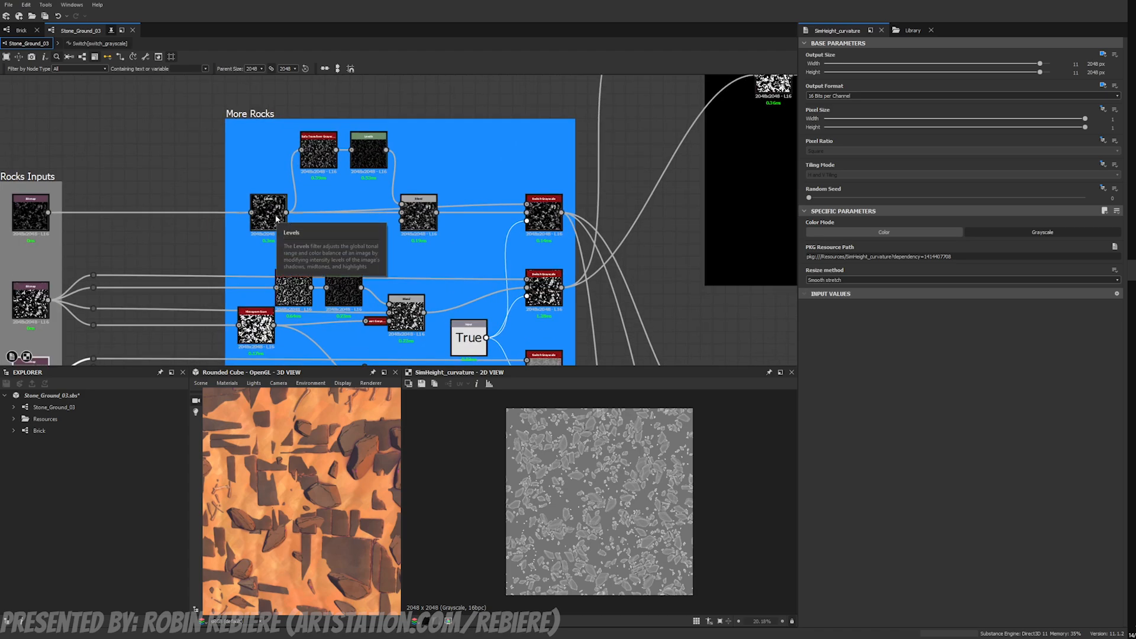
pyautogui.click(276, 219)
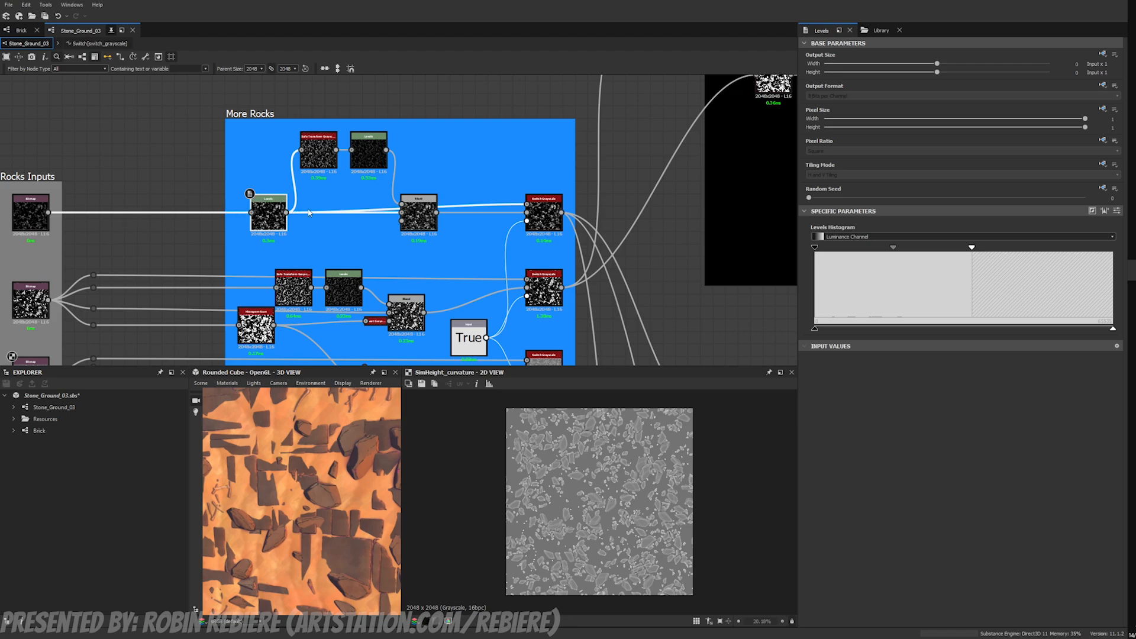
pyautogui.doubleClick(324, 171)
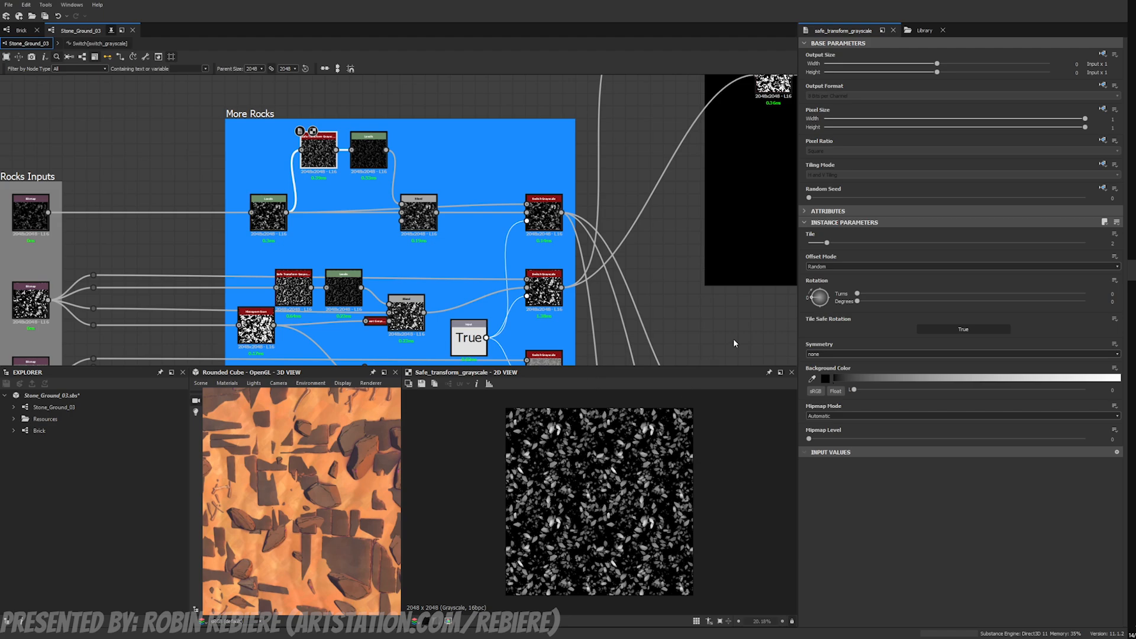
pyautogui.doubleClick(268, 208)
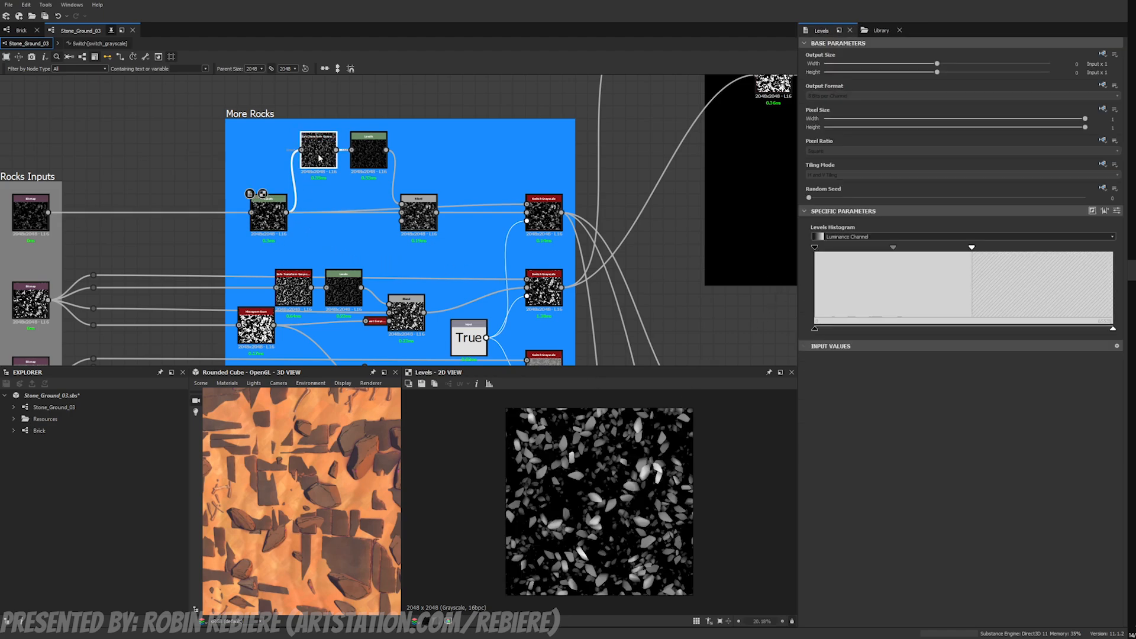
# Step: Compare the upper Blend node in More Rocks with its source Levels node in a close-up preview
pyautogui.doubleClick(422, 211)
pyautogui.scroll(3, 623, 464)
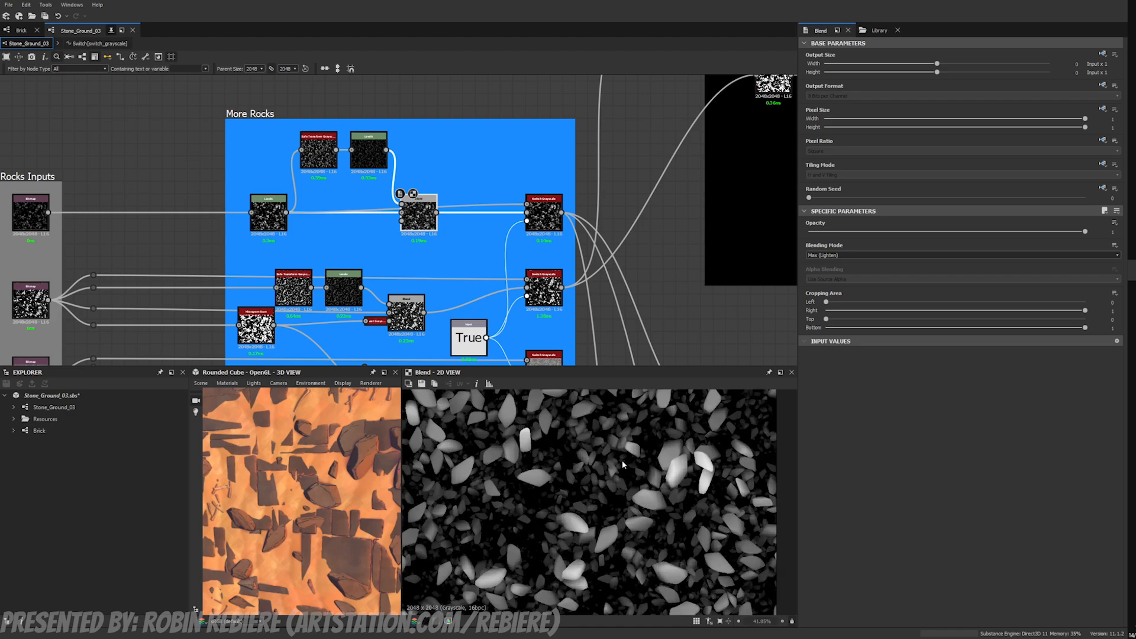
pyautogui.doubleClick(270, 214)
pyautogui.doubleClick(413, 219)
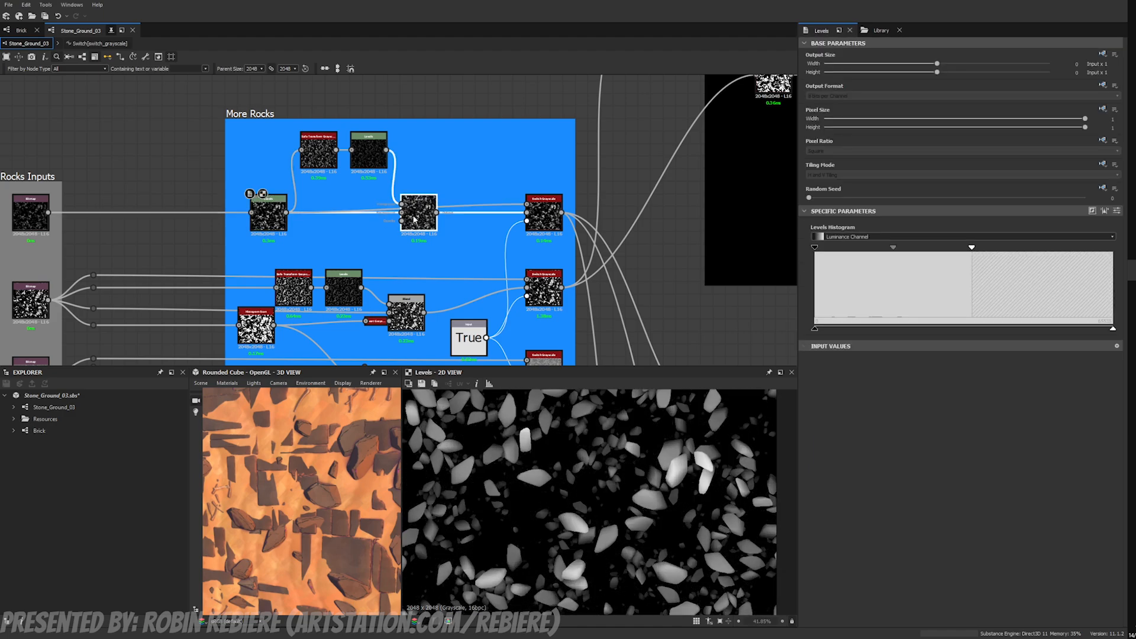
# Step: Preview the middle-row Blend, Histogram Scan and Safe Transform Grayscale nodes in the More Rocks group
pyautogui.moveTo(365, 264); pyautogui.dragTo(409, 208, button='middle')
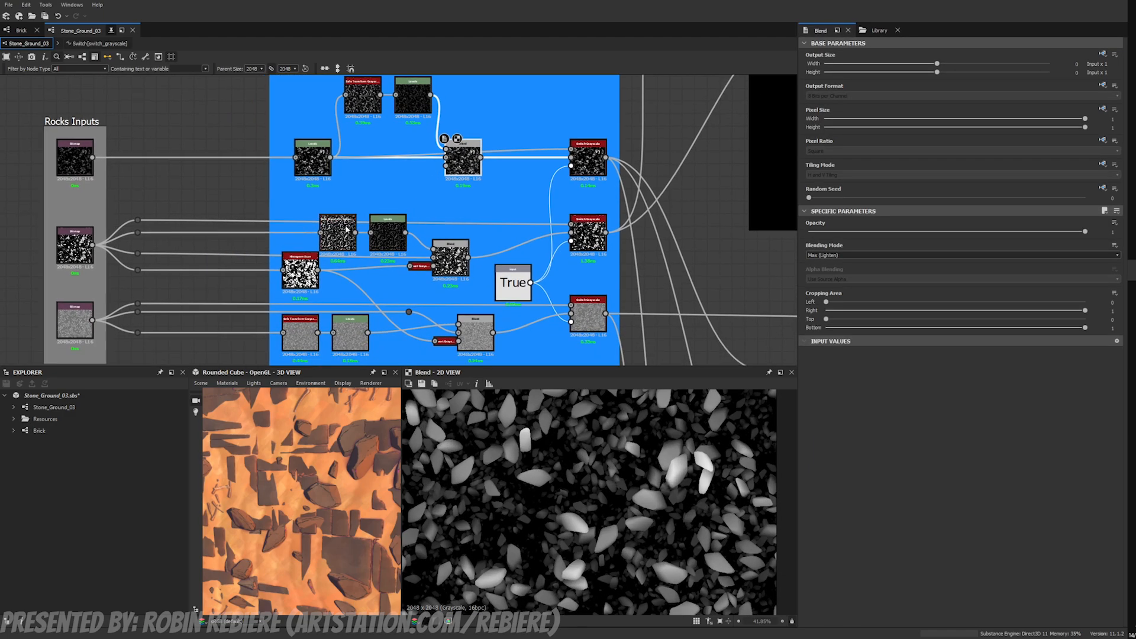
pyautogui.doubleClick(459, 253)
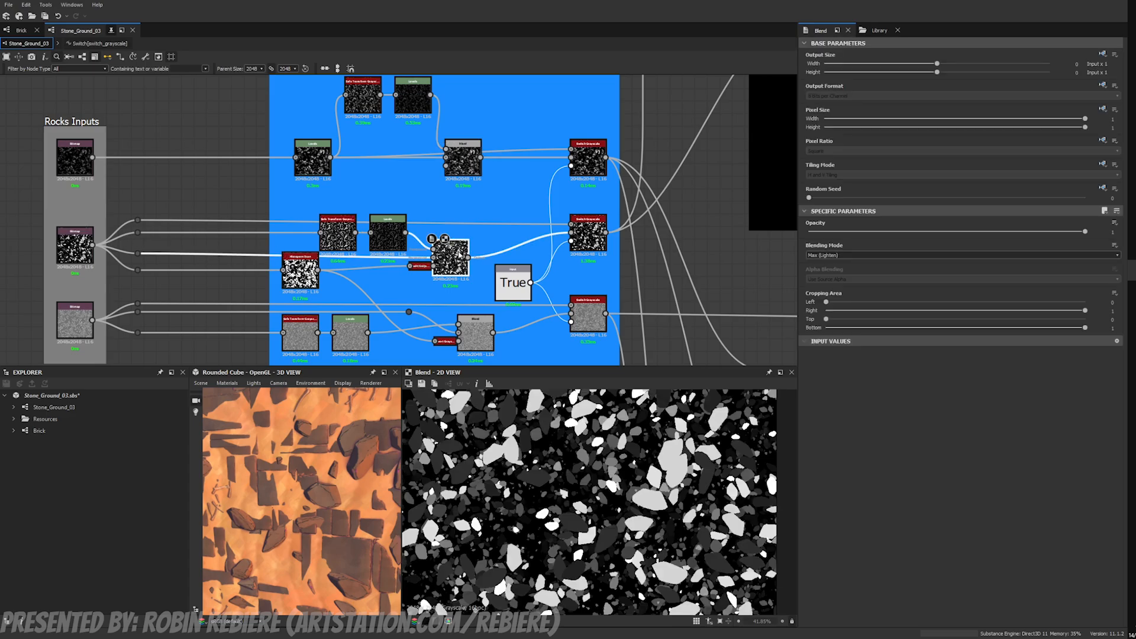
pyautogui.doubleClick(302, 270)
pyautogui.doubleClick(337, 234)
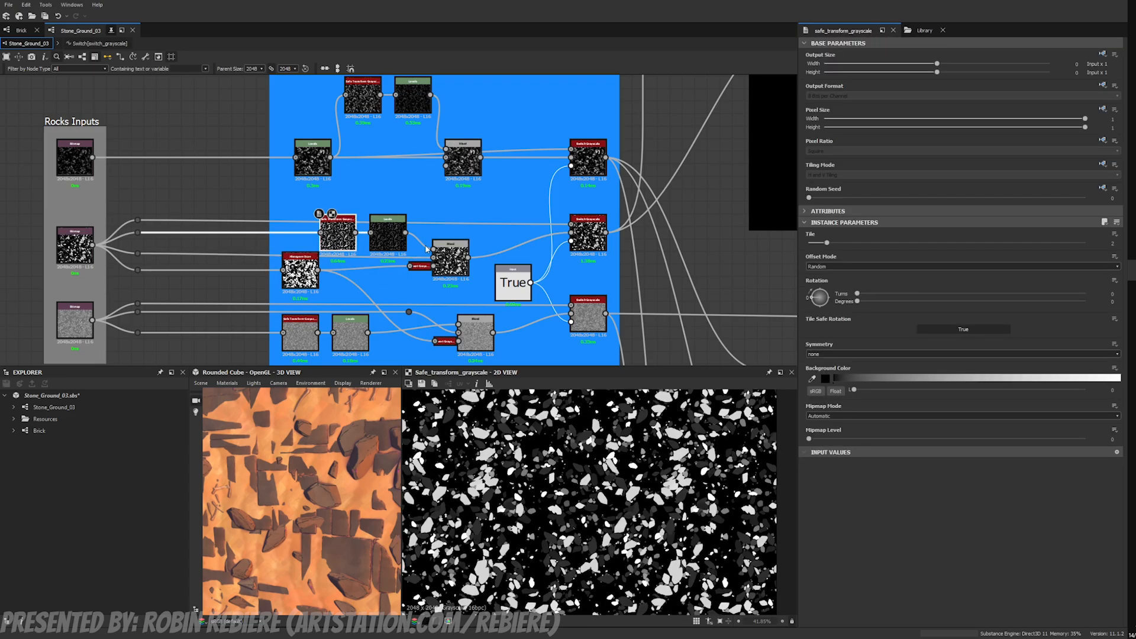
pyautogui.doubleClick(456, 254)
pyautogui.scroll(-3, 456, 254)
pyautogui.scroll(3, 477, 299)
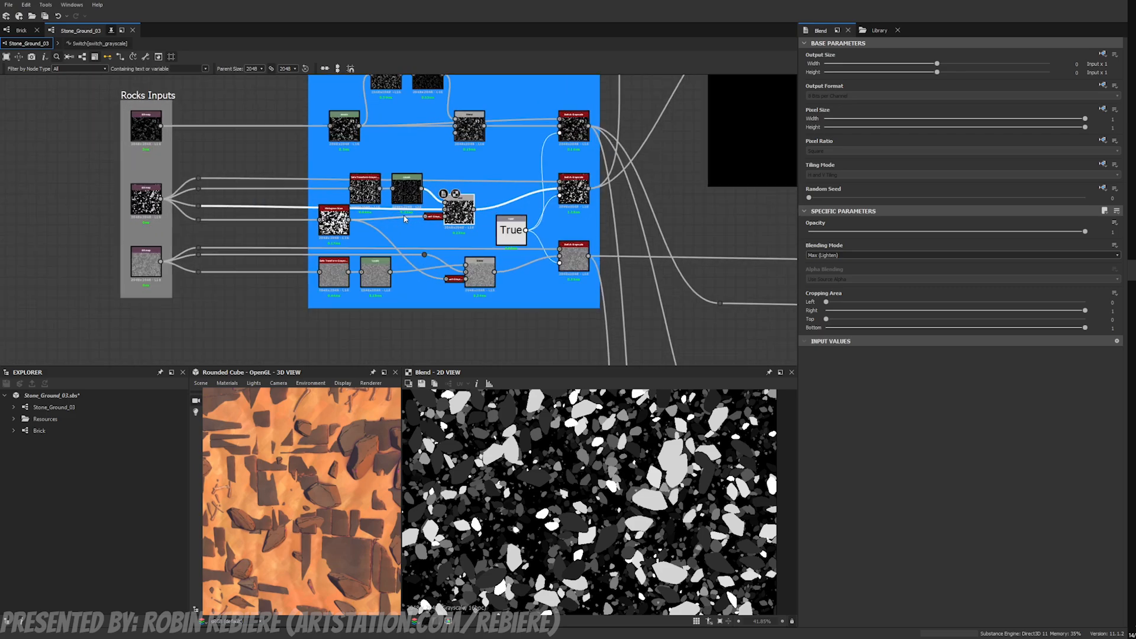
# Step: Preview the lower-row Safe Transform Grayscale node, the SimHeight_curvature bitmap and the Blend that combines them in More Rocks
pyautogui.doubleClick(326, 286)
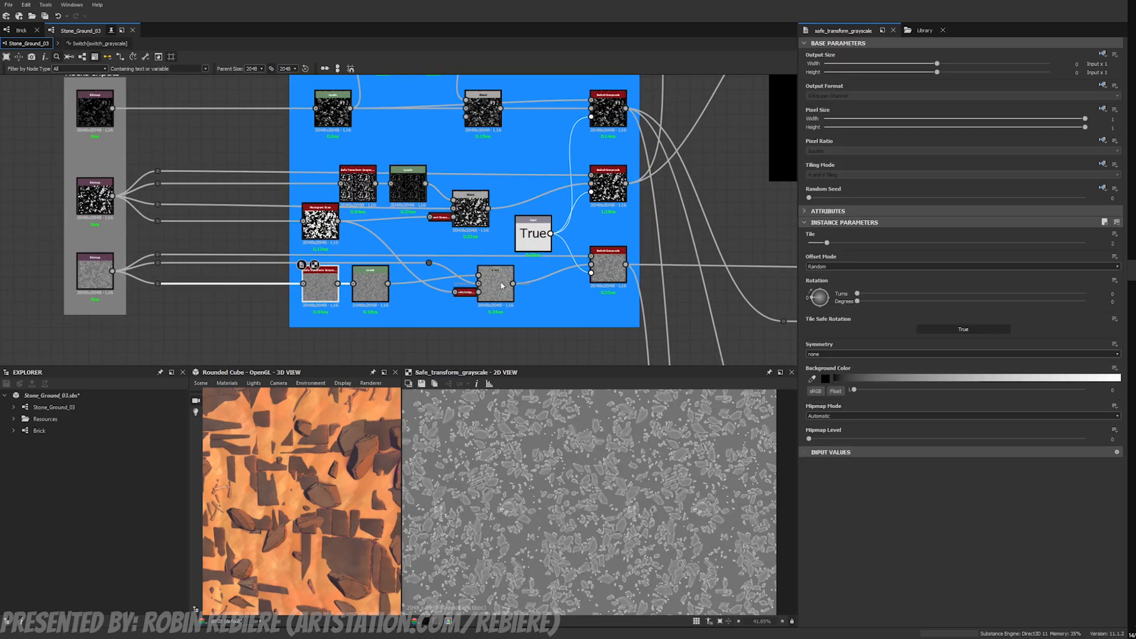
pyautogui.doubleClick(95, 271)
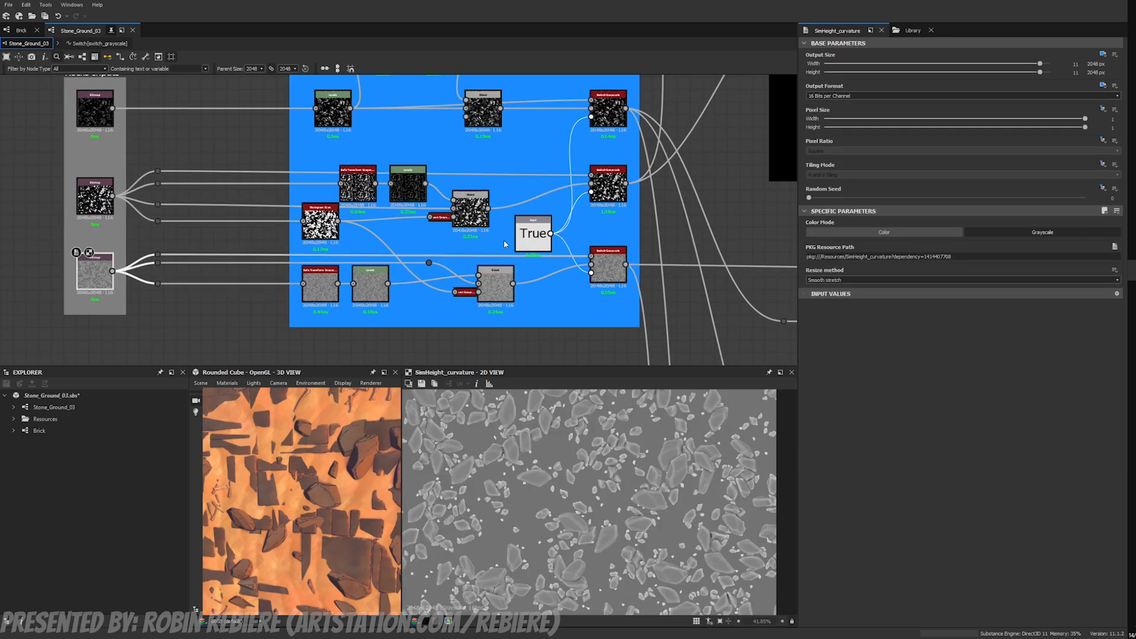
pyautogui.moveTo(477, 231); pyautogui.dragTo(390, 271, button='middle')
pyautogui.doubleClick(410, 324)
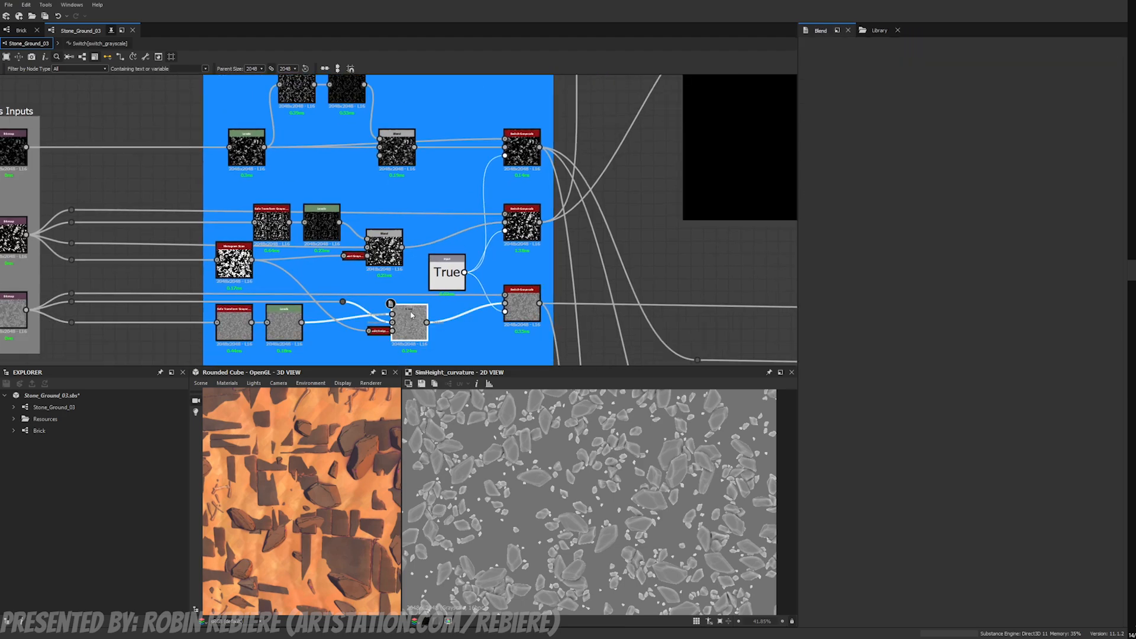
# Step: Preview the upper Switch Grayscale node in the More Rocks group
pyautogui.moveTo(439, 232); pyautogui.dragTo(383, 279, button='middle')
pyautogui.doubleClick(467, 207)
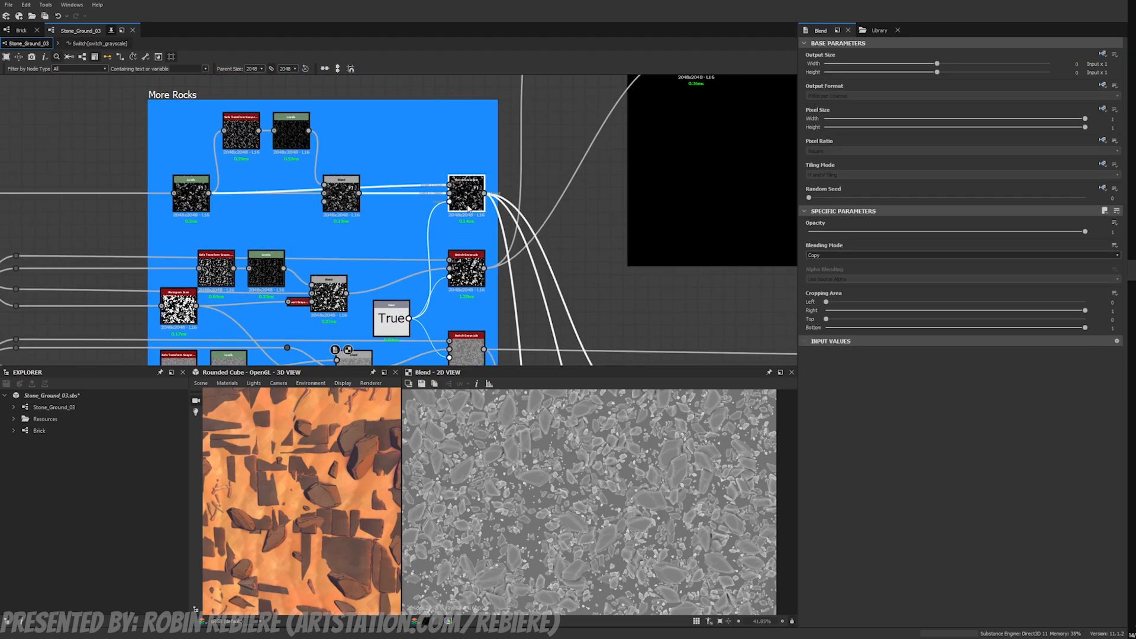
# Step: Compare the SimHeight_height bitmap with the upper Switch Grayscale output in More Rocks, and inspect the Boolean input node's default value
pyautogui.moveTo(414, 228); pyautogui.dragTo(480, 220, button='middle')
pyautogui.scroll(-2, 323, 198)
pyautogui.scroll(1, 95, 196)
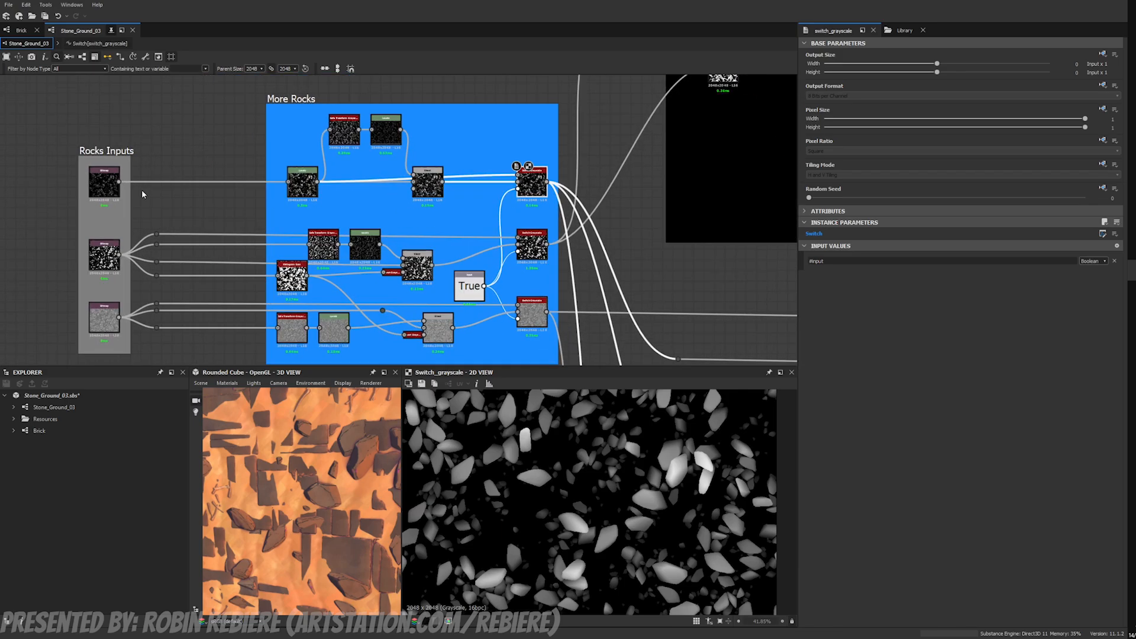
pyautogui.click(106, 191)
pyautogui.doubleClick(106, 191)
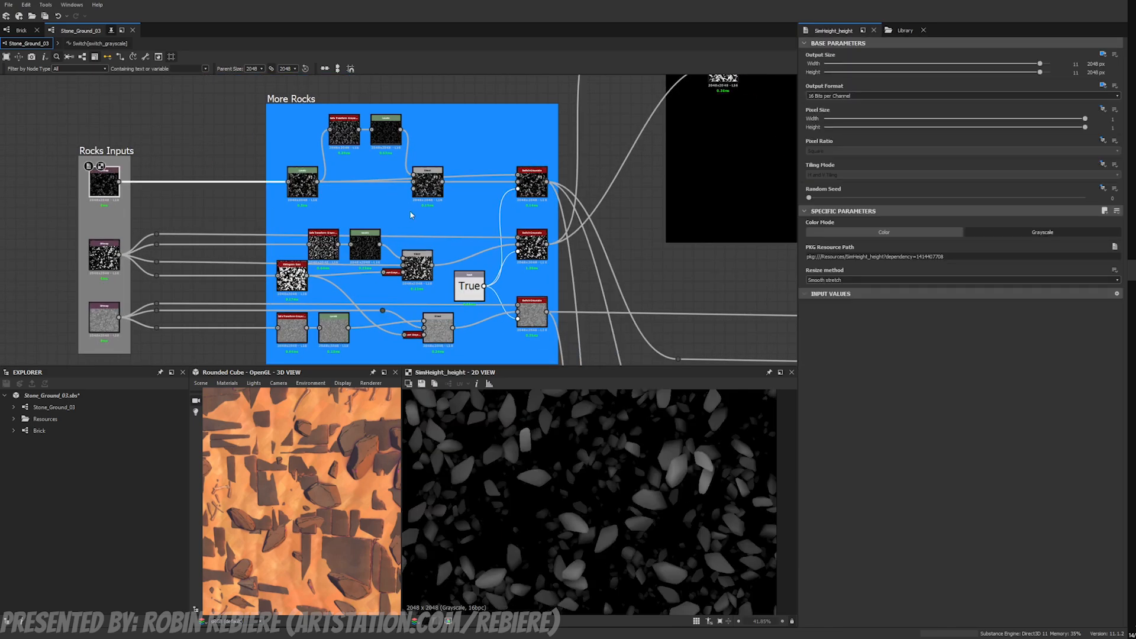
pyautogui.doubleClick(539, 187)
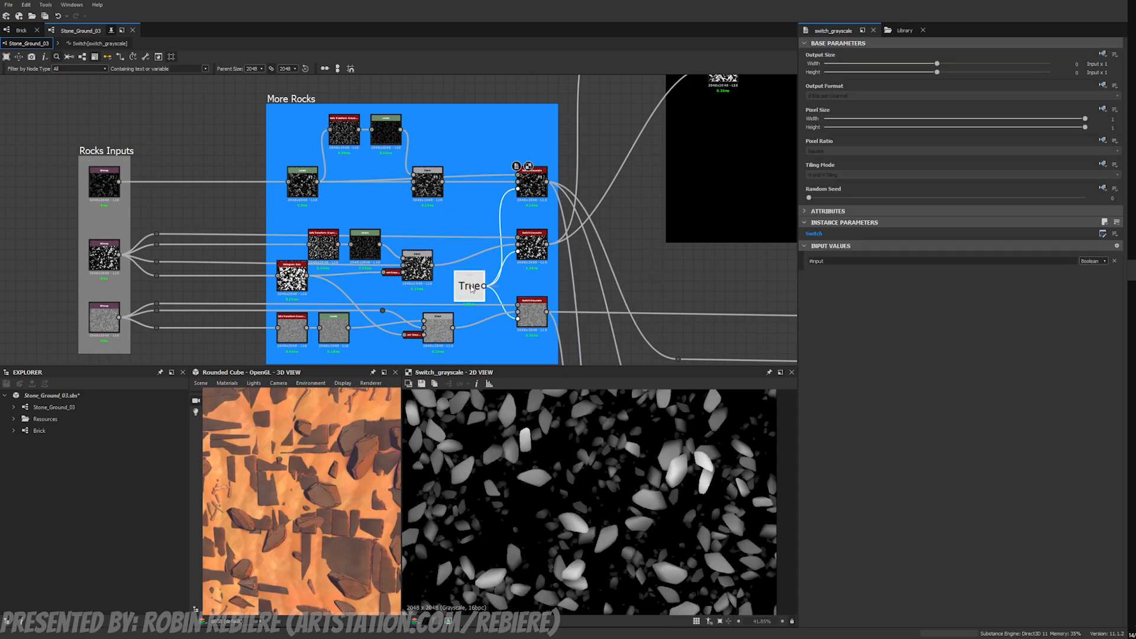
pyautogui.click(471, 288)
pyautogui.click(971, 140)
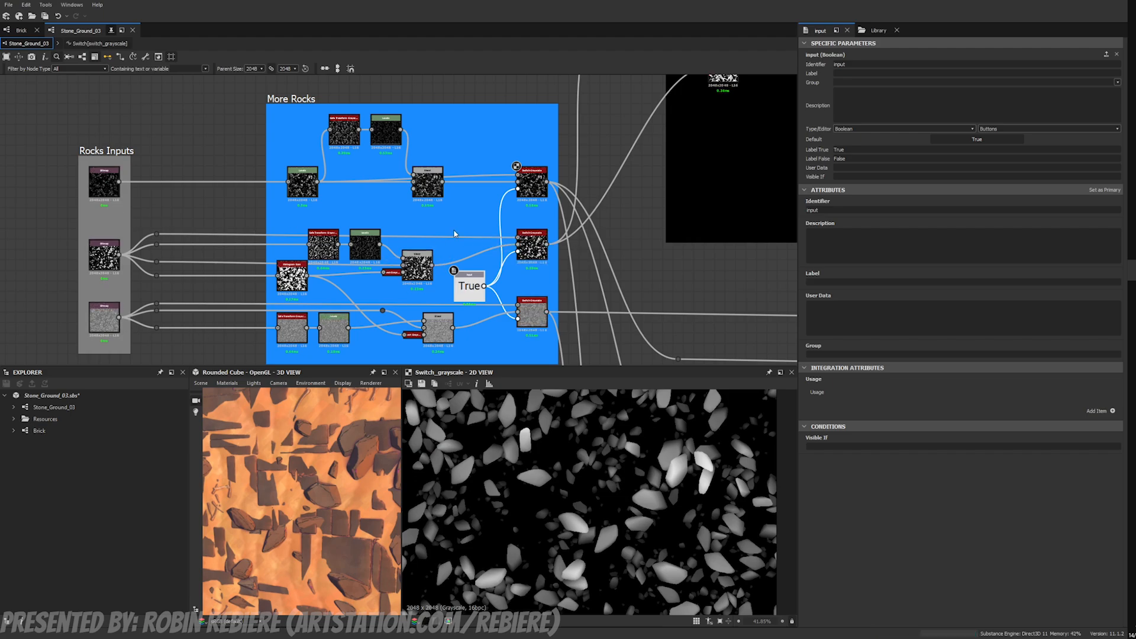
# Step: Add a Switch Grayscale node in the empty graph area above the More Rocks group
pyautogui.moveTo(476, 195); pyautogui.dragTo(469, 276, button='middle')
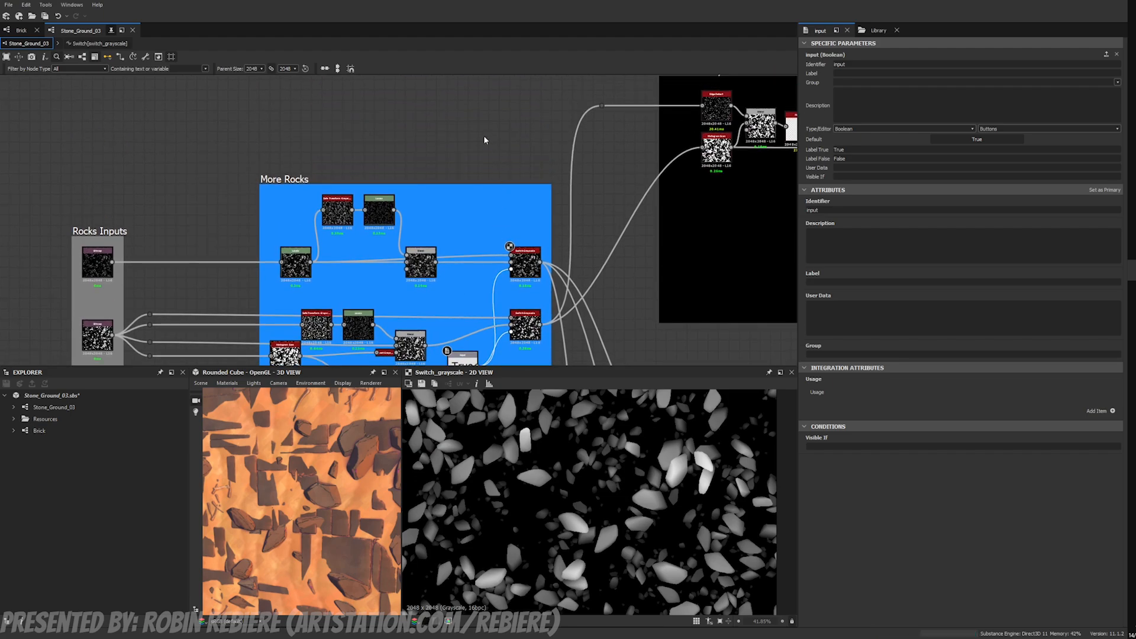
pyautogui.press('space')
pyautogui.write('switch')
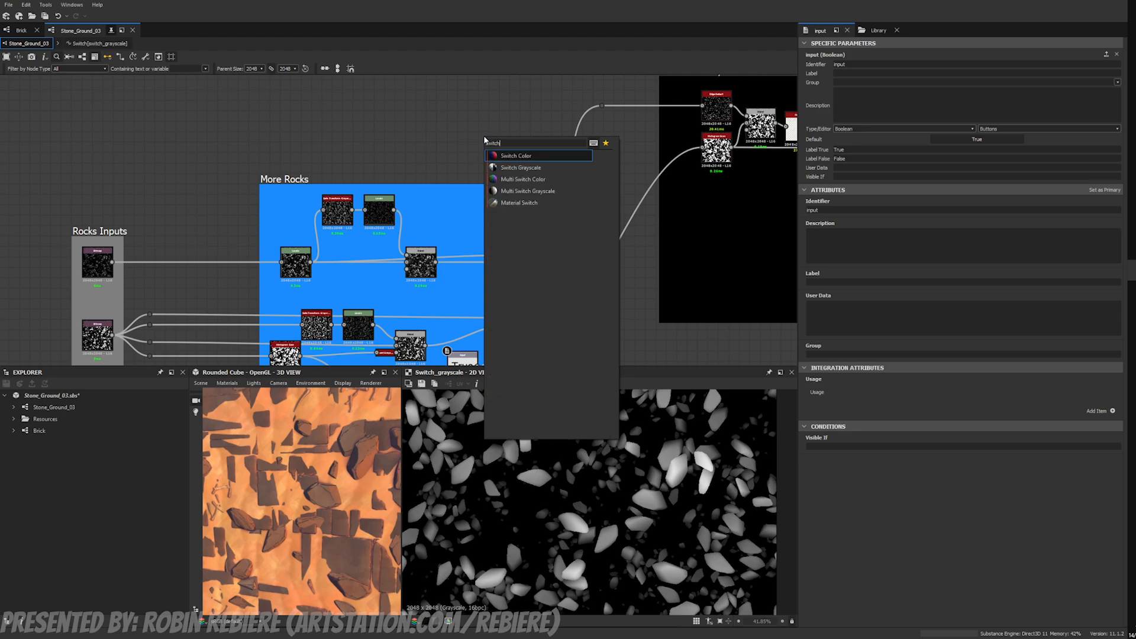
pyautogui.press('Down')
pyautogui.press('Return')
pyautogui.scroll(2, 484, 135)
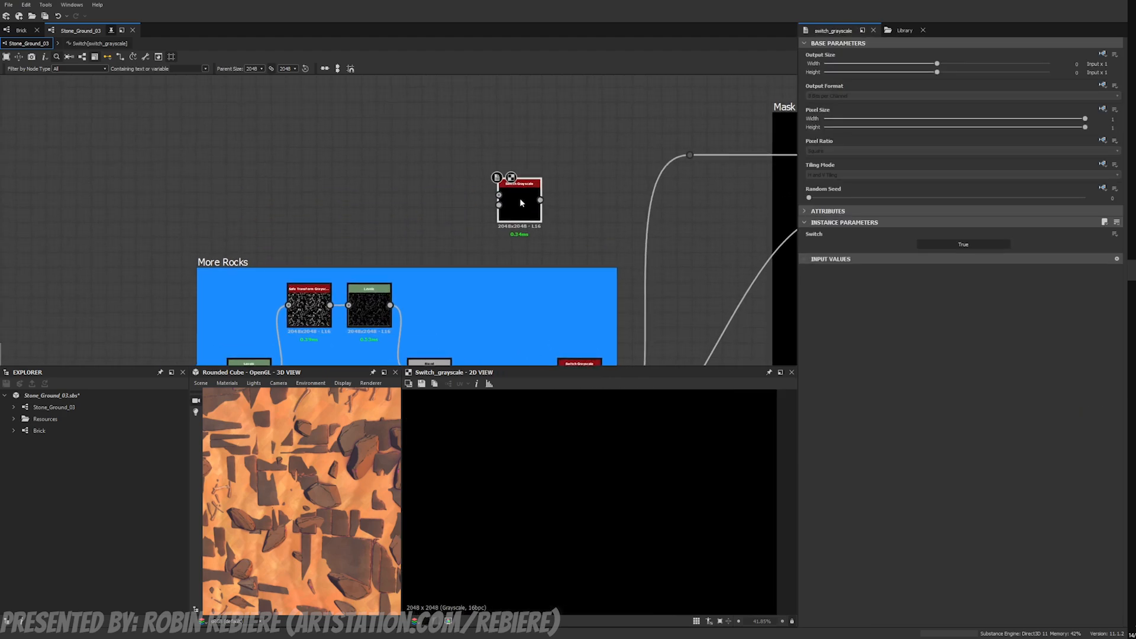
pyautogui.moveTo(521, 203); pyautogui.dragTo(566, 159)
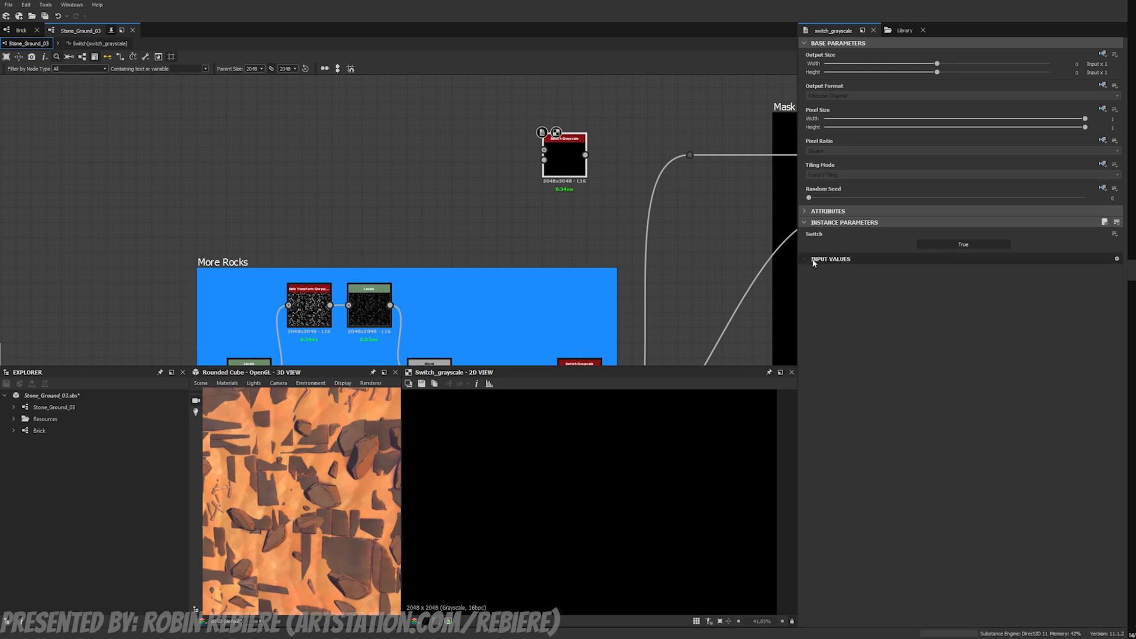
# Step: Give the new Switch Grayscale node a Boolean input value named #input and drive its Switch parameter with it
pyautogui.click(1116, 259)
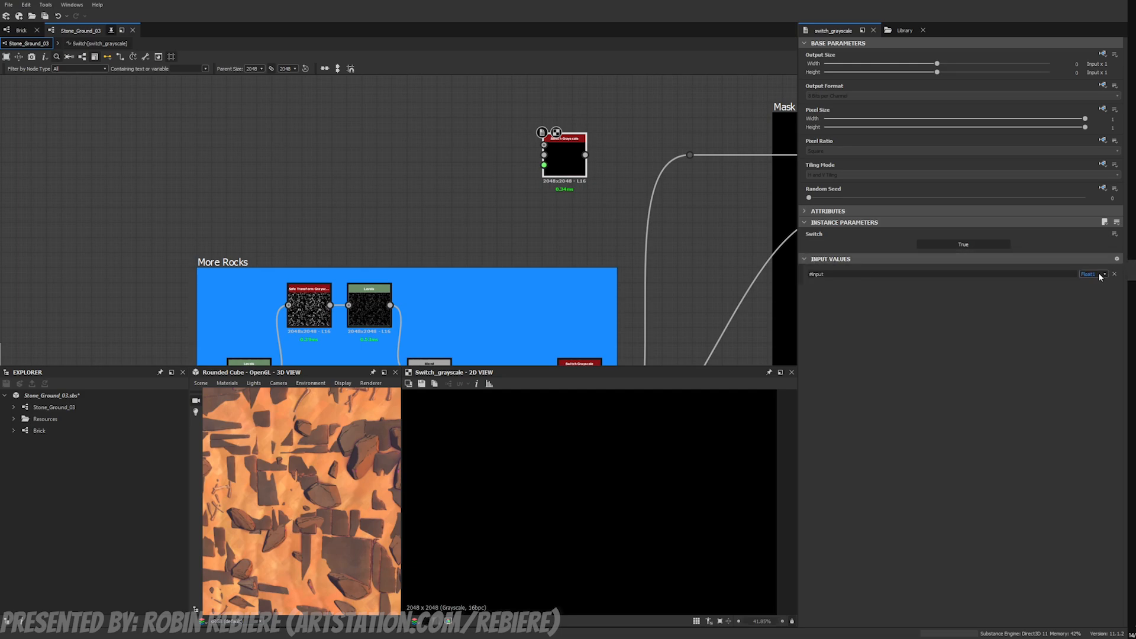
pyautogui.click(1101, 274)
pyautogui.click(1093, 283)
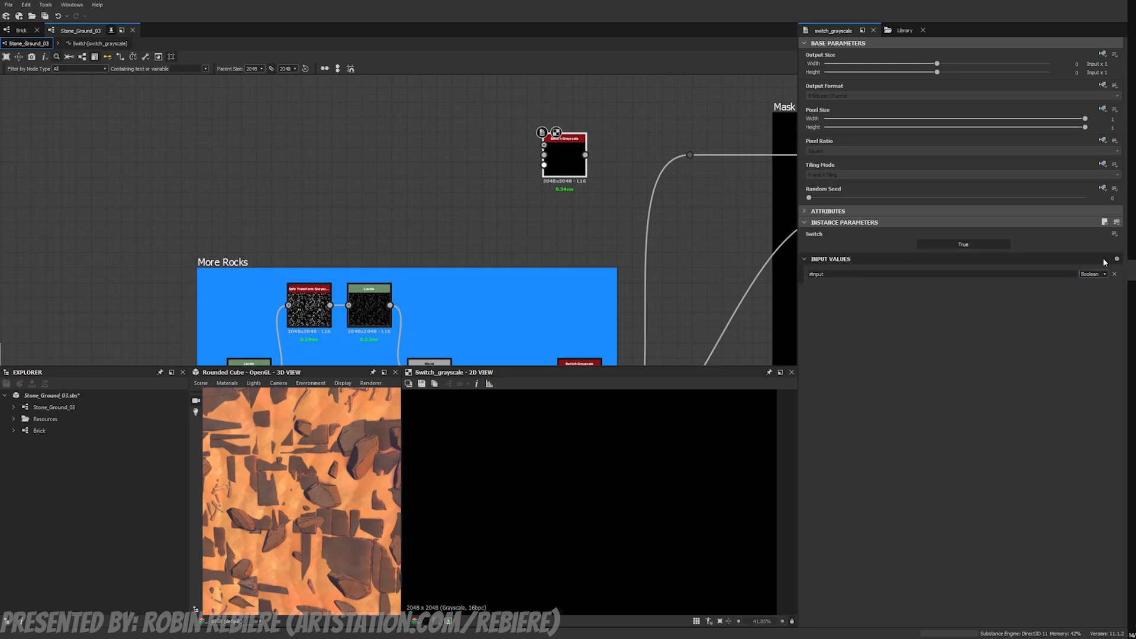
pyautogui.click(1114, 236)
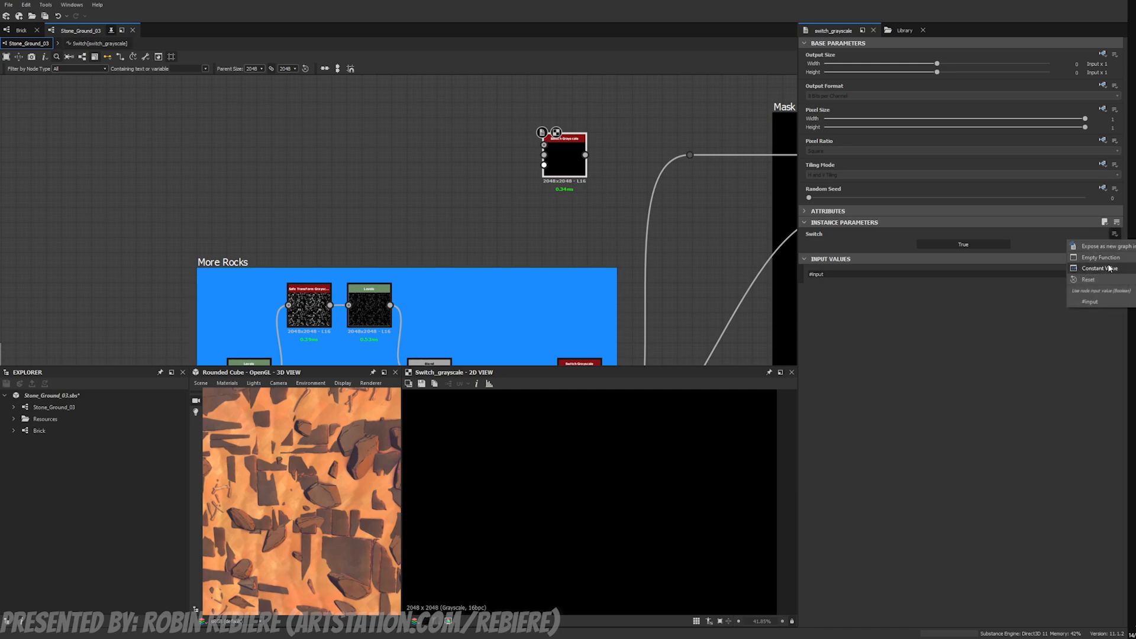
pyautogui.click(1091, 302)
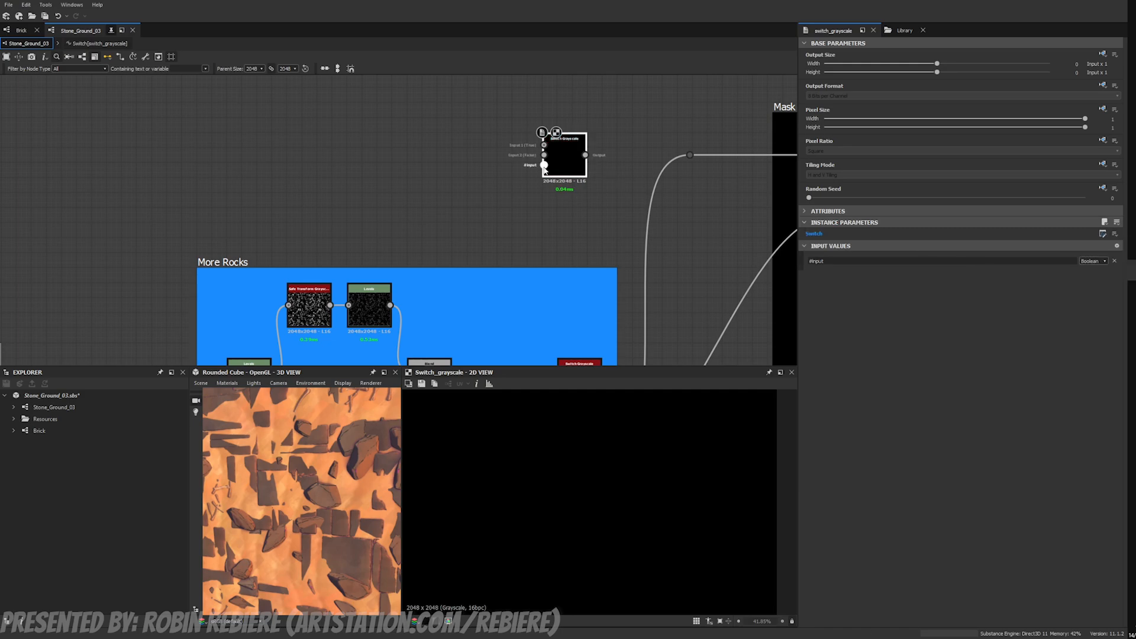
# Step: Connect the new Switch Grayscale node's #input to the Boolean input node in the More Rocks group
pyautogui.scroll(-4, 530, 148)
pyautogui.moveTo(517, 129); pyautogui.dragTo(504, 77, button='middle')
pyautogui.moveTo(523, 104); pyautogui.dragTo(506, 280)
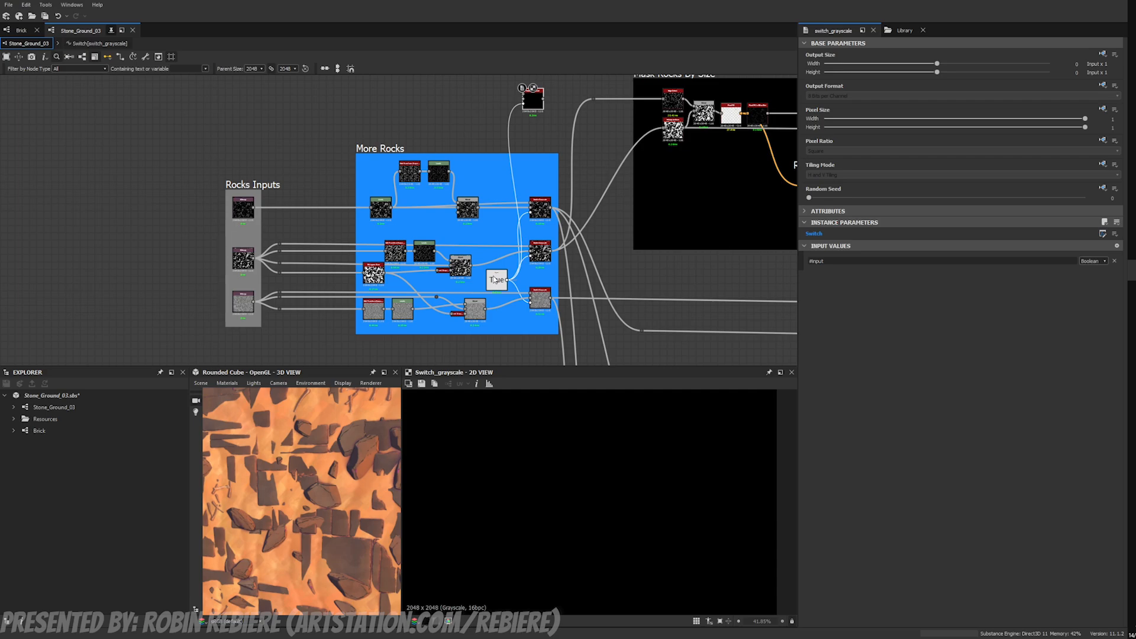
# Step: Toggle the default value of the Boolean input node in More Rocks, leaving it at False
pyautogui.click(496, 279)
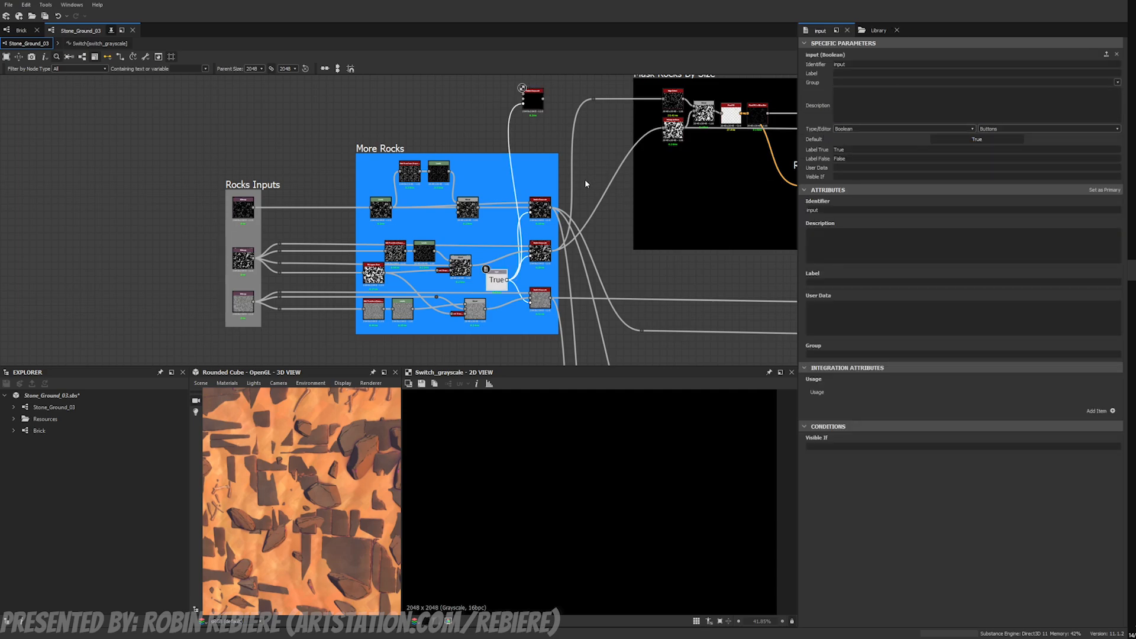
pyautogui.click(961, 137)
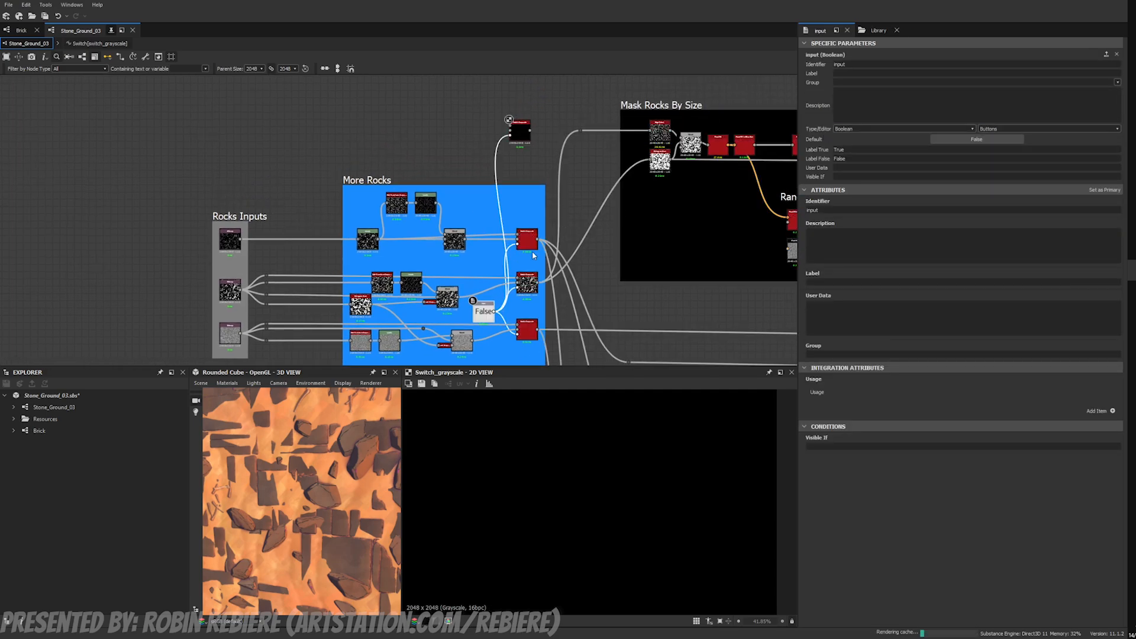
pyautogui.click(950, 140)
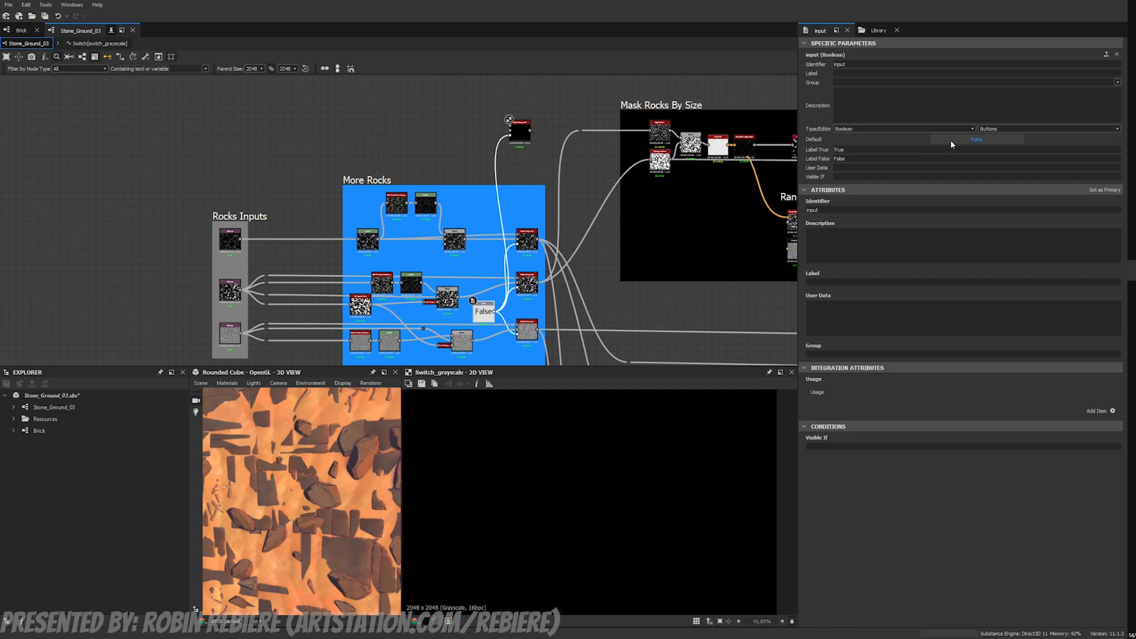
pyautogui.click(951, 140)
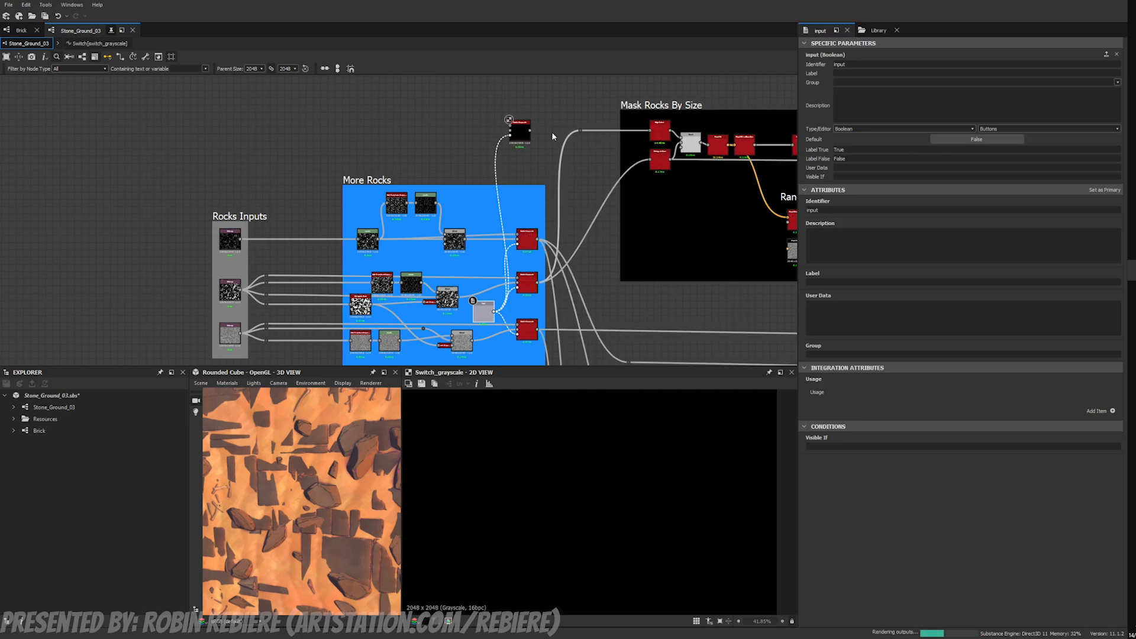
# Step: Delete the demonstration Switch Grayscale node above the More Rocks group
pyautogui.click(516, 129)
pyautogui.press('Delete')
pyautogui.hotkey('ctrl', 'z')
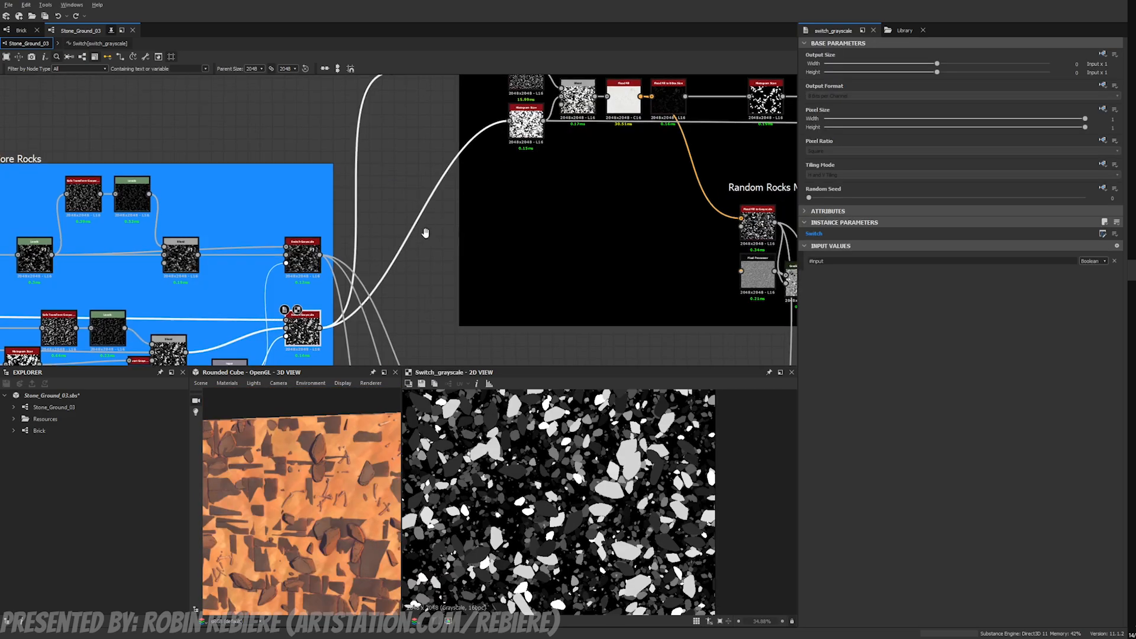
# Step: Preview the Histogram Scan, Edge Detect and Subtract Blend nodes in Mask Rocks By Size, examining the separated rocks up close
pyautogui.moveTo(426, 233); pyautogui.dragTo(382, 292, button='middle')
pyautogui.click(483, 179)
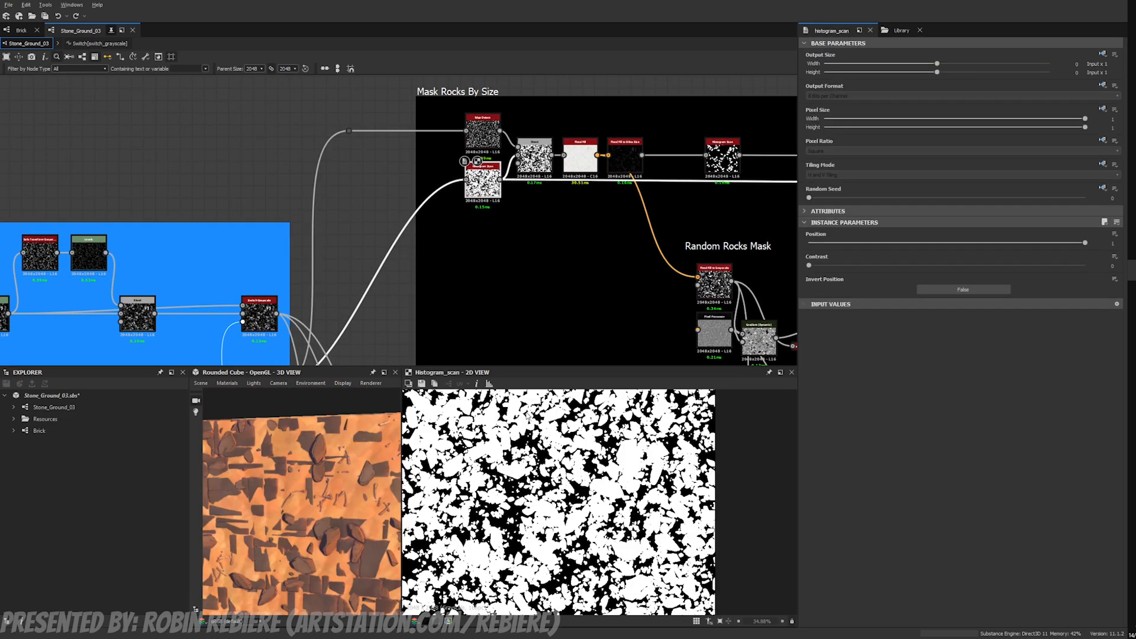
pyautogui.click(491, 142)
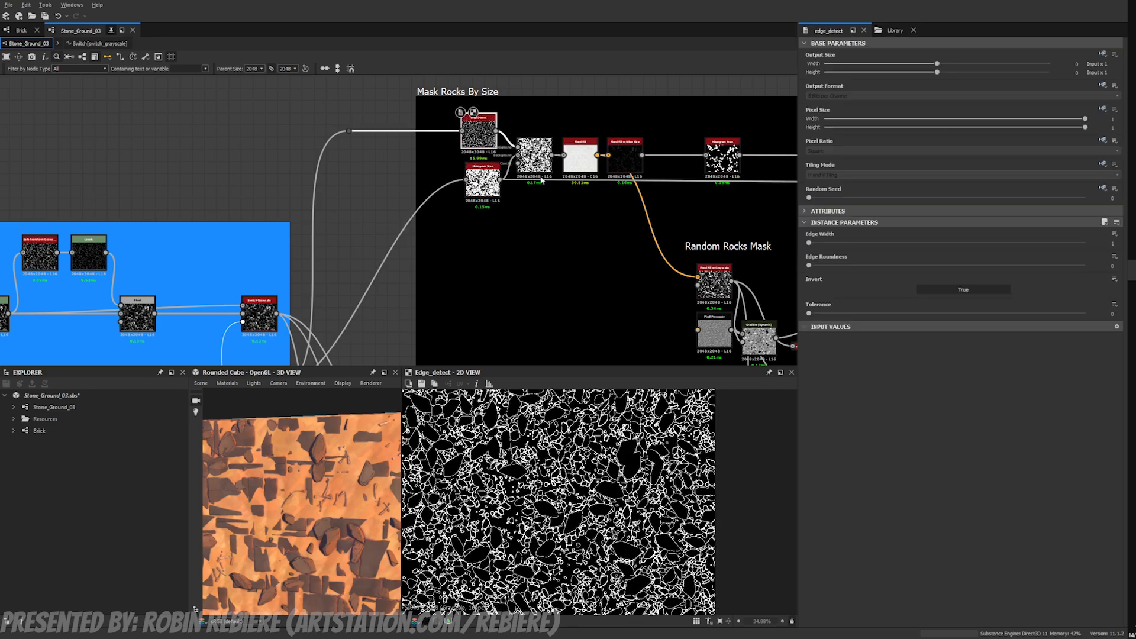
pyautogui.click(534, 157)
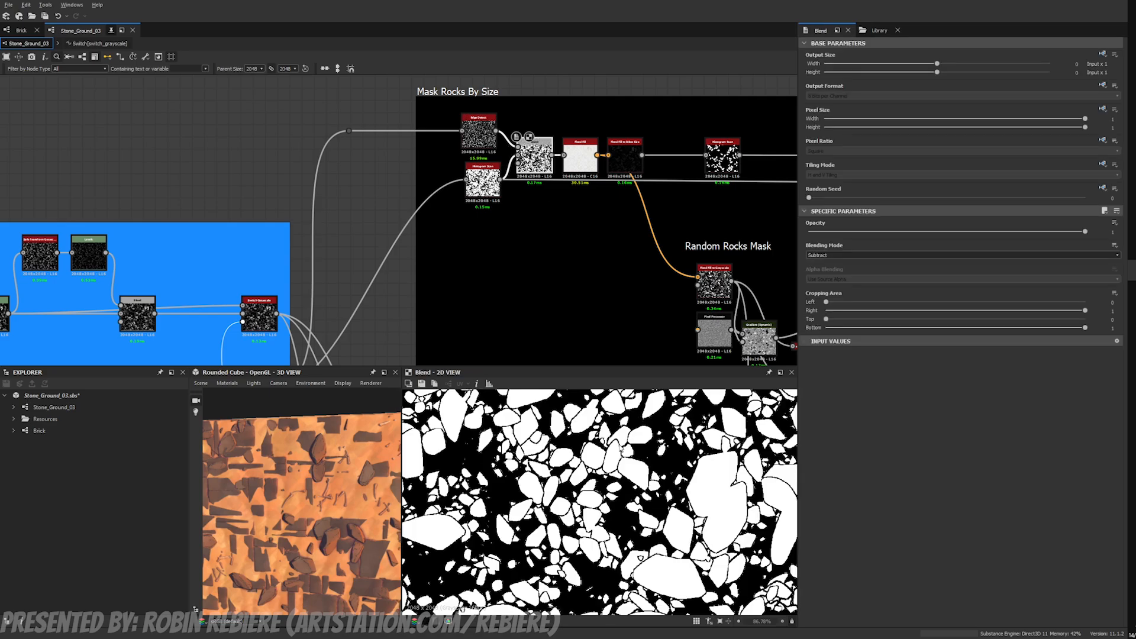
pyautogui.moveTo(702, 504); pyautogui.dragTo(622, 571, button='middle')
pyautogui.moveTo(561, 484); pyautogui.dragTo(576, 548, button='middle')
pyautogui.moveTo(632, 412); pyautogui.dragTo(594, 445, button='middle')
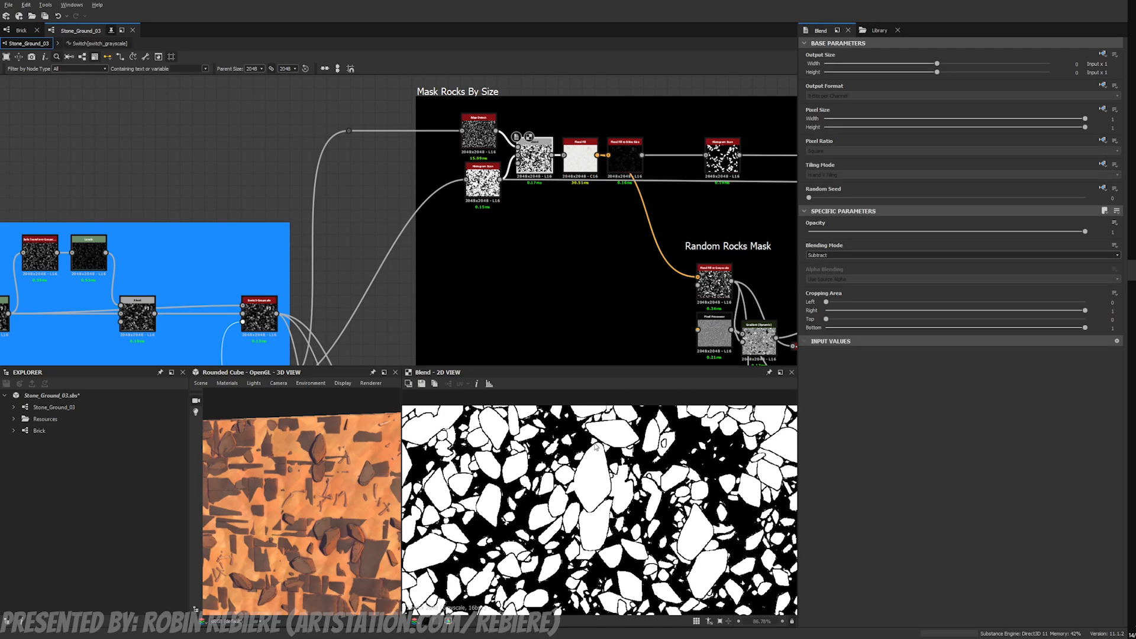
# Step: Preview the Flood Fill and Flood Fill to BBox Size nodes in the Mask Rocks By Size group
pyautogui.click(586, 164)
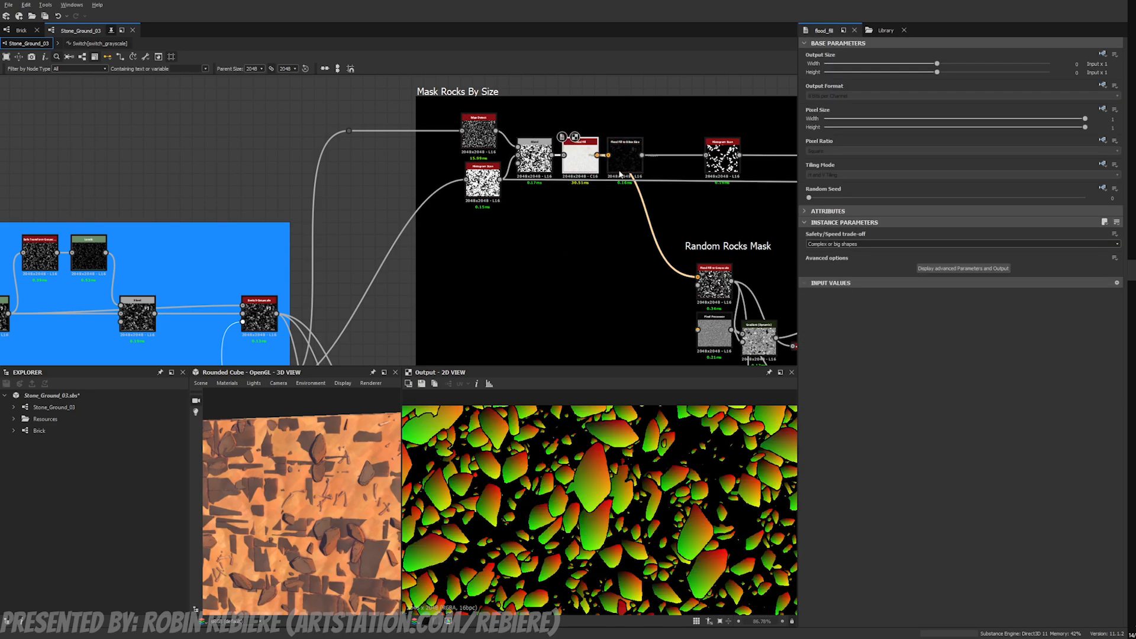
pyautogui.scroll(3, 585, 164)
pyautogui.click(473, 195)
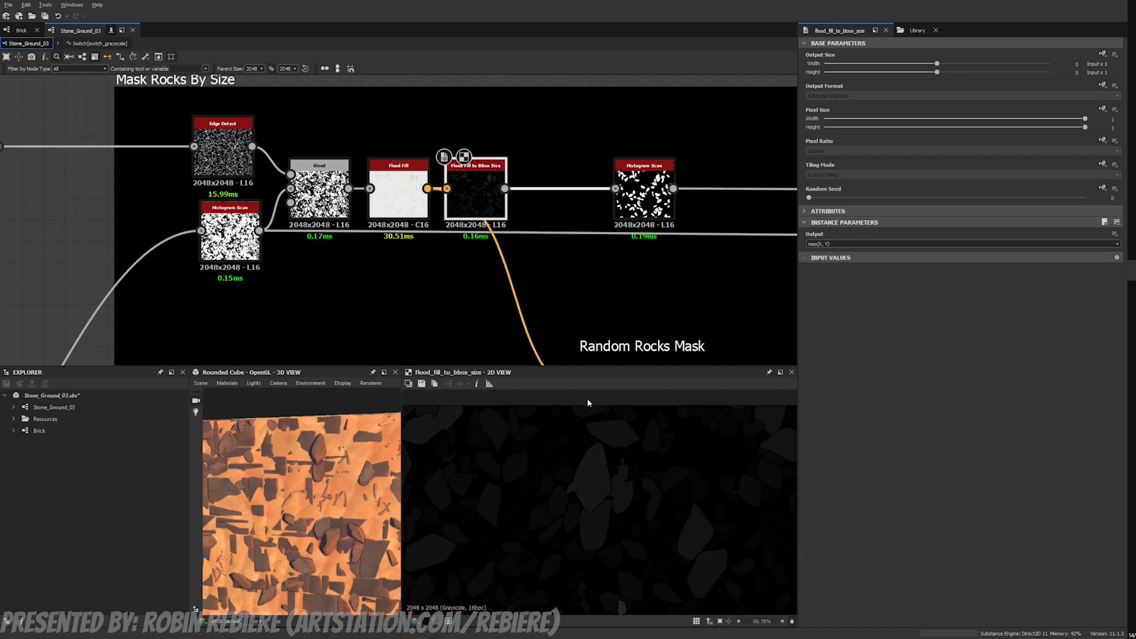
# Step: Preview the Histogram Scan node that follows Flood Fill to BBox Size and try out its Position parameter
pyautogui.scroll(-2, 647, 187)
pyautogui.moveTo(647, 188); pyautogui.dragTo(561, 182, button='middle')
pyautogui.scroll(1, 560, 182)
pyautogui.doubleClick(561, 183)
pyautogui.scroll(-4, 598, 509)
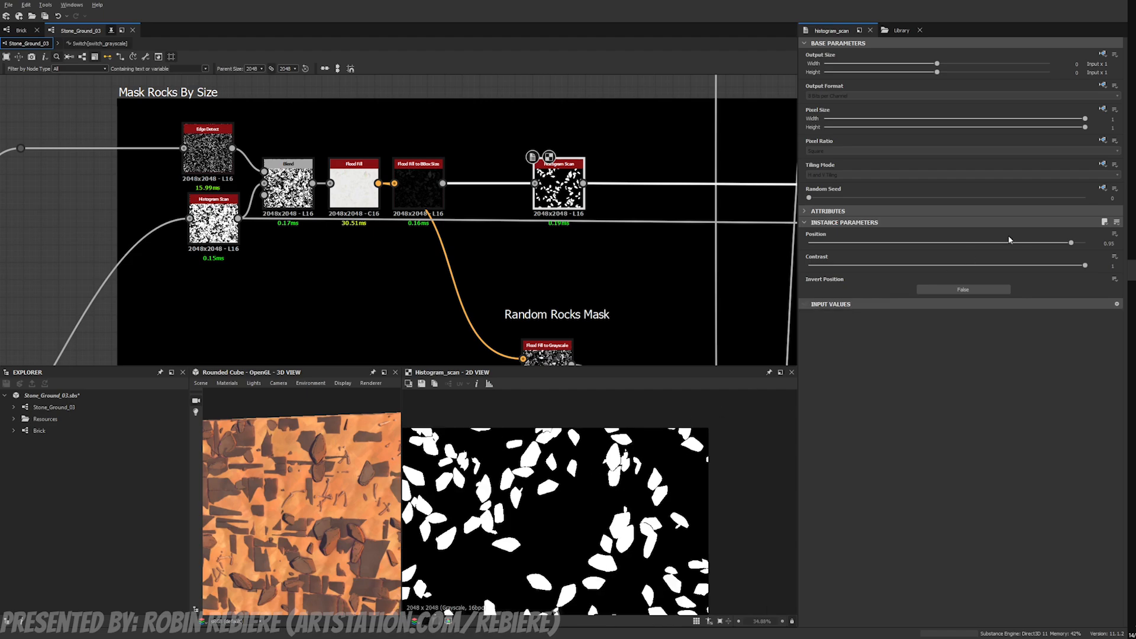
pyautogui.moveTo(1073, 248)
pyautogui.mouseDown()
pyautogui.moveTo(1082, 248)
pyautogui.moveTo(1070, 250)
pyautogui.mouseUp()
# Step: Compare the Flood Fill to Grayscale output with the final Blend output in the Random Rocks Mask section
pyautogui.moveTo(602, 294); pyautogui.dragTo(520, 203, button='middle')
pyautogui.scroll(-2, 523, 207)
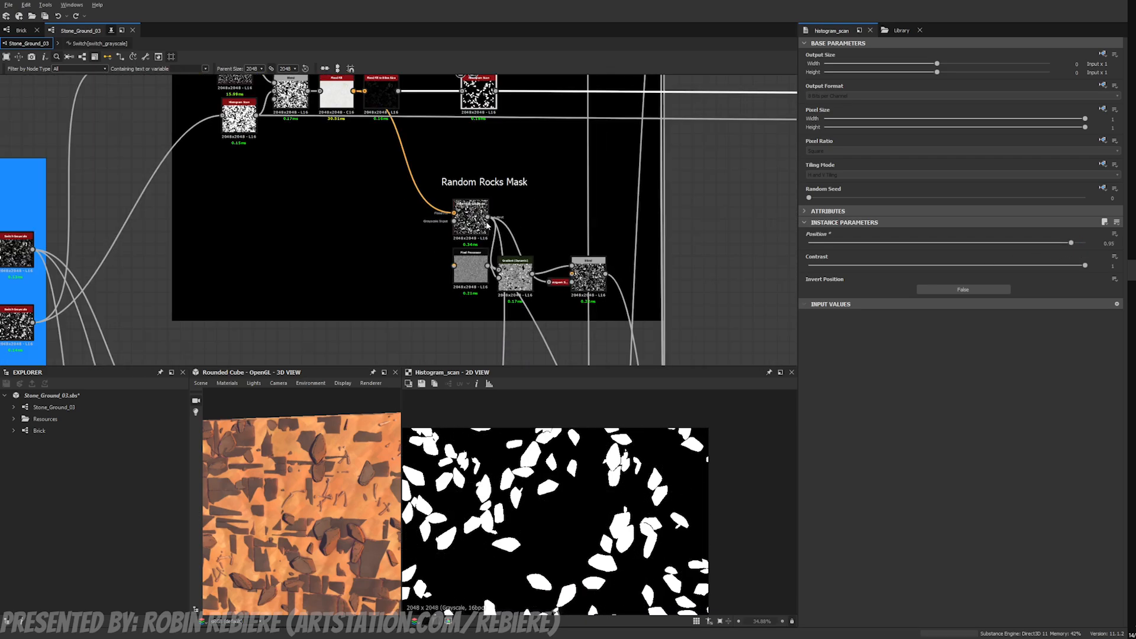
pyautogui.click(479, 223)
pyautogui.click(587, 273)
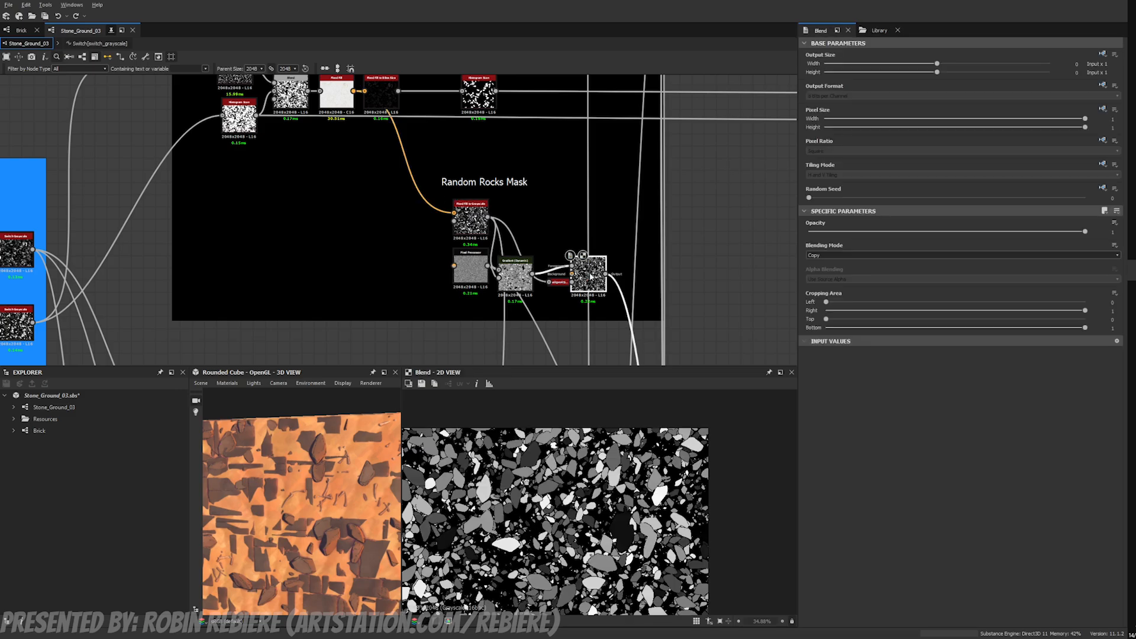
pyautogui.click(475, 219)
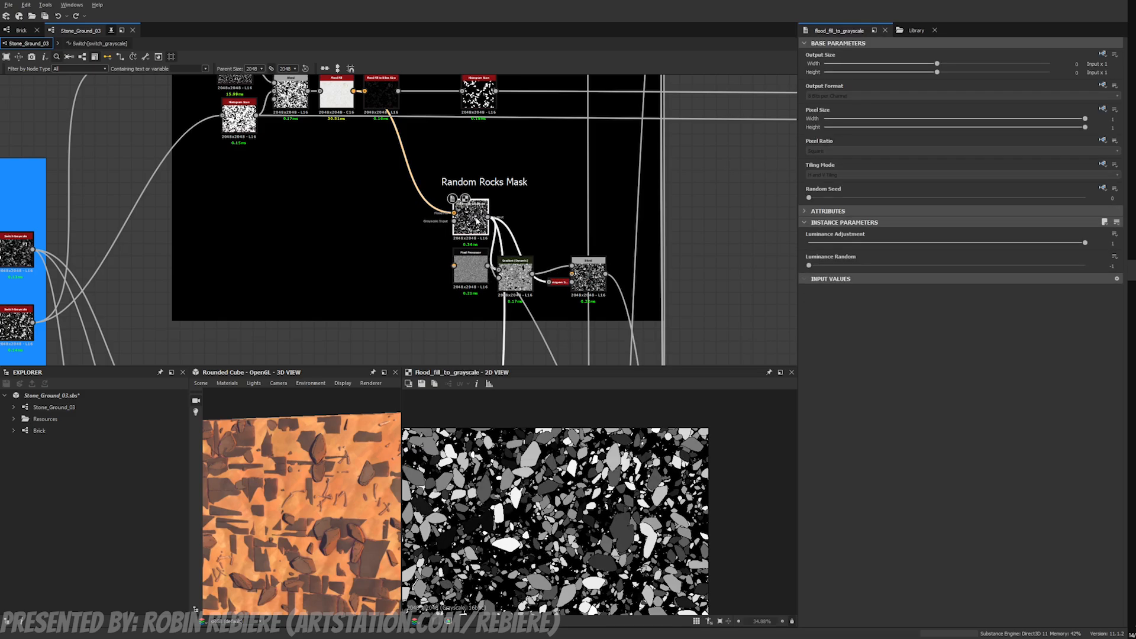
pyautogui.click(591, 279)
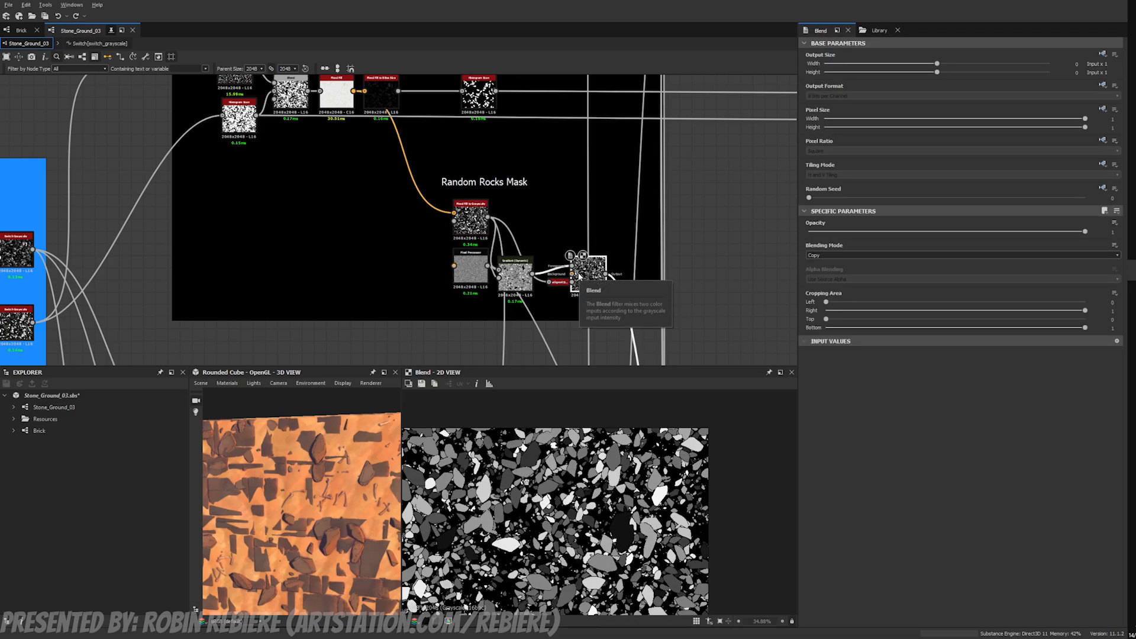
# Step: Preview the first Blend node in the Normal / Height group and check its blending mode
pyautogui.scroll(-6, 579, 276)
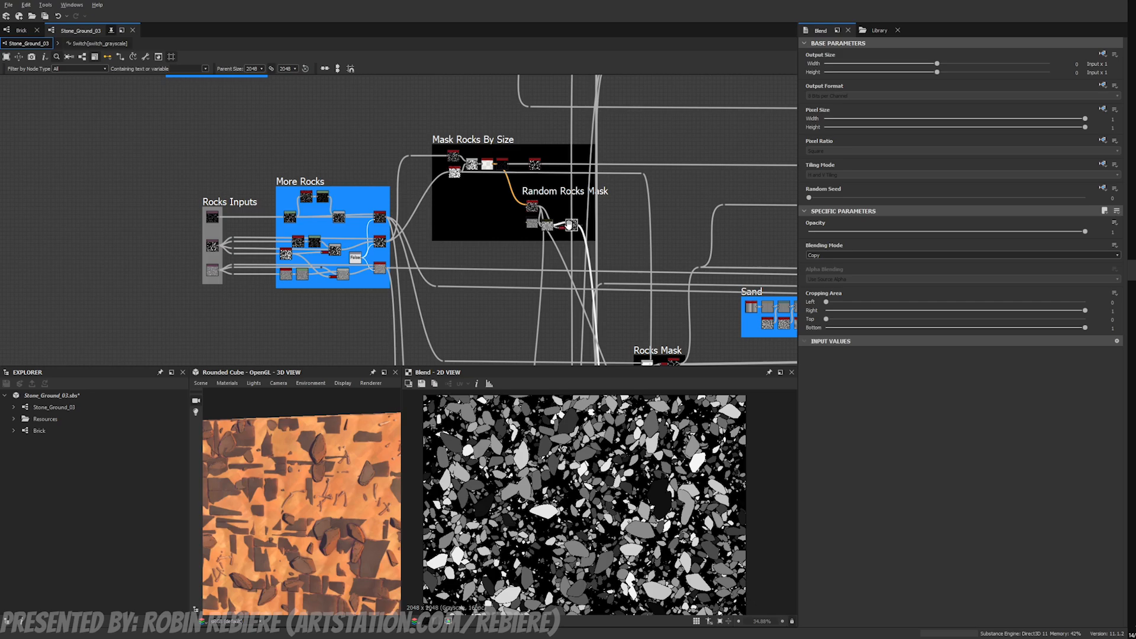
pyautogui.moveTo(734, 221); pyautogui.dragTo(154, 213, button='middle')
pyautogui.moveTo(597, 255); pyautogui.dragTo(60, 219, button='middle')
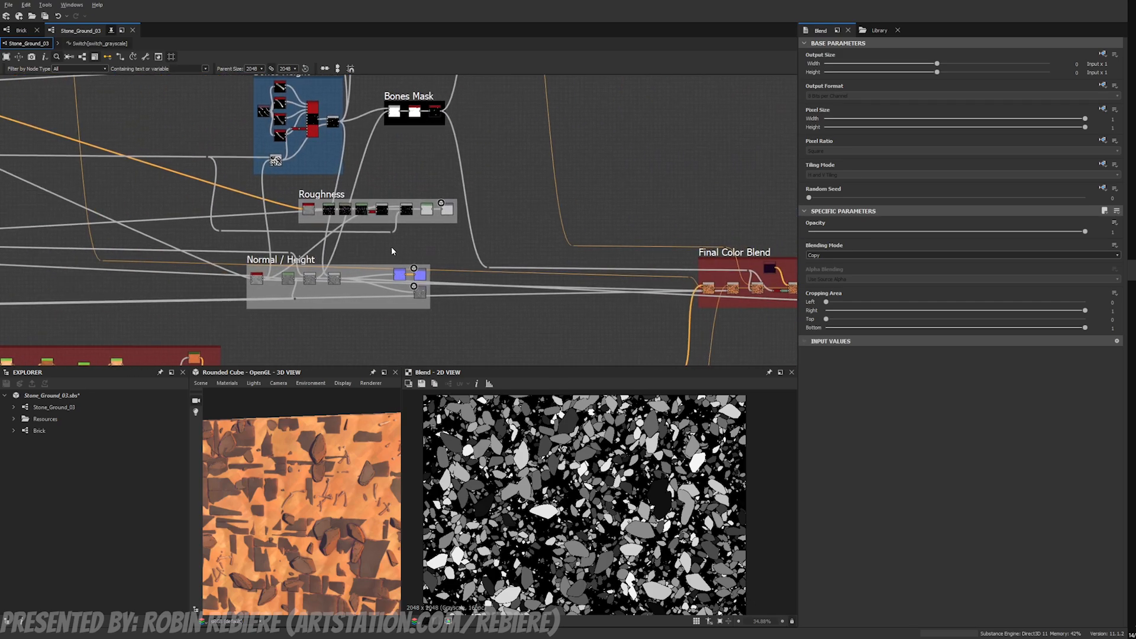
pyautogui.moveTo(290, 254); pyautogui.dragTo(402, 189, button='middle')
pyautogui.scroll(4, 360, 314)
pyautogui.scroll(3, 370, 297)
pyautogui.scroll(1, 370, 296)
pyautogui.moveTo(290, 301); pyautogui.dragTo(348, 243, button='middle')
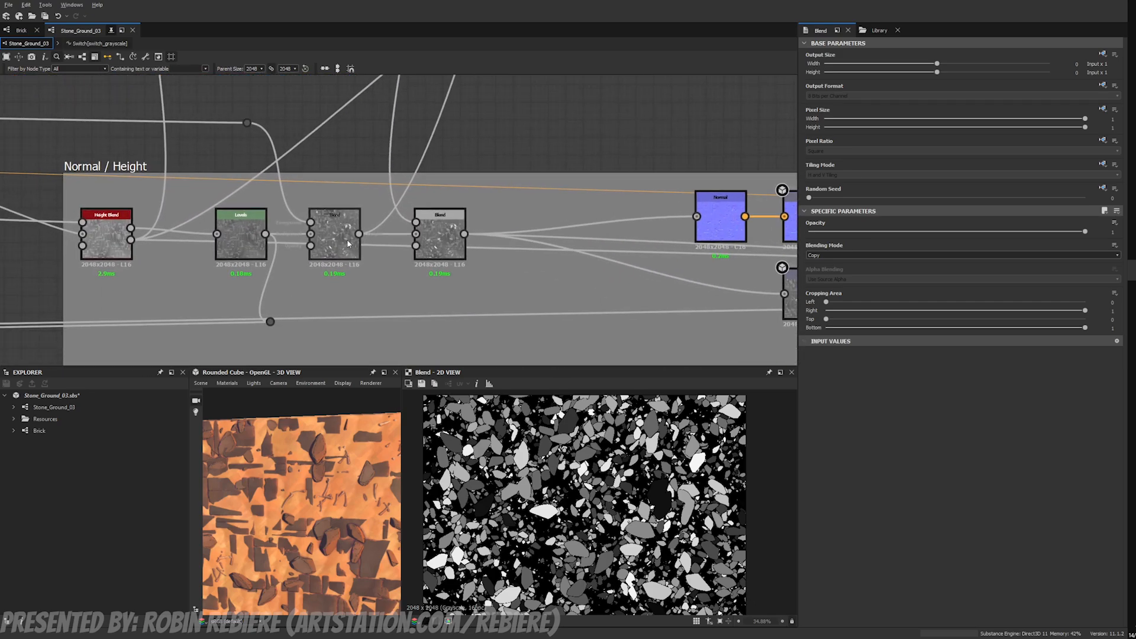
pyautogui.click(348, 244)
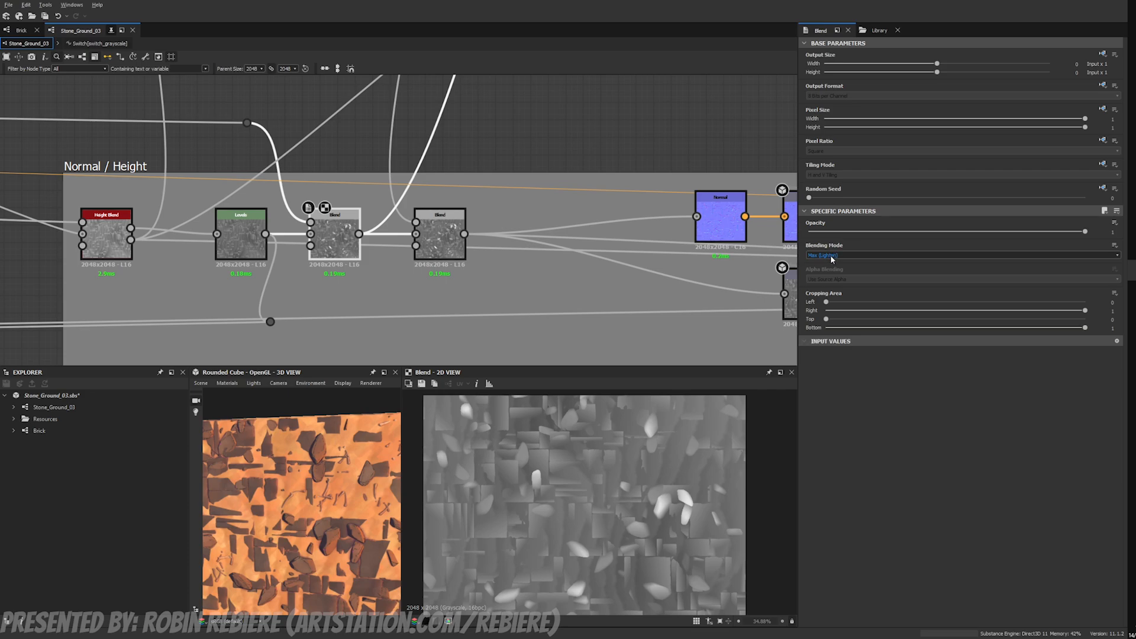
# Step: Duplicate the first Blend node of the Normal / Height group and place the copy below the group
pyautogui.scroll(-2, 327, 272)
pyautogui.moveTo(327, 273); pyautogui.dragTo(427, 175, button='middle')
pyautogui.scroll(-2, 423, 193)
pyautogui.scroll(2, 427, 176)
pyautogui.hotkey('ctrl', 'd')
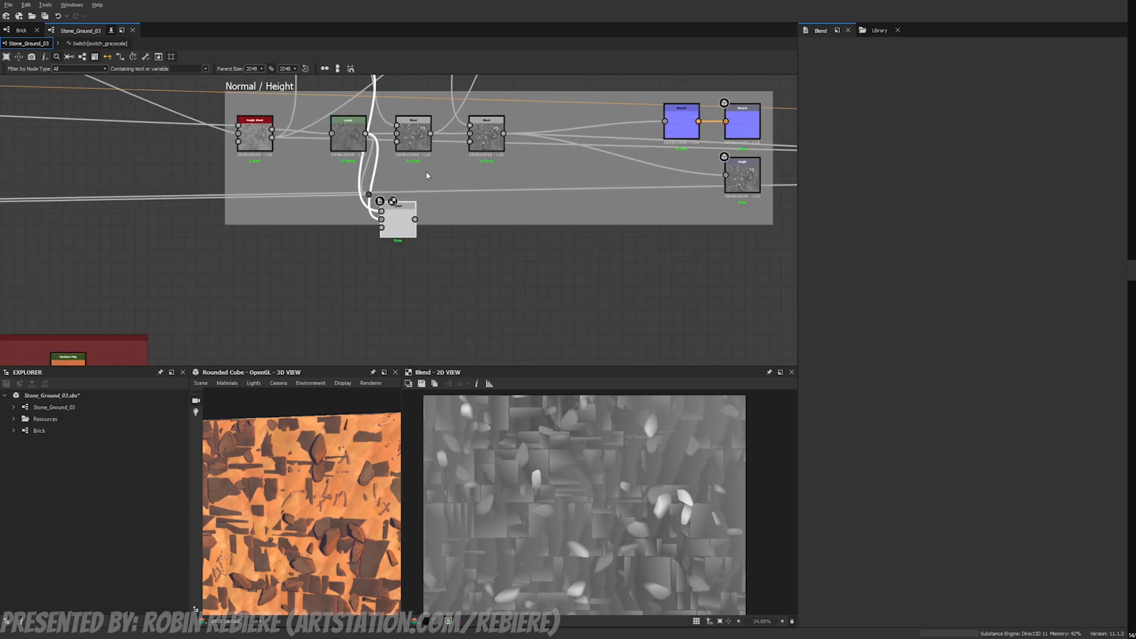
pyautogui.moveTo(398, 220); pyautogui.dragTo(410, 295)
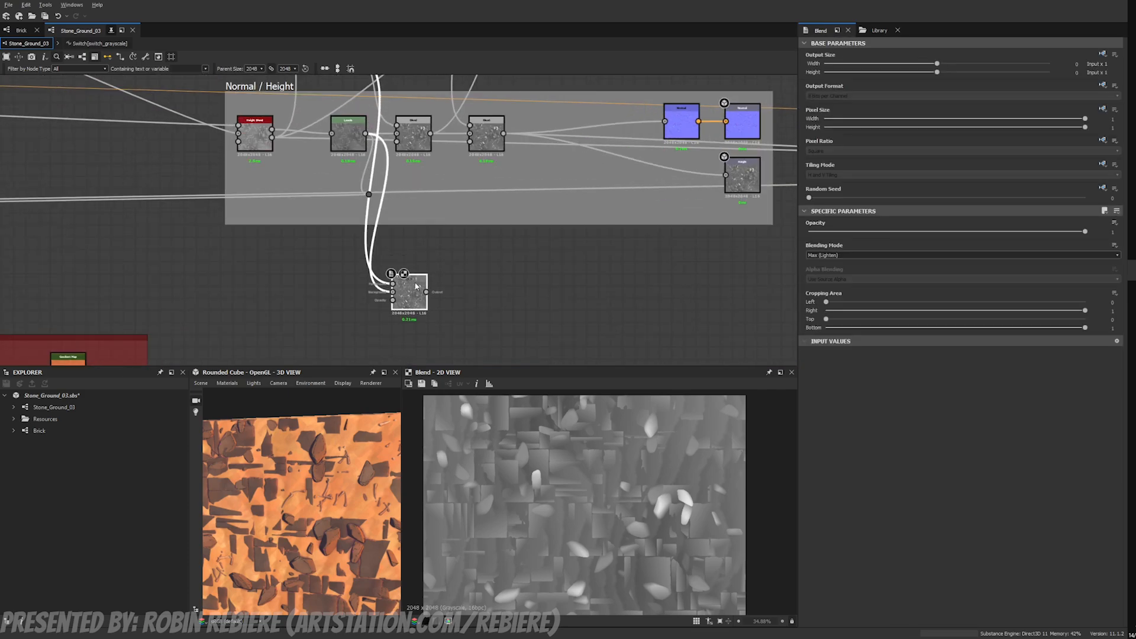
# Step: Set the duplicated Blend node's blending mode to Divide and connect its output to a new Histogram Scan node
pyautogui.click(886, 255)
pyautogui.click(876, 311)
pyautogui.scroll(2, 485, 289)
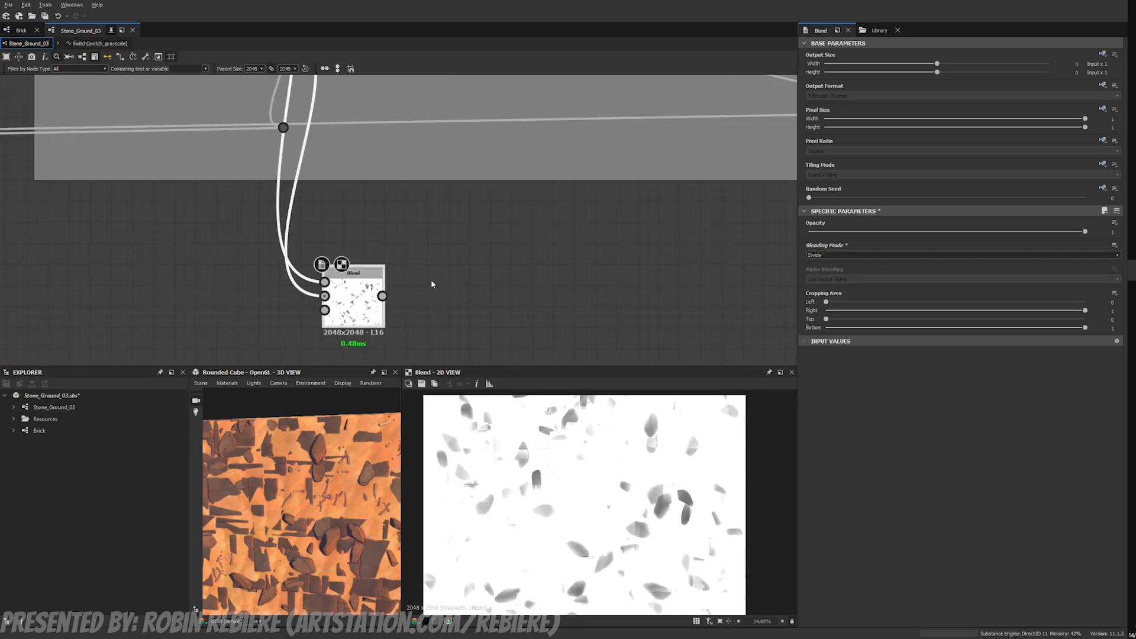
pyautogui.press('h')
pyautogui.moveTo(449, 285); pyautogui.dragTo(597, 285)
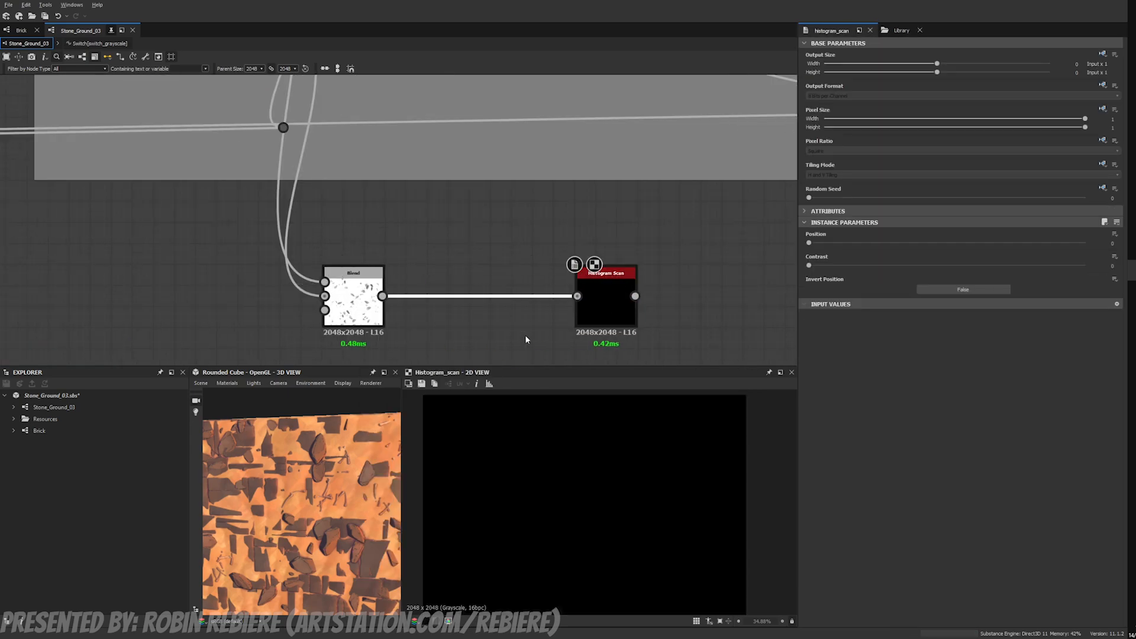
# Step: Insert an Invert Grayscale node between the Blend and Histogram Scan, and set the scan's Position and Contrast to 1
pyautogui.press('space')
pyautogui.write('invert')
pyautogui.press('Return')
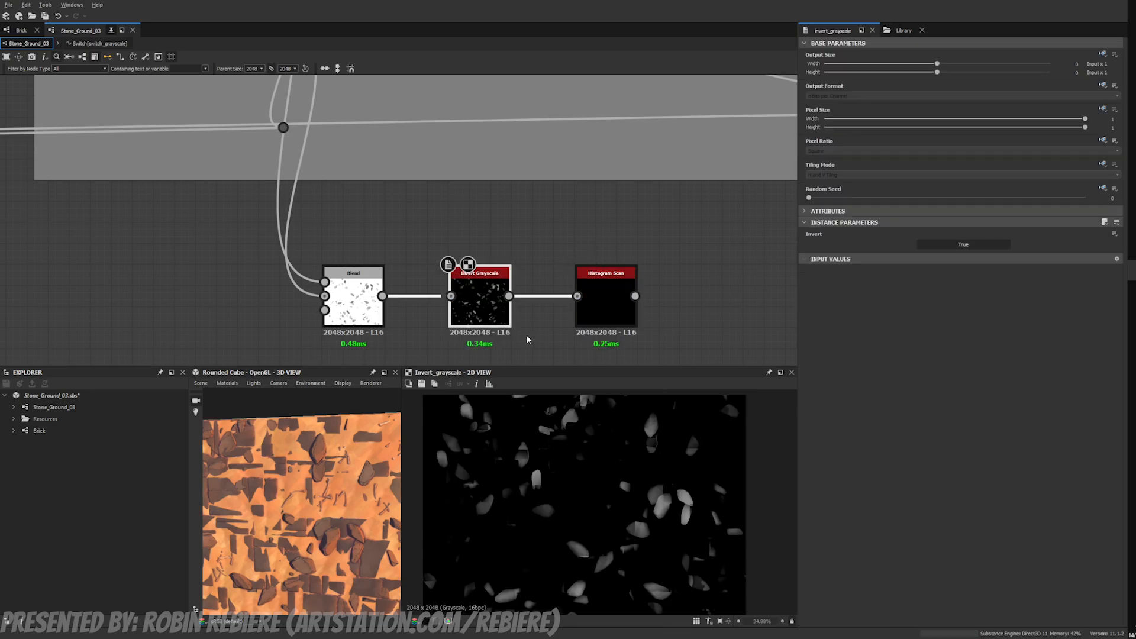
pyautogui.click(616, 278)
pyautogui.moveTo(847, 242); pyautogui.dragTo(1090, 245)
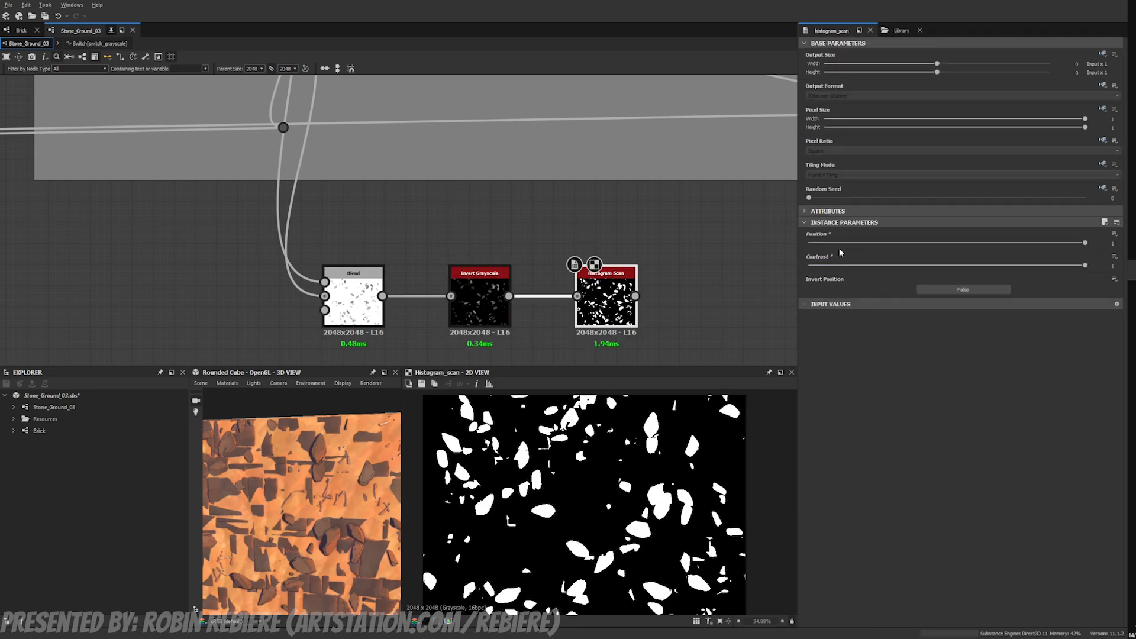
# Step: Compare the first Blend output in the Normal / Height group with the Histogram Scan rock mask and try the scan's Position
pyautogui.scroll(-3, 583, 202)
pyautogui.moveTo(452, 108); pyautogui.dragTo(445, 179, button='middle')
pyautogui.doubleClick(445, 179)
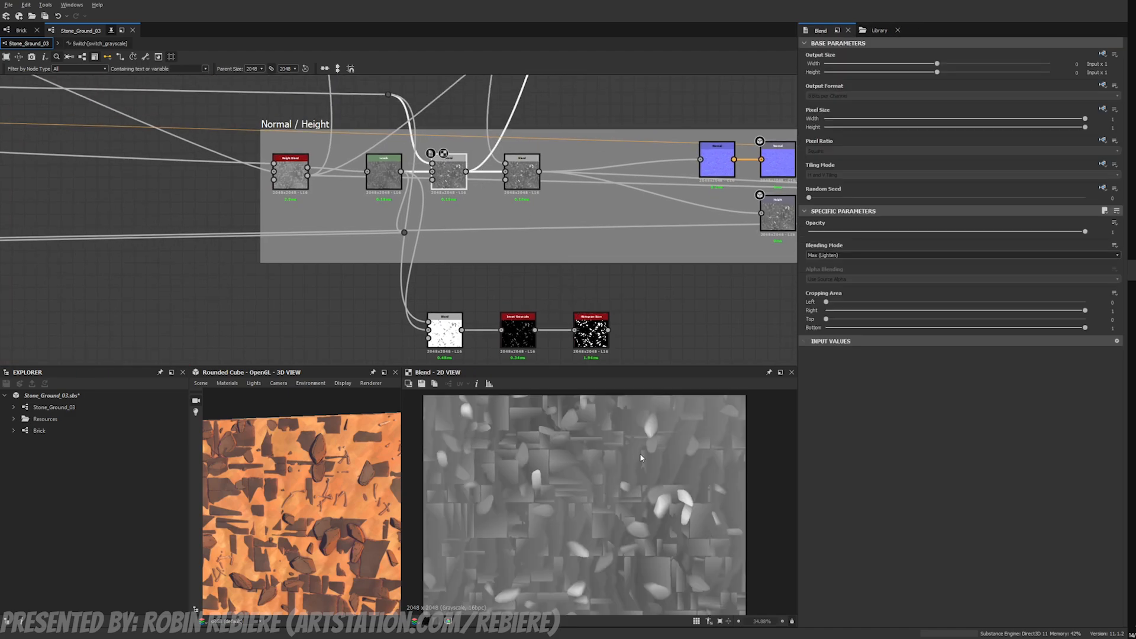
pyautogui.scroll(5, 653, 510)
pyautogui.moveTo(582, 306); pyautogui.dragTo(500, 221, button='middle')
pyautogui.scroll(2, 499, 222)
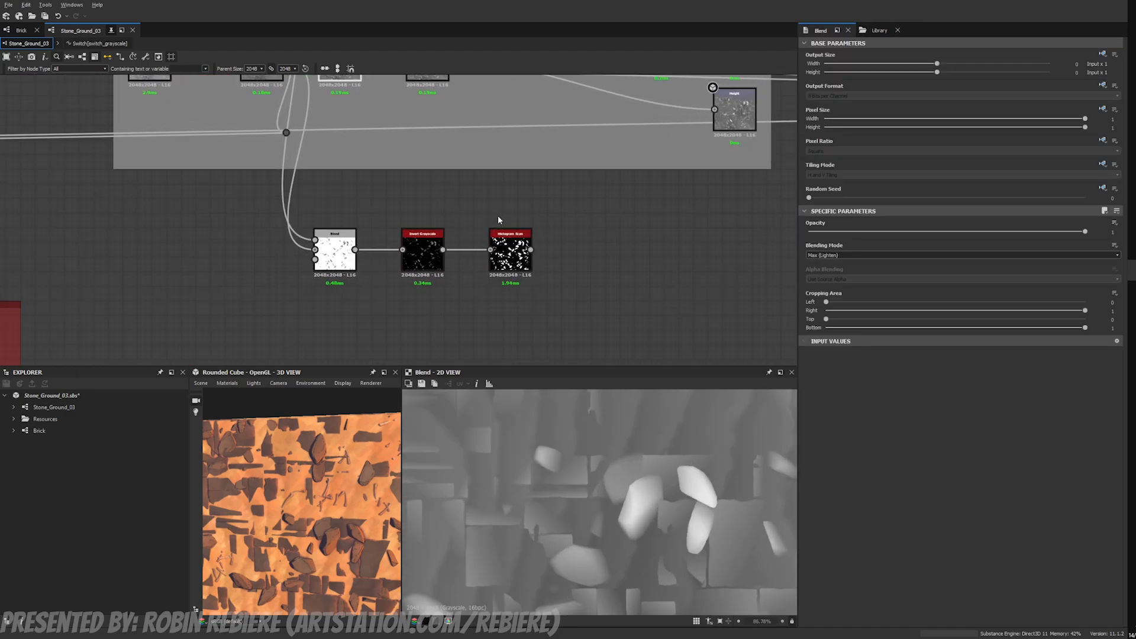
pyautogui.doubleClick(510, 254)
pyautogui.scroll(-5, 668, 462)
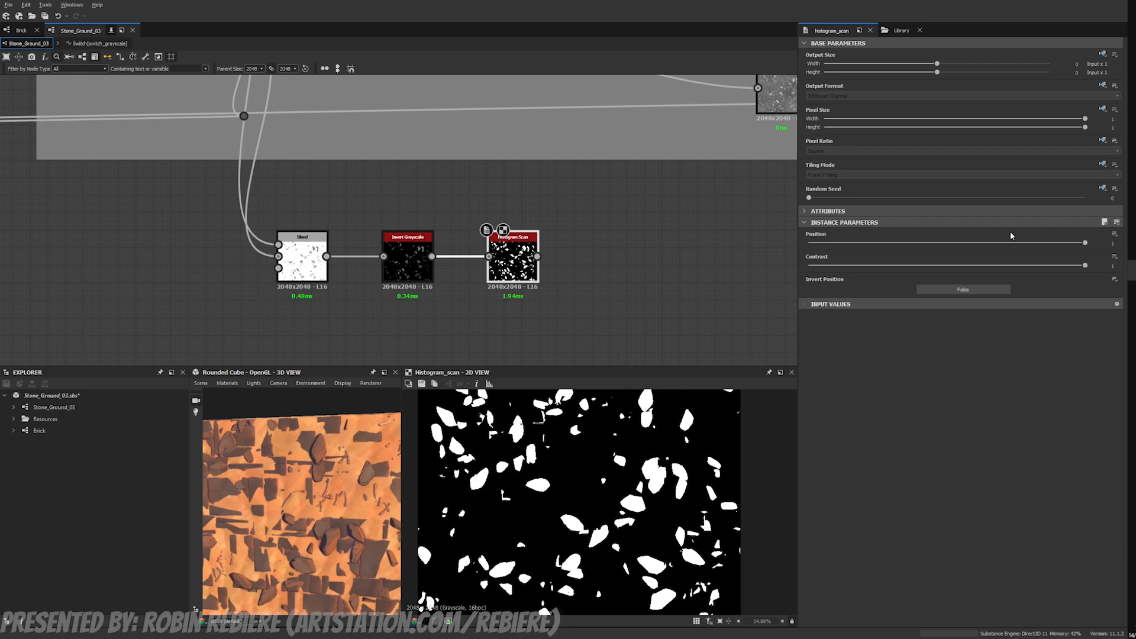
pyautogui.moveTo(1012, 242); pyautogui.dragTo(1031, 245)
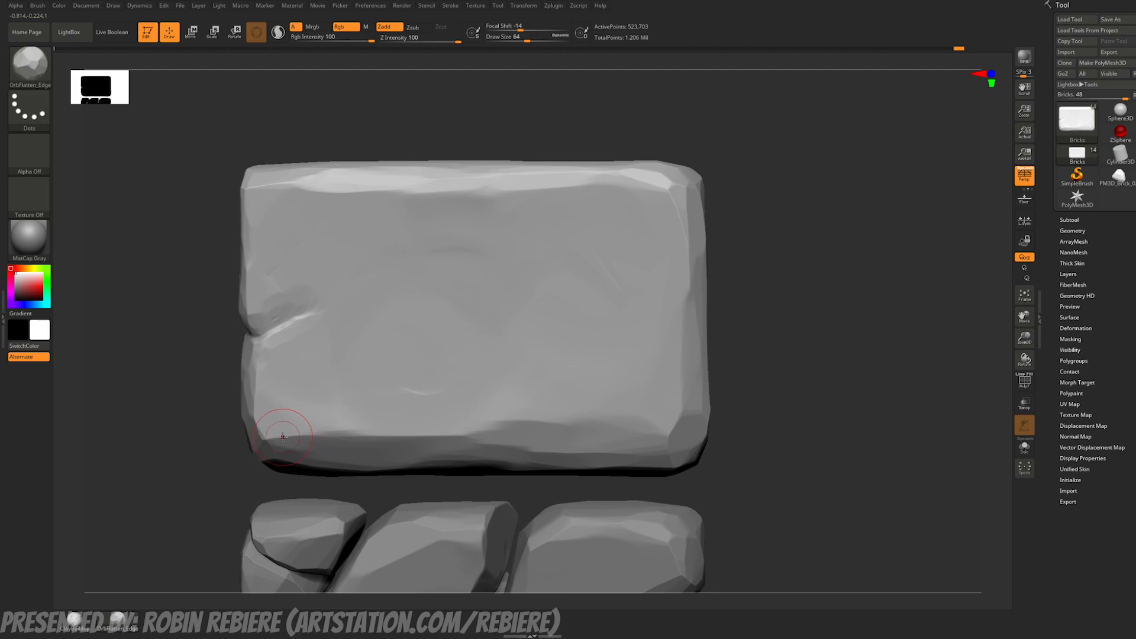
# Step: Switch to ZBrush and load the PlanarRect brush from the planar brushes in LightBox
pyautogui.moveTo(283, 437)
pyautogui.mouseDown()
pyautogui.moveTo(437, 437)
pyautogui.moveTo(419, 437)
pyautogui.mouseUp()
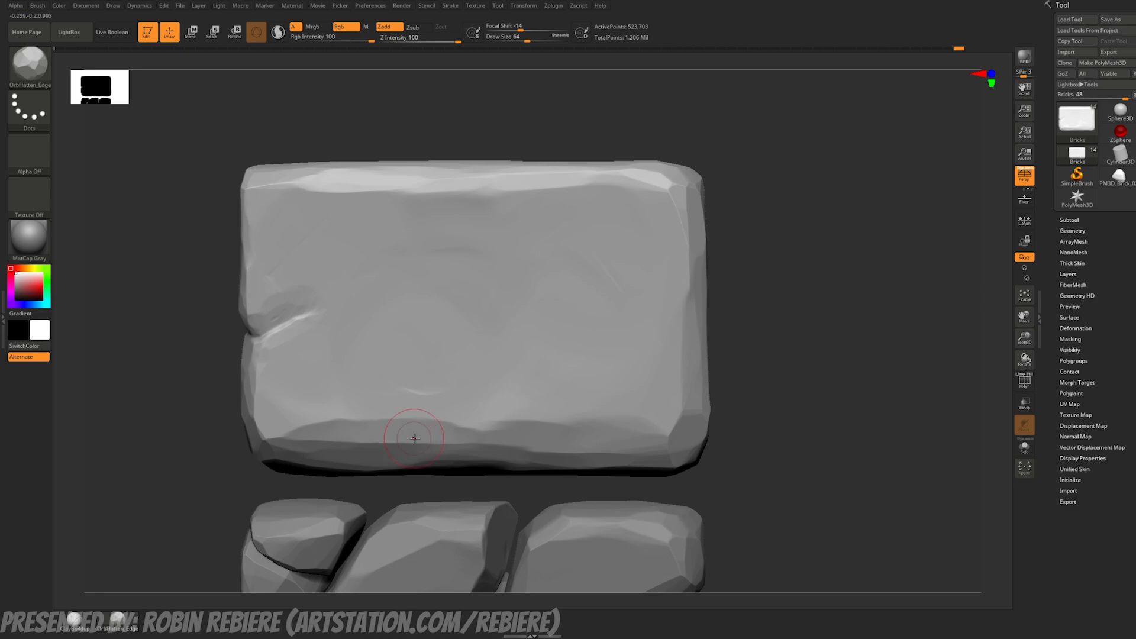
pyautogui.click(69, 32)
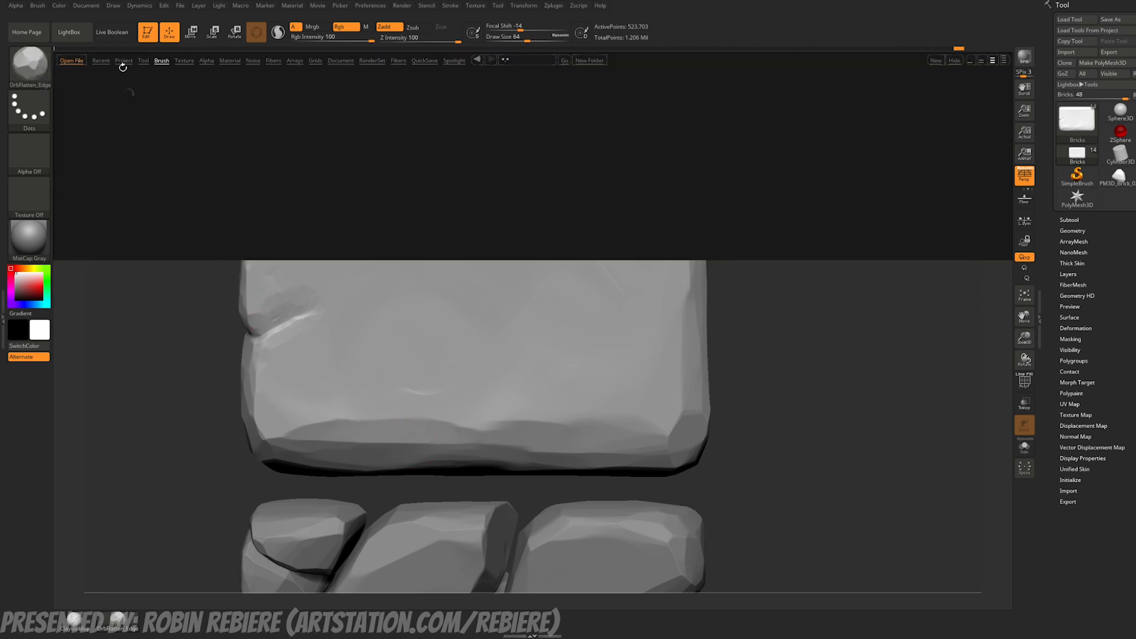
pyautogui.doubleClick(88, 95)
pyautogui.doubleClick(405, 172)
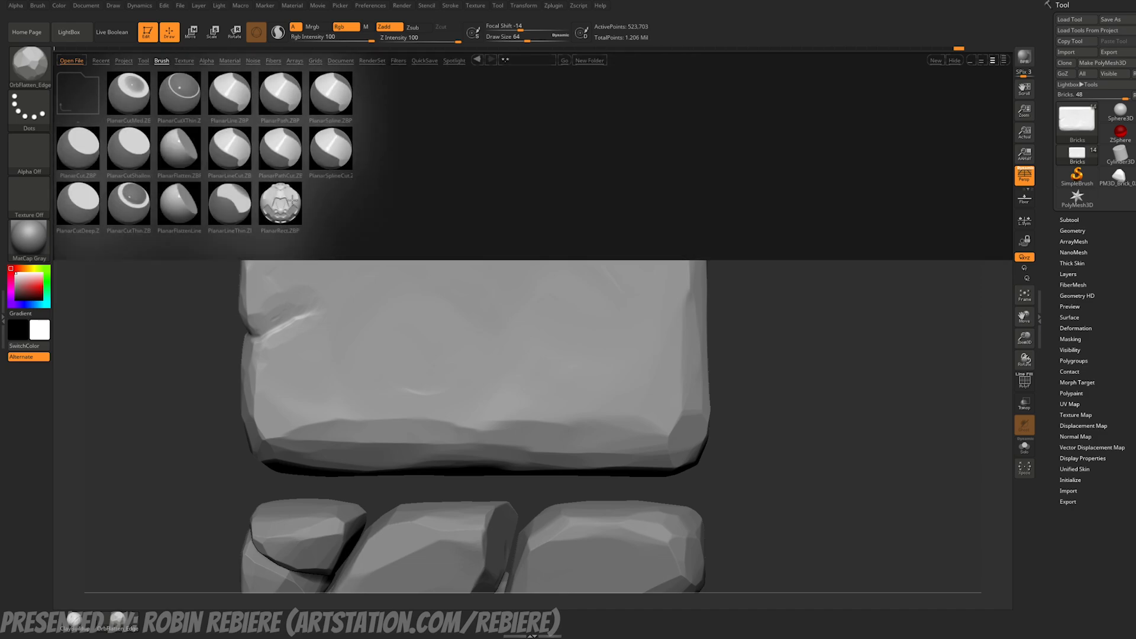
pyautogui.doubleClick(292, 199)
# Step: Try a large planar cut across the lower part of the upper brick with the PlanarRect brush, and undo it
pyautogui.moveTo(320, 417)
pyautogui.mouseDown()
pyautogui.moveTo(343, 429)
pyautogui.moveTo(870, 428)
pyautogui.mouseUp()
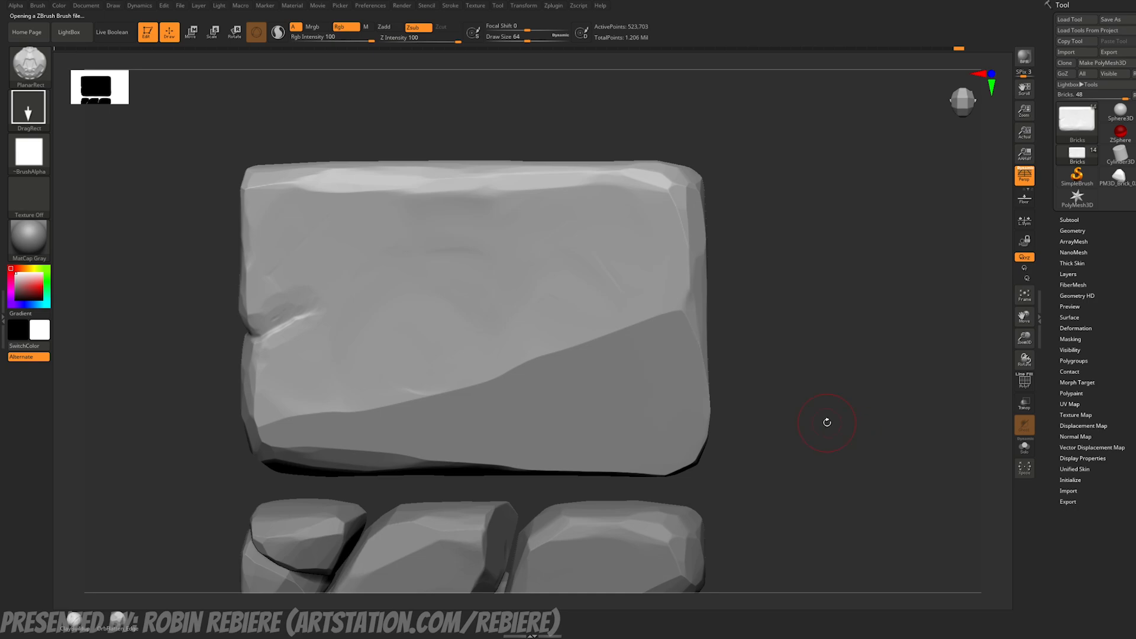
pyautogui.hotkey('ctrl', 'z')
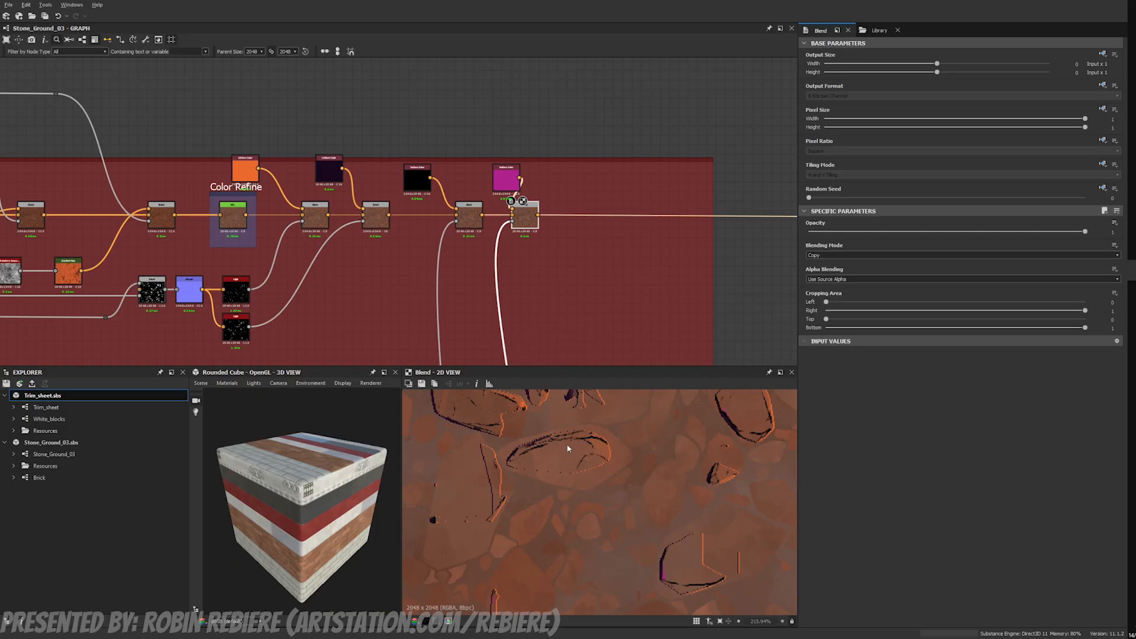
pyautogui.scroll(5, 567, 446)
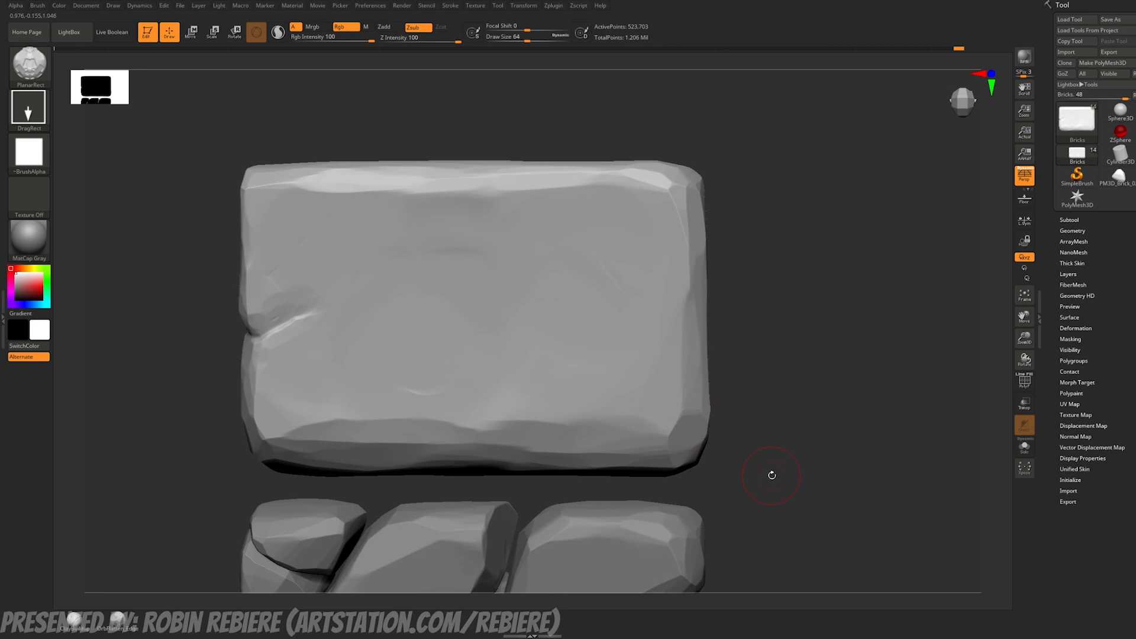
pyautogui.moveTo(775, 372)
pyautogui.keyDown('alt'); pyautogui.mouseDown()
pyautogui.moveTo(781, 393)
pyautogui.moveTo(750, 310)
pyautogui.mouseUp(); pyautogui.keyUp('alt')
pyautogui.keyDown('ctrl'); pyautogui.keyDown('shift'); pyautogui.moveTo(527, 231); pyautogui.dragTo(455, 312); pyautogui.keyUp('shift'); pyautogui.keyUp('ctrl')
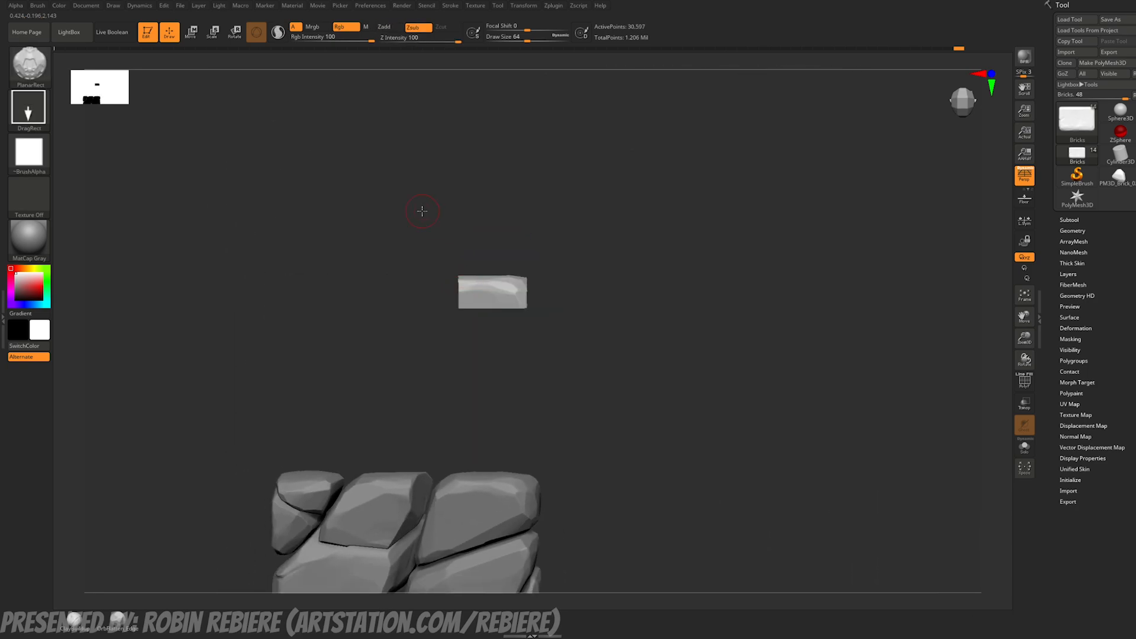
pyautogui.keyDown('ctrl'); pyautogui.keyDown('shift'); pyautogui.click(421, 212); pyautogui.keyUp('shift'); pyautogui.keyUp('ctrl')
# Step: Slice the upper brick diagonally into two polygroups and display its polyframe
pyautogui.press('space')
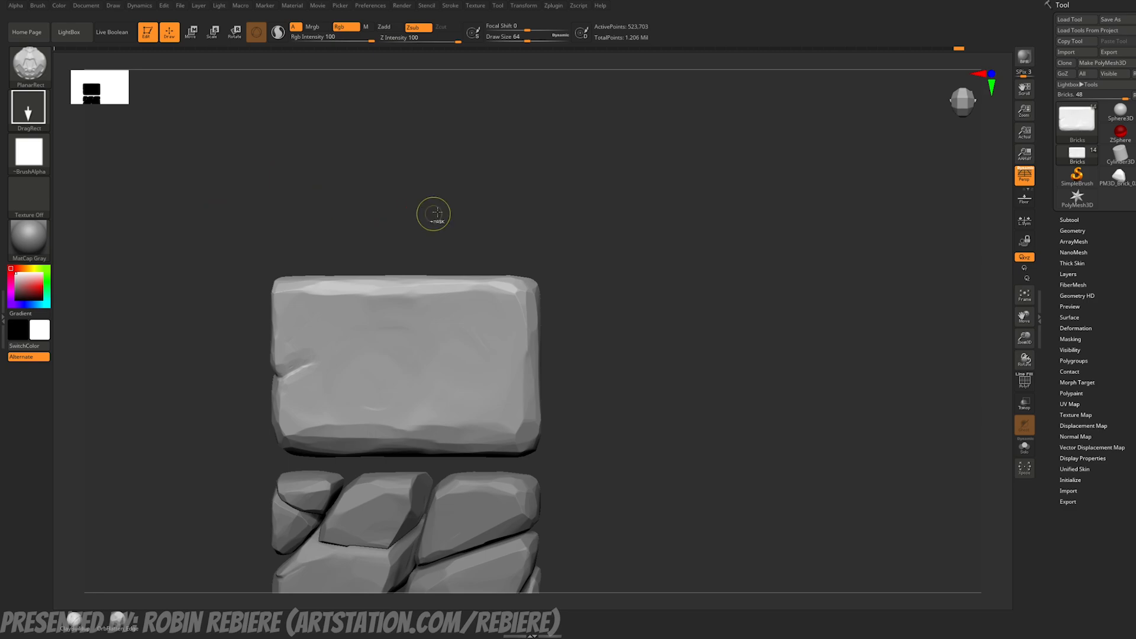
pyautogui.moveTo(469, 180)
pyautogui.keyDown('ctrl'); pyautogui.keyDown('shift'); pyautogui.mouseDown()
pyautogui.moveTo(362, 423)
pyautogui.moveTo(312, 463)
pyautogui.mouseUp(); pyautogui.keyUp('shift'); pyautogui.keyUp('ctrl')
pyautogui.click(1024, 382)
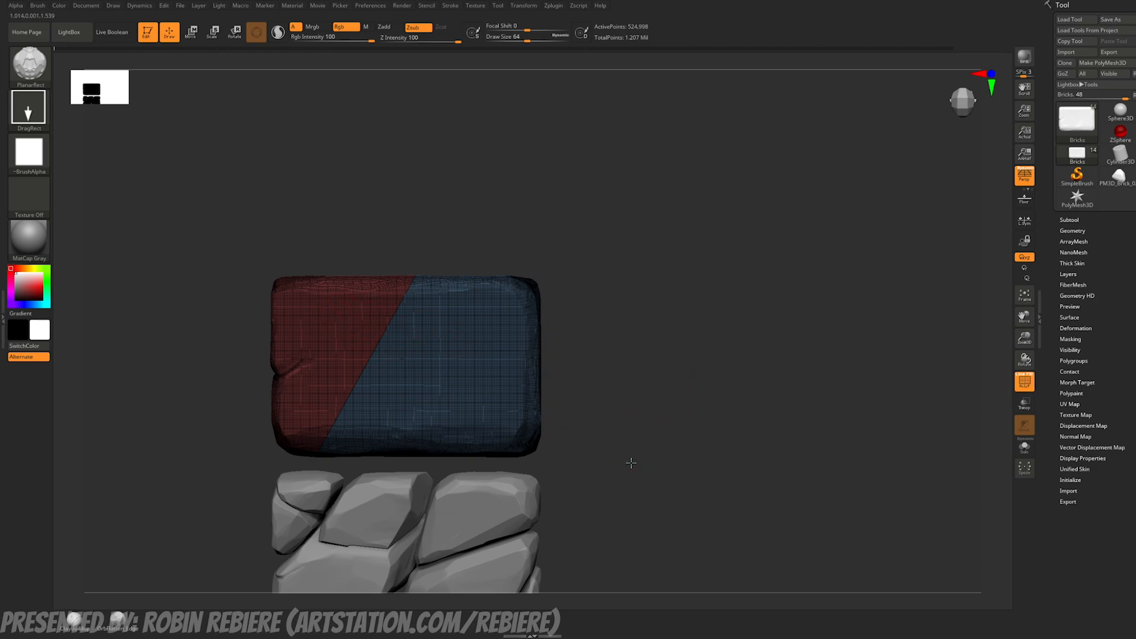
pyautogui.keyDown('alt'); pyautogui.moveTo(632, 463); pyautogui.dragTo(642, 325); pyautogui.keyUp('alt')
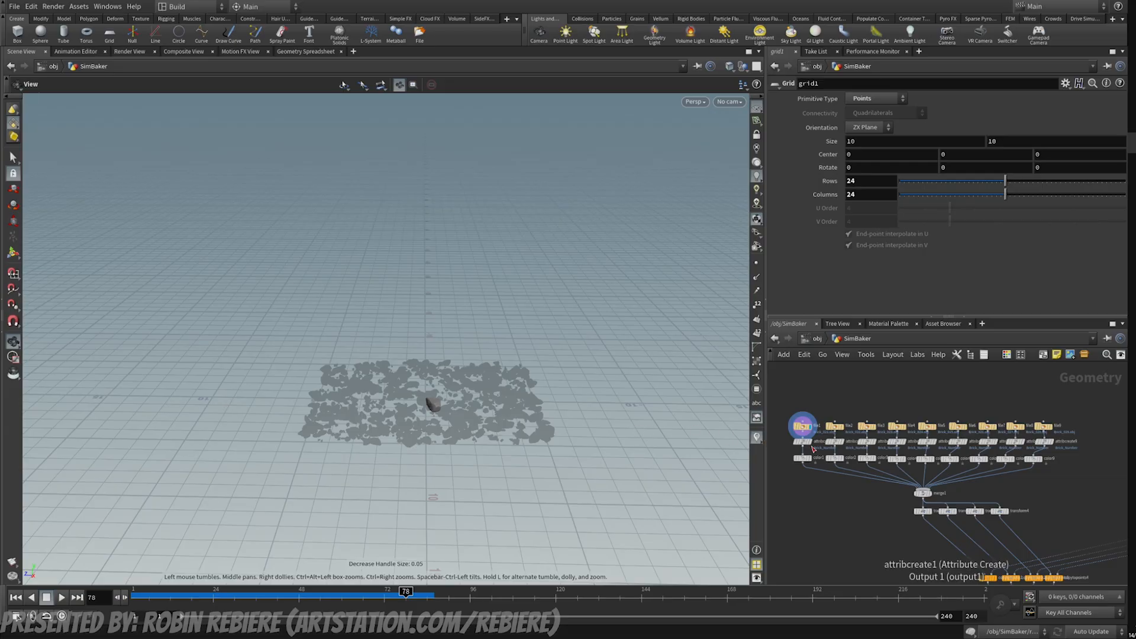
# Step: Switch to Houdini and display the file2 and file3 nodes and the Color nodes below to inspect the individual rocks
pyautogui.click(844, 427)
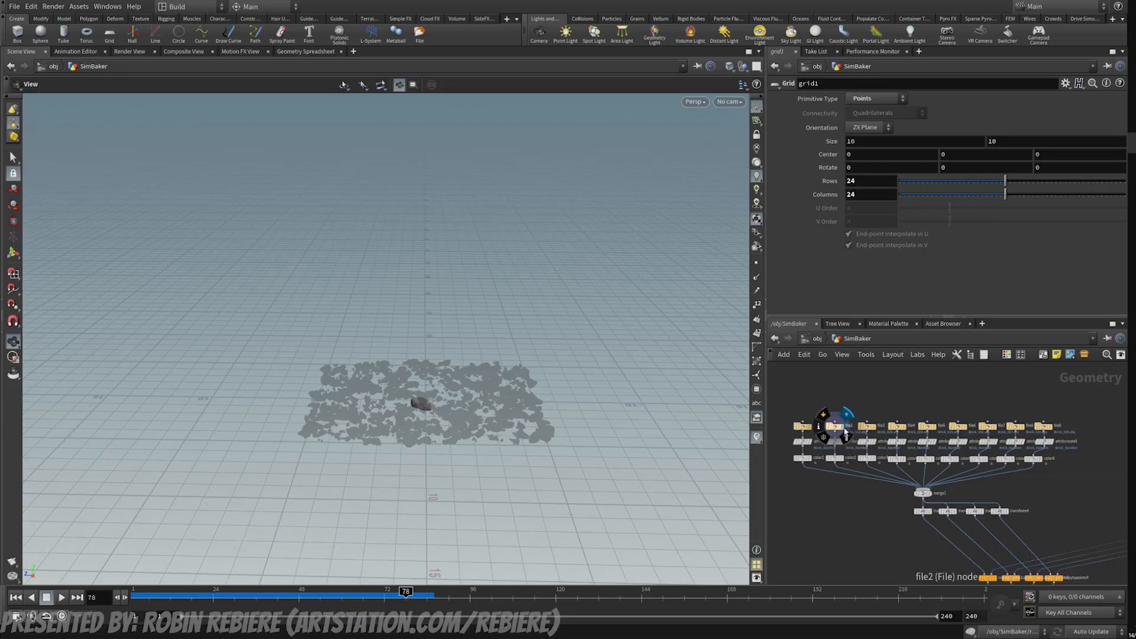
pyautogui.click(875, 429)
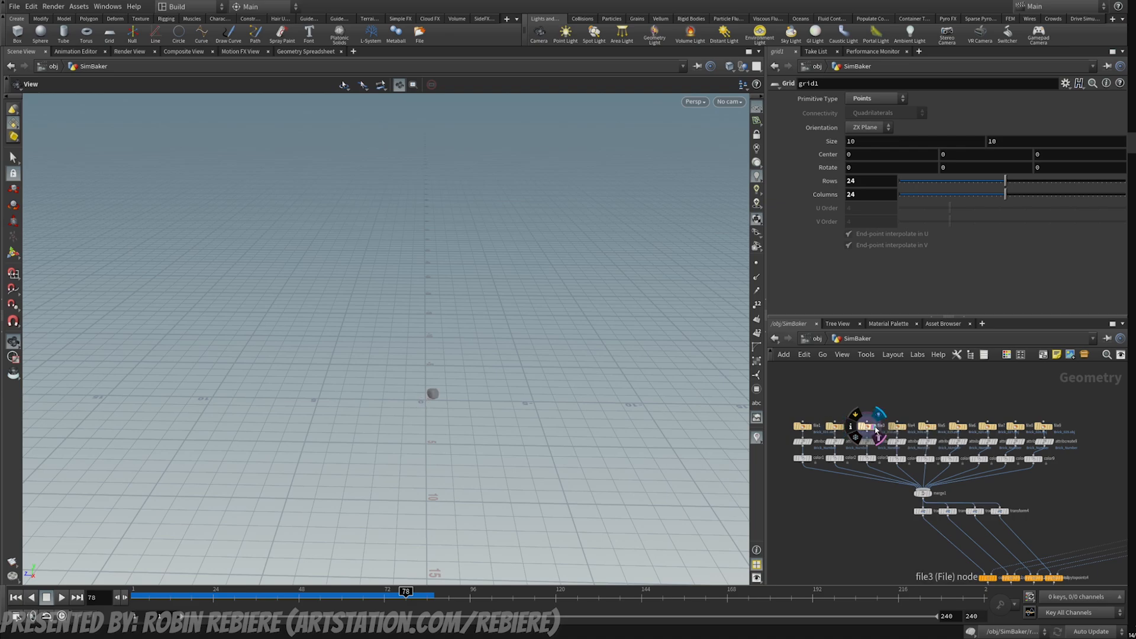
pyautogui.click(902, 460)
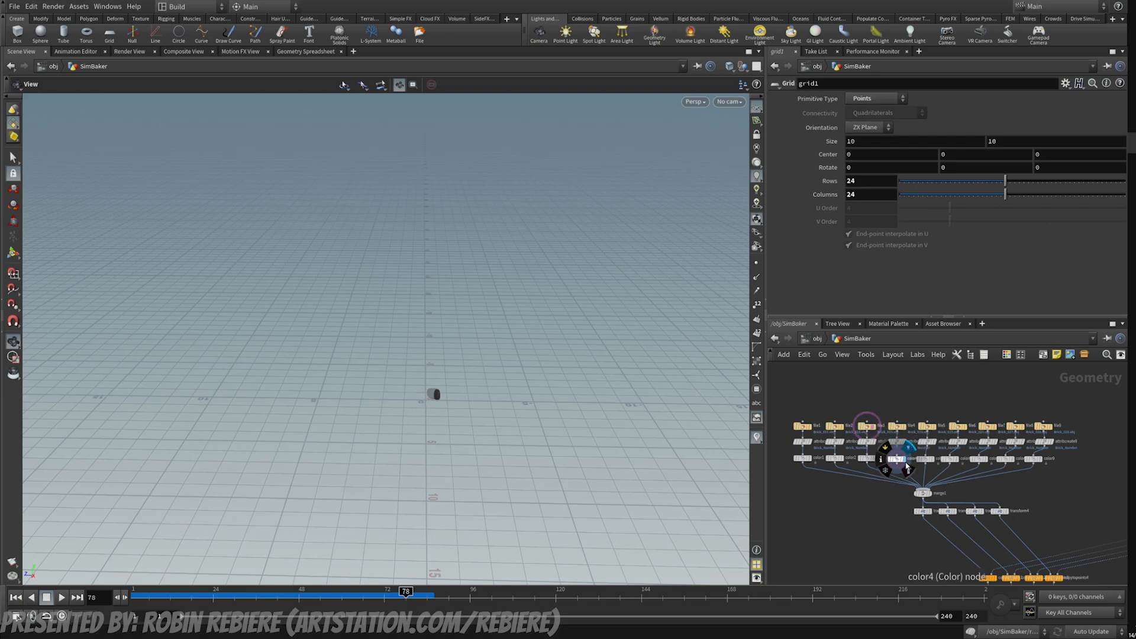
pyautogui.click(955, 459)
# Step: Display the copy-to-points nodes and the merge below them to examine the layers of scattered rocks
pyautogui.moveTo(869, 513); pyautogui.dragTo(818, 490, button='middle')
pyautogui.moveTo(1012, 461); pyautogui.dragTo(926, 421, button='middle')
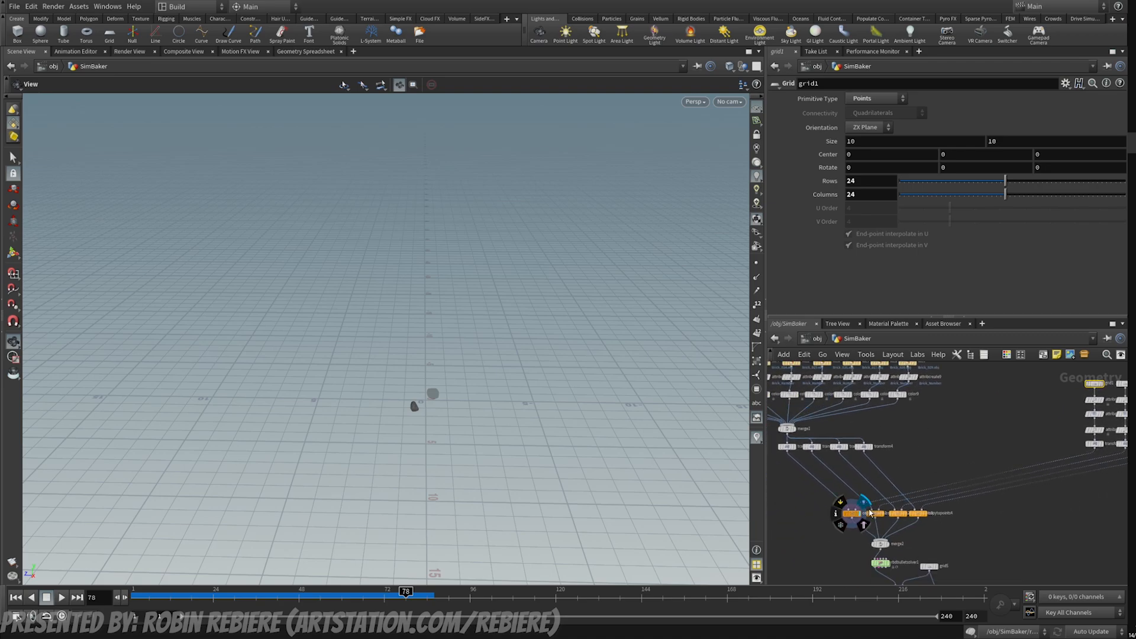
pyautogui.click(863, 514)
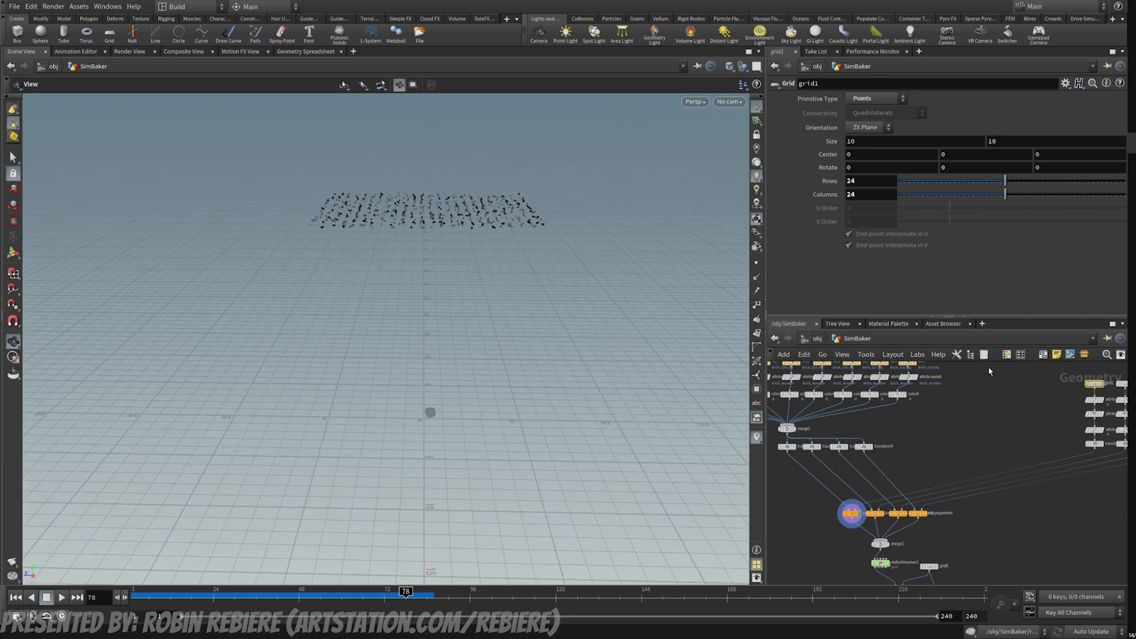
pyautogui.moveTo(1018, 393); pyautogui.dragTo(991, 400, button='middle')
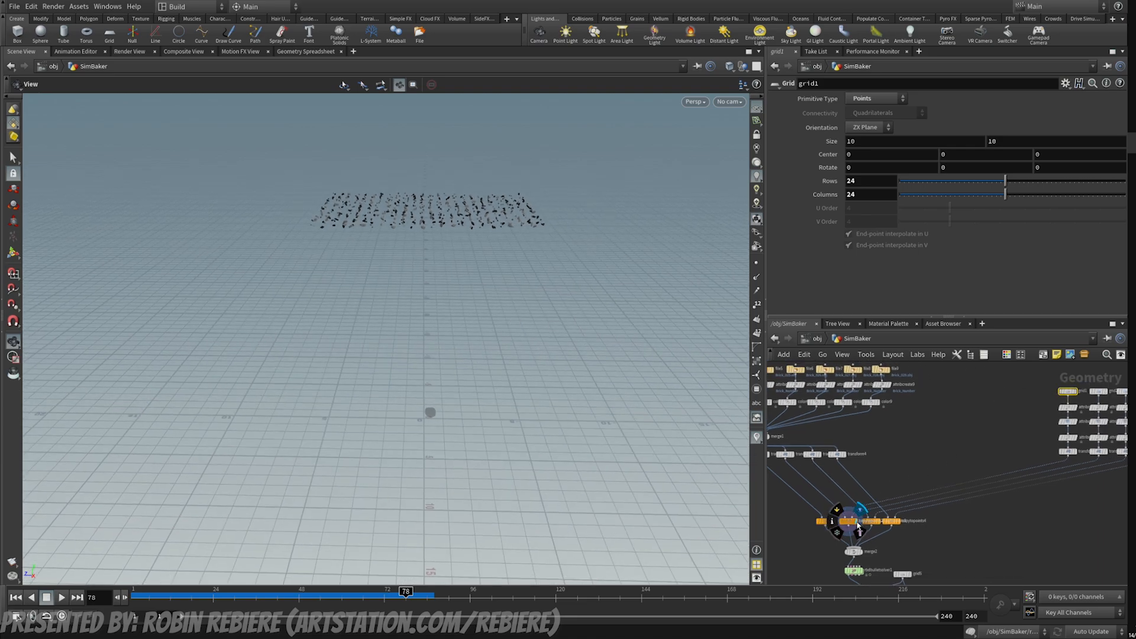
pyautogui.click(874, 512)
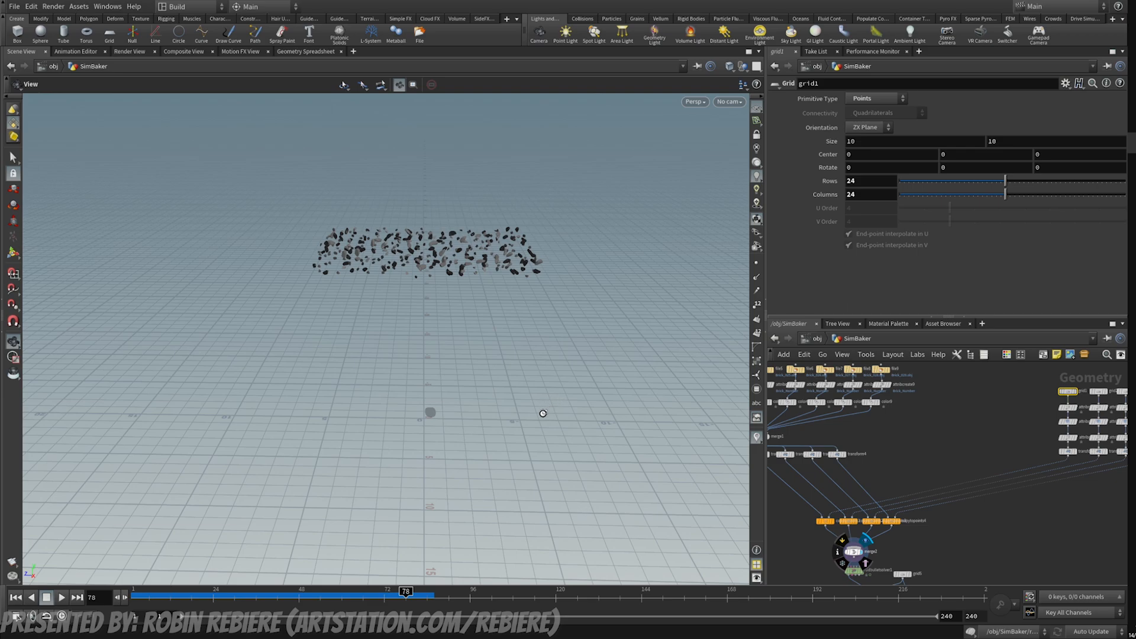
pyautogui.moveTo(540, 414); pyautogui.dragTo(540, 385)
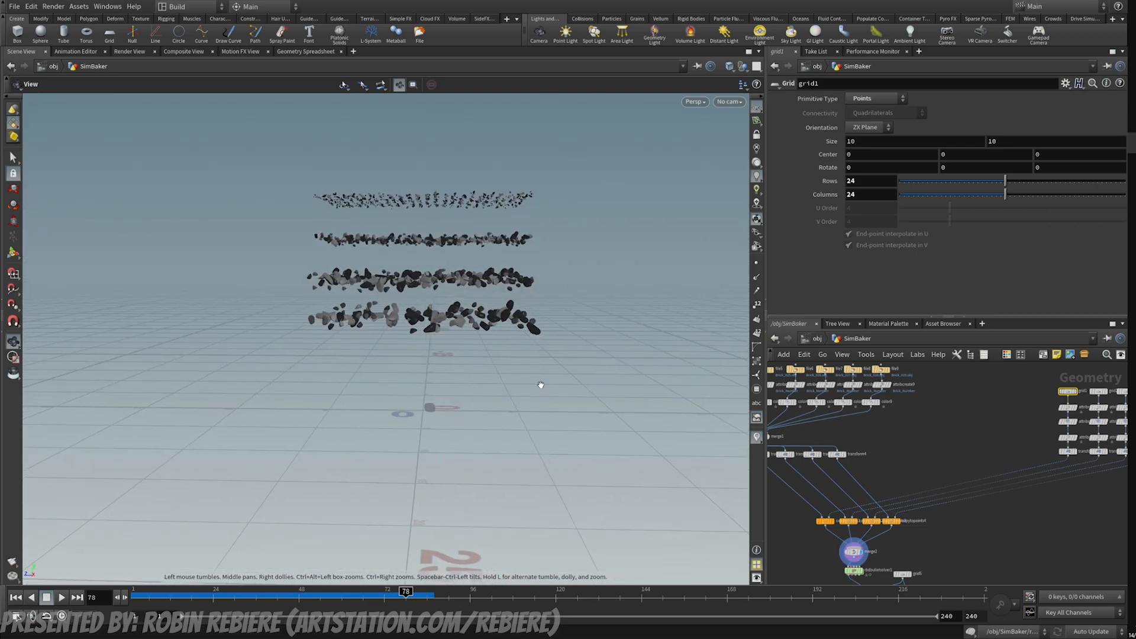
# Step: Display the rbdbulletsolver1 node and examine the simulated rock pile from above
pyautogui.scroll(-2, 970, 502)
pyautogui.moveTo(958, 530); pyautogui.dragTo(960, 463, button='middle')
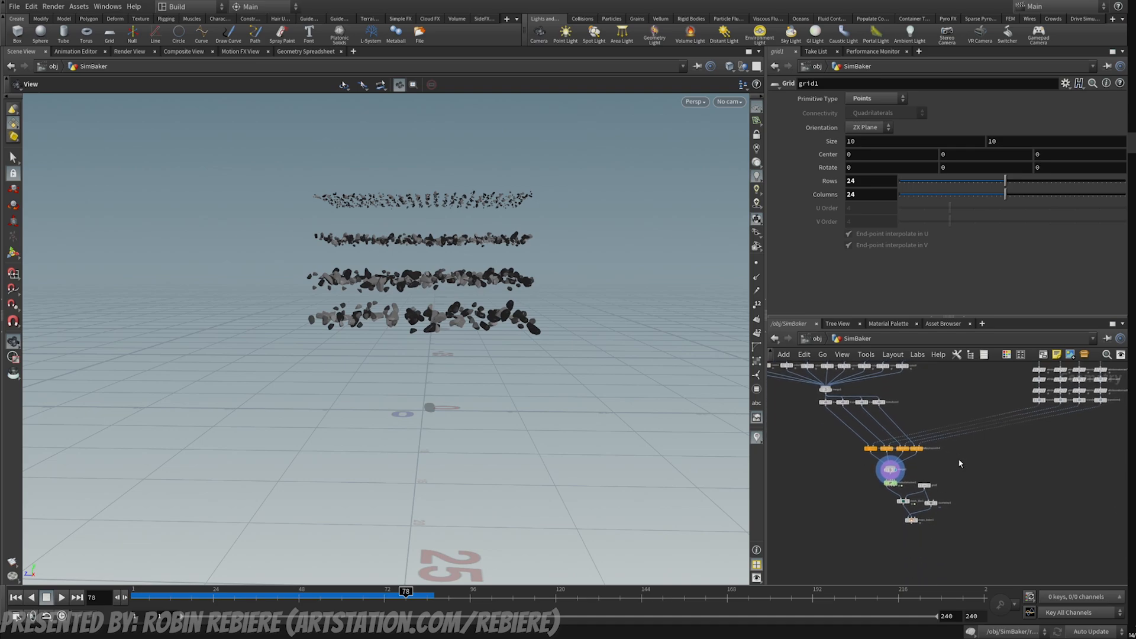
pyautogui.scroll(2, 914, 514)
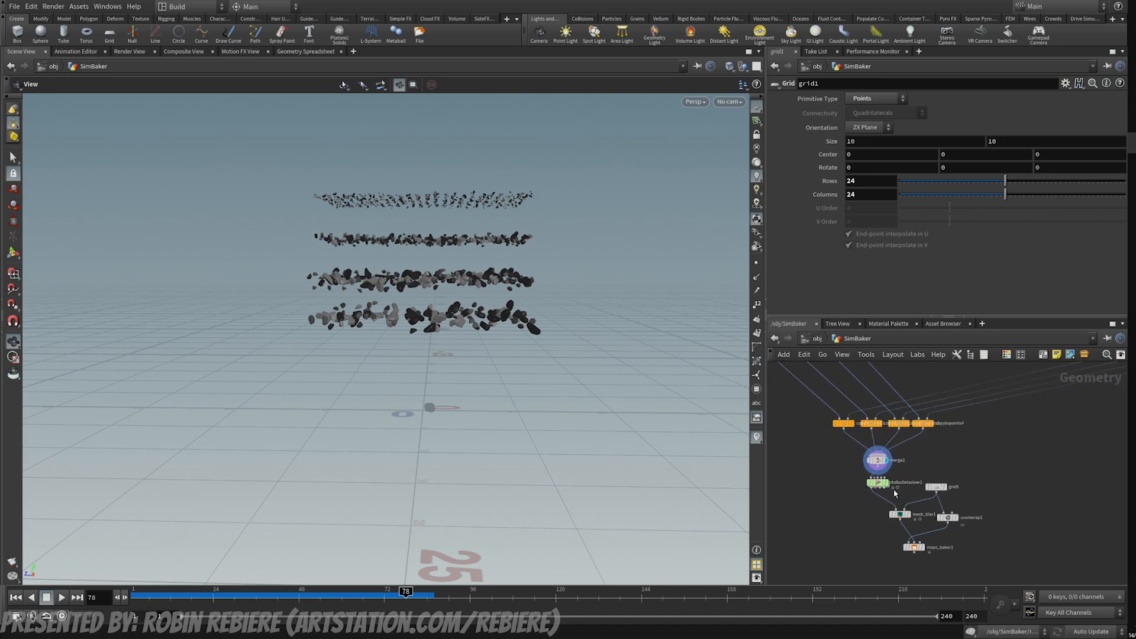
pyautogui.moveTo(909, 518)
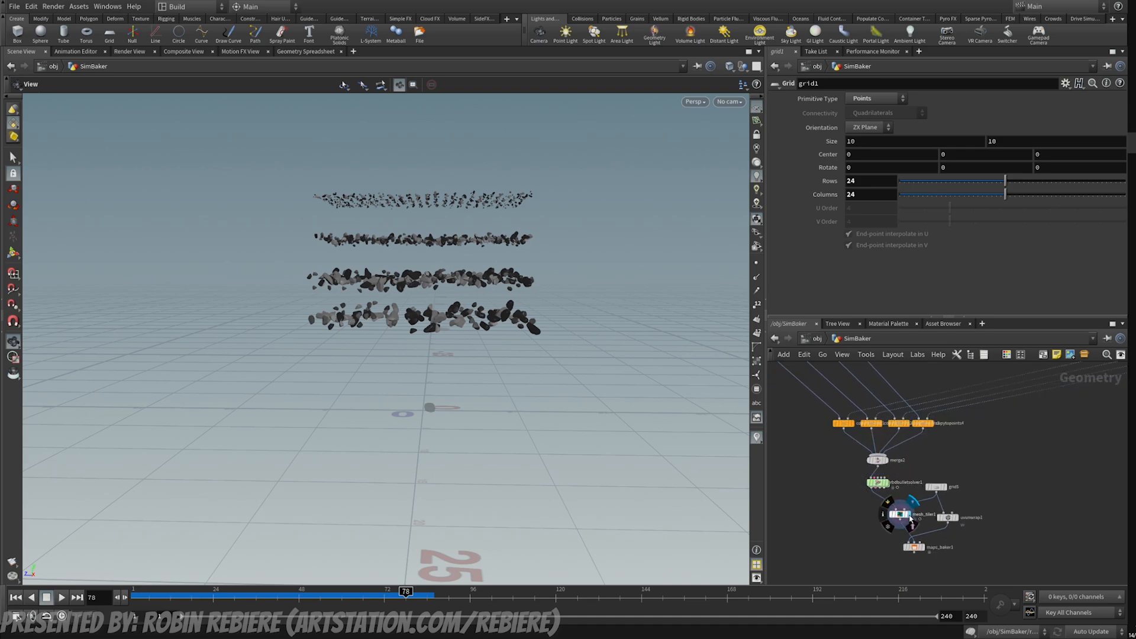
pyautogui.click(887, 483)
pyautogui.moveTo(521, 364); pyautogui.dragTo(520, 392)
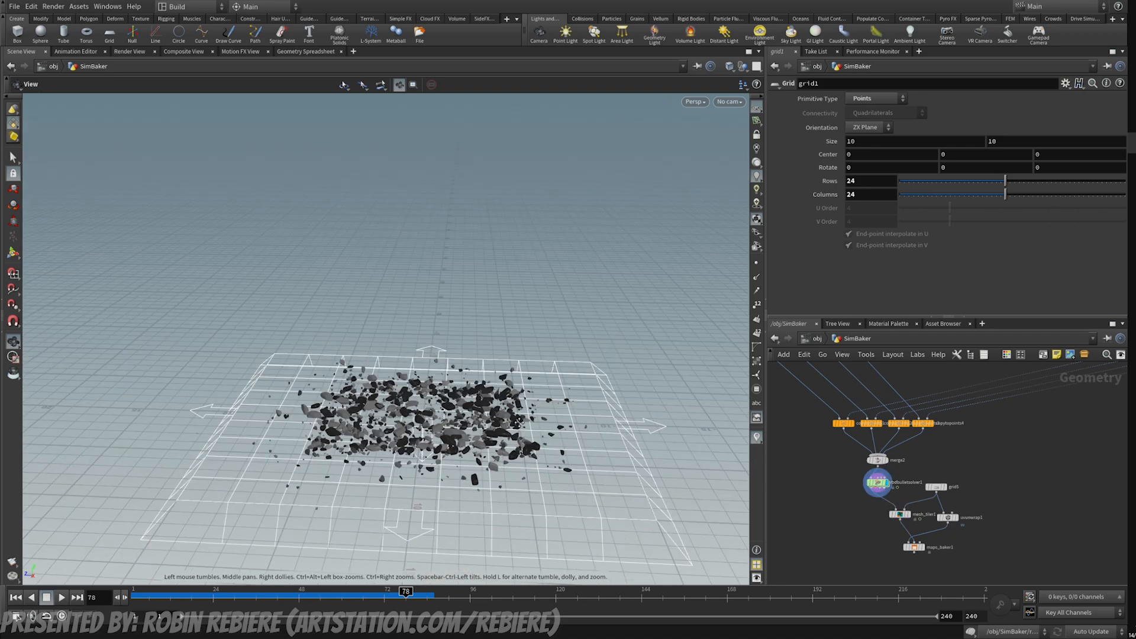
pyautogui.moveTo(519, 420); pyautogui.dragTo(521, 366, button='middle')
pyautogui.moveTo(520, 366); pyautogui.dragTo(486, 388, button='right')
pyautogui.moveTo(486, 361); pyautogui.dragTo(489, 417)
pyautogui.moveTo(490, 417); pyautogui.dragTo(471, 370, button='middle')
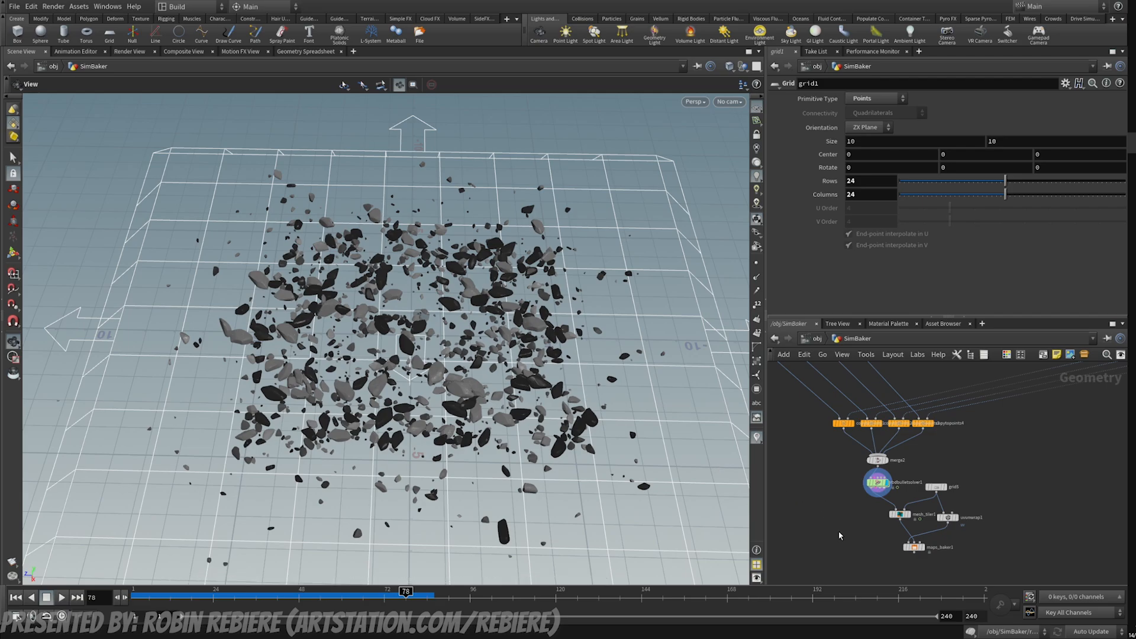
# Step: Display the mesh_tiler1 node's parameters and output and examine how the rocks tile across the borders
pyautogui.scroll(6, 876, 510)
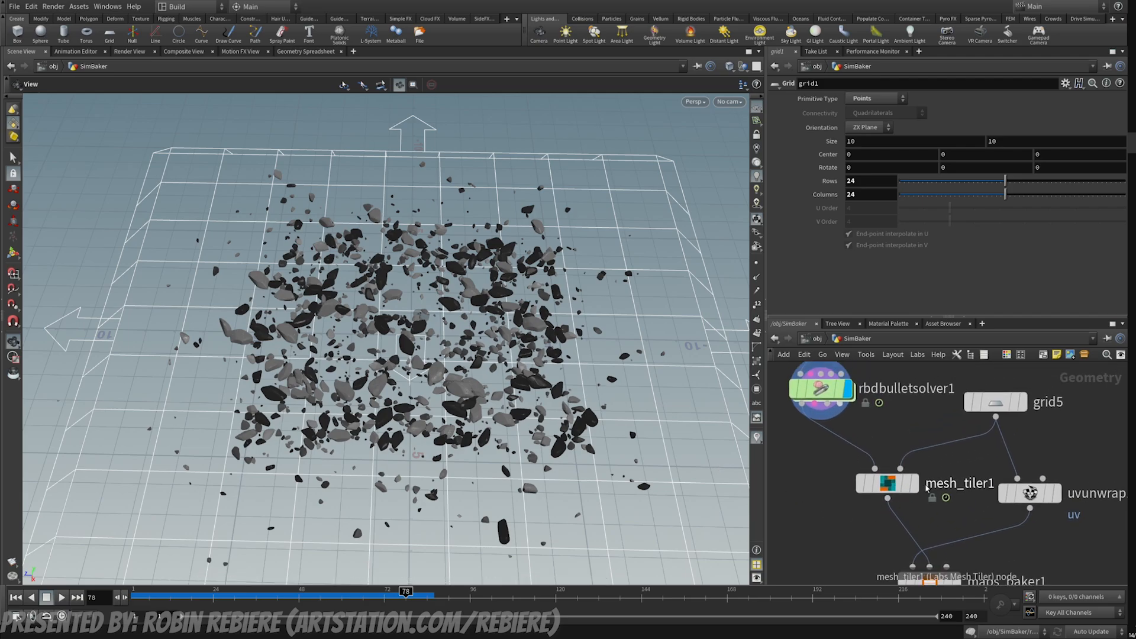
pyautogui.moveTo(919, 486)
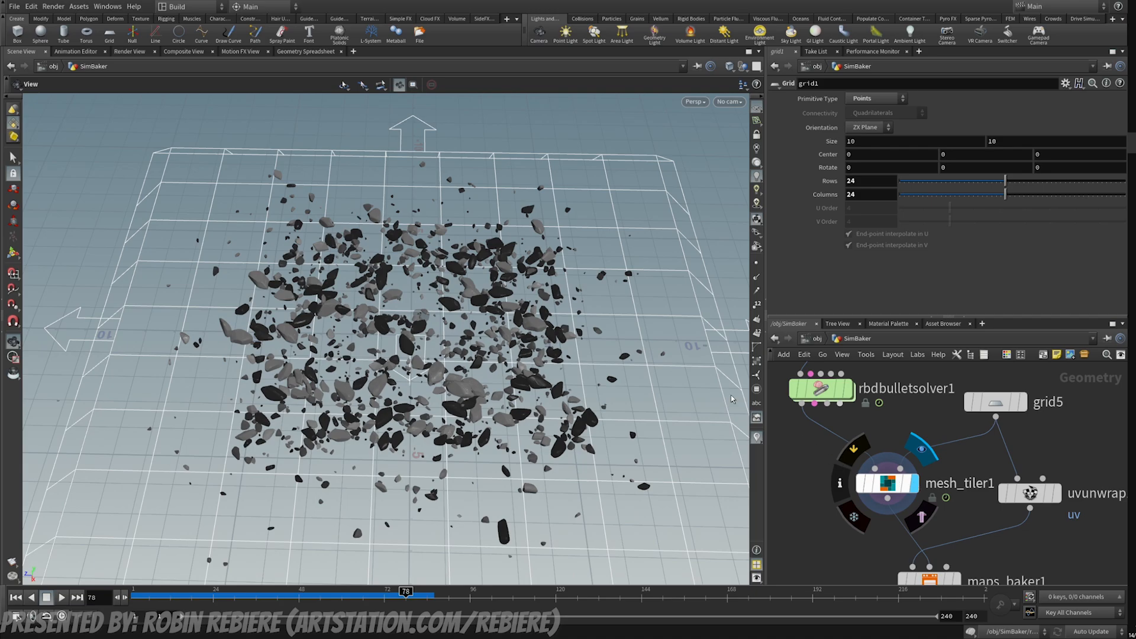
pyautogui.click(888, 484)
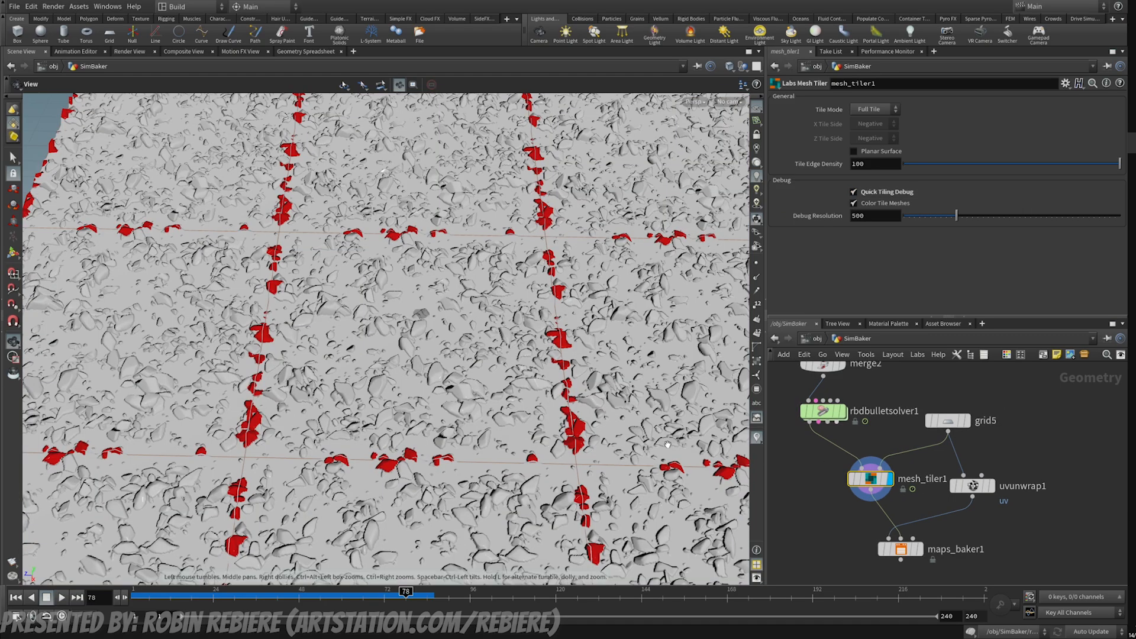
pyautogui.moveTo(710, 384); pyautogui.dragTo(752, 449)
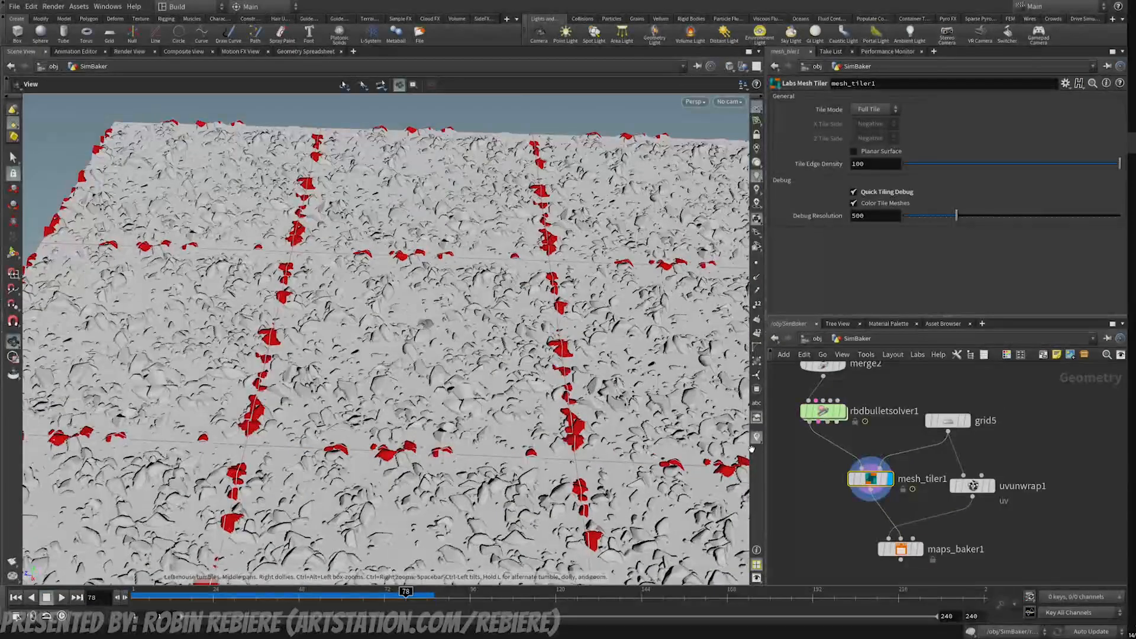
# Step: Turn off Quick Tiling Debug on mesh_tiler1 and review the bake settings and enabled map outputs of maps_baker1
pyautogui.click(854, 192)
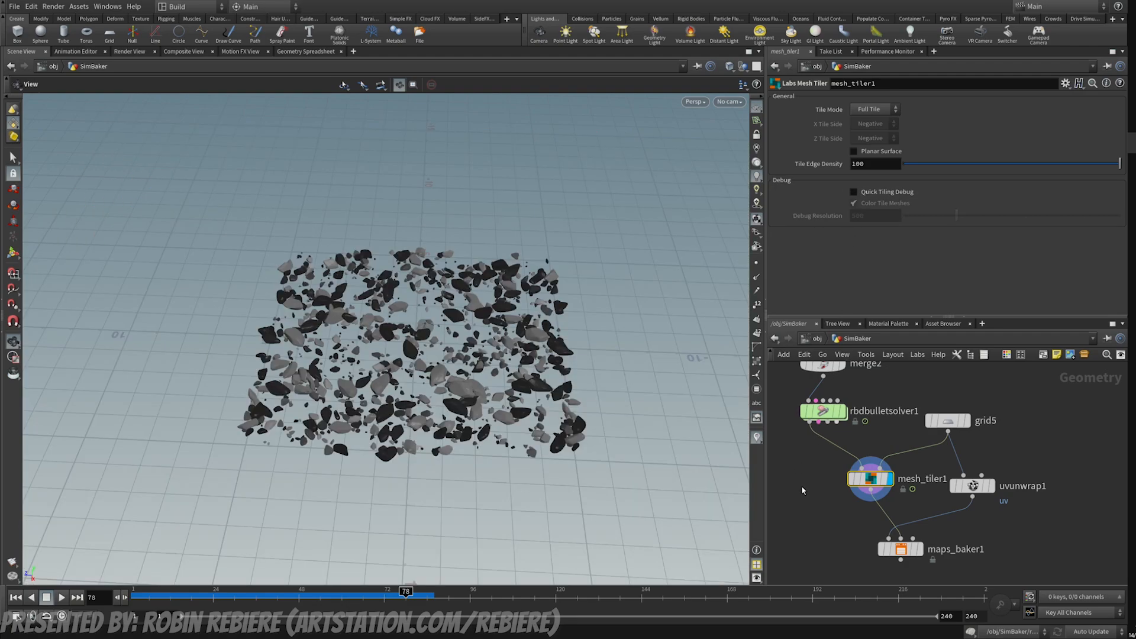
pyautogui.moveTo(801, 485); pyautogui.dragTo(796, 430, button='middle')
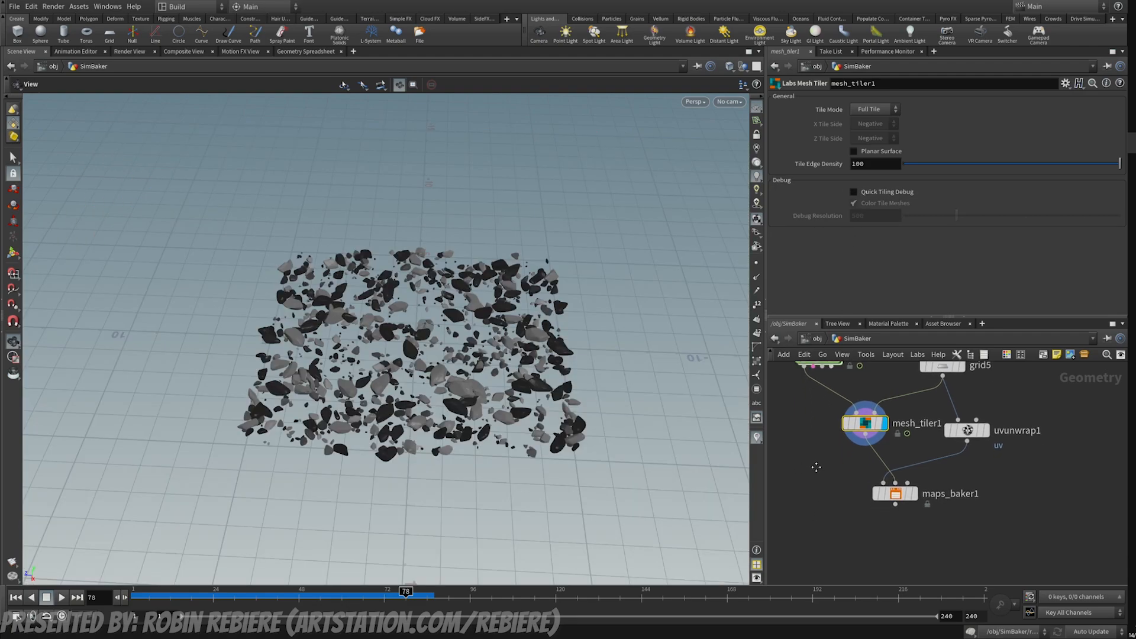
pyautogui.click(897, 497)
pyautogui.moveTo(898, 498)
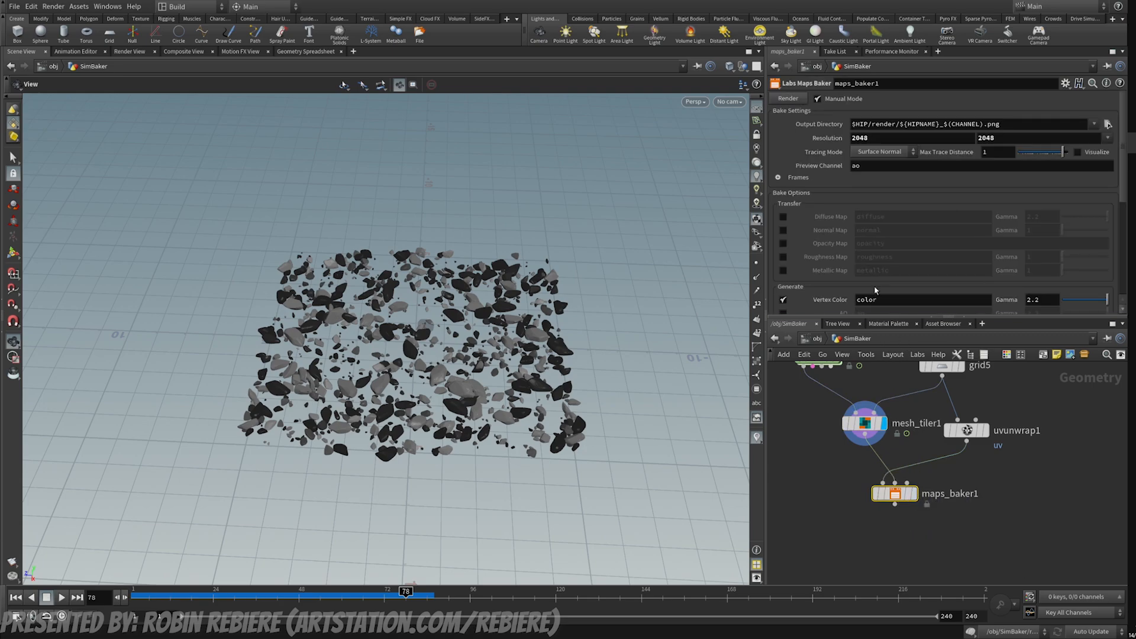
pyautogui.scroll(-7, 891, 281)
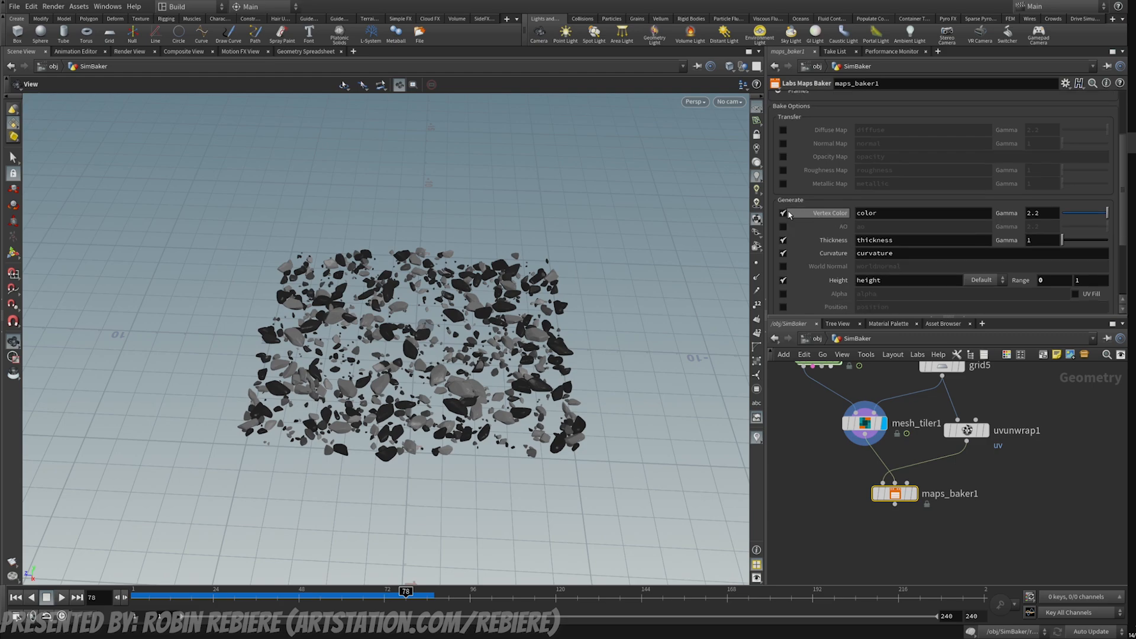
pyautogui.scroll(-1, 800, 239)
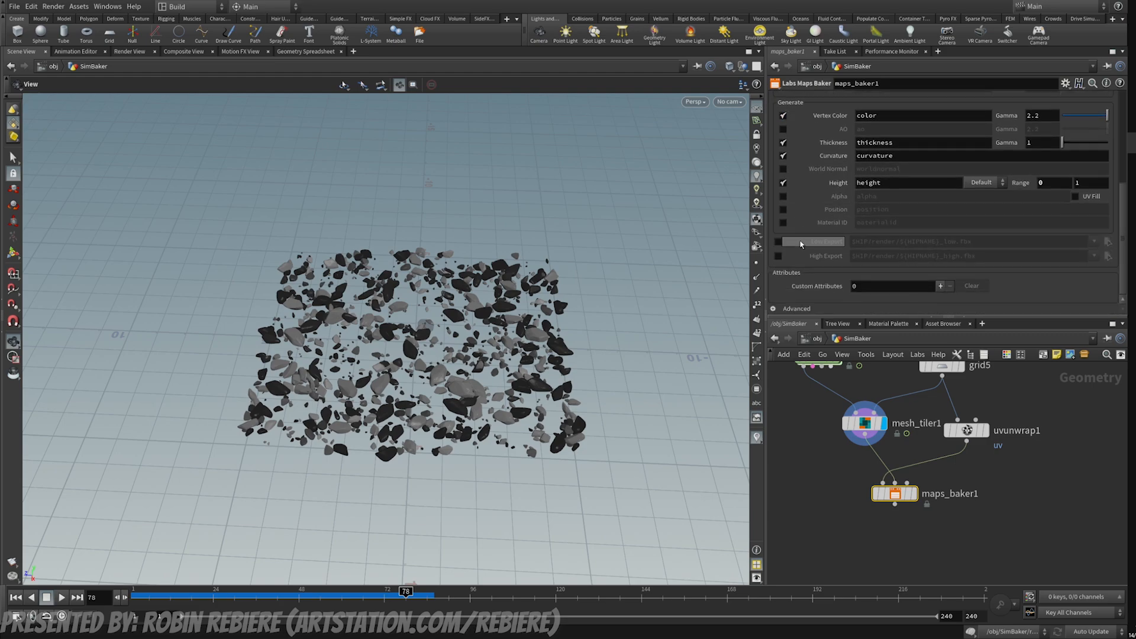
# Step: Bring up the baked SimHeight maps in the Photos viewer and flip through them
pyautogui.press('F2')
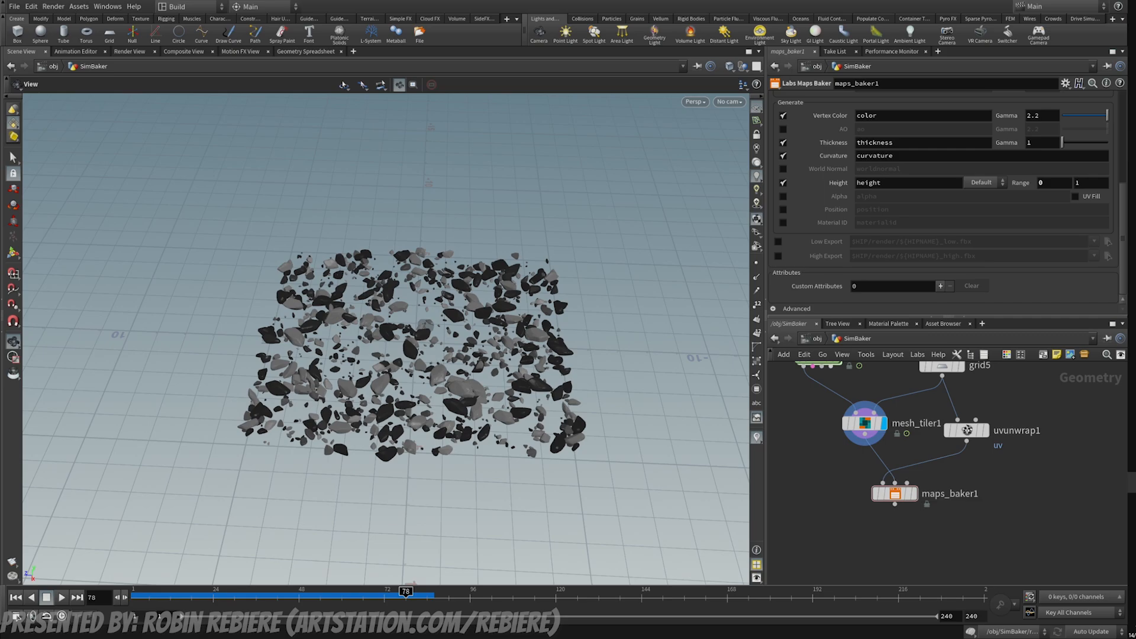
pyautogui.moveTo(627, 638); pyautogui.dragTo(421, 126)
pyautogui.press('Right')
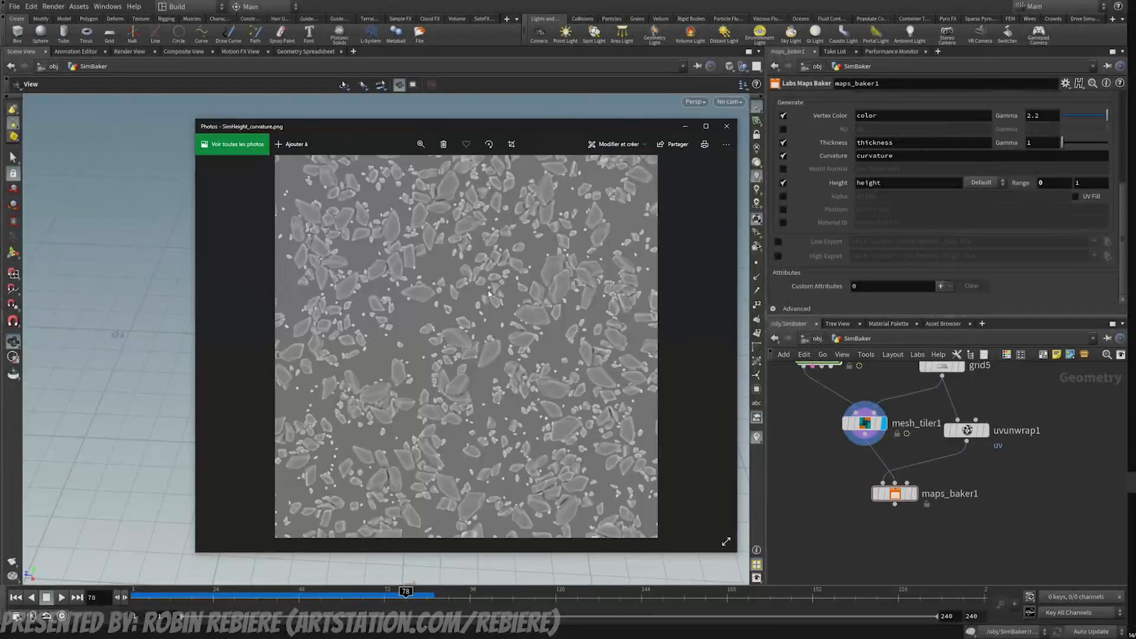
pyautogui.press('Right')
pyautogui.press('Left')
pyautogui.press('Left')
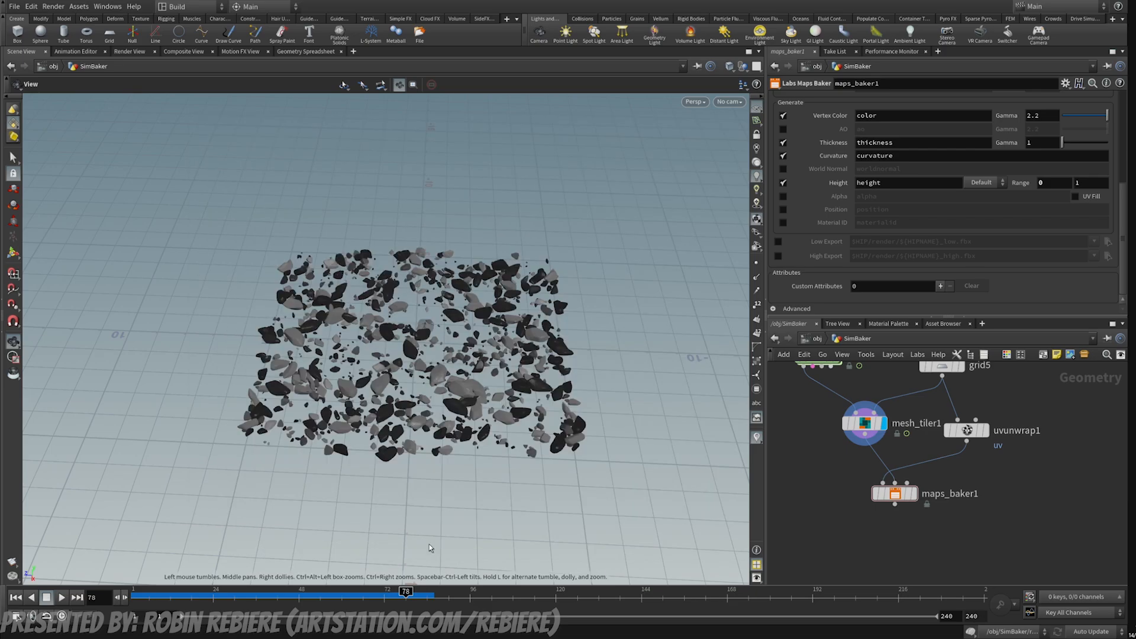
# Step: Switch to the browser and look through the ArtStation page of the Houdini Lego Bricks Part 2 tutorial
pyautogui.hotkey('alt', 'Tab')
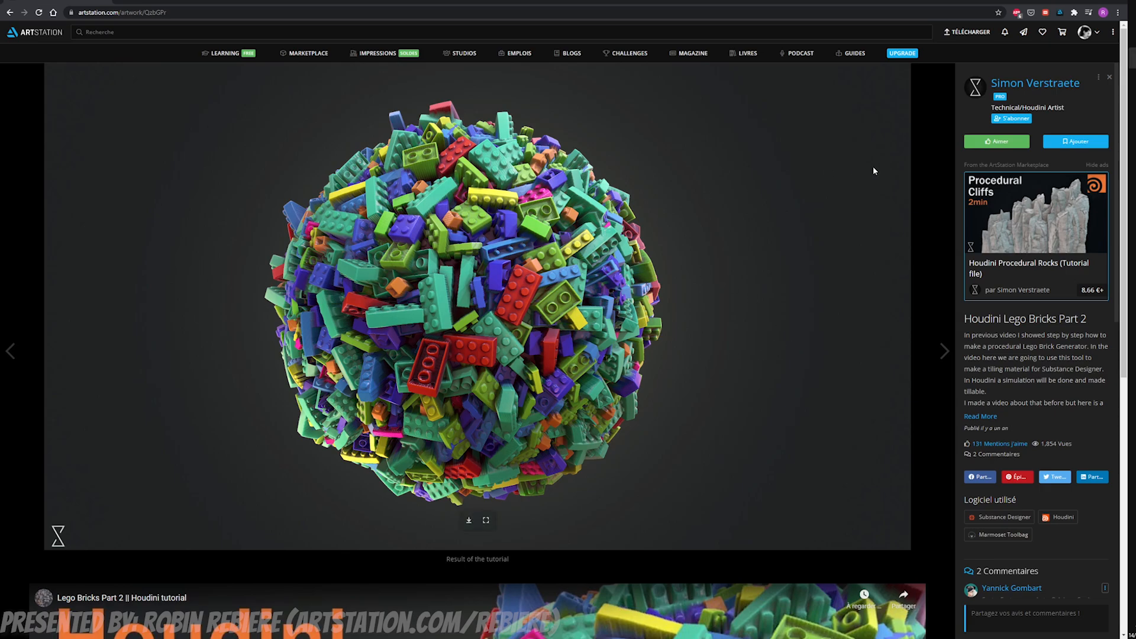
pyautogui.scroll(-8, 577, 275)
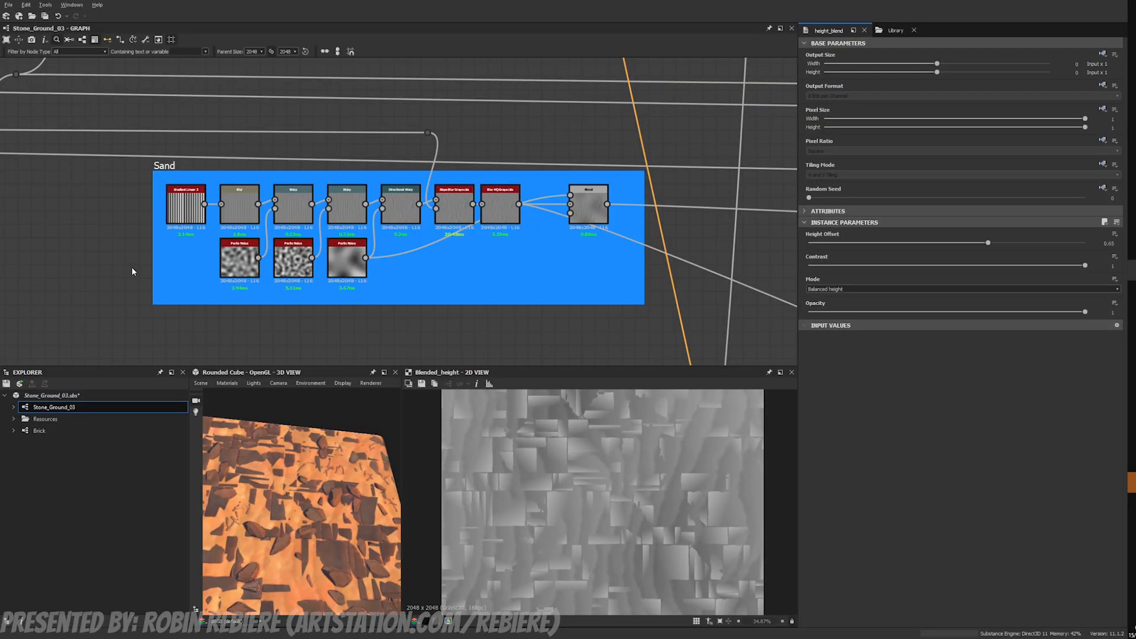
# Step: In Substance Designer, preview the Sand frame's Gradient Linear 3, Blur, Warp and Directional Warp nodes in order
pyautogui.doubleClick(185, 204)
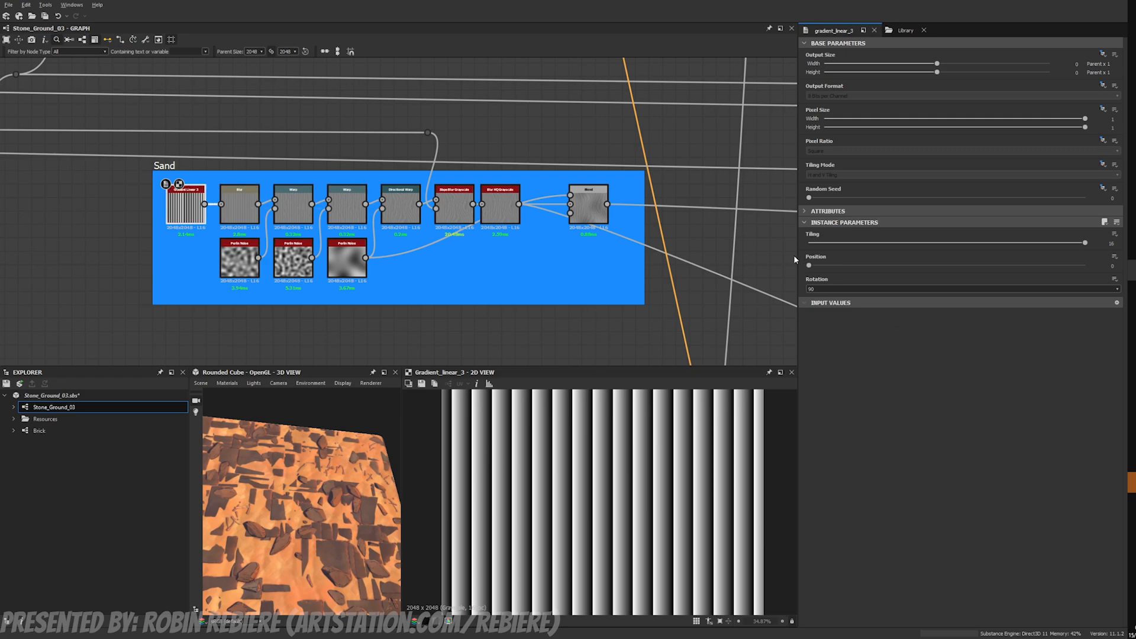
pyautogui.doubleClick(240, 207)
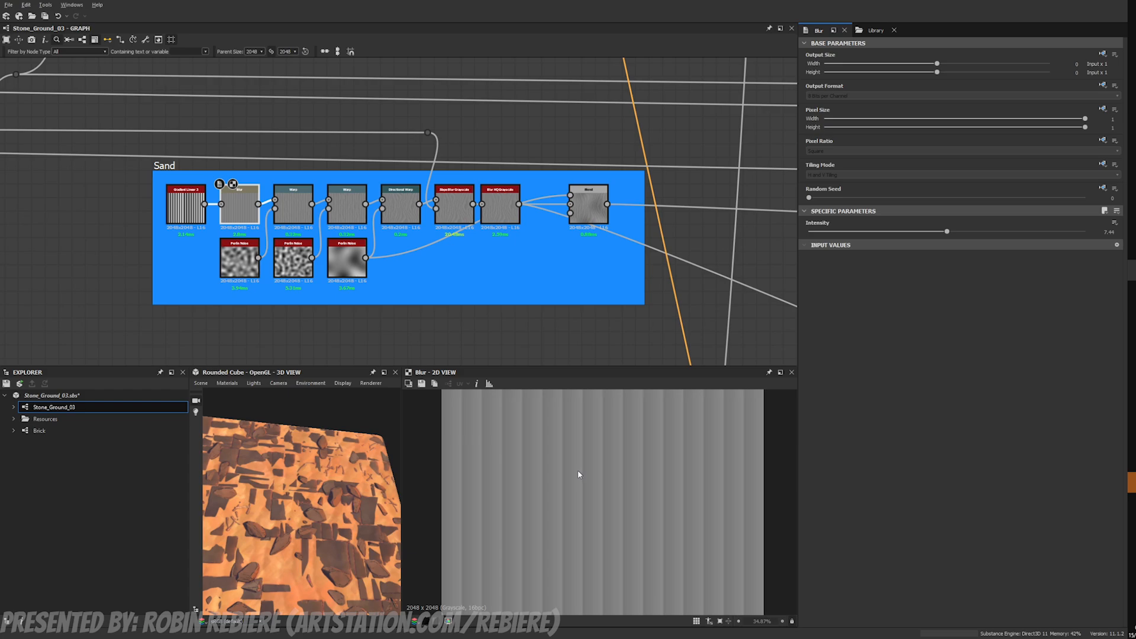
pyautogui.doubleClick(293, 207)
pyautogui.click(351, 210)
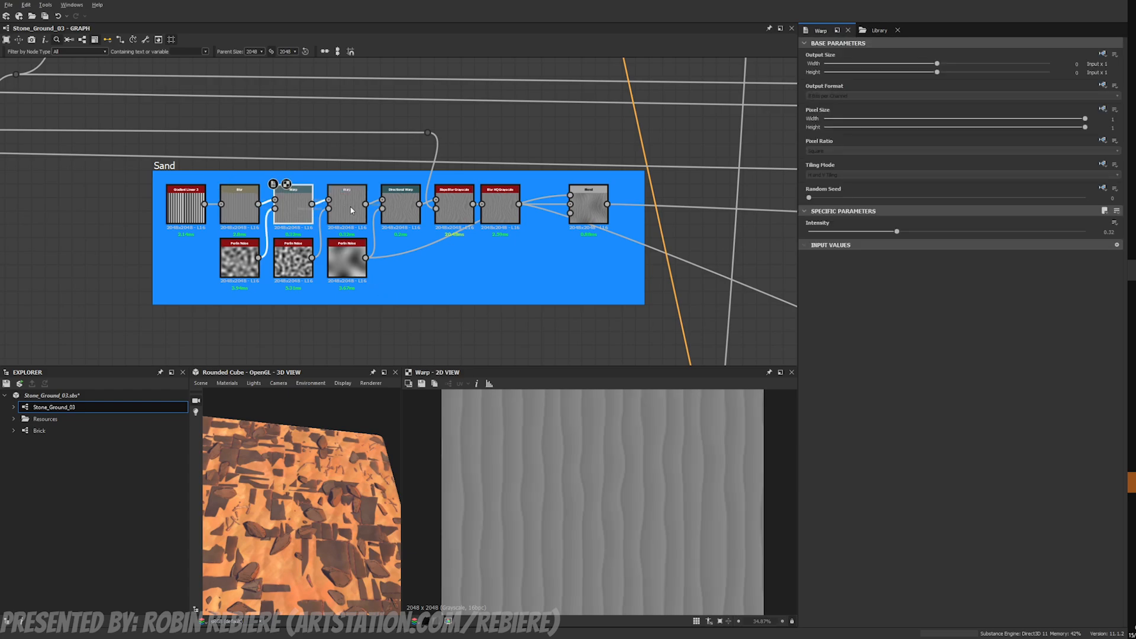
pyautogui.doubleClick(356, 208)
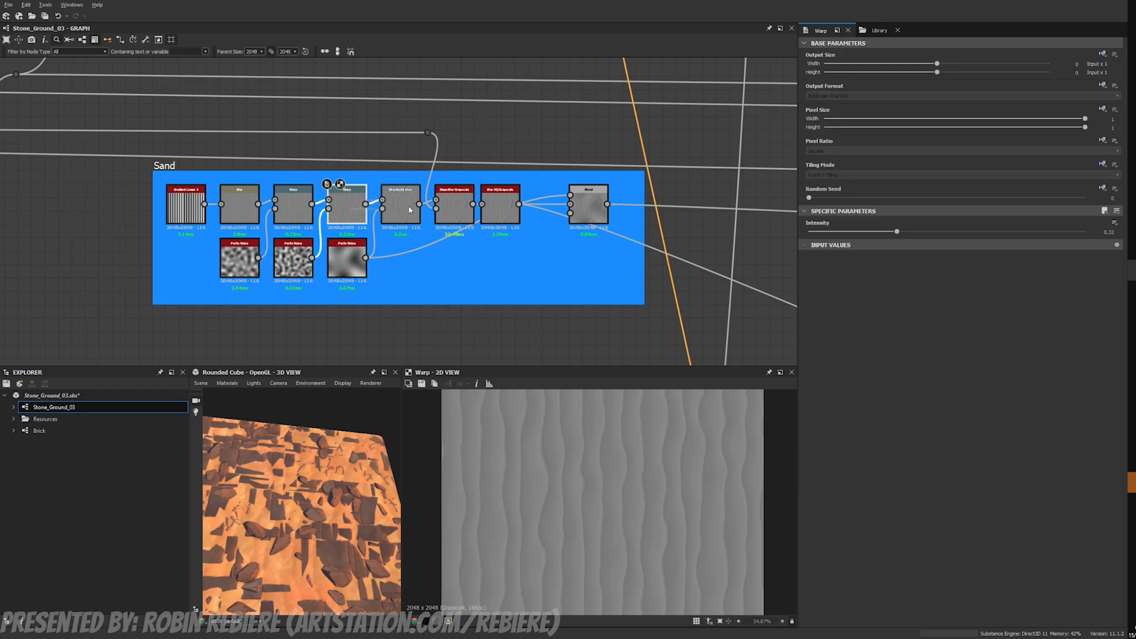
pyautogui.doubleClick(409, 210)
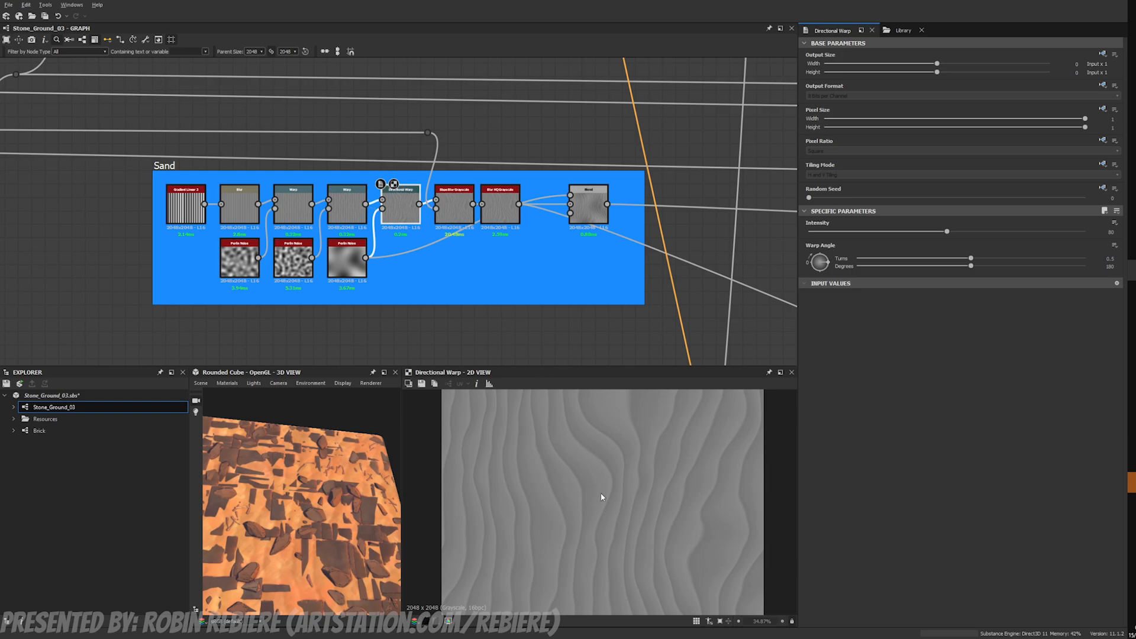
# Step: Examine the Sand frame's Slope Blur, Blur HQ and Soft Light Blend nodes and the Perlin Noise feeding the blend
pyautogui.doubleClick(455, 207)
pyautogui.scroll(3, 598, 476)
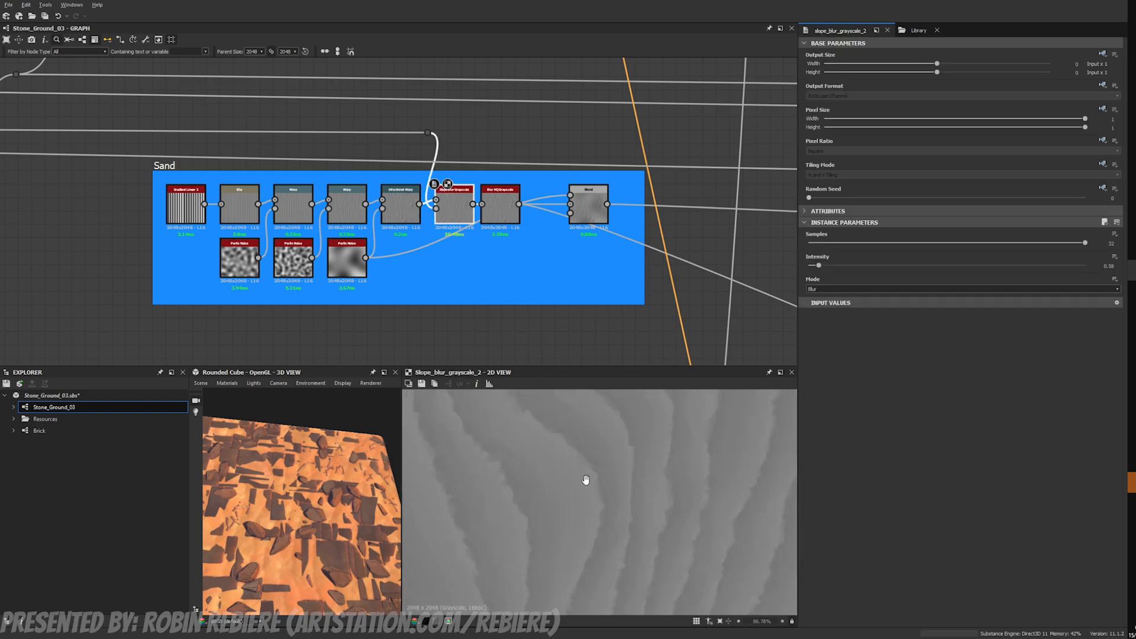
pyautogui.scroll(4, 586, 479)
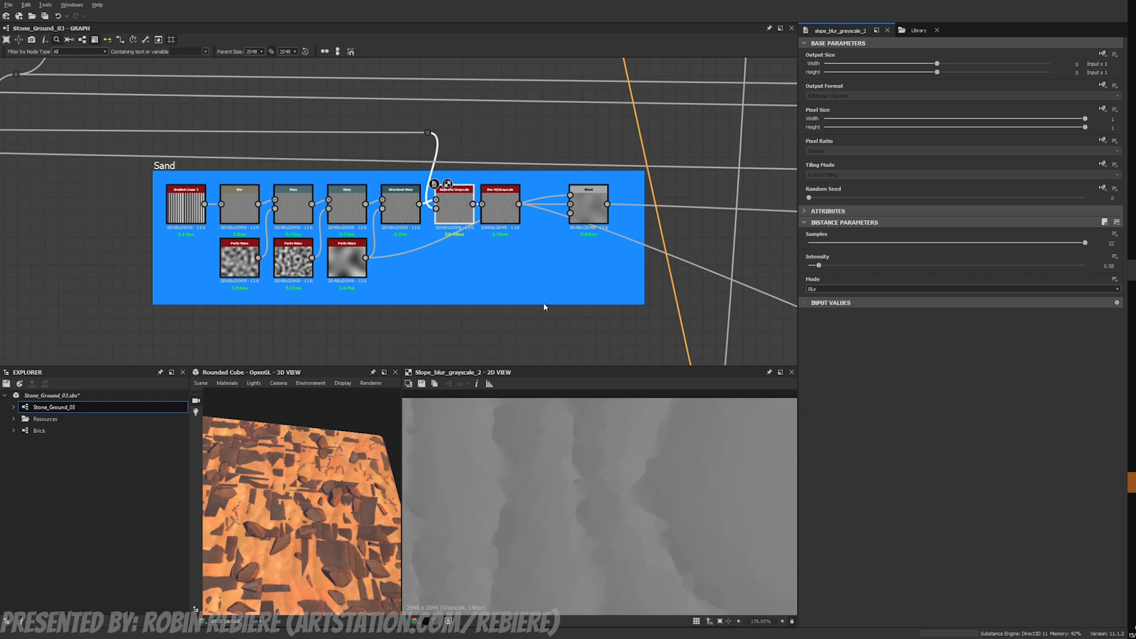
pyautogui.doubleClick(505, 207)
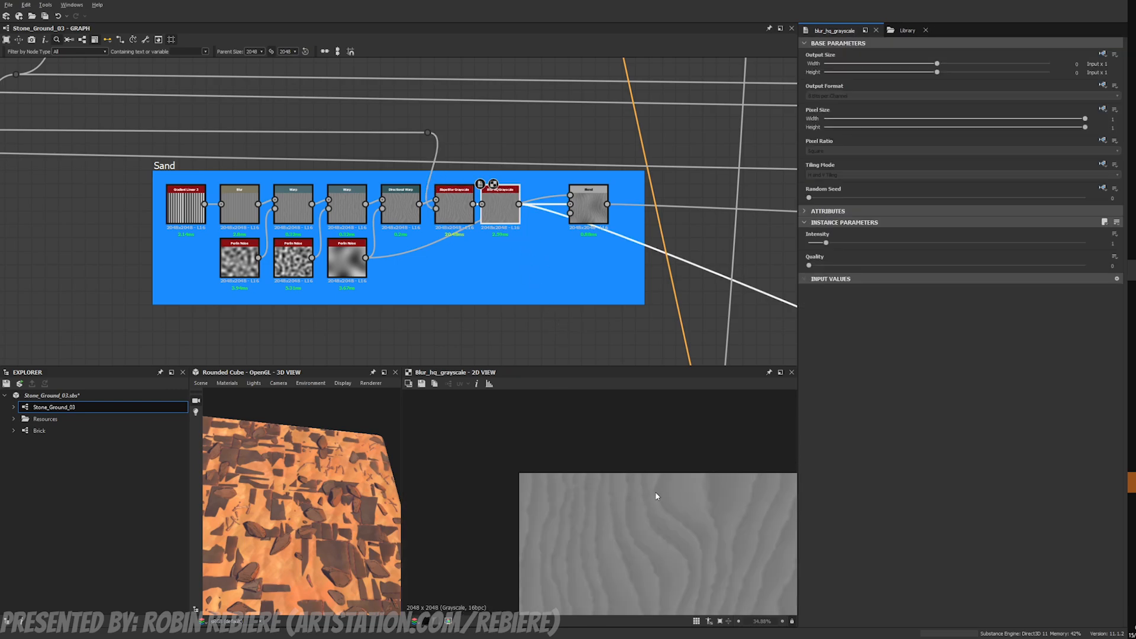
pyautogui.doubleClick(592, 200)
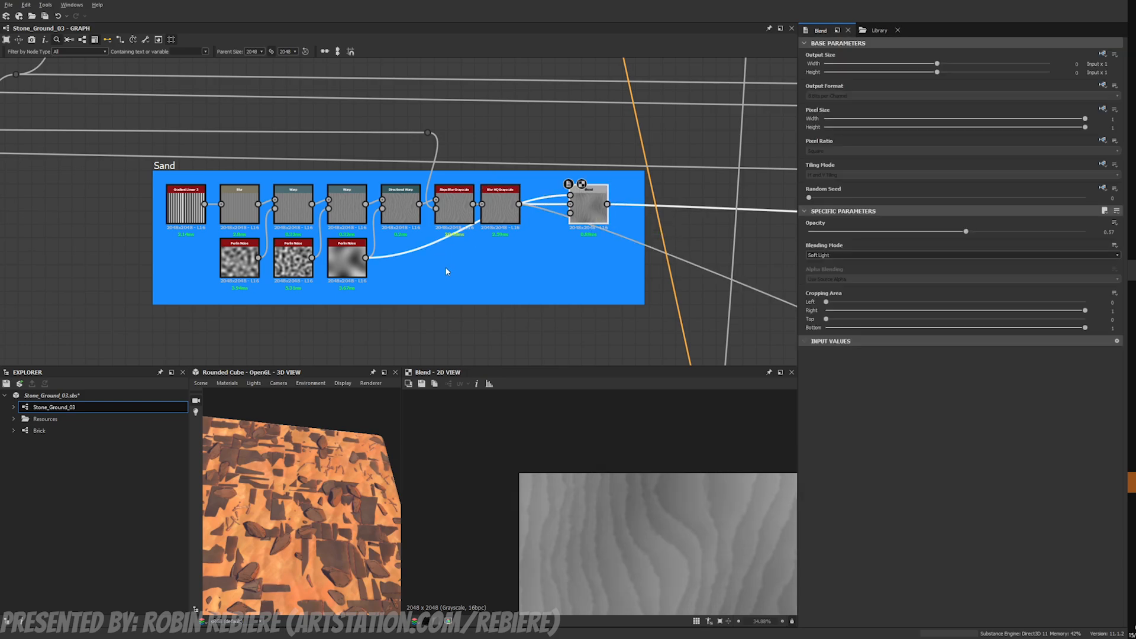
pyautogui.scroll(-4, 643, 529)
pyautogui.click(351, 265)
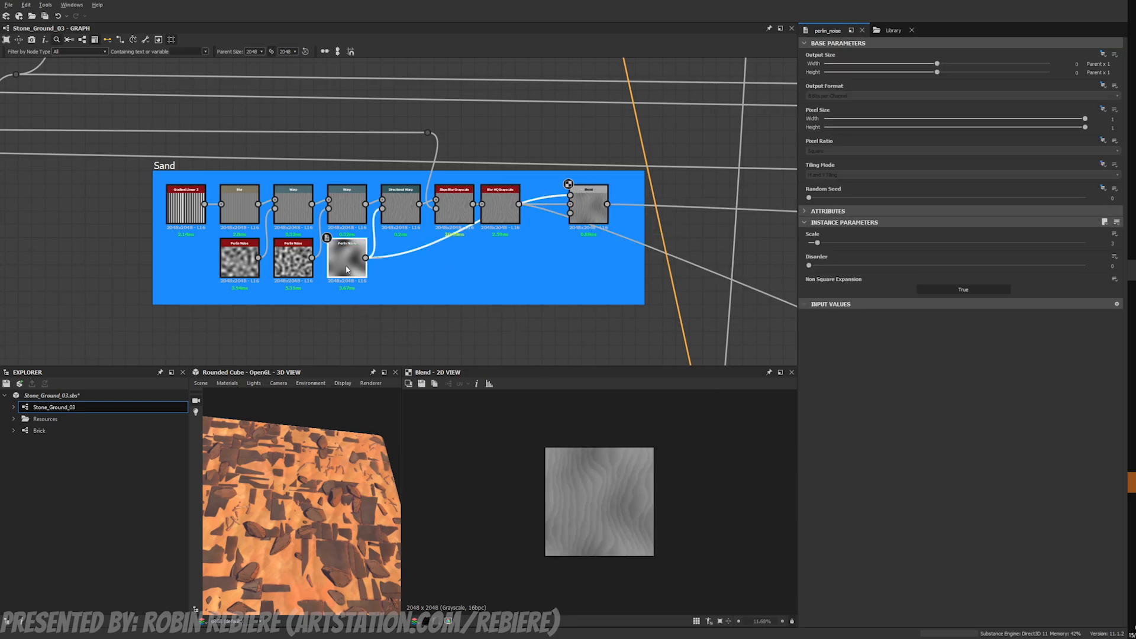
pyautogui.click(596, 220)
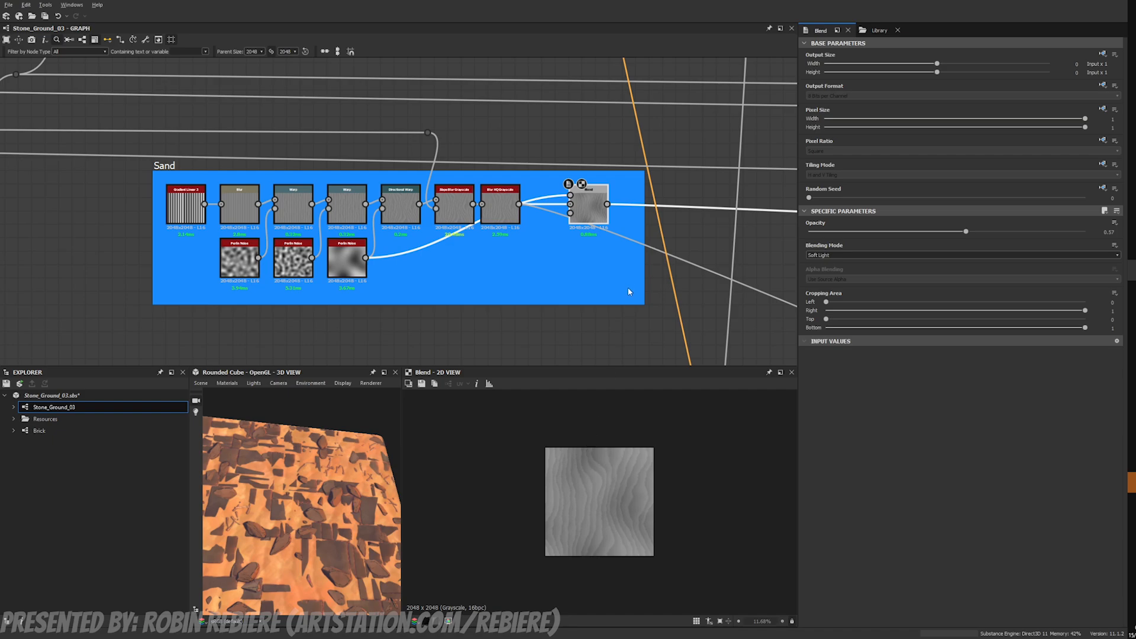
# Step: Follow the sand output to the Normal / Height frame and preview its Height Blend node
pyautogui.moveTo(629, 286); pyautogui.dragTo(331, 267, button='middle')
pyautogui.moveTo(572, 271); pyautogui.dragTo(189, 253, button='middle')
pyautogui.moveTo(698, 269); pyautogui.dragTo(339, 258, button='middle')
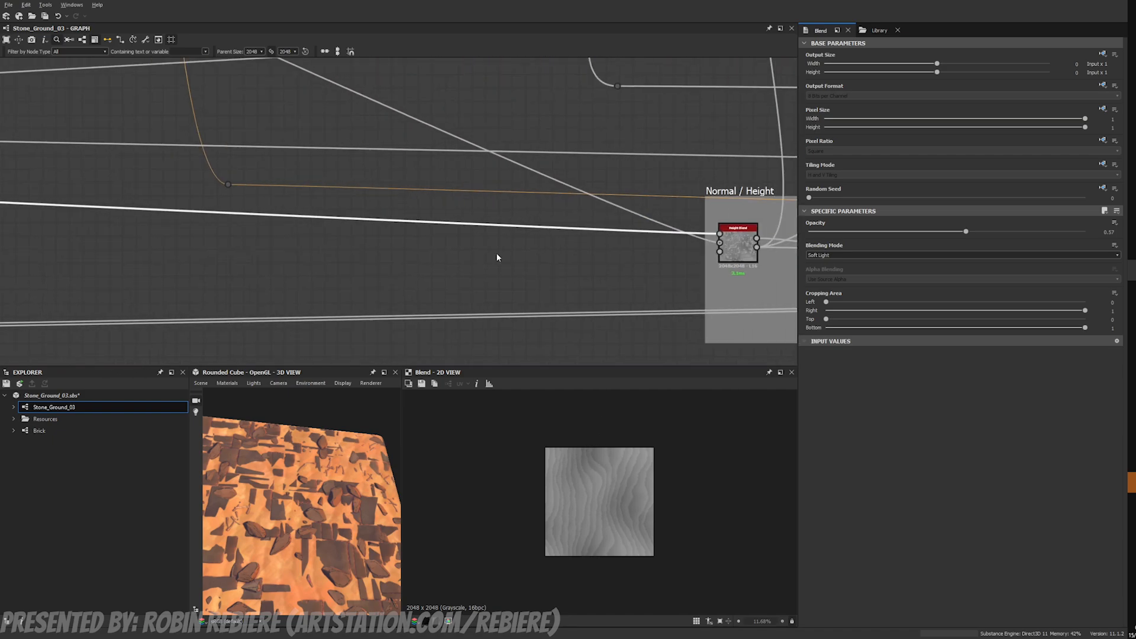
pyautogui.scroll(2, 728, 238)
pyautogui.moveTo(729, 238); pyautogui.dragTo(505, 231, button='middle')
pyautogui.doubleClick(506, 231)
pyautogui.scroll(3, 565, 503)
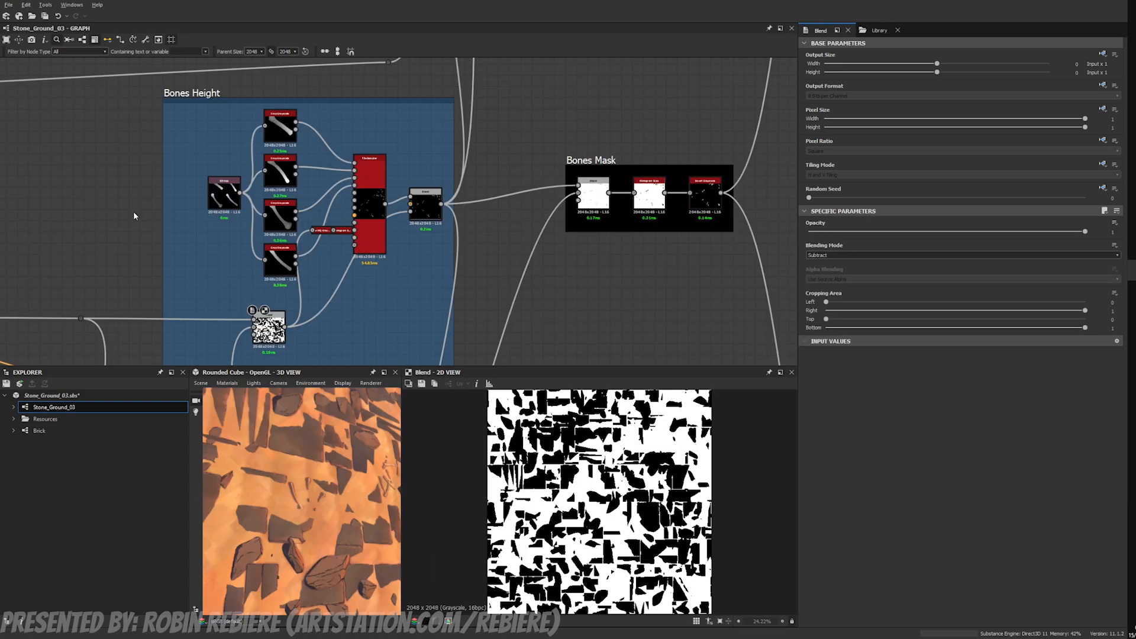
# Step: Preview the Bones Height bitmap and the four Crop Grayscale nodes that isolate each bone
pyautogui.doubleClick(230, 204)
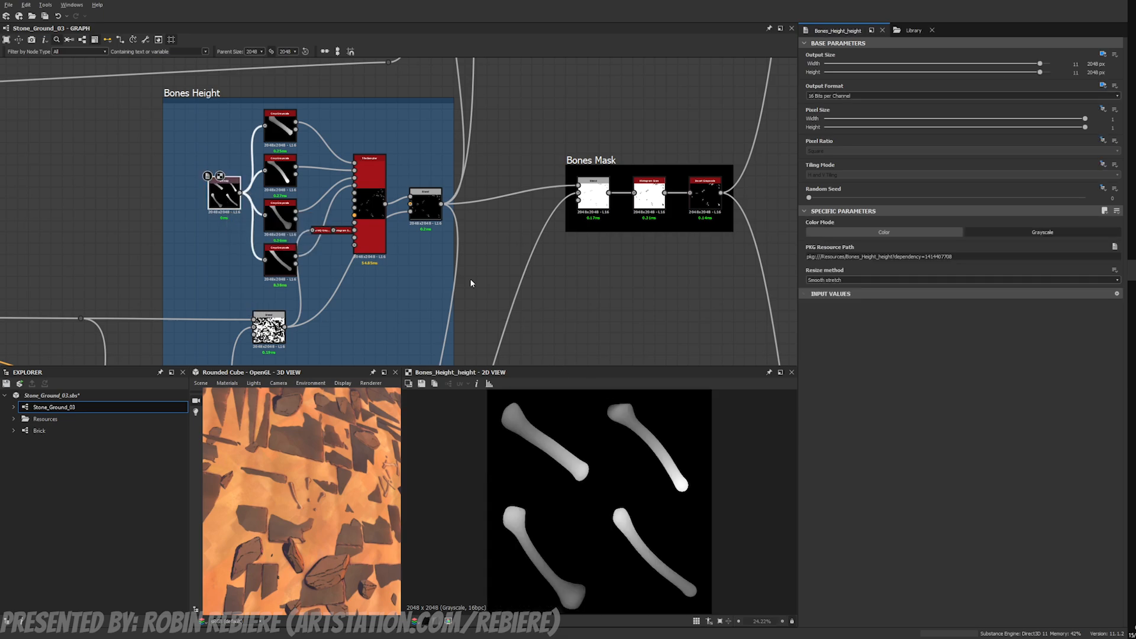
pyautogui.doubleClick(275, 137)
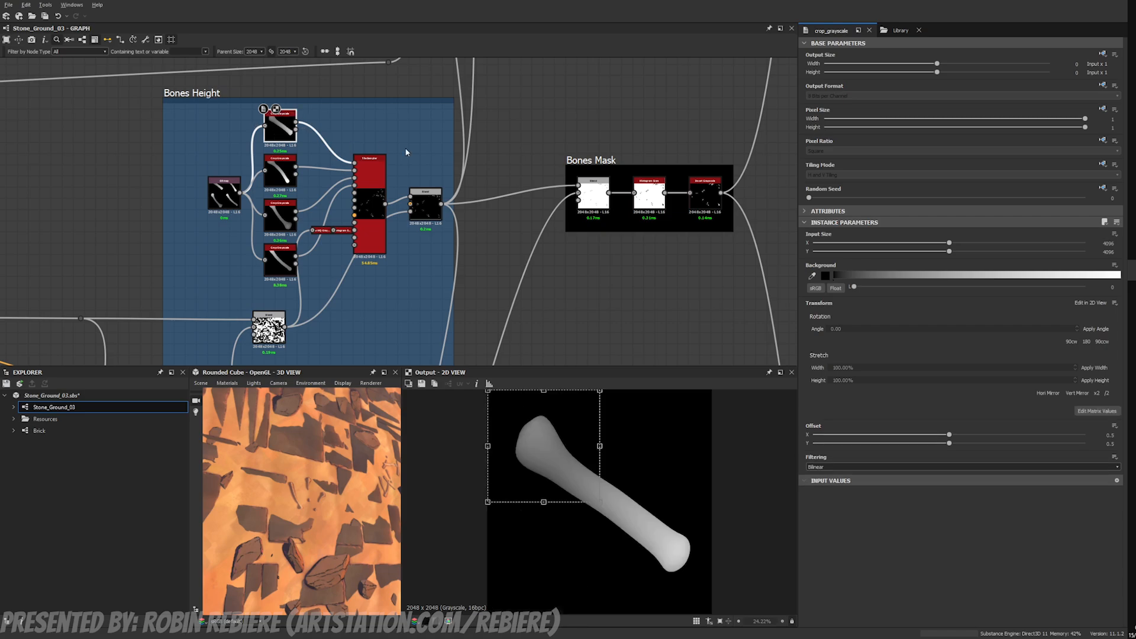
pyautogui.doubleClick(279, 172)
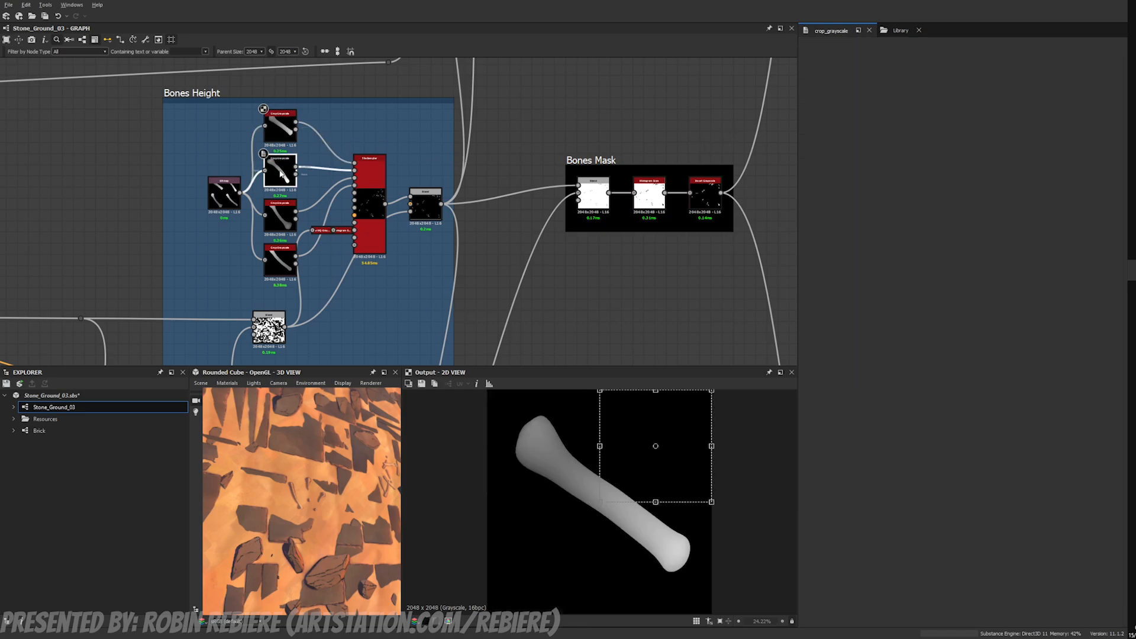
pyautogui.doubleClick(280, 215)
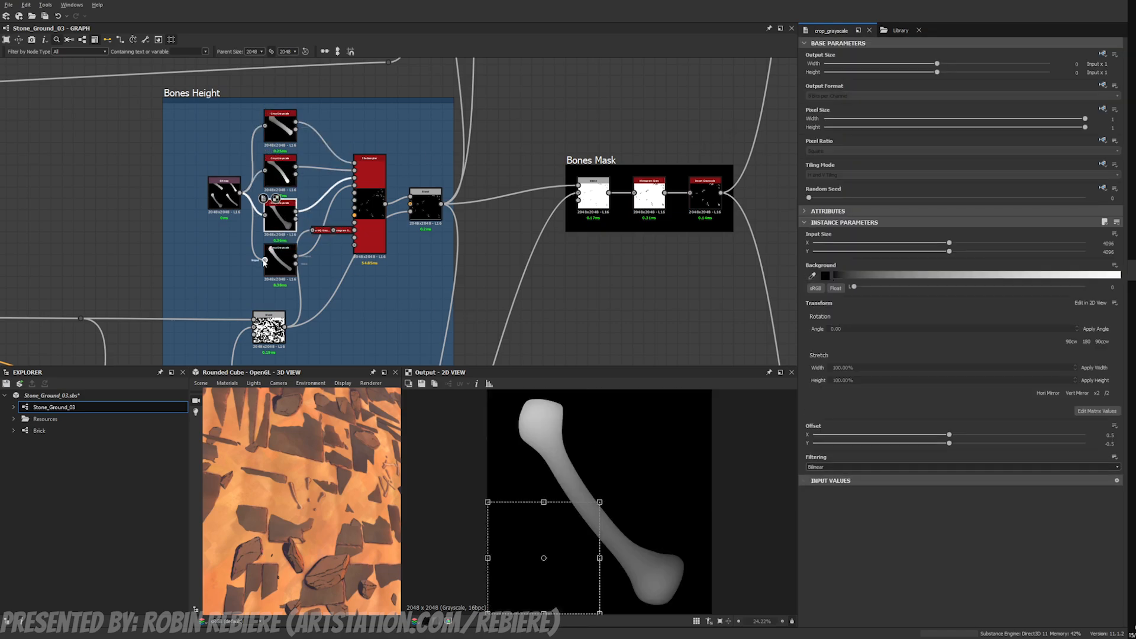
pyautogui.doubleClick(279, 260)
# Step: Examine the bones Tile Sampler, the subtract-blend mask and the Histogram Scan that control where the bones scatter
pyautogui.doubleClick(366, 185)
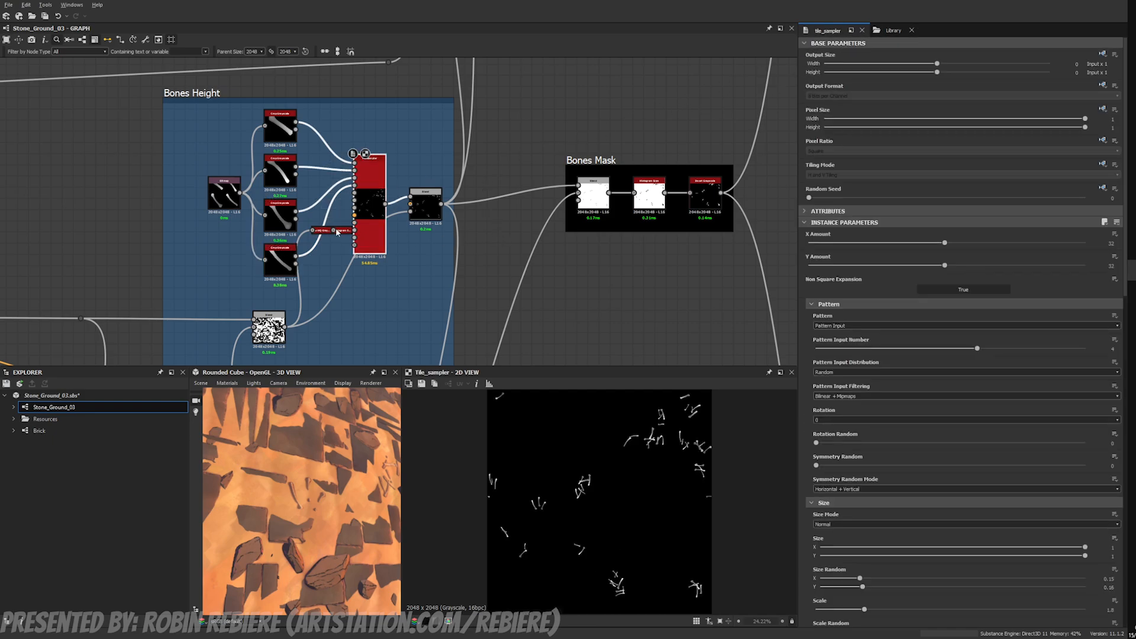
pyautogui.doubleClick(276, 327)
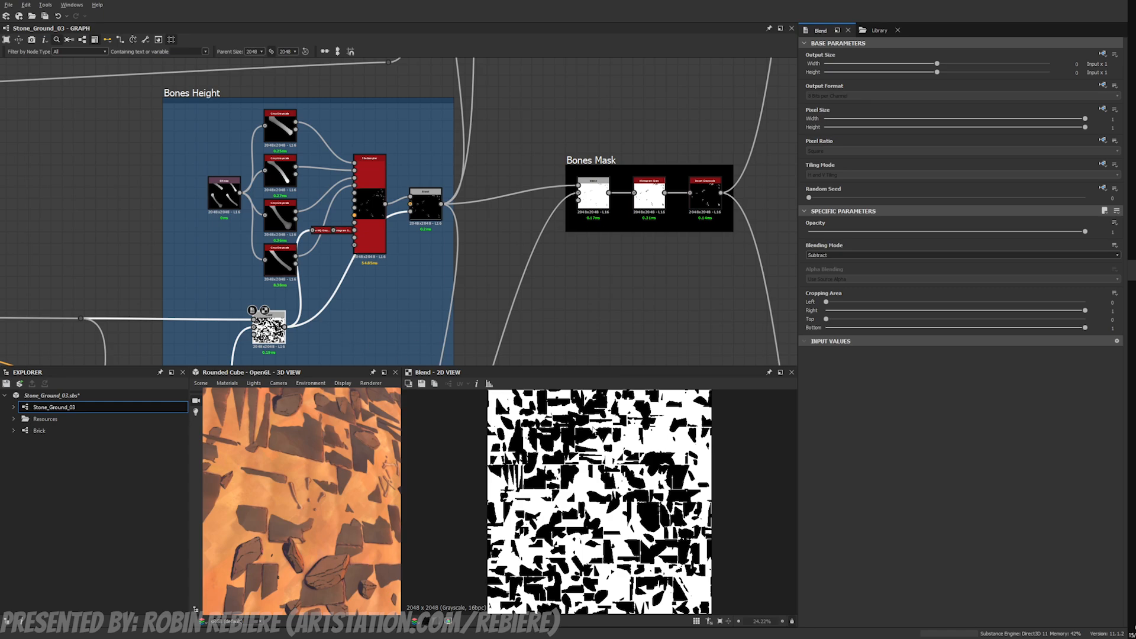
pyautogui.scroll(5, 657, 452)
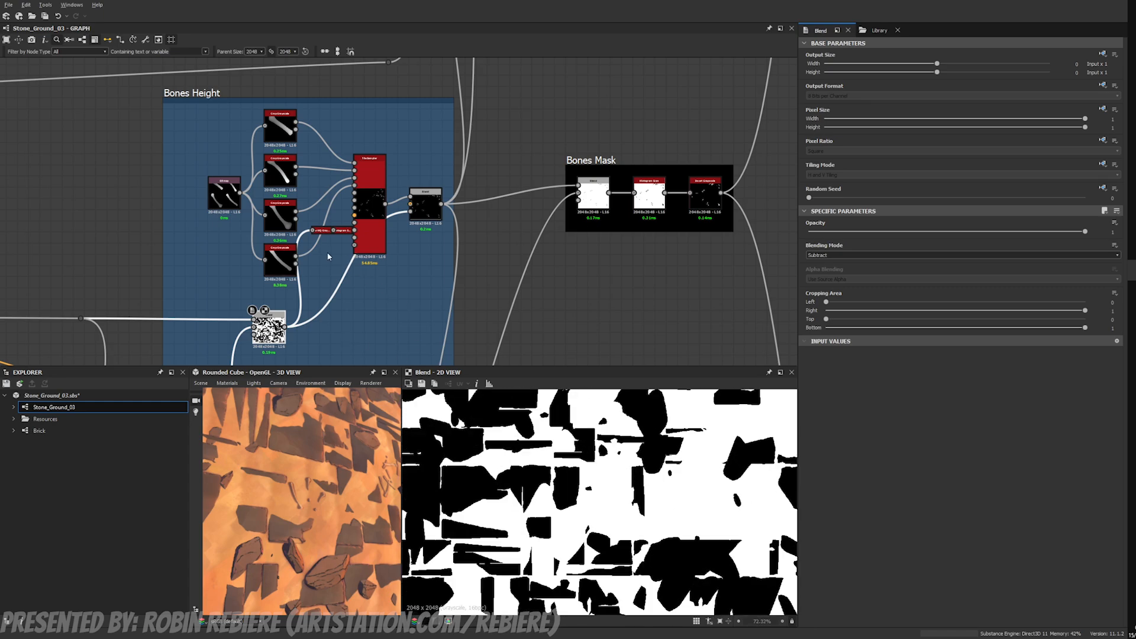
pyautogui.doubleClick(324, 230)
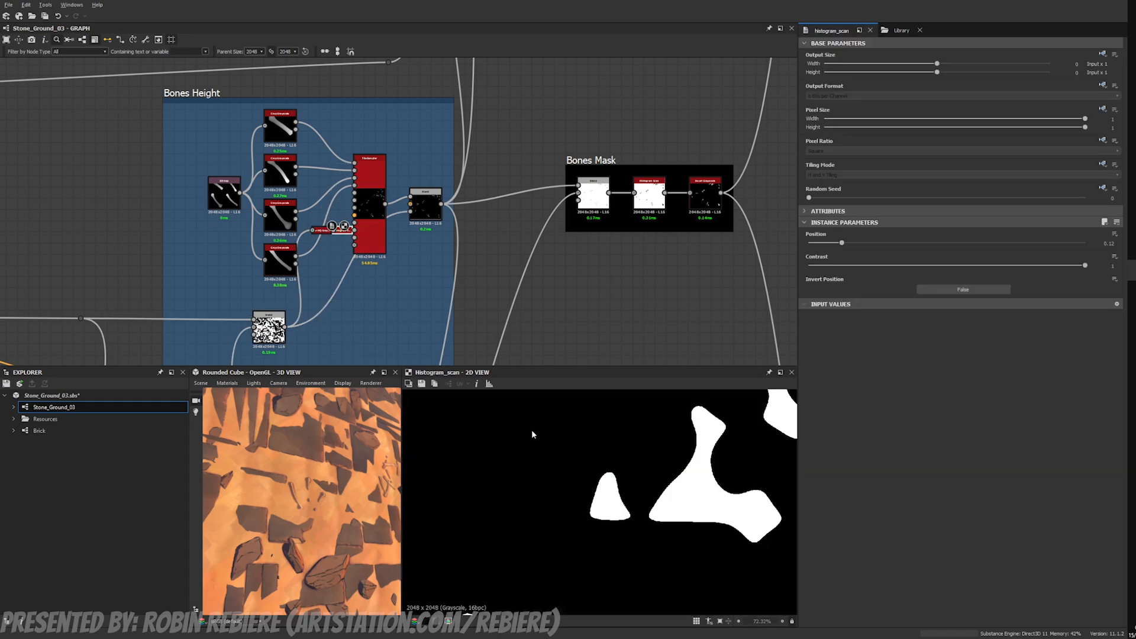
pyautogui.scroll(-6, 531, 434)
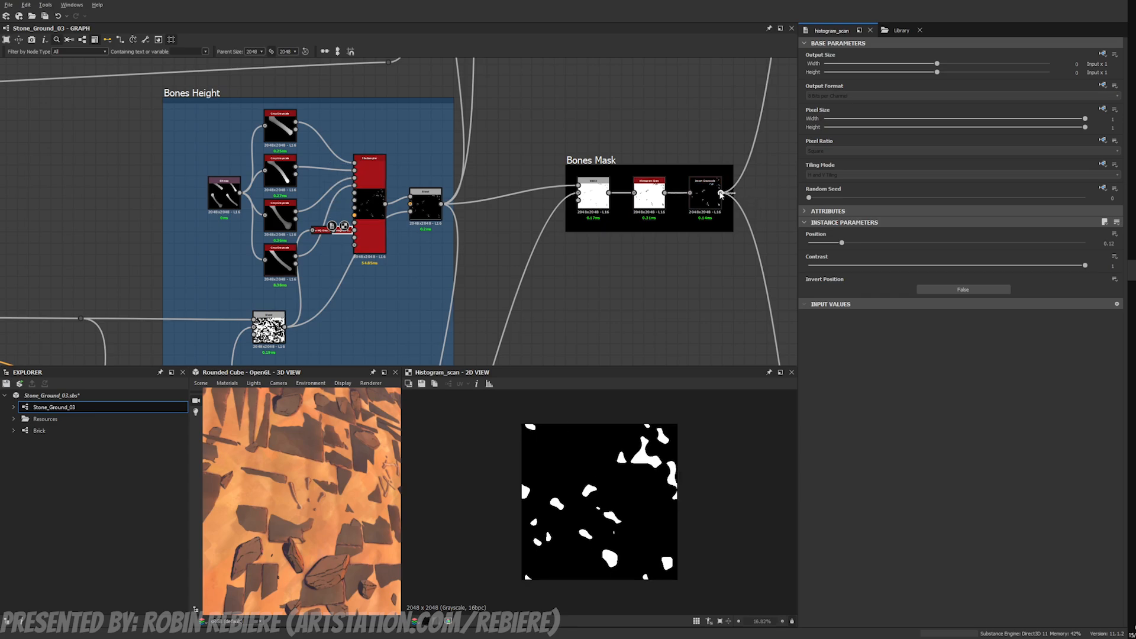
pyautogui.scroll(3, 627, 438)
pyautogui.moveTo(650, 470); pyautogui.dragTo(617, 472, button='middle')
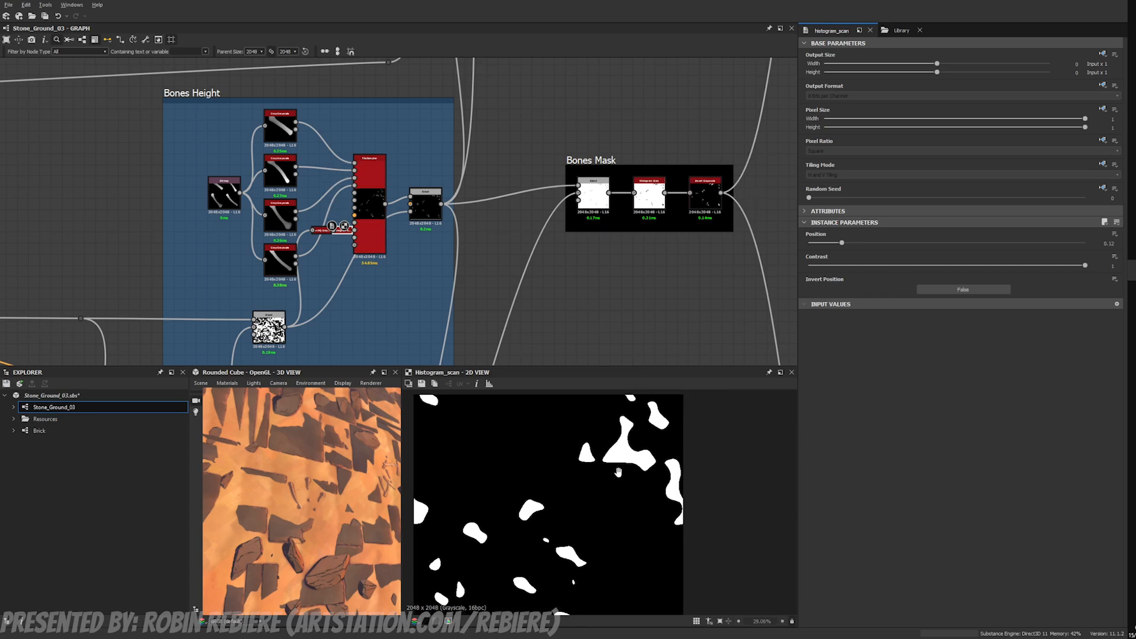
pyautogui.scroll(1, 617, 471)
# Step: Trace the inputs of the Bones Mask frame's first Blend node and preview the Max (Lighten) height blend
pyautogui.moveTo(531, 226); pyautogui.dragTo(459, 246, button='middle')
pyautogui.click(530, 213)
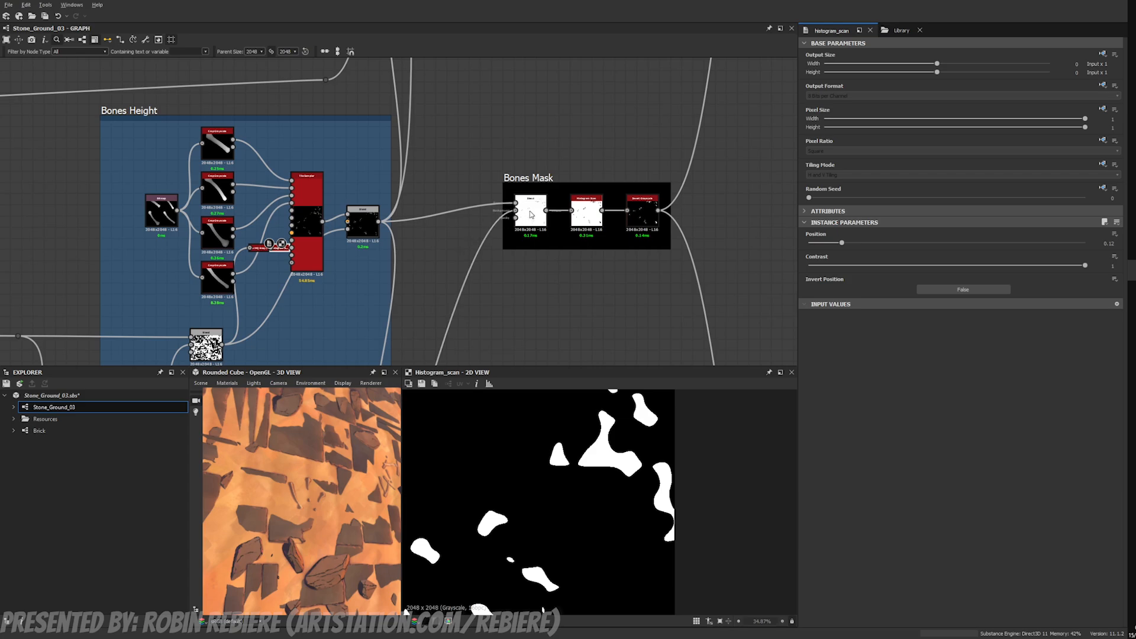
pyautogui.scroll(-3, 588, 453)
pyautogui.scroll(-3, 537, 286)
pyautogui.moveTo(524, 278); pyautogui.dragTo(527, 146, button='middle')
pyautogui.moveTo(587, 203); pyautogui.dragTo(625, 160, button='middle')
pyautogui.moveTo(503, 274); pyautogui.dragTo(495, 400, button='middle')
pyautogui.click(436, 268)
pyautogui.doubleClick(435, 271)
pyautogui.scroll(2, 520, 217)
pyautogui.click(519, 217)
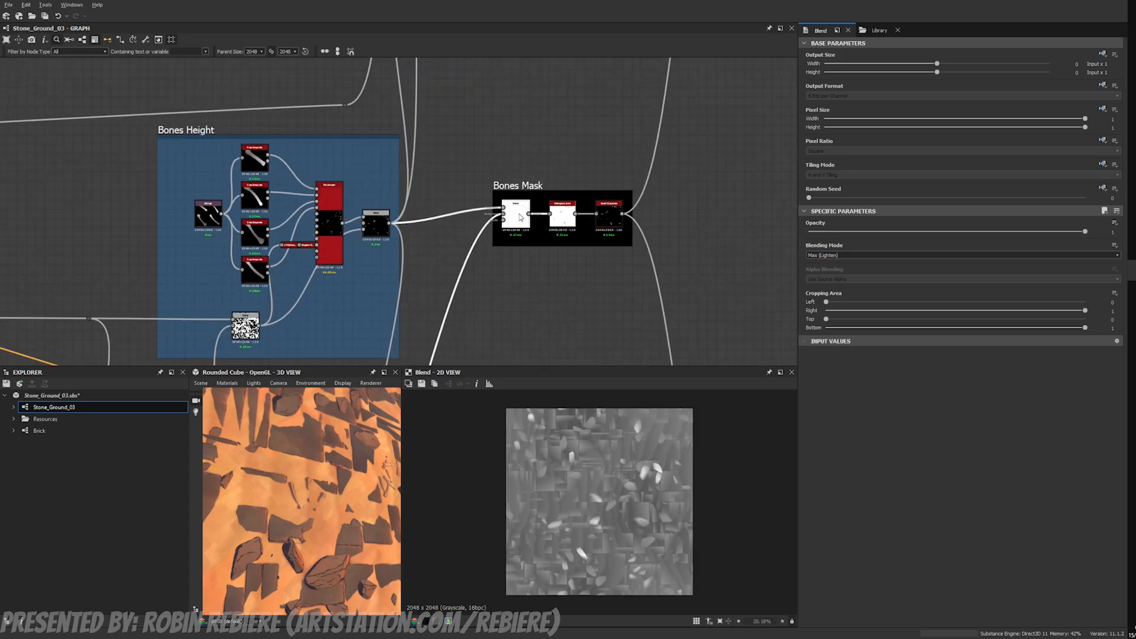
# Step: Preview the Bones Mask frame's final Invert Grayscale node and follow its output to the color frame
pyautogui.doubleClick(609, 218)
pyautogui.scroll(5, 636, 396)
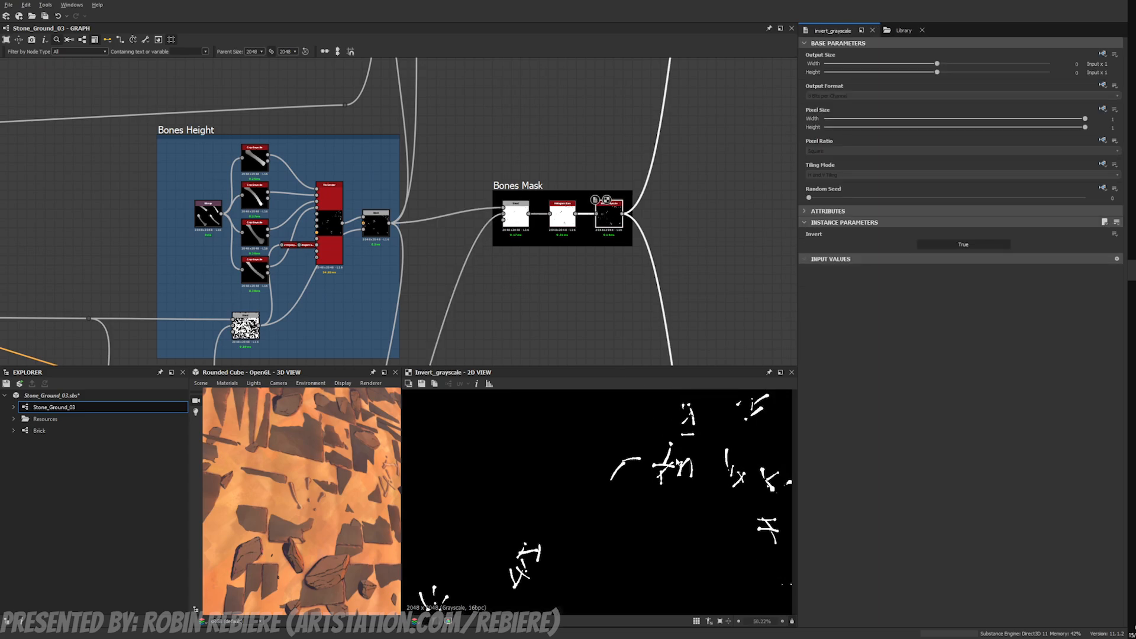
pyautogui.scroll(-4, 588, 242)
pyautogui.scroll(1, 621, 144)
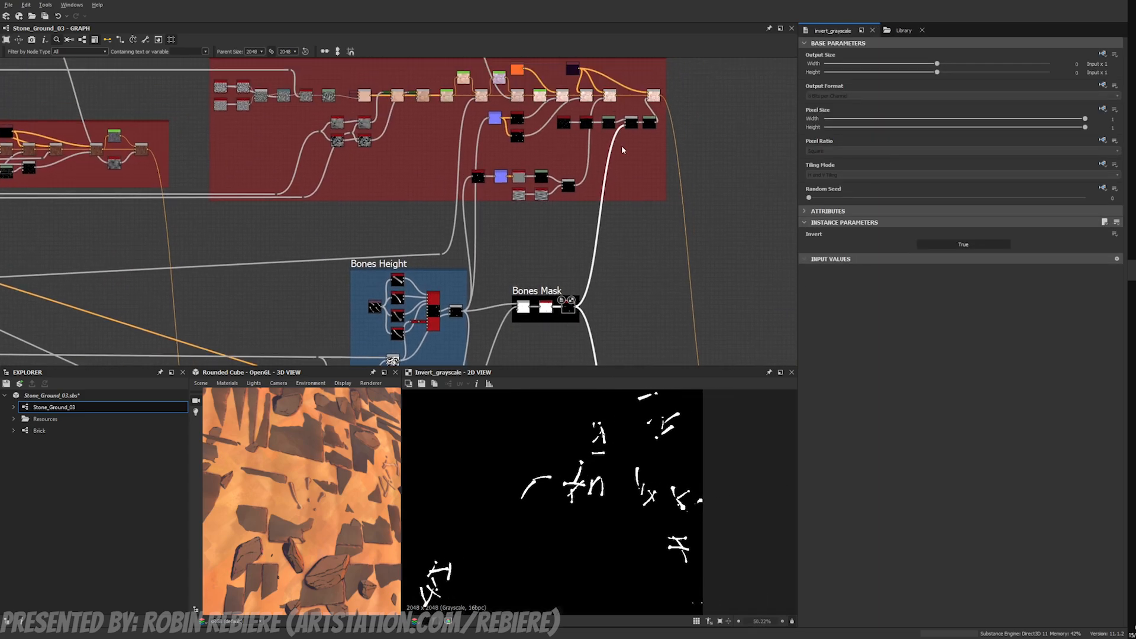
pyautogui.moveTo(577, 235); pyautogui.dragTo(605, 135, button='middle')
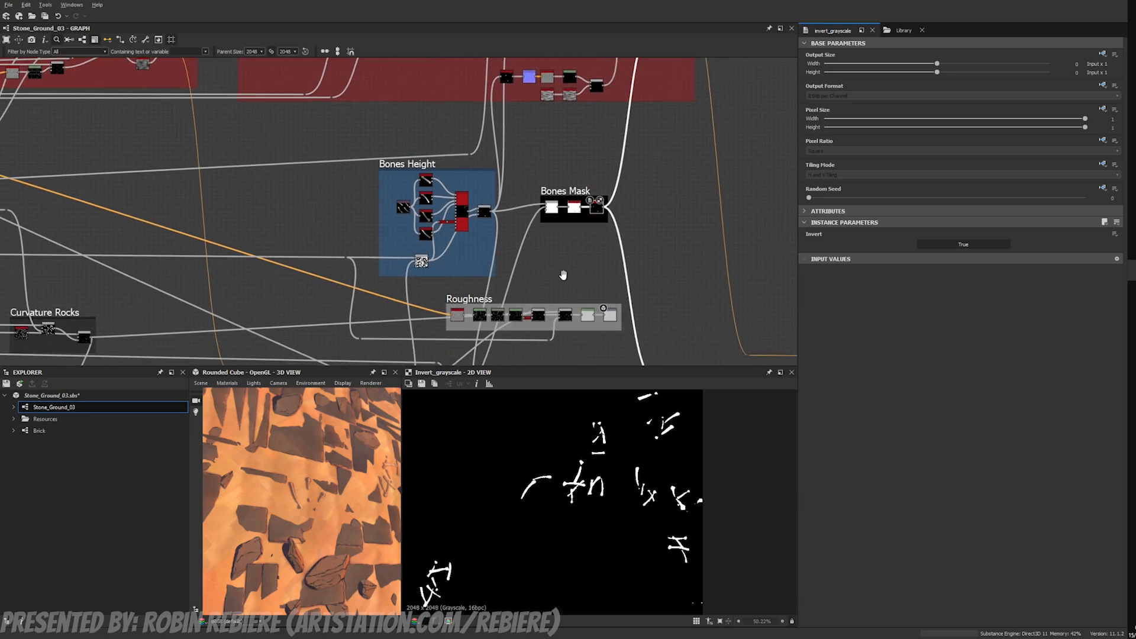
# Step: Return to the Bones Height frame and preview its source bitmap
pyautogui.moveTo(563, 273); pyautogui.dragTo(575, 284, button='middle')
pyautogui.scroll(3, 496, 249)
pyautogui.doubleClick(358, 195)
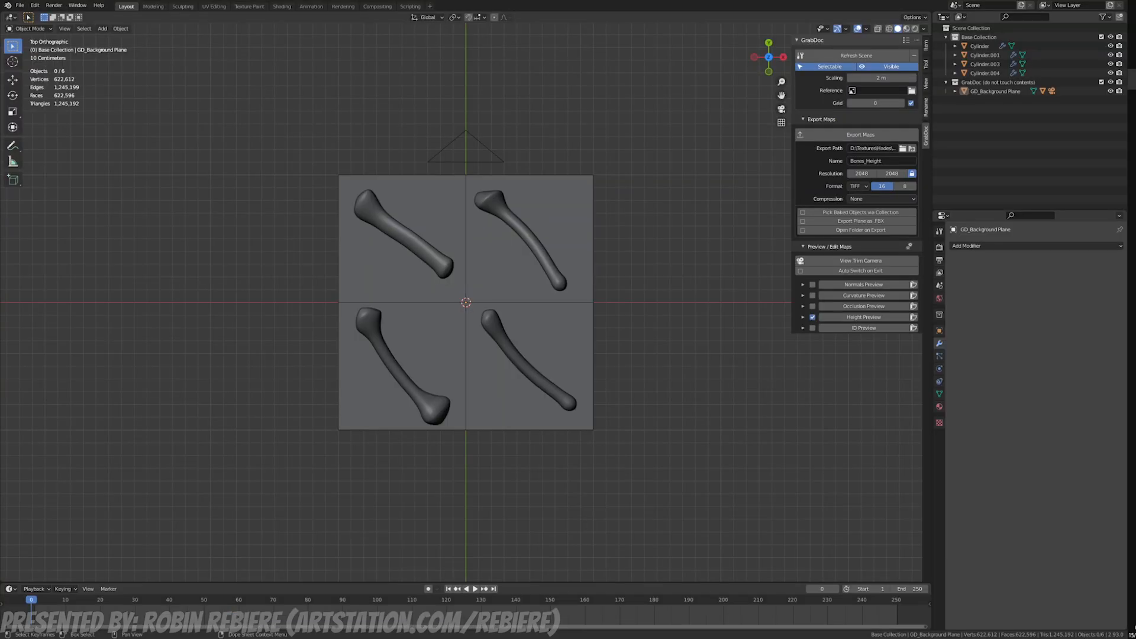
# Step: Switch to the browser to view the GrabDoc add-on's Gumroad page, and return to the bone models in Blender
pyautogui.moveTo(112, 638); pyautogui.dragTo(388, 2)
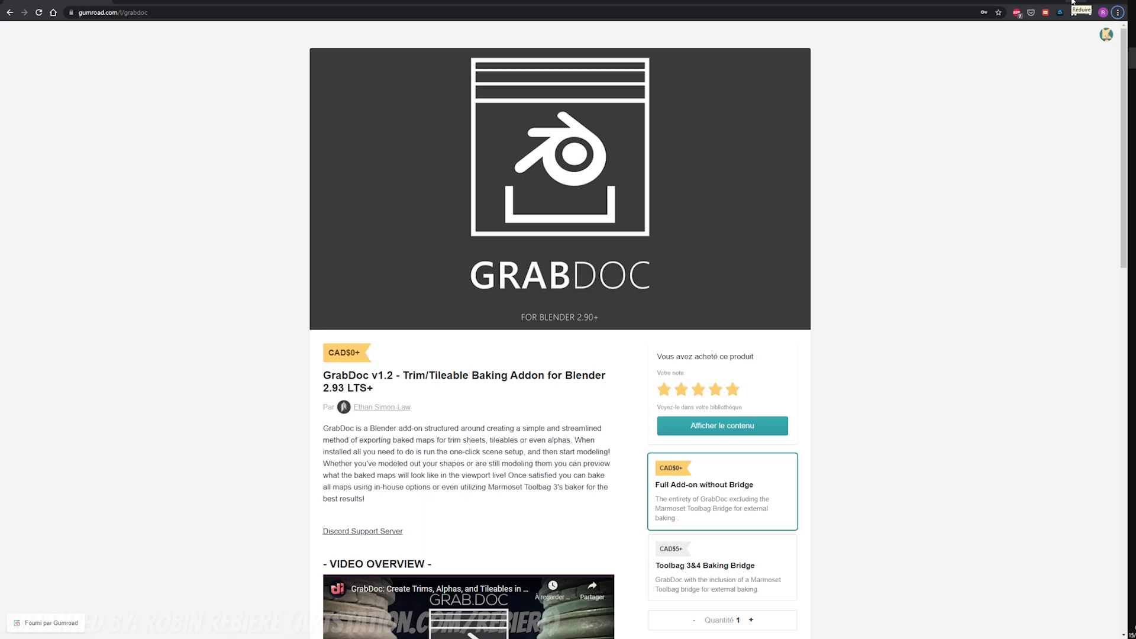
pyautogui.click(1072, 2)
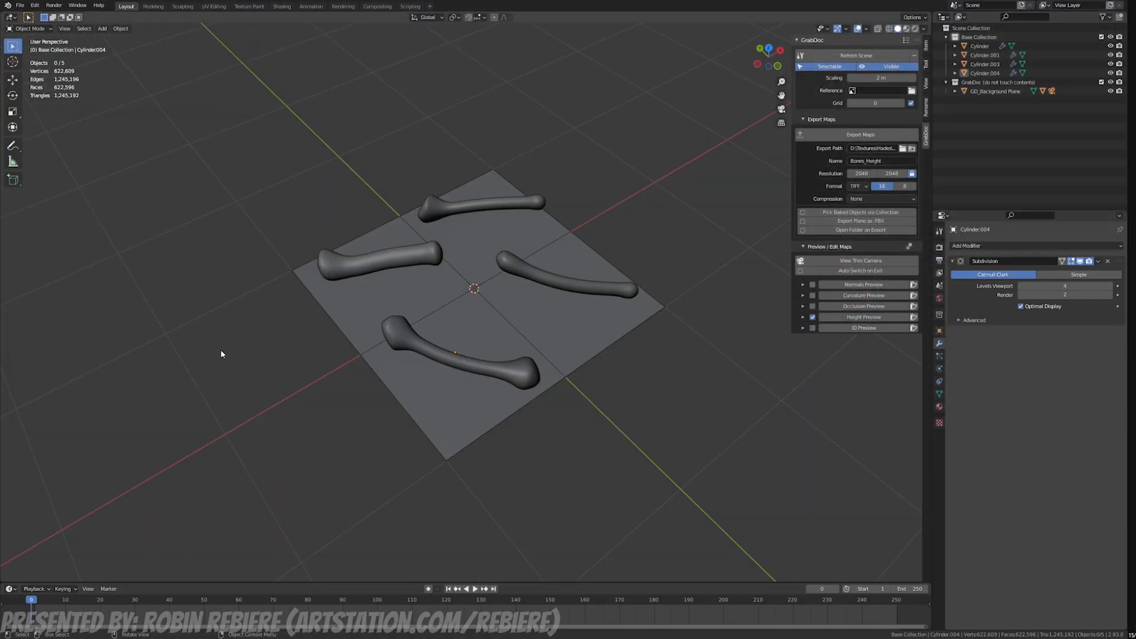
pyautogui.moveTo(327, 356); pyautogui.dragTo(294, 324, button='middle')
pyautogui.scroll(4, 428, 281)
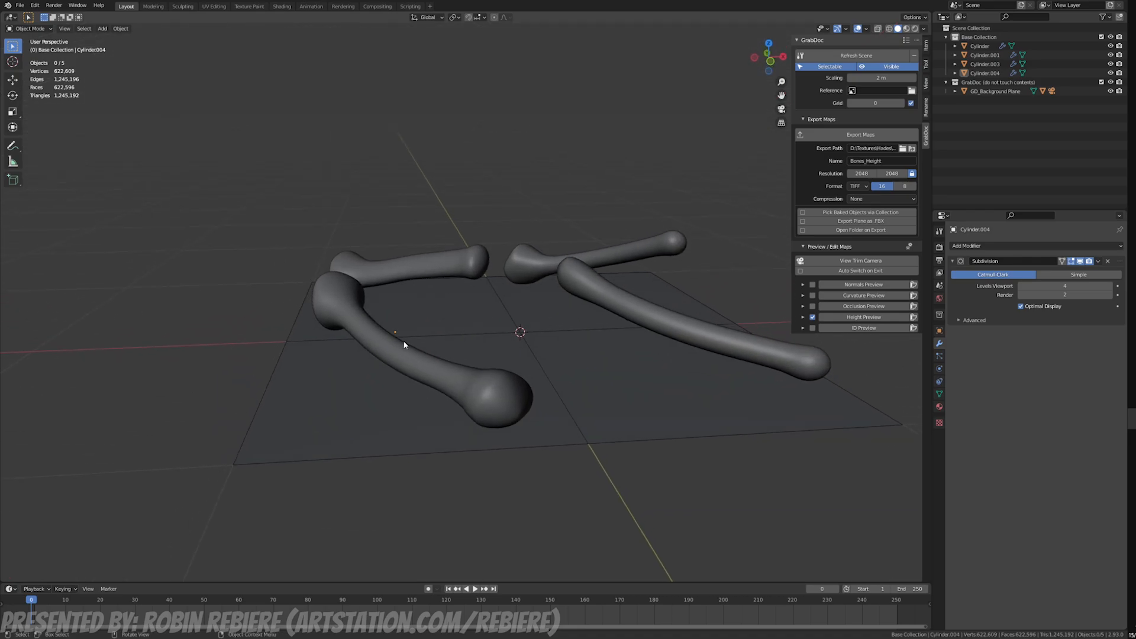
# Step: Enter Edit Mode on the Cylinder.004 bone and select an edge loop around its shaft
pyautogui.click(378, 352)
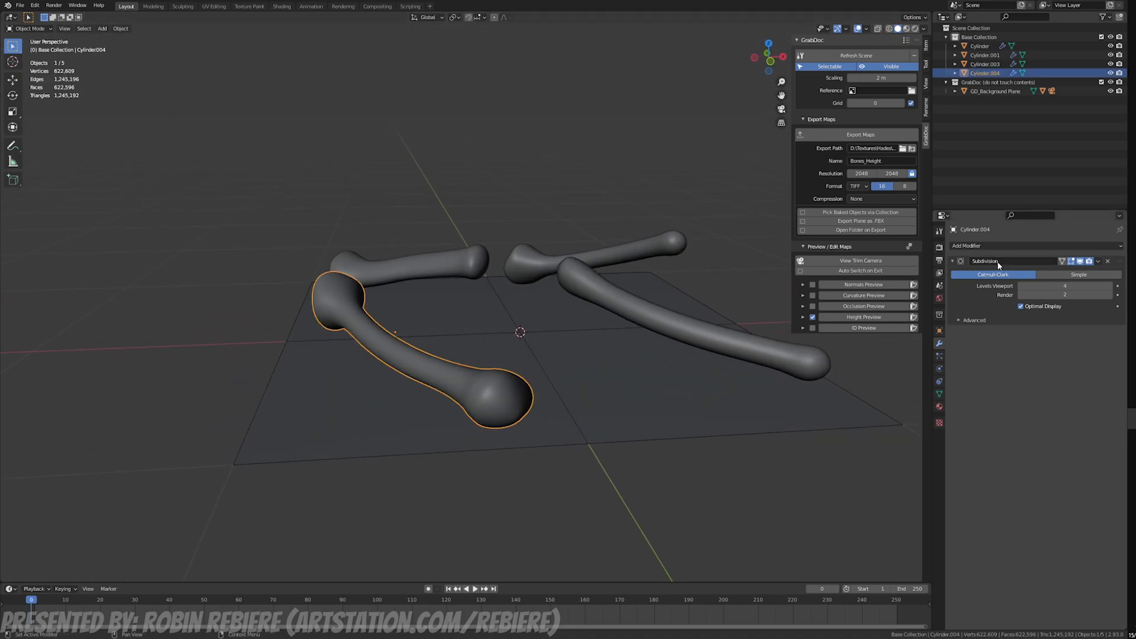
pyautogui.hotkey('ctrl', 'Tab')
pyautogui.click(404, 353)
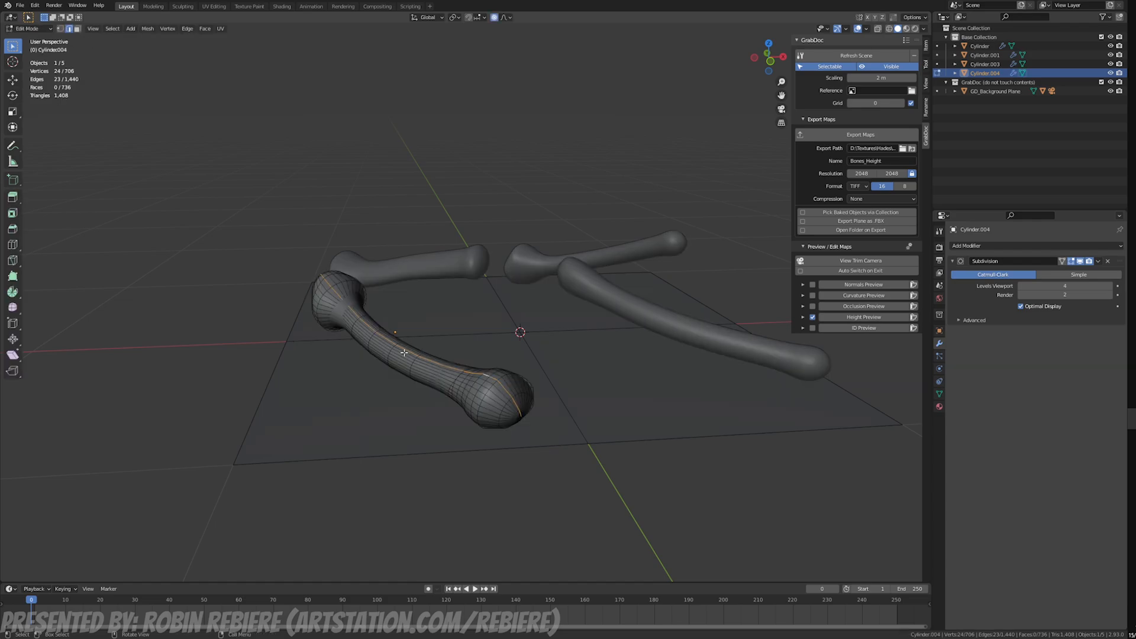
pyautogui.scroll(3, 411, 364)
pyautogui.keyDown('alt'); pyautogui.click(305, 482); pyautogui.keyUp('alt')
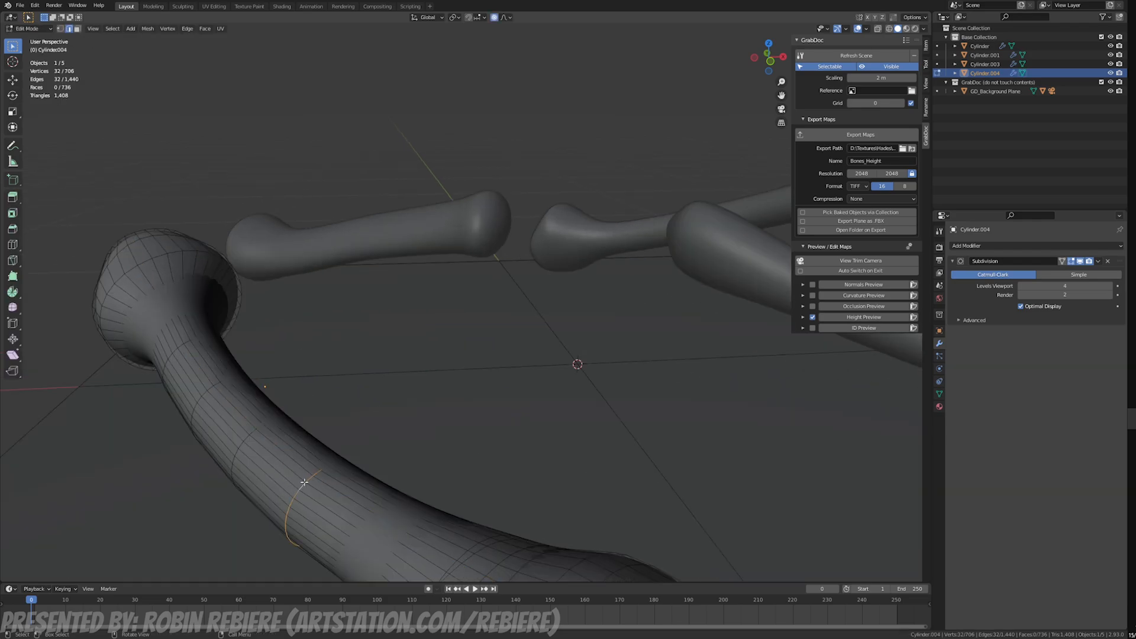
# Step: Try to bend the bone by moving the selected edge loop with proportional editing, and return to Object Mode
pyautogui.scroll(-5, 406, 179)
pyautogui.press('g')
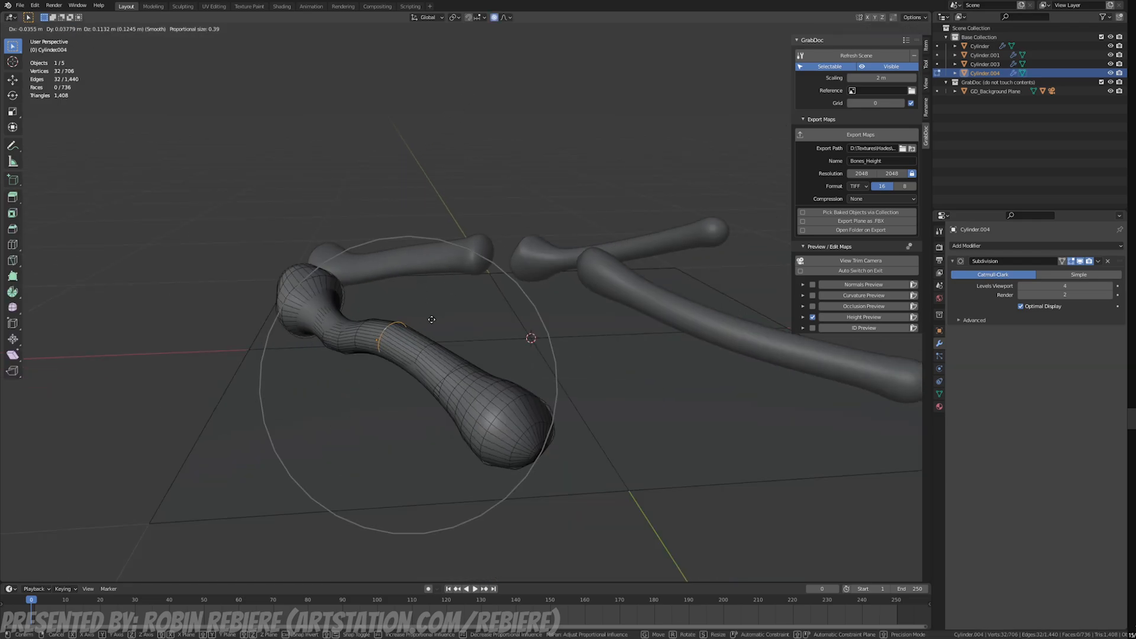
pyautogui.rightClick(458, 277)
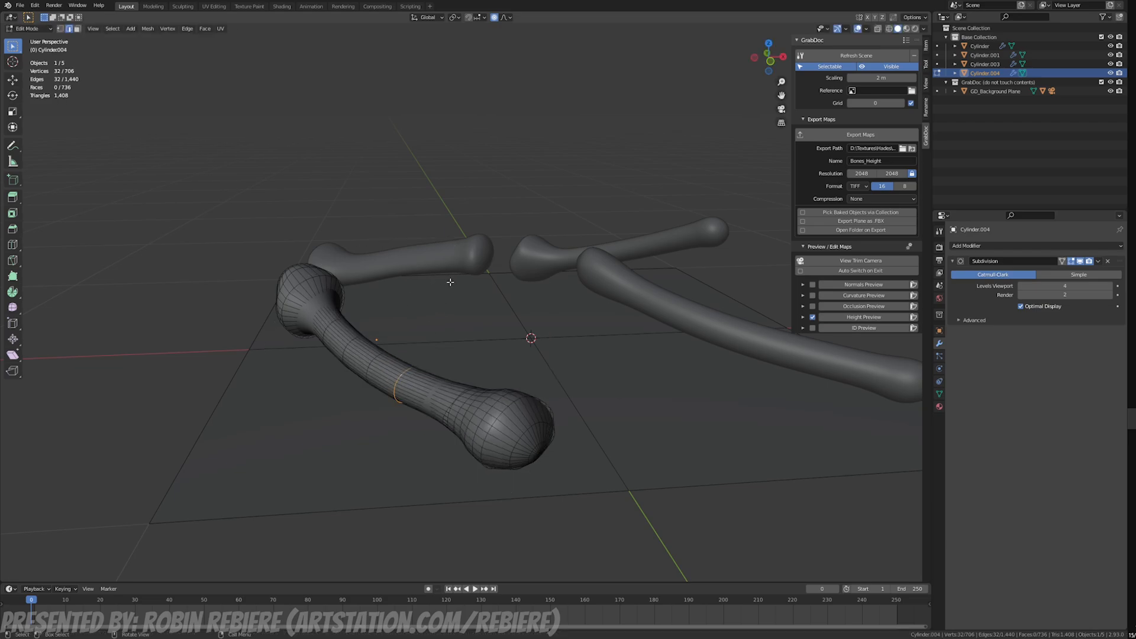
pyautogui.moveTo(366, 342); pyautogui.dragTo(561, 310, button='middle')
pyautogui.press('Tab')
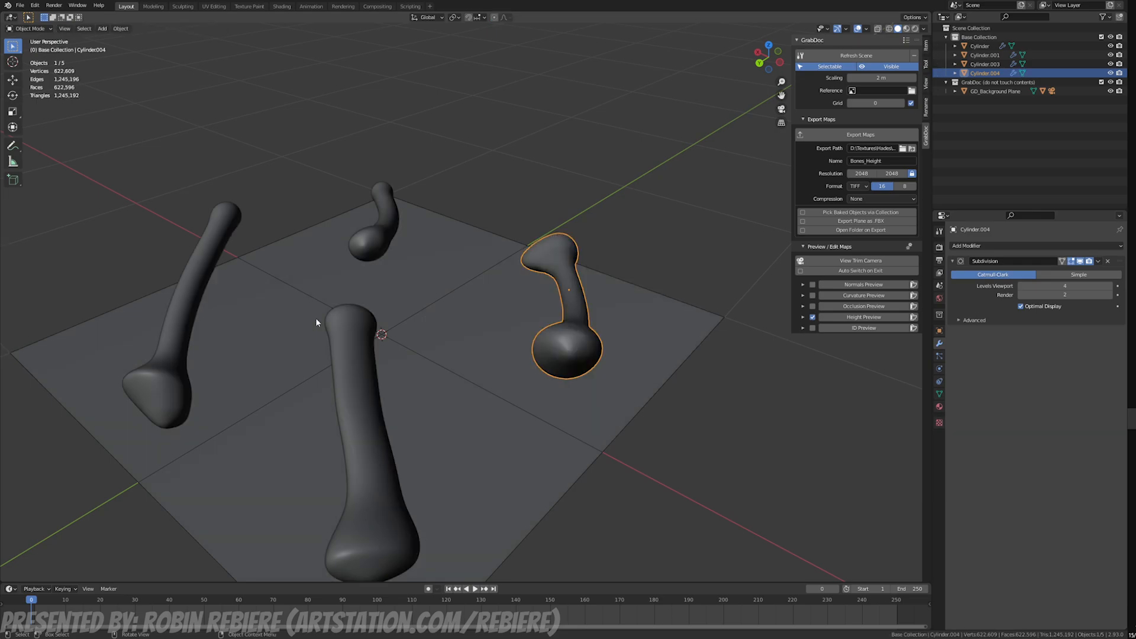
# Step: Apply Shade Smooth to the Cylinder.004 bone
pyautogui.rightClick(604, 359)
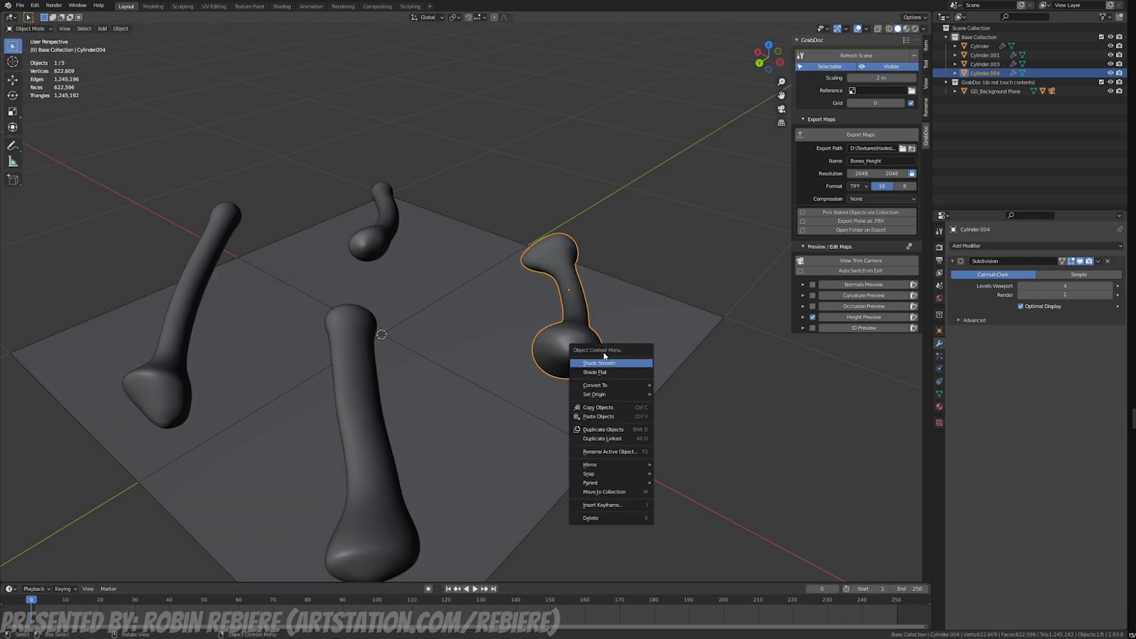
pyautogui.click(604, 361)
pyautogui.click(619, 179)
pyautogui.moveTo(639, 290); pyautogui.dragTo(616, 368, button='middle')
# Step: Try to rotate the Cylinder.004 bone about the Z axis
pyautogui.click(535, 328)
pyautogui.press('r')
pyautogui.press('z')
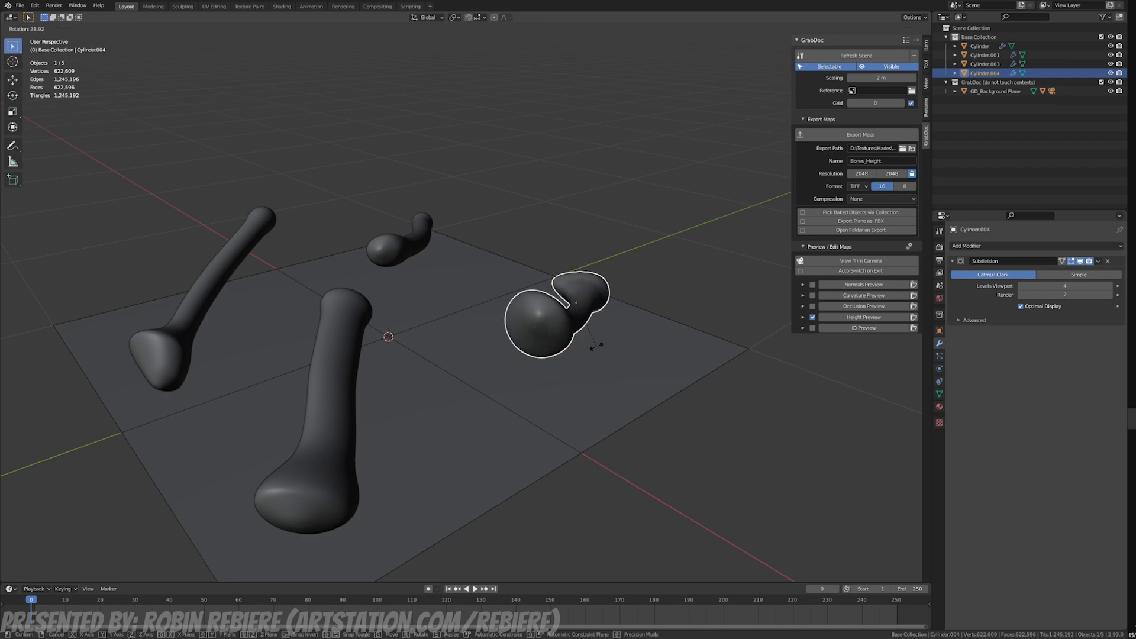
pyautogui.rightClick(633, 260)
# Step: Start GrabDoc's Height Preview of the four bones
pyautogui.moveTo(644, 255); pyautogui.dragTo(613, 249, button='middle')
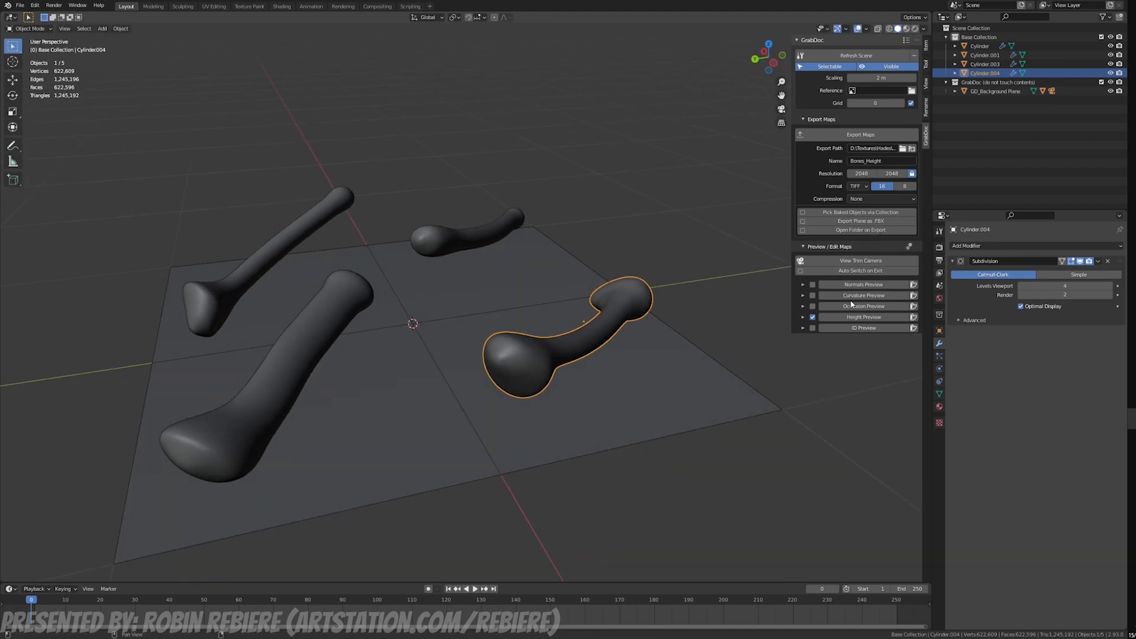
pyautogui.click(847, 318)
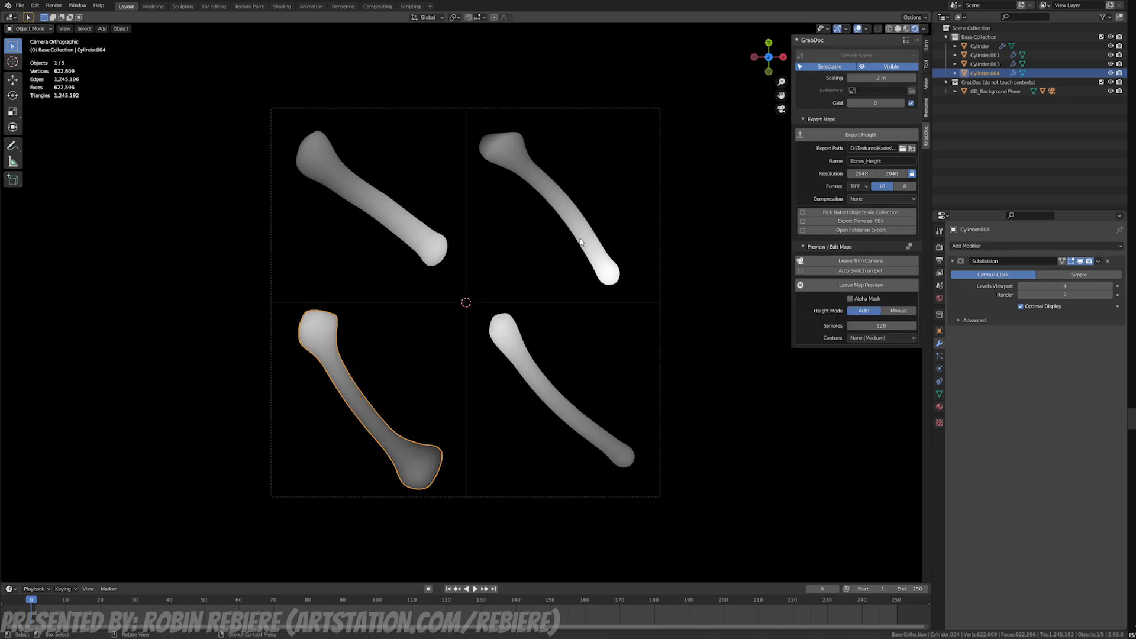
# Step: Rotate the Cylinder.001 bone by 85.5° about the view's Z axis in the height preview
pyautogui.click(521, 161)
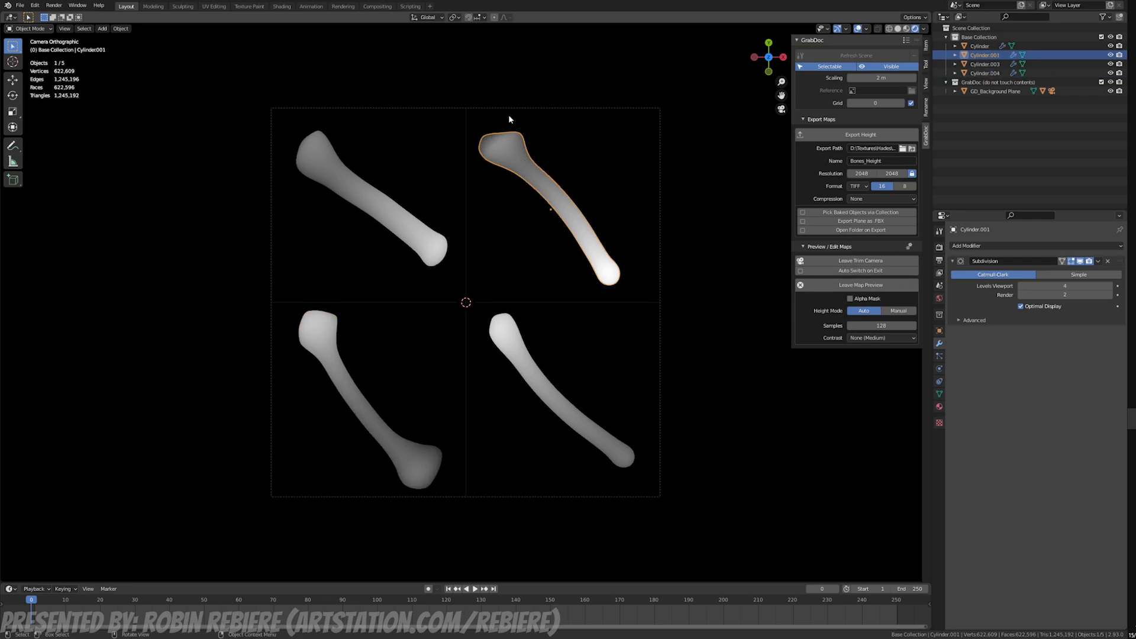
pyautogui.press('r')
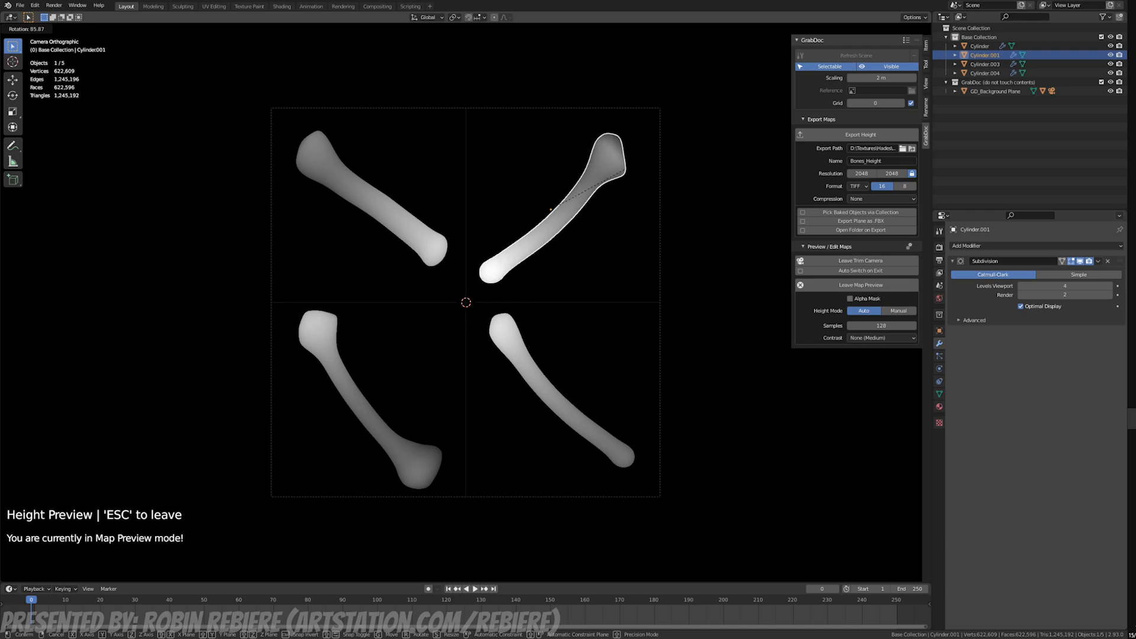
pyautogui.press('Return')
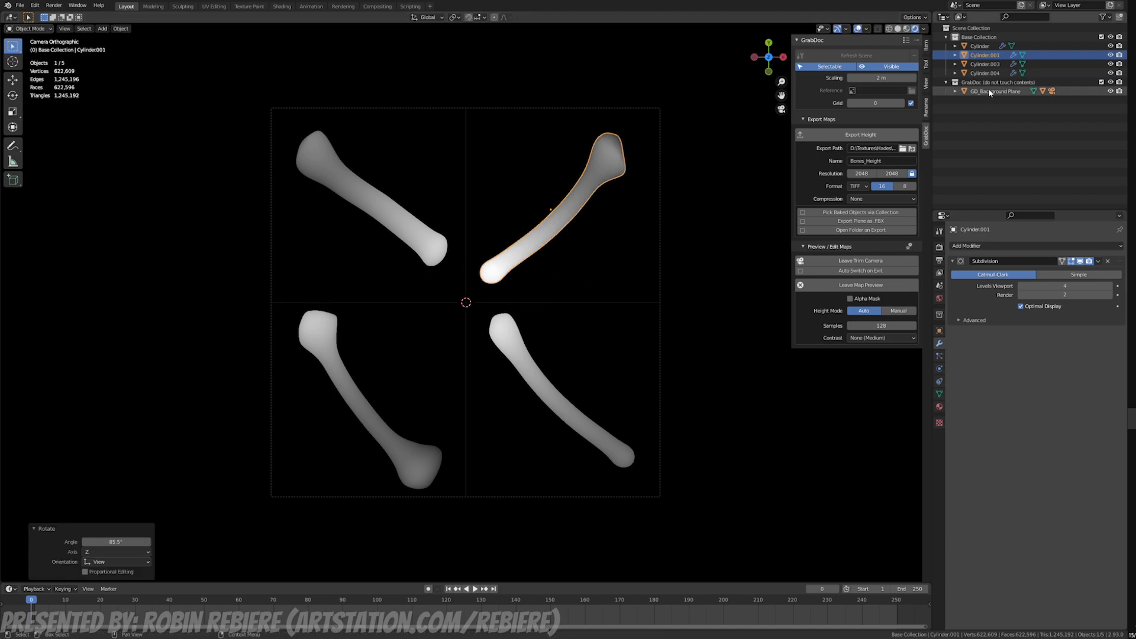
# Step: Export the Bones_Height map with the rotated bone, check the bitmap in Substance Designer, and return to Blender
pyautogui.click(879, 135)
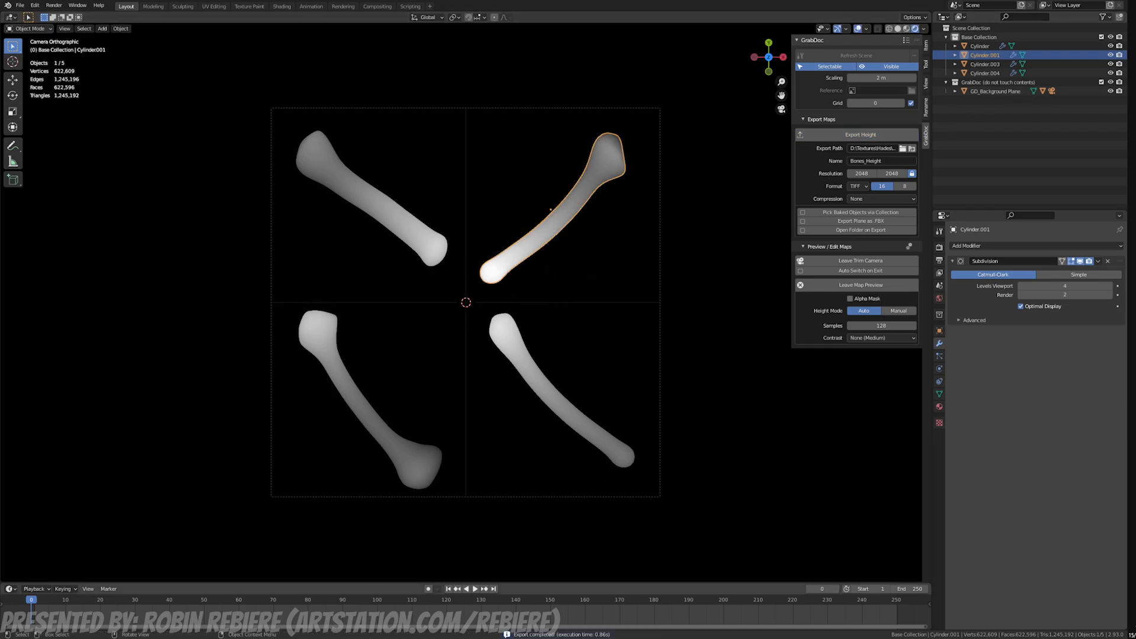
pyautogui.hotkey('alt', 'Tab')
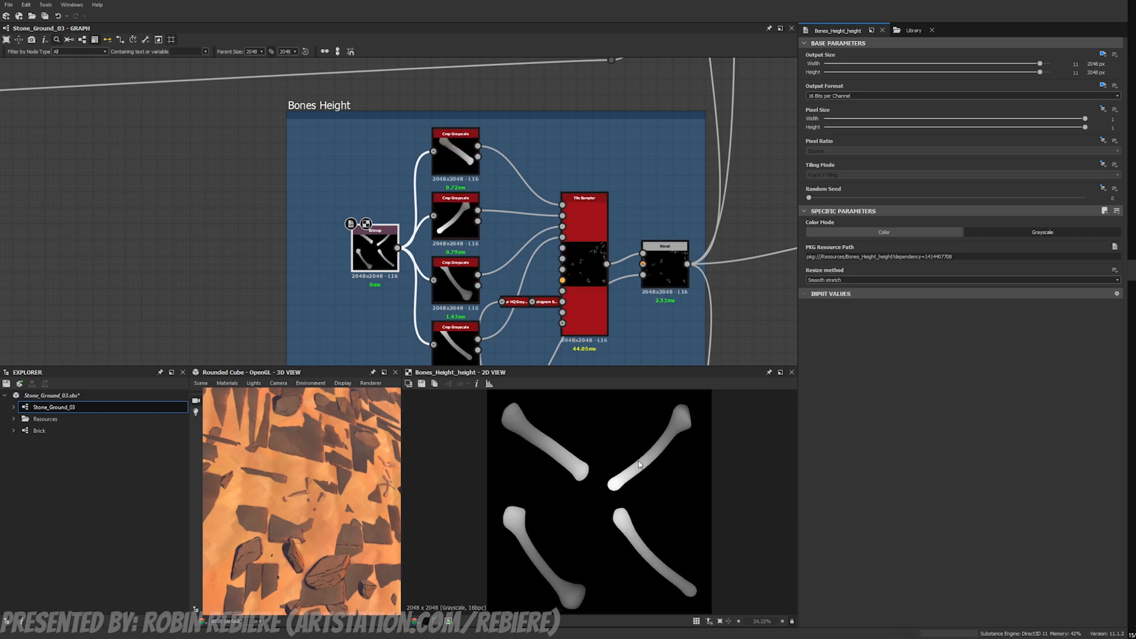
pyautogui.hotkey('alt', 'Tab')
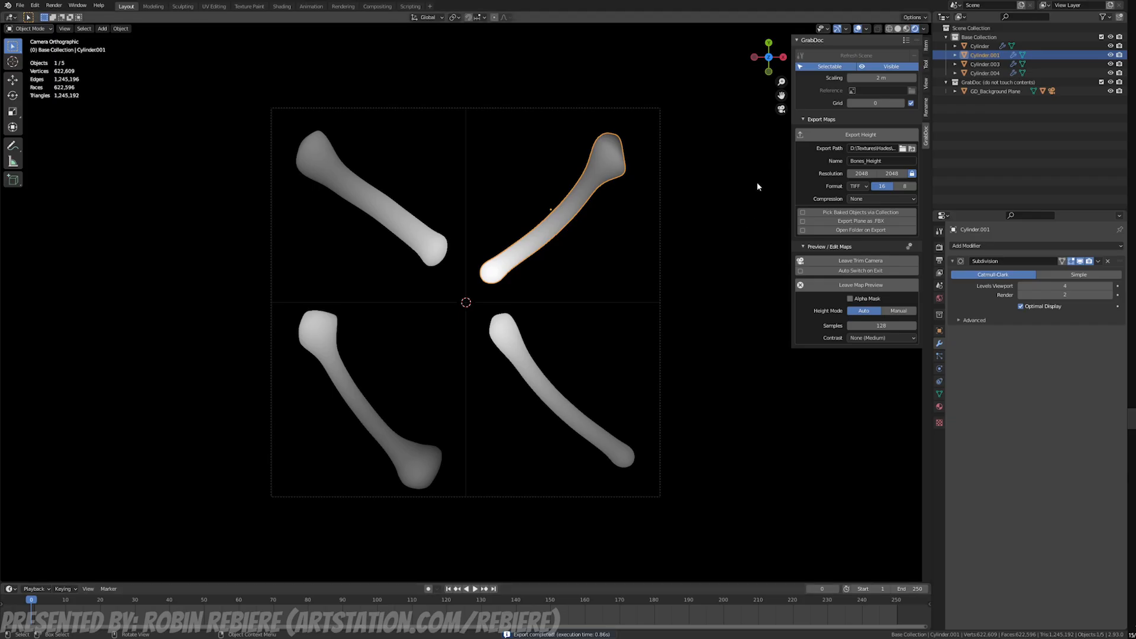
# Step: Undo the last bone rotation, export the height map again and switch to Substance Designer
pyautogui.hotkey('ctrl', 'z')
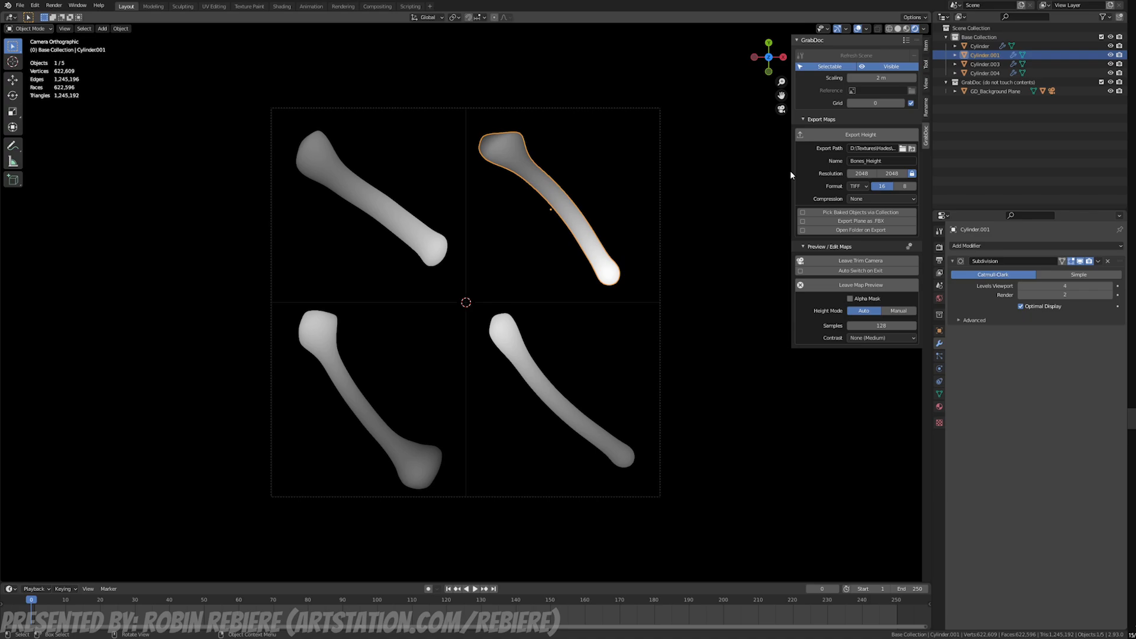
pyautogui.click(852, 136)
pyautogui.hotkey('alt', 'Tab')
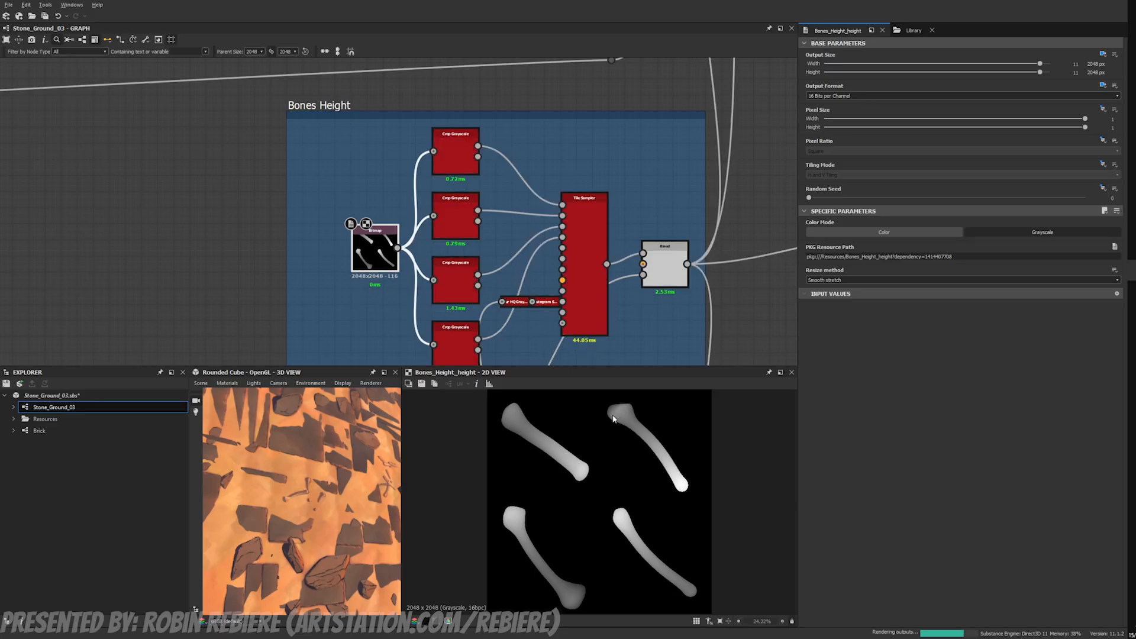
# Step: Examine how the bones bitmap passes through the Bones Height frame into the Bones Mask frame
pyautogui.scroll(-1, 631, 233)
pyautogui.moveTo(630, 233); pyautogui.dragTo(460, 183, button='middle')
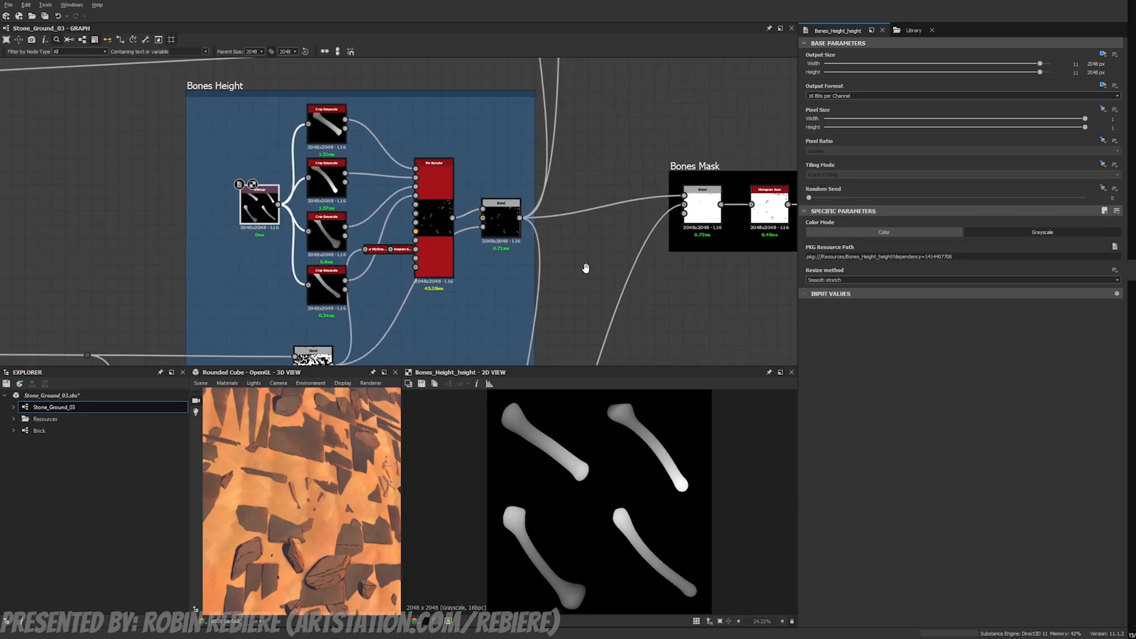
pyautogui.moveTo(585, 268); pyautogui.dragTo(418, 250, button='middle')
pyautogui.scroll(-3, 504, 257)
pyautogui.moveTo(562, 253); pyautogui.dragTo(696, 225, button='middle')
pyautogui.scroll(3, 369, 216)
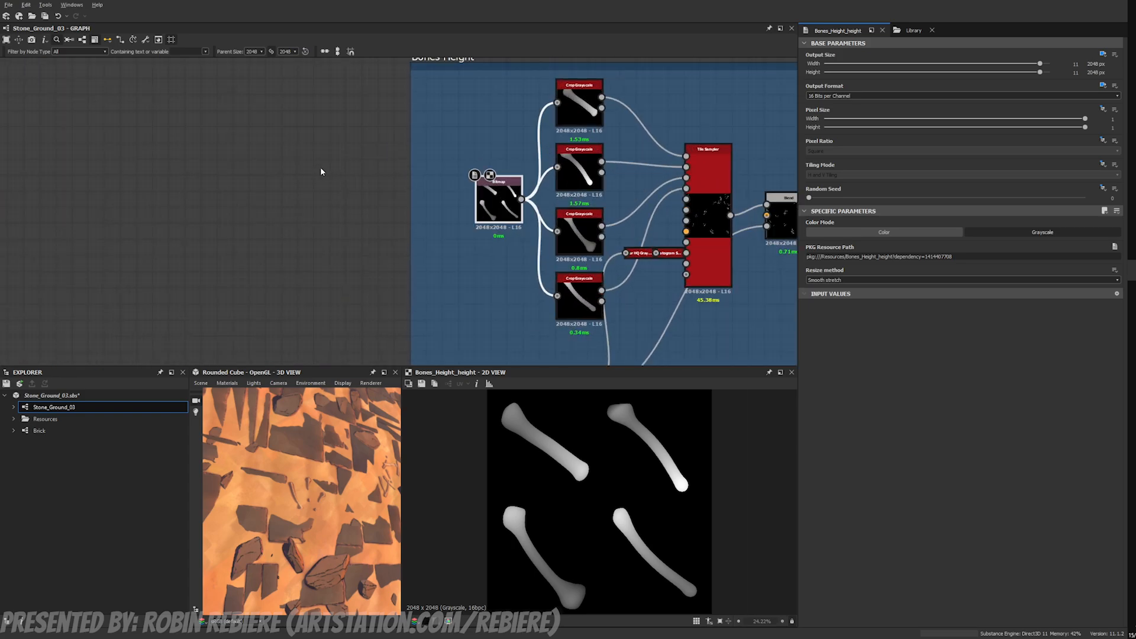
pyautogui.moveTo(459, 106); pyautogui.dragTo(395, 190, button='middle')
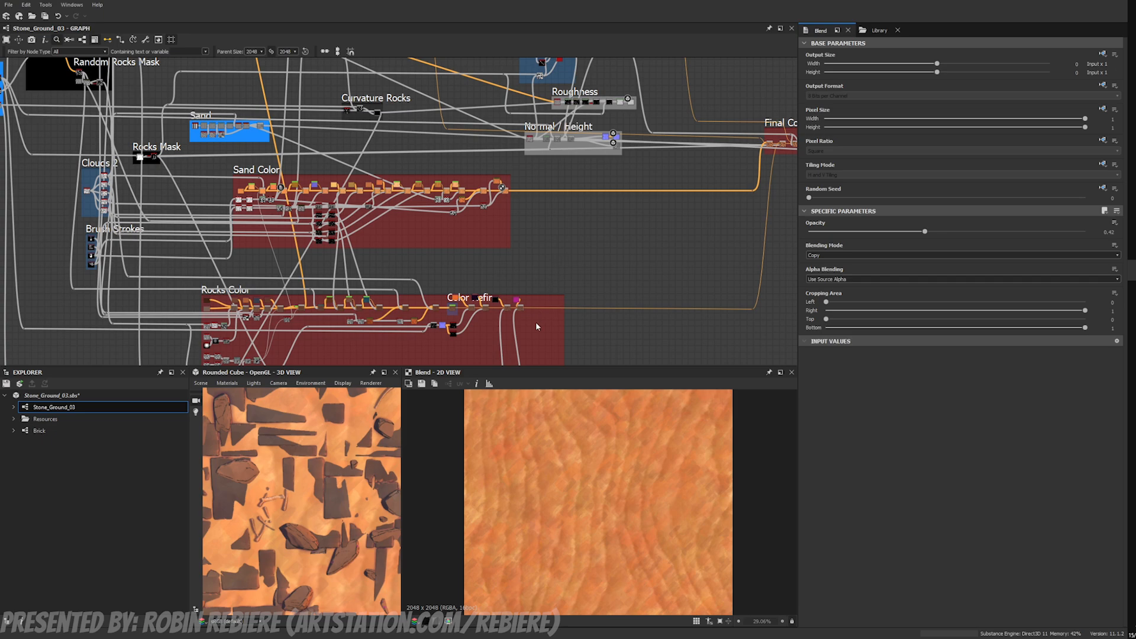
# Step: Examine the Sand Color frame's blend chain and its incoming mask connections
pyautogui.moveTo(300, 263); pyautogui.dragTo(172, 307, button='middle')
pyautogui.scroll(2, 330, 259)
pyautogui.scroll(-4, 263, 245)
pyautogui.moveTo(298, 196); pyautogui.dragTo(409, 174, button='middle')
pyautogui.scroll(7, 331, 276)
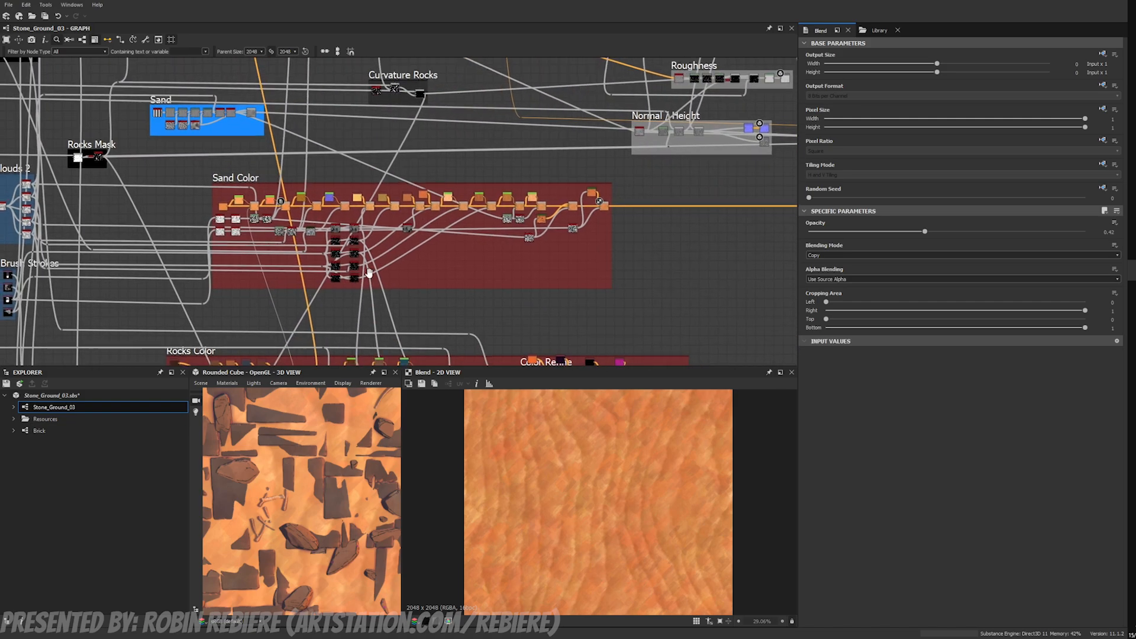
# Step: Follow the Rocks Color chain to the Color Refine node and inspect the sand color preview up close
pyautogui.moveTo(327, 328); pyautogui.dragTo(419, 171, button='middle')
pyautogui.scroll(1, 319, 246)
pyautogui.moveTo(375, 244); pyautogui.dragTo(188, 232, button='middle')
pyautogui.scroll(-3, 560, 465)
pyautogui.scroll(2, 595, 480)
pyautogui.scroll(2, 595, 480)
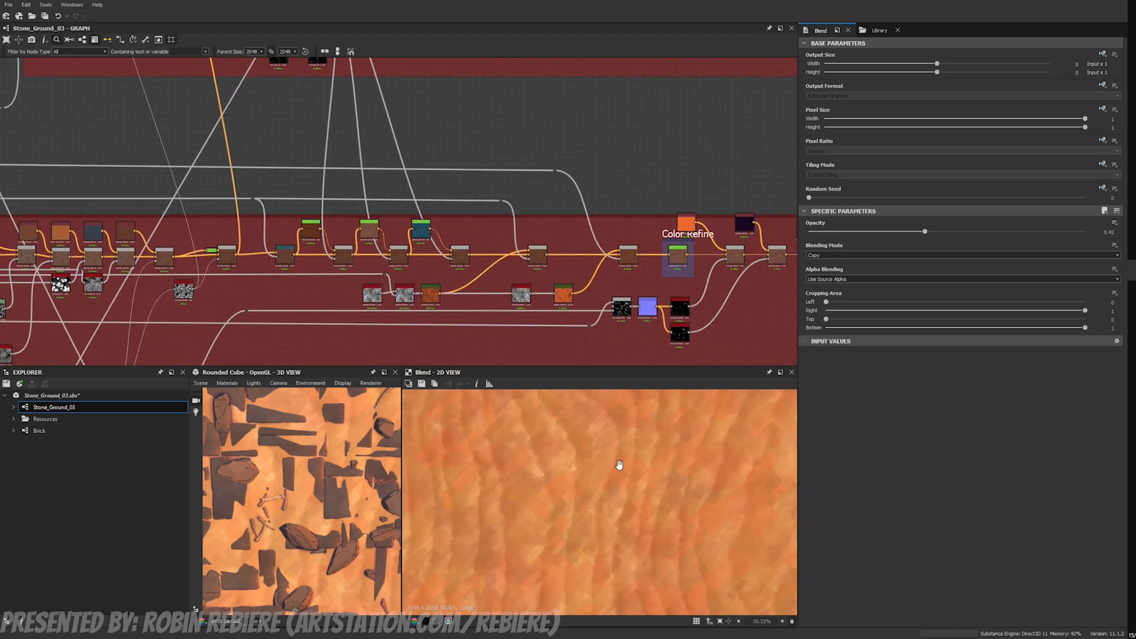
pyautogui.scroll(-2, 593, 488)
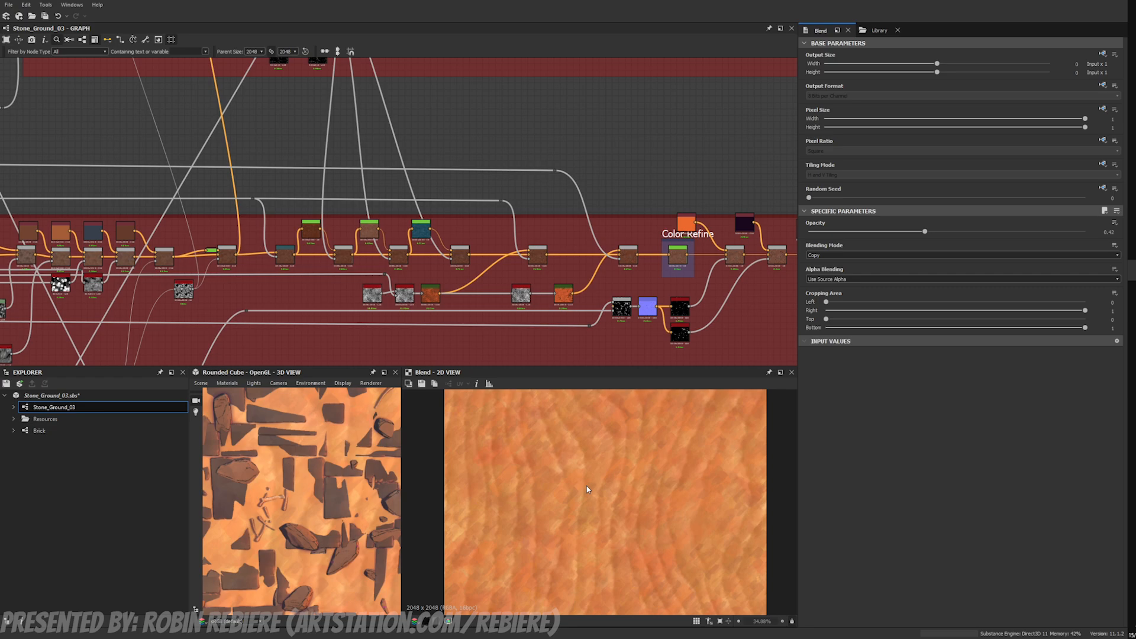
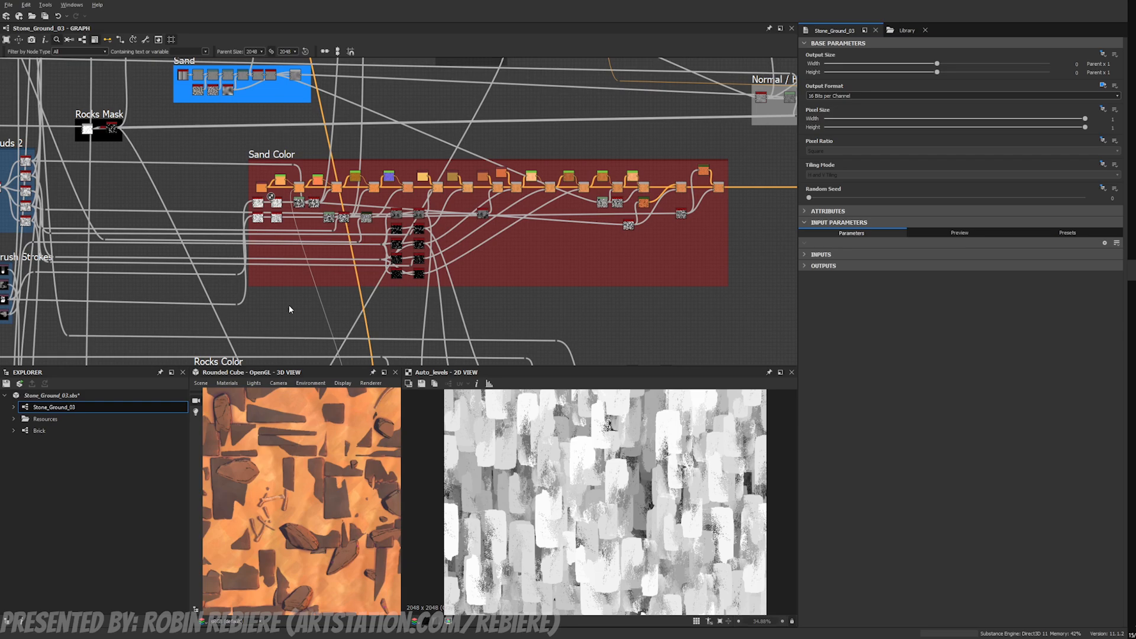
# Step: Trace the Sand Color frame's inputs back to the Clouds 2 and Brush Strokes frames
pyautogui.scroll(2, 289, 304)
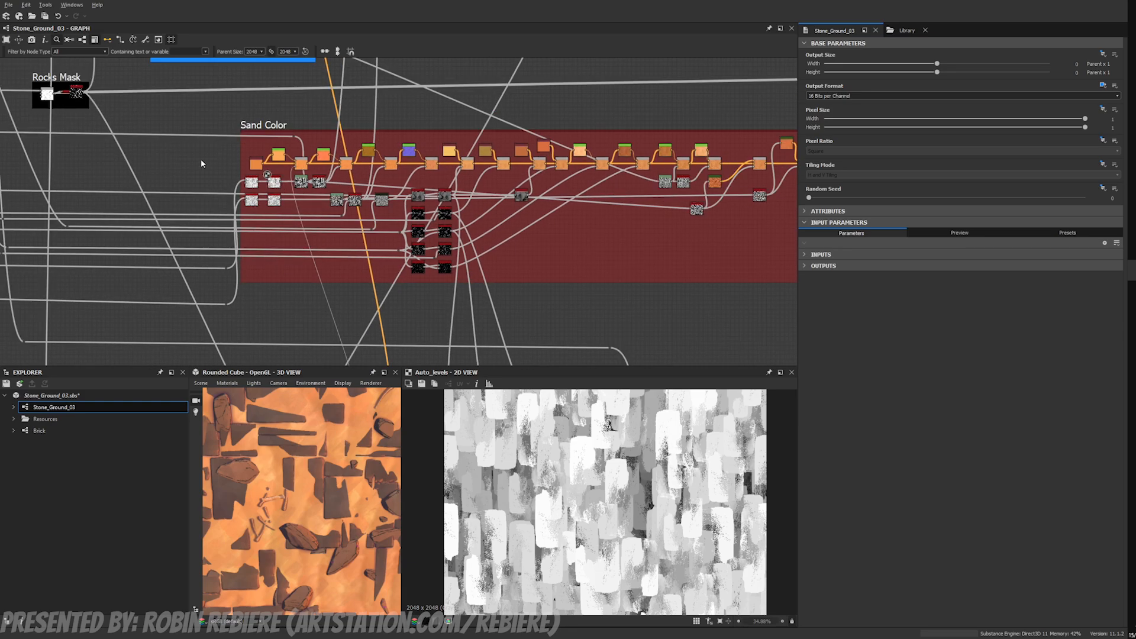
pyautogui.moveTo(219, 154); pyautogui.dragTo(377, 158, button='middle')
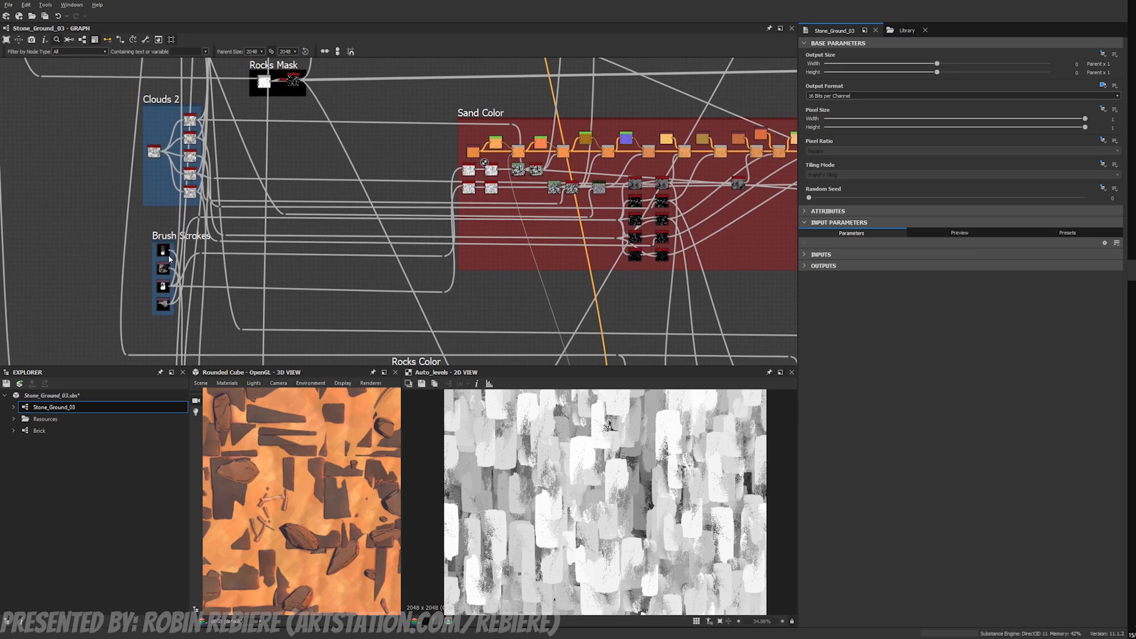
pyautogui.scroll(4, 160, 238)
pyautogui.moveTo(160, 238)
pyautogui.mouseDown(button='middle')
pyautogui.moveTo(152, 268)
pyautogui.moveTo(196, 167)
pyautogui.mouseUp(button='middle')
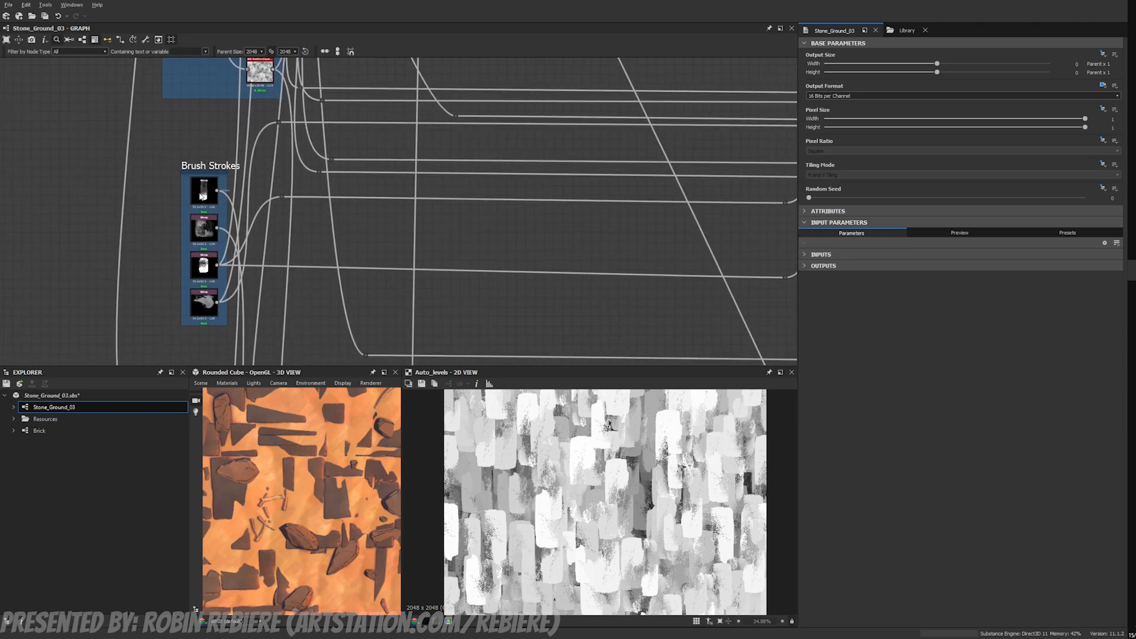
# Step: Preview the lower three grayscale bitmaps in the Brush Strokes frame
pyautogui.doubleClick(202, 231)
pyautogui.doubleClick(203, 265)
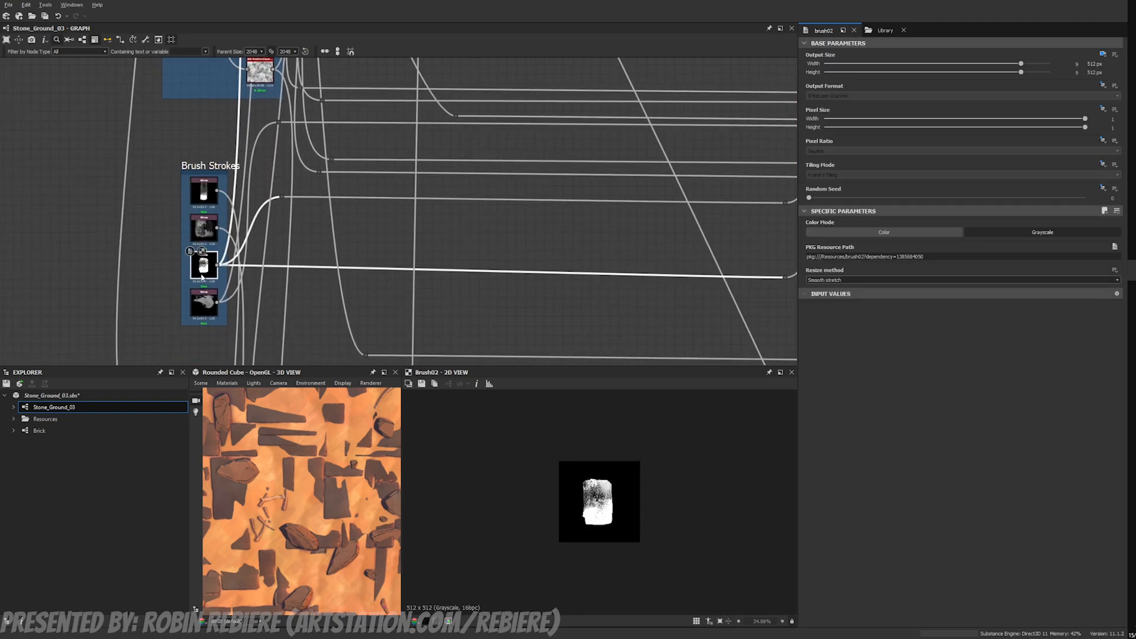
pyautogui.doubleClick(204, 302)
# Step: Follow the brush strokes into the Sand Color frame and inspect its upper Auto Levels and Tile Generator nodes
pyautogui.scroll(-3, 216, 254)
pyautogui.moveTo(258, 258); pyautogui.dragTo(146, 238, button='middle')
pyautogui.scroll(4, 471, 192)
pyautogui.moveTo(468, 100); pyautogui.dragTo(427, 231, button='middle')
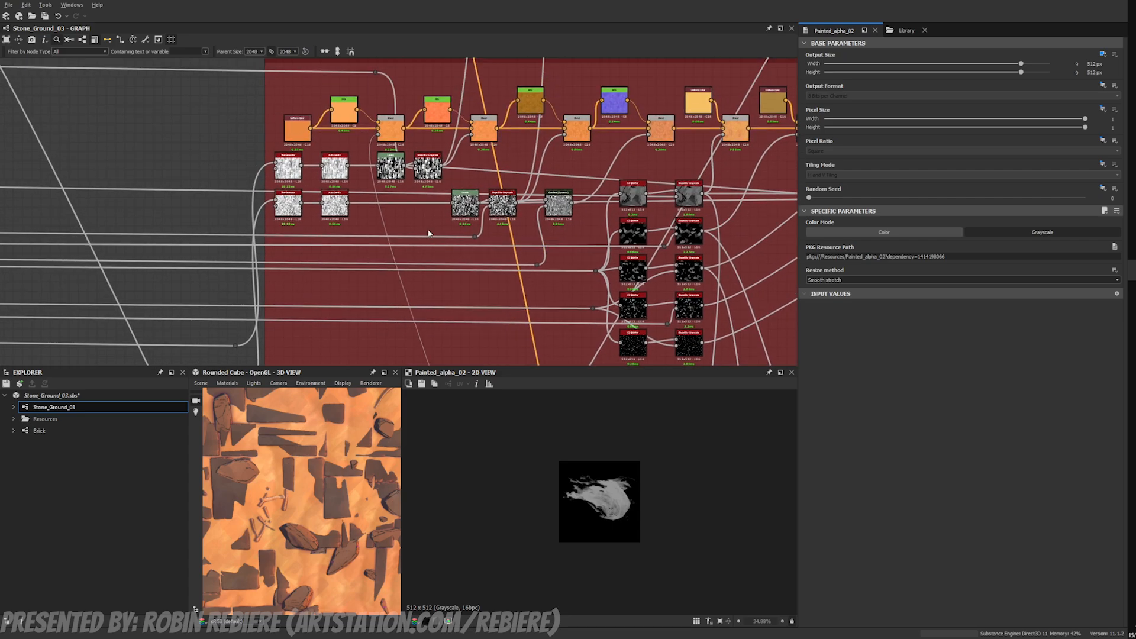
pyautogui.doubleClick(338, 166)
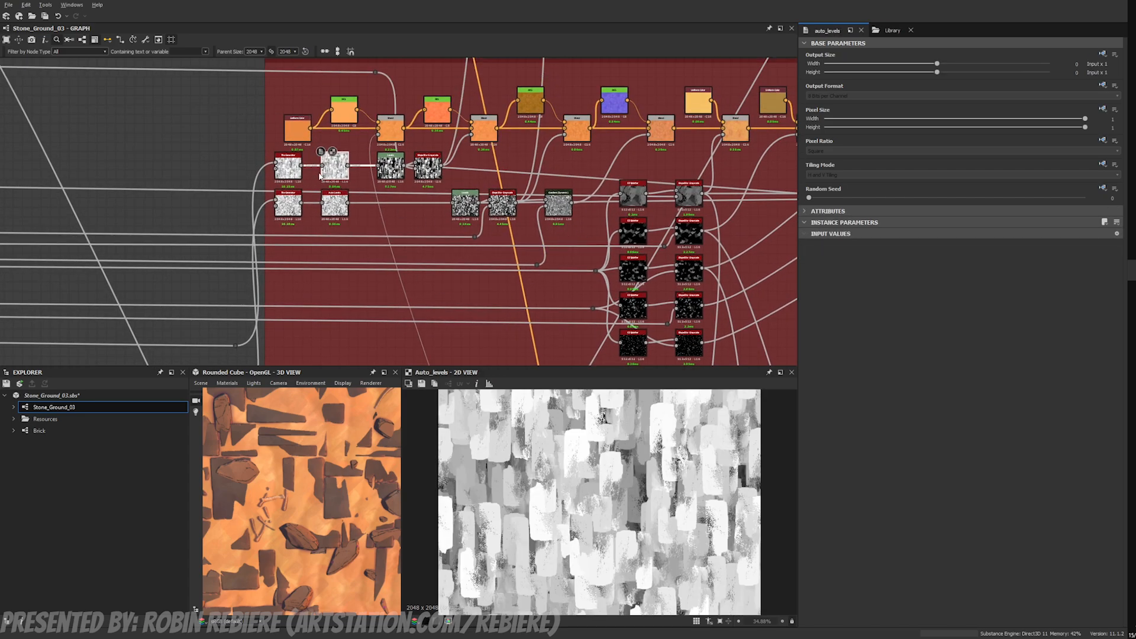
pyautogui.doubleClick(288, 168)
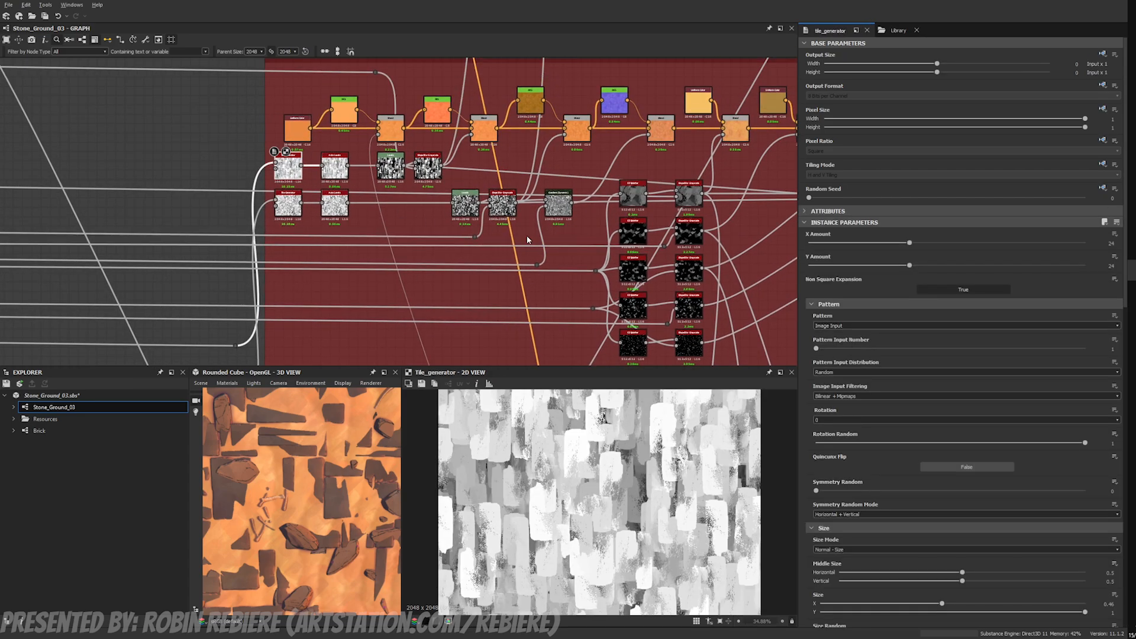
# Step: Compare the first and fourth blend stages of the Sand Color chain, examining the painted strokes up close
pyautogui.scroll(1, 372, 148)
pyautogui.moveTo(391, 134); pyautogui.dragTo(369, 165, button='middle')
pyautogui.doubleClick(369, 168)
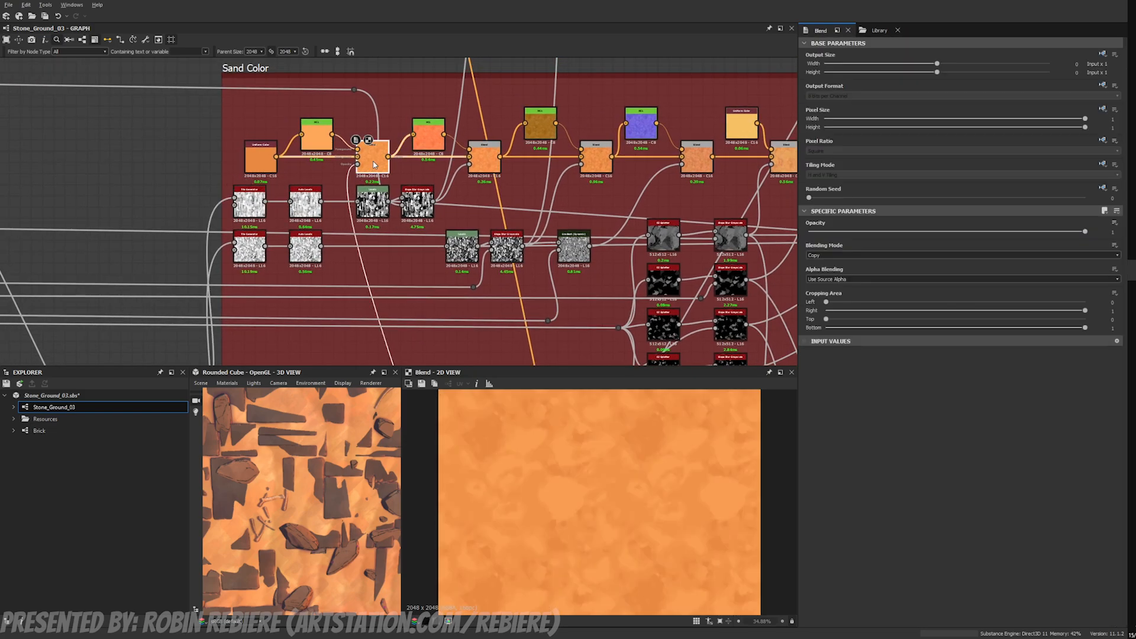
pyautogui.doubleClick(597, 159)
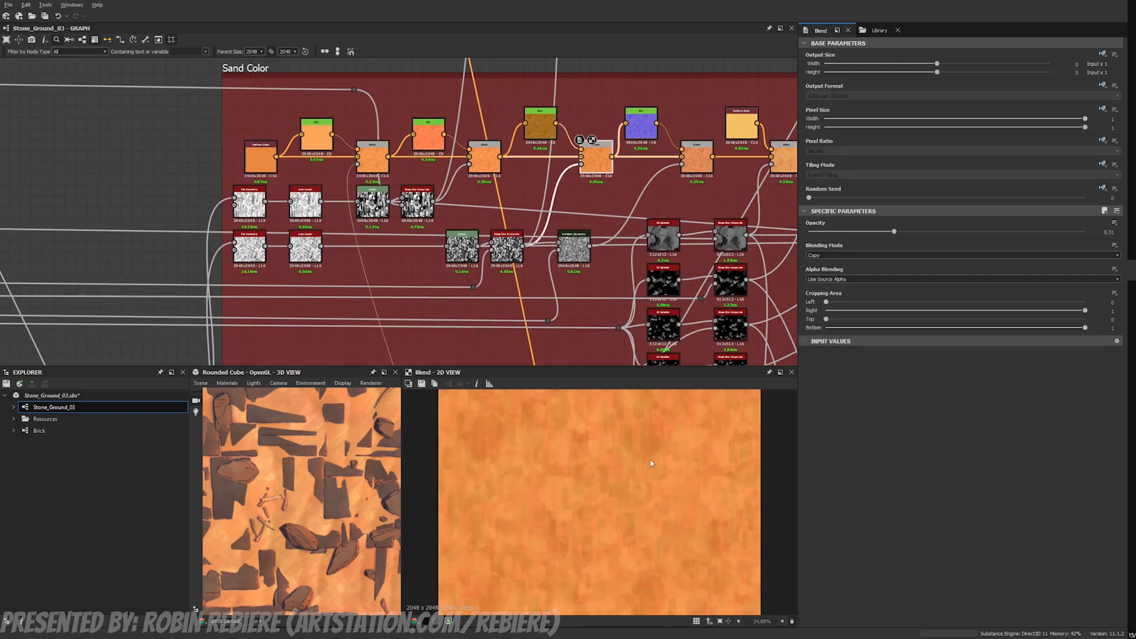
pyautogui.scroll(5, 651, 462)
pyautogui.scroll(-3, 489, 446)
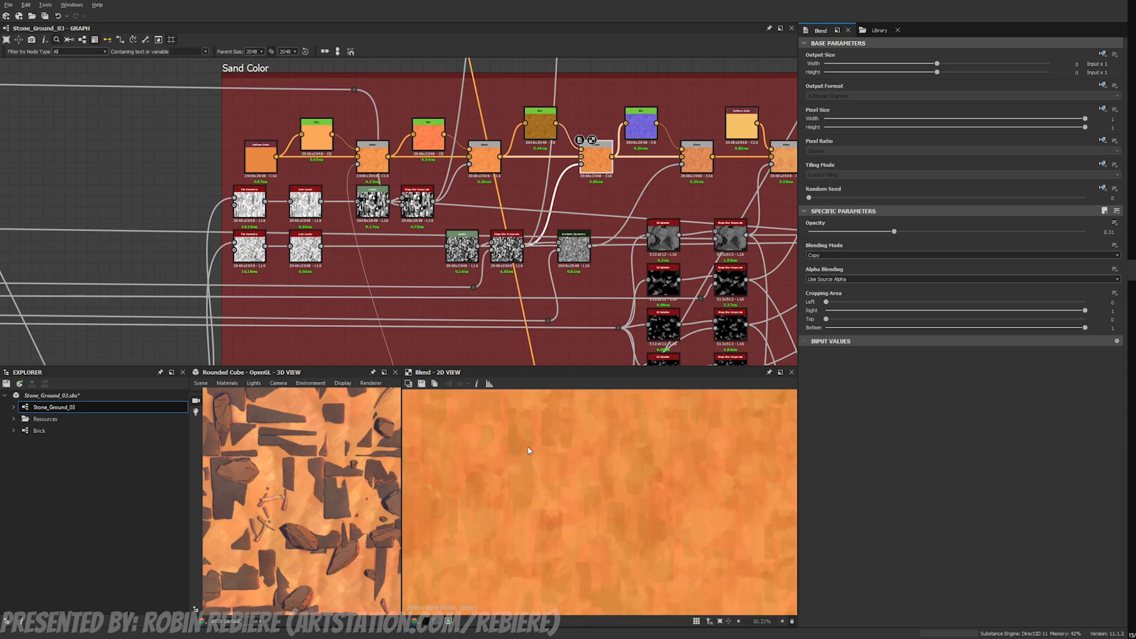
# Step: Inspect the first EZSplatter node in the Sand Color frame and the Slope Blur Grayscale node it feeds
pyautogui.moveTo(399, 243); pyautogui.dragTo(212, 220, button='middle')
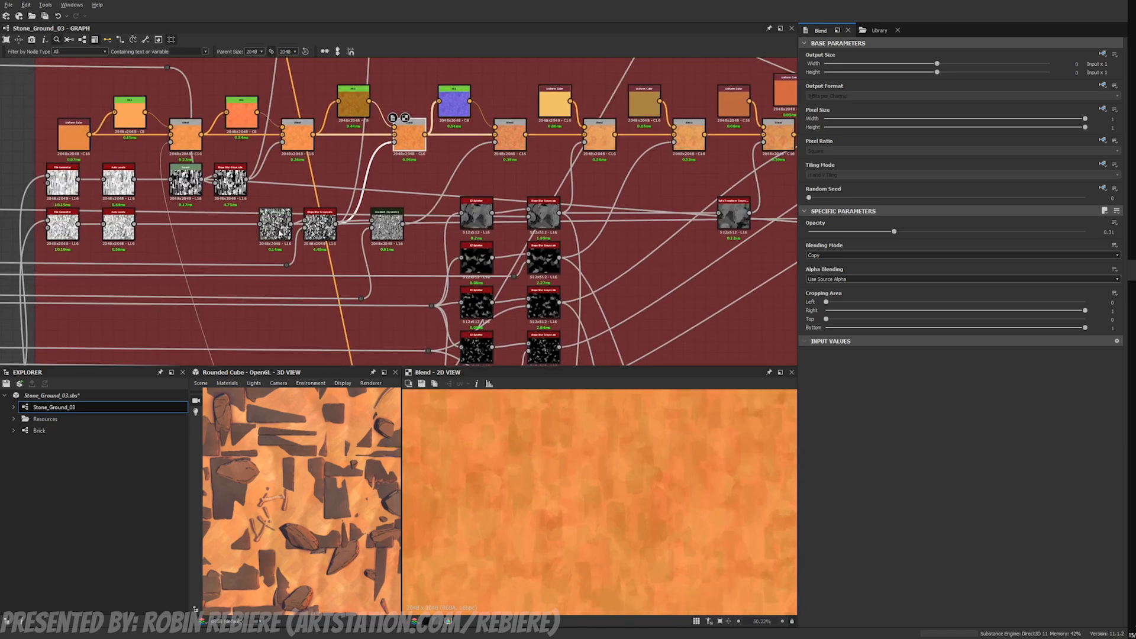
pyautogui.click(477, 213)
pyautogui.scroll(3, 584, 514)
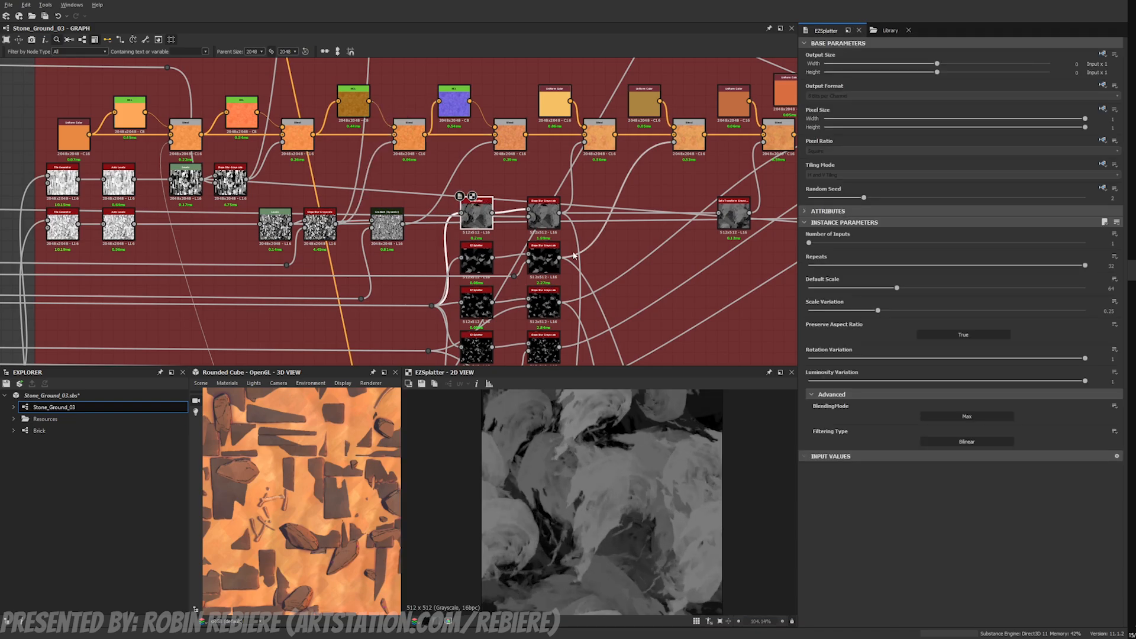
pyautogui.click(544, 214)
pyautogui.scroll(3, 610, 458)
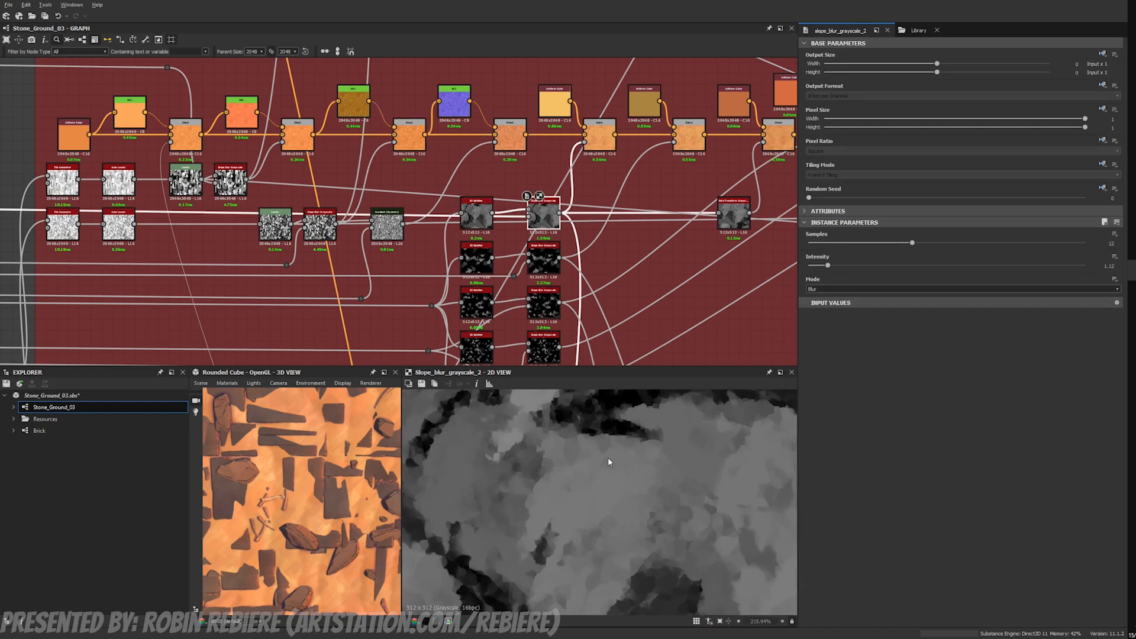
pyautogui.scroll(-5, 92, 226)
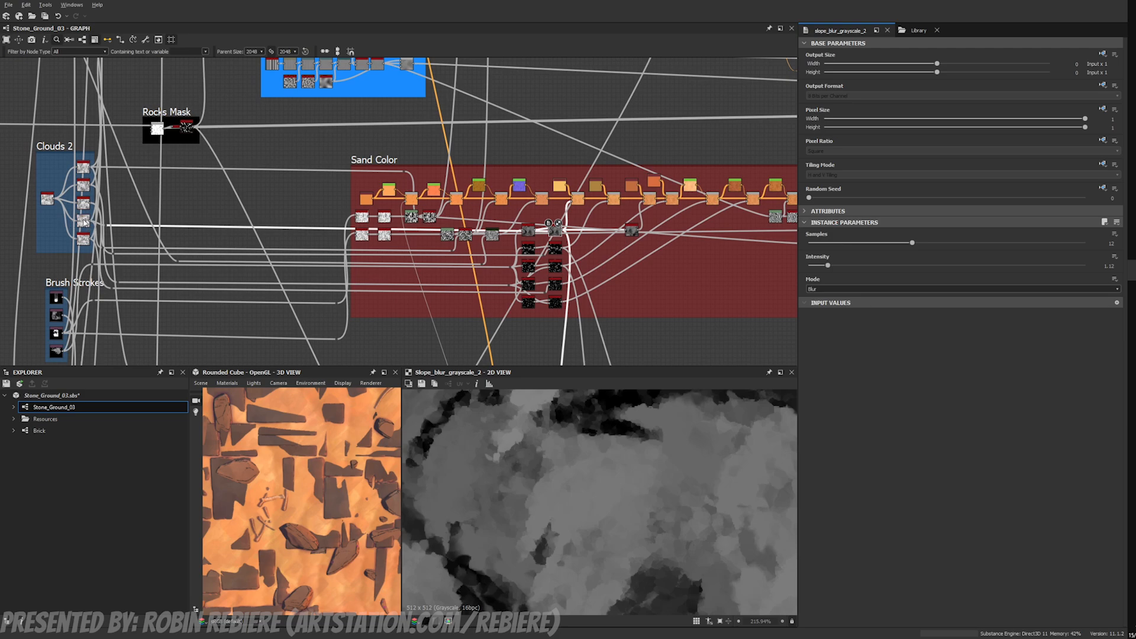
# Step: Trace the Slope Blur Grayscale node's Clouds 2 input and examine its painterly edges up close
pyautogui.click(555, 230)
pyautogui.scroll(3, 555, 260)
pyautogui.doubleClick(557, 189)
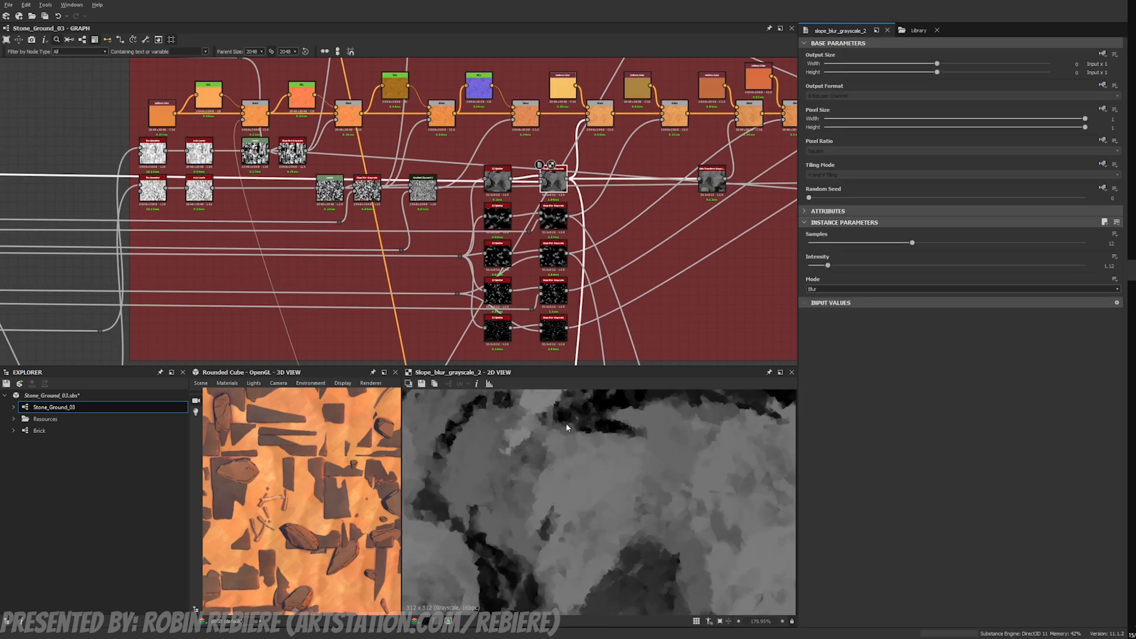
pyautogui.scroll(-5, 550, 473)
pyautogui.scroll(5, 541, 501)
pyautogui.moveTo(548, 466); pyautogui.dragTo(548, 427, button='middle')
pyautogui.moveTo(546, 502); pyautogui.dragTo(545, 445, button='middle')
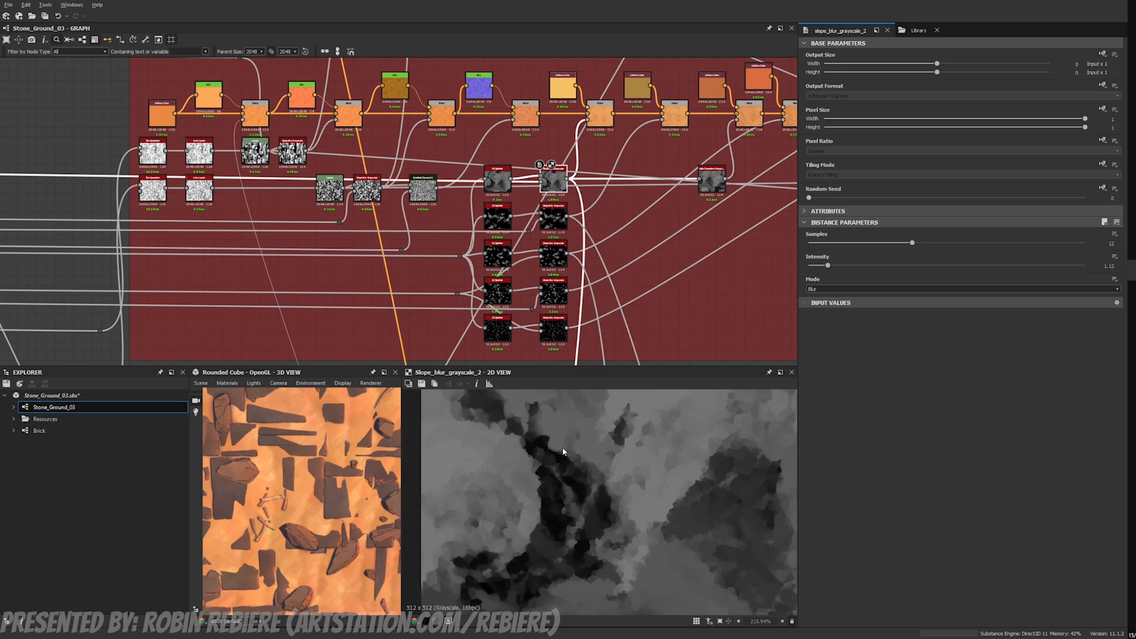
# Step: Survey the Light Mask frame's connections to the color chain above it and return to the Sand Color and Rocks Color frames
pyautogui.scroll(-4, 529, 142)
pyautogui.scroll(2, 529, 138)
pyautogui.moveTo(530, 138); pyautogui.dragTo(408, 213, button='middle')
pyautogui.moveTo(538, 92)
pyautogui.mouseDown(button='middle')
pyautogui.moveTo(433, 148)
pyautogui.moveTo(403, 237)
pyautogui.mouseUp(button='middle')
pyautogui.moveTo(469, 194)
pyautogui.mouseDown(button='middle')
pyautogui.moveTo(441, 272)
pyautogui.moveTo(520, 334)
pyautogui.mouseUp(button='middle')
pyautogui.scroll(3, 316, 219)
pyautogui.moveTo(172, 191); pyautogui.dragTo(395, 238, button='middle')
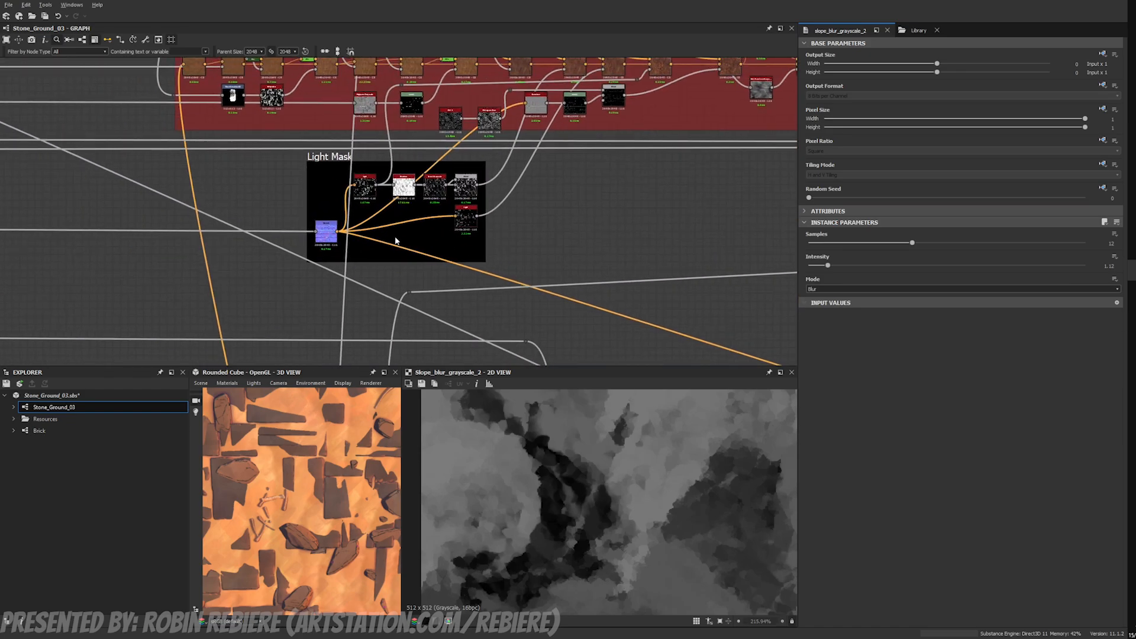
pyautogui.scroll(-3, 454, 258)
pyautogui.moveTo(455, 258); pyautogui.dragTo(308, 189, button='middle')
pyautogui.moveTo(543, 243); pyautogui.dragTo(343, 148, button='middle')
pyautogui.moveTo(578, 207)
pyautogui.mouseDown(button='middle')
pyautogui.moveTo(560, 153)
pyautogui.moveTo(562, 95)
pyautogui.mouseUp(button='middle')
pyautogui.moveTo(450, 296); pyautogui.dragTo(604, 121, button='middle')
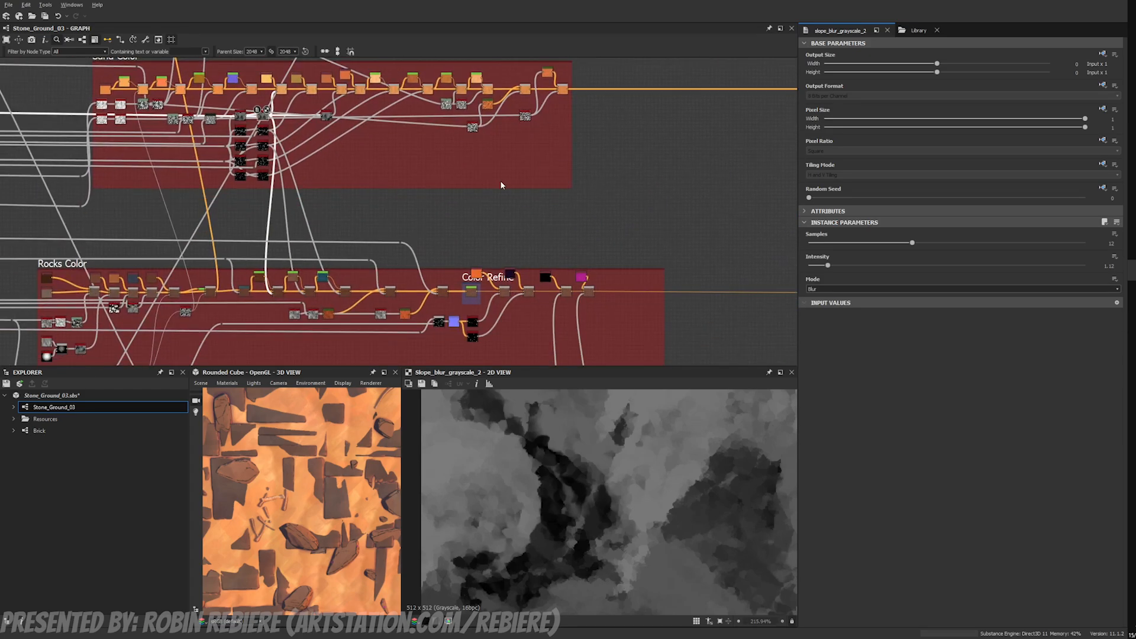
# Step: Inspect the Normal node and the upper Light node it feeds in the Rocks Color frame
pyautogui.moveTo(443, 353); pyautogui.dragTo(554, 255, button='middle')
pyautogui.scroll(7, 580, 229)
pyautogui.doubleClick(605, 208)
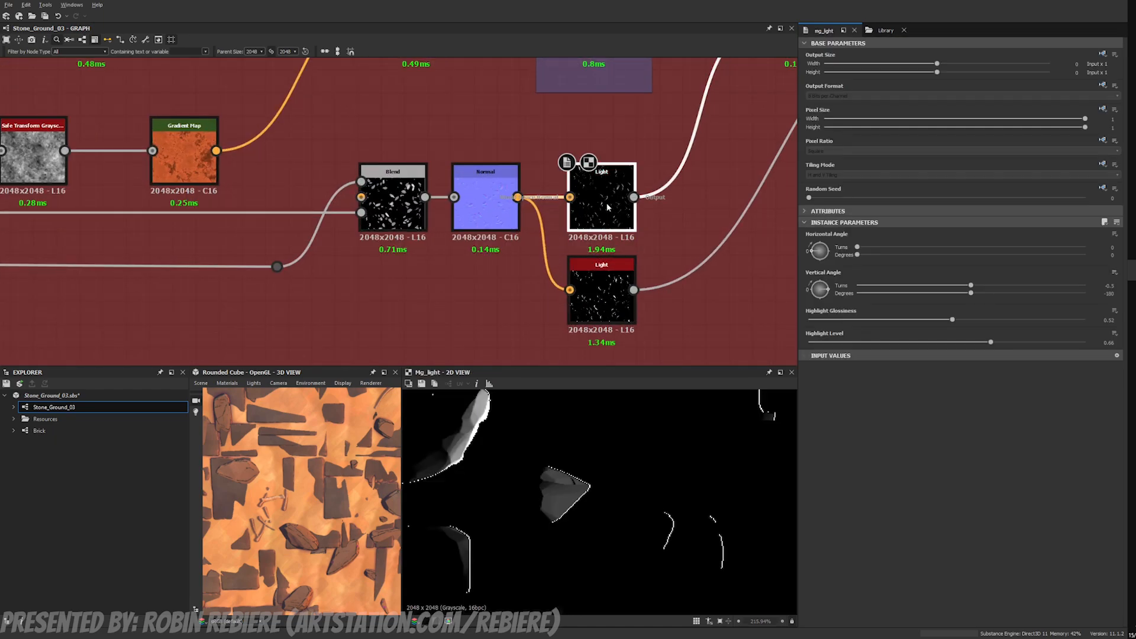
pyautogui.doubleClick(486, 204)
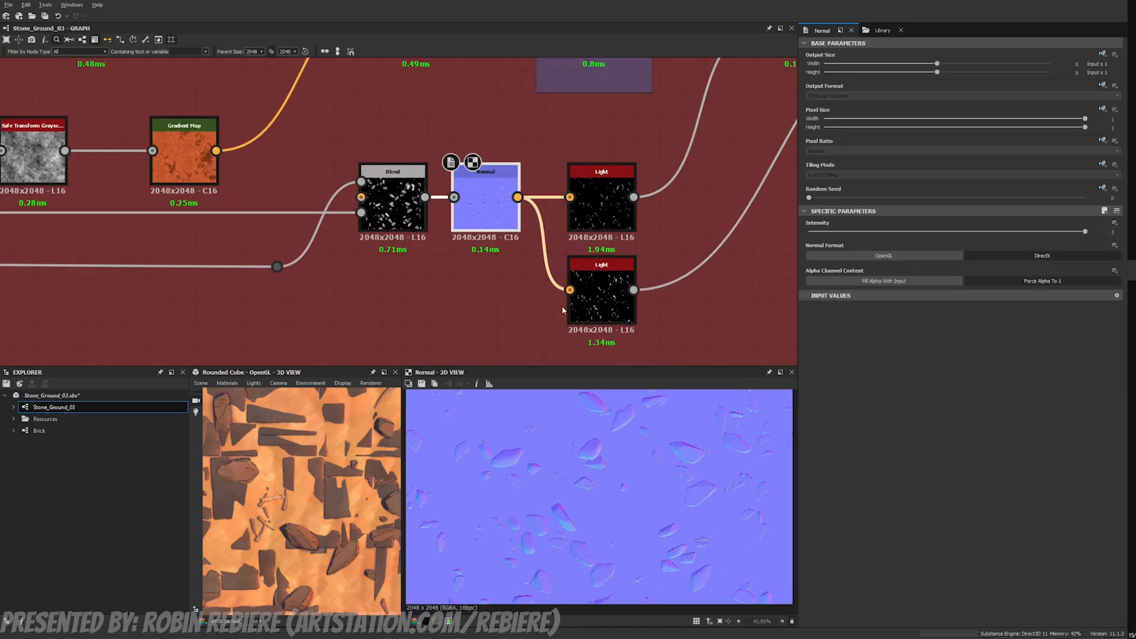
pyautogui.doubleClick(594, 206)
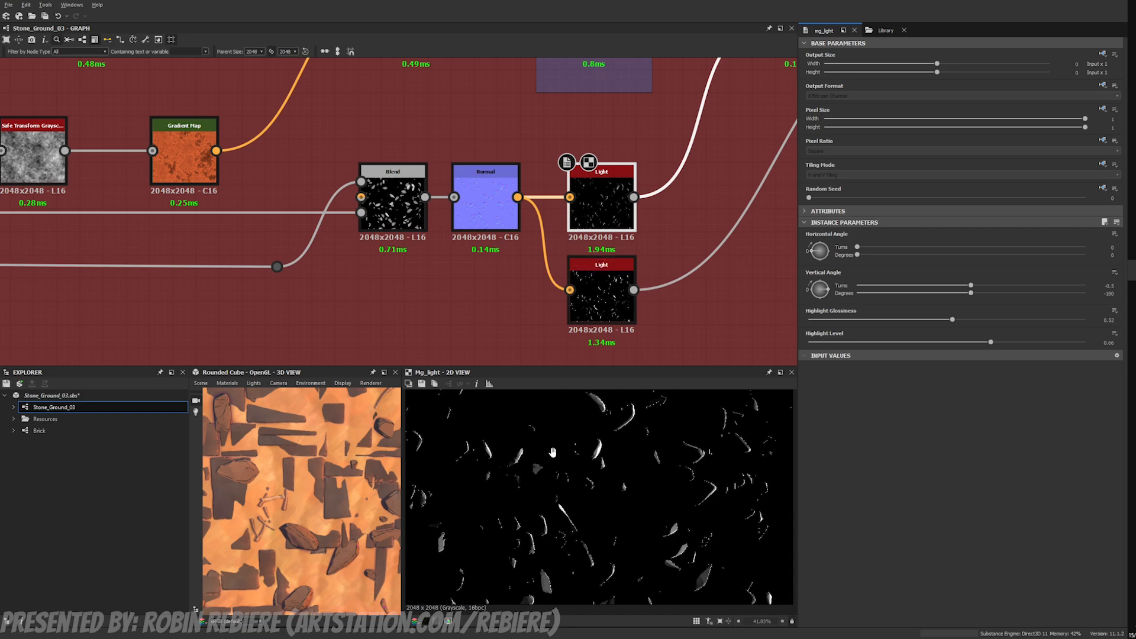
# Step: Examine the rock highlights in the upper Light node's mask up close
pyautogui.moveTo(639, 427); pyautogui.dragTo(599, 482, button='middle')
pyautogui.scroll(3, 599, 481)
pyautogui.scroll(-2, 642, 452)
pyautogui.moveTo(680, 399); pyautogui.dragTo(626, 450, button='middle')
pyautogui.scroll(3, 626, 450)
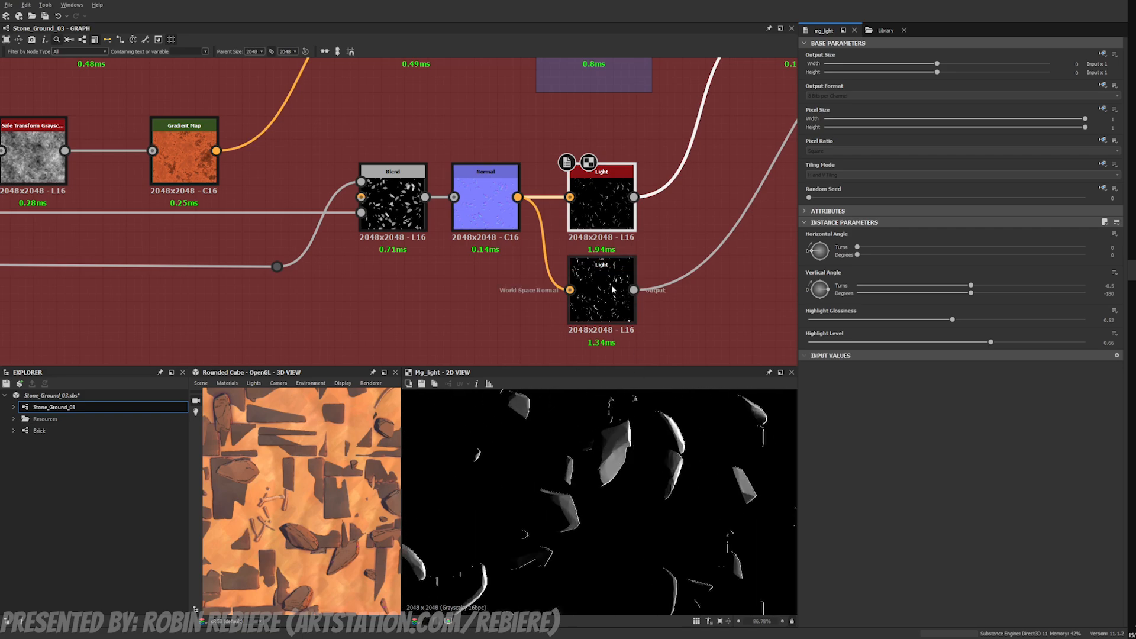
# Step: Compare the Color Refine node's output with the orange highlight blend and the black-color blend that follow it
pyautogui.scroll(-3, 635, 274)
pyautogui.moveTo(732, 206); pyautogui.dragTo(537, 310, button='middle')
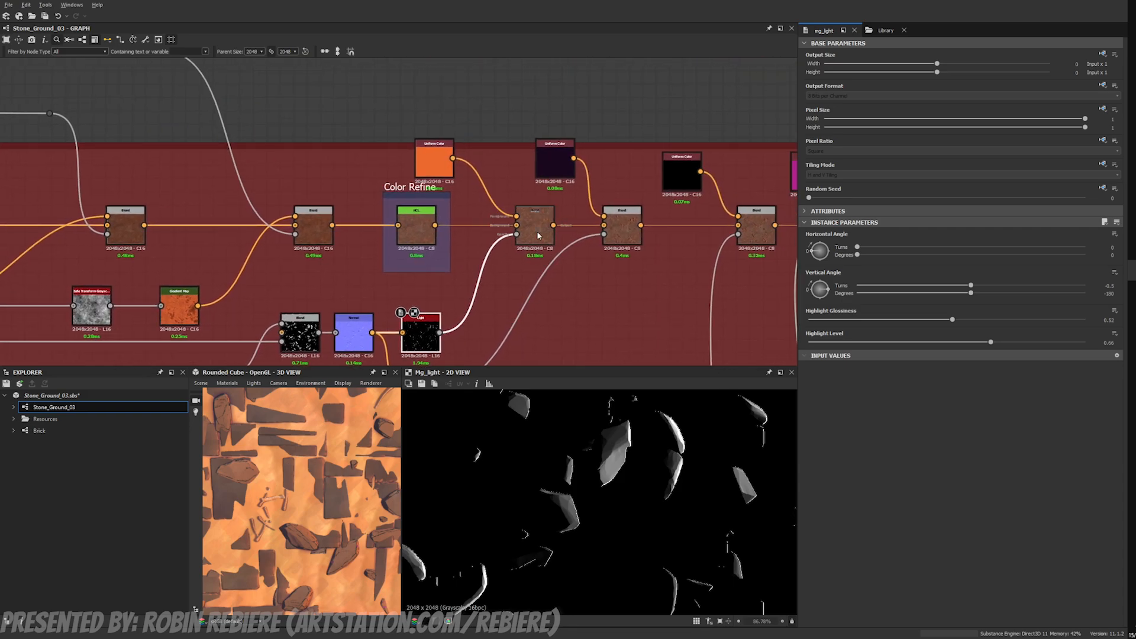
pyautogui.doubleClick(538, 236)
pyautogui.doubleClick(427, 219)
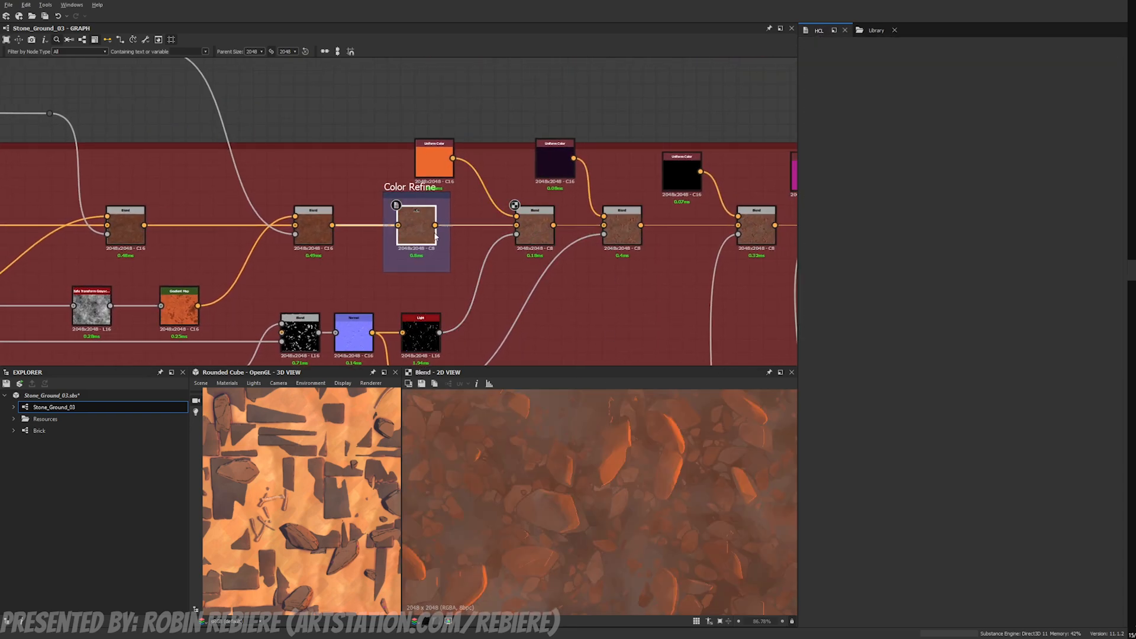
pyautogui.moveTo(766, 264); pyautogui.dragTo(530, 251, button='middle')
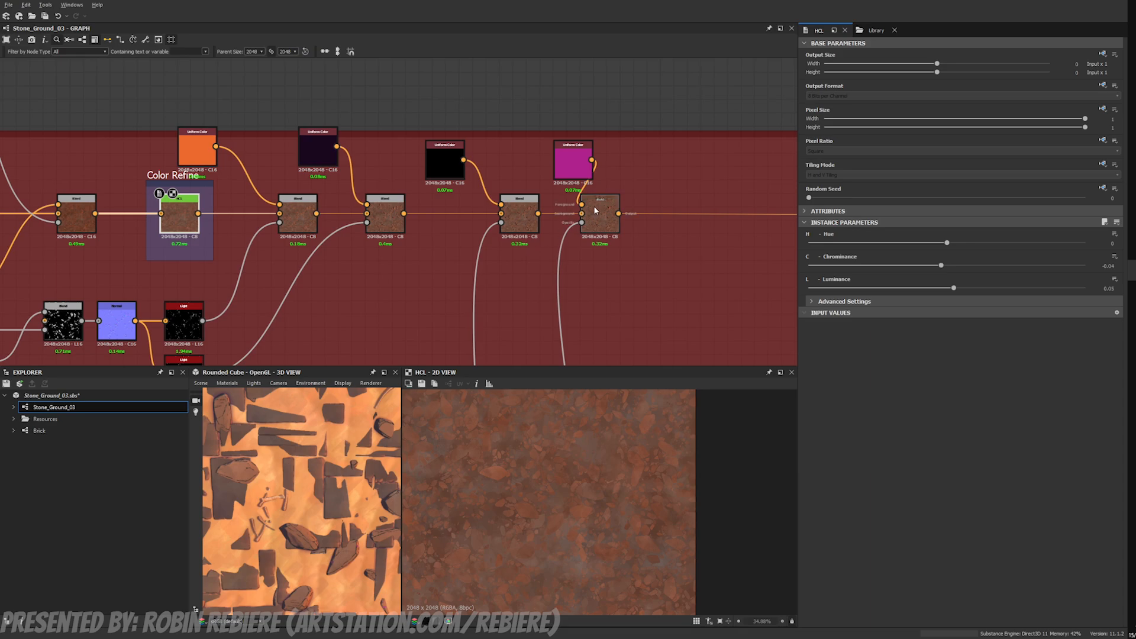
pyautogui.doubleClick(527, 209)
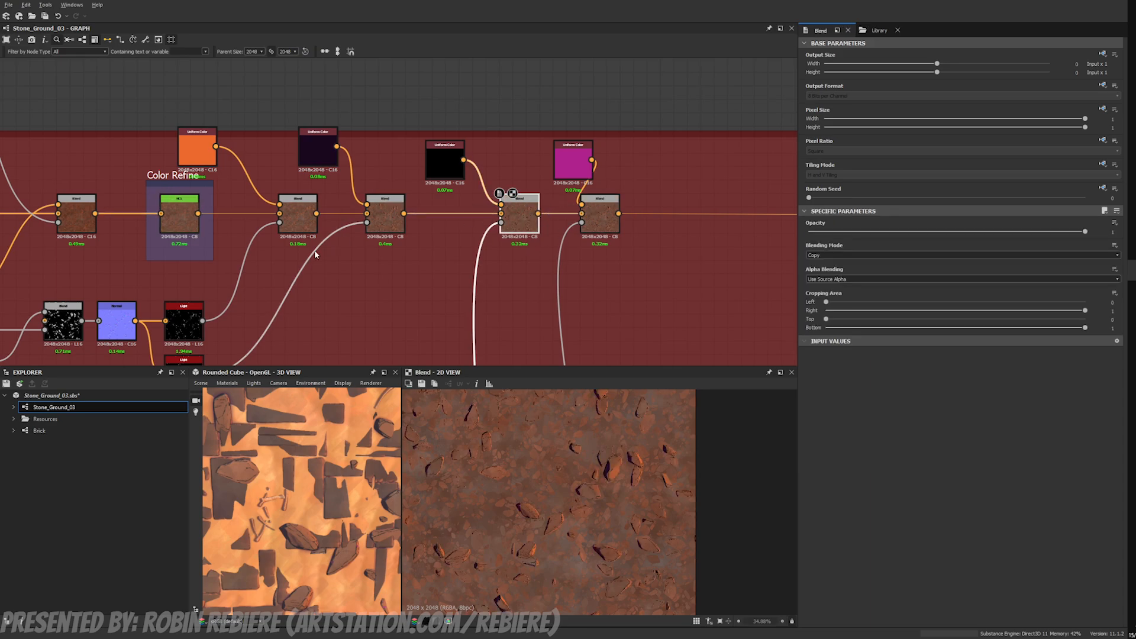
# Step: Disable the three Blend nodes following Color Refine and check the render in Marmoset Toolbag
pyautogui.moveTo(521, 209); pyautogui.dragTo(561, 202, button='middle')
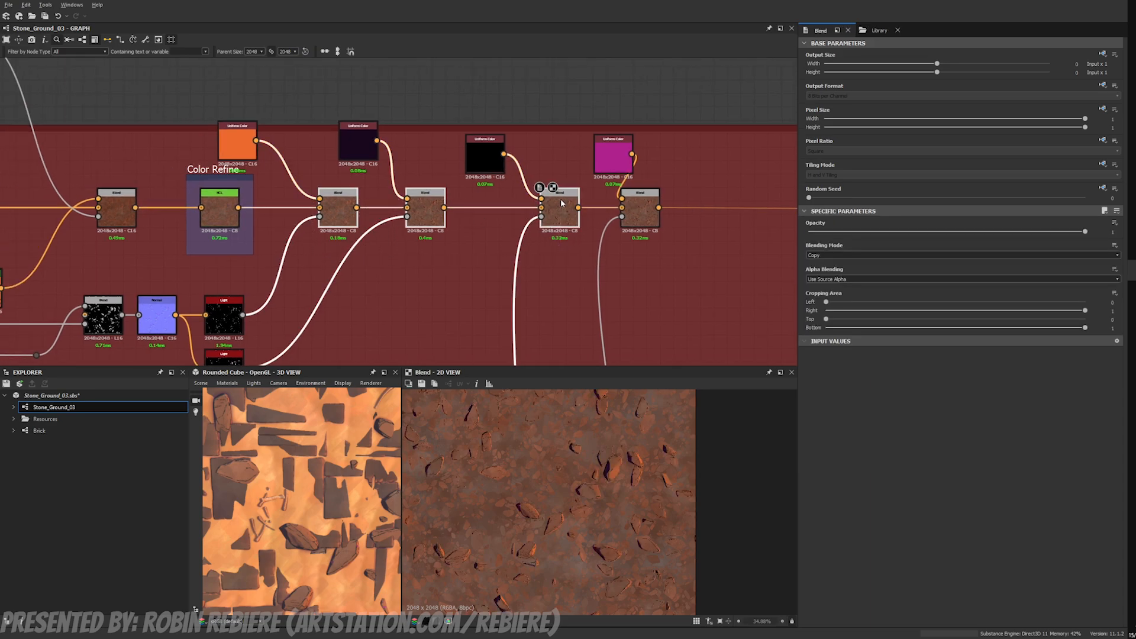
pyautogui.hotkey('shift', 'd')
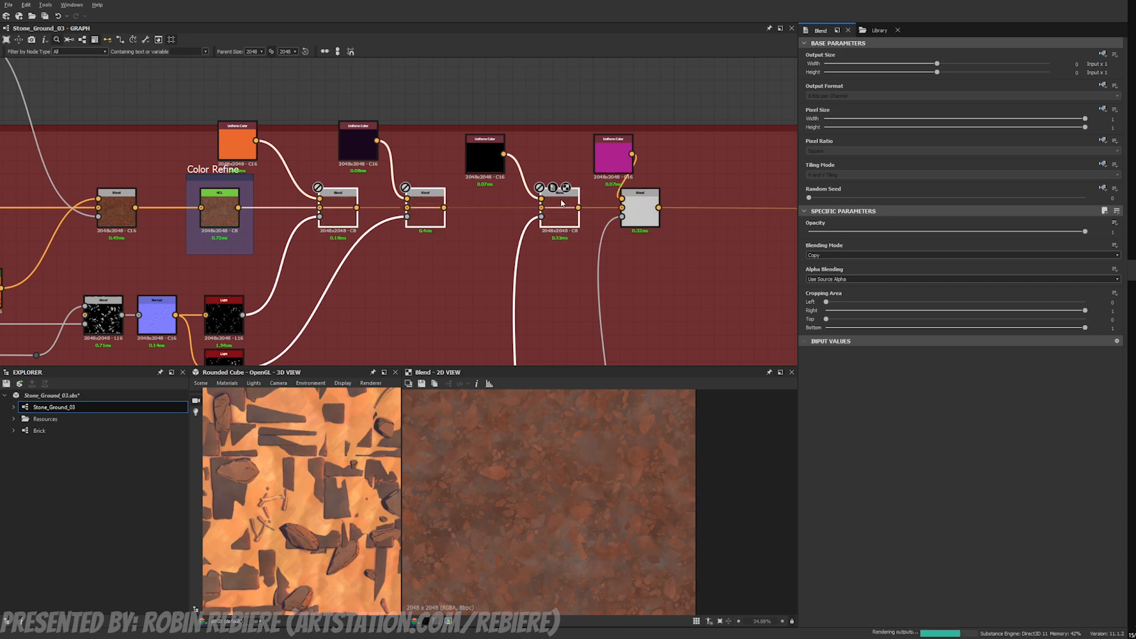
pyautogui.hotkey('alt', 'Tab')
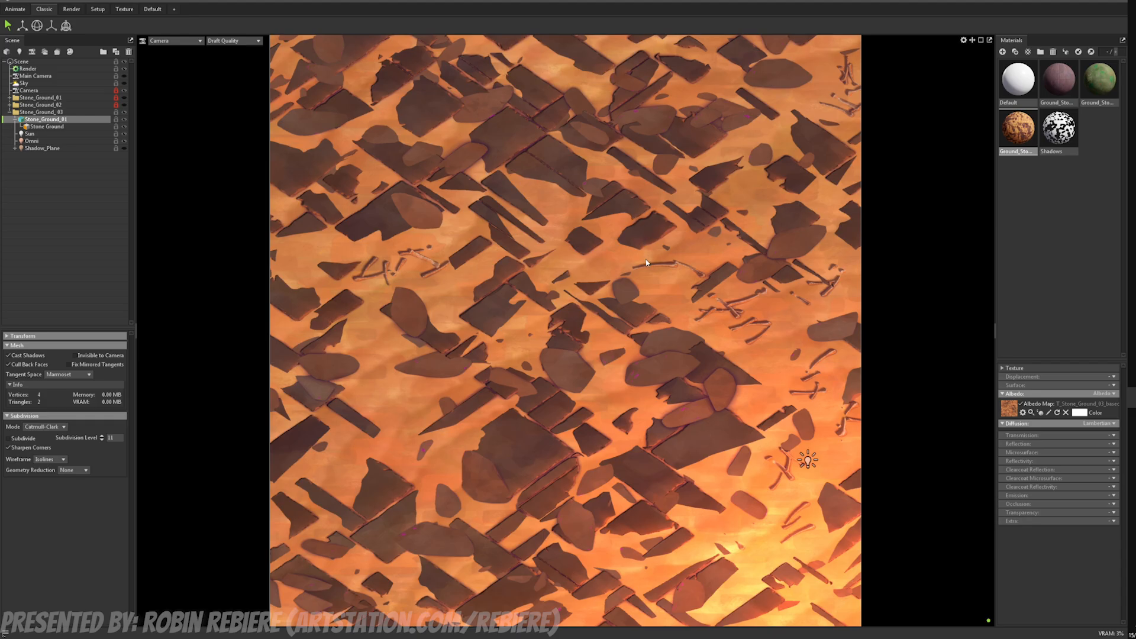
# Step: Re-enable the three Blend nodes in Substance Designer and check the render again in Marmoset Toolbag
pyautogui.hotkey('alt', 'Tab')
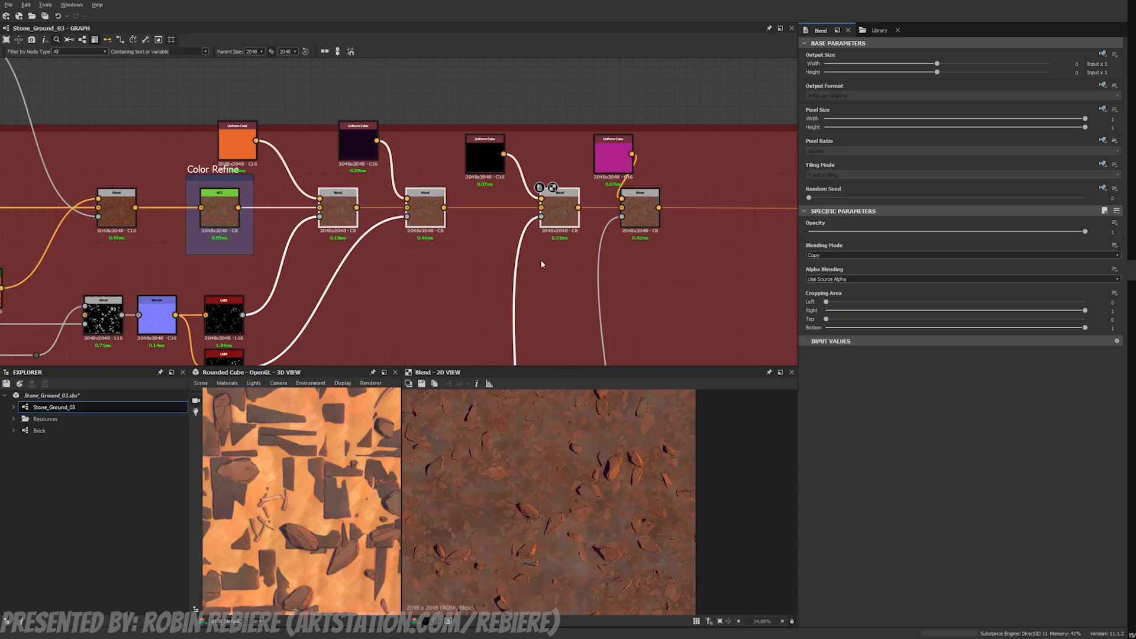
pyautogui.hotkey('alt', 'Tab')
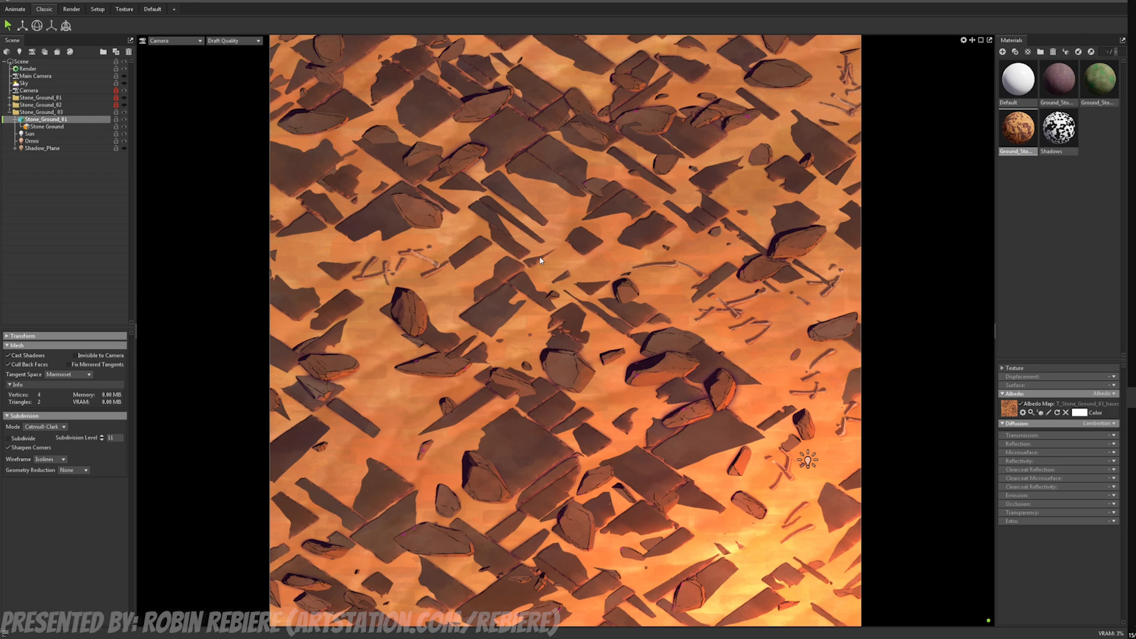
pyautogui.hotkey('alt', 'Tab')
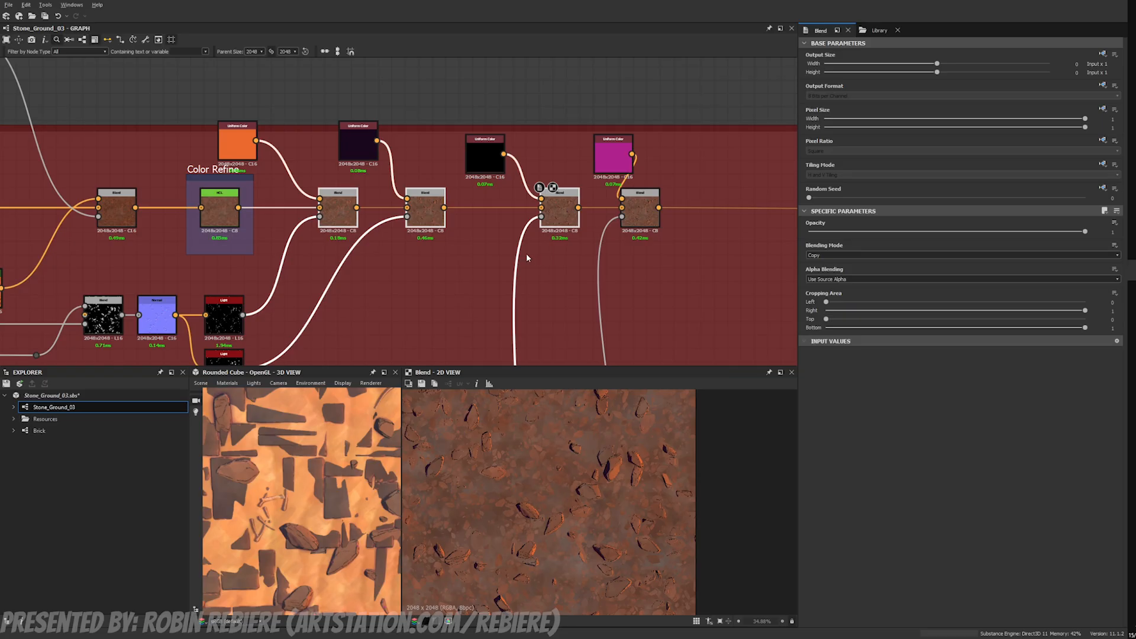
# Step: Review how the two Light nodes connect to the highlight and shadow blends in the Rocks Color frame
pyautogui.scroll(-3, 303, 250)
pyautogui.moveTo(292, 278); pyautogui.dragTo(359, 224, button='middle')
pyautogui.scroll(5, 354, 225)
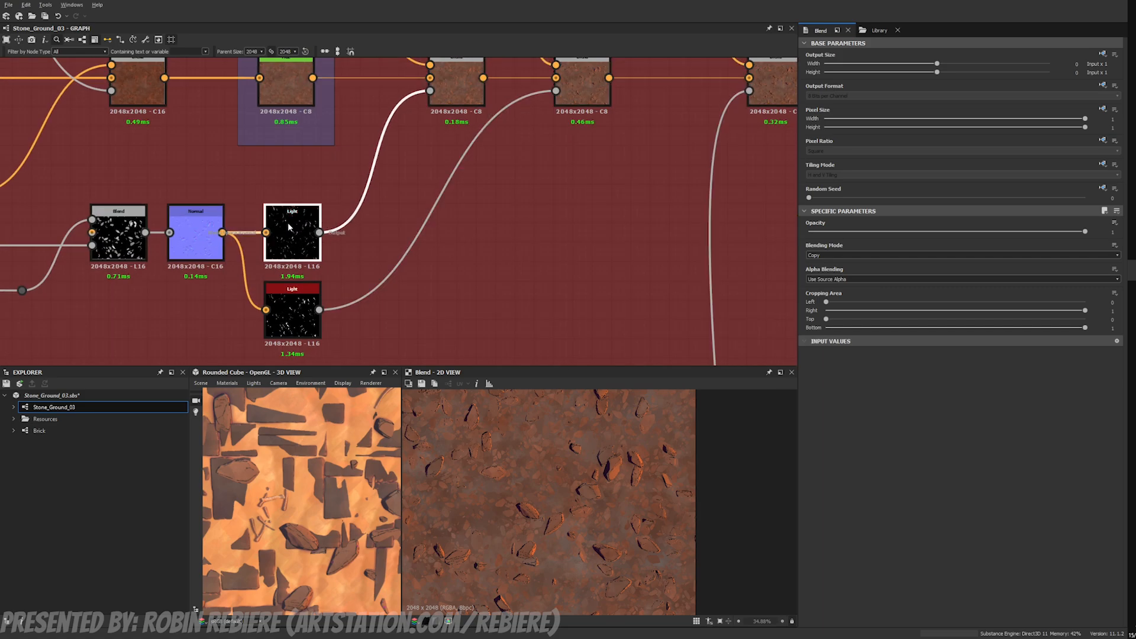
pyautogui.scroll(-5, 428, 302)
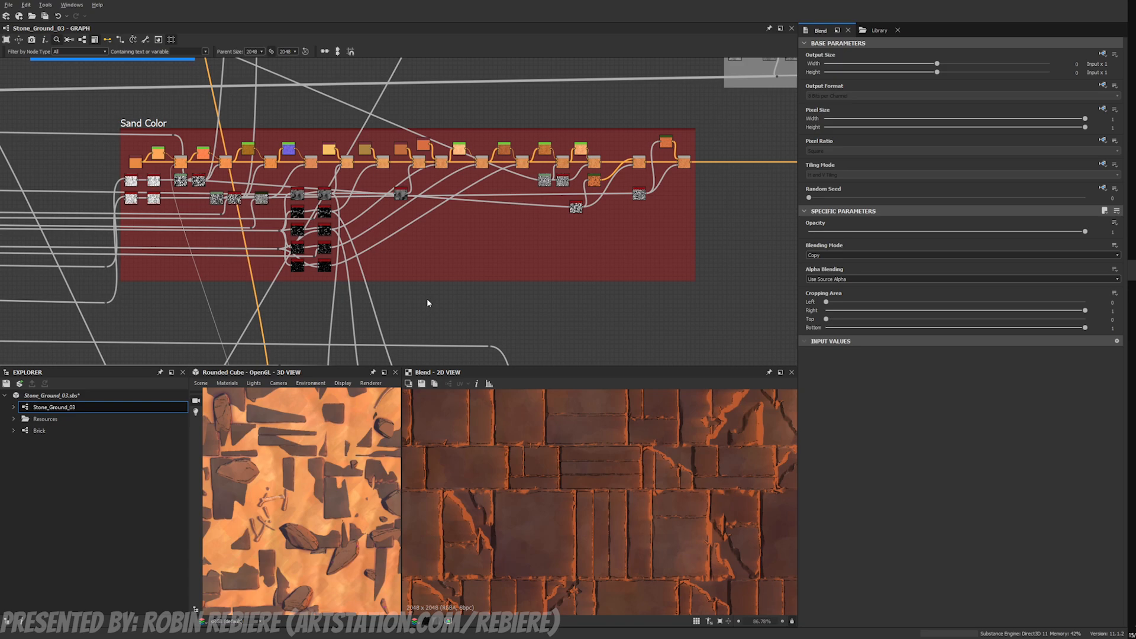
# Step: Compare the Sand Color frame's base Uniform Color and first Blend with the chain's final Blend
pyautogui.doubleClick(135, 161)
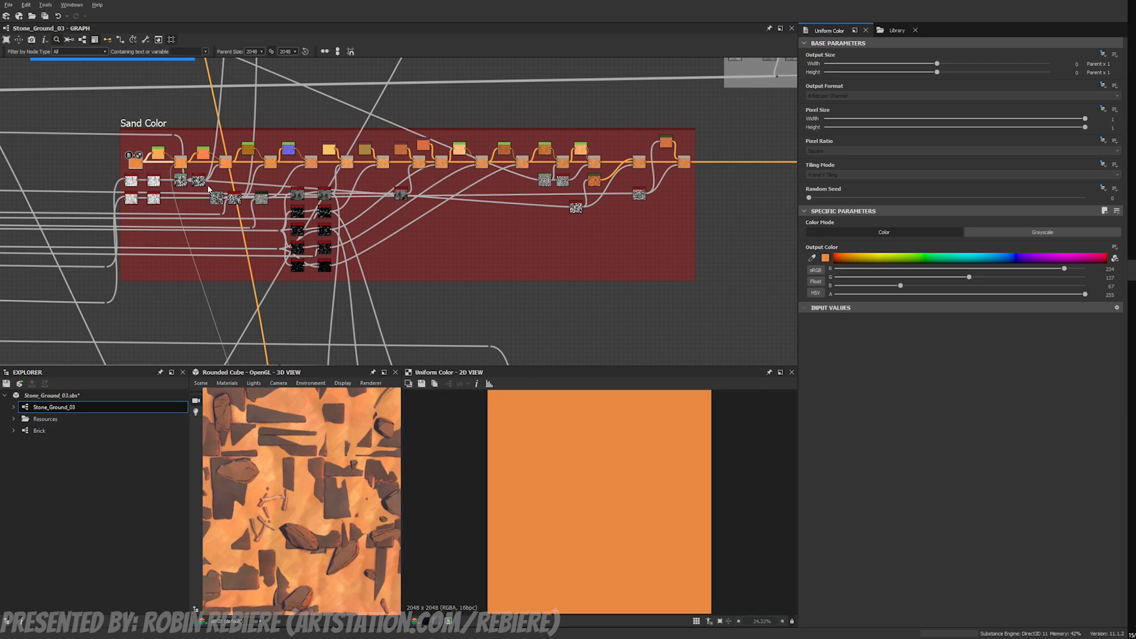
pyautogui.doubleClick(682, 161)
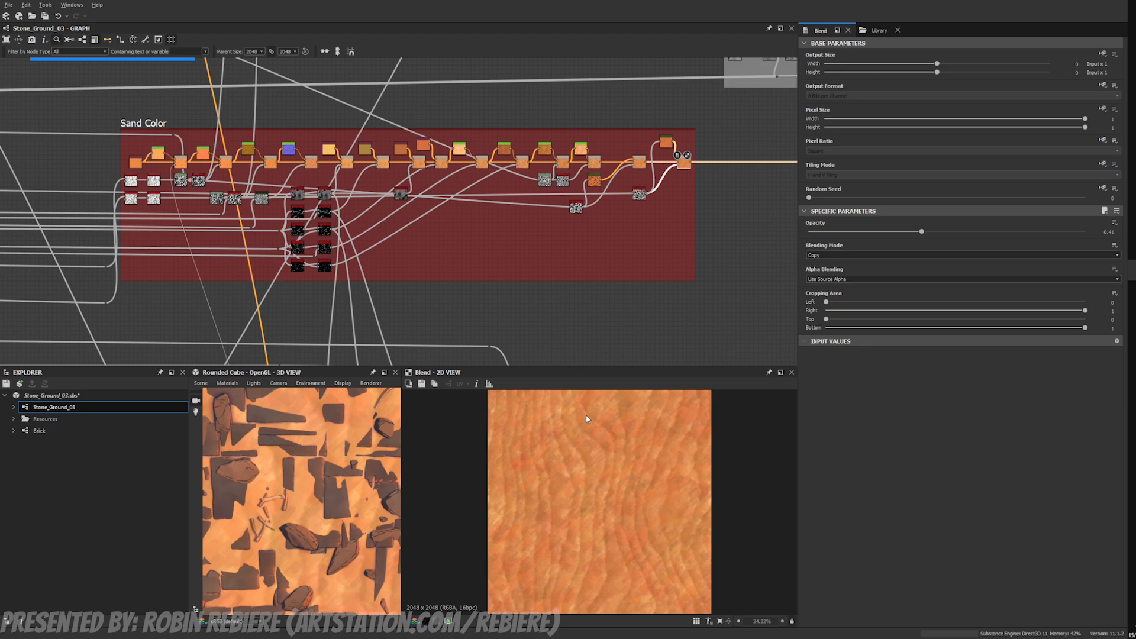
pyautogui.doubleClick(180, 162)
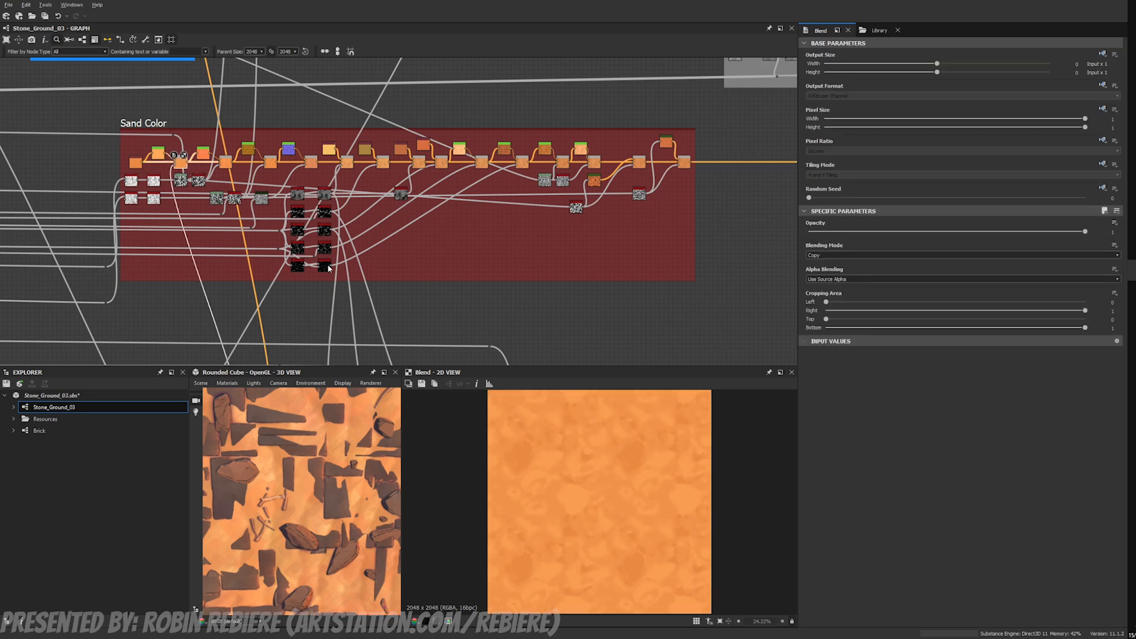
pyautogui.doubleClick(683, 165)
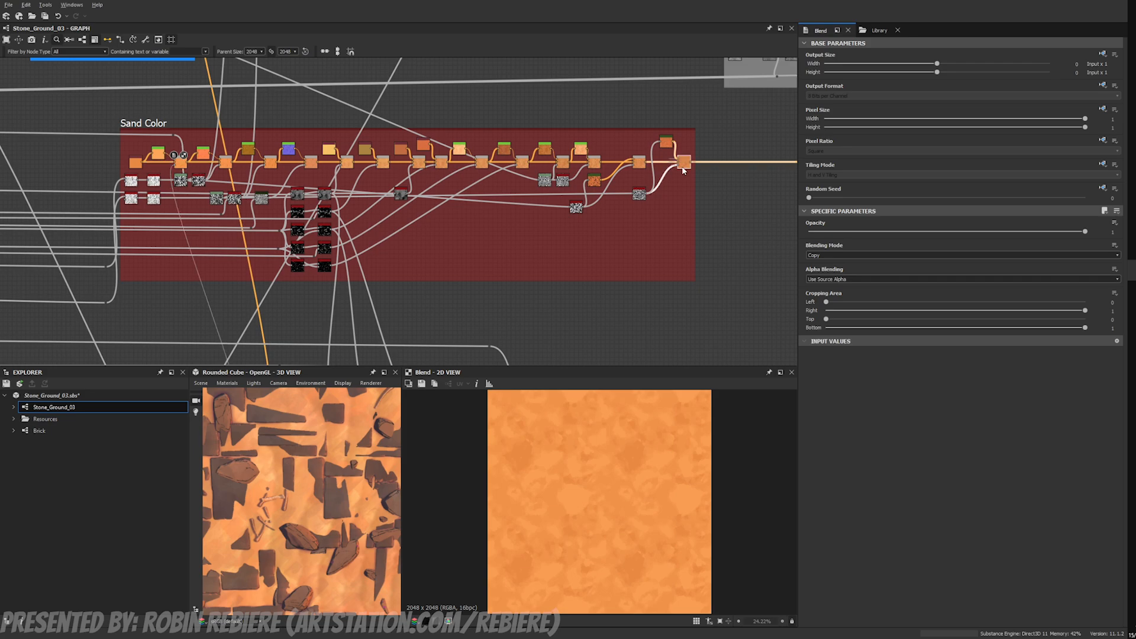
# Step: Compare the Sand Color frame's first and last Blend nodes and examine the last one's brush-stroke output up close in the 2D view
pyautogui.click(184, 164)
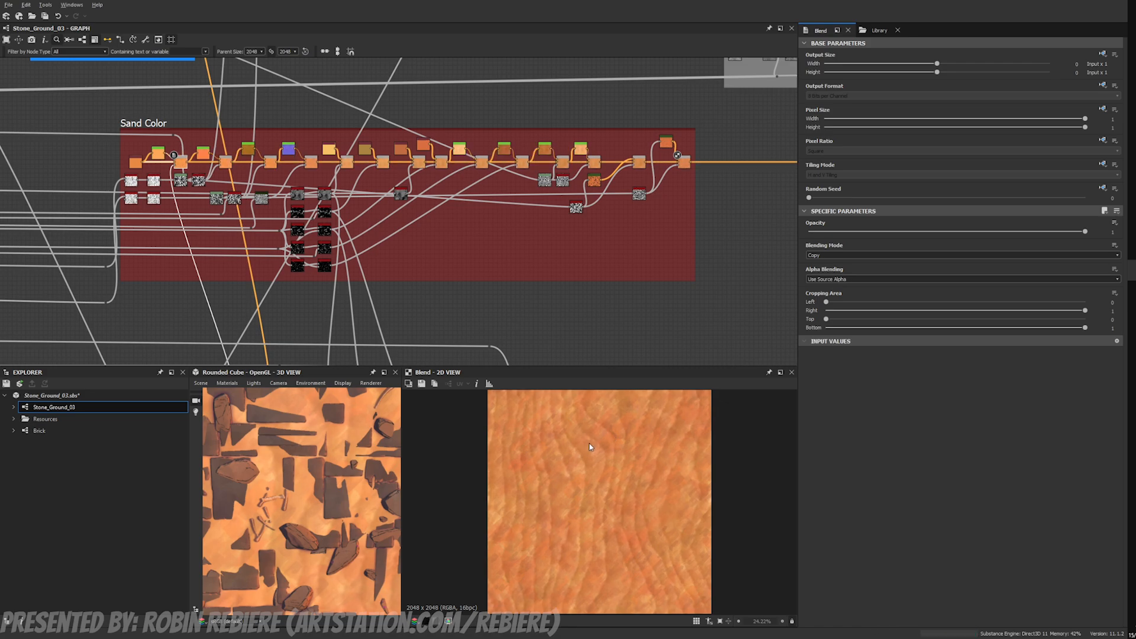
pyautogui.moveTo(333, 294); pyautogui.dragTo(348, 305, button='middle')
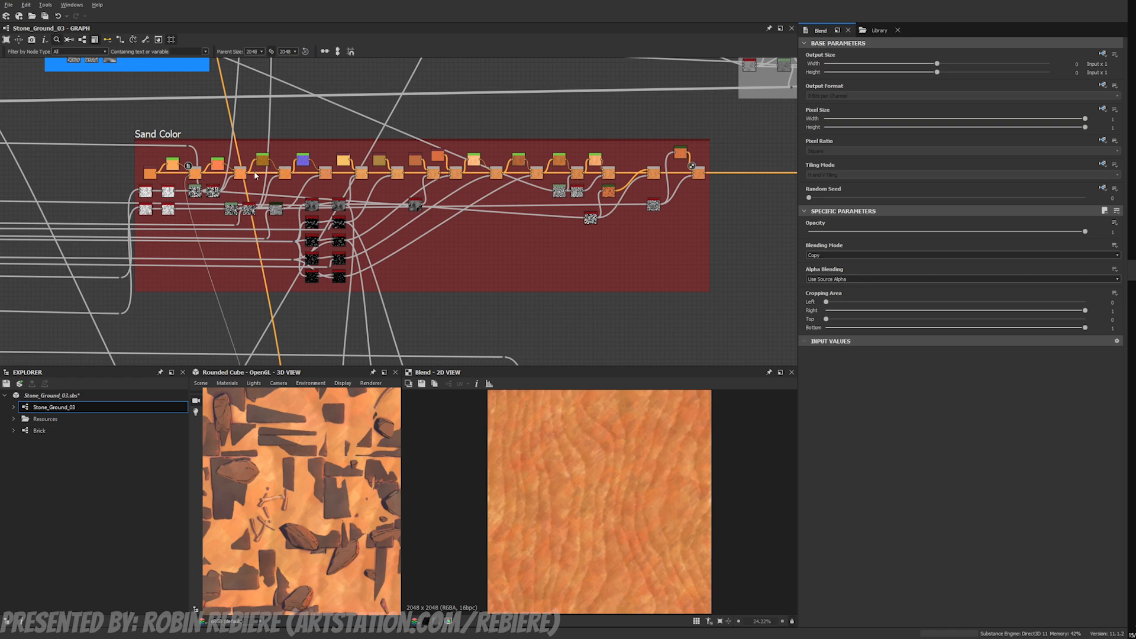
pyautogui.click(700, 177)
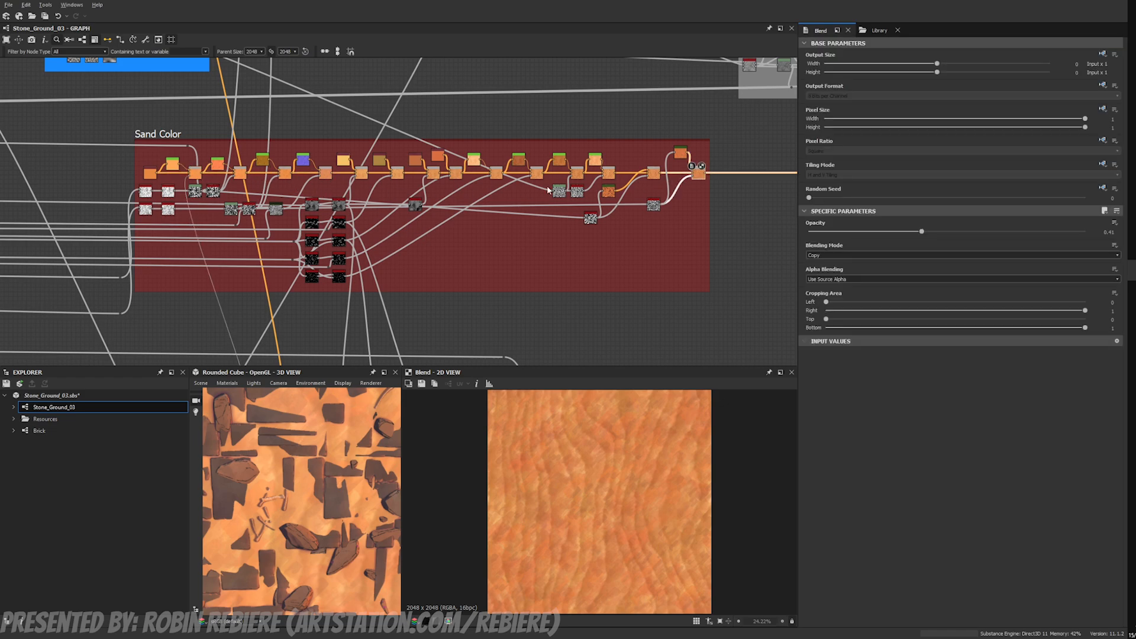
pyautogui.scroll(-1, 583, 453)
pyautogui.scroll(2, 588, 453)
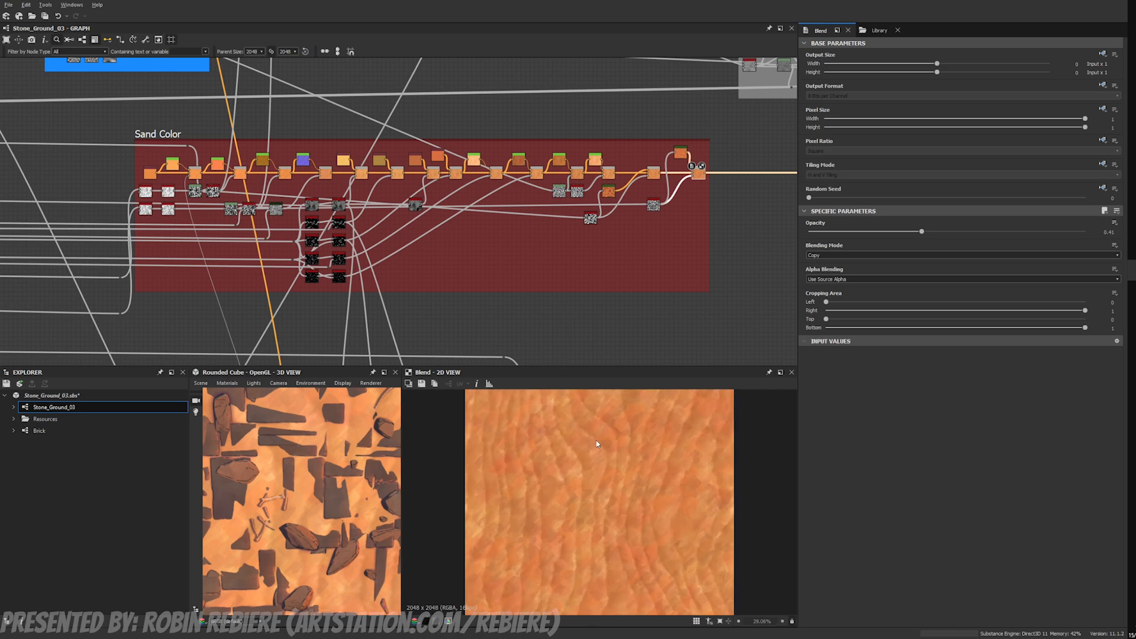
pyautogui.moveTo(584, 415); pyautogui.dragTo(588, 448, button='middle')
pyautogui.scroll(3, 598, 500)
pyautogui.scroll(-3, 589, 466)
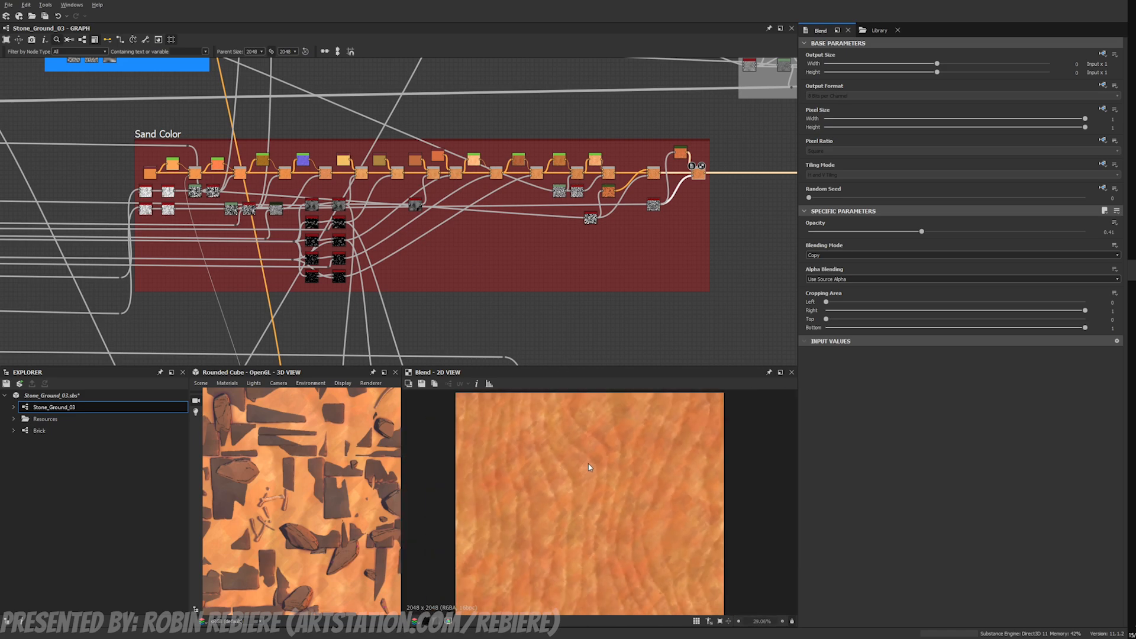
pyautogui.scroll(-2, 553, 440)
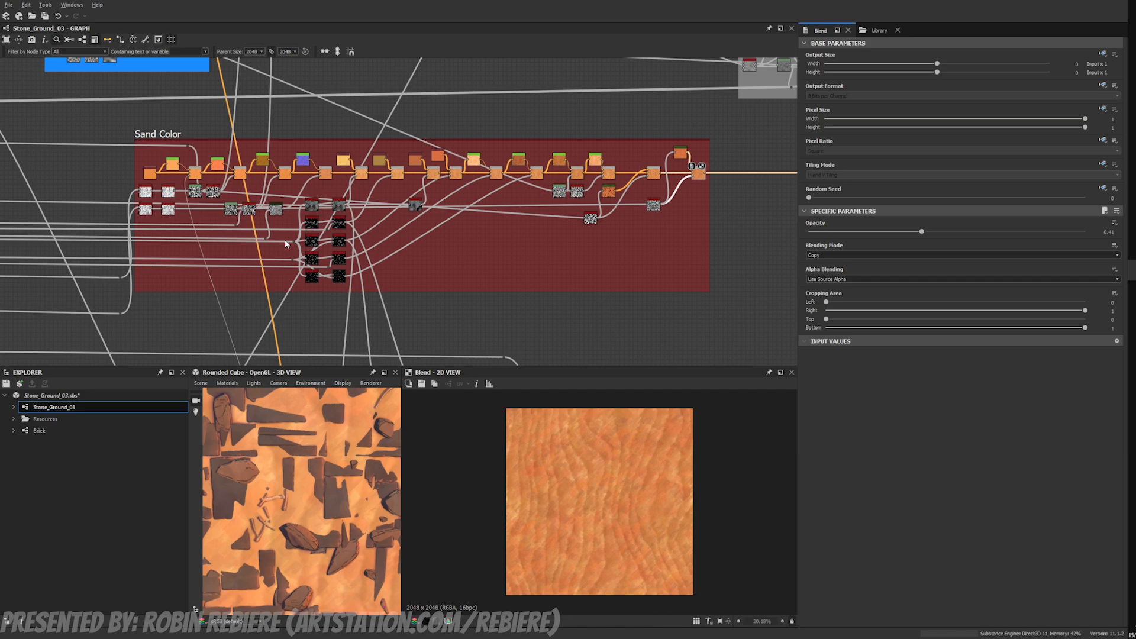
# Step: Disable the Sand Color frame's first Blend, check the effect in the 2D view, and re-enable it
pyautogui.click(194, 173)
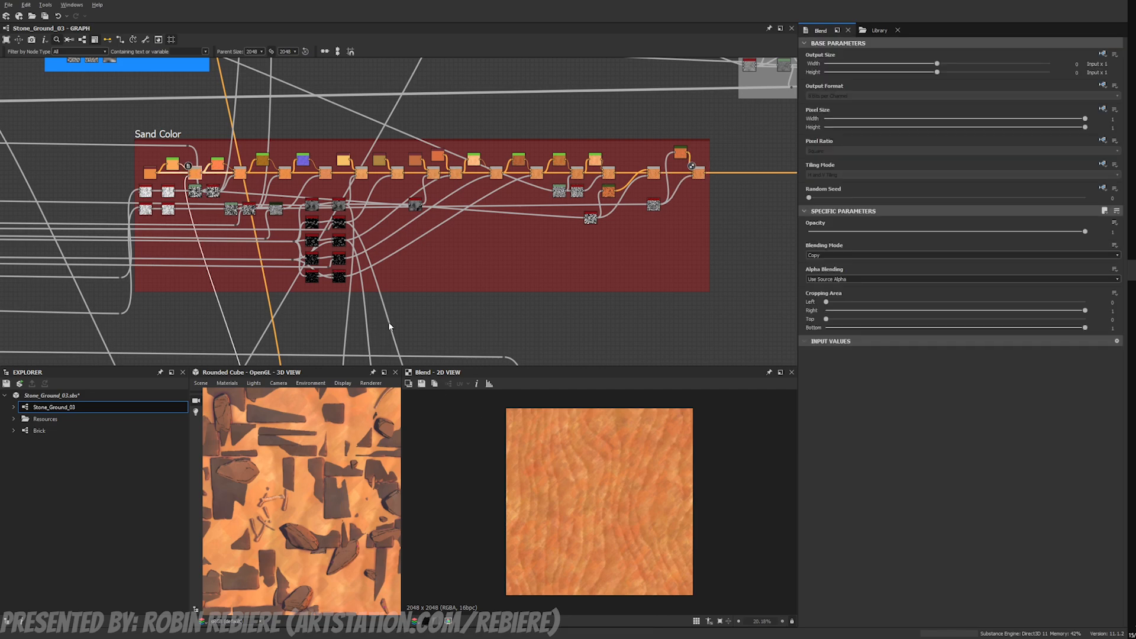
pyautogui.hotkey('shift', 'd')
pyautogui.scroll(2, 614, 482)
pyautogui.scroll(-2, 614, 483)
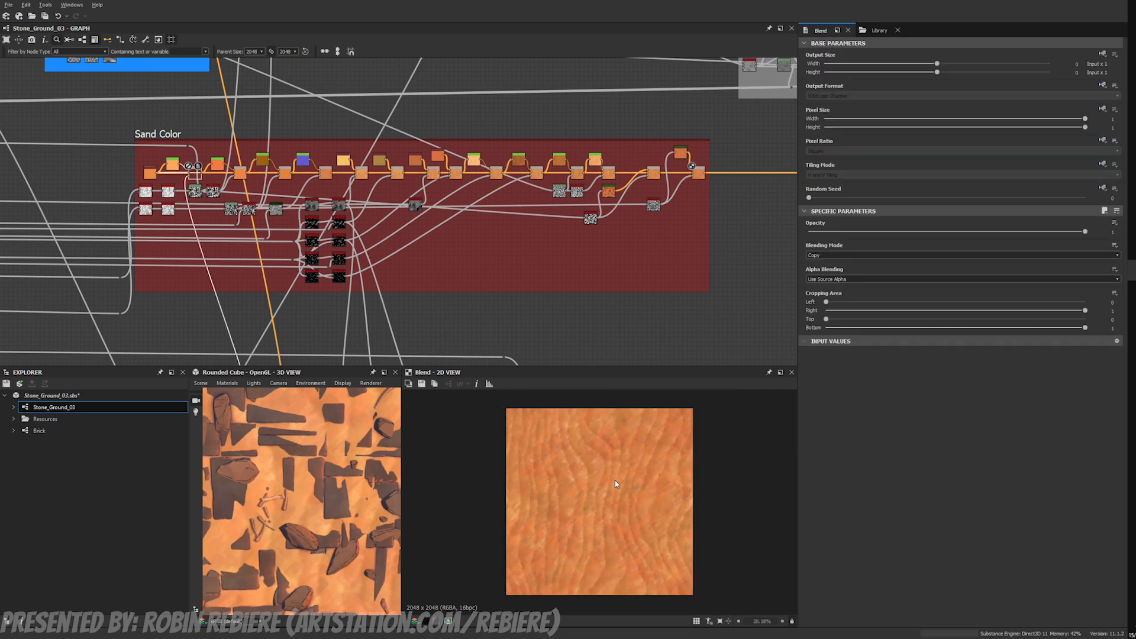
pyautogui.hotkey('shift', 'd')
pyautogui.scroll(2, 615, 483)
pyautogui.scroll(-1, 615, 484)
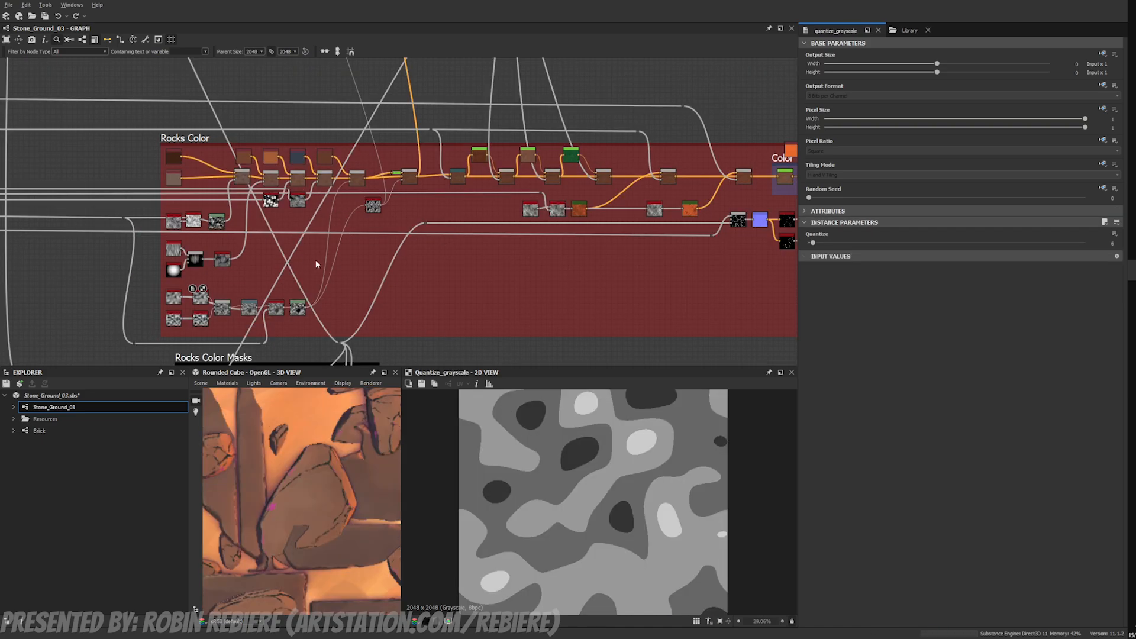
# Step: Show the Hades environment reference image over the graph and examine the dark stone slabs and their edges up close
pyautogui.moveTo(294, 258); pyautogui.dragTo(412, 291, button='middle')
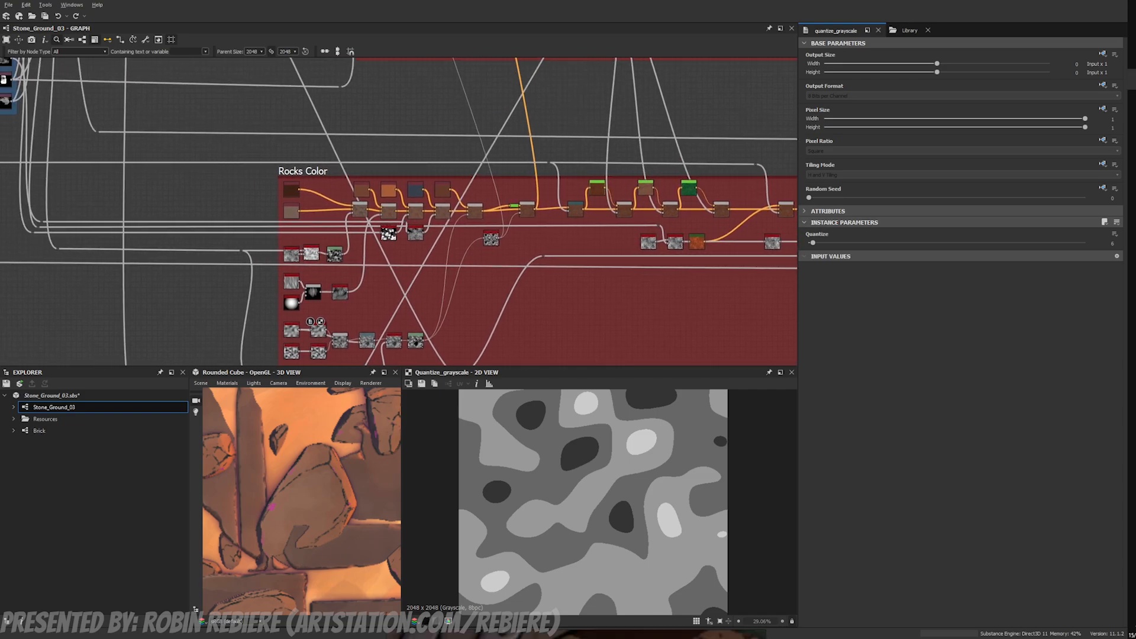
pyautogui.moveTo(547, 638); pyautogui.dragTo(846, 328, button='right')
pyautogui.scroll(-5, 833, 347)
pyautogui.scroll(6, 833, 346)
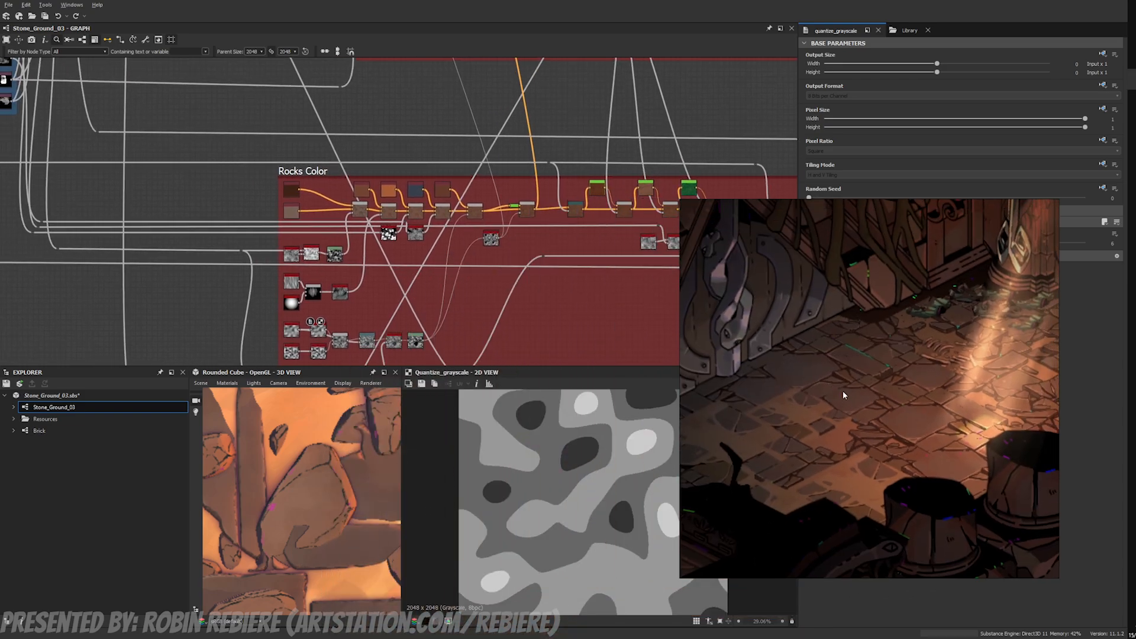
pyautogui.moveTo(961, 323); pyautogui.dragTo(836, 406, button='middle')
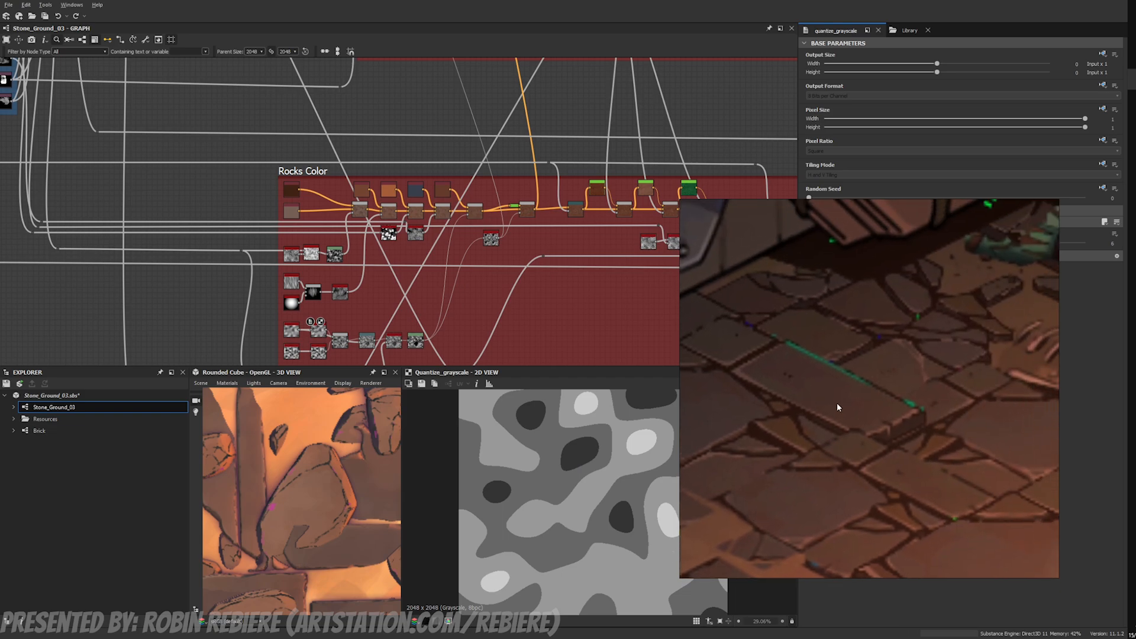
pyautogui.moveTo(944, 454); pyautogui.dragTo(797, 348, button='middle')
pyautogui.moveTo(874, 360); pyautogui.dragTo(964, 342, button='middle')
pyautogui.scroll(3, 776, 316)
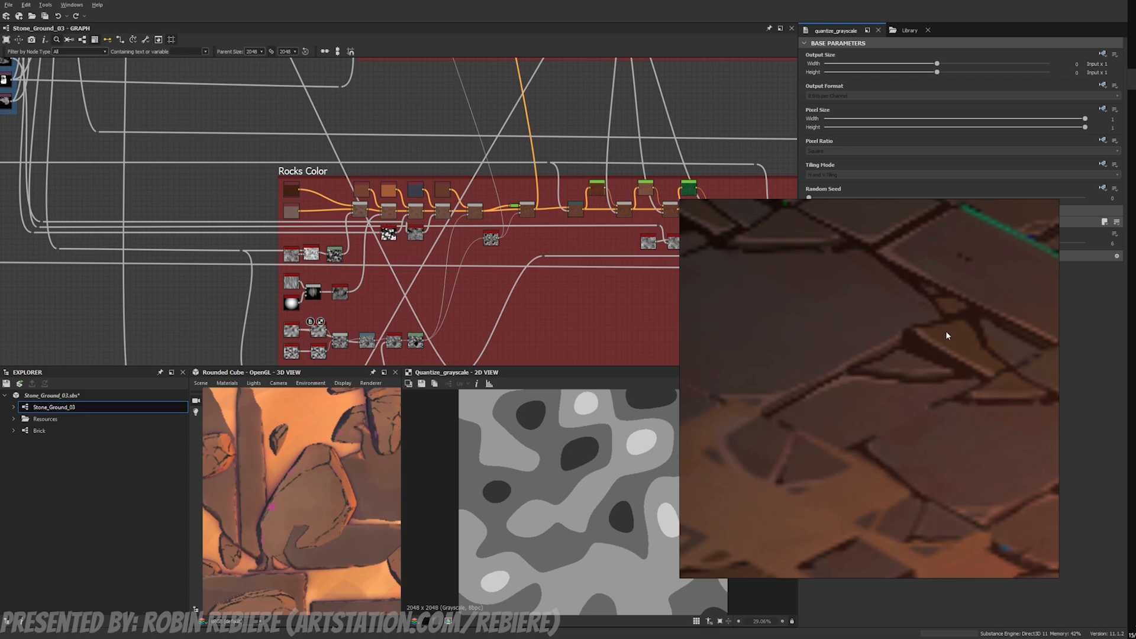
# Step: Examine the cracked stones around the floor grate and the light beam area in the Hades reference image
pyautogui.scroll(-5, 945, 332)
pyautogui.scroll(-4, 871, 346)
pyautogui.moveTo(1000, 432); pyautogui.dragTo(777, 325, button='middle')
pyautogui.moveTo(982, 409); pyautogui.dragTo(875, 370, button='middle')
pyautogui.scroll(3, 881, 374)
pyautogui.scroll(3, 878, 376)
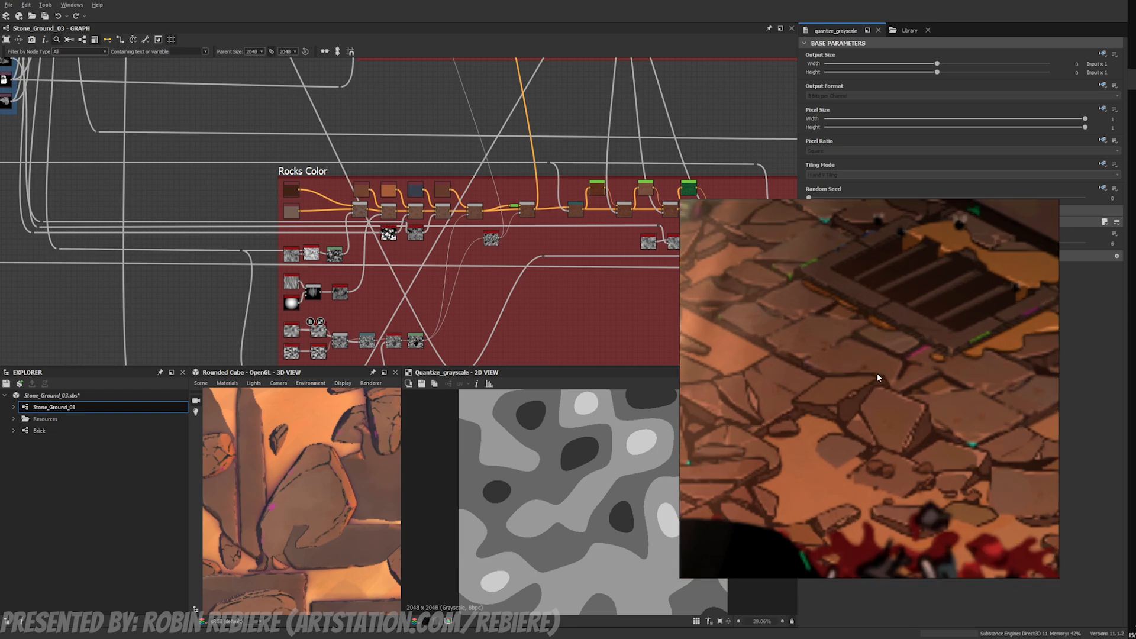
pyautogui.scroll(-3, 878, 377)
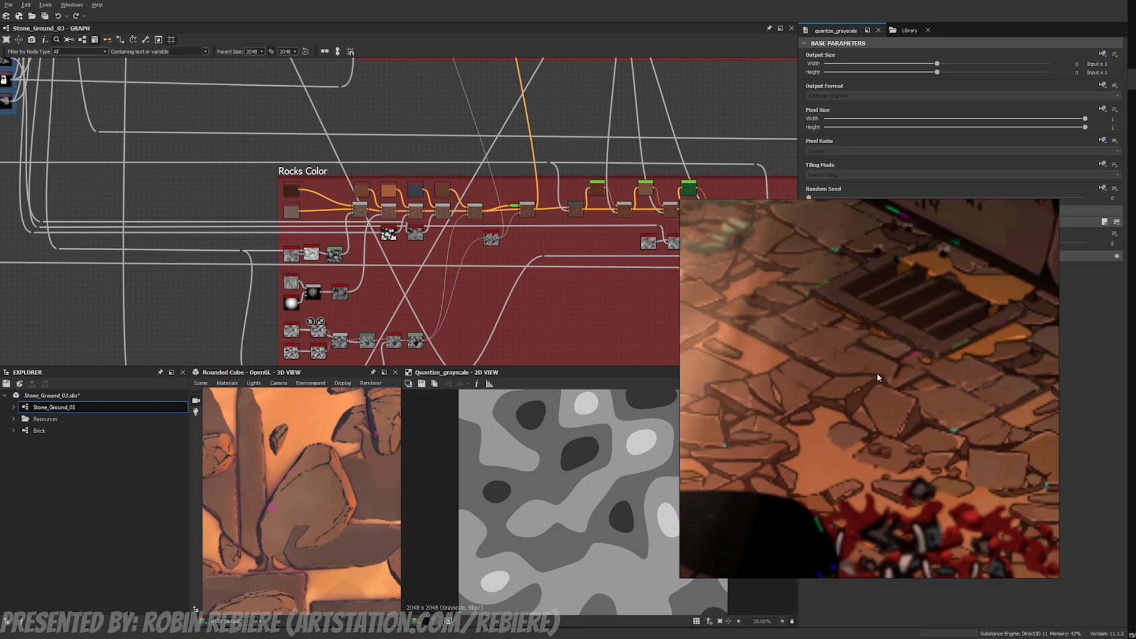
pyautogui.scroll(-4, 877, 376)
pyautogui.moveTo(877, 376); pyautogui.dragTo(1006, 397, button='middle')
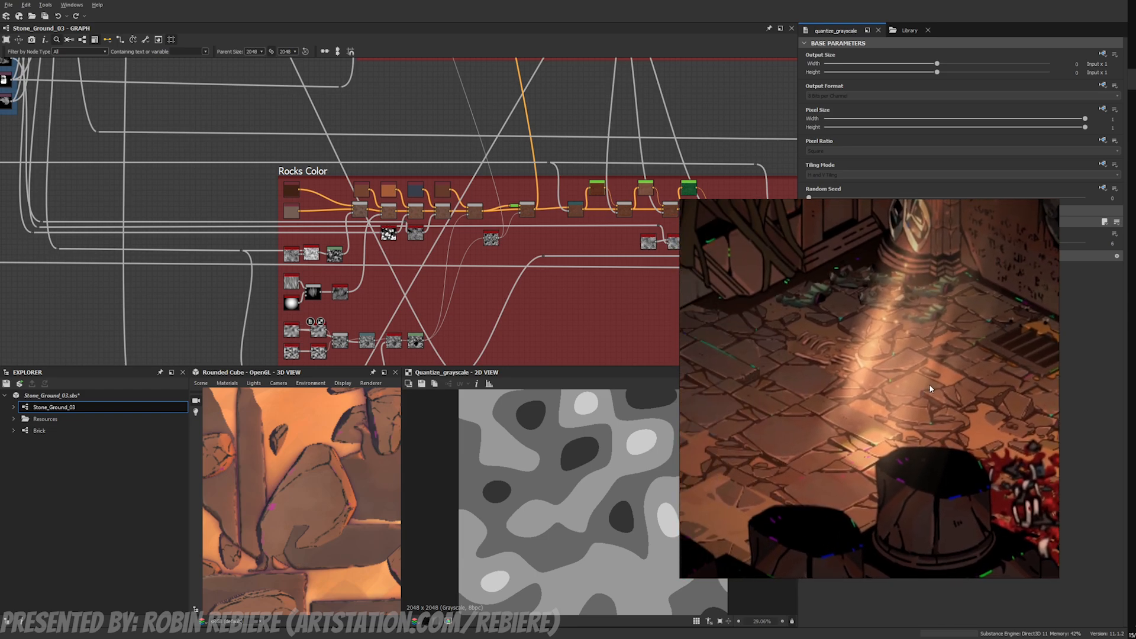
pyautogui.moveTo(840, 370); pyautogui.dragTo(1006, 393, button='middle')
pyautogui.scroll(3, 933, 387)
pyautogui.moveTo(840, 399); pyautogui.dragTo(954, 337, button='middle')
# Step: Enlarge the graph view on the Rocks Color frame and preview the Levels mask feeding its first Blend
pyautogui.moveTo(631, 268); pyautogui.dragTo(455, 273, button='middle')
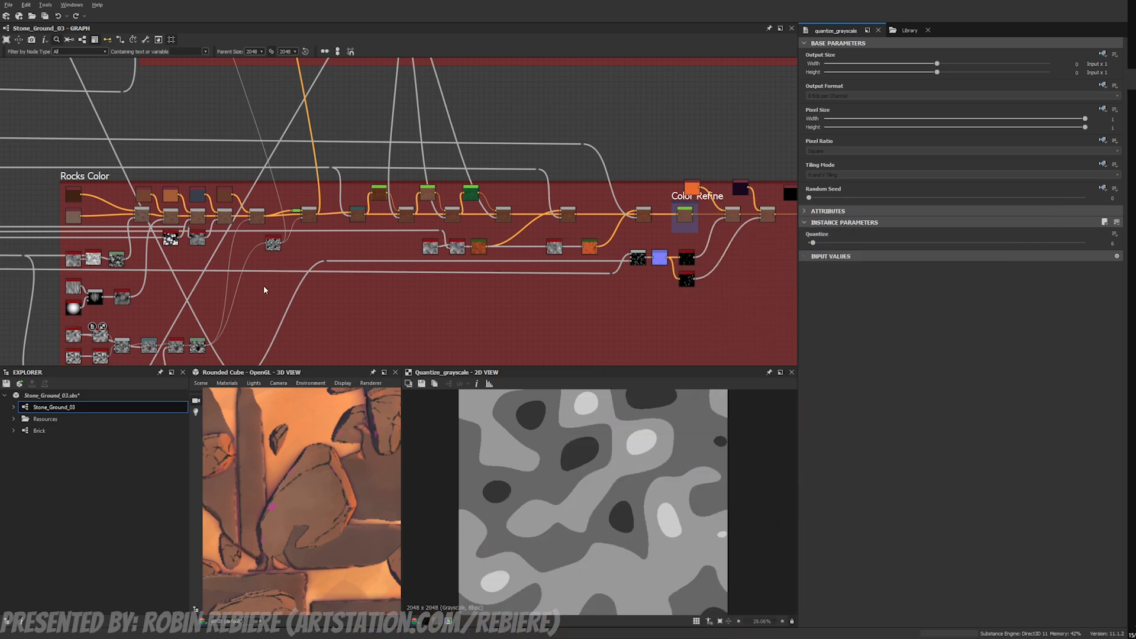
pyautogui.moveTo(326, 290); pyautogui.dragTo(481, 250, button='middle')
pyautogui.scroll(1, 446, 246)
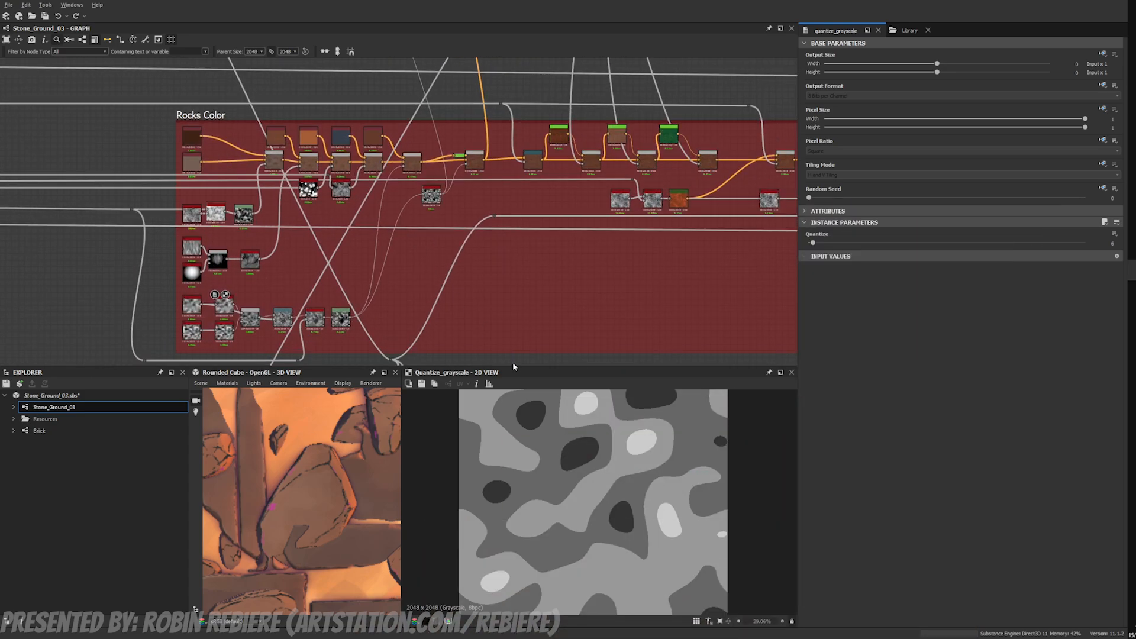
pyautogui.moveTo(513, 365); pyautogui.dragTo(525, 478)
pyautogui.scroll(3, 479, 321)
pyautogui.moveTo(396, 277); pyautogui.dragTo(530, 363, button='middle')
pyautogui.scroll(1, 478, 321)
pyautogui.scroll(-1, 328, 240)
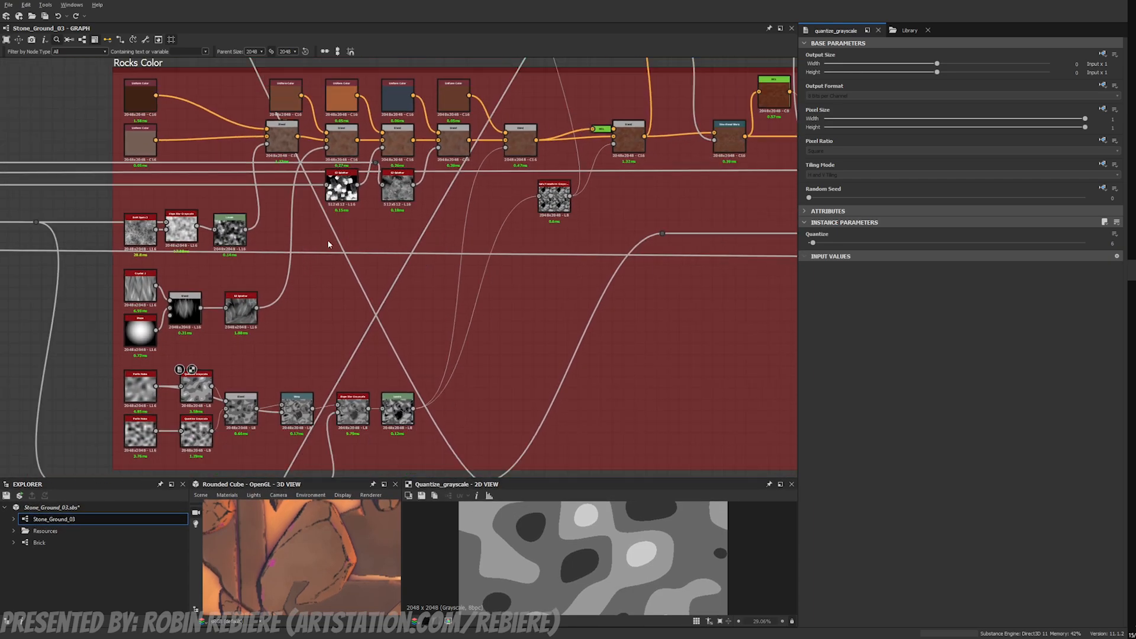
pyautogui.moveTo(316, 246); pyautogui.dragTo(343, 290, button='middle')
pyautogui.click(255, 273)
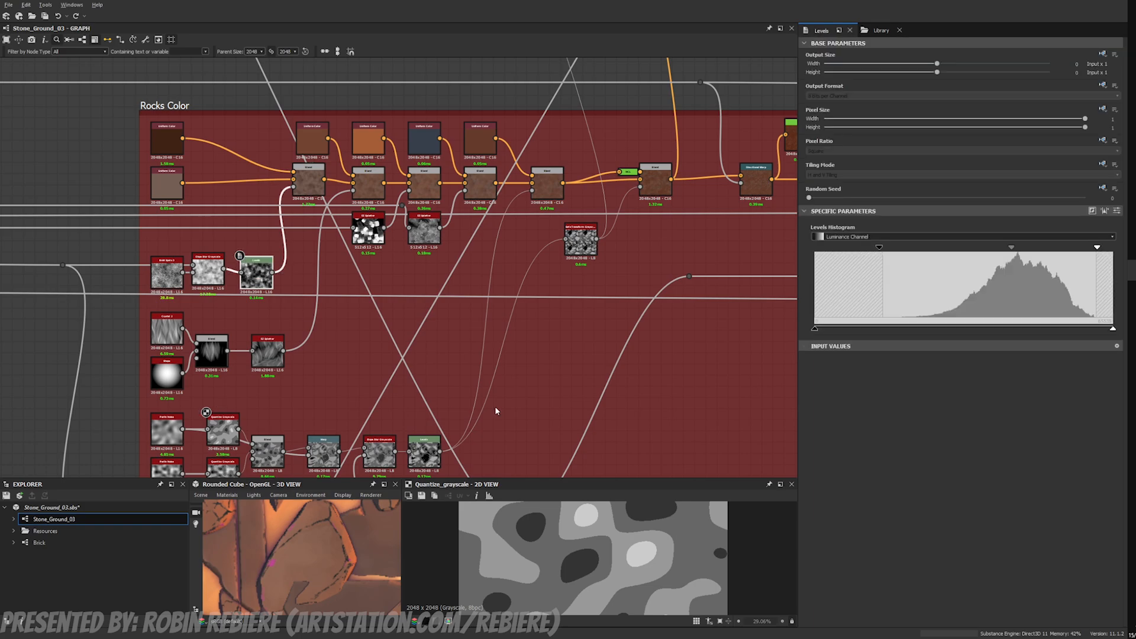
pyautogui.doubleClick(258, 283)
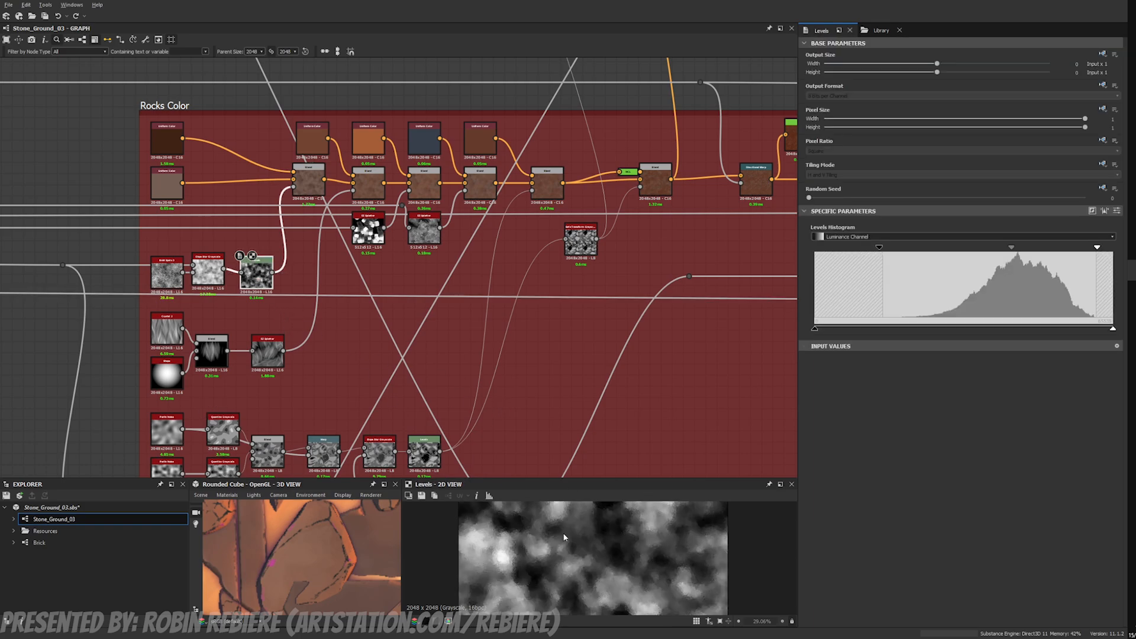
pyautogui.scroll(-3, 612, 581)
# Step: Preview the Rocks Color frame's first Blend and enlarge the 2D view to inspect its brown color variation
pyautogui.doubleClick(308, 183)
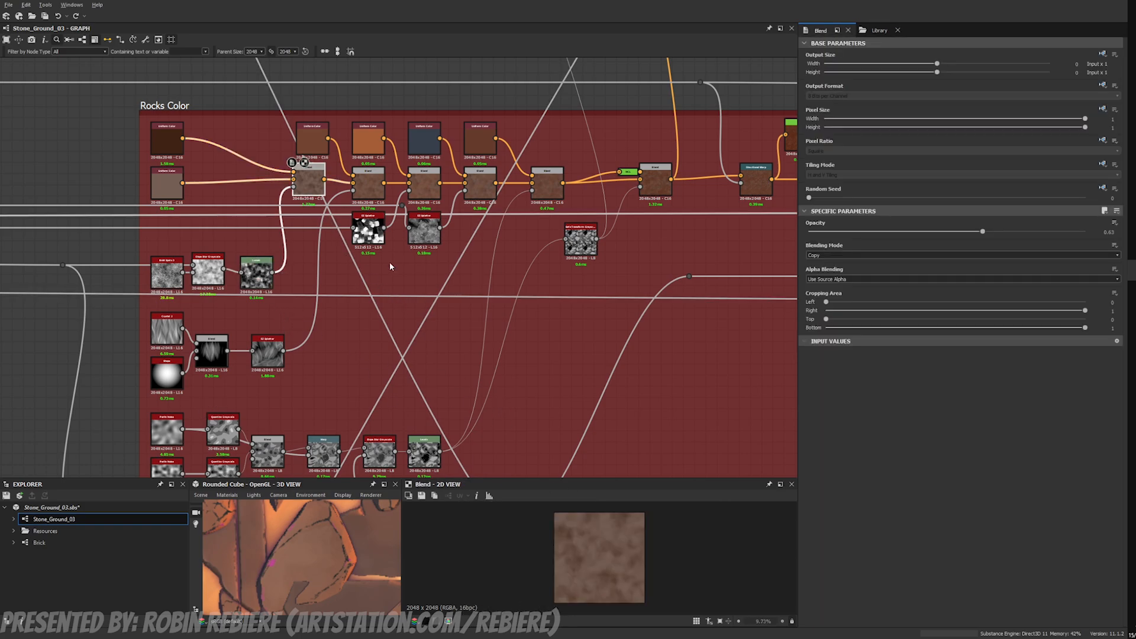
pyautogui.scroll(2, 617, 528)
pyautogui.click(591, 476)
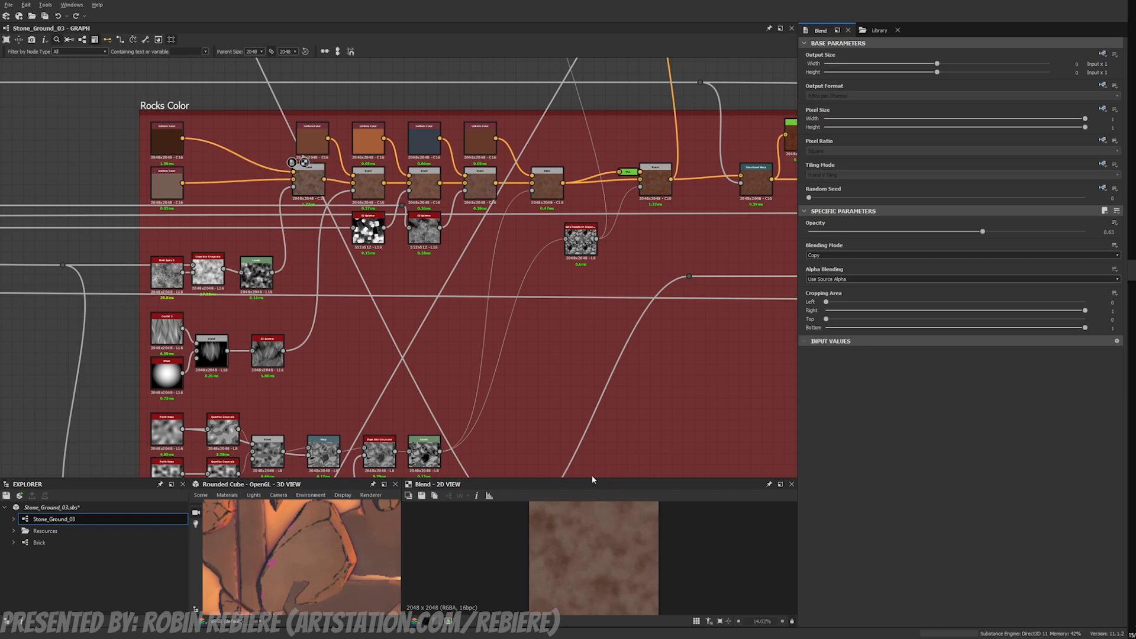
pyautogui.moveTo(589, 478); pyautogui.dragTo(577, 323)
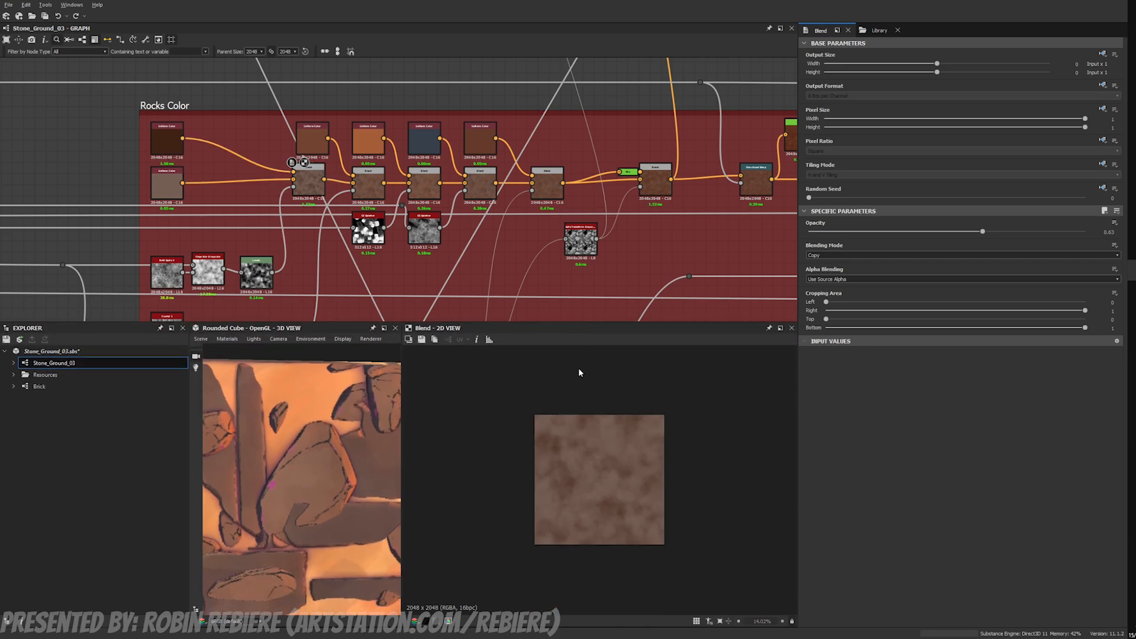
pyautogui.scroll(2, 623, 467)
# Step: Preview the Quantize Grayscale, Warp and Slope Blur Grayscale nodes of the Perlin Noise mask chain in the Rocks Color frame
pyautogui.moveTo(414, 288); pyautogui.dragTo(514, 90, button='middle')
pyautogui.scroll(3, 355, 243)
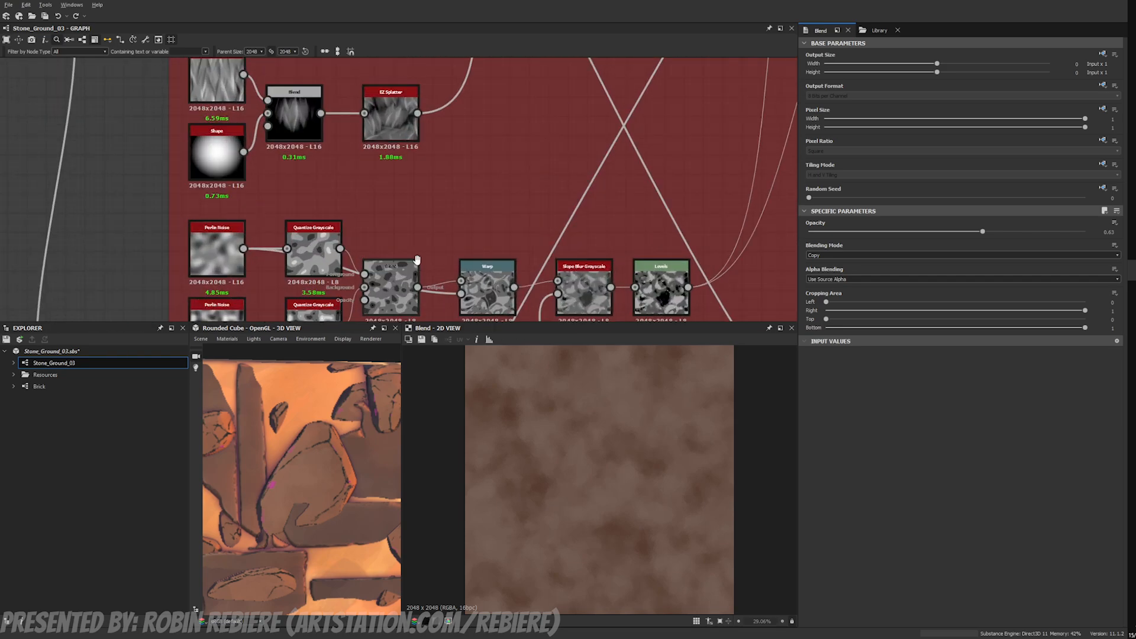
pyautogui.moveTo(416, 256); pyautogui.dragTo(316, 196, button='middle')
pyautogui.doubleClick(472, 218)
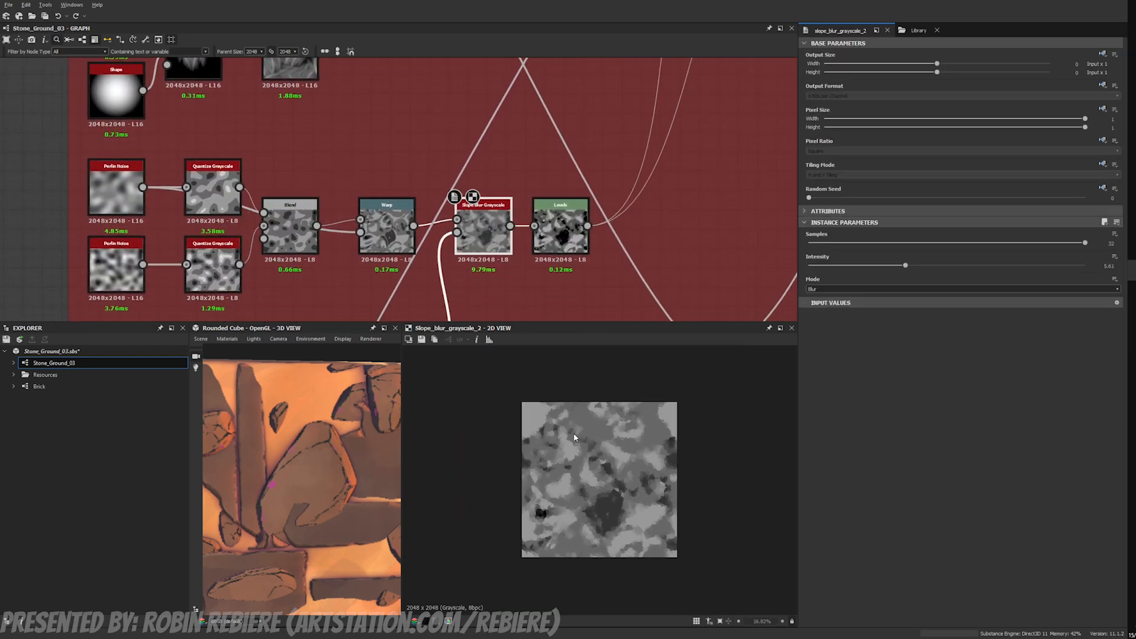
pyautogui.doubleClick(223, 189)
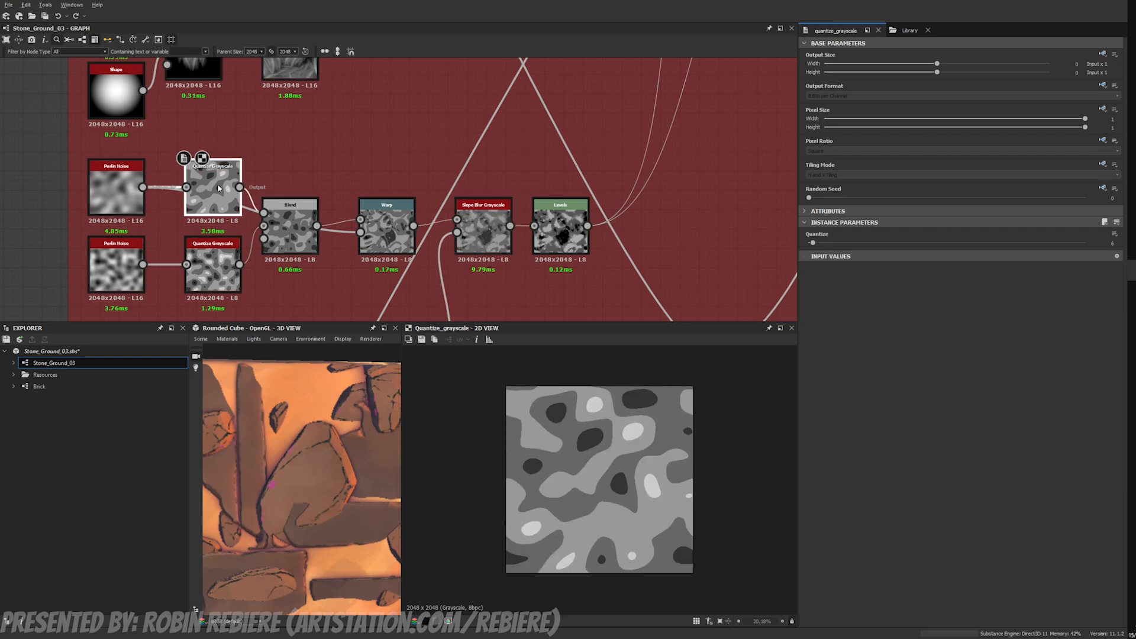
pyautogui.doubleClick(387, 231)
pyautogui.doubleClick(478, 223)
# Step: Preview the Levels node ending the Perlin Noise mask chain and examine its output connections and brush-like mask up close
pyautogui.doubleClick(558, 226)
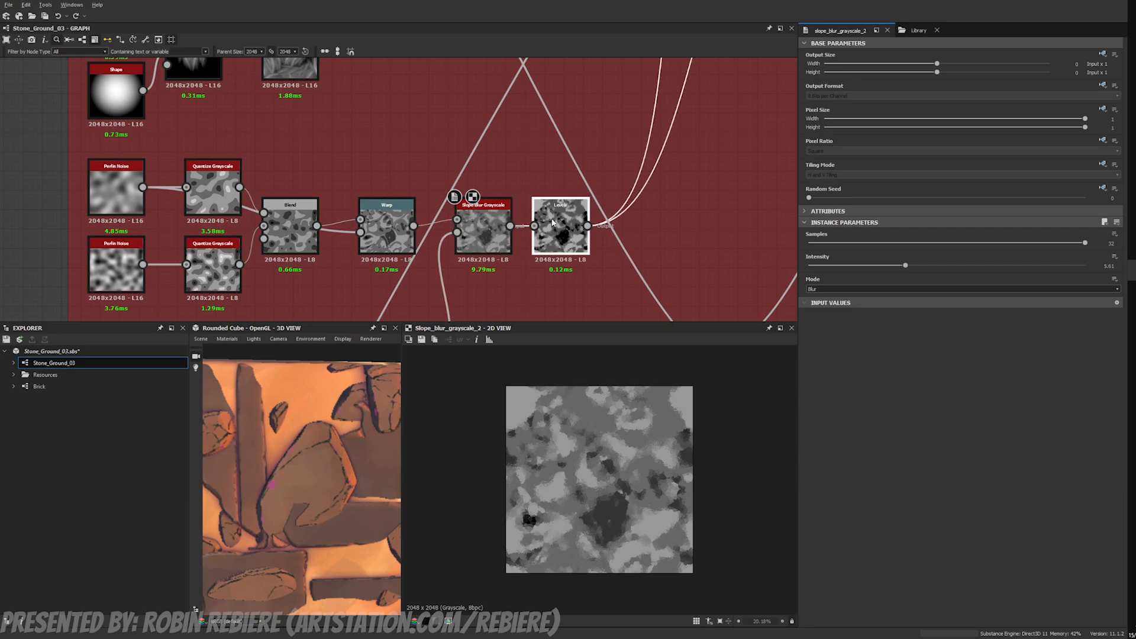
pyautogui.scroll(-2, 576, 103)
pyautogui.moveTo(576, 103); pyautogui.dragTo(471, 207, button='middle')
pyautogui.moveTo(548, 136); pyautogui.dragTo(495, 106, button='middle')
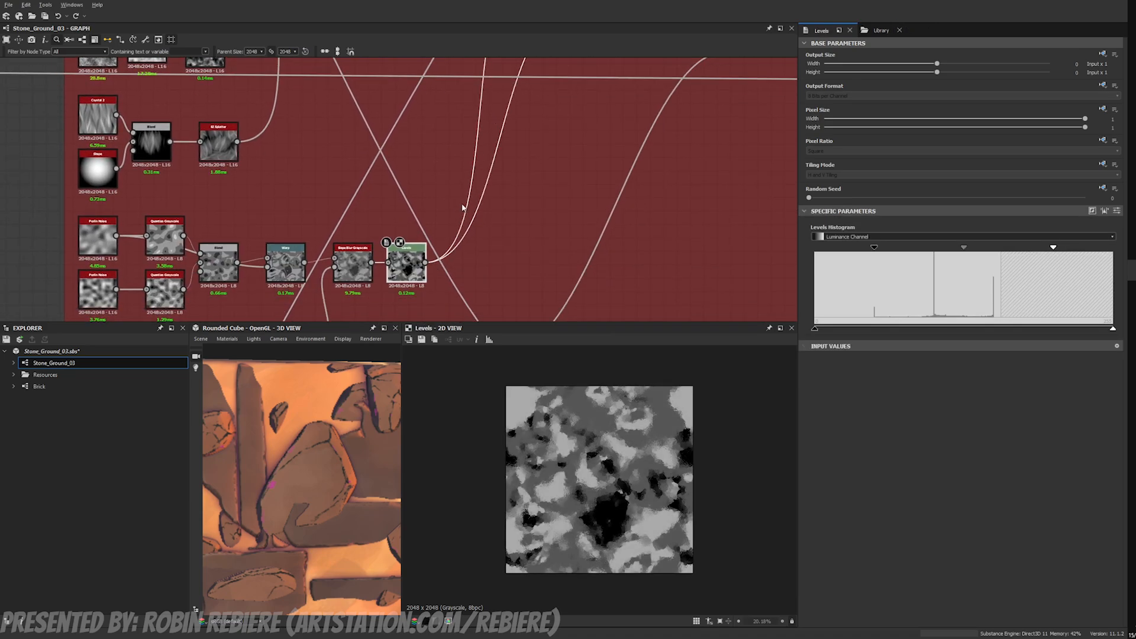
pyautogui.moveTo(453, 205); pyautogui.dragTo(470, 193, button='middle')
pyautogui.scroll(2, 434, 211)
pyautogui.scroll(1, 434, 208)
pyautogui.scroll(5, 618, 438)
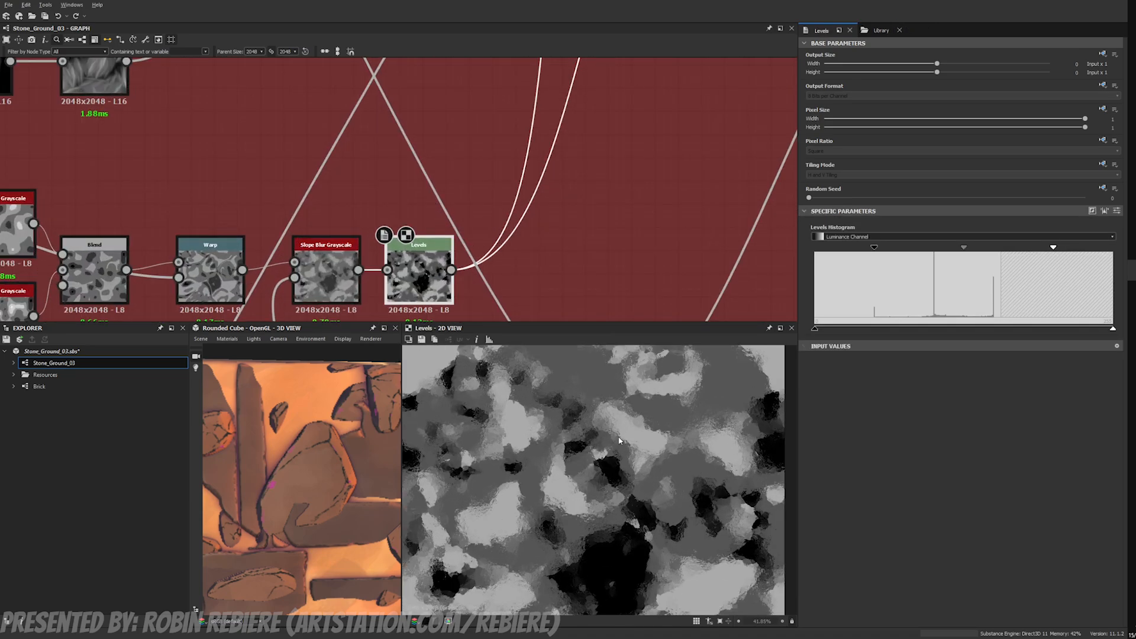
# Step: Trace the Levels mask into the Rocks Color frame and preview the last two Blend nodes of the Uniform Color chain
pyautogui.scroll(-3, 617, 438)
pyautogui.moveTo(539, 222); pyautogui.dragTo(451, 197, button='middle')
pyautogui.scroll(-2, 487, 178)
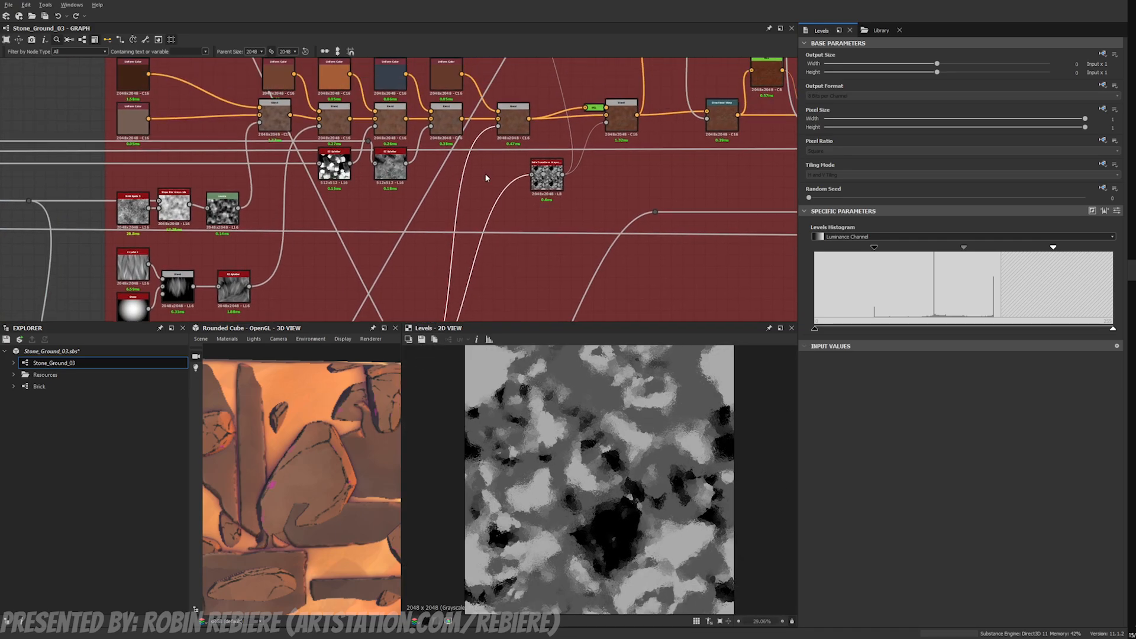
pyautogui.scroll(3, 517, 101)
pyautogui.doubleClick(519, 108)
pyautogui.doubleClick(414, 94)
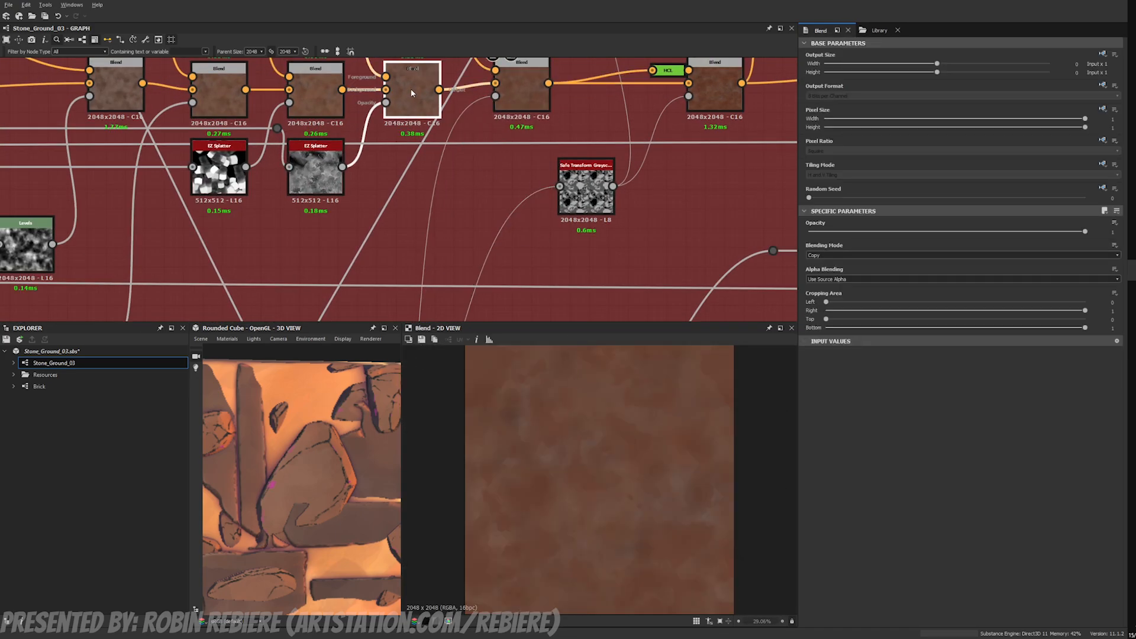
pyautogui.doubleClick(514, 90)
pyautogui.moveTo(514, 89); pyautogui.dragTo(496, 217, button='middle')
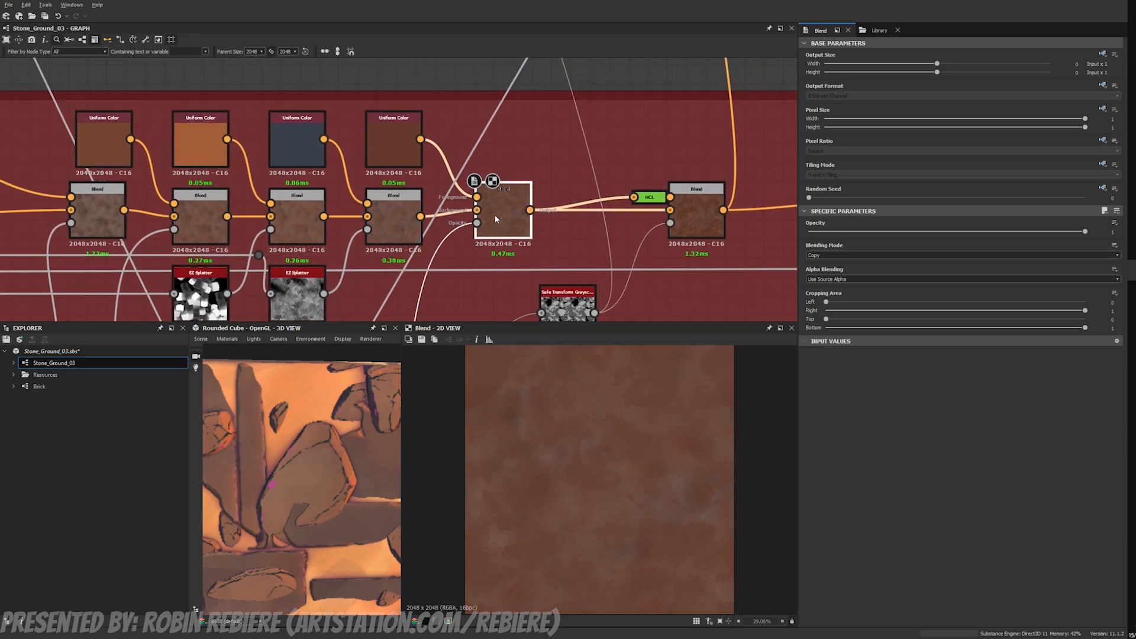
# Step: Inspect the blue-grey and orange Uniform Color nodes that feed the rock colour blends
pyautogui.moveTo(247, 253); pyautogui.dragTo(388, 187, button='middle')
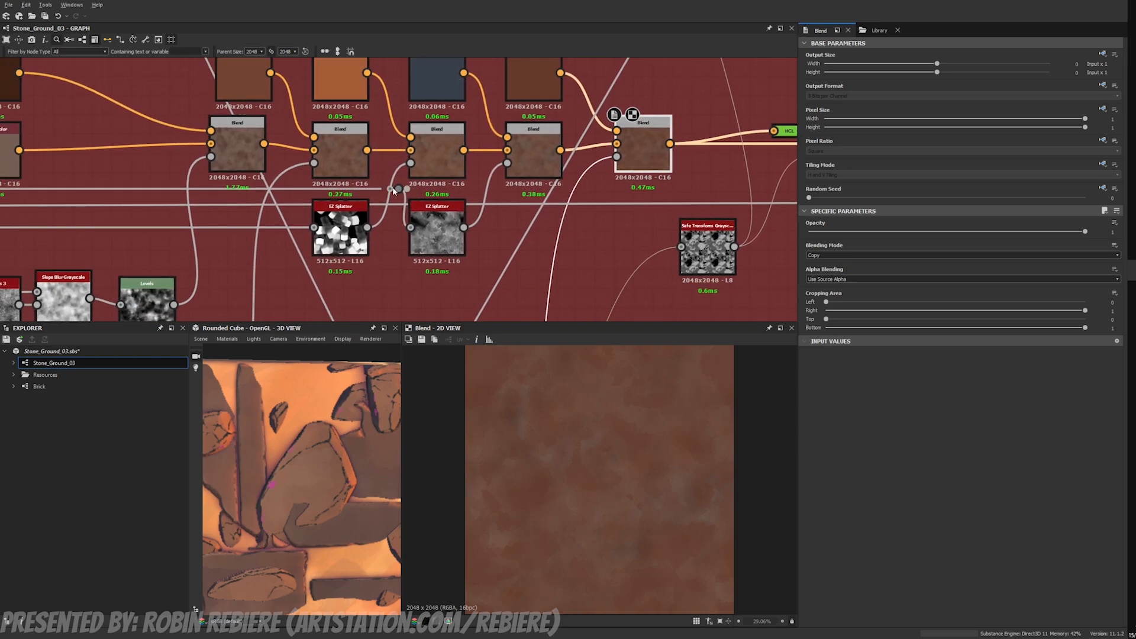
pyautogui.moveTo(151, 156); pyautogui.dragTo(249, 181, button='middle')
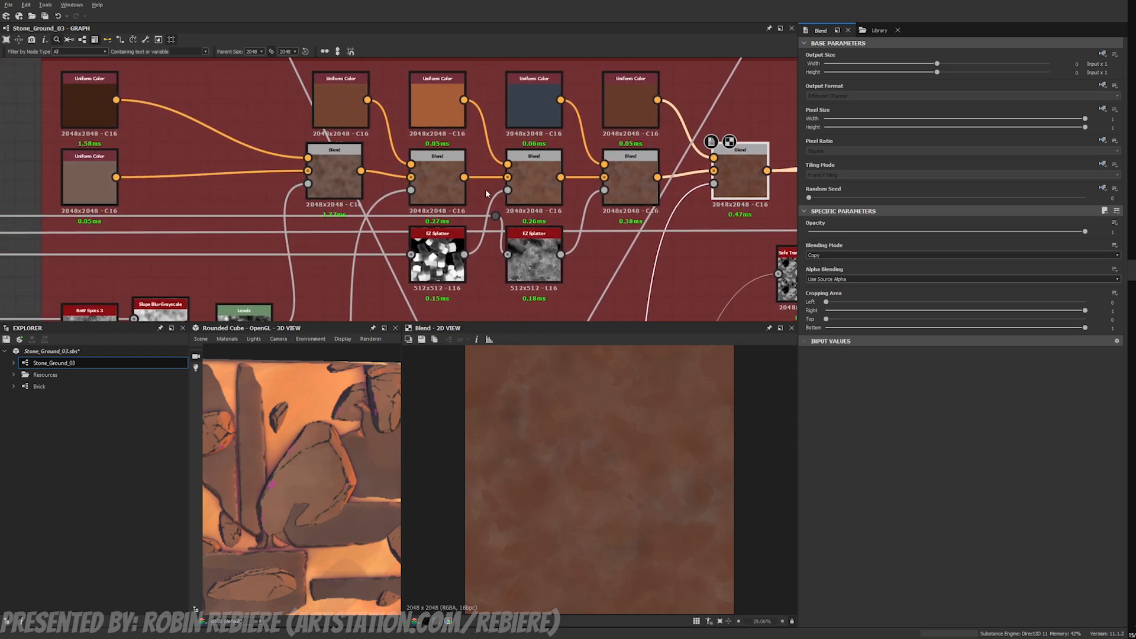
pyautogui.moveTo(485, 189); pyautogui.dragTo(356, 201, button='middle')
pyautogui.click(389, 112)
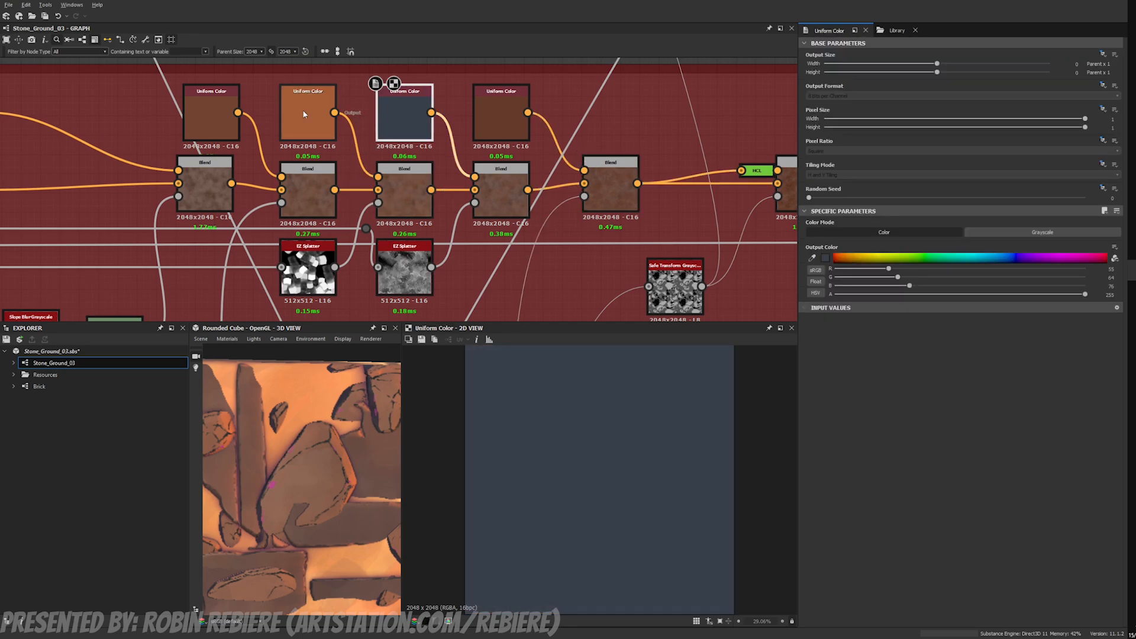
pyautogui.click(314, 113)
# Step: Preview the Blend at the end of the Uniform Color chain and examine its colour variation up close
pyautogui.scroll(-3, 534, 145)
pyautogui.moveTo(637, 163); pyautogui.dragTo(519, 181, button='middle')
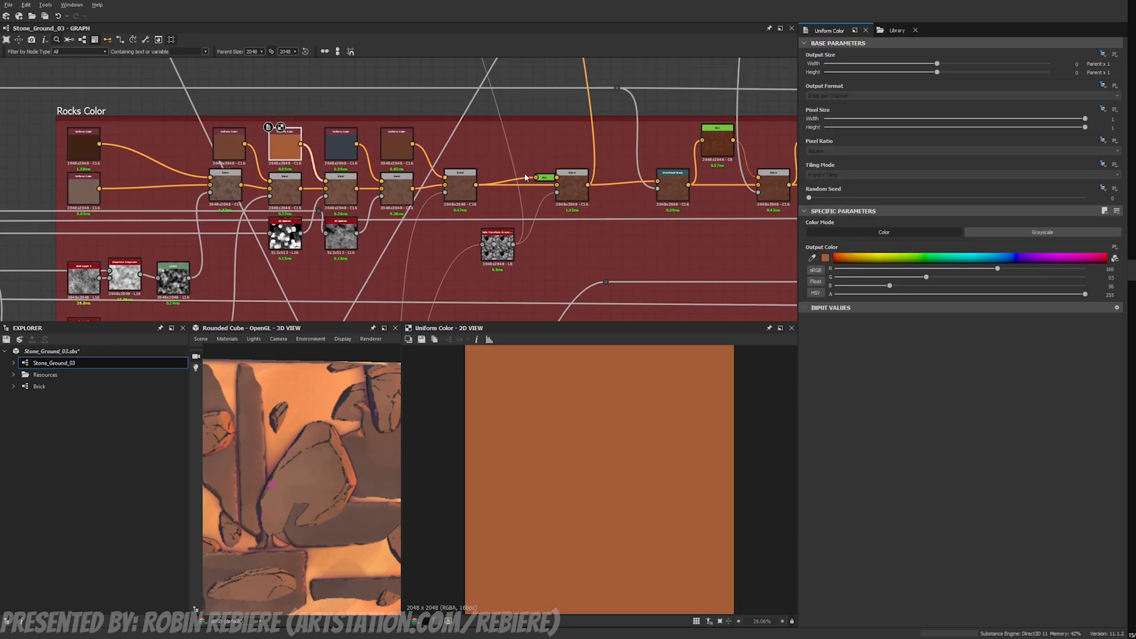
pyautogui.scroll(1, 518, 182)
pyautogui.doubleClick(447, 187)
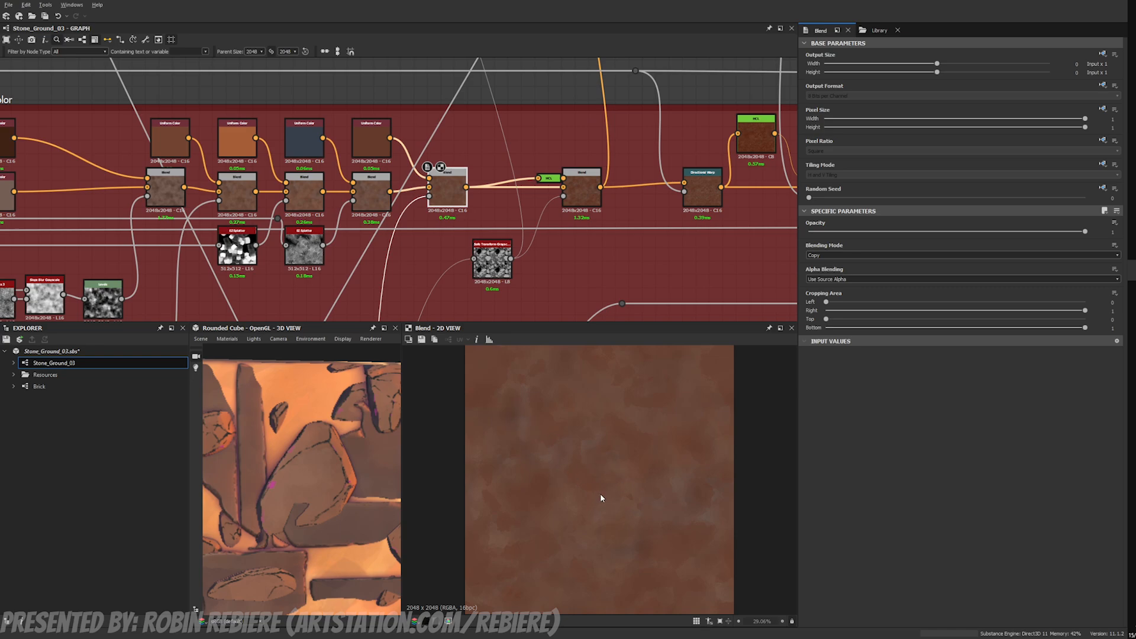
pyautogui.scroll(4, 601, 497)
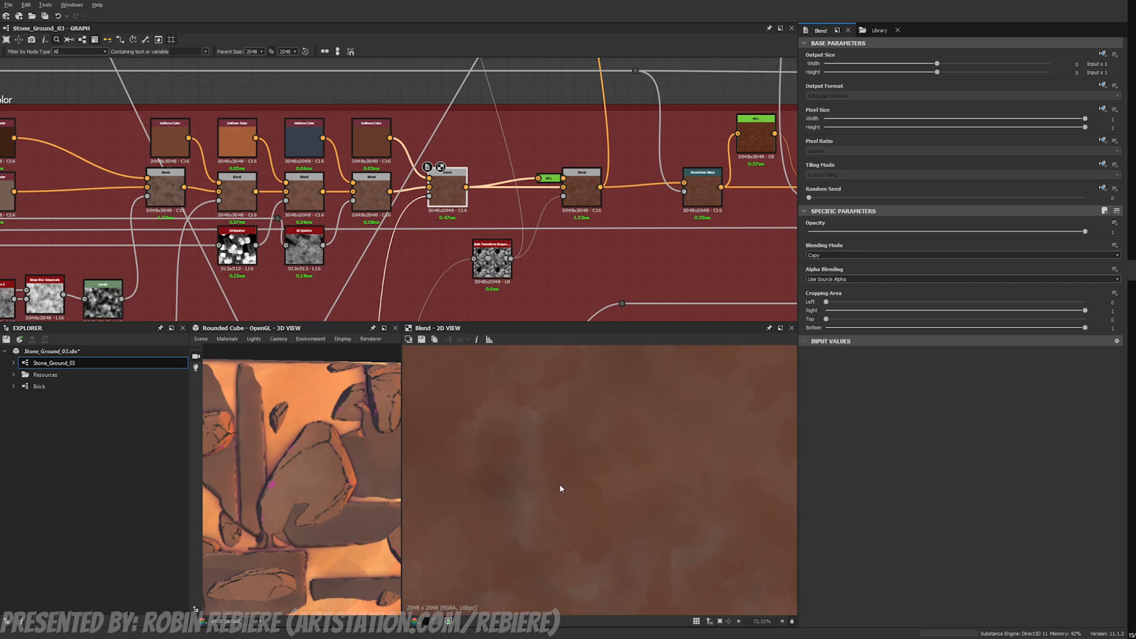
pyautogui.scroll(-2, 583, 479)
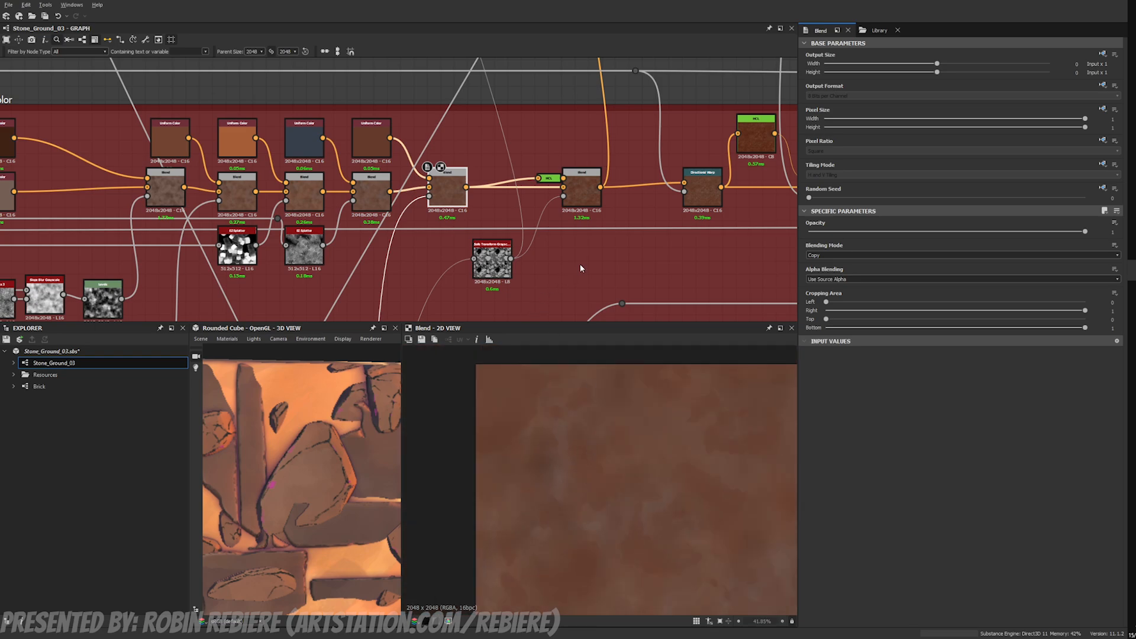
# Step: Preview the Blend that mixes the first HCL adjustment into the rock colour, just before the Directional Warp
pyautogui.moveTo(614, 253); pyautogui.dragTo(375, 261, button='middle')
pyautogui.moveTo(561, 251)
pyautogui.mouseDown(button='middle')
pyautogui.moveTo(465, 250)
pyautogui.moveTo(562, 187)
pyautogui.mouseUp(button='middle')
pyautogui.click(649, 153)
pyautogui.click(356, 168)
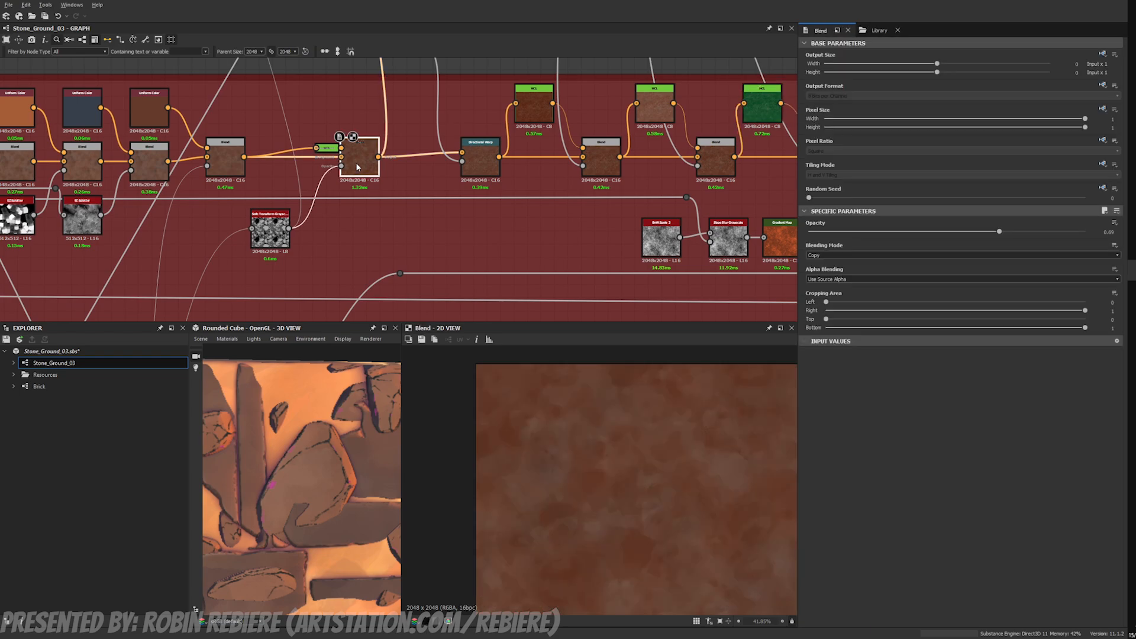
# Step: Inspect the grey EZ Splatter mask and the Safe Transform Grayscale mask that drive the rock colour blends
pyautogui.moveTo(270, 230); pyautogui.dragTo(471, 204, button='middle')
pyautogui.moveTo(290, 148); pyautogui.dragTo(319, 195, button='middle')
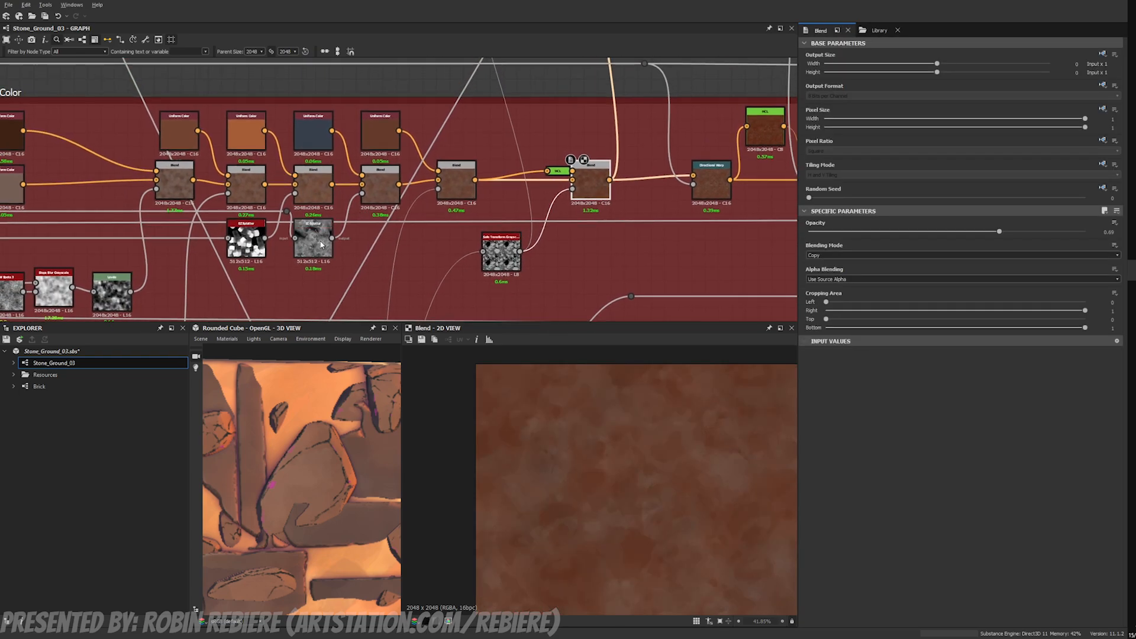
pyautogui.moveTo(321, 244); pyautogui.dragTo(317, 240)
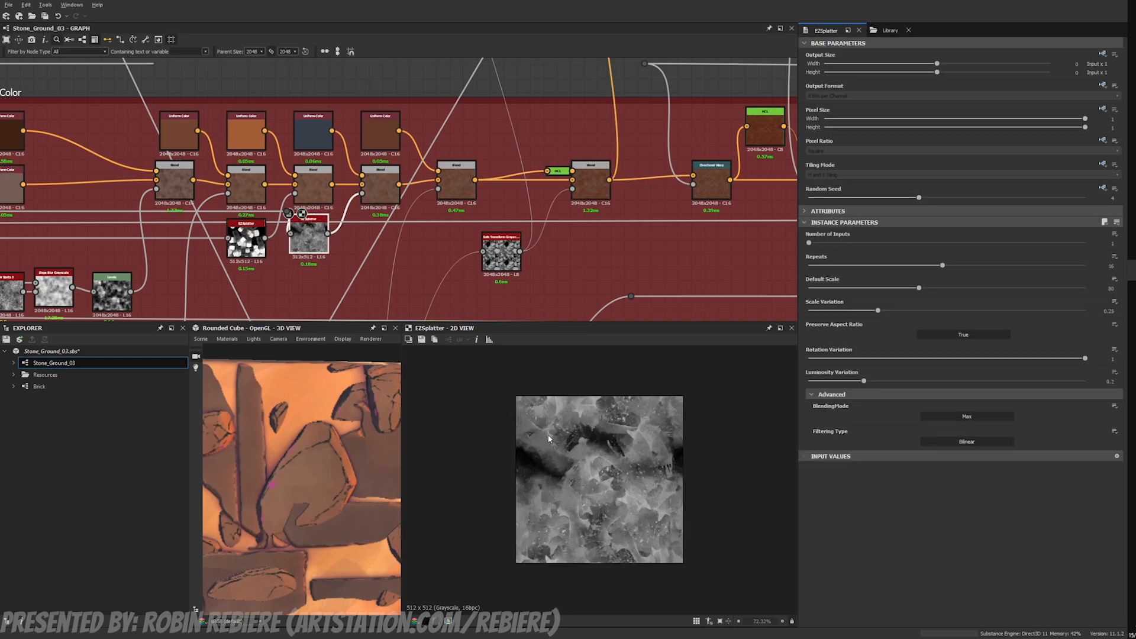
pyautogui.moveTo(498, 277); pyautogui.dragTo(332, 244, button='middle')
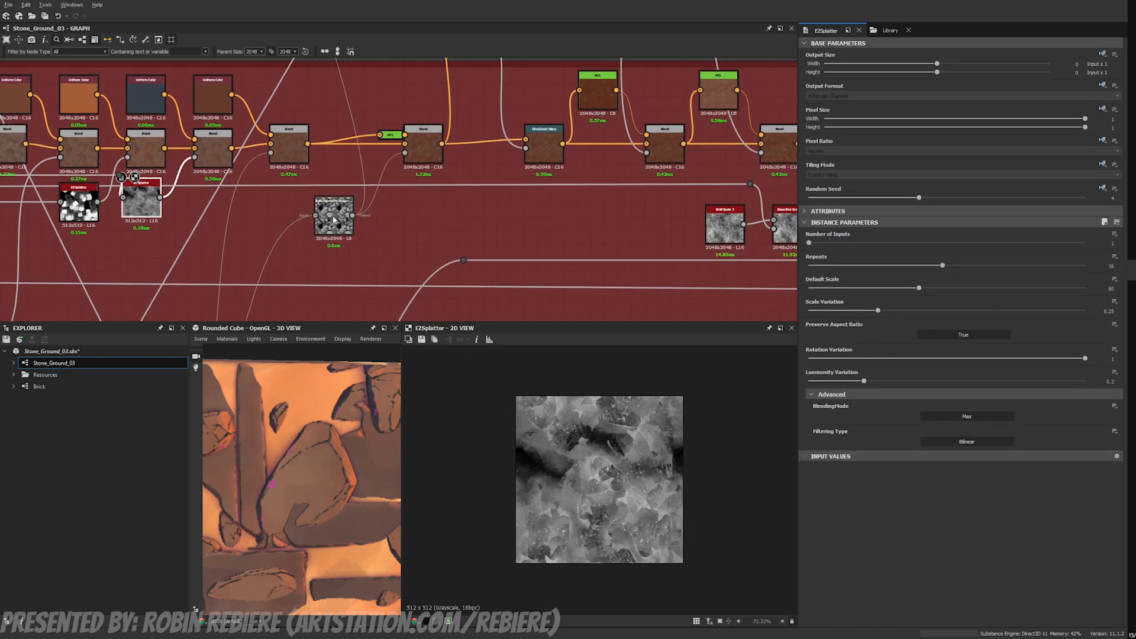
pyautogui.doubleClick(335, 222)
# Step: Preview the Slope Blur Grayscale node between the BnW Spots noise and the Gradient Map
pyautogui.moveTo(538, 270); pyautogui.dragTo(402, 270, button='middle')
pyautogui.moveTo(490, 271); pyautogui.dragTo(276, 258, button='middle')
pyautogui.doubleClick(436, 232)
pyautogui.scroll(-2, 616, 488)
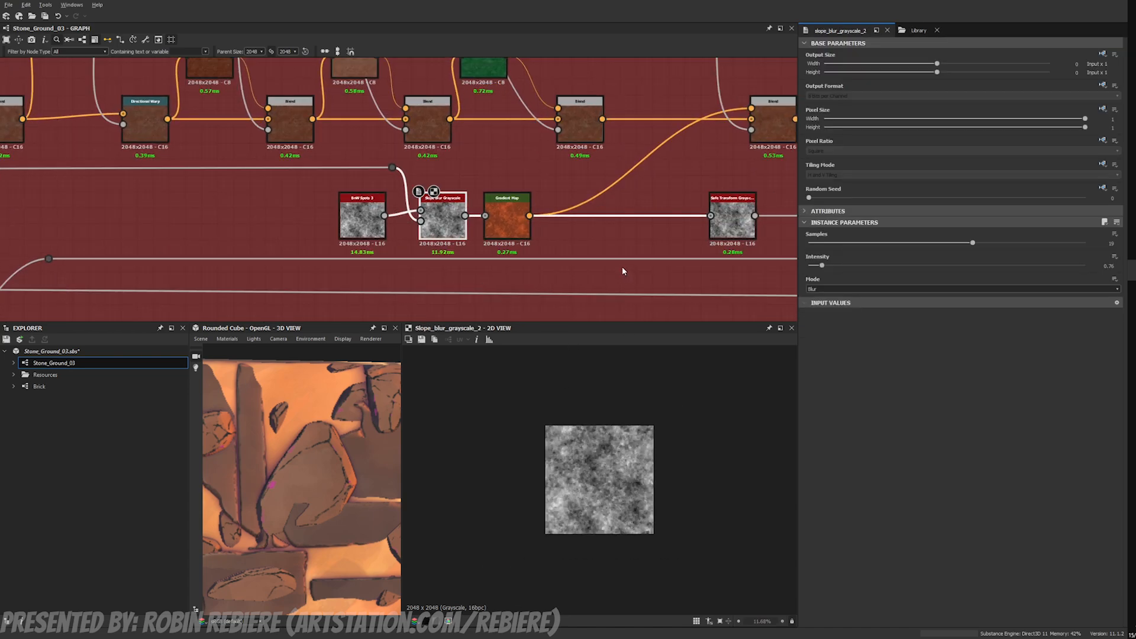
# Step: Preview the Blend that applies the green HCL variation and examine its output
pyautogui.moveTo(773, 222); pyautogui.dragTo(318, 267, button='middle')
pyautogui.moveTo(123, 171); pyautogui.dragTo(371, 190, button='middle')
pyautogui.doubleClick(371, 190)
pyautogui.scroll(1, 603, 457)
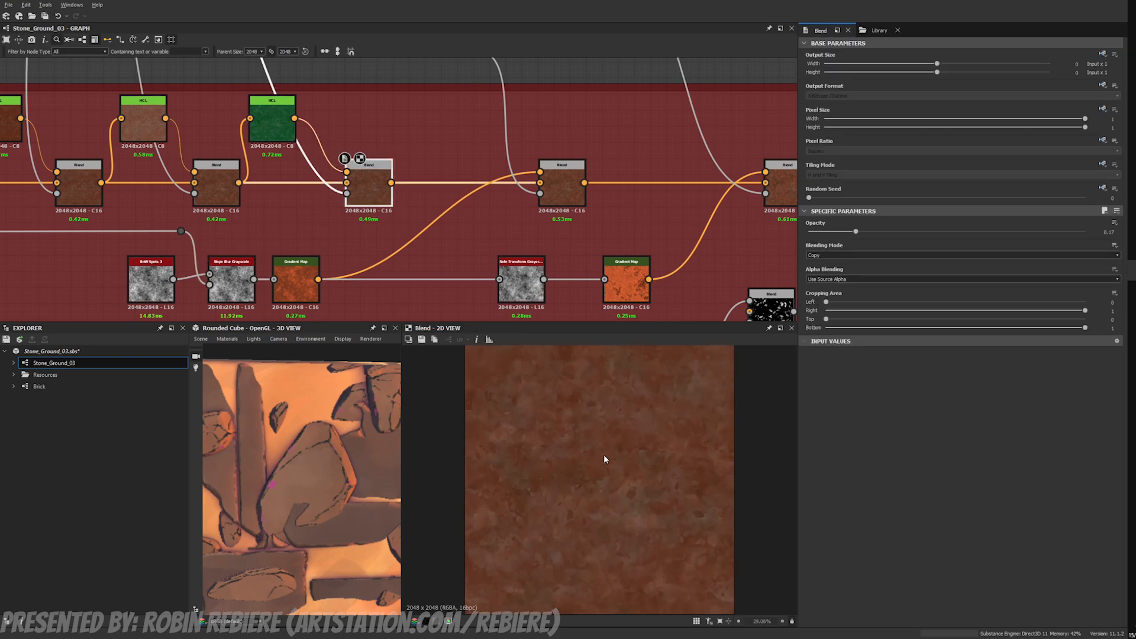
pyautogui.scroll(-4, 364, 244)
pyautogui.scroll(3, 314, 231)
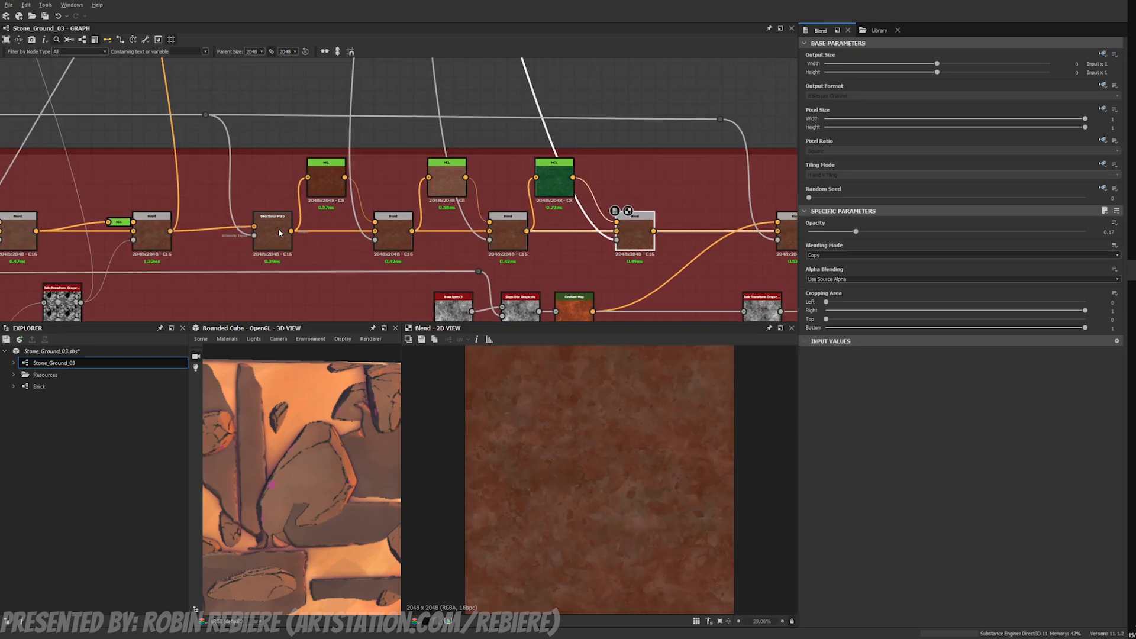
# Step: Compare the Directional Warp output with the Blend node that feeds it
pyautogui.doubleClick(278, 229)
pyautogui.moveTo(165, 245); pyautogui.dragTo(408, 249, button='middle')
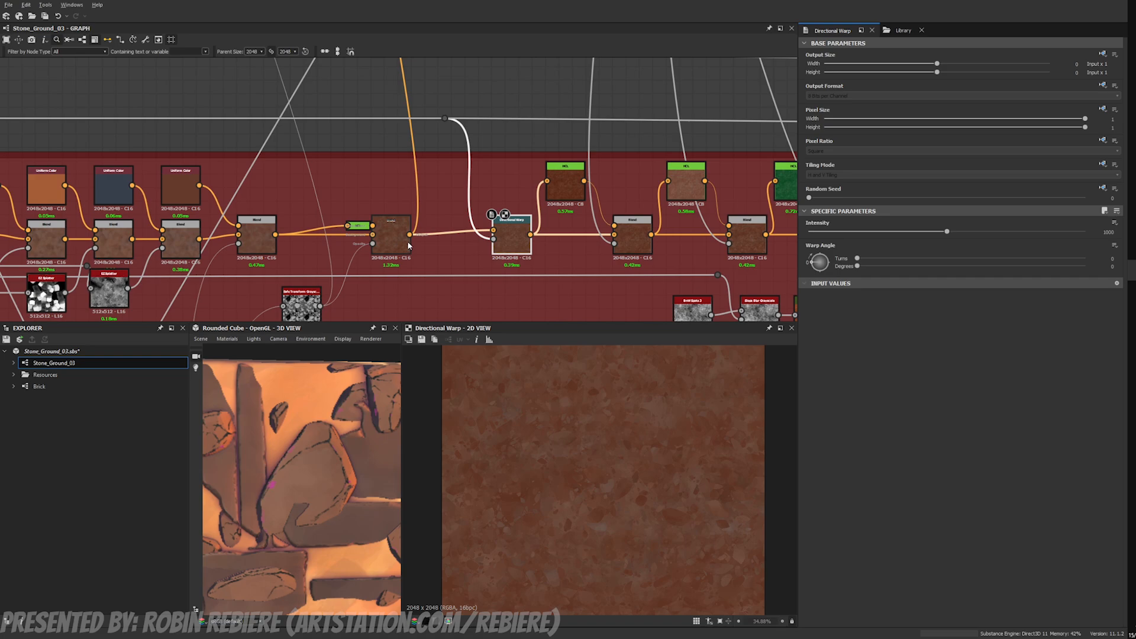
pyautogui.doubleClick(408, 245)
pyautogui.scroll(2, 516, 250)
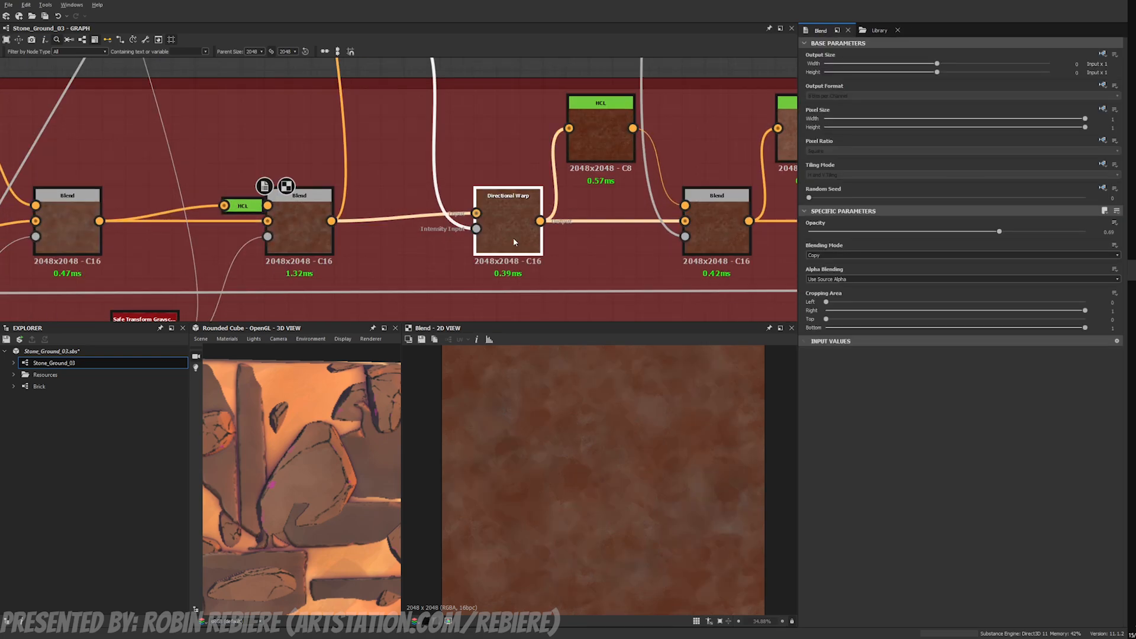
# Step: Preview the Flood Fill to Grayscale map connected to the Directional Warp's intensity input and examine its detail
pyautogui.doubleClick(508, 232)
pyautogui.doubleClick(475, 229)
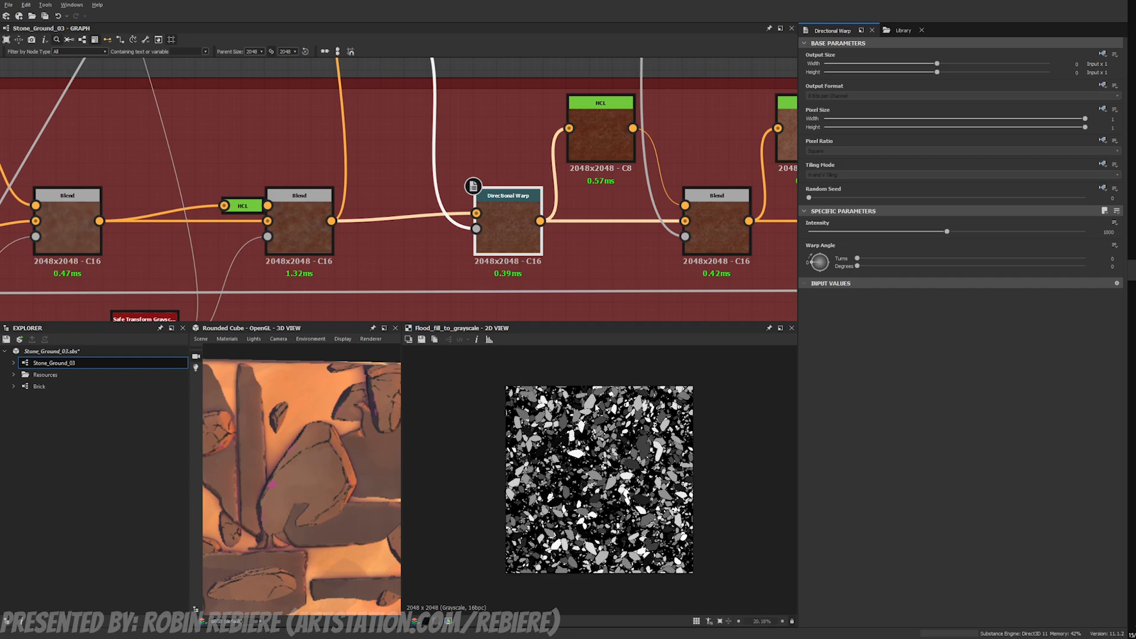
pyautogui.scroll(2, 599, 417)
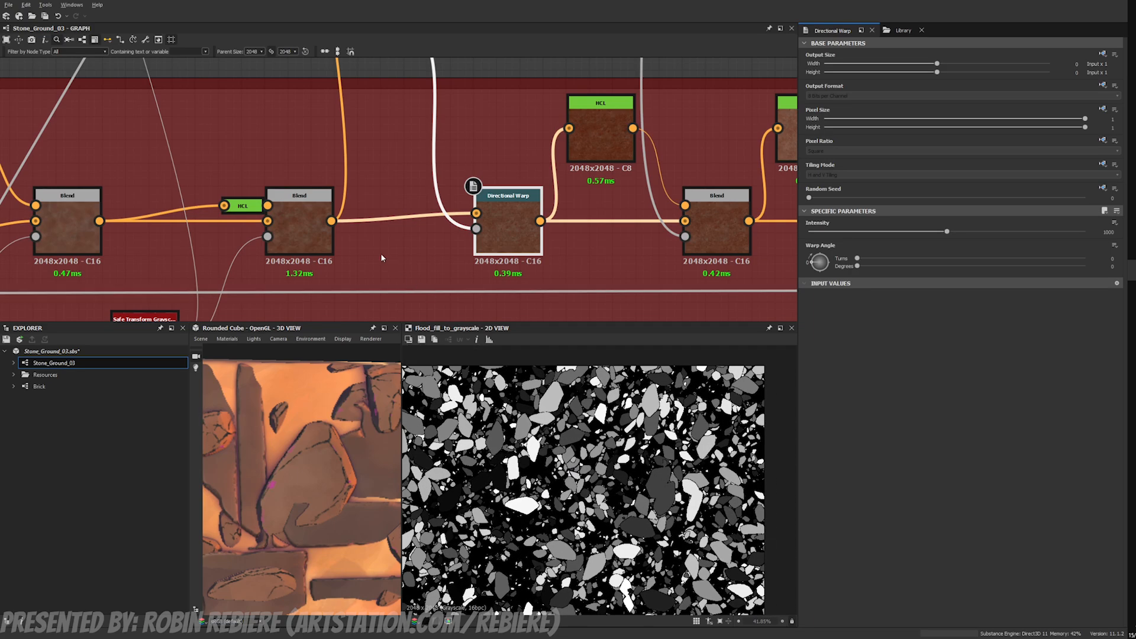
# Step: Switch the preview between the unwarped Blend and the Directional Warp to compare the colours before and after warping
pyautogui.doubleClick(505, 228)
pyautogui.doubleClick(309, 233)
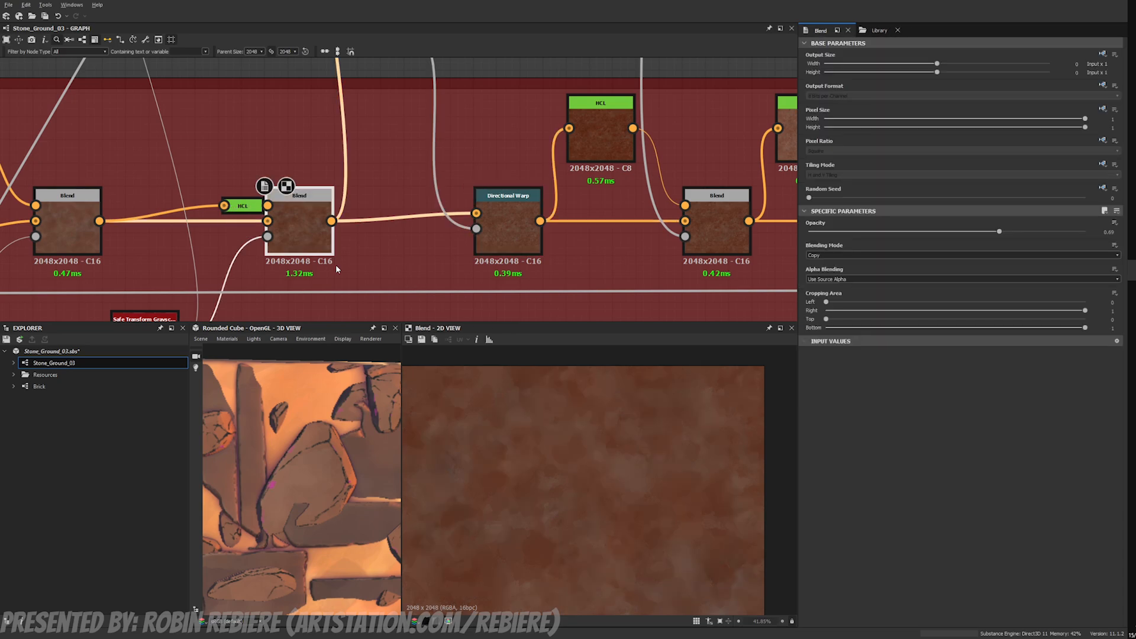
pyautogui.scroll(-2, 570, 427)
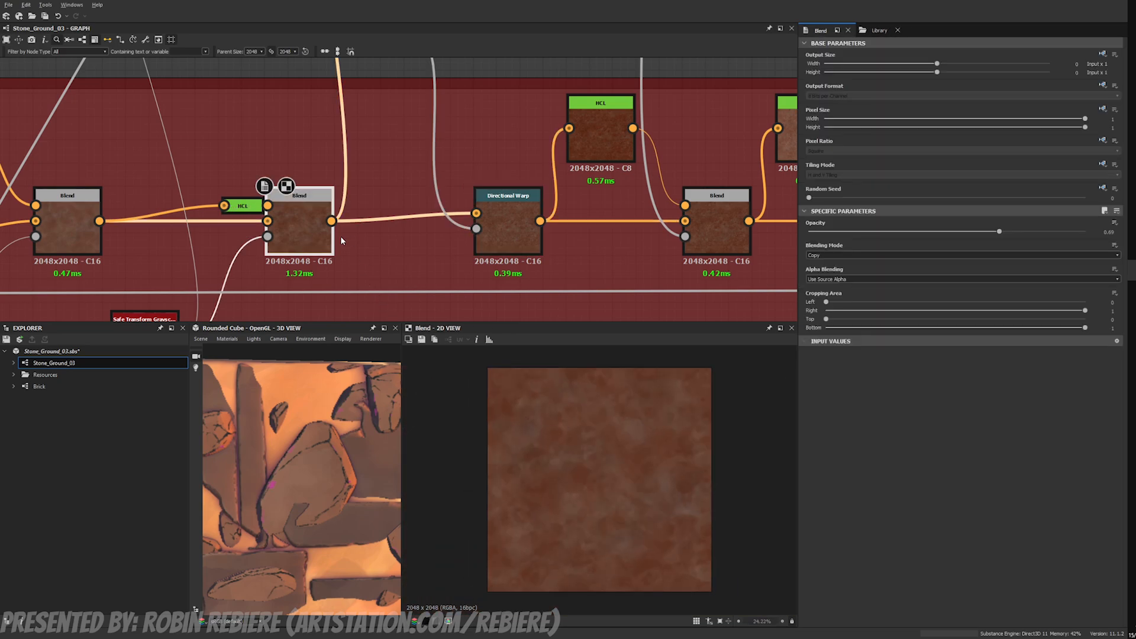
pyautogui.doubleClick(499, 225)
pyautogui.scroll(4, 594, 397)
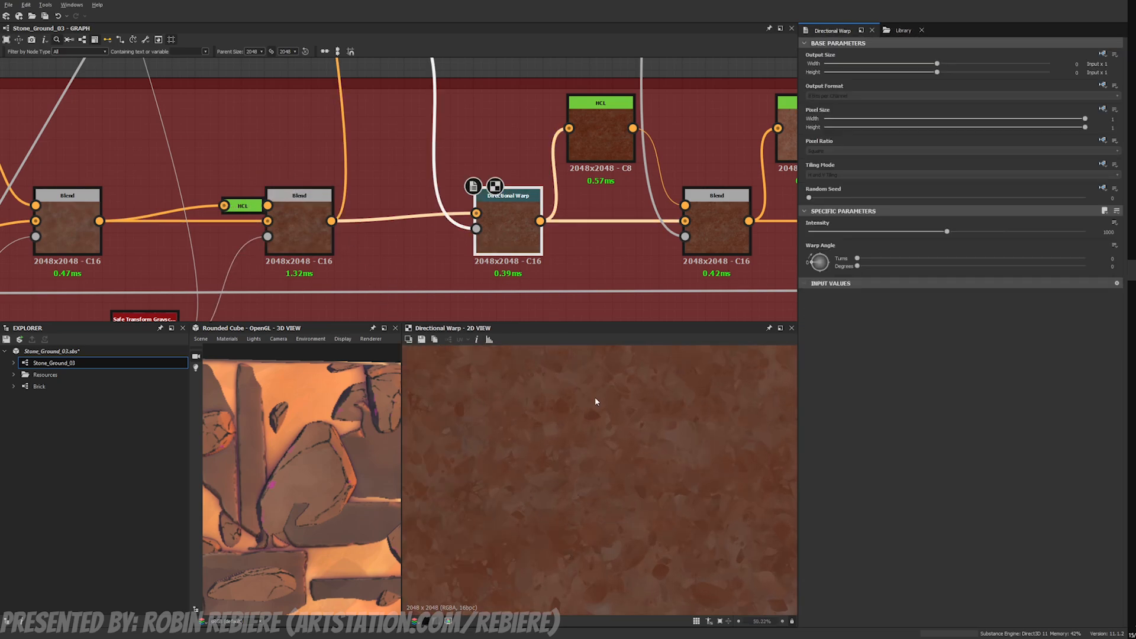
# Step: Examine the Directional Warp output up close for the individual stone shapes and their colour variation
pyautogui.moveTo(594, 397); pyautogui.dragTo(583, 451, button='middle')
pyautogui.scroll(4, 592, 456)
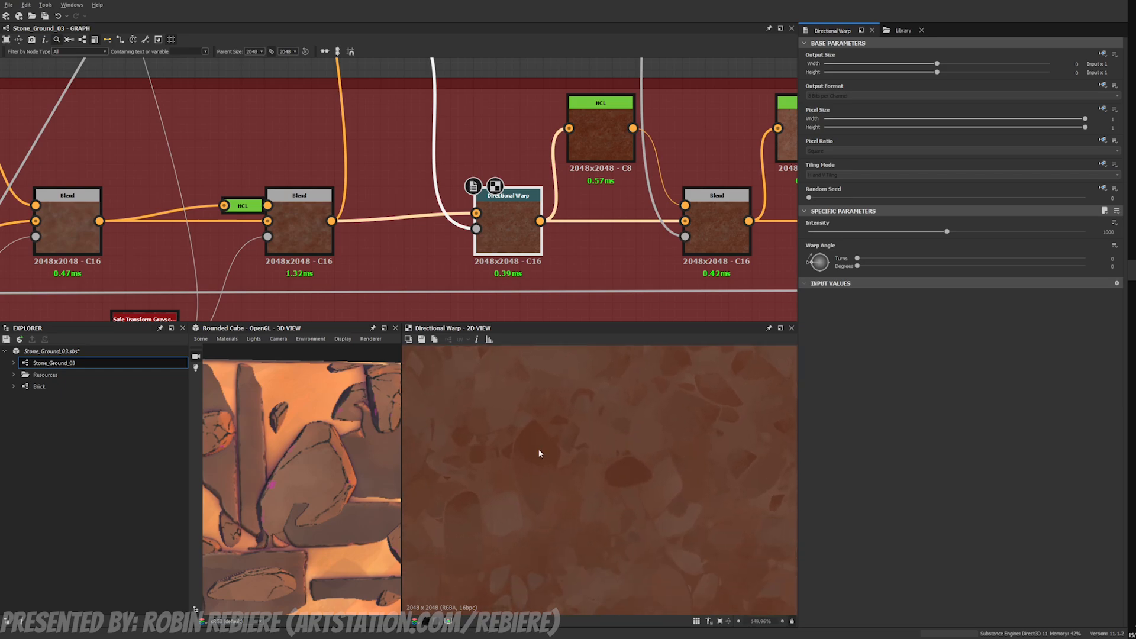
pyautogui.moveTo(543, 484); pyautogui.dragTo(584, 413, button='middle')
pyautogui.moveTo(550, 463); pyautogui.dragTo(583, 411, button='middle')
pyautogui.moveTo(595, 492); pyautogui.dragTo(581, 439, button='middle')
pyautogui.scroll(1, 577, 456)
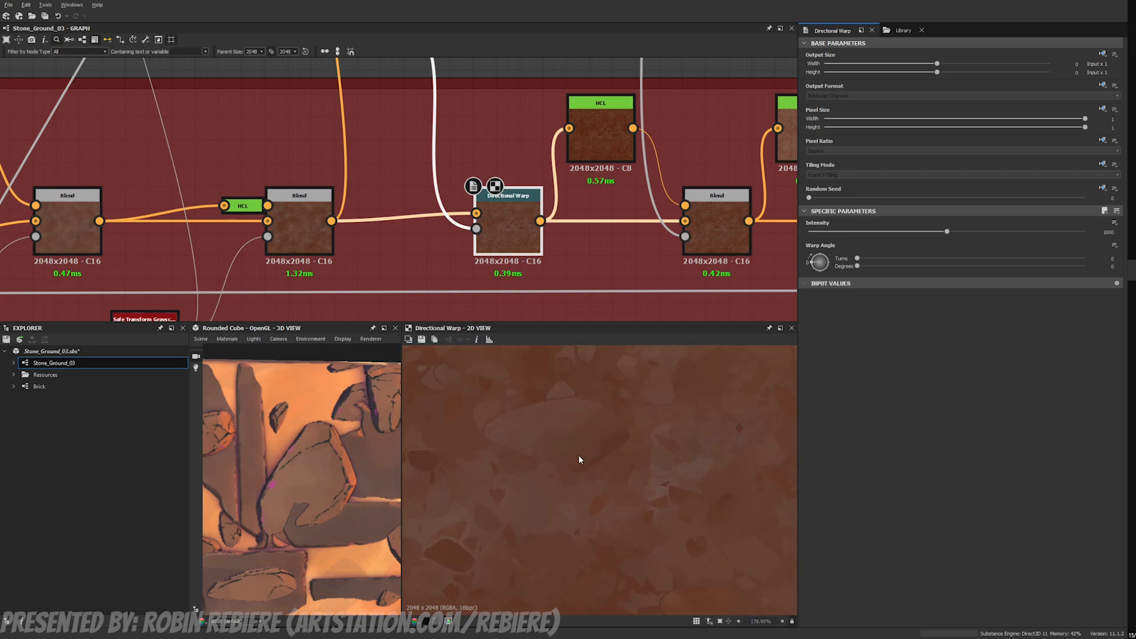
pyautogui.scroll(2, 592, 452)
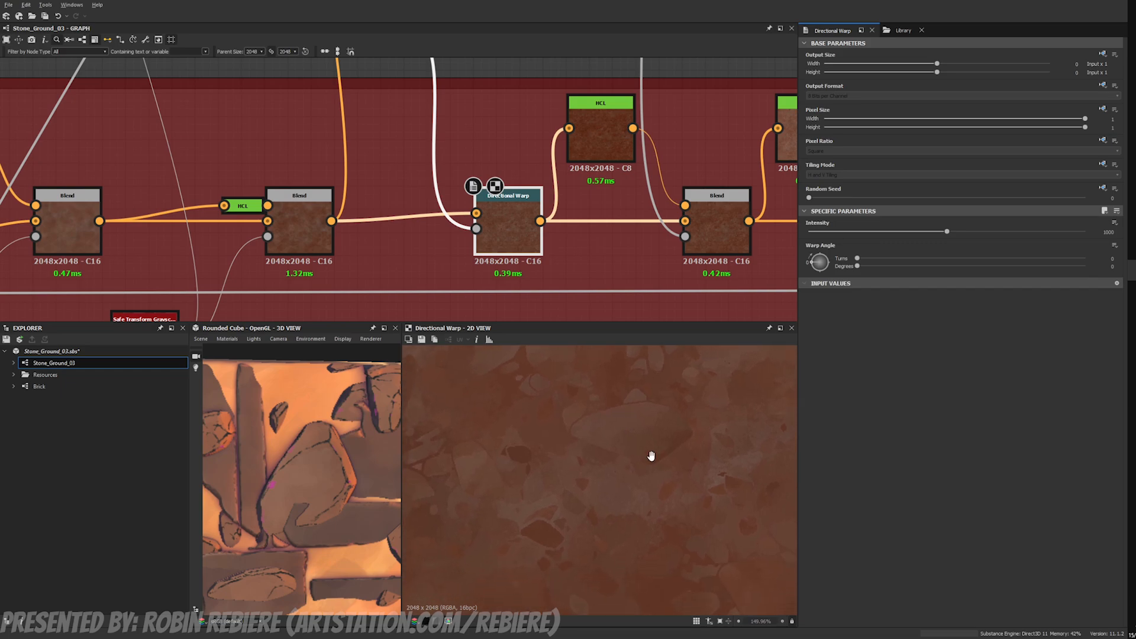
pyautogui.moveTo(616, 459); pyautogui.dragTo(594, 458, button='middle')
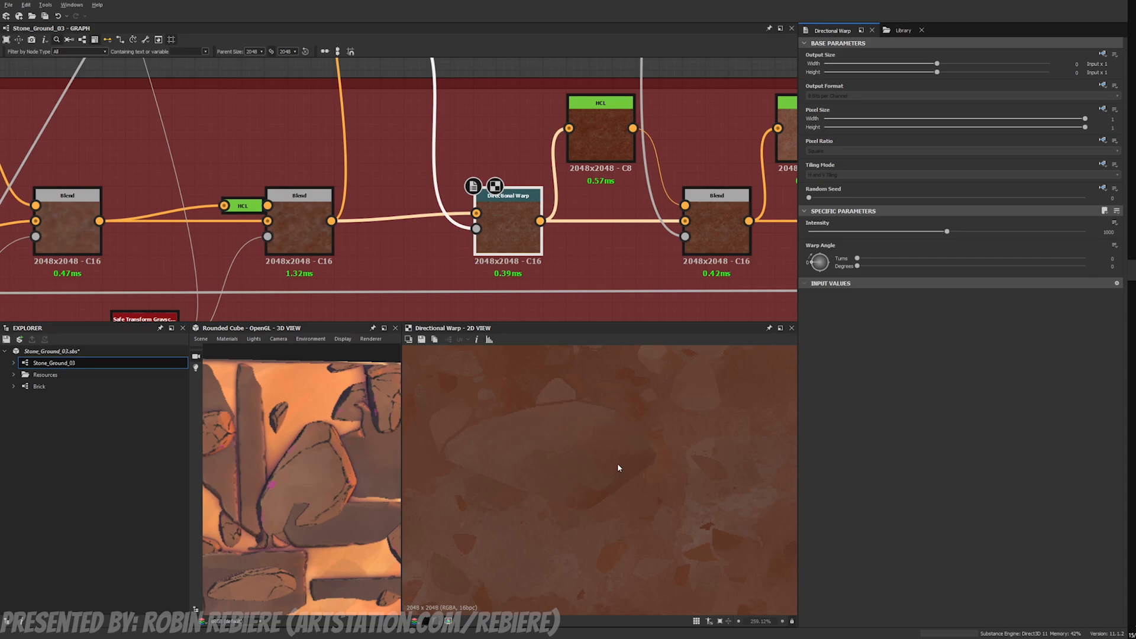
pyautogui.moveTo(617, 463); pyautogui.dragTo(517, 425, button='middle')
pyautogui.scroll(-2, 537, 452)
pyautogui.moveTo(642, 444); pyautogui.dragTo(592, 449, button='middle')
pyautogui.scroll(1, 591, 436)
pyautogui.scroll(-5, 589, 451)
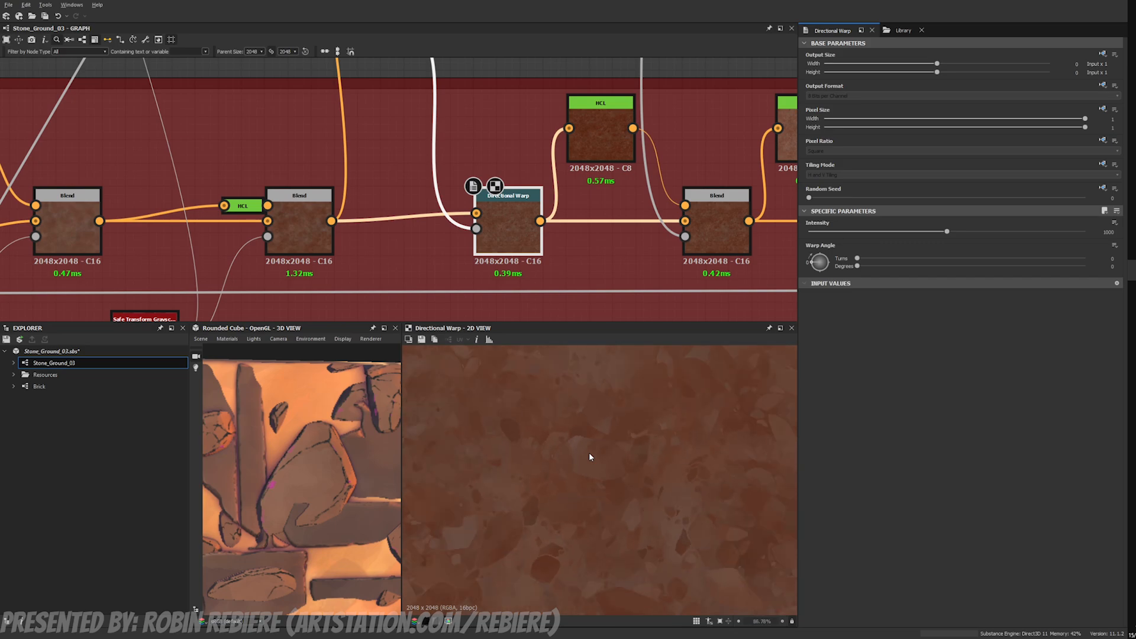
pyautogui.scroll(-4, 587, 292)
# Step: Preview the two Blend nodes following the Directional Warp, which mix in the dark and light brown HCL variations
pyautogui.moveTo(588, 292); pyautogui.dragTo(490, 265, button='middle')
pyautogui.click(498, 244)
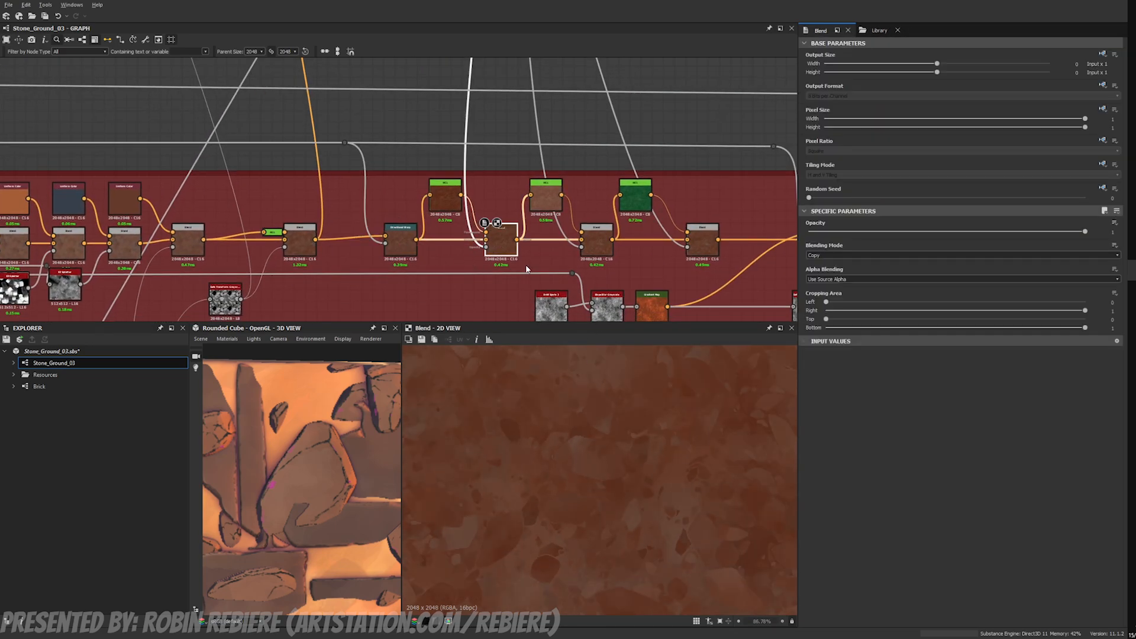
pyautogui.scroll(-4, 603, 428)
pyautogui.click(594, 244)
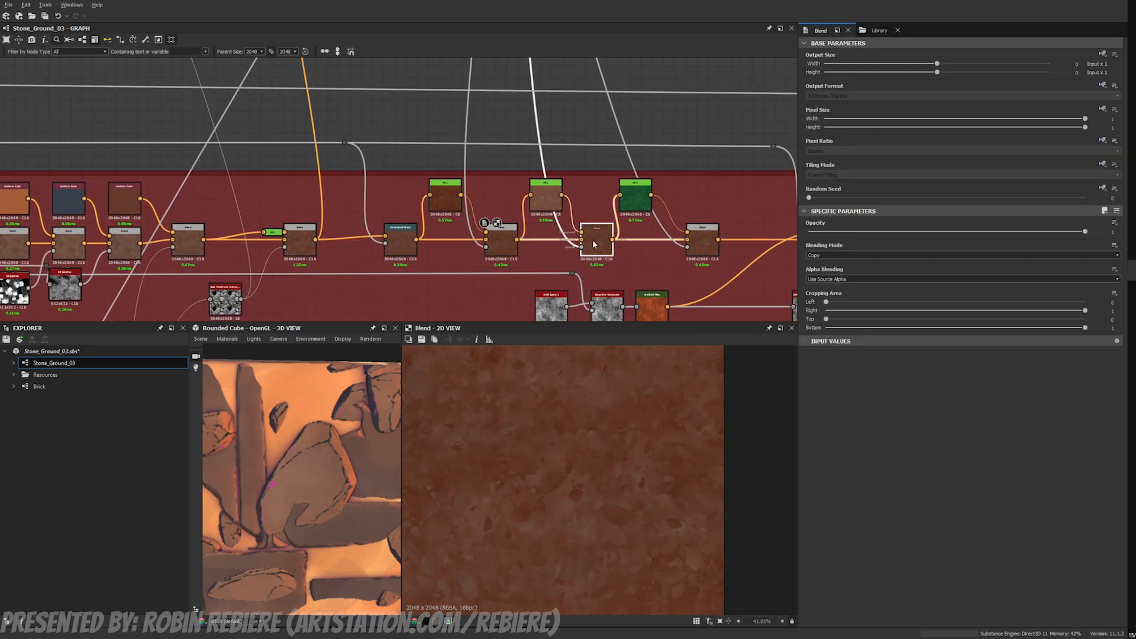
pyautogui.moveTo(594, 243); pyautogui.dragTo(516, 238, button='middle')
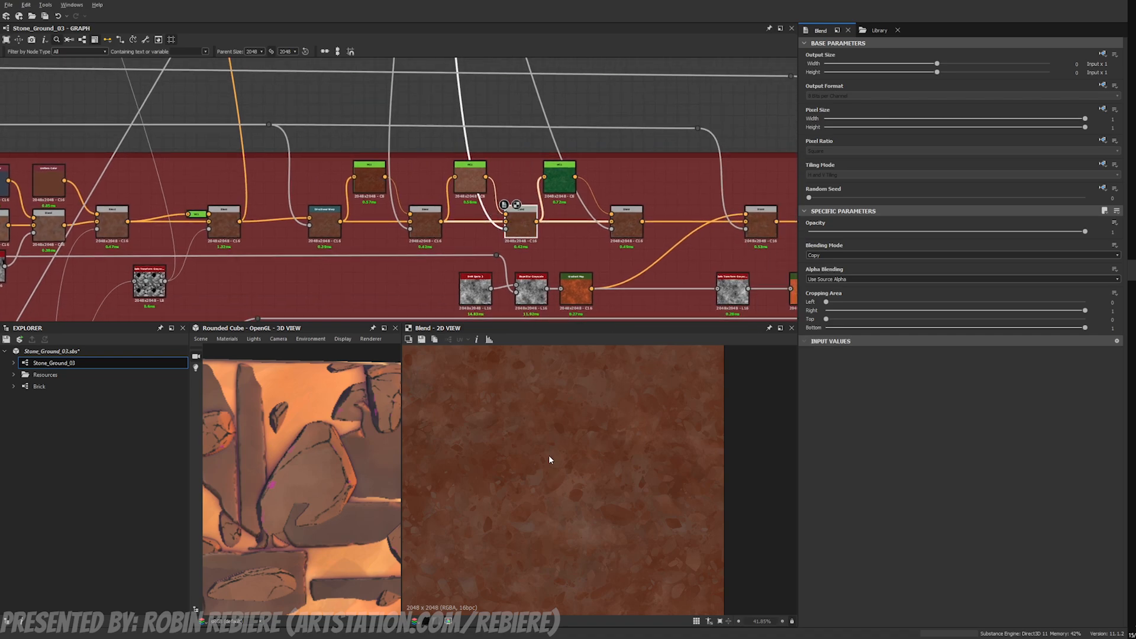
pyautogui.scroll(-1, 532, 444)
pyautogui.scroll(5, 606, 474)
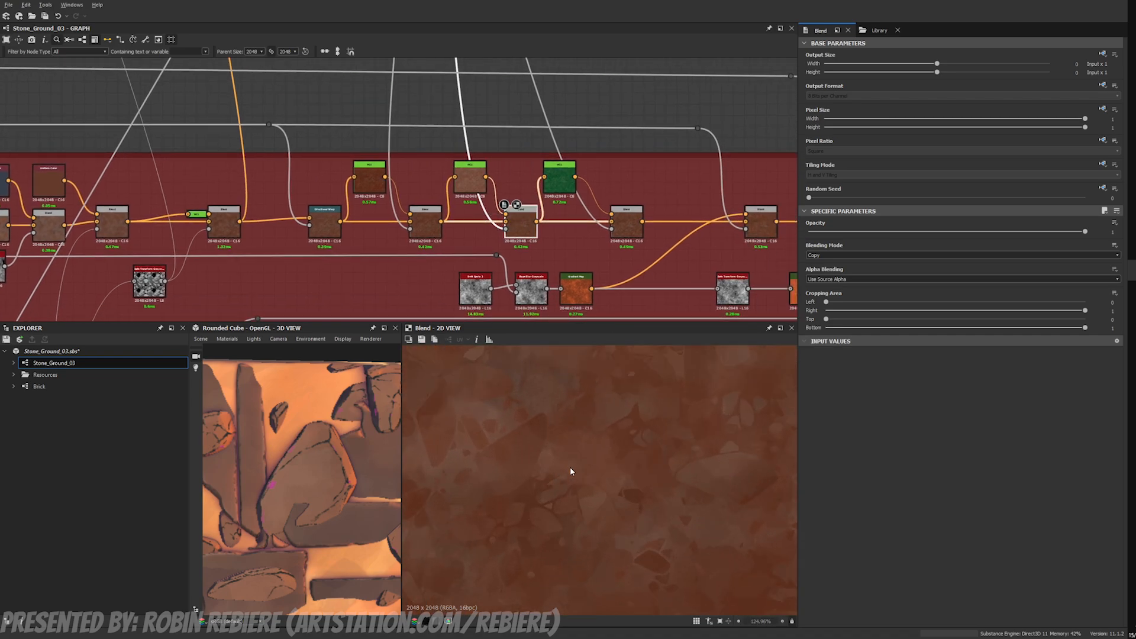
# Step: Preview the Blend fed by the green HCL and the following Blend that mixes in the first Gradient Map
pyautogui.click(630, 230)
pyautogui.moveTo(630, 230); pyautogui.dragTo(515, 228, button='middle')
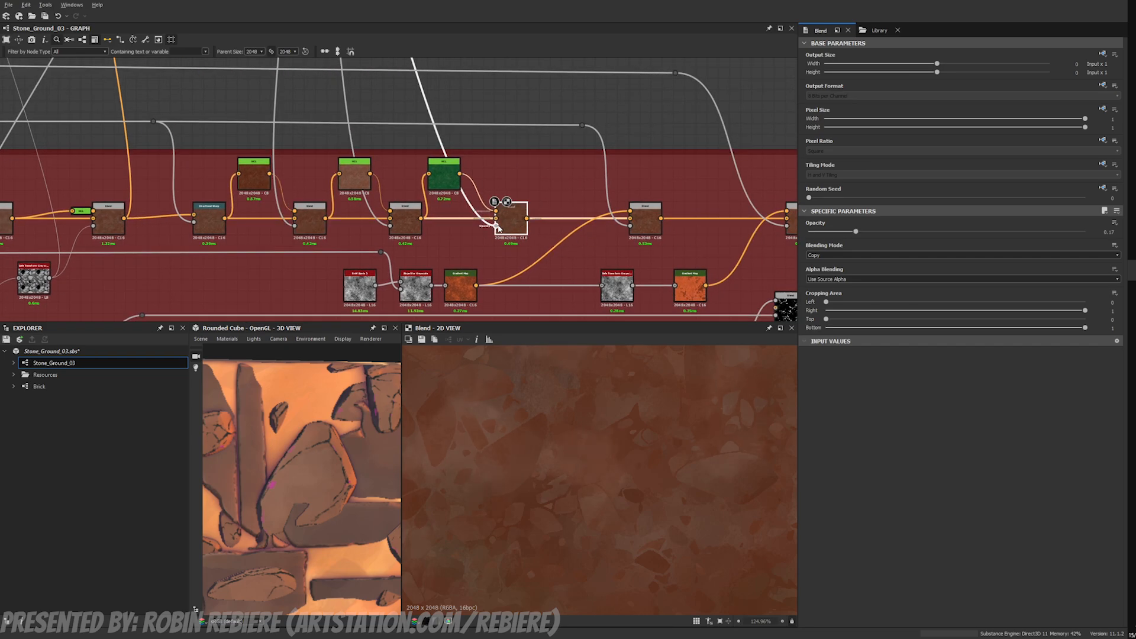
pyautogui.click(497, 227)
pyautogui.moveTo(517, 225); pyautogui.dragTo(490, 231, button='middle')
pyautogui.click(618, 224)
pyautogui.scroll(-4, 622, 451)
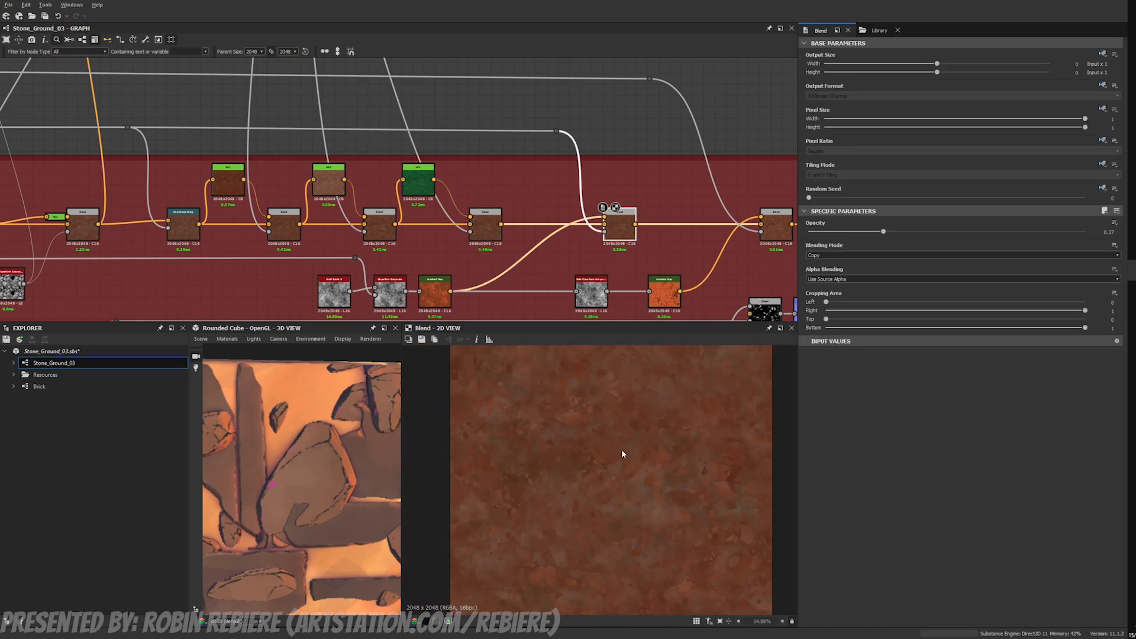
# Step: Preview the Blend before the Color Refine frame, which mixes in the second Gradient Map, and examine its stone colours up close
pyautogui.moveTo(574, 254); pyautogui.dragTo(477, 255, button='middle')
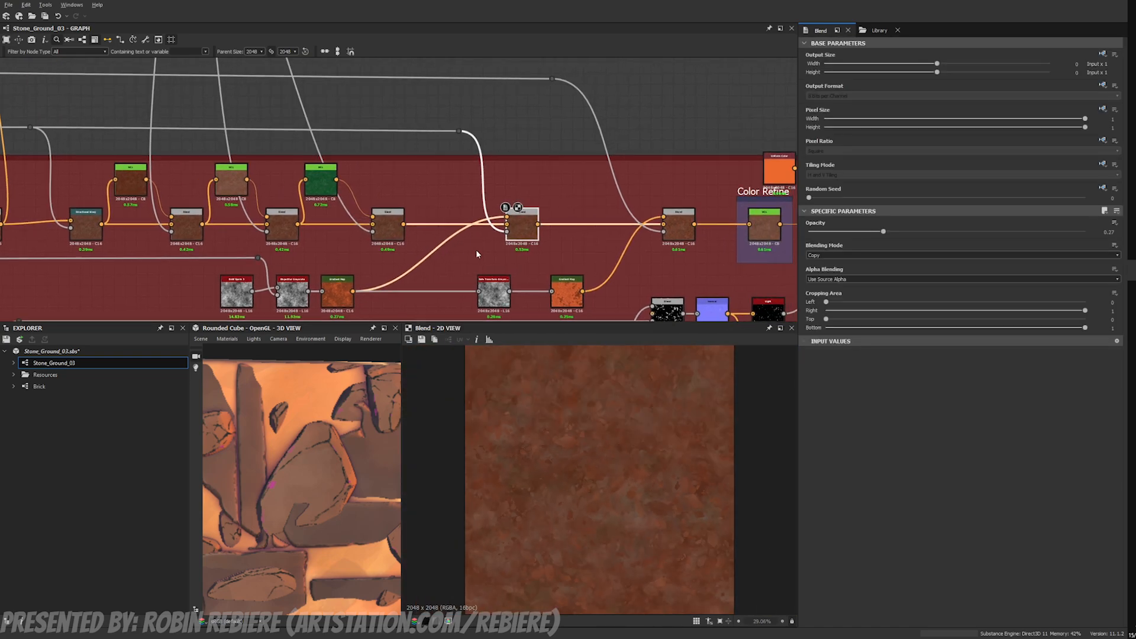
pyautogui.doubleClick(680, 225)
pyautogui.moveTo(679, 225); pyautogui.dragTo(555, 179, button='middle')
pyautogui.scroll(4, 582, 441)
pyautogui.moveTo(495, 223); pyautogui.dragTo(558, 232, button='middle')
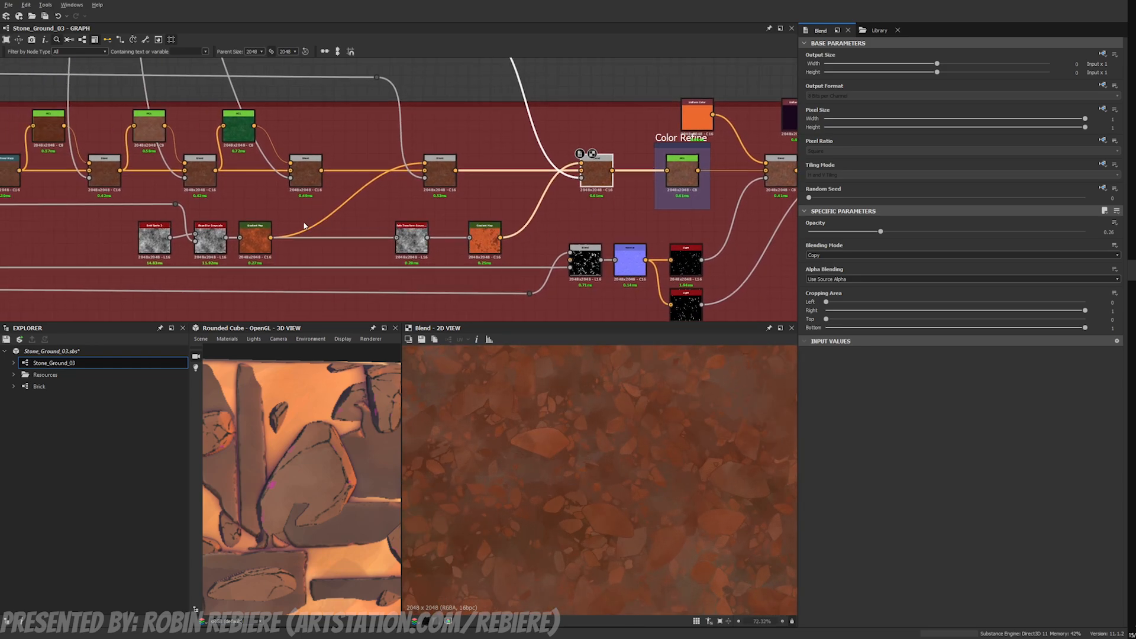
# Step: Preview the EZSplatter mask beneath the early Blend nodes of the Rocks Color section and review the surrounding chain
pyautogui.scroll(-1, 304, 226)
pyautogui.moveTo(320, 143); pyautogui.dragTo(361, 280, button='middle')
pyautogui.scroll(-3, 309, 214)
pyautogui.moveTo(309, 215); pyautogui.dragTo(473, 148, button='middle')
pyautogui.scroll(2, 206, 238)
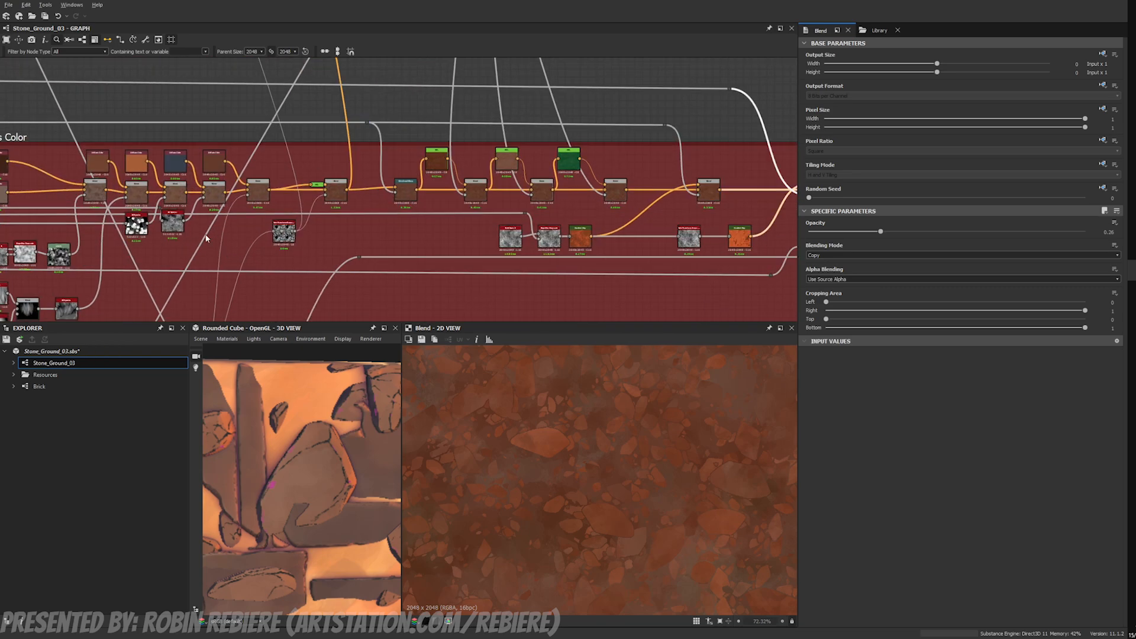
pyautogui.doubleClick(172, 222)
pyautogui.scroll(-2, 326, 259)
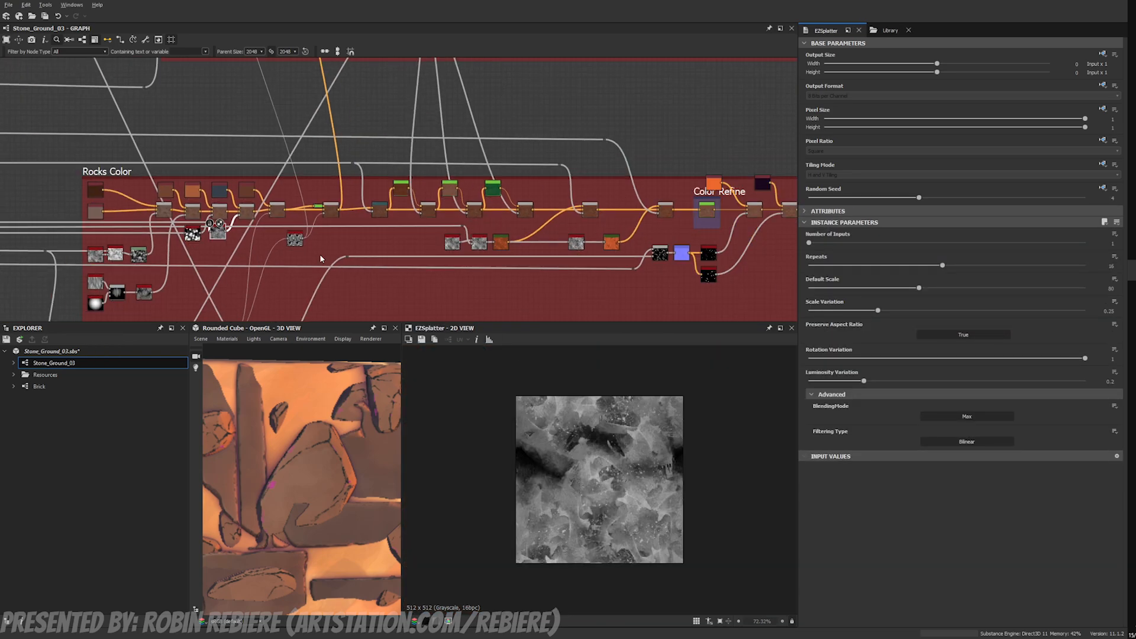
pyautogui.moveTo(402, 131); pyautogui.dragTo(409, 243, button='middle')
pyautogui.moveTo(452, 218); pyautogui.dragTo(556, 224, button='middle')
pyautogui.scroll(-1, 403, 214)
pyautogui.scroll(-1, 472, 232)
pyautogui.moveTo(403, 214)
pyautogui.mouseDown(button='middle')
pyautogui.moveTo(471, 232)
pyautogui.moveTo(388, 196)
pyautogui.moveTo(339, 139)
pyautogui.mouseUp(button='middle')
pyautogui.doubleClick(155, 189)
# Step: Preview the HCL node in the Color Refine frame and examine its adjusted rock colours
pyautogui.moveTo(684, 234)
pyautogui.mouseDown(button='middle')
pyautogui.moveTo(476, 211)
pyautogui.moveTo(546, 126)
pyautogui.moveTo(483, 208)
pyautogui.mouseUp(button='middle')
pyautogui.scroll(3, 475, 211)
pyautogui.scroll(2, 476, 214)
pyautogui.doubleClick(494, 129)
pyautogui.scroll(-4, 570, 400)
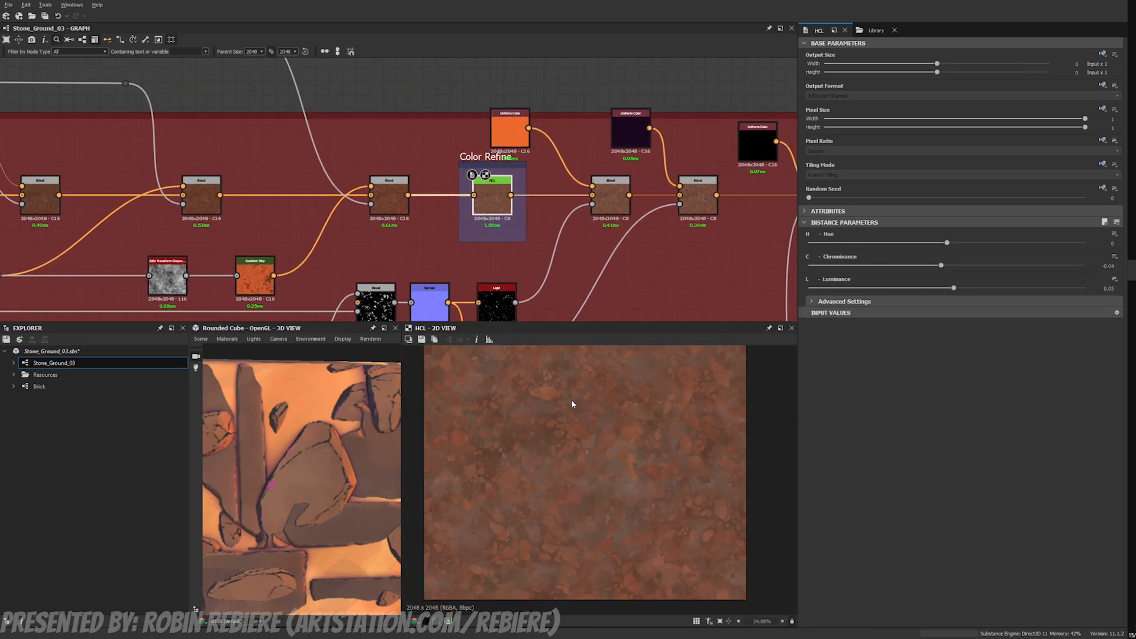
pyautogui.click(527, 261)
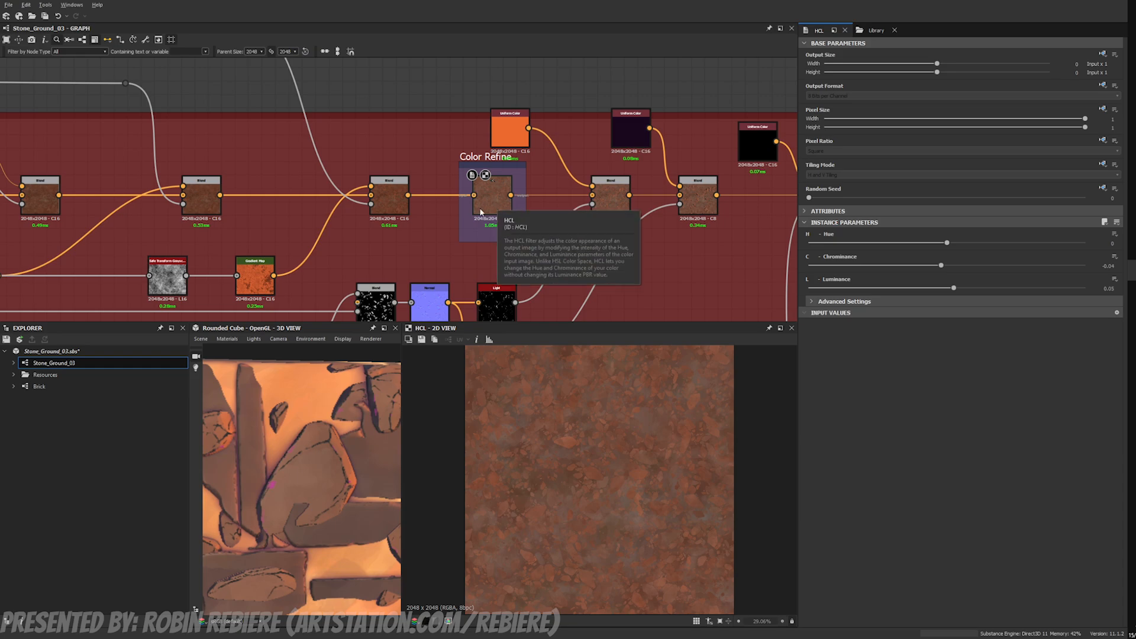
# Step: Preview the Blend following the Color Refine HCL, which mixes in the orange Uniform Color
pyautogui.moveTo(525, 262); pyautogui.dragTo(423, 265, button='middle')
pyautogui.scroll(3, 434, 238)
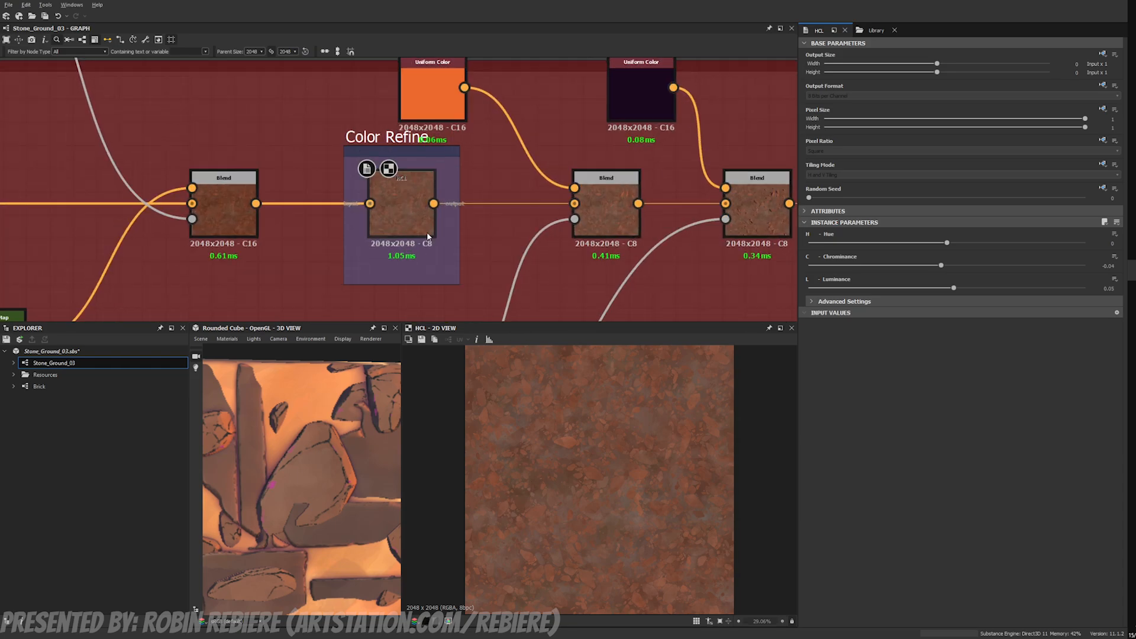
pyautogui.click(612, 215)
pyautogui.moveTo(612, 215); pyautogui.dragTo(519, 228, button='middle')
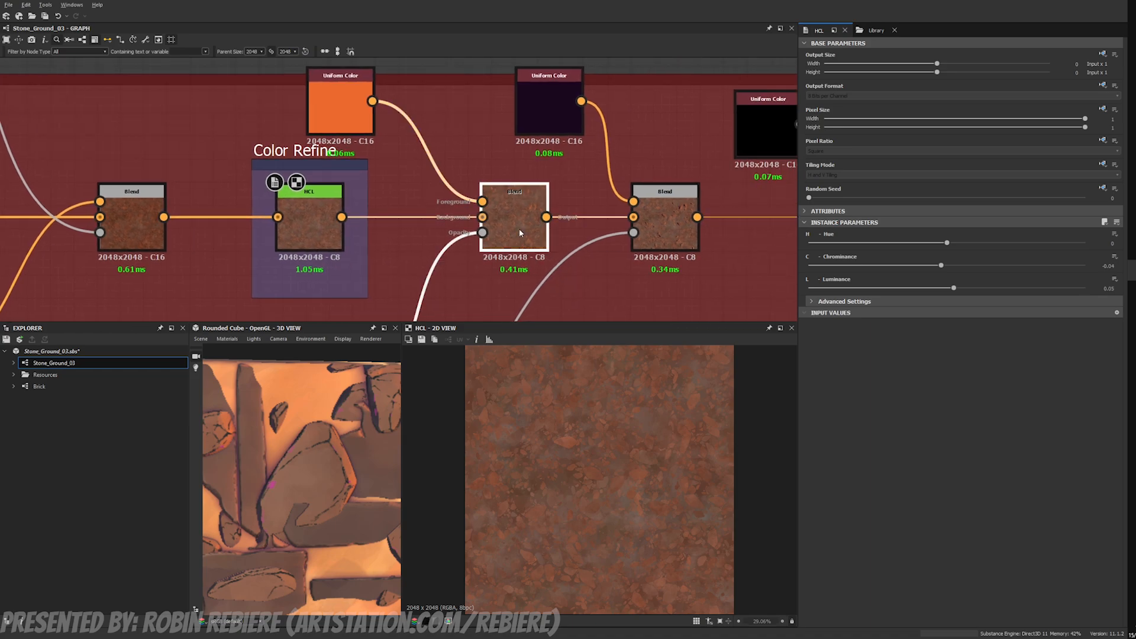
pyautogui.scroll(-5, 521, 229)
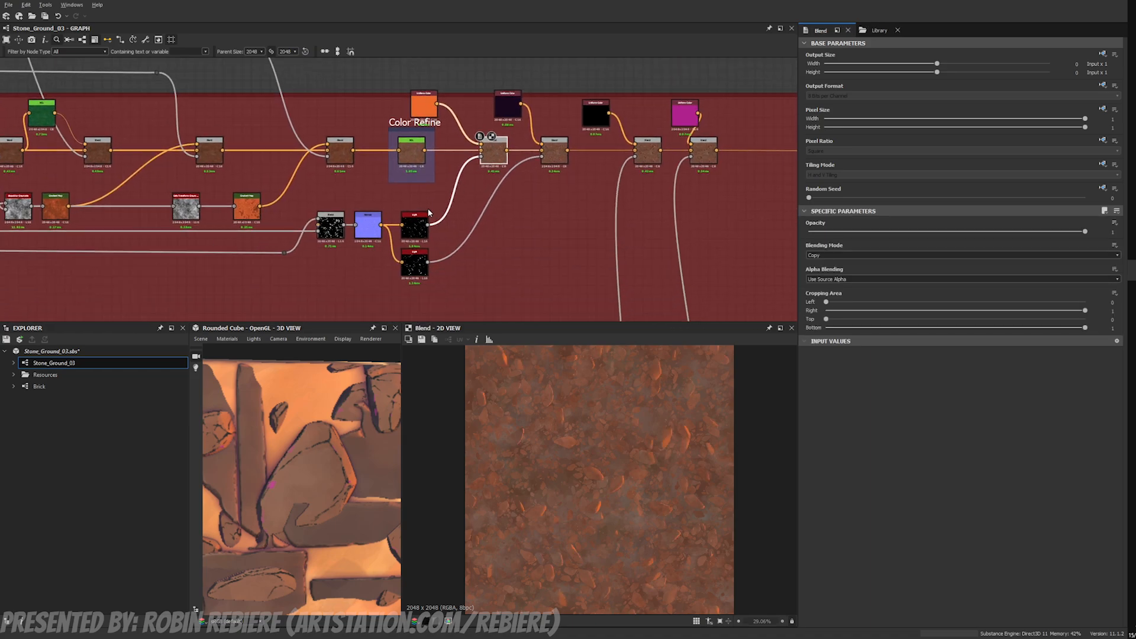
# Step: Preview the Light mask feeding the orange Blend, and return to that Blend to examine the highlighted stone edges
pyautogui.doubleClick(416, 221)
pyautogui.moveTo(416, 220); pyautogui.dragTo(405, 245, button='middle')
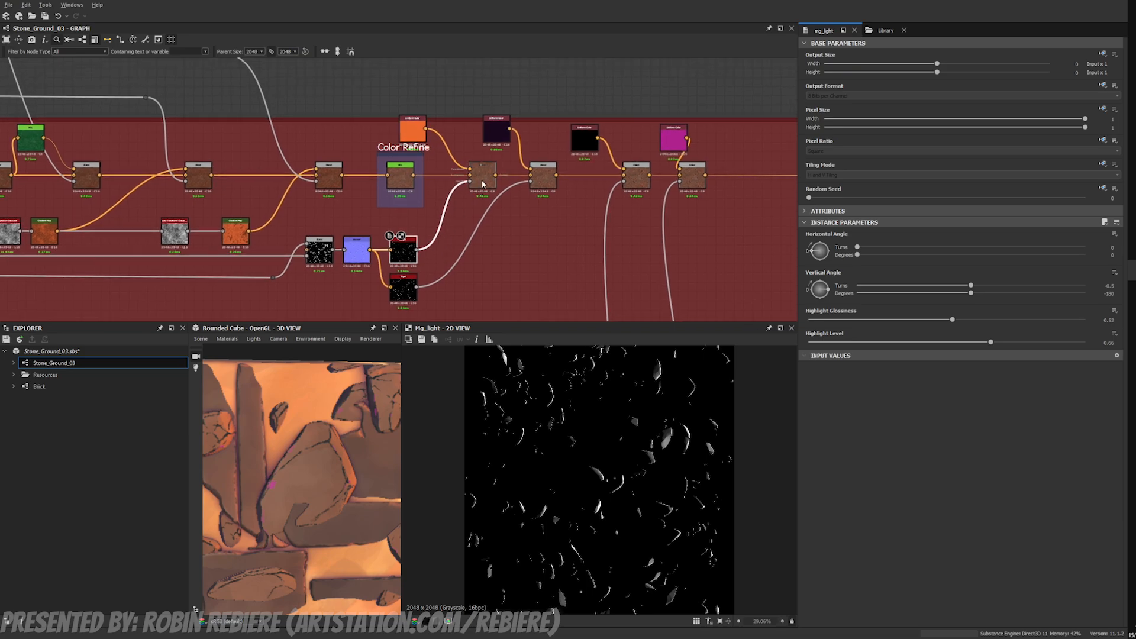
pyautogui.doubleClick(484, 183)
pyautogui.scroll(6, 563, 398)
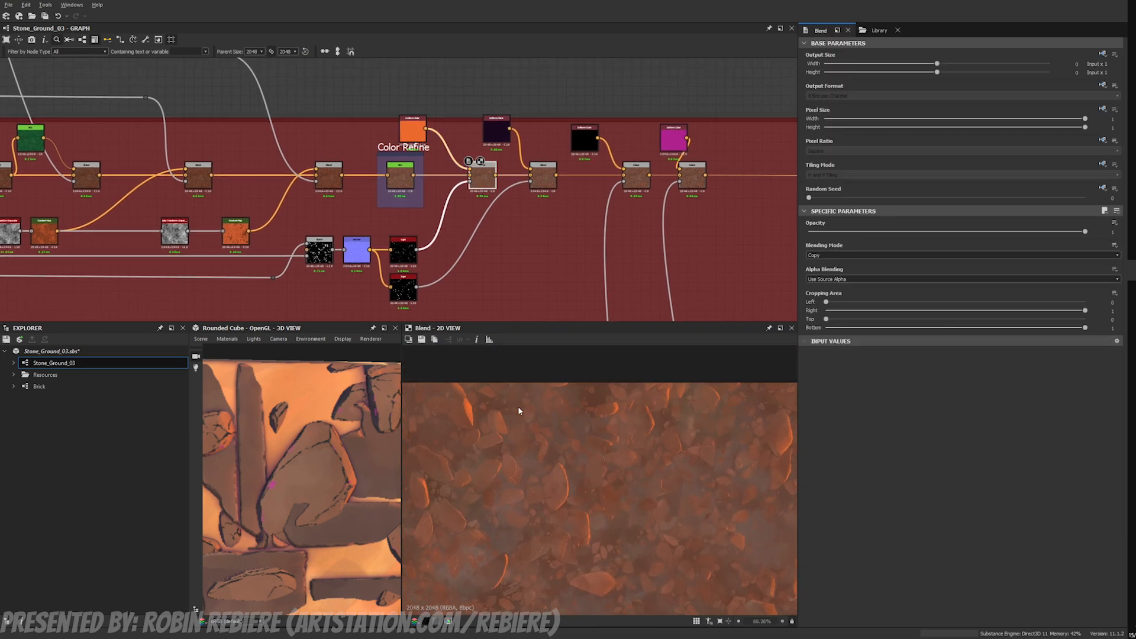
pyautogui.scroll(-2, 487, 422)
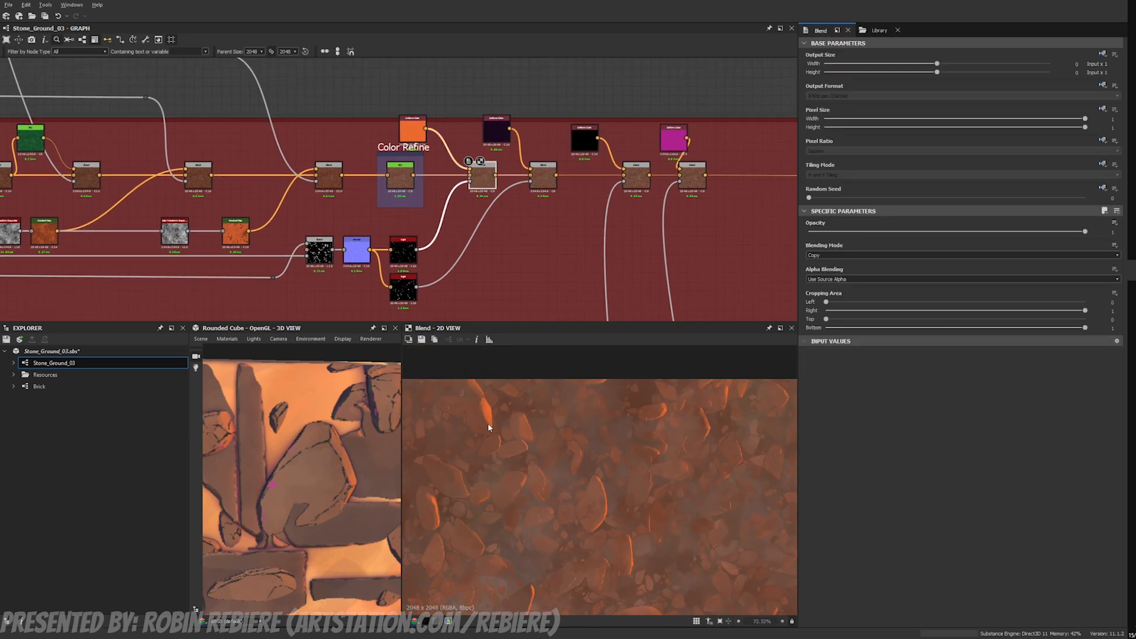
# Step: Preview the Blend that mixes in the dark purple Uniform Color and examine the stones' shadowed edges up close
pyautogui.doubleClick(540, 180)
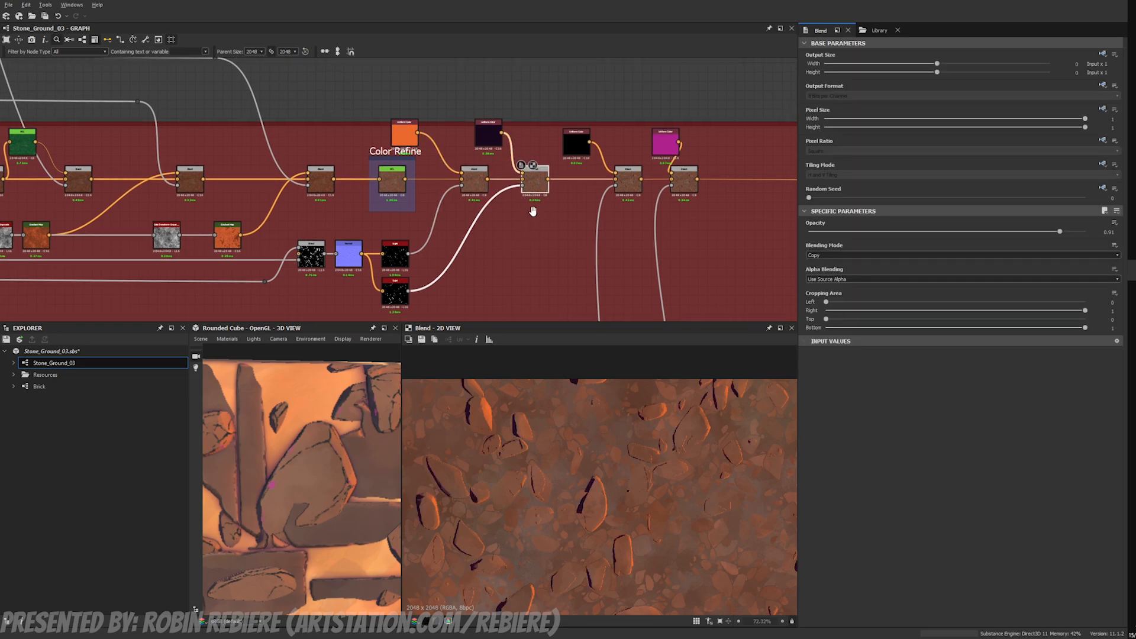
pyautogui.scroll(4, 498, 436)
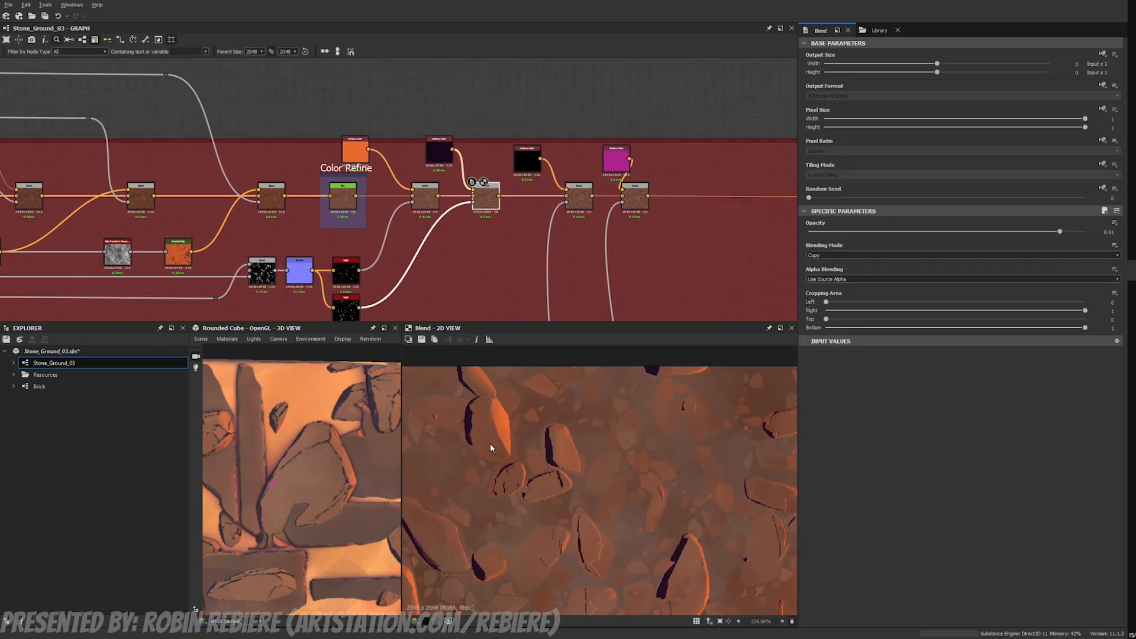
pyautogui.scroll(2, 452, 414)
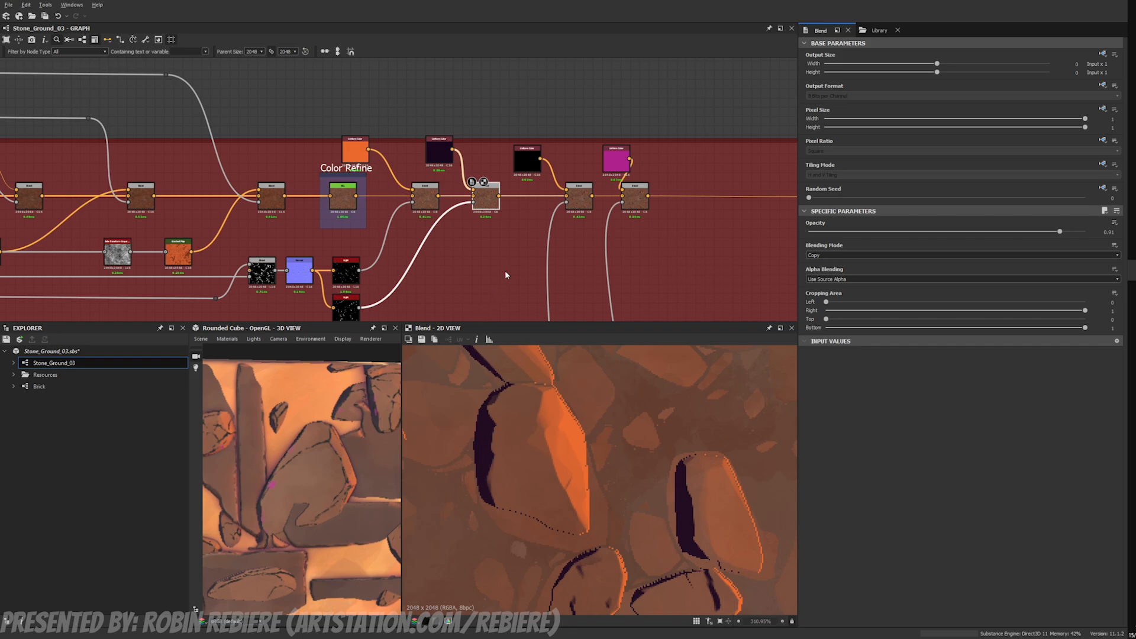
# Step: Preview the Blend that mixes in the black Uniform Color and examine its dark crack lines
pyautogui.moveTo(505, 271); pyautogui.dragTo(414, 286, button='middle')
pyautogui.scroll(2, 408, 235)
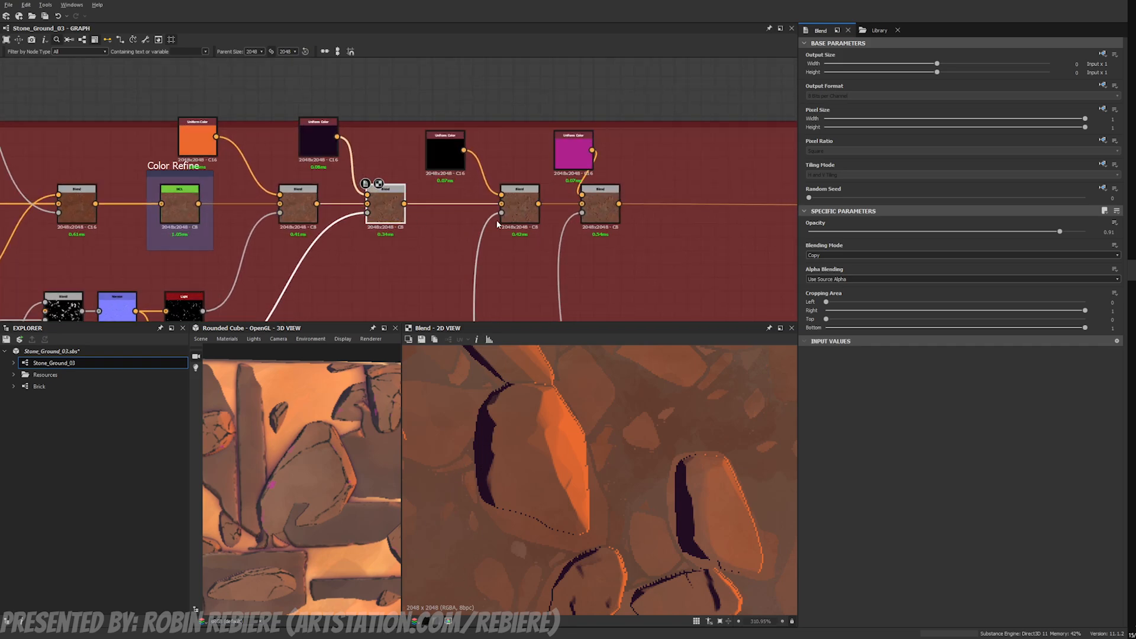
pyautogui.click(520, 207)
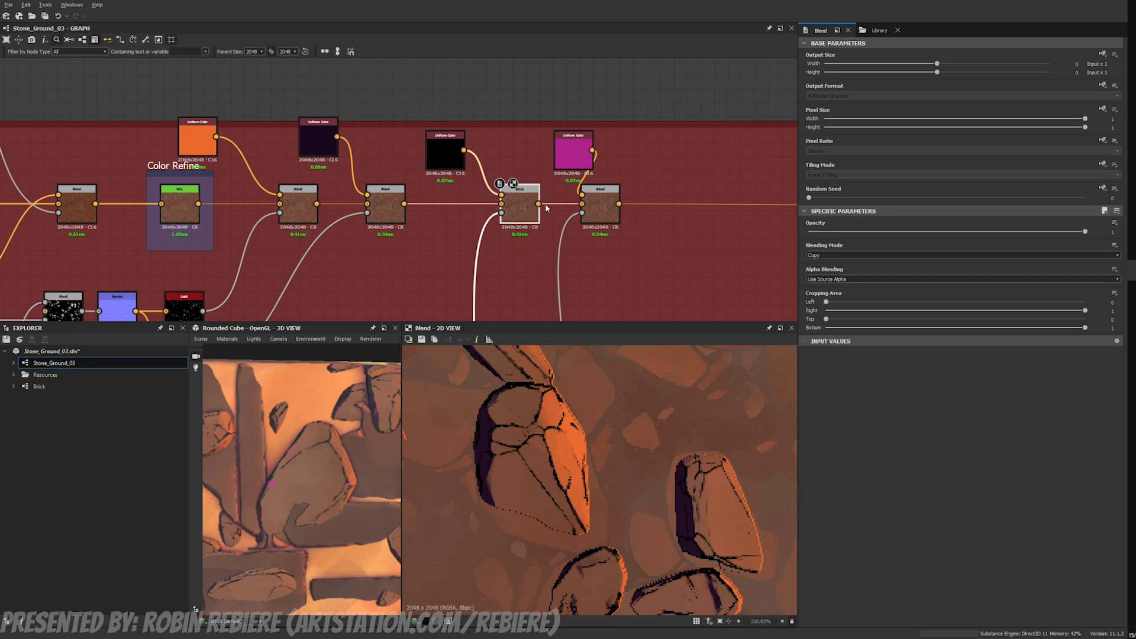
# Step: Trace the black Blend's opacity input back to the Rocks Color Masks frame and preview the Blend that outputs the crack mask
pyautogui.scroll(-4, 481, 219)
pyautogui.moveTo(481, 218); pyautogui.dragTo(478, 111, button='middle')
pyautogui.scroll(-4, 465, 189)
pyautogui.moveTo(464, 188); pyautogui.dragTo(464, 95, button='middle')
pyautogui.moveTo(379, 176); pyautogui.dragTo(512, 185, button='middle')
pyautogui.scroll(4, 464, 217)
pyautogui.moveTo(332, 206); pyautogui.dragTo(502, 274, button='middle')
pyautogui.scroll(1, 464, 220)
pyautogui.click(391, 204)
pyautogui.scroll(-1, 435, 228)
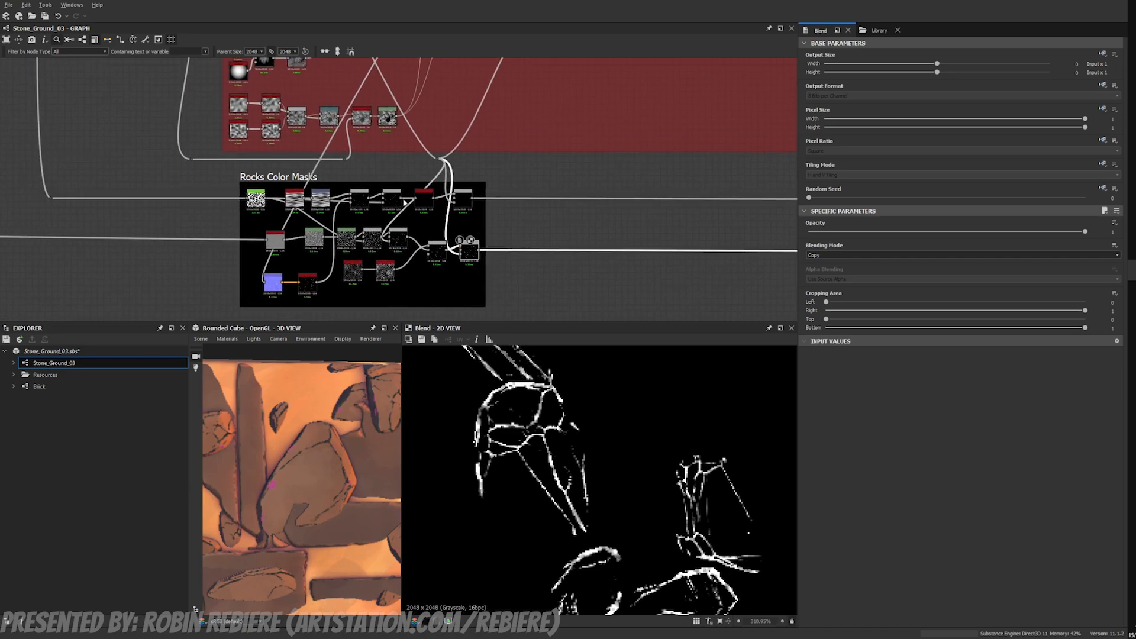
# Step: Trace the mask input shared by the Rocks Color Masks Blends back to its Threshold node and preview it
pyautogui.moveTo(375, 136); pyautogui.dragTo(448, 275, button='middle')
pyautogui.moveTo(363, 67); pyautogui.dragTo(452, 275, button='middle')
pyautogui.moveTo(379, 64); pyautogui.dragTo(482, 249, button='middle')
pyautogui.moveTo(385, 99)
pyautogui.mouseDown(button='middle')
pyautogui.moveTo(495, 310)
pyautogui.moveTo(379, 113)
pyautogui.mouseUp(button='middle')
pyautogui.doubleClick(460, 215)
pyautogui.scroll(-5, 480, 240)
pyautogui.scroll(4, 420, 247)
pyautogui.scroll(2, 421, 246)
pyautogui.moveTo(485, 314); pyautogui.dragTo(434, 176, button='middle')
pyautogui.scroll(3, 436, 173)
pyautogui.scroll(-1, 434, 241)
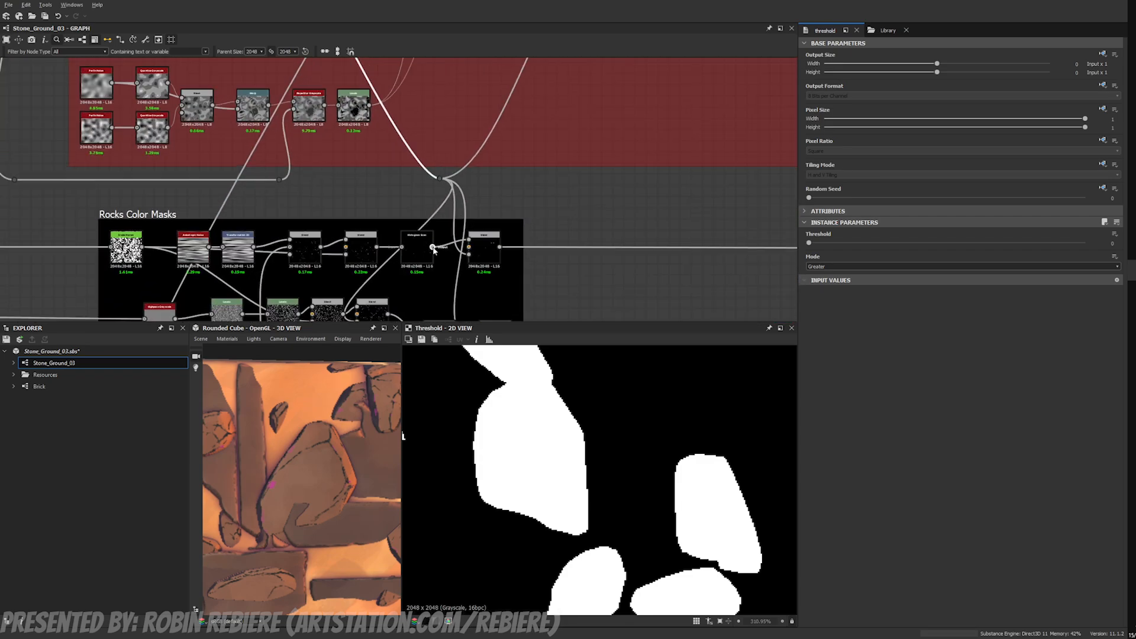
# Step: Preview the crack mask's Subtract Blend and the masked Copy Blend that feeds it
pyautogui.moveTo(431, 246); pyautogui.dragTo(430, 154, button='middle')
pyautogui.doubleClick(491, 241)
pyautogui.click(445, 247)
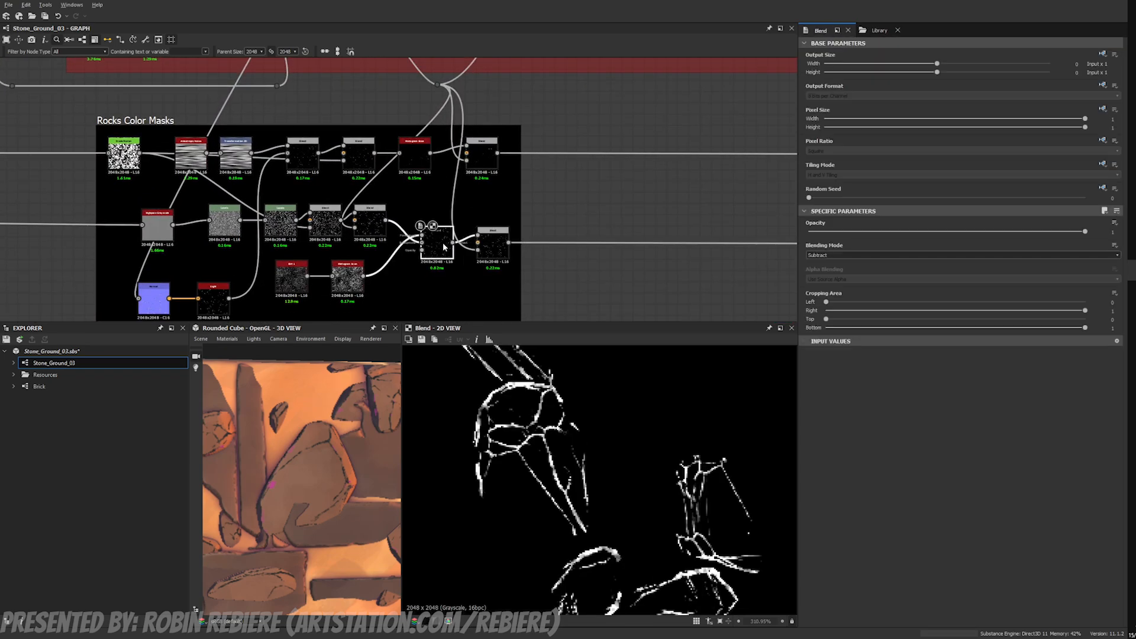
pyautogui.click(367, 225)
pyautogui.moveTo(341, 222); pyautogui.dragTo(379, 226, button='middle')
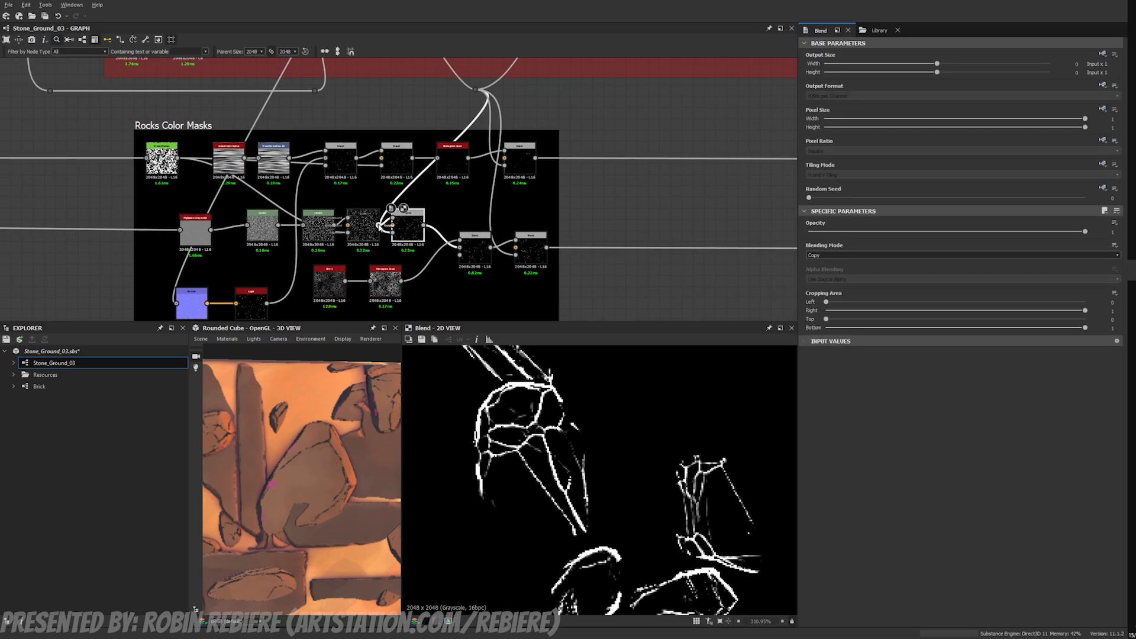
# Step: Preview the first Blend of the crack mask chain and the Levels node before it, examining the stone outlines
pyautogui.click(359, 226)
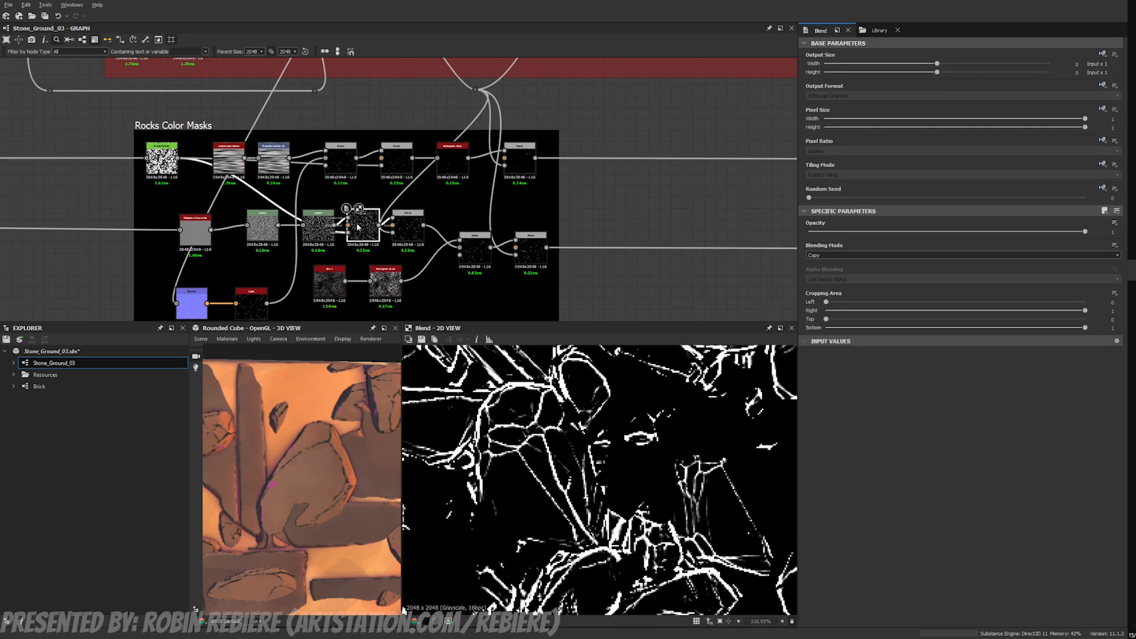
pyautogui.click(326, 227)
pyautogui.moveTo(326, 227); pyautogui.dragTo(349, 231, button='middle')
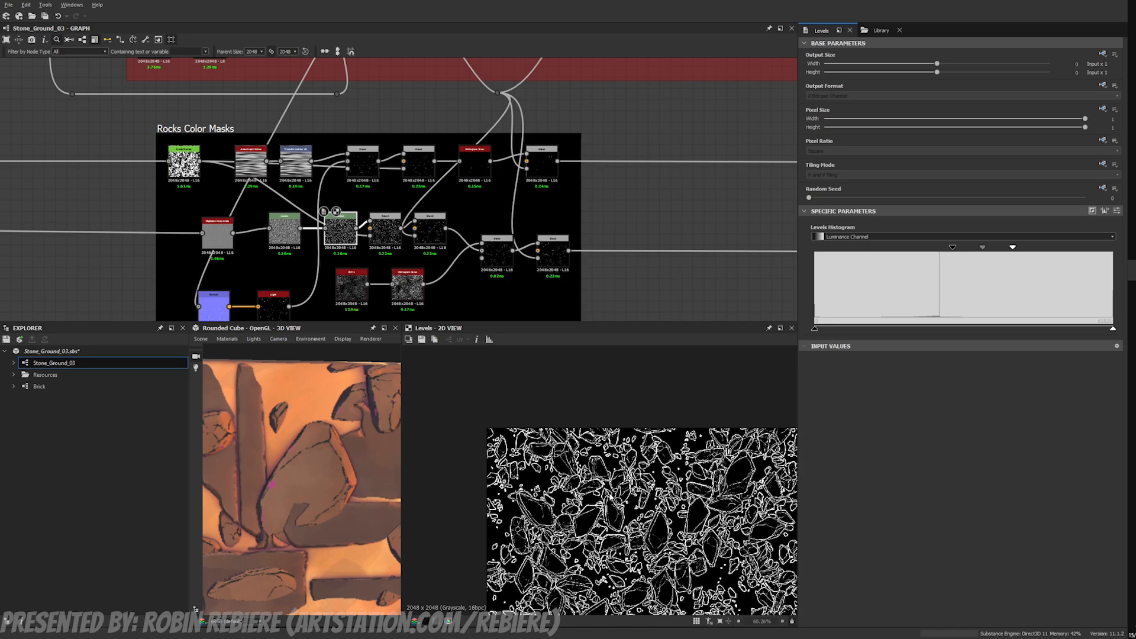
pyautogui.scroll(4, 601, 480)
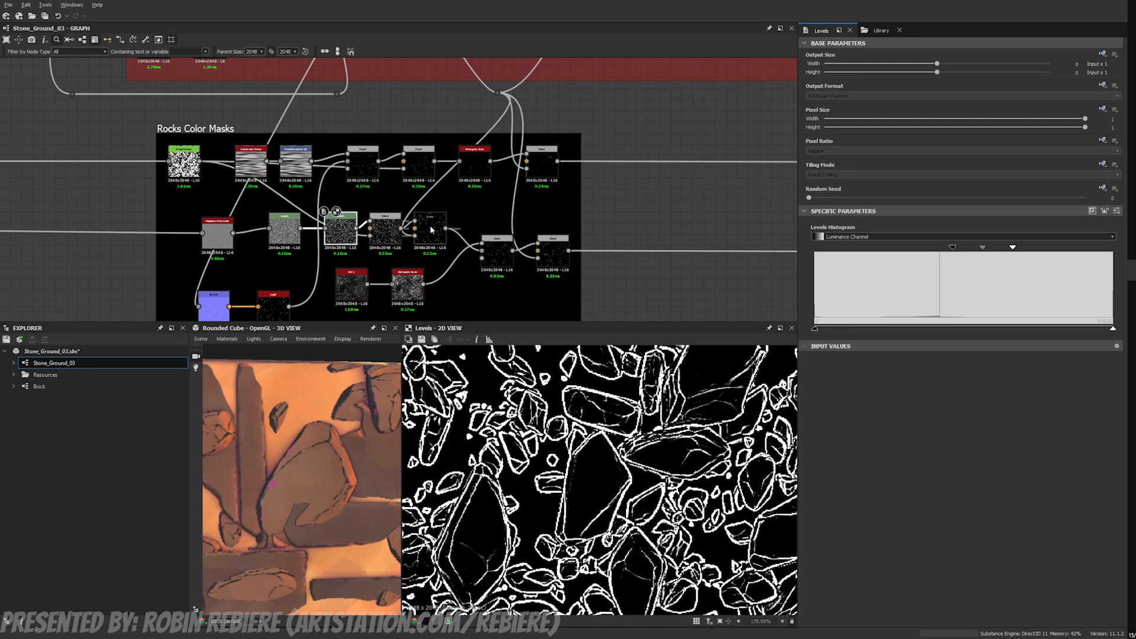
# Step: Preview the masked Copy Blend again and compare its crack lines with the whole ground surface in the 3D view
pyautogui.doubleClick(431, 230)
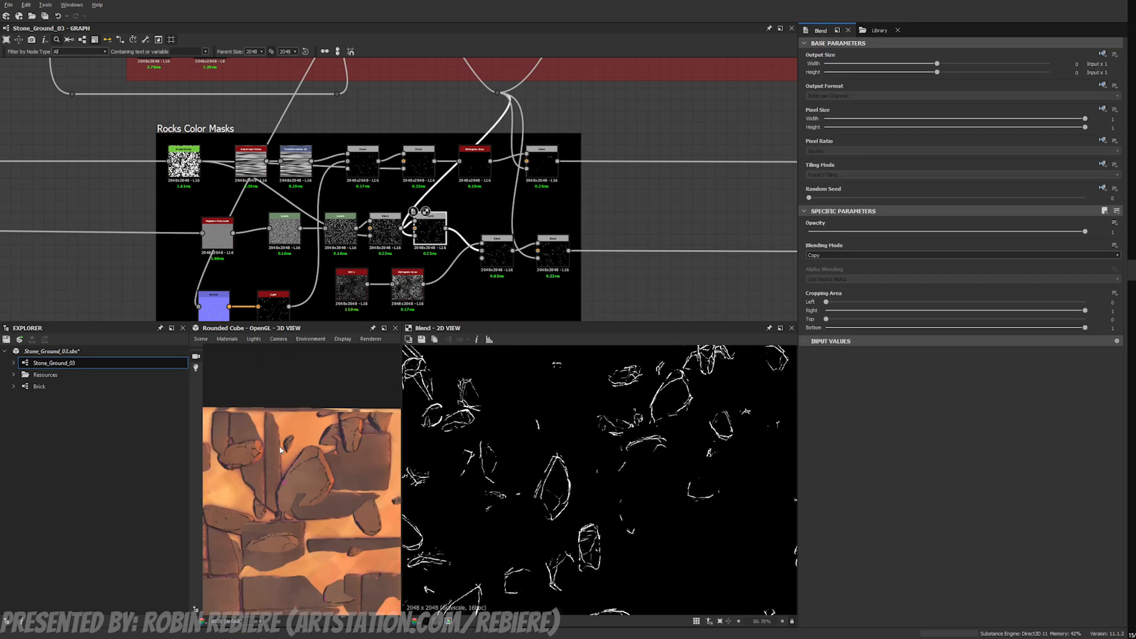
pyautogui.scroll(-5, 309, 460)
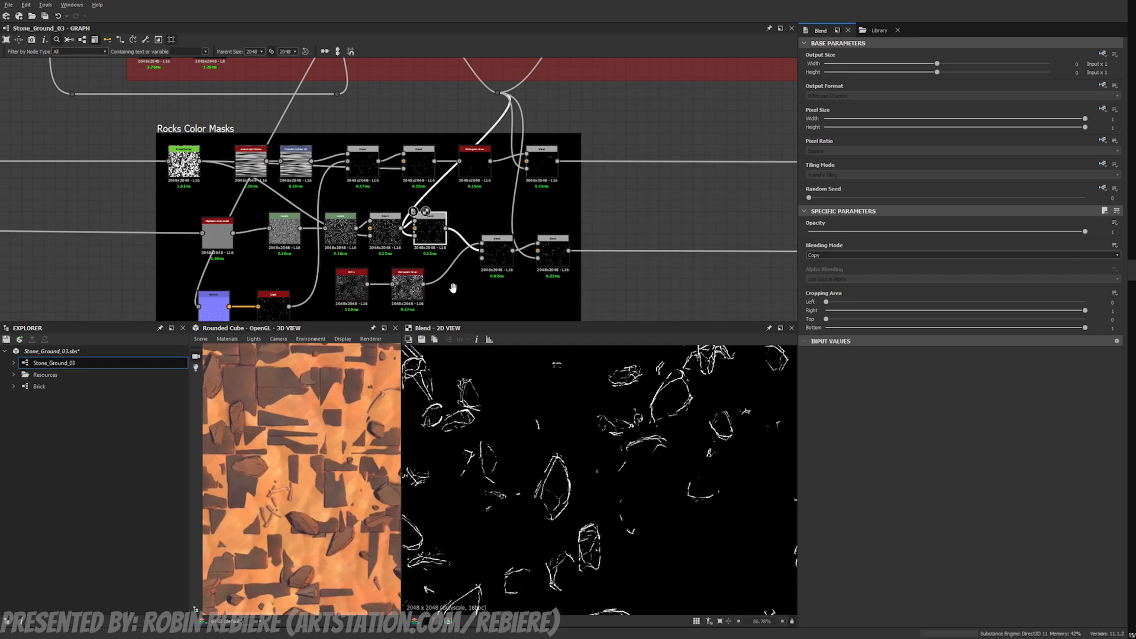
pyautogui.moveTo(453, 288); pyautogui.dragTo(420, 281, button='middle')
pyautogui.moveTo(349, 457); pyautogui.dragTo(282, 541, button='middle')
pyautogui.moveTo(282, 542); pyautogui.dragTo(316, 465, button='right')
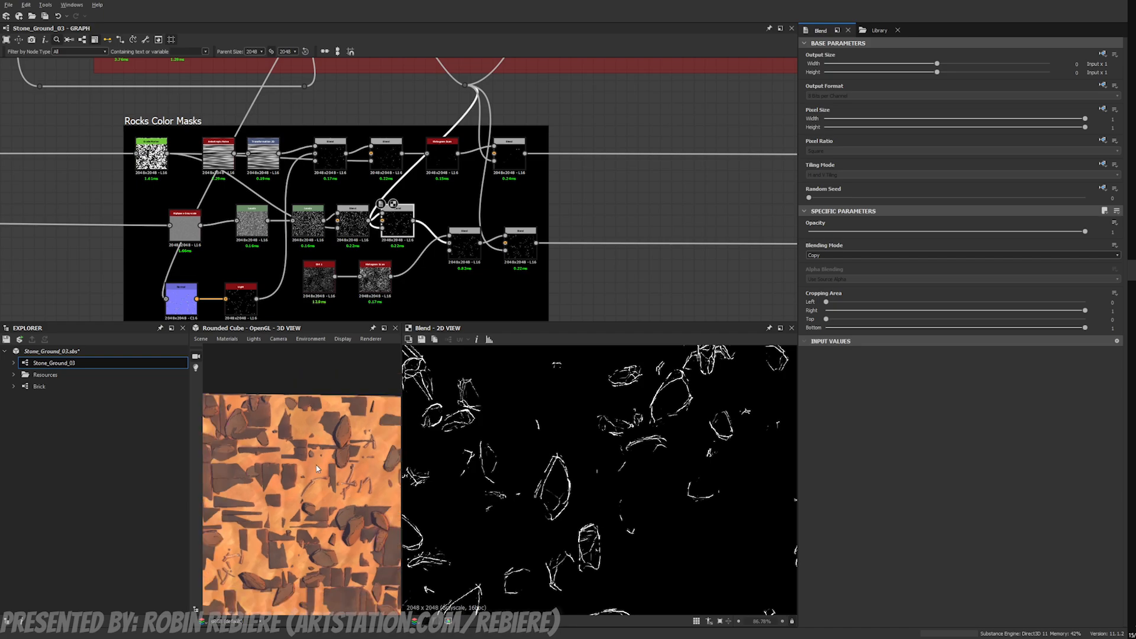
pyautogui.moveTo(317, 468); pyautogui.dragTo(297, 438, button='middle')
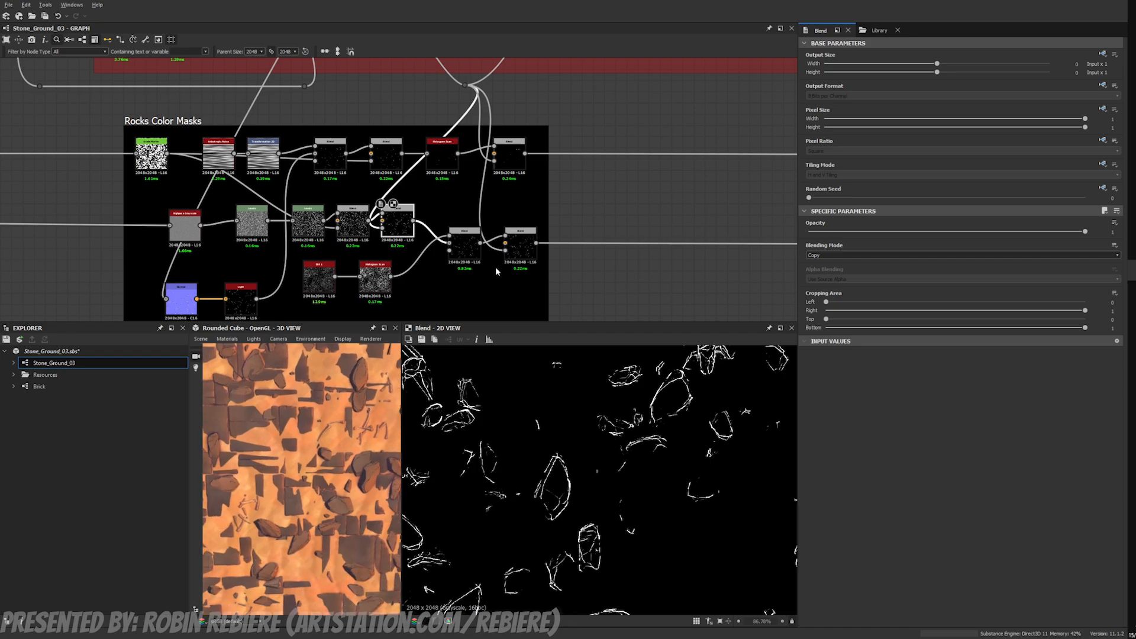
# Step: Switch the preview between the crack mask's final Blend and its Subtract Blend to compare the lines up close
pyautogui.scroll(1, 496, 271)
pyautogui.click(523, 248)
pyautogui.scroll(4, 557, 471)
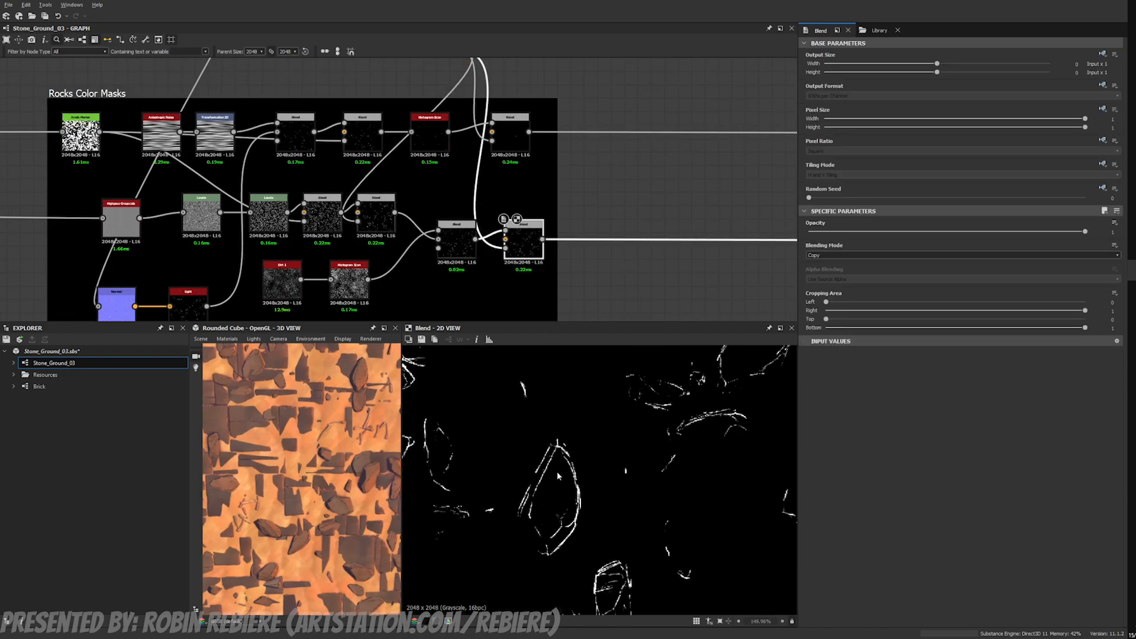
pyautogui.click(466, 253)
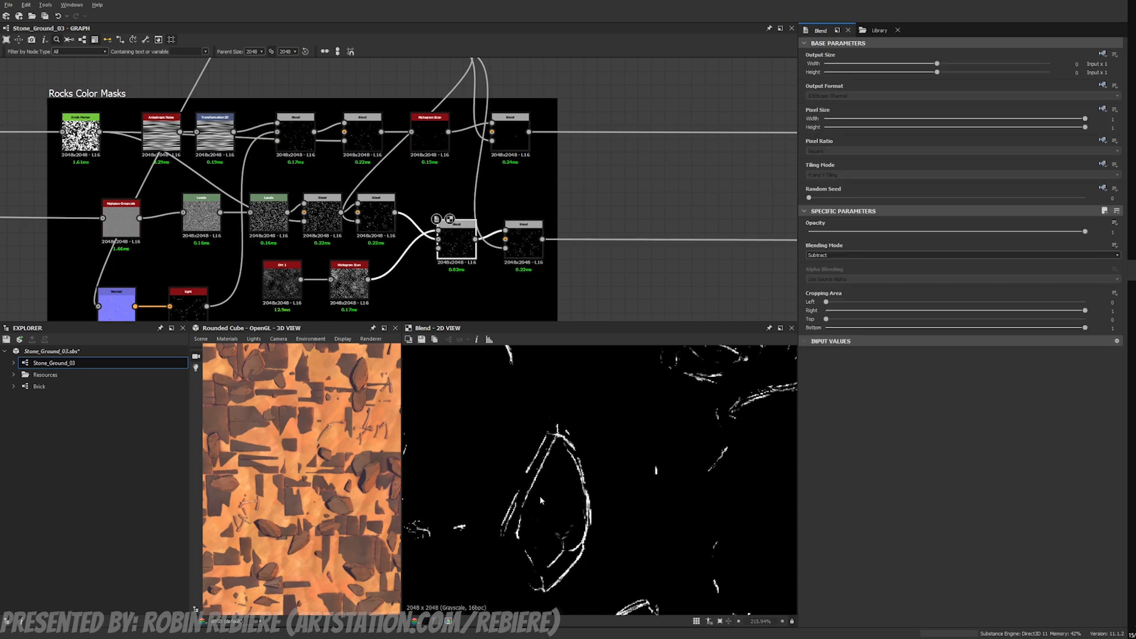
pyautogui.click(523, 265)
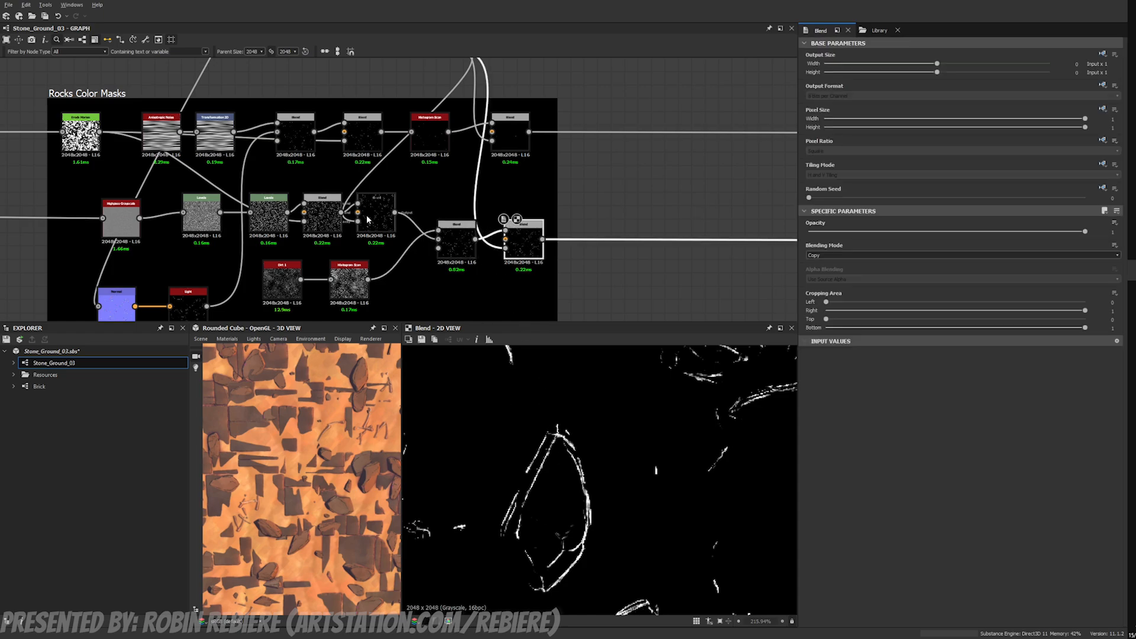
# Step: Return to the end of the Rocks Color section and preview the Blends mixing in the black and magenta Uniform Colors
pyautogui.scroll(-5, 532, 241)
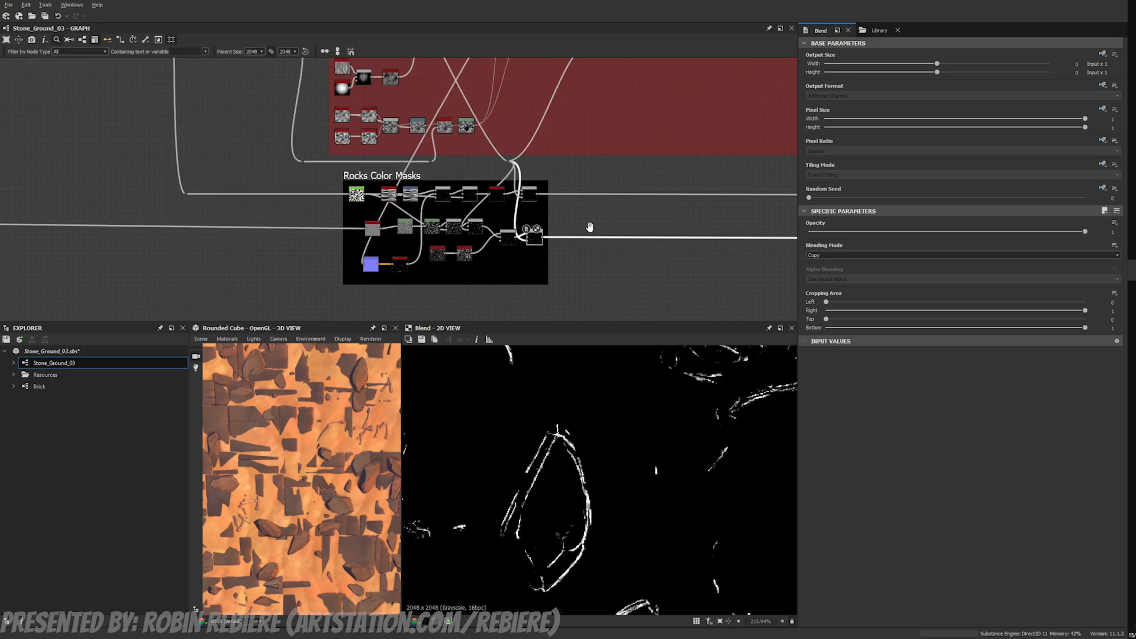
pyautogui.moveTo(590, 228); pyautogui.dragTo(391, 230, button='middle')
pyautogui.moveTo(479, 230); pyautogui.dragTo(344, 227, button='middle')
pyautogui.scroll(-3, 344, 226)
pyautogui.scroll(4, 596, 111)
pyautogui.moveTo(596, 110); pyautogui.dragTo(559, 195, button='middle')
pyautogui.click(538, 180)
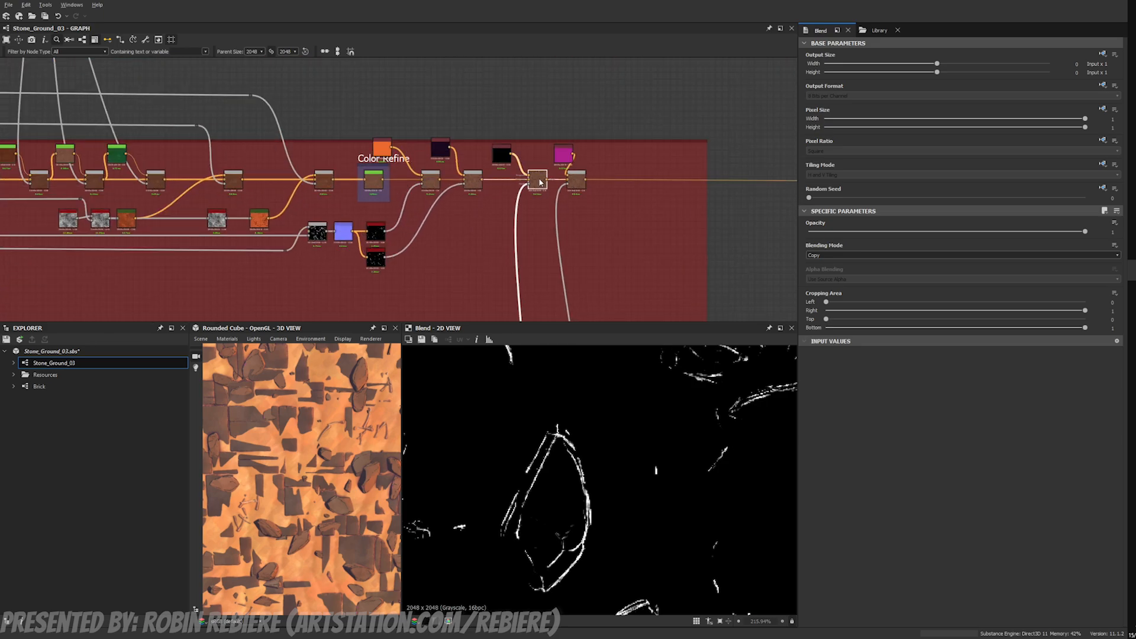
pyautogui.scroll(-2, 573, 473)
pyautogui.scroll(3, 654, 456)
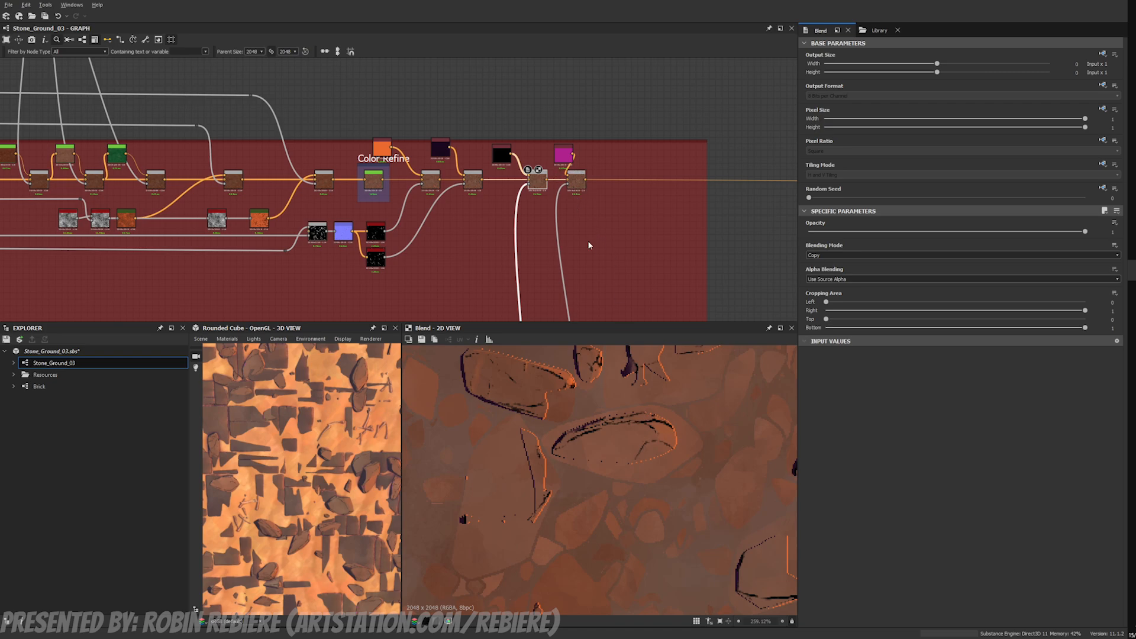
pyautogui.click(574, 182)
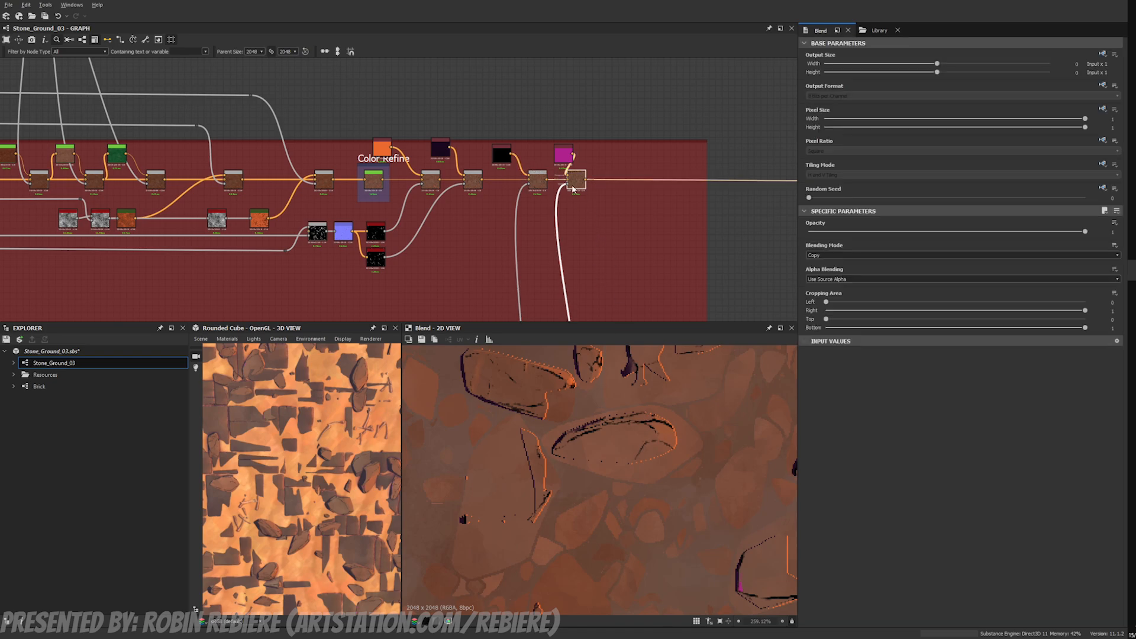
# Step: Examine the final Rocks Color Blend in the 2D view, checking the black and magenta crack lines up close and across the whole texture
pyautogui.scroll(3, 541, 491)
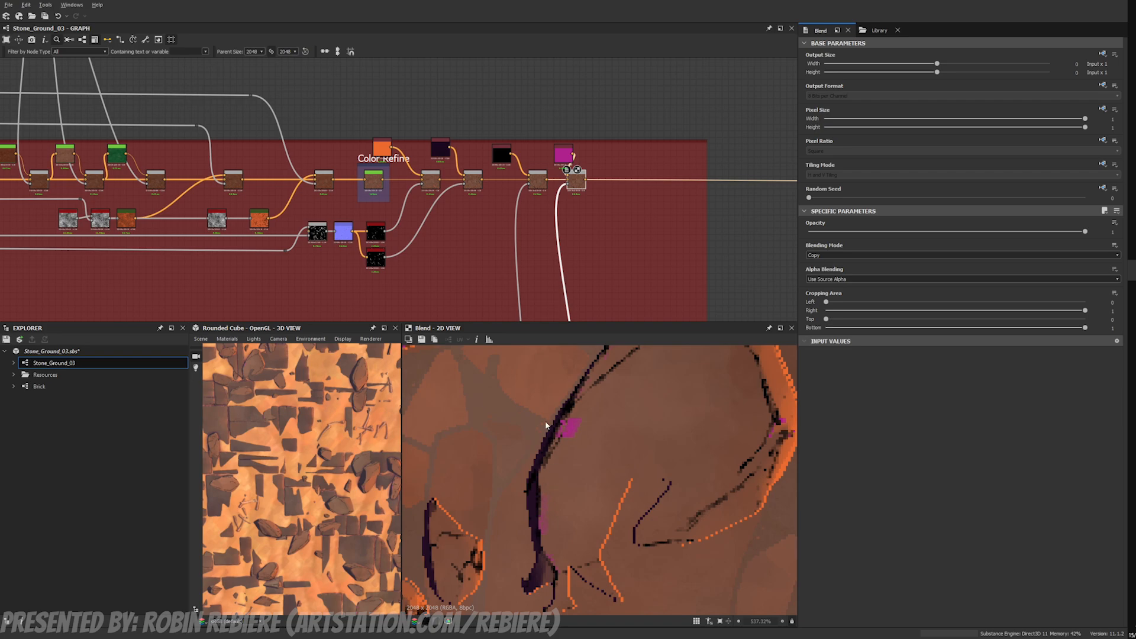
pyautogui.scroll(-3, 545, 426)
pyautogui.scroll(-1, 644, 427)
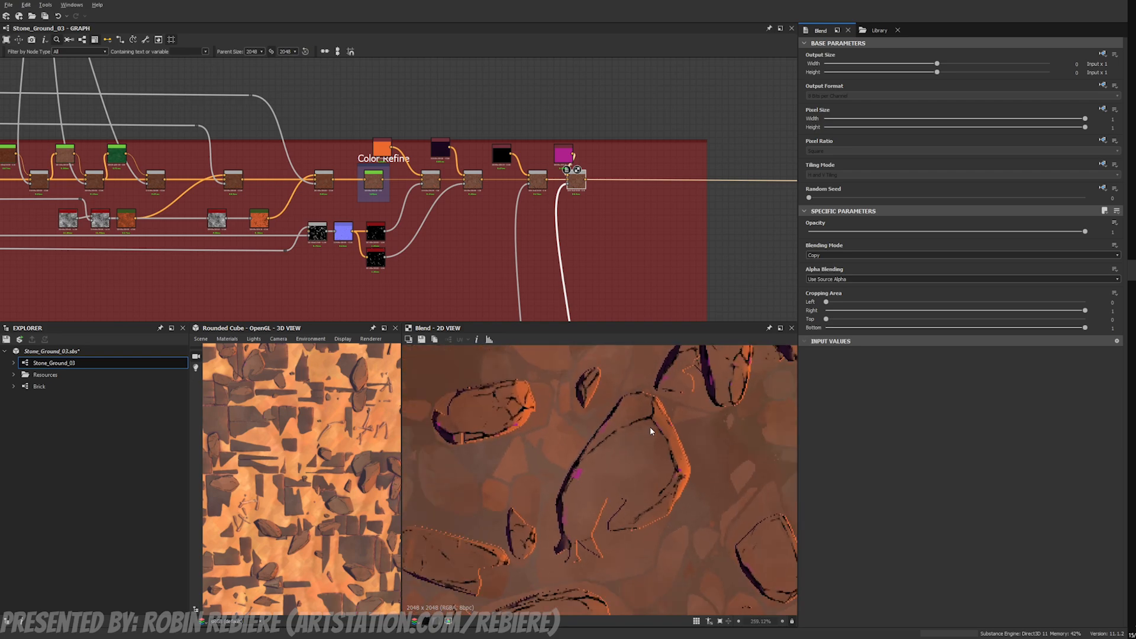
pyautogui.moveTo(640, 473); pyautogui.dragTo(692, 494, button='middle')
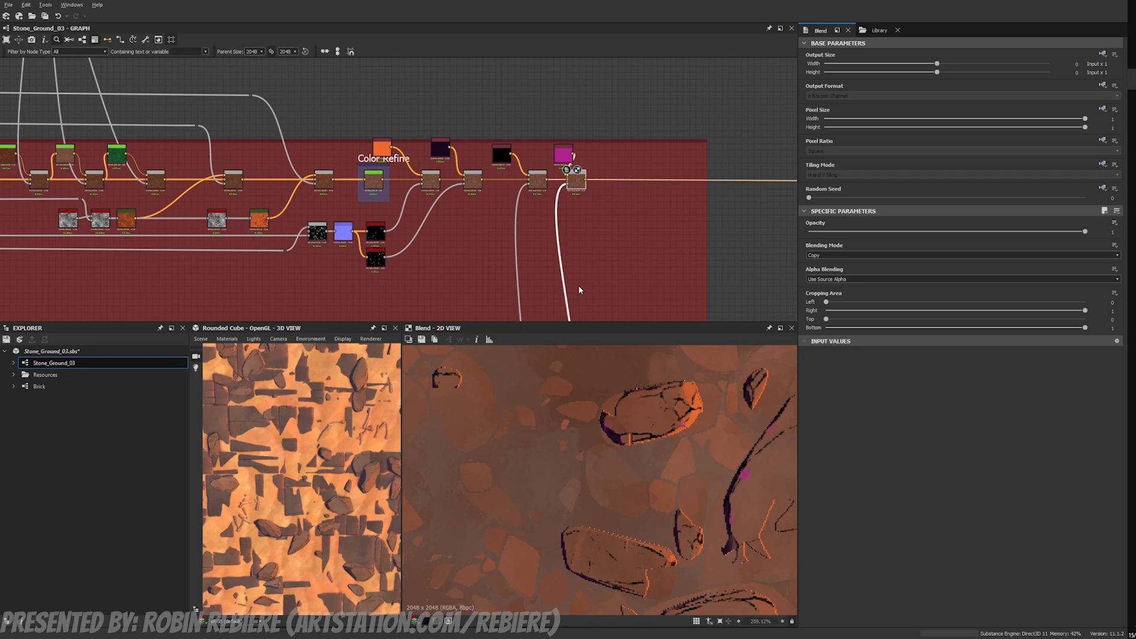
pyautogui.moveTo(567, 200); pyautogui.dragTo(463, 176, button='middle')
pyautogui.scroll(1, 463, 176)
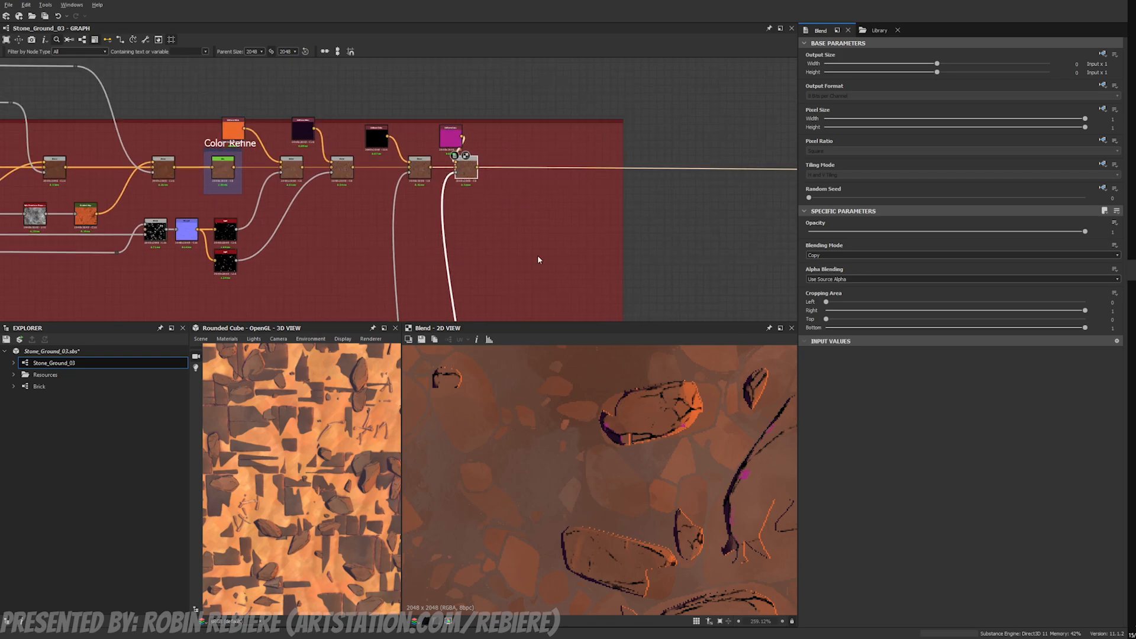
pyautogui.scroll(-8, 696, 473)
pyautogui.scroll(4, 581, 477)
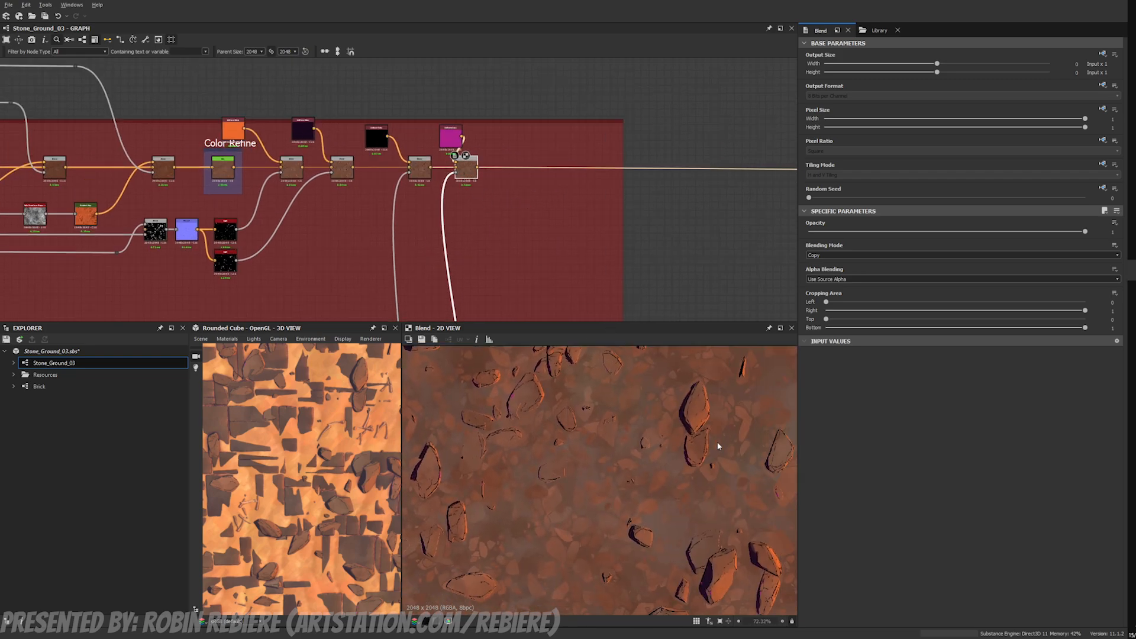
pyautogui.scroll(2, 609, 421)
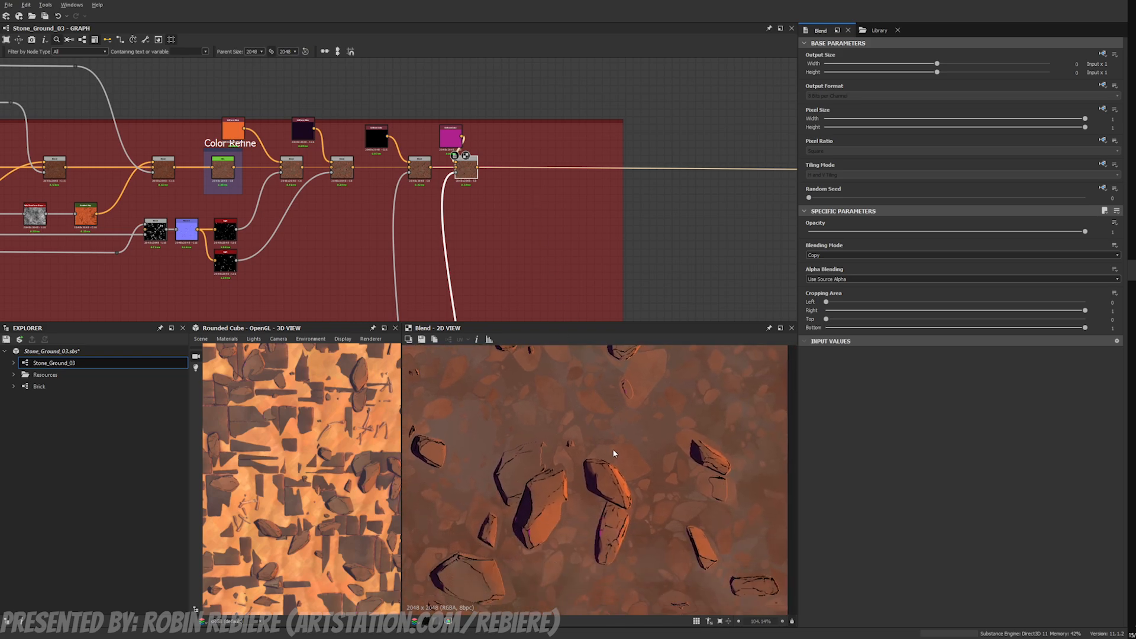
pyautogui.scroll(1, 558, 474)
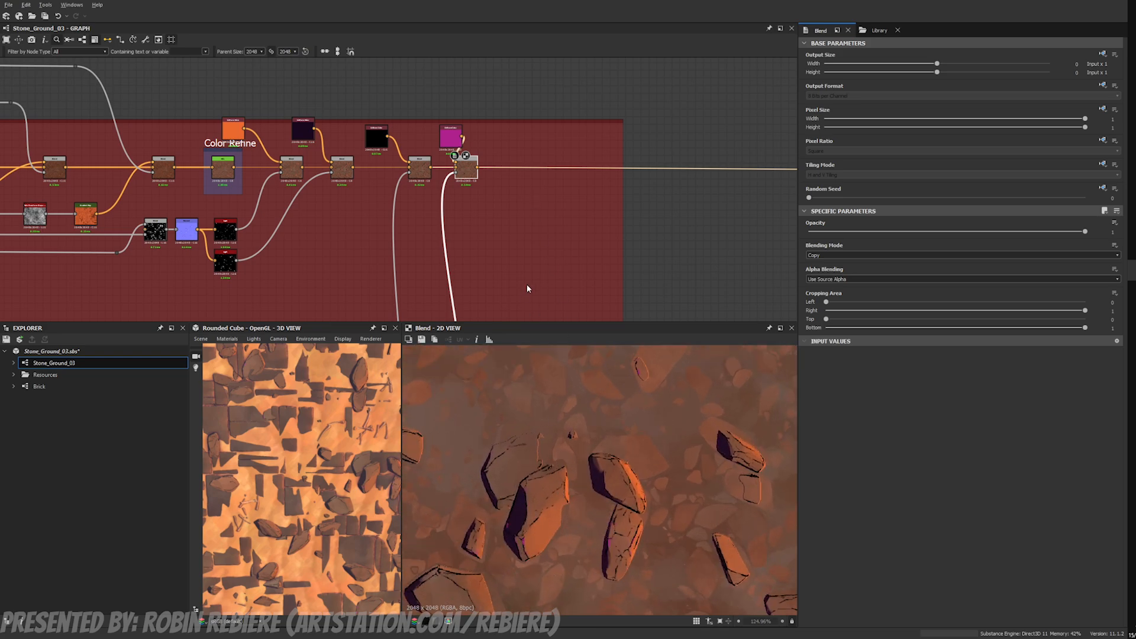
pyautogui.moveTo(527, 289); pyautogui.dragTo(519, 260, button='middle')
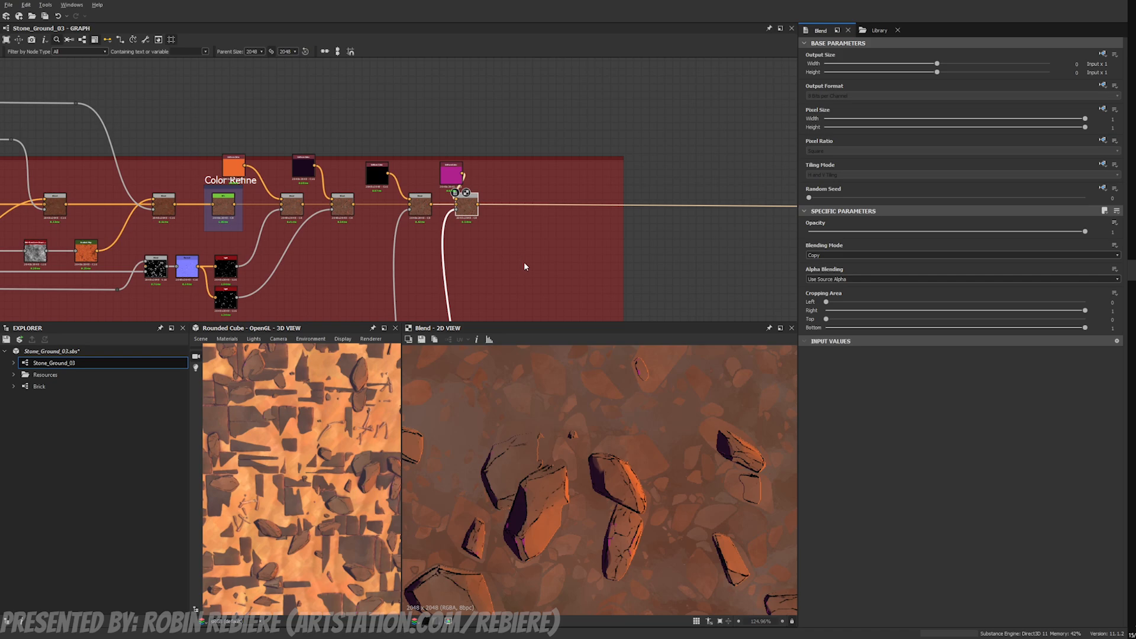
# Step: Follow the Rocks Color output to the Final Color Blend section and preview the Blend that combines the rocks with the sand
pyautogui.scroll(-5, 538, 287)
pyautogui.moveTo(431, 262); pyautogui.dragTo(139, 320, button='middle')
pyautogui.moveTo(551, 225); pyautogui.dragTo(611, 154, button='middle')
pyautogui.scroll(-3, 534, 246)
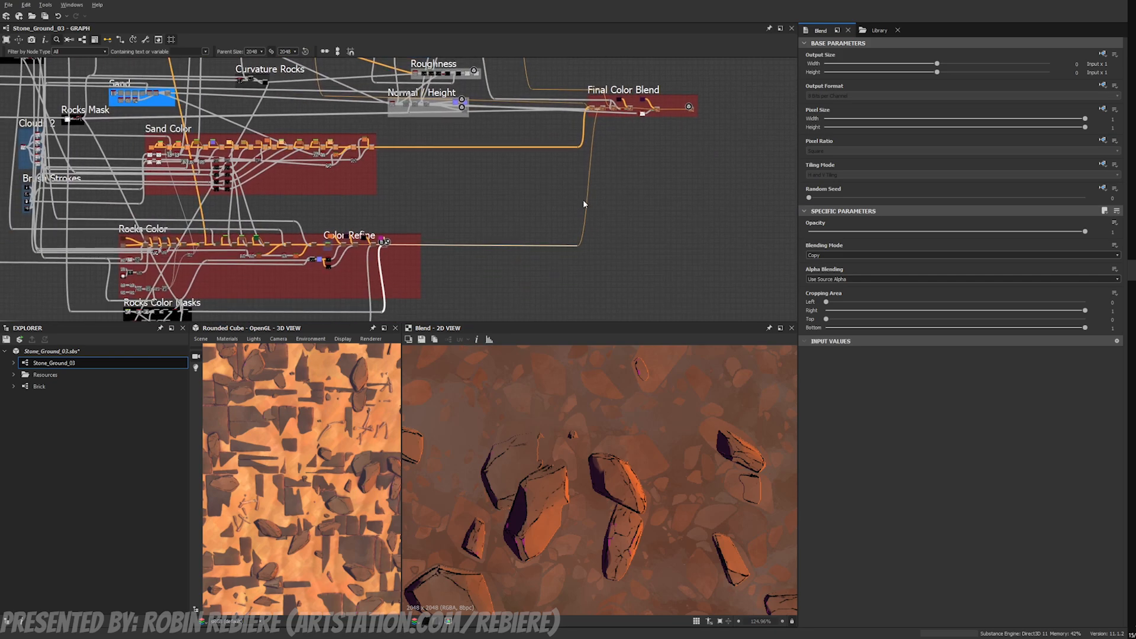
pyautogui.doubleClick(598, 108)
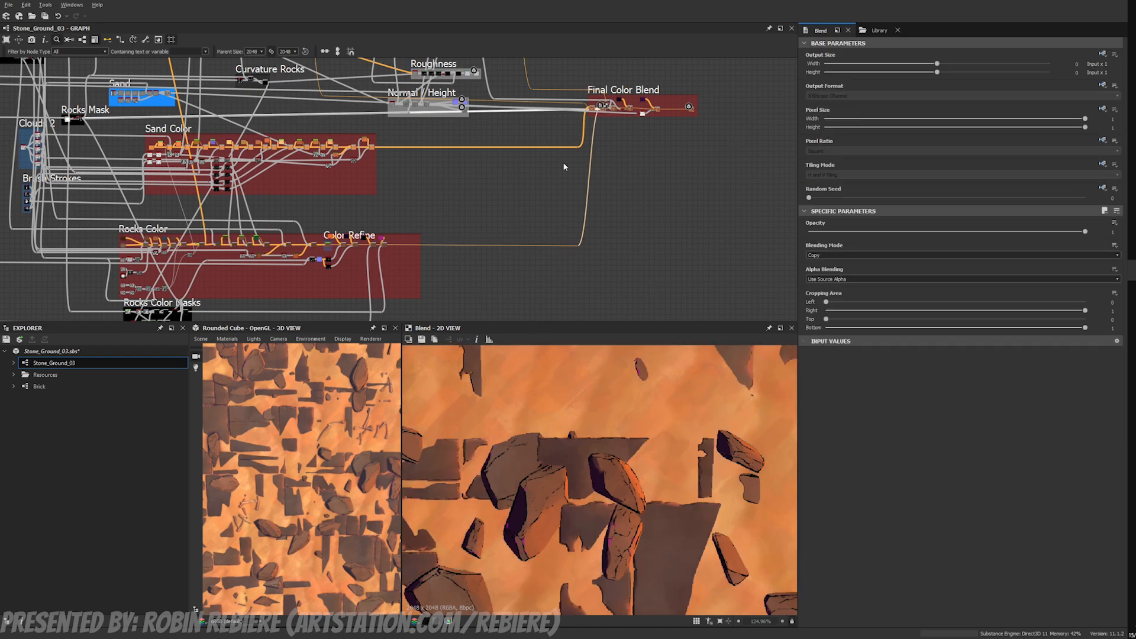
pyautogui.scroll(-1, 564, 167)
pyautogui.moveTo(468, 178); pyautogui.dragTo(526, 267, button='middle')
pyautogui.scroll(-1, 470, 137)
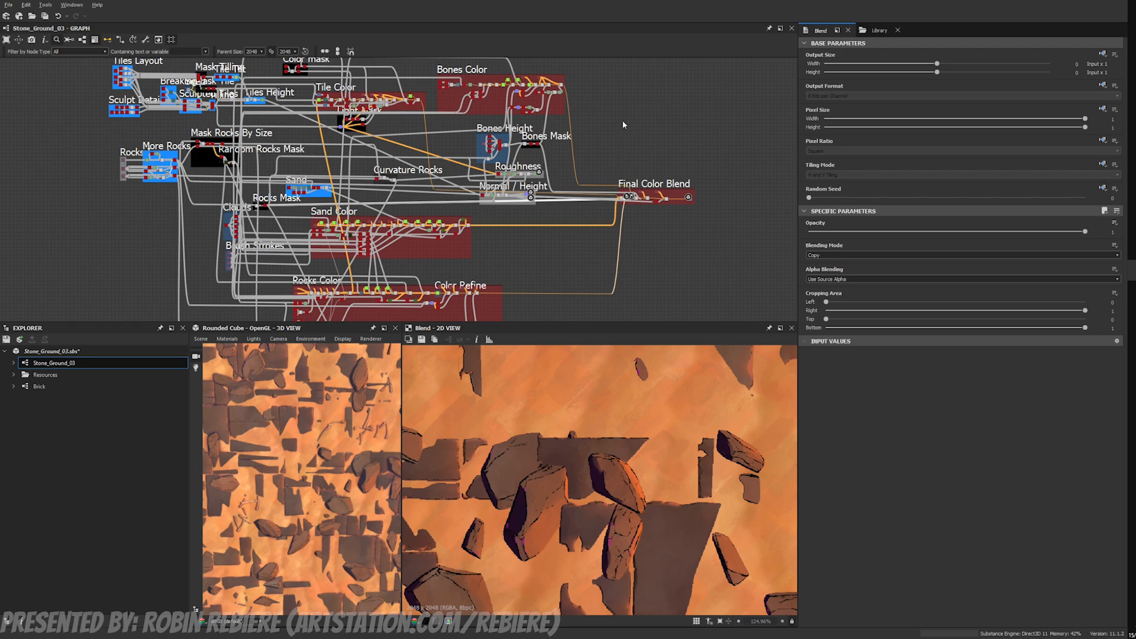
# Step: Go from Rocks Color to the Sand Color section and preview the uppermost Slope Blur Grayscale mask fed by an EZ Splatter
pyautogui.scroll(5, 414, 247)
pyautogui.moveTo(414, 246); pyautogui.dragTo(474, 103, button='middle')
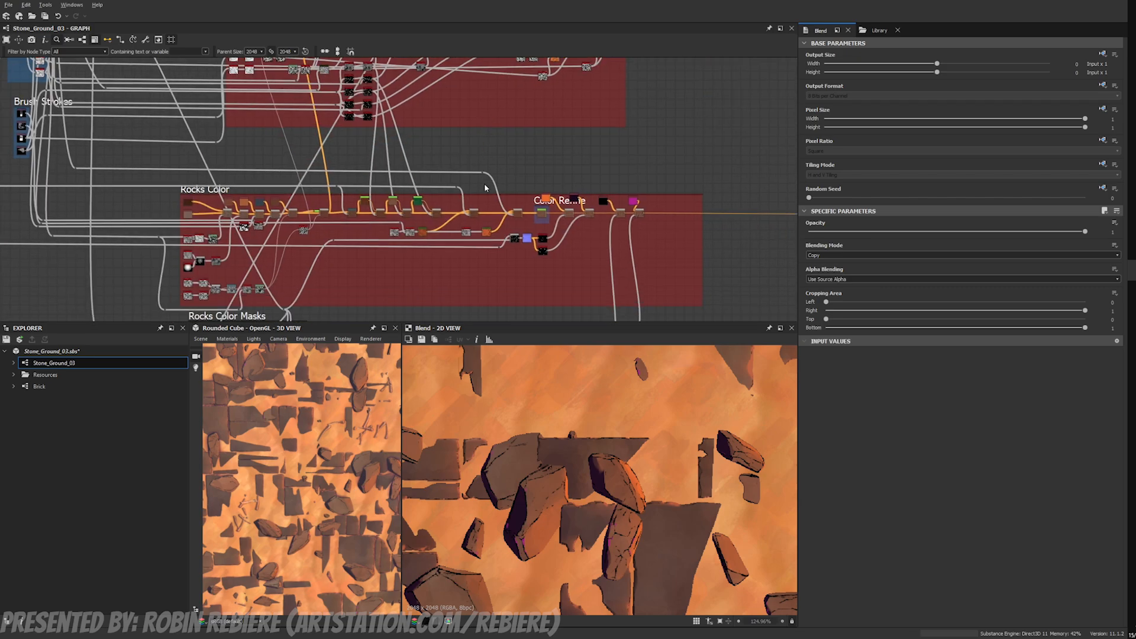
pyautogui.moveTo(488, 239); pyautogui.dragTo(481, 184, button='middle')
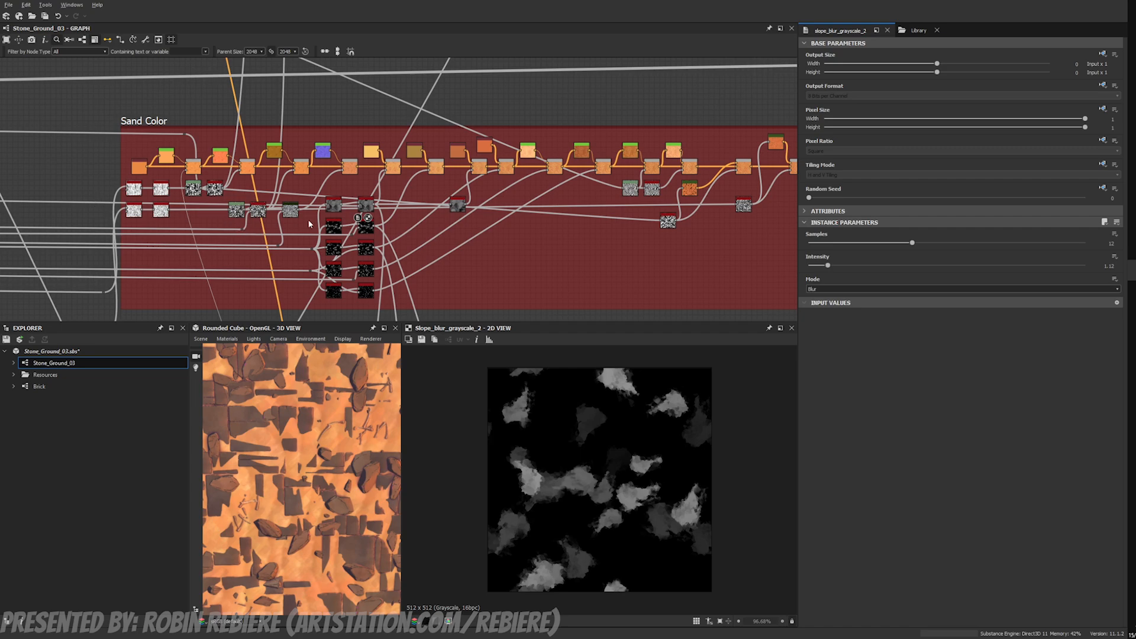
pyautogui.scroll(1, 368, 205)
pyautogui.doubleClick(368, 206)
pyautogui.moveTo(367, 206); pyautogui.dragTo(361, 148, button='middle')
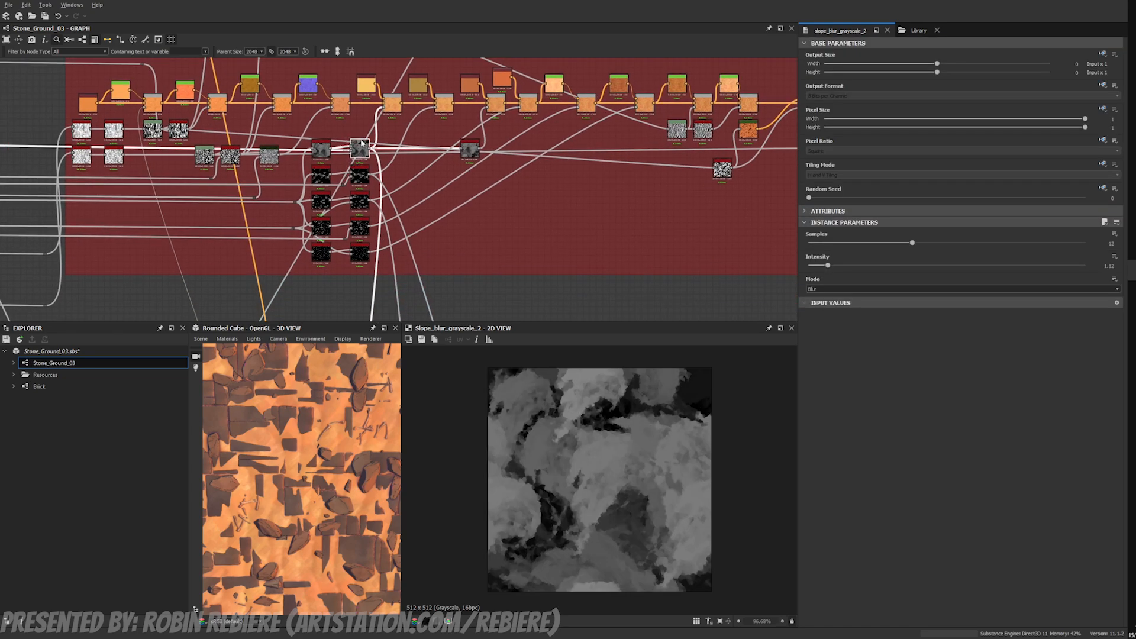
# Step: Select the column of Slope Blur Grayscale masks in Sand Color and trace their connections down to the Rocks Color section
pyautogui.moveTo(373, 131); pyautogui.dragTo(348, 275)
pyautogui.scroll(-6, 359, 143)
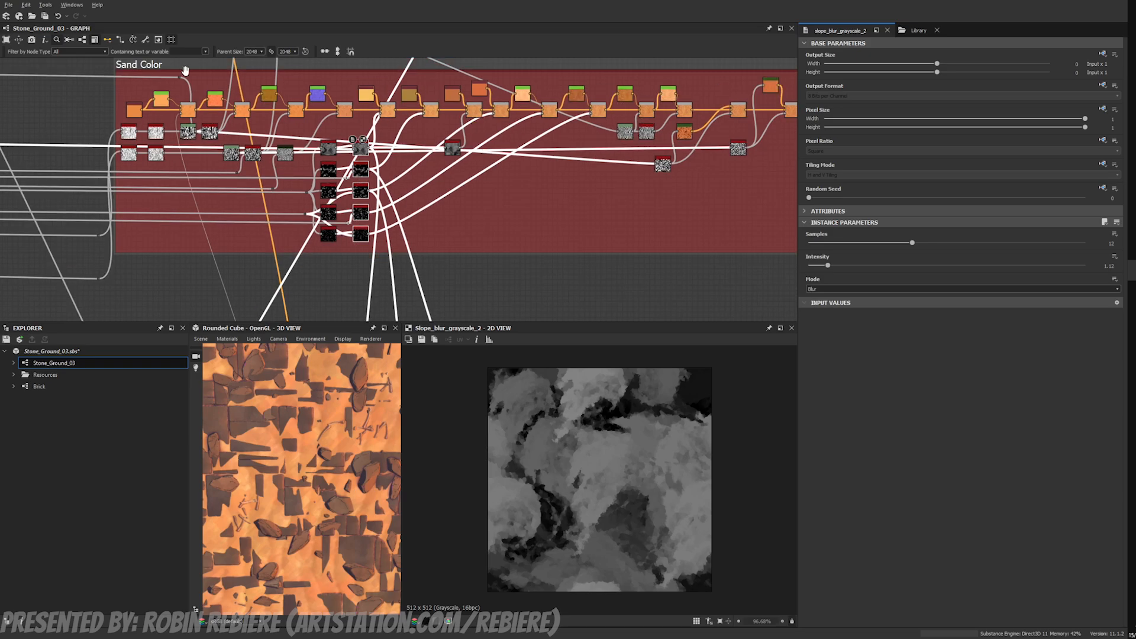
pyautogui.scroll(2, 231, 177)
pyautogui.moveTo(232, 264); pyautogui.dragTo(215, 189, button='middle')
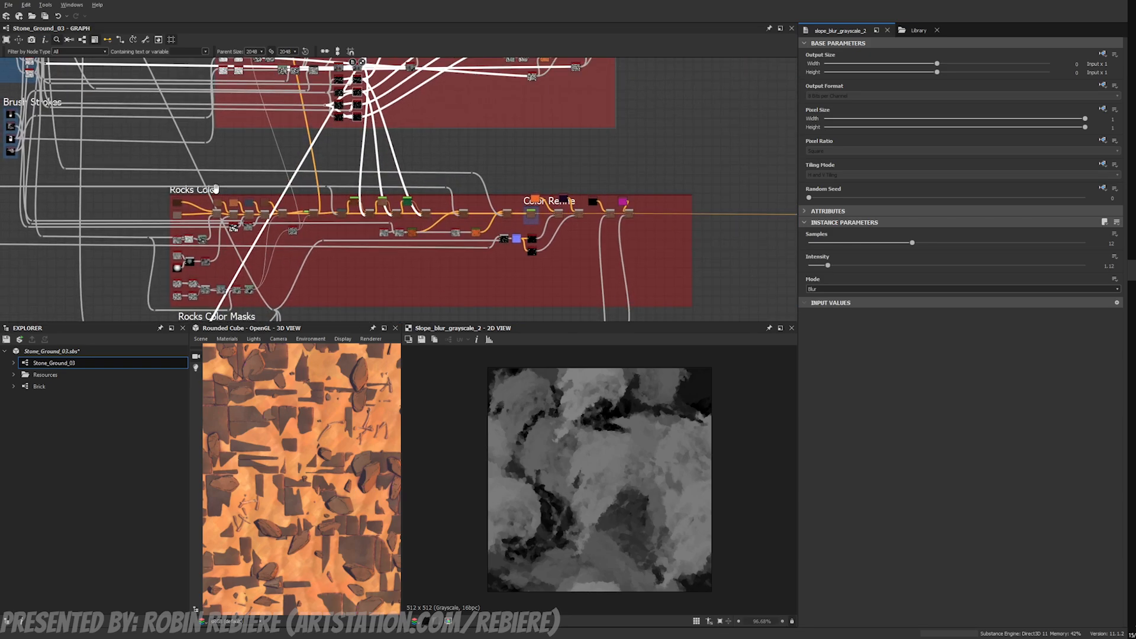
pyautogui.scroll(2, 279, 203)
pyautogui.moveTo(276, 110); pyautogui.dragTo(286, 236, button='middle')
pyautogui.scroll(1, 280, 200)
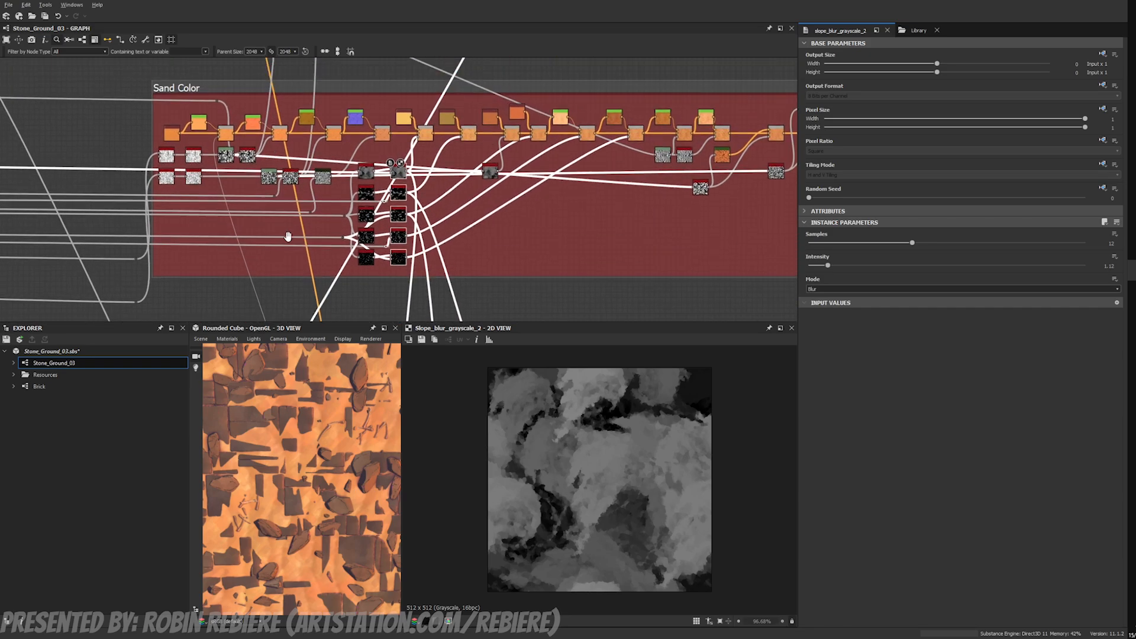
# Step: Preview the upper Tile Generator at the start of Sand Color and the Brush02 image that feeds its pattern
pyautogui.scroll(2, 290, 203)
pyautogui.moveTo(233, 187); pyautogui.dragTo(255, 232, button='middle')
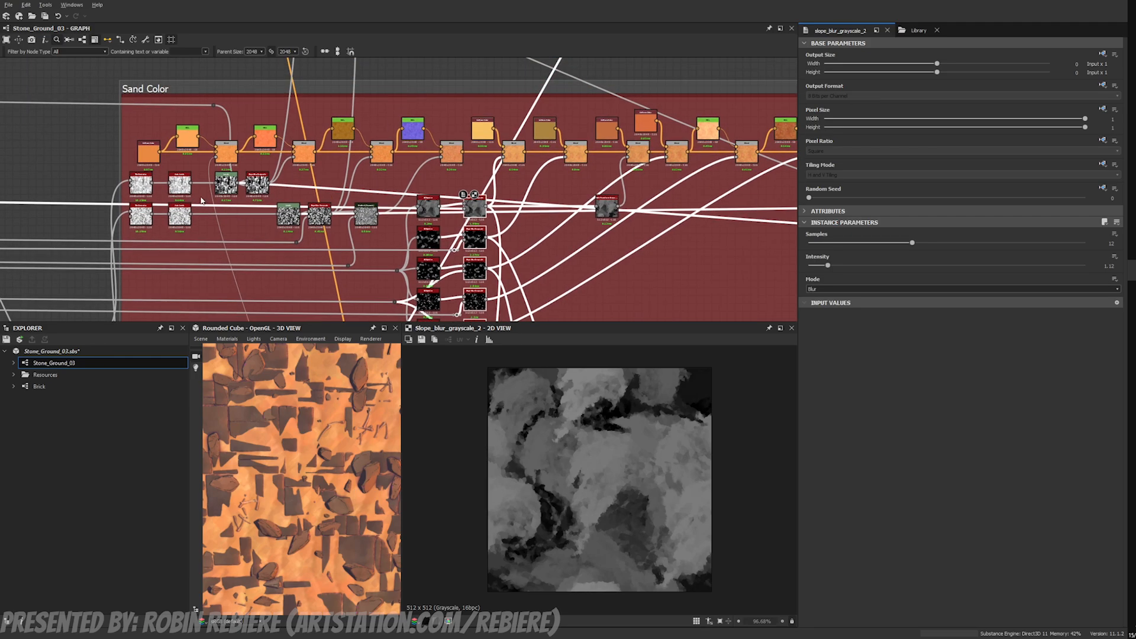
pyautogui.scroll(3, 198, 192)
pyautogui.doubleClick(102, 164)
pyautogui.scroll(-11, 478, 417)
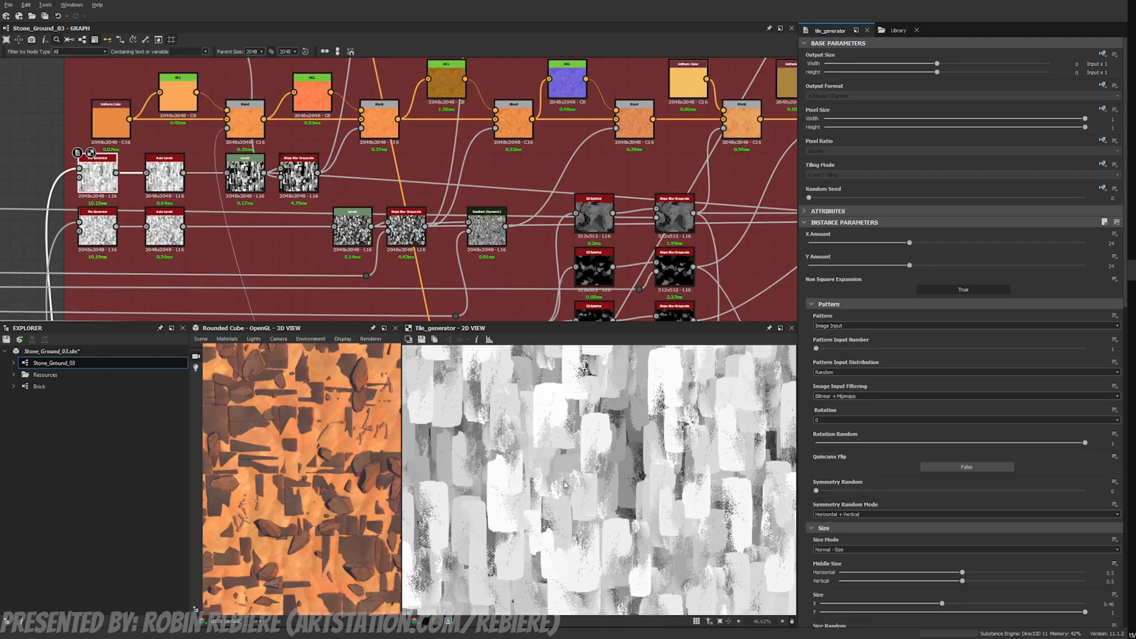
pyautogui.doubleClick(80, 169)
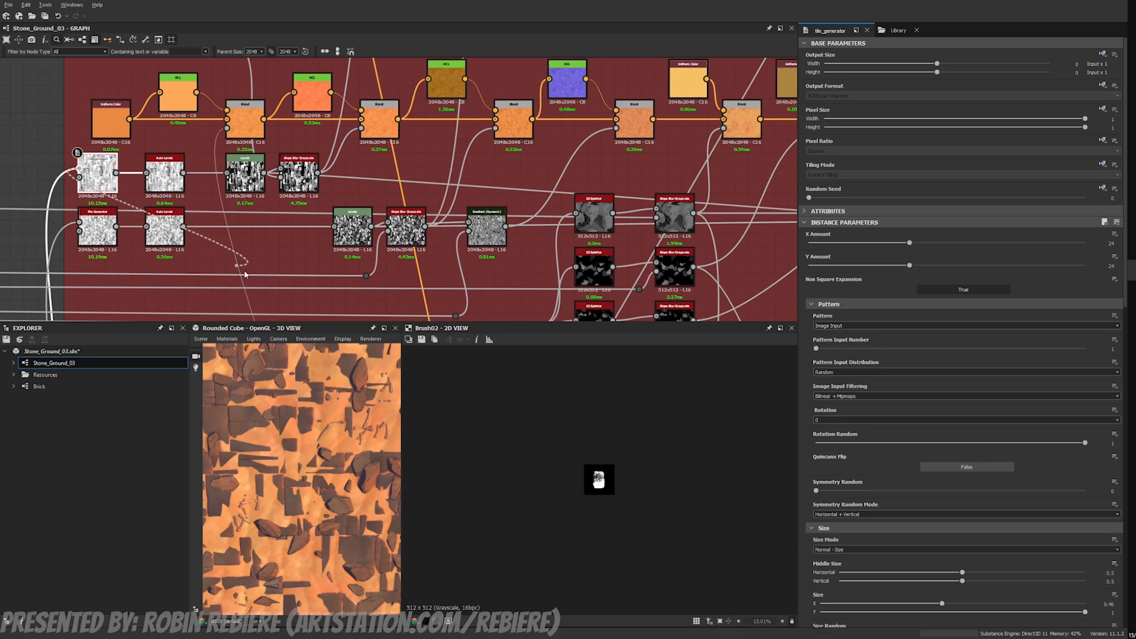
# Step: Compare the brush-stroke patterns of the upper and lower Tile Generators in Sand Color
pyautogui.scroll(3, 98, 188)
pyautogui.doubleClick(99, 182)
pyautogui.scroll(2, 565, 484)
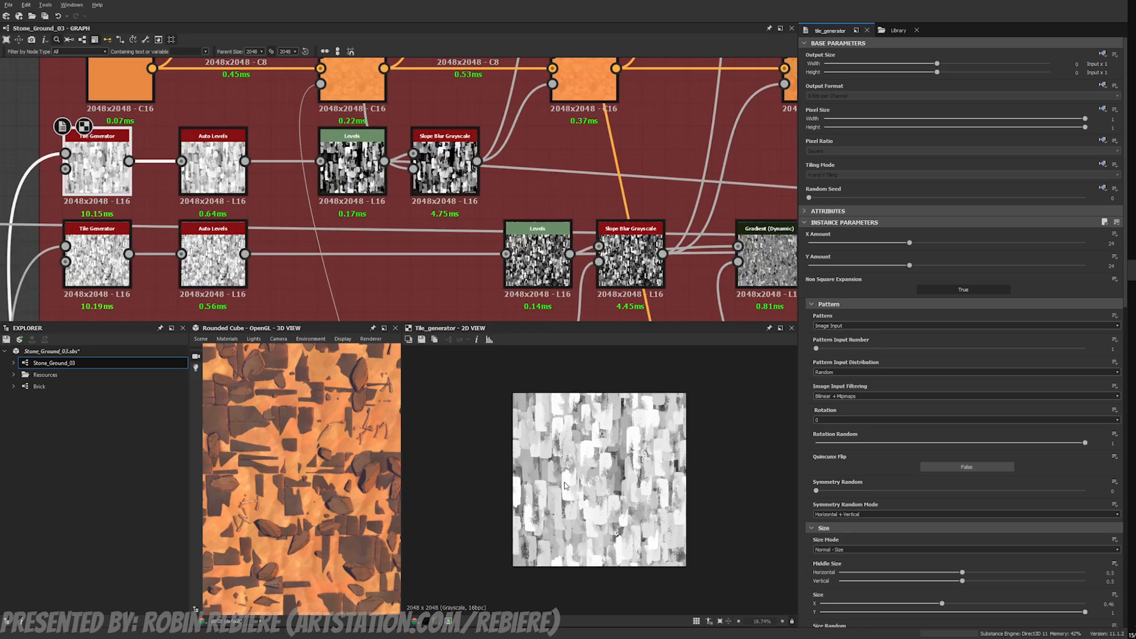
pyautogui.doubleClick(100, 249)
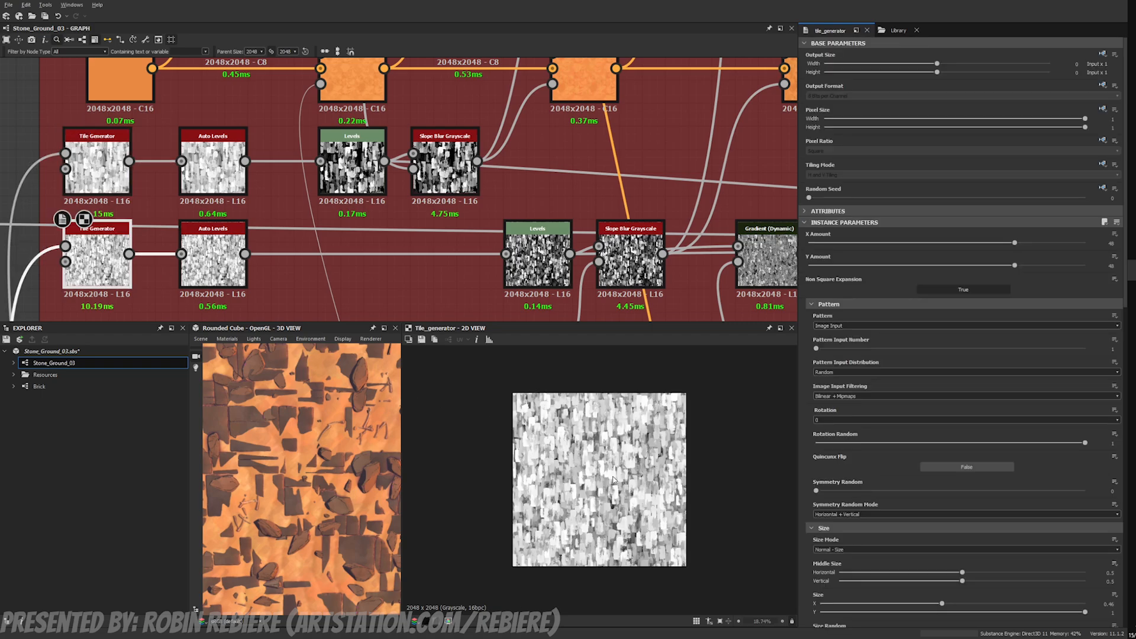
# Step: Preview the first three Blends of the Sand Color chain one after another to see how the HCL variations are layered
pyautogui.scroll(-2, 265, 176)
pyautogui.moveTo(264, 176); pyautogui.dragTo(185, 204, button='middle')
pyautogui.doubleClick(247, 141)
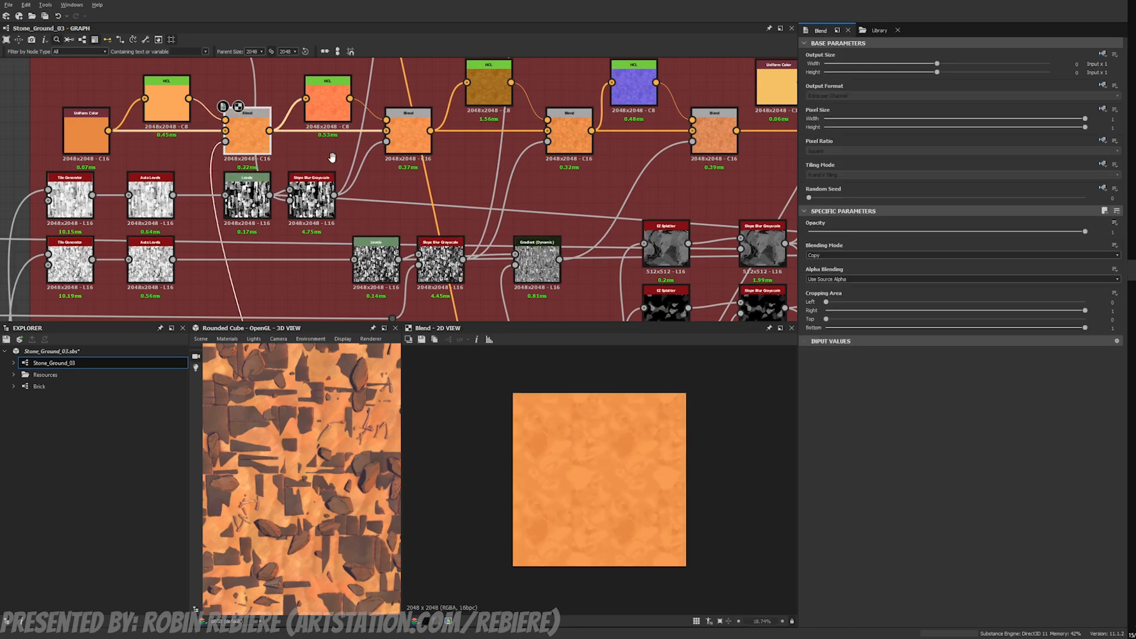
pyautogui.moveTo(332, 157); pyautogui.dragTo(250, 174, button='middle')
pyautogui.doubleClick(325, 148)
pyautogui.moveTo(448, 161); pyautogui.dragTo(379, 134, button='middle')
pyautogui.doubleClick(431, 155)
# Step: Preview the lower Slope Blur Grayscale node that masks the third Sand Color Blend with brush strokes
pyautogui.click(252, 241)
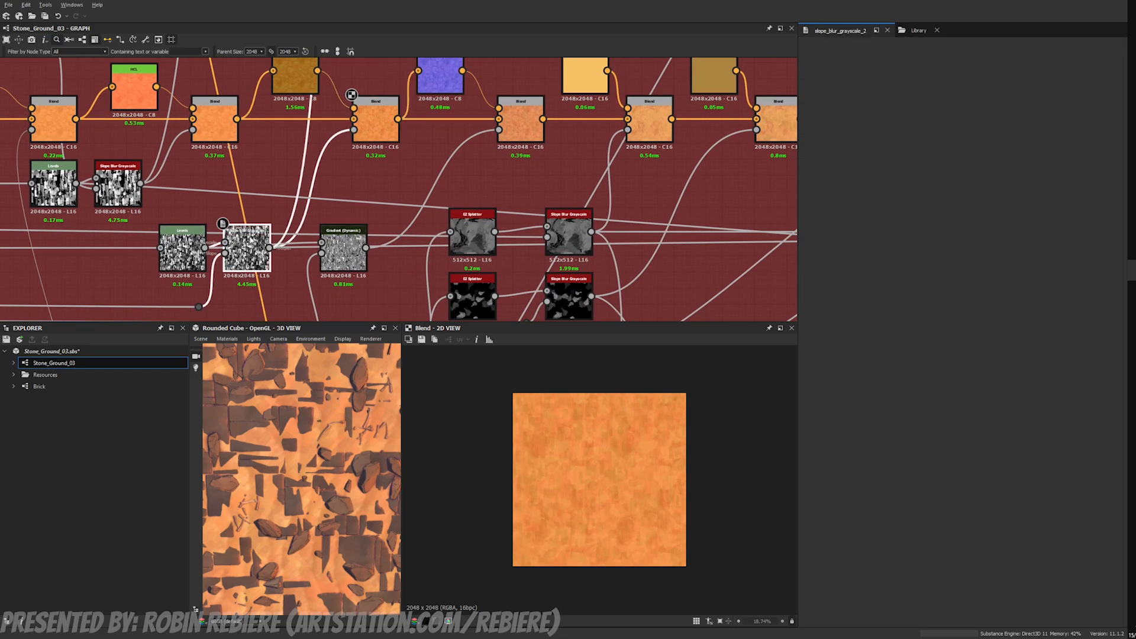
pyautogui.doubleClick(252, 242)
pyautogui.moveTo(474, 229); pyautogui.dragTo(356, 240, button='middle')
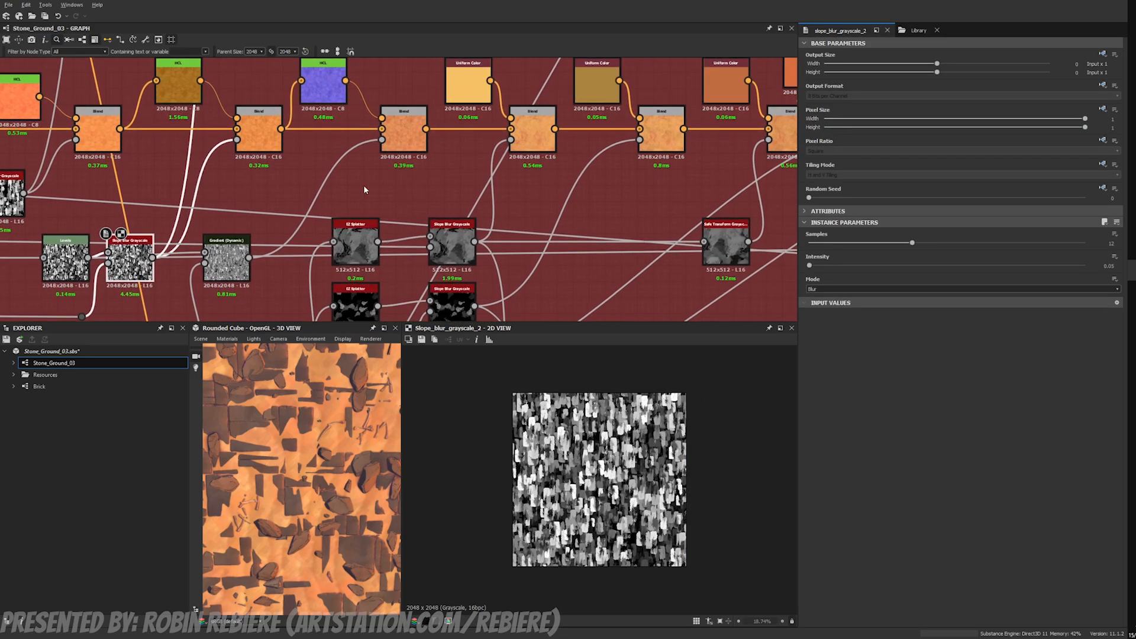
# Step: Preview the purple HCL node and the Blend that mixes it in, examining the sand's brush-stroke variation up close
pyautogui.doubleClick(320, 93)
pyautogui.moveTo(410, 131); pyautogui.dragTo(424, 175, button='middle')
pyautogui.doubleClick(425, 175)
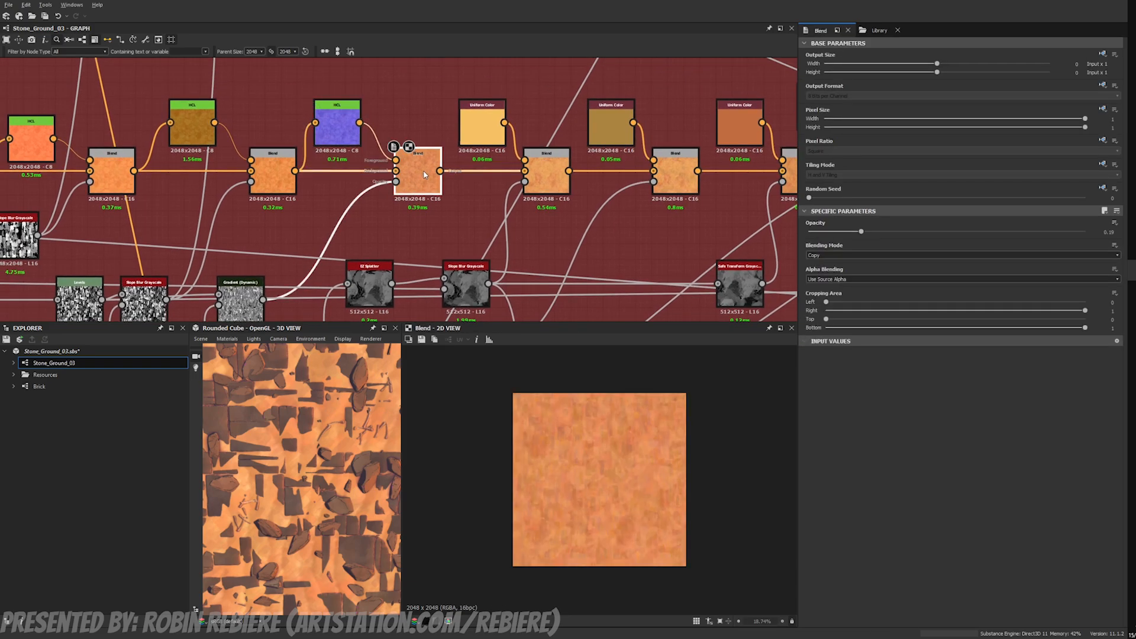
pyautogui.scroll(6, 596, 467)
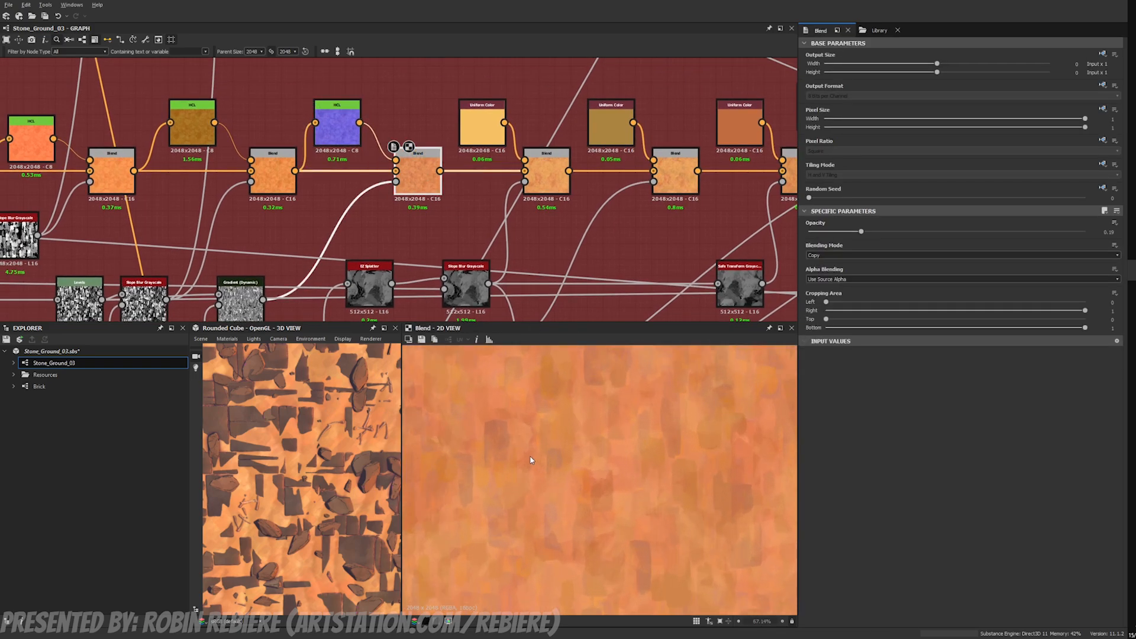
pyautogui.scroll(-3, 531, 459)
pyautogui.scroll(-3, 429, 163)
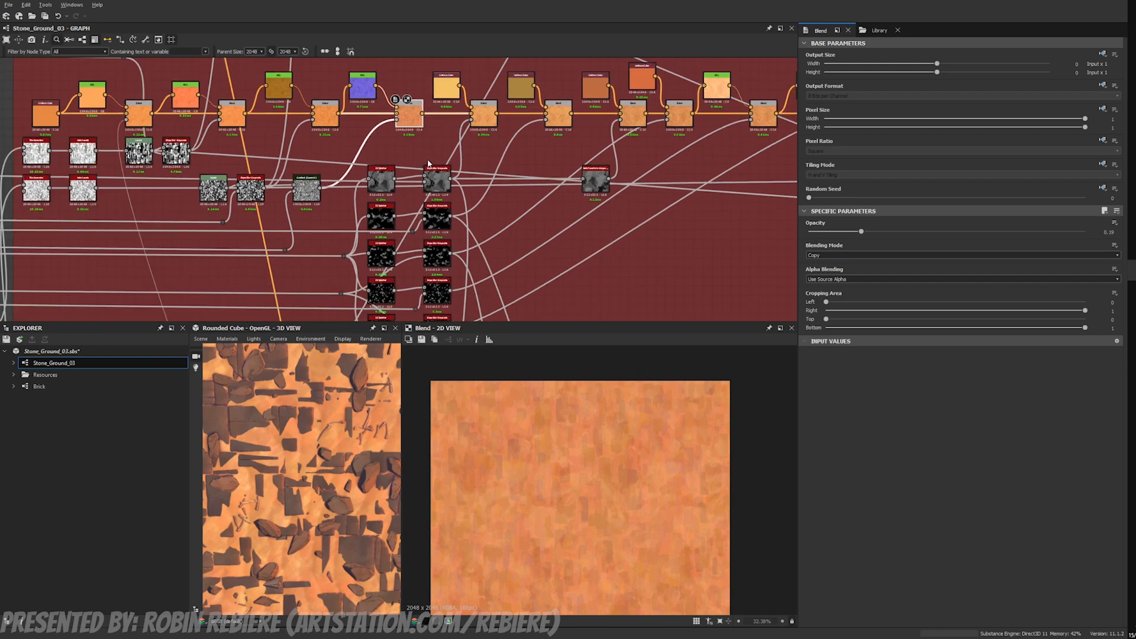
# Step: Preview the first, third and last Slope Blur Grayscale masks in the EZ Splatter column of Sand Color
pyautogui.doubleClick(437, 178)
pyautogui.moveTo(467, 236); pyautogui.dragTo(385, 160, button='middle')
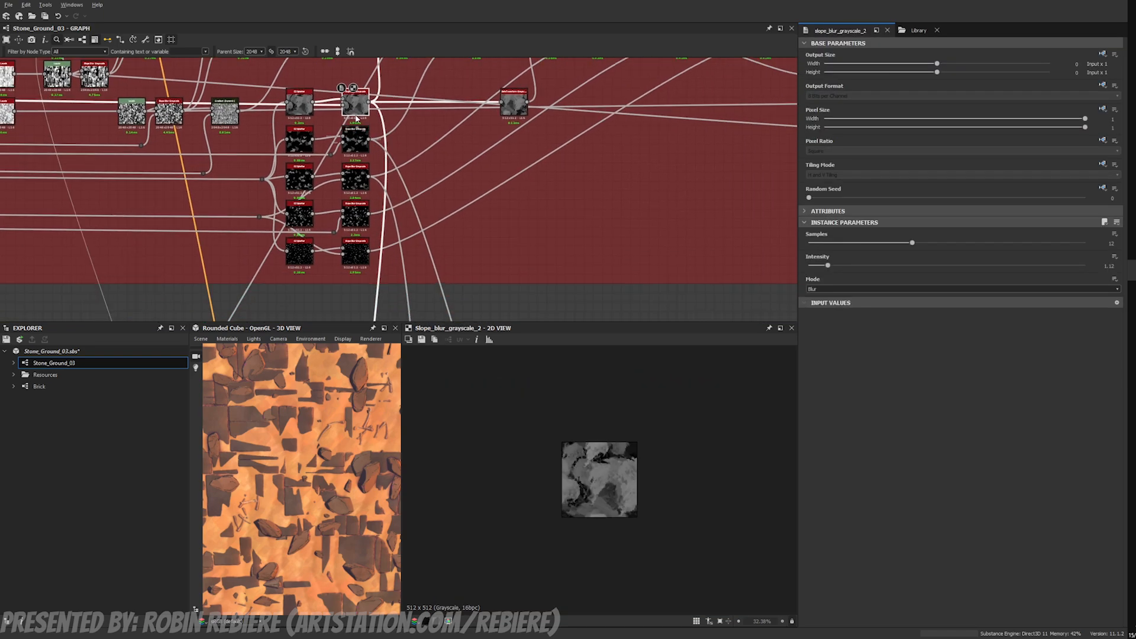
pyautogui.doubleClick(360, 172)
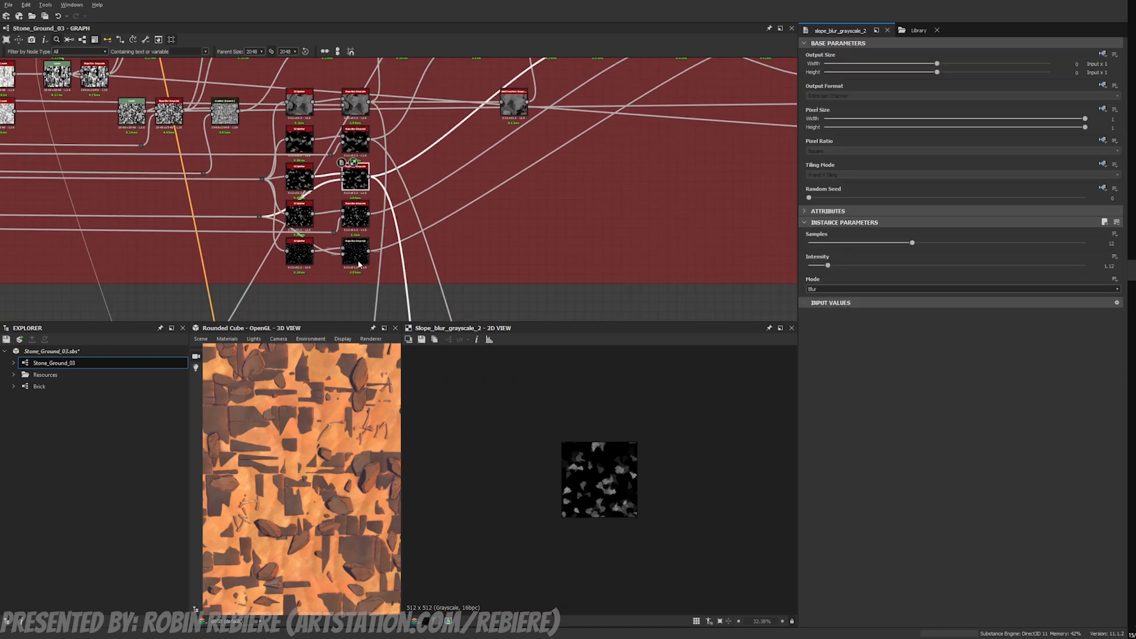
pyautogui.doubleClick(355, 253)
# Step: Preview the Blend mixing in the yellow Uniform Color and the Blend with the light orange HCL farther along Sand Color
pyautogui.moveTo(410, 109); pyautogui.dragTo(377, 243, button='middle')
pyautogui.doubleClick(365, 174)
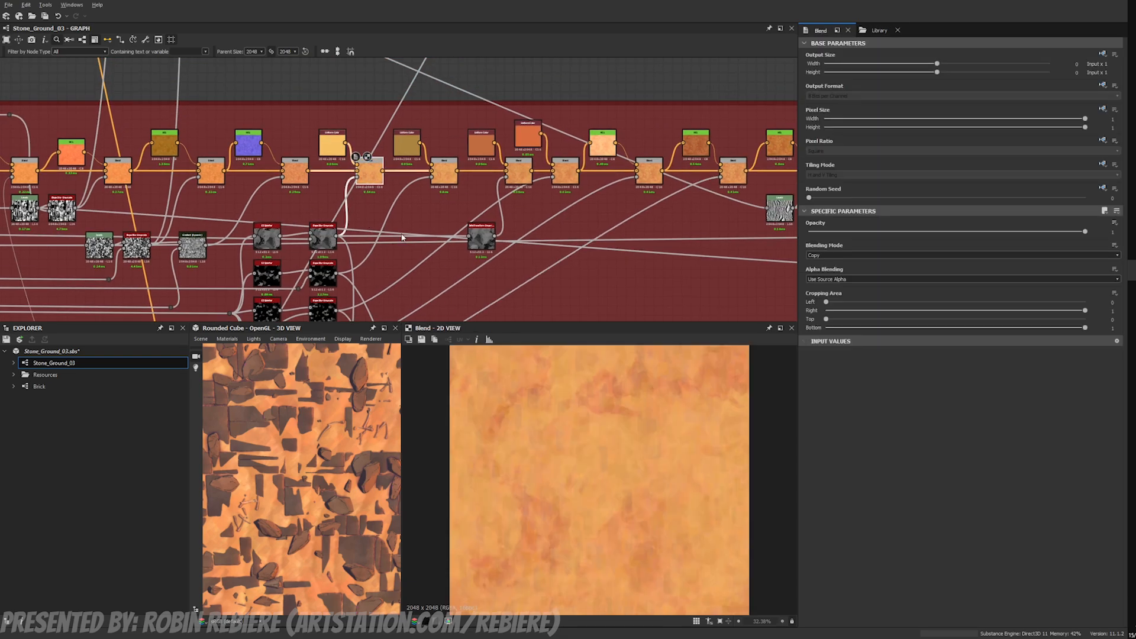
pyautogui.doubleClick(644, 176)
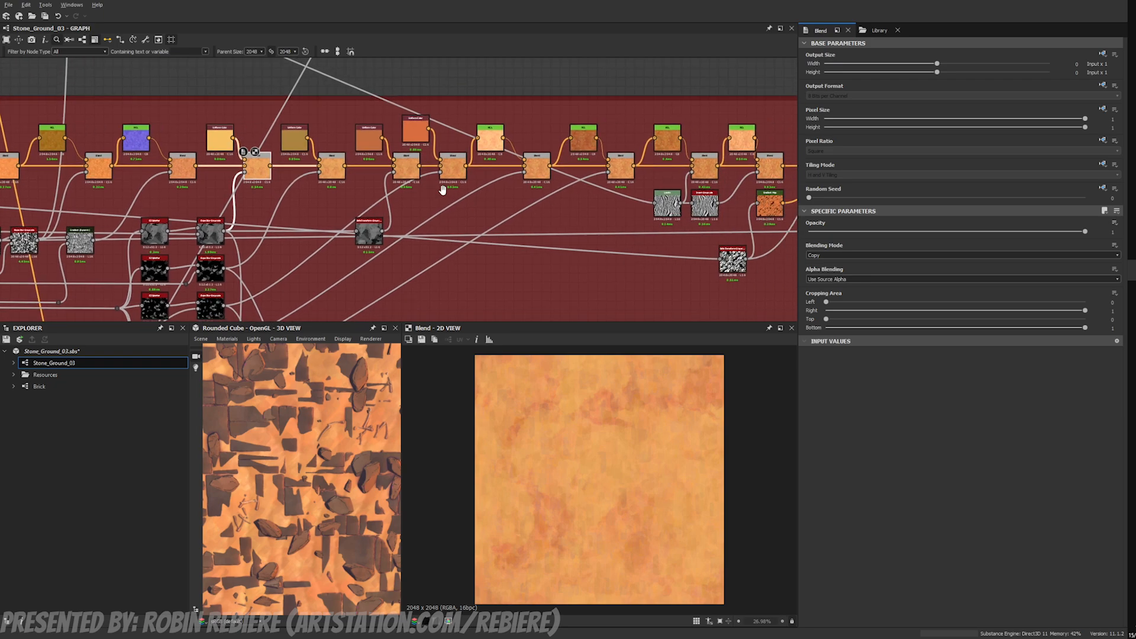
pyautogui.moveTo(649, 171); pyautogui.dragTo(411, 168, button='middle')
pyautogui.doubleClick(513, 165)
pyautogui.scroll(1, 489, 184)
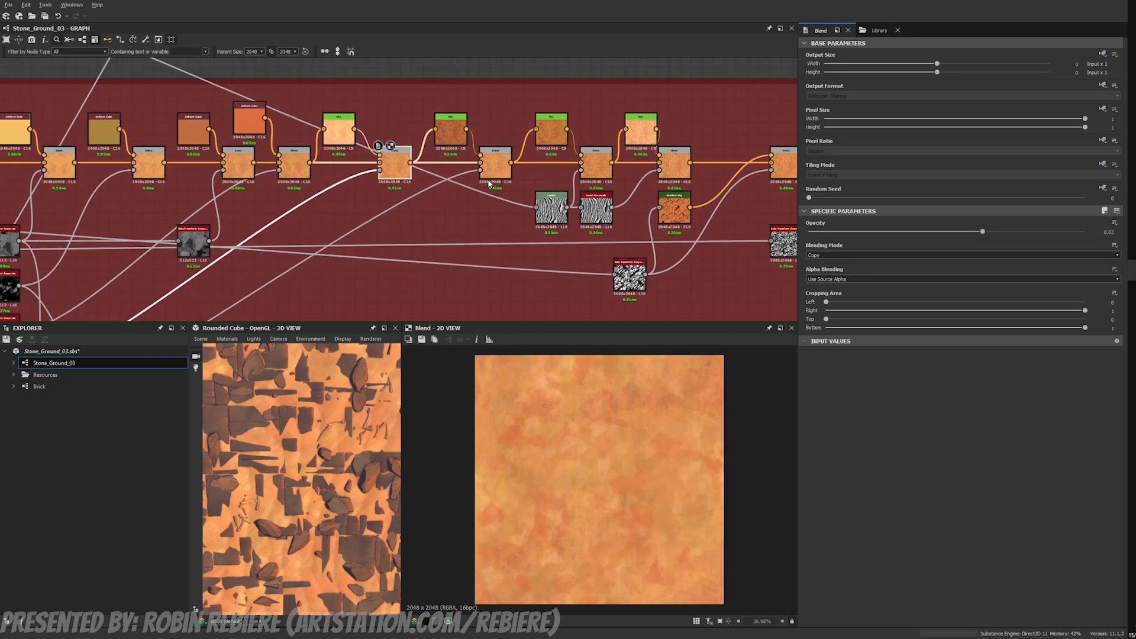
# Step: Preview the striped Levels mask near the end of Sand Color and show the parameters of the HCL node above it
pyautogui.doubleClick(551, 210)
pyautogui.moveTo(552, 210); pyautogui.dragTo(459, 246, button='middle')
pyautogui.click(460, 165)
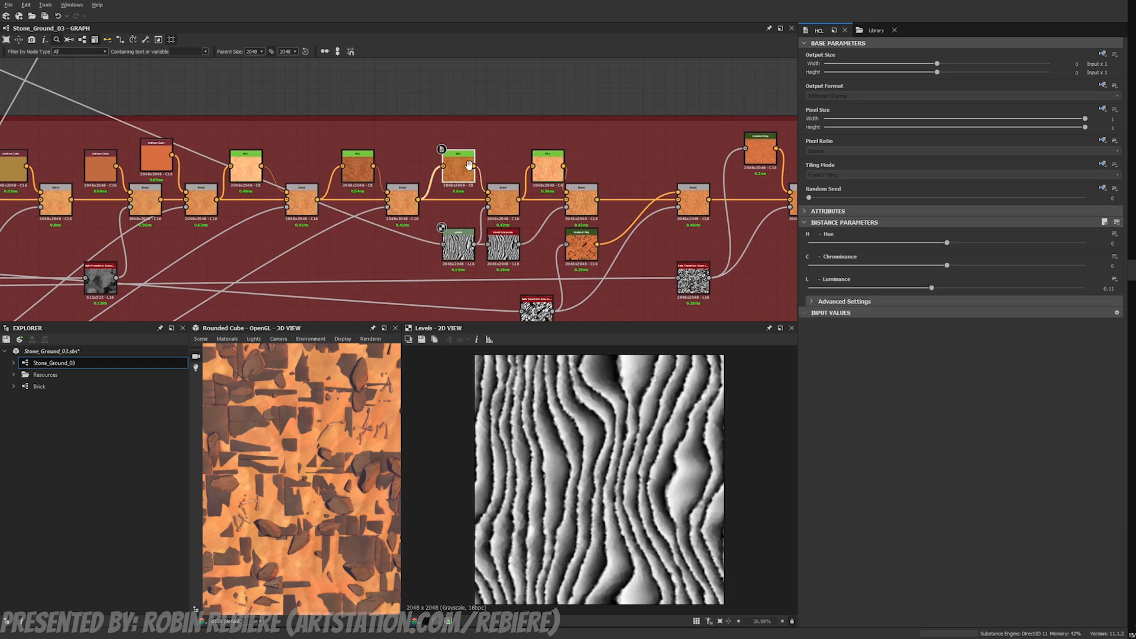
pyautogui.moveTo(679, 203); pyautogui.dragTo(677, 254, button='middle')
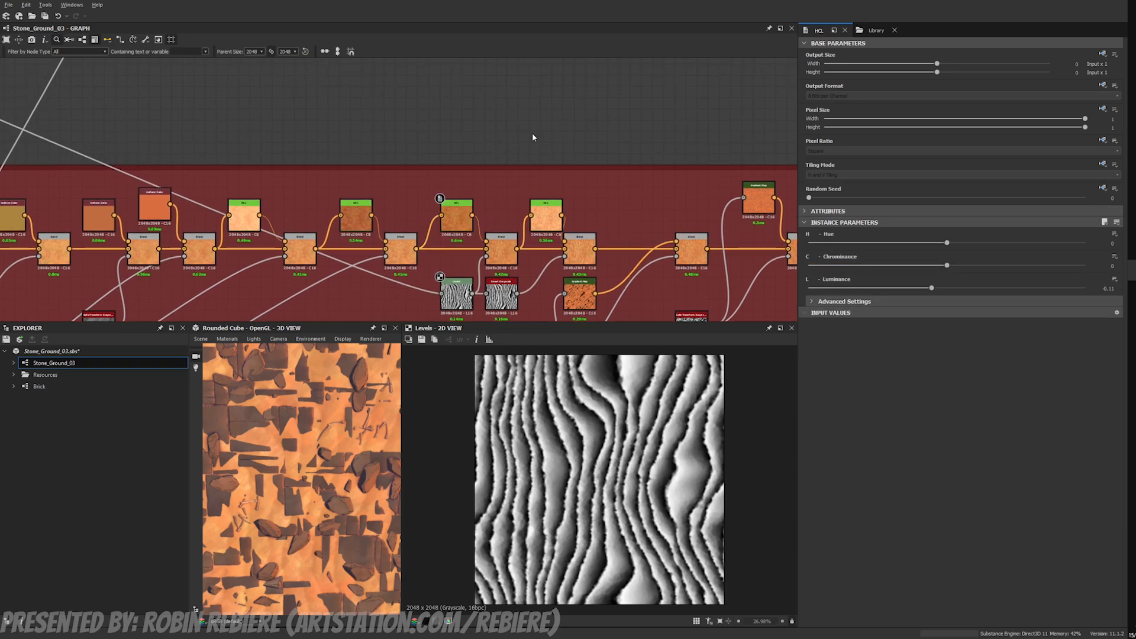
# Step: Add an HSL node above the Sand Color frame and feed it from the Blend that precedes the striped-mask Blends
pyautogui.press('space')
pyautogui.write('hsl')
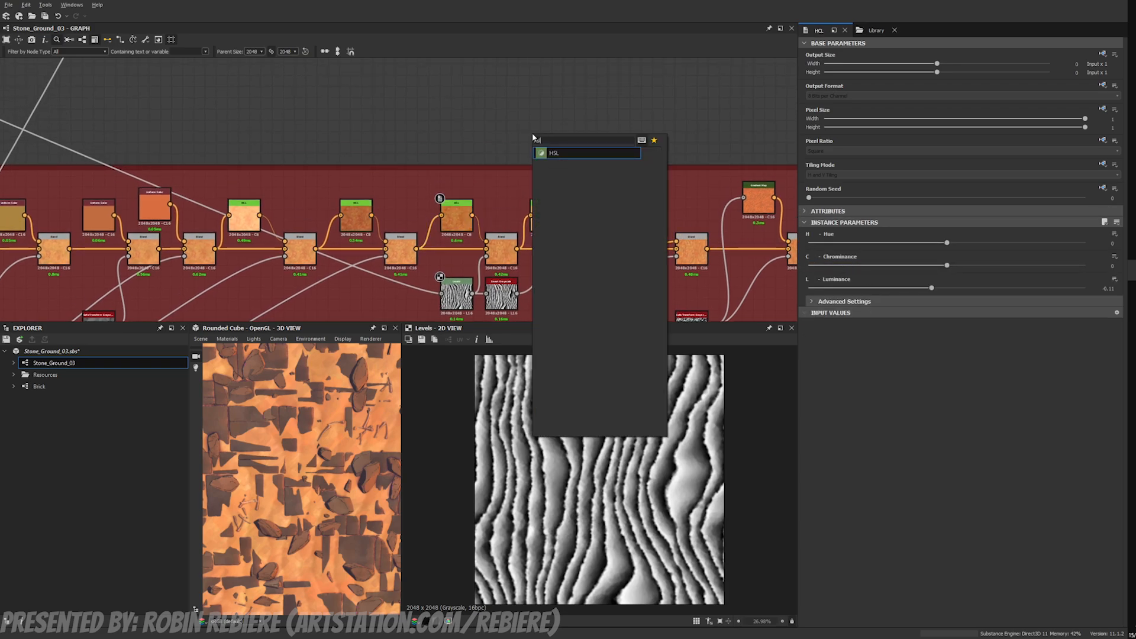
pyautogui.click(554, 156)
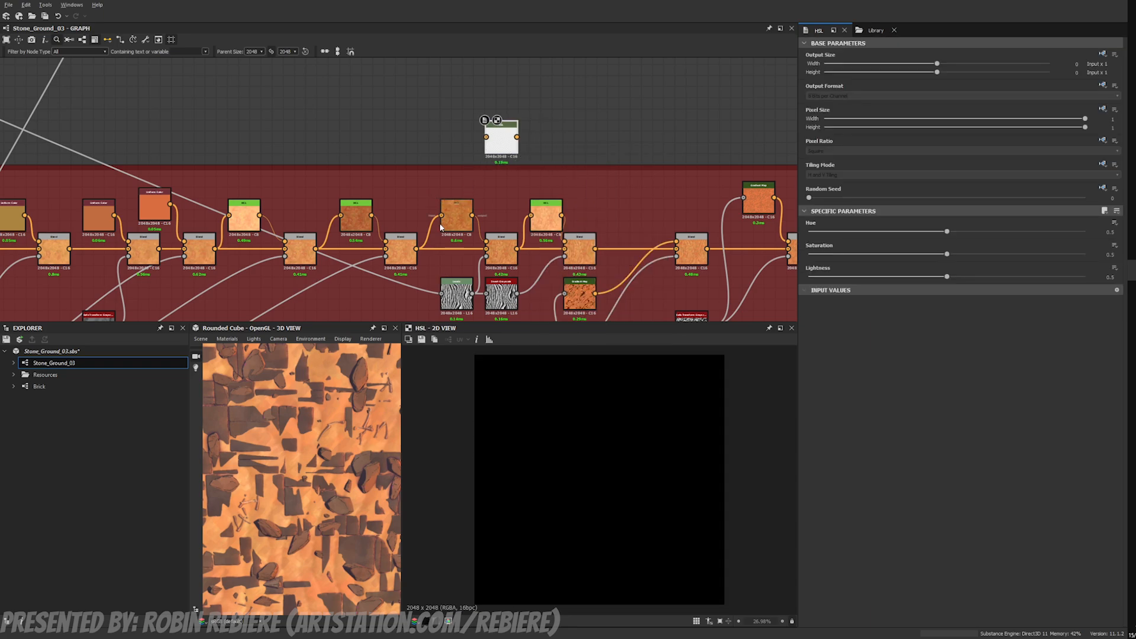
pyautogui.moveTo(471, 157)
pyautogui.mouseDown()
pyautogui.moveTo(417, 248)
pyautogui.moveTo(487, 146)
pyautogui.moveTo(460, 146)
pyautogui.mouseUp()
# Step: Preview the two Blends mixing in the last two HCL nodes of Sand Color and their striped Levels and Invert Grayscale masks
pyautogui.moveTo(501, 257); pyautogui.dragTo(479, 209, button='middle')
pyautogui.doubleClick(480, 211)
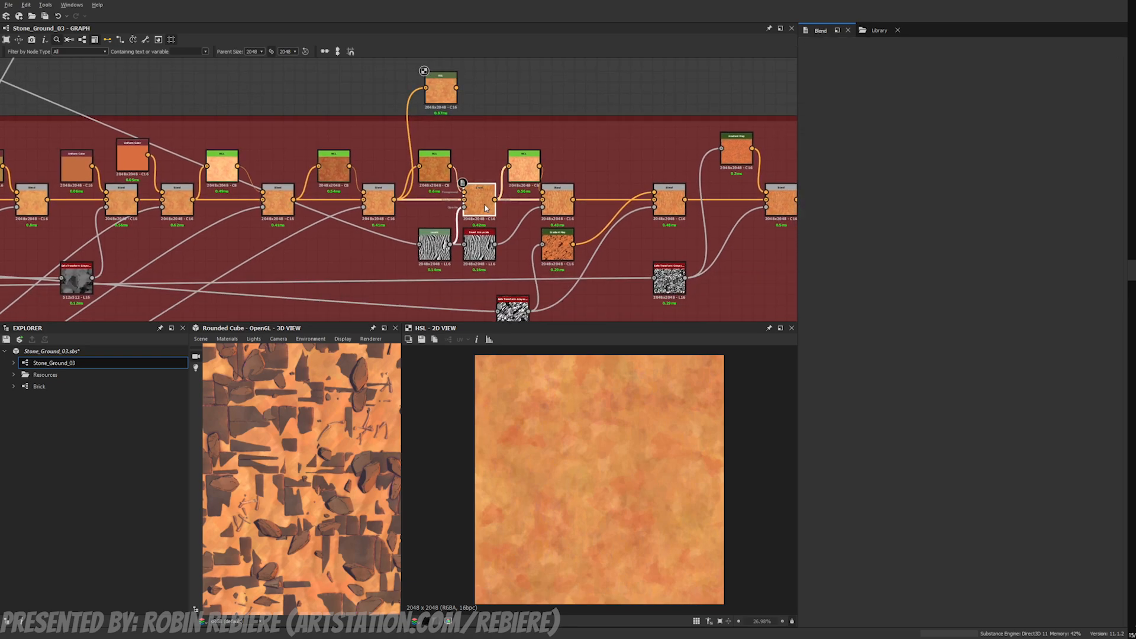
pyautogui.doubleClick(563, 203)
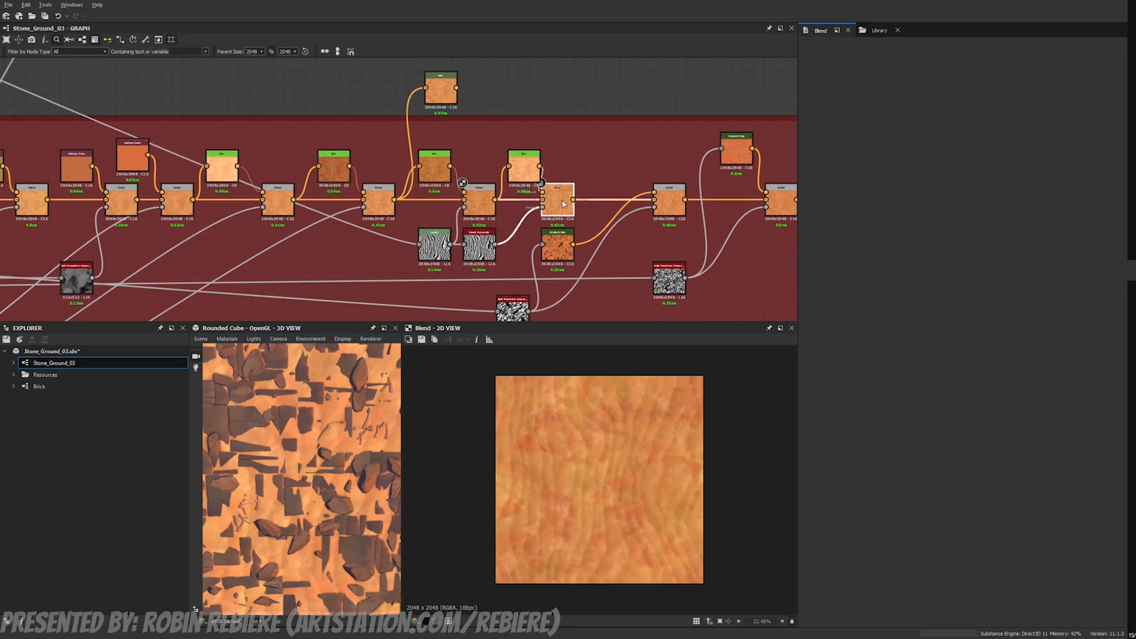
pyautogui.doubleClick(478, 245)
pyautogui.doubleClick(479, 201)
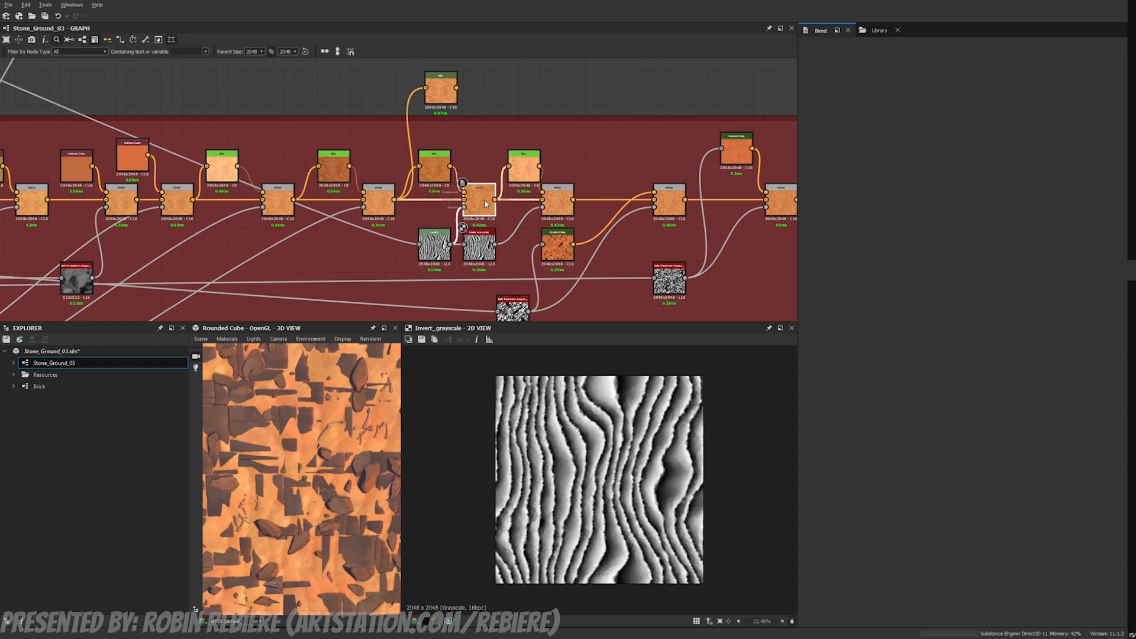
pyautogui.moveTo(446, 244); pyautogui.dragTo(416, 244, button='middle')
pyautogui.doubleClick(416, 245)
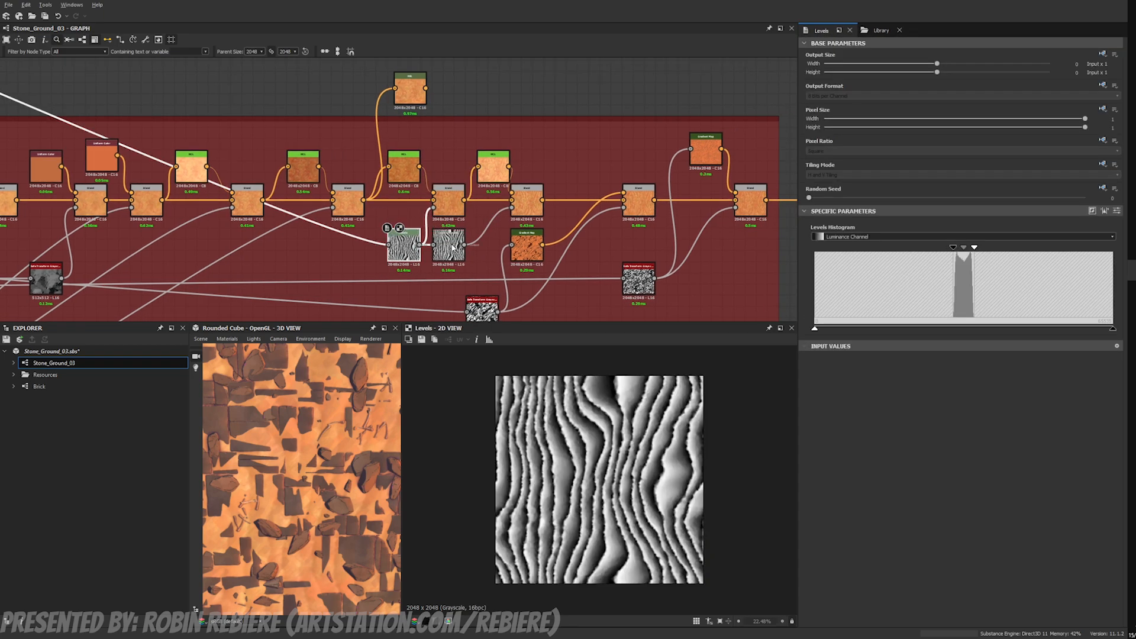
pyautogui.doubleClick(528, 208)
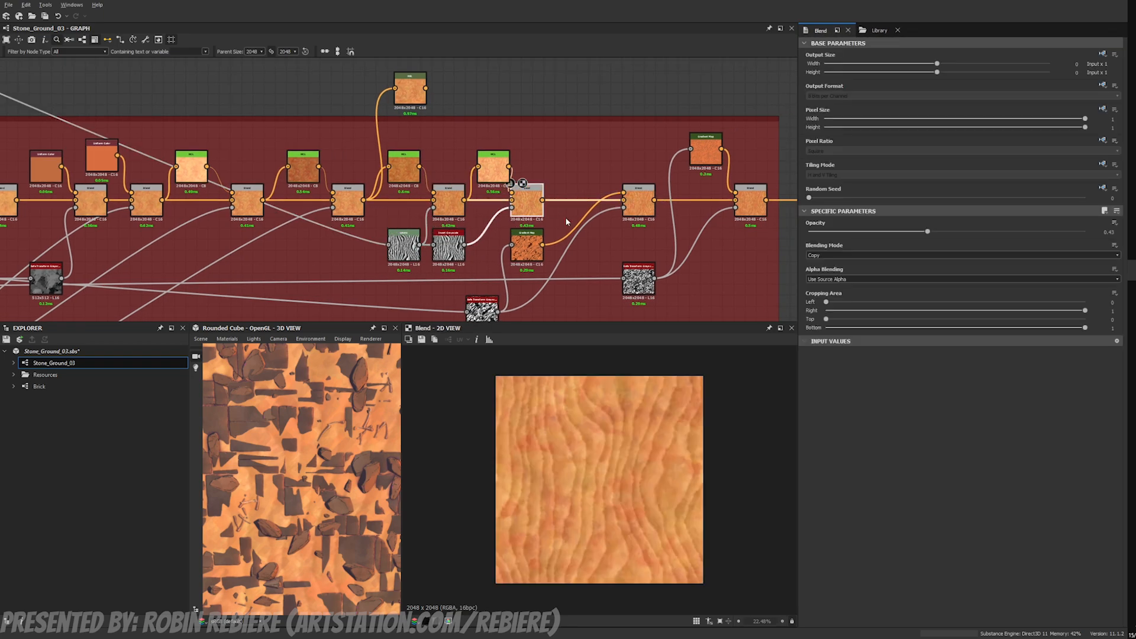
# Step: Preview the final two Blends of Sand Color and the Safe Transform Grayscale mask feeding the last one
pyautogui.moveTo(628, 213); pyautogui.dragTo(506, 204, button='middle')
pyautogui.doubleClick(558, 211)
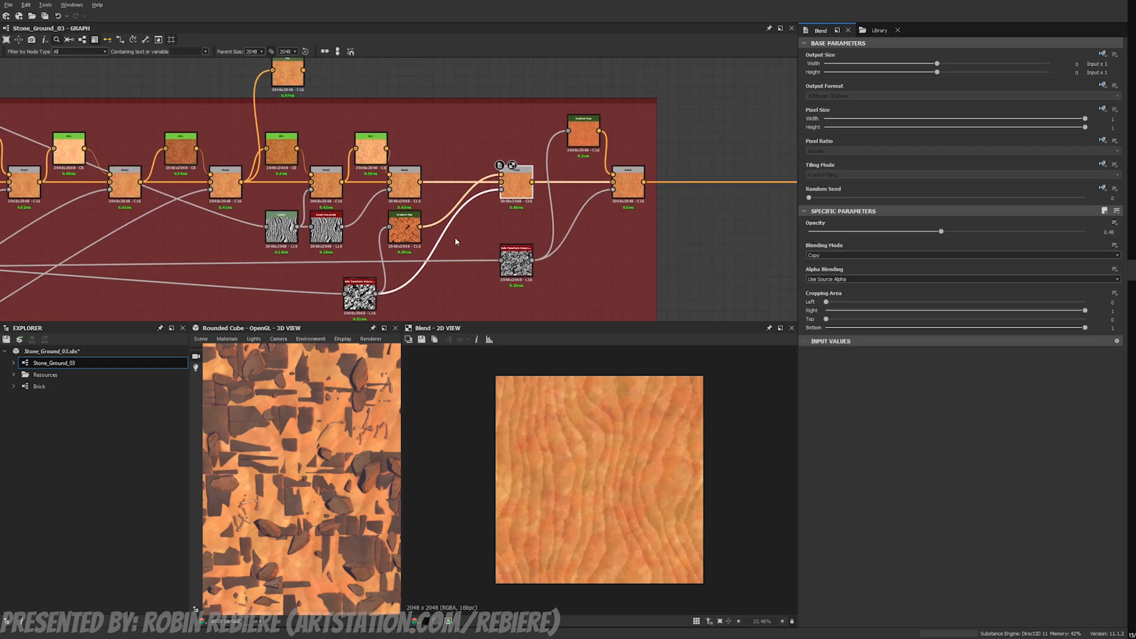
pyautogui.doubleClick(626, 189)
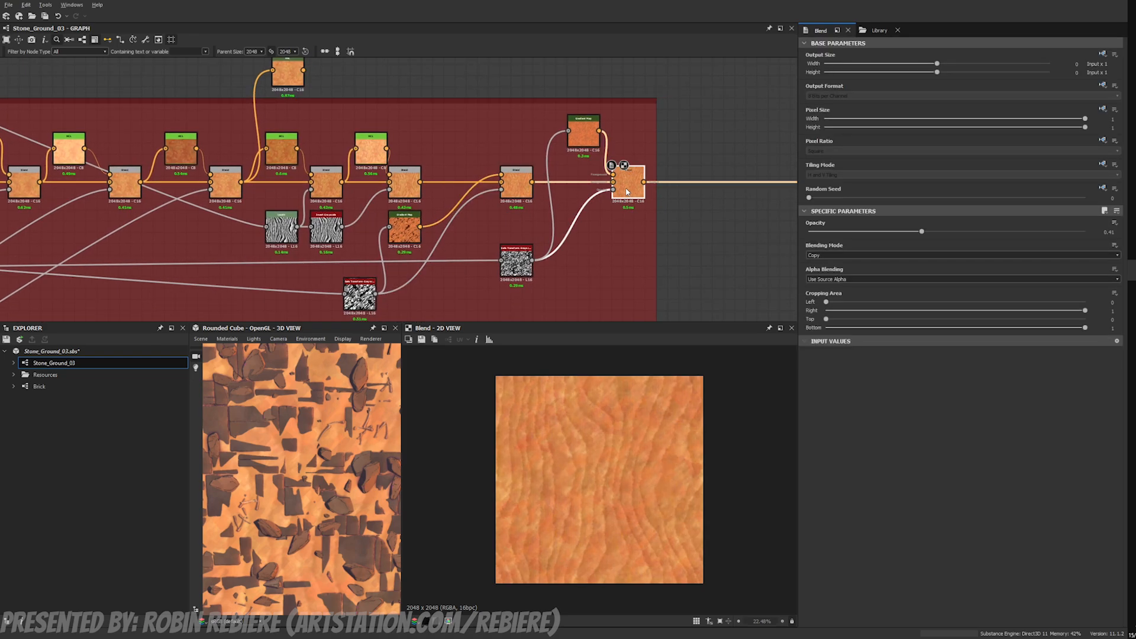
pyautogui.scroll(3, 628, 412)
pyautogui.doubleClick(517, 266)
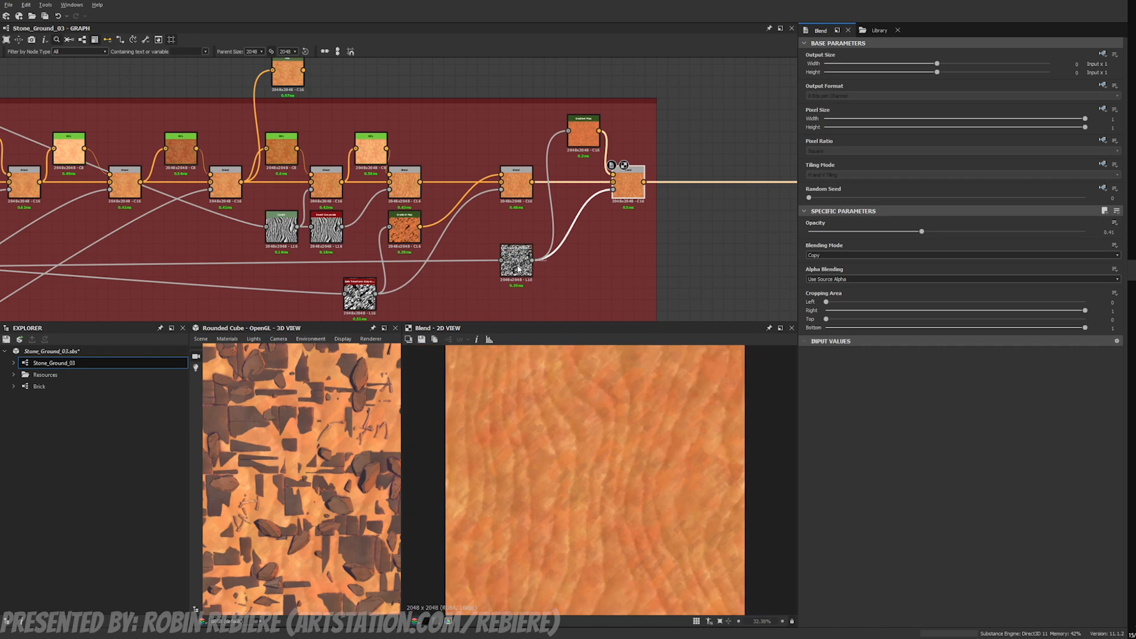
# Step: Preview the Tile Generator brush pattern at the start of Sand Color and the third Slope Blur Grayscale mask
pyautogui.scroll(-4, 525, 210)
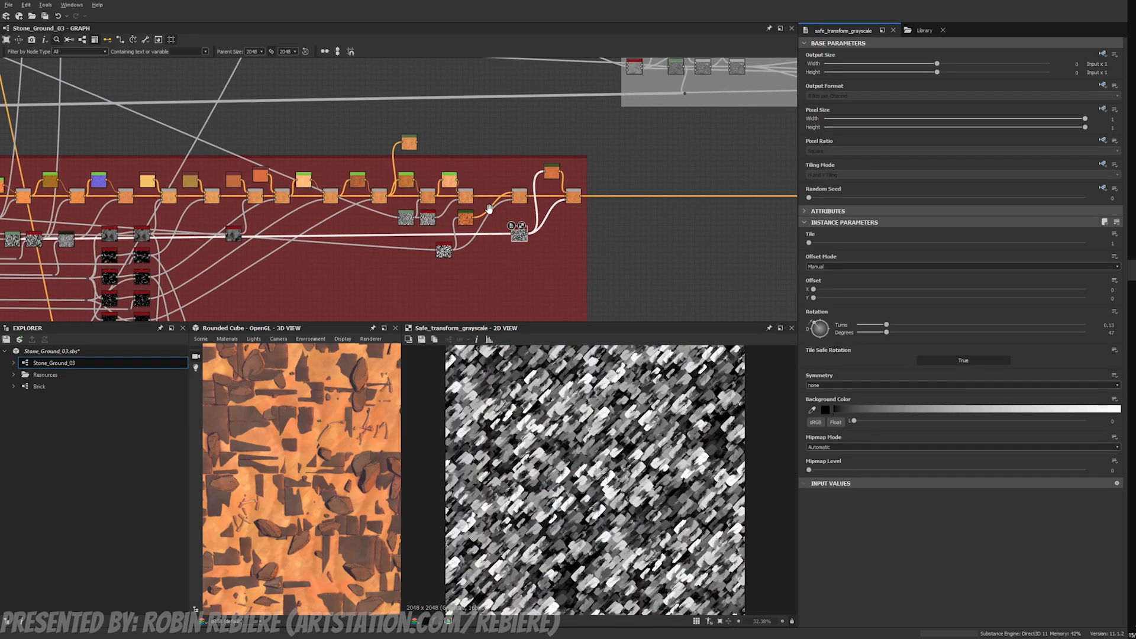
pyautogui.moveTo(408, 216); pyautogui.dragTo(769, 170, button='middle')
pyautogui.scroll(1, 314, 178)
pyautogui.doubleClick(267, 168)
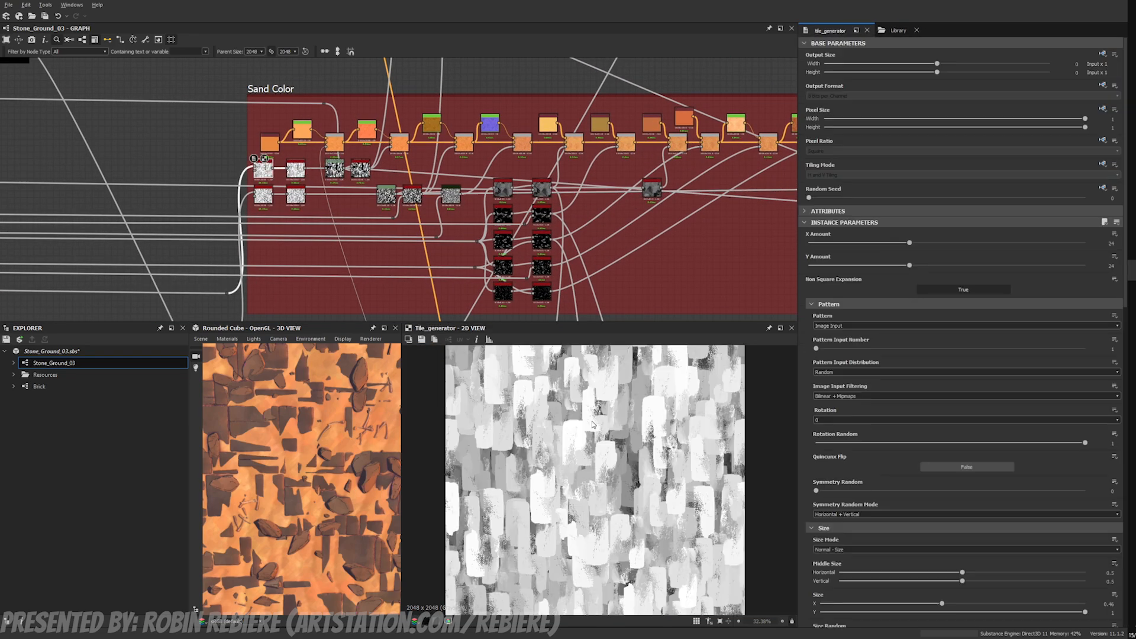
pyautogui.moveTo(553, 193); pyautogui.dragTo(407, 191, button='middle')
pyautogui.doubleClick(396, 240)
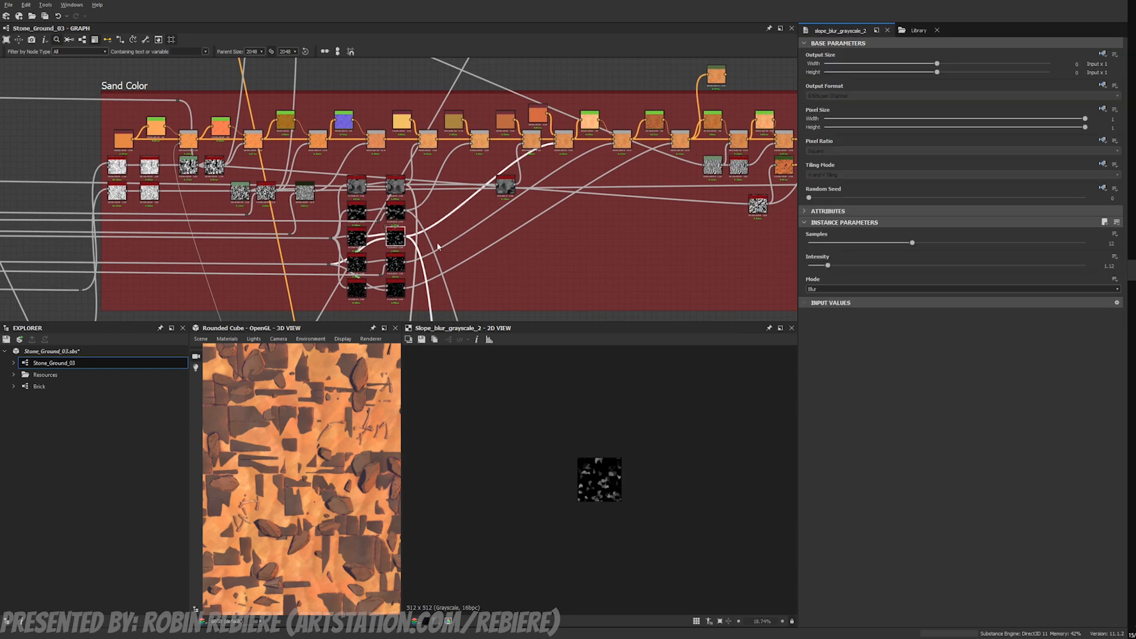
# Step: Return to the end of Sand Color and preview the rotated Safe Transform Grayscale mask
pyautogui.moveTo(396, 240); pyautogui.dragTo(340, 250, button='middle')
pyautogui.moveTo(607, 220); pyautogui.dragTo(436, 219, button='middle')
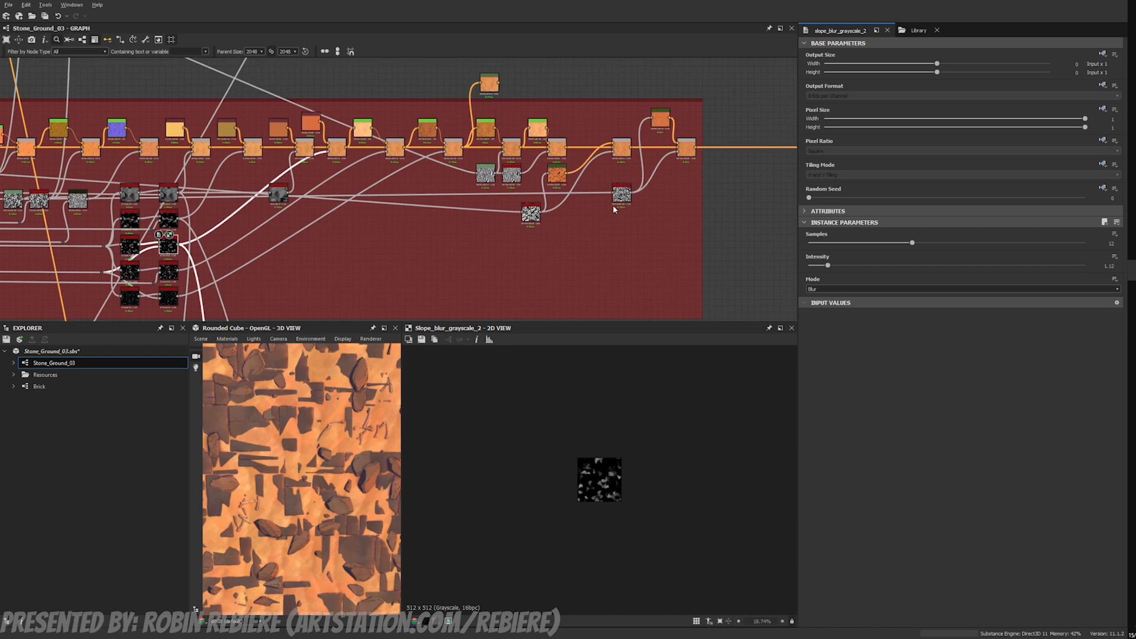
pyautogui.doubleClick(621, 193)
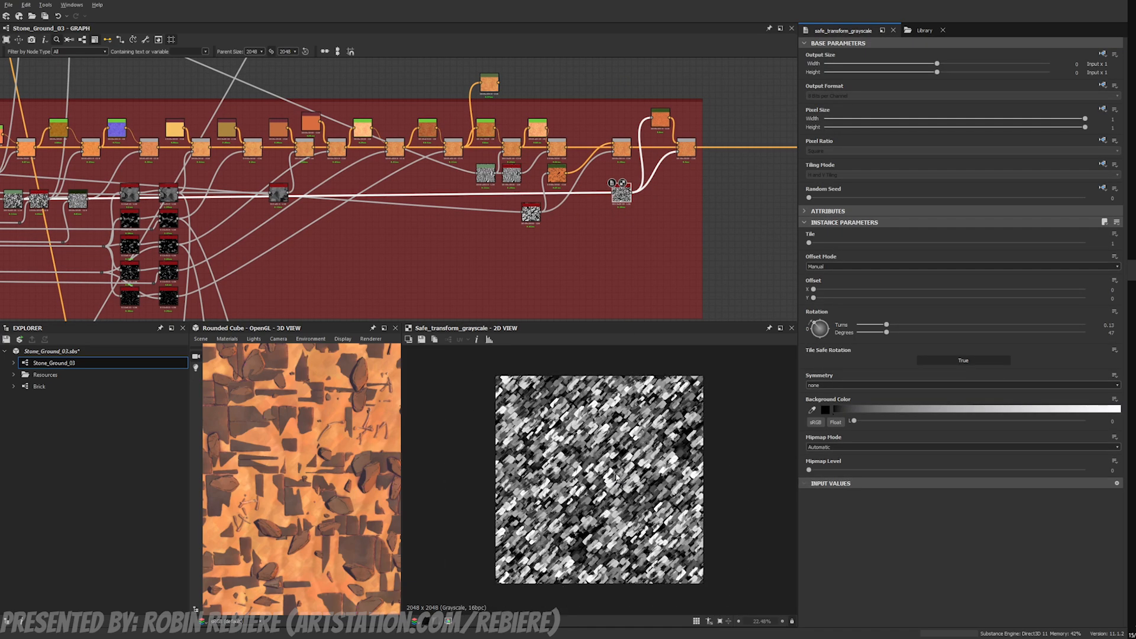
# Step: Trace the Tile Color input back to Rocks Color and preview the Blend that supplies it
pyautogui.scroll(-5, 623, 237)
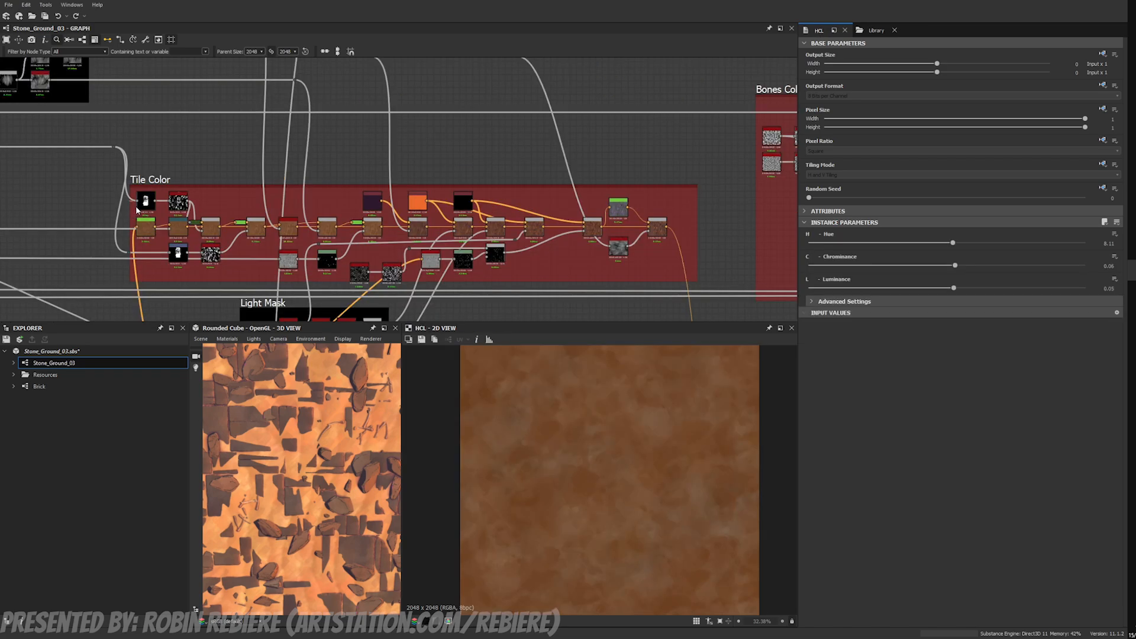
pyautogui.scroll(-5, 138, 211)
pyautogui.moveTo(145, 213); pyautogui.dragTo(168, 104, button='middle')
pyautogui.moveTo(188, 276); pyautogui.dragTo(223, 170, button='middle')
pyautogui.moveTo(249, 295); pyautogui.dragTo(254, 170, button='middle')
pyautogui.scroll(3, 266, 201)
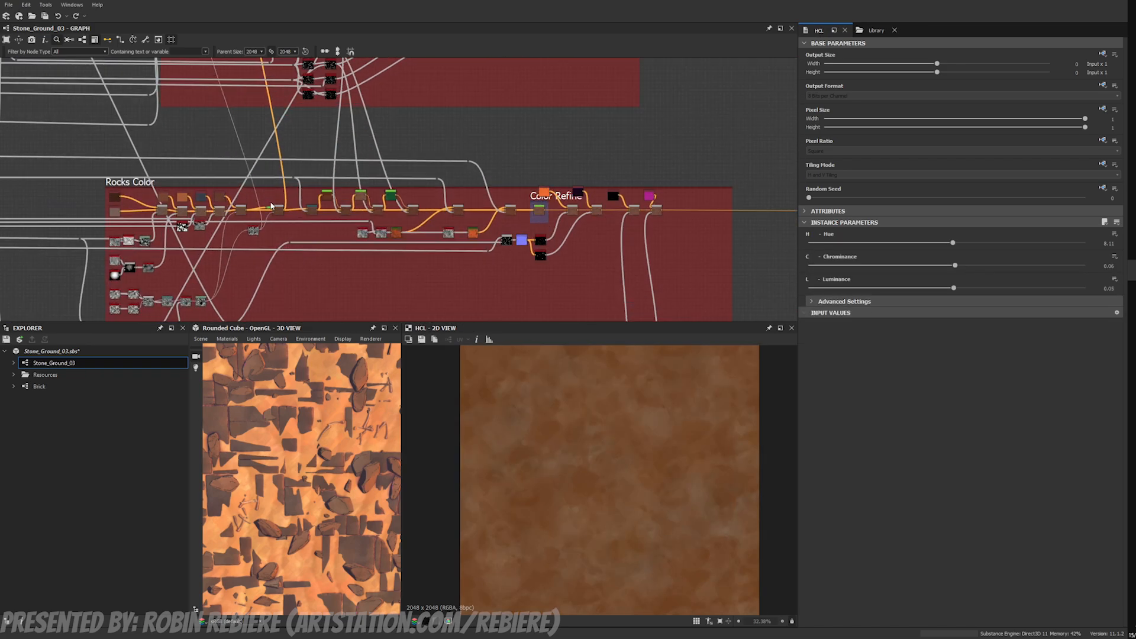
pyautogui.click(273, 207)
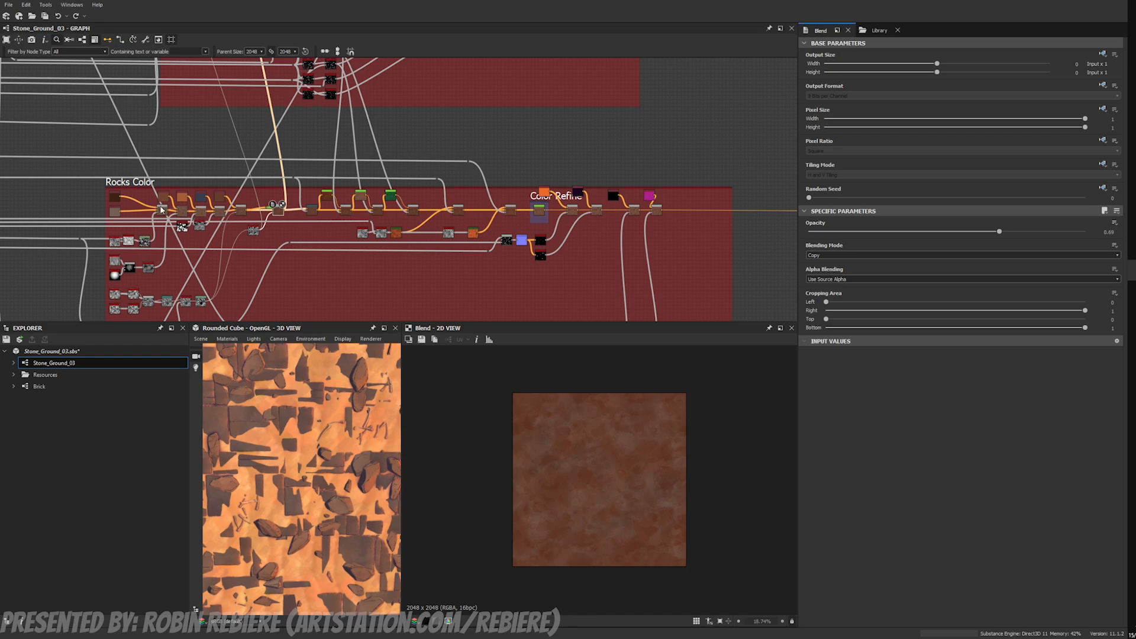
# Step: Return to the Tile Color frame and preview the HCL node that starts its colour chain
pyautogui.moveTo(303, 101); pyautogui.dragTo(312, 312, button='middle')
pyautogui.moveTo(261, 68); pyautogui.dragTo(287, 313, button='middle')
pyautogui.moveTo(214, 112); pyautogui.dragTo(246, 194, button='middle')
pyautogui.scroll(4, 246, 194)
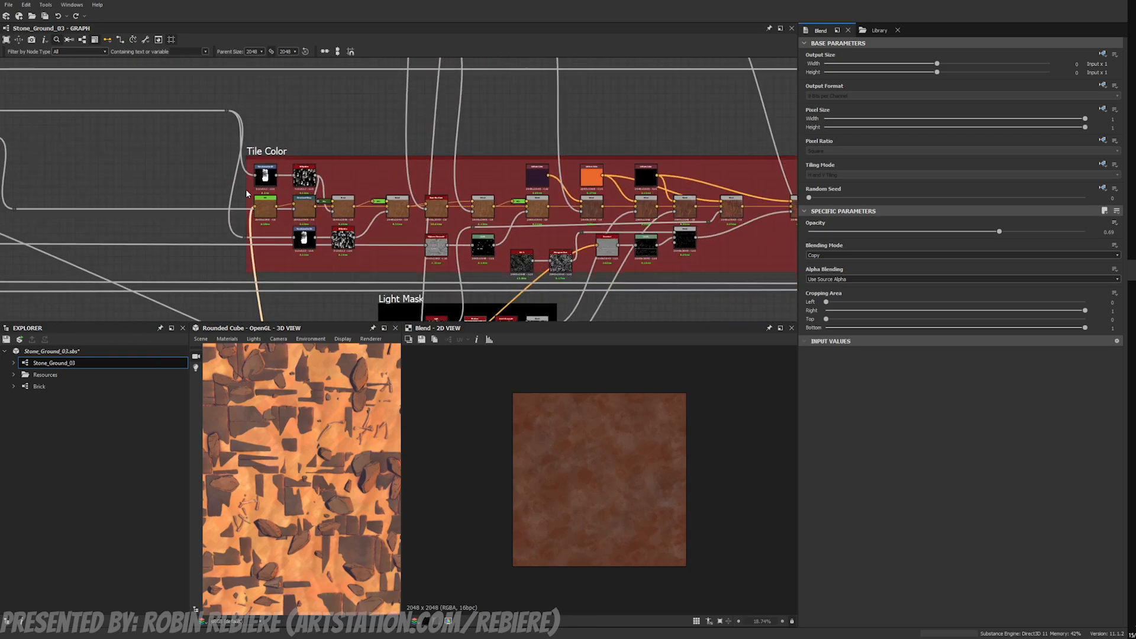
pyautogui.click(267, 208)
pyautogui.scroll(2, 641, 247)
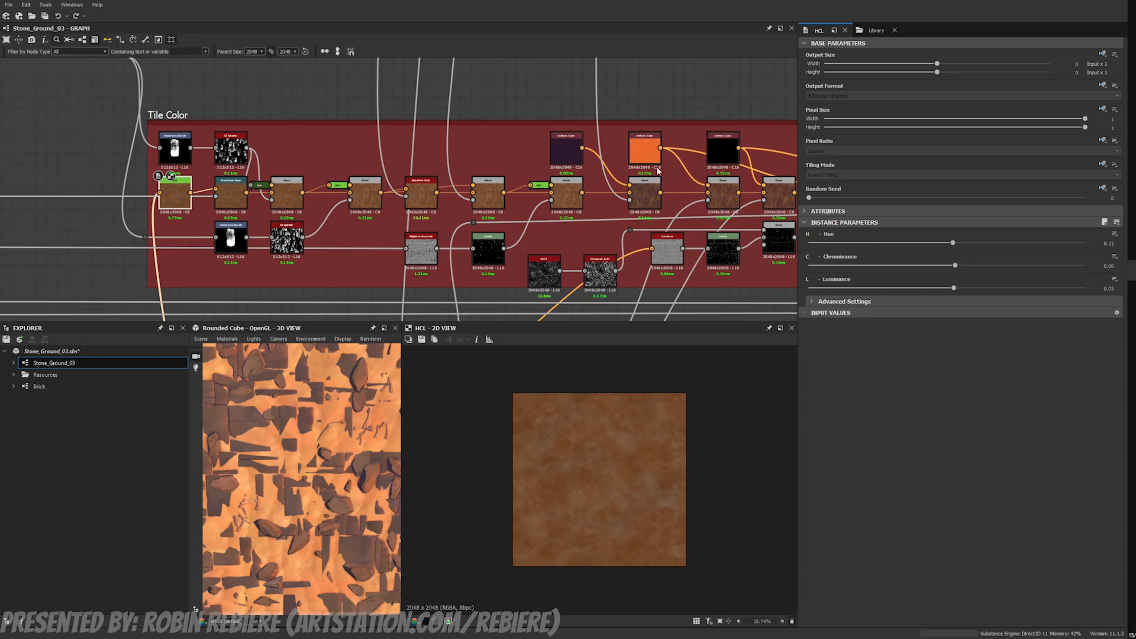
# Step: Preview the Directional Warp node in Tile Color and examine the tile-shaped colour breakup up close
pyautogui.doubleClick(230, 194)
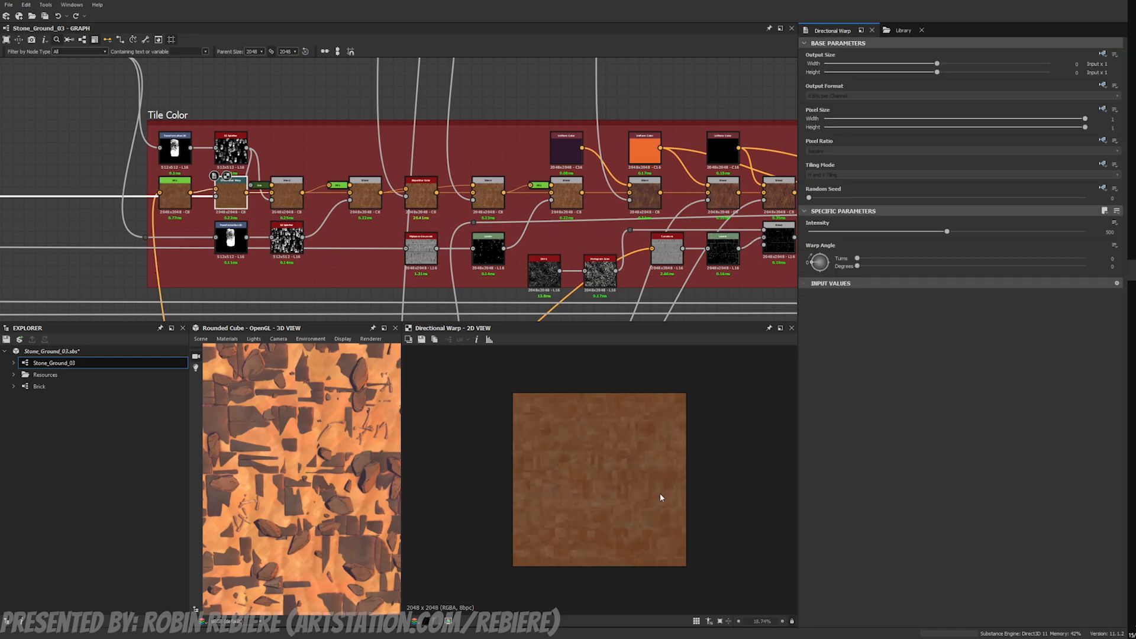
pyautogui.scroll(5, 657, 491)
pyautogui.moveTo(649, 563); pyautogui.dragTo(689, 589, button='middle')
pyautogui.moveTo(536, 441); pyautogui.dragTo(537, 394, button='middle')
pyautogui.scroll(2, 578, 475)
pyautogui.moveTo(574, 474); pyautogui.dragTo(604, 476, button='middle')
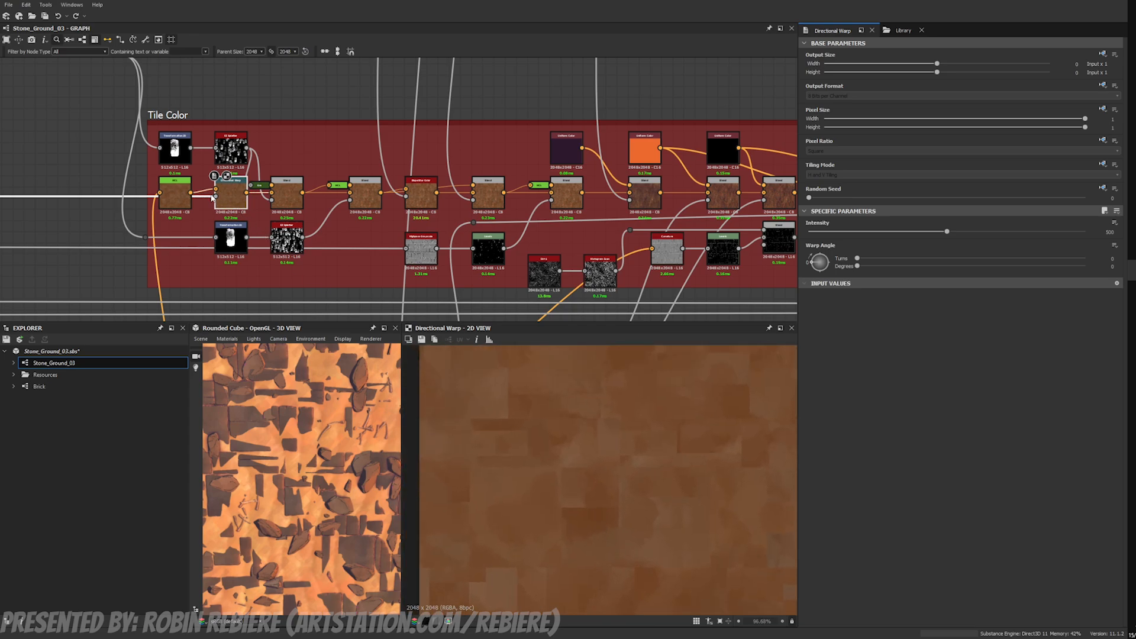
# Step: Preview the first two Blends of Tile Color and the EZ Splatter mask feeding the first
pyautogui.doubleClick(287, 199)
pyautogui.scroll(-6, 509, 431)
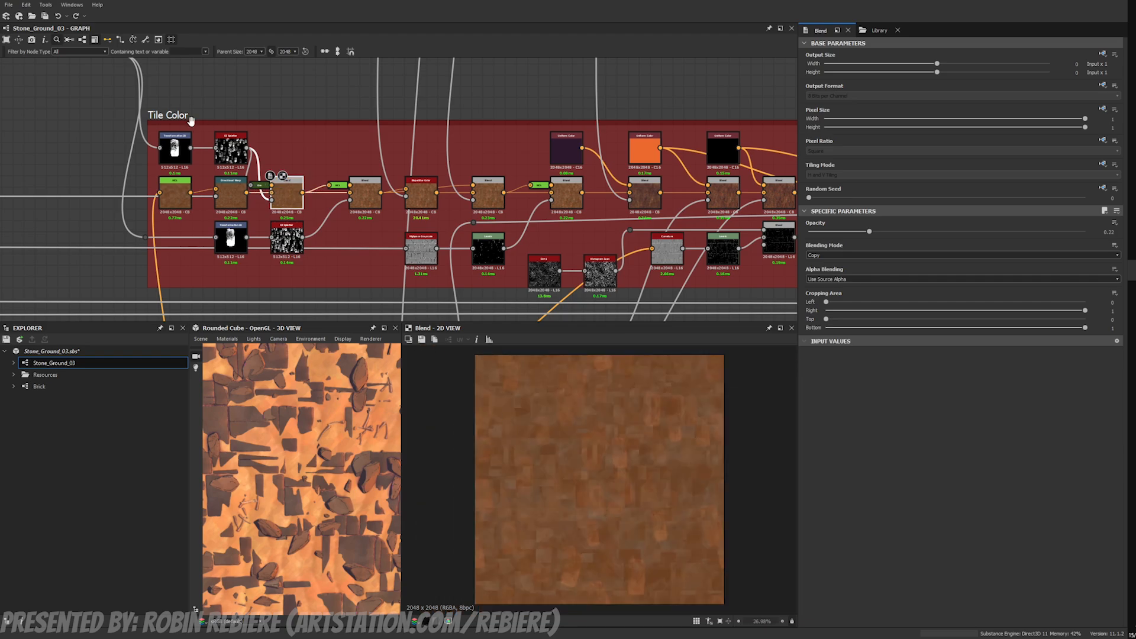
pyautogui.doubleClick(226, 153)
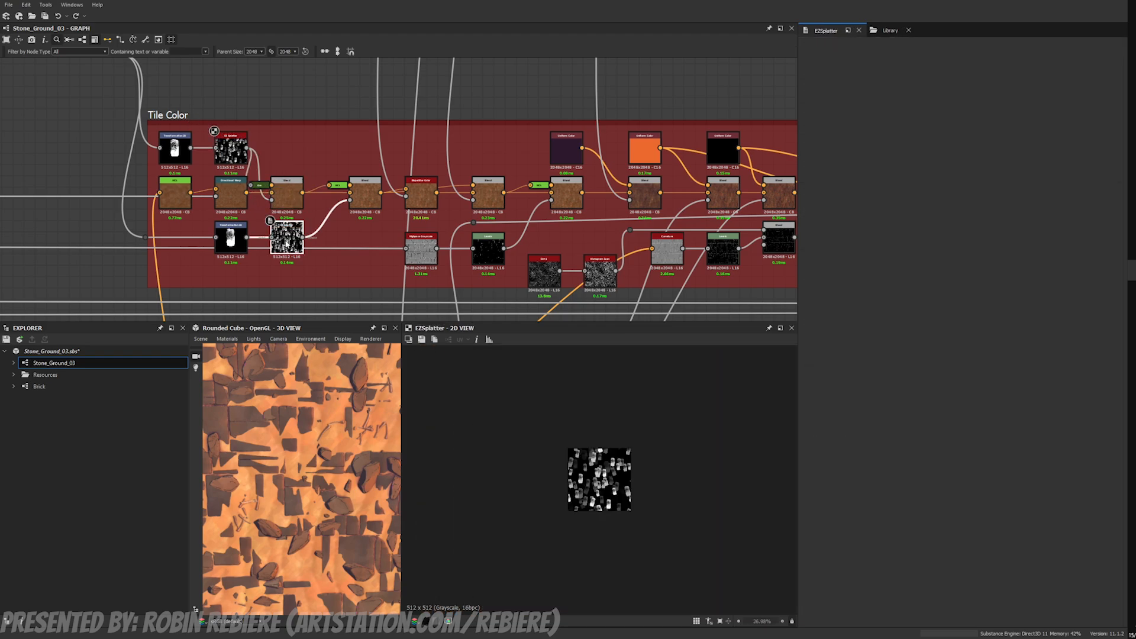
pyautogui.doubleClick(285, 202)
pyautogui.doubleClick(357, 197)
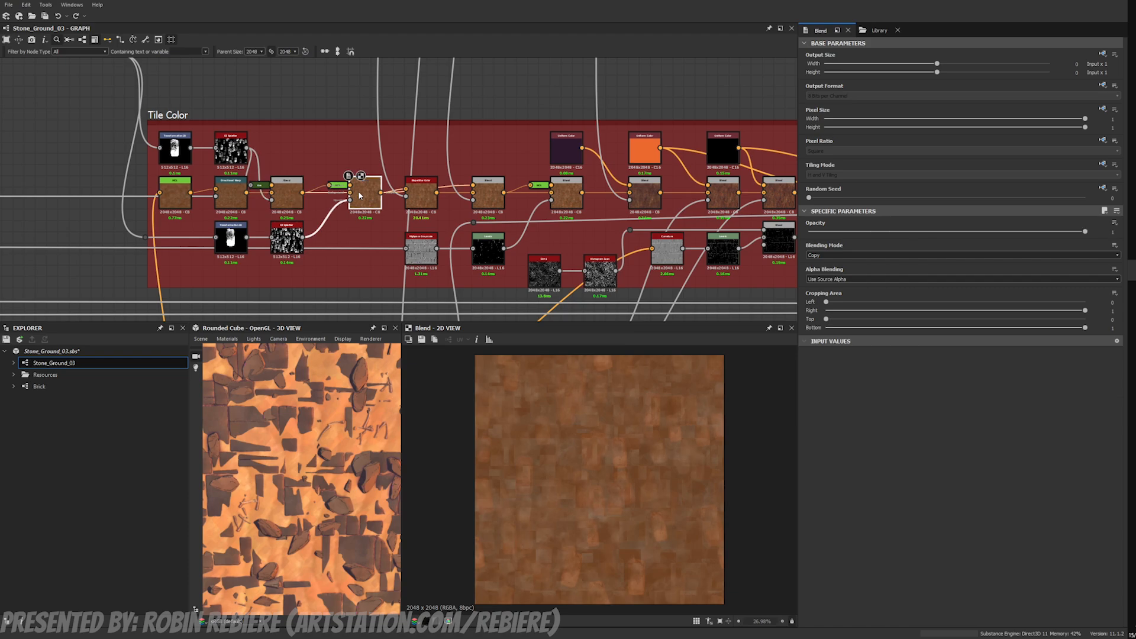
# Step: Preview the Slope Blur Color node in Tile Color and show its parameters
pyautogui.moveTo(416, 192); pyautogui.dragTo(345, 190, button='middle')
pyautogui.click(345, 190)
pyautogui.doubleClick(345, 191)
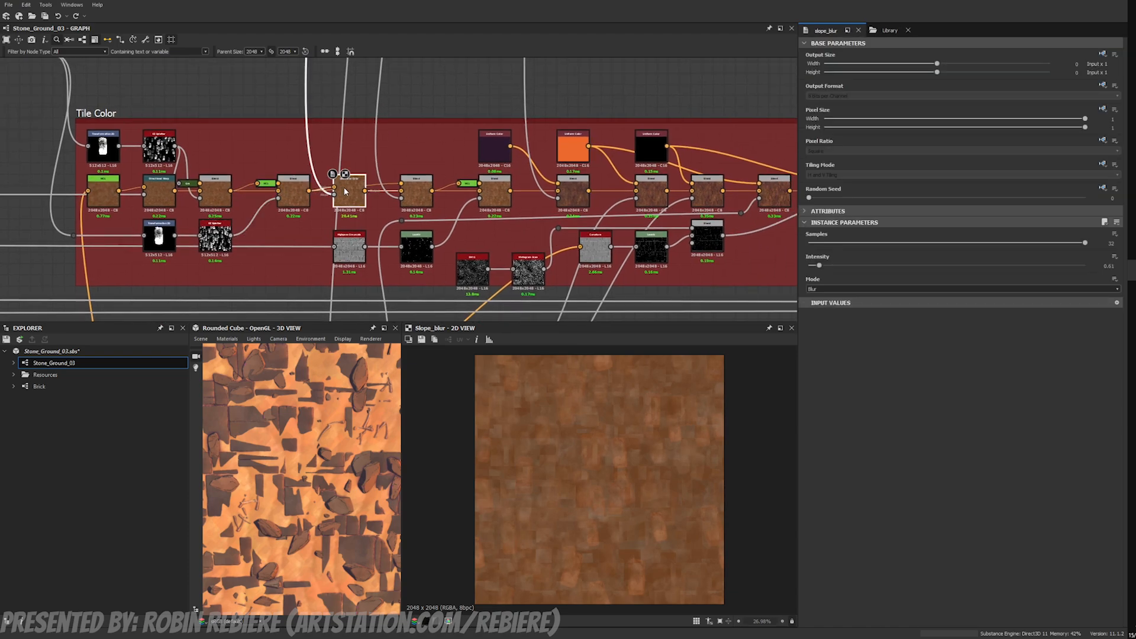
pyautogui.scroll(4, 345, 191)
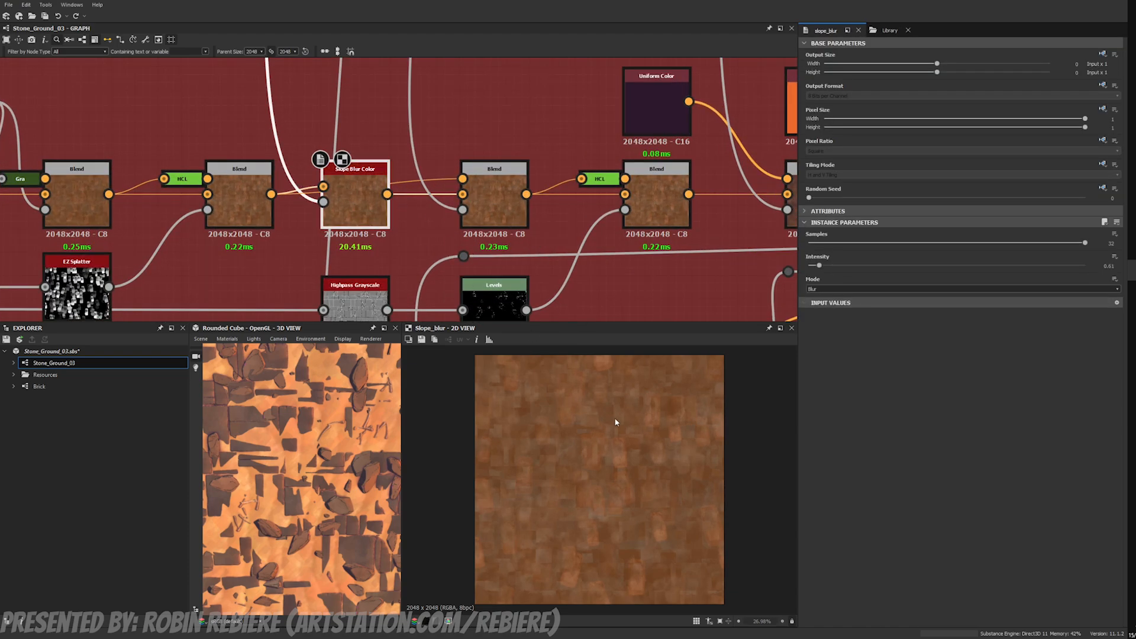
# Step: Preview the two Blends following Slope Blur Color and examine the light edge marks up close
pyautogui.doubleClick(479, 181)
pyautogui.moveTo(654, 189); pyautogui.dragTo(561, 112, button='middle')
pyautogui.click(521, 178)
pyautogui.doubleClick(521, 178)
pyautogui.scroll(4, 641, 457)
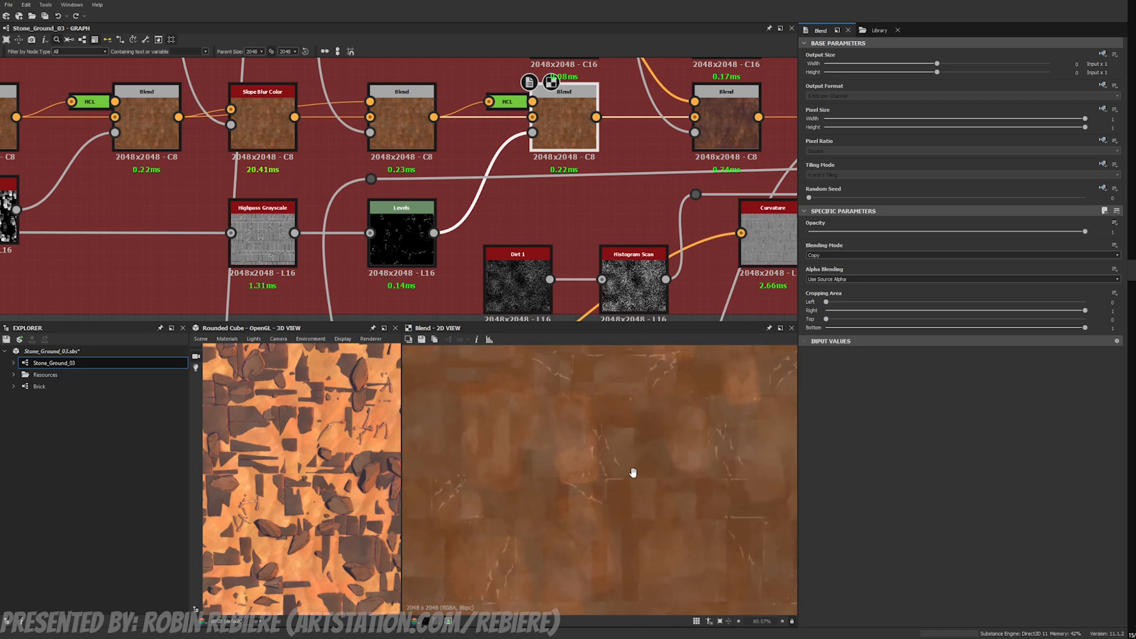
# Step: Preview the Highpass Grayscale node and the Levels edge mask derived from it, examining the cracked tile edges up close
pyautogui.doubleClick(262, 237)
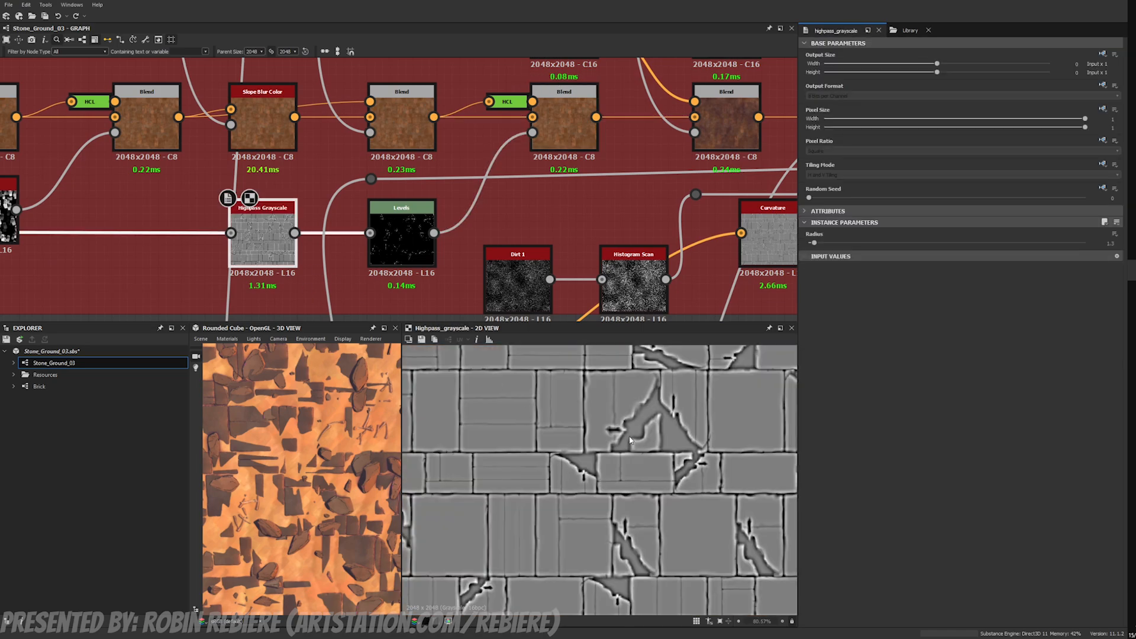
pyautogui.scroll(3, 611, 449)
pyautogui.scroll(3, 611, 449)
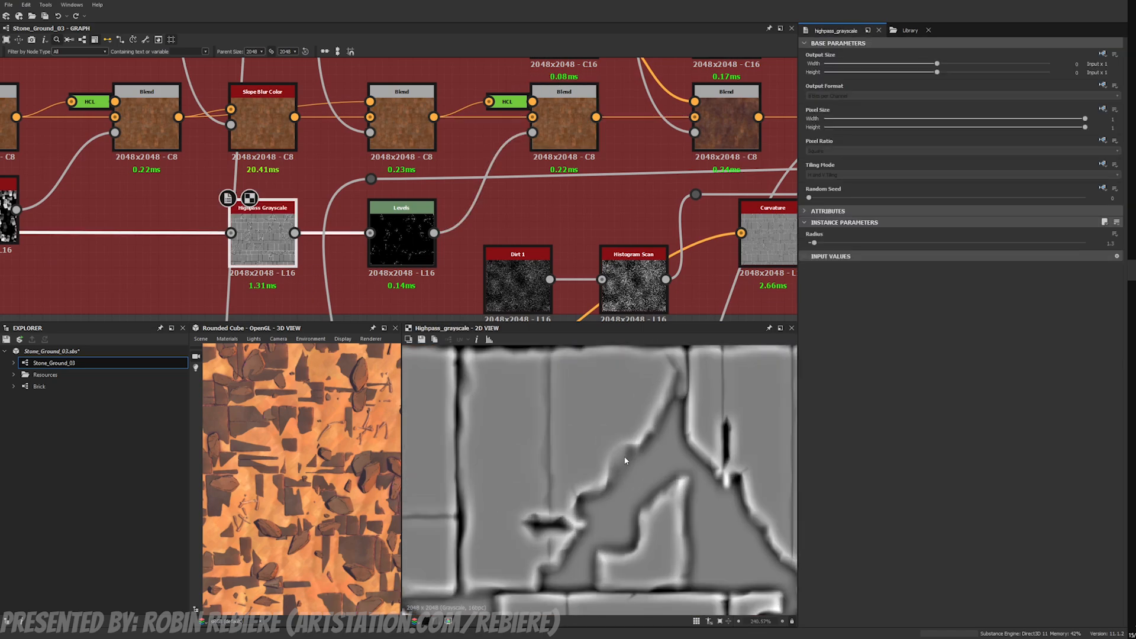
pyautogui.doubleClick(395, 240)
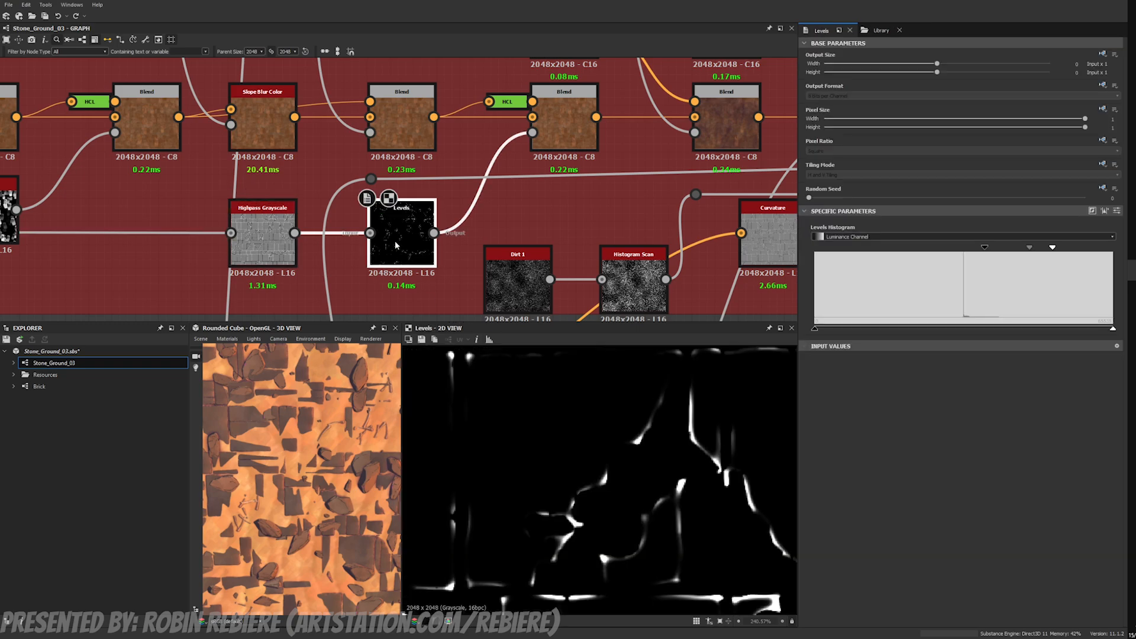
# Step: Preview the Blend that applies the Levels edge mask and inspect its highlighted tile edges
pyautogui.doubleClick(570, 122)
pyautogui.moveTo(596, 152); pyautogui.dragTo(519, 181, button='middle')
pyautogui.scroll(-3, 644, 448)
pyautogui.moveTo(662, 445); pyautogui.dragTo(632, 445, button='middle')
# Step: Preview the Blends mixing in the dark purple and orange Uniform Colors in Tile Color
pyautogui.doubleClick(650, 148)
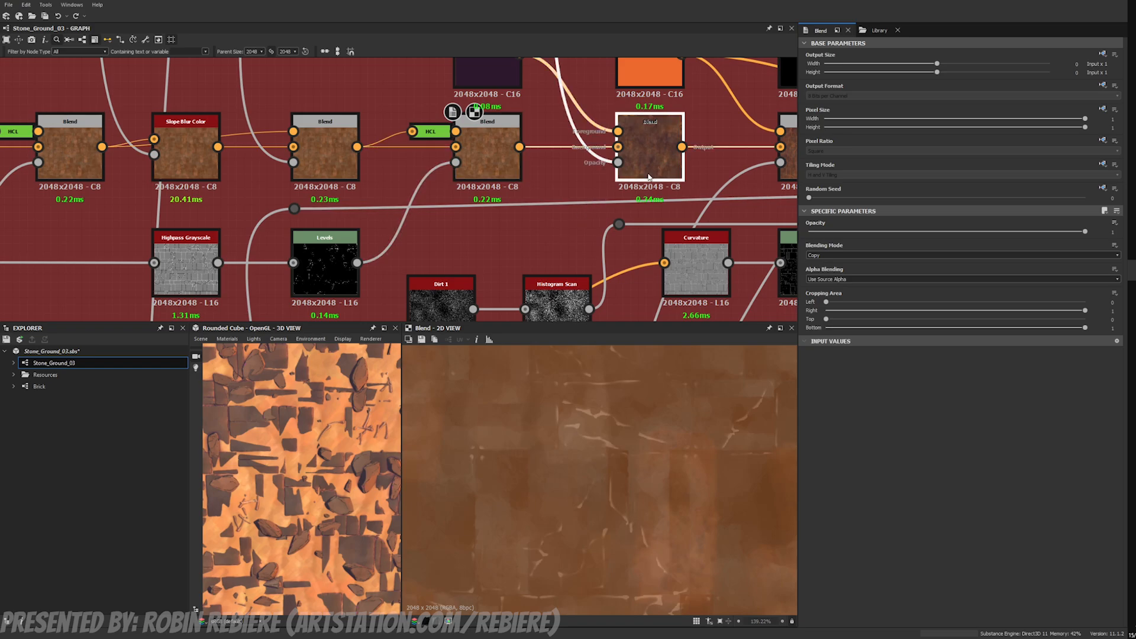
pyautogui.scroll(-2, 649, 148)
pyautogui.moveTo(630, 78); pyautogui.dragTo(498, 176, button='middle')
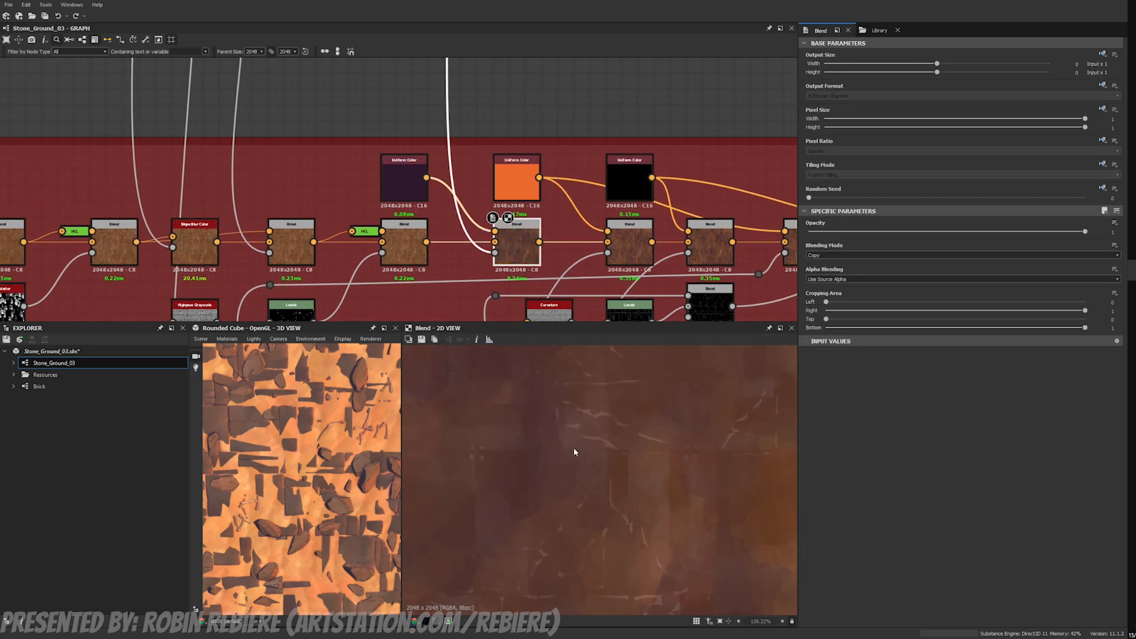
pyautogui.scroll(-6, 580, 465)
pyautogui.scroll(2, 597, 444)
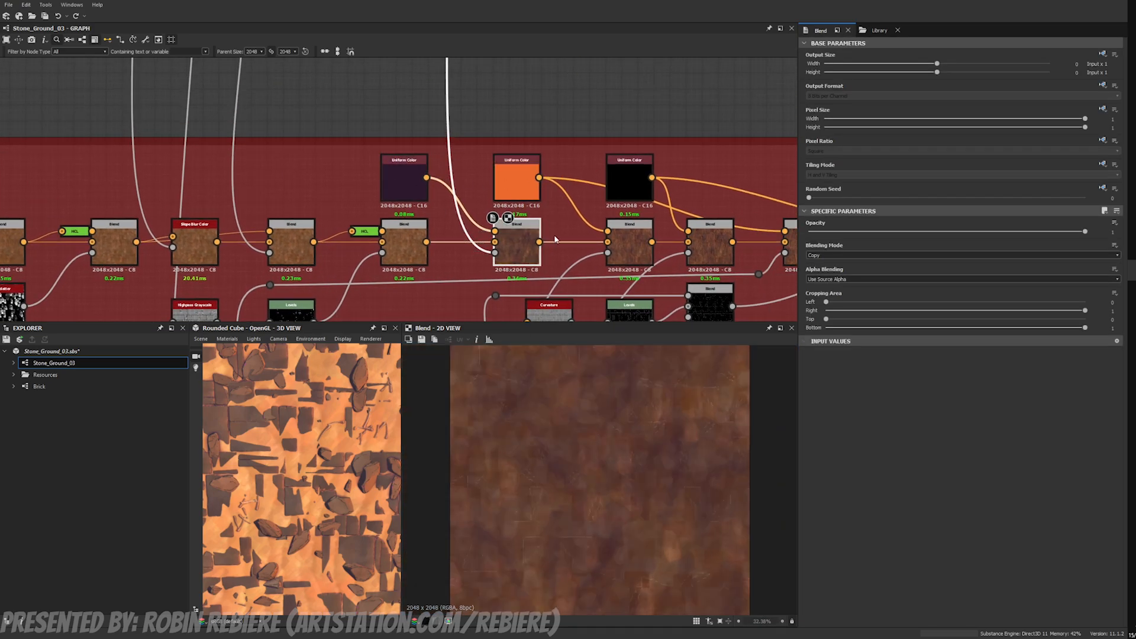
pyautogui.doubleClick(625, 237)
pyautogui.moveTo(625, 237); pyautogui.dragTo(558, 170, button='middle')
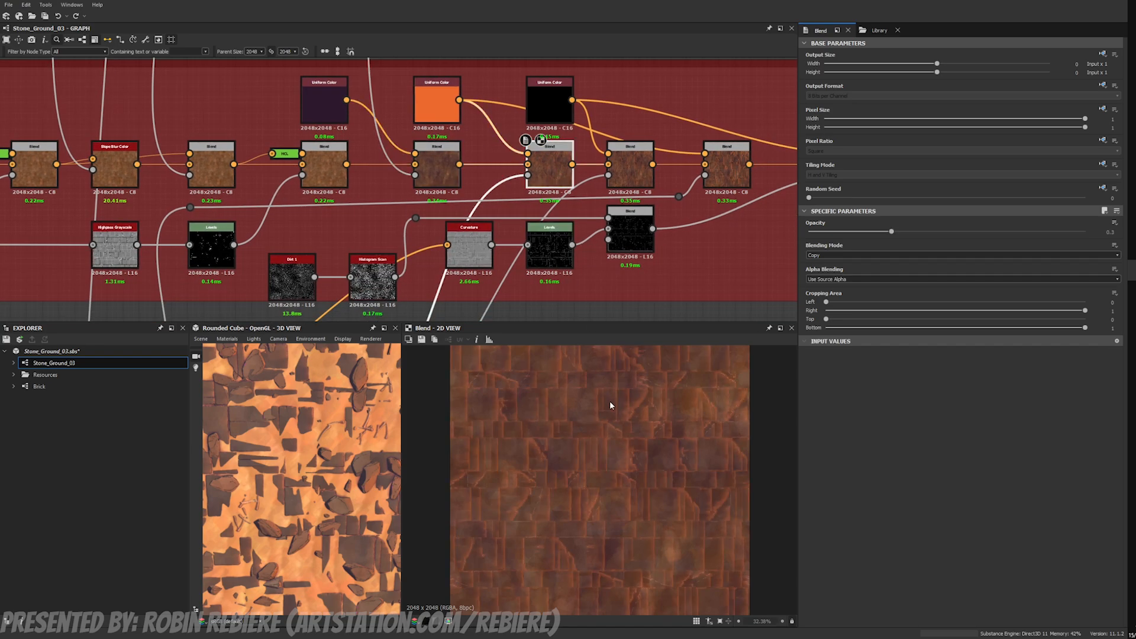
# Step: Preview the Shadows node and the Add (Linear Dodge) Blend that build the mask in the Light Mask section
pyautogui.moveTo(514, 218); pyautogui.dragTo(520, 94, button='middle')
pyautogui.moveTo(473, 228); pyautogui.dragTo(555, 158, button='middle')
pyautogui.doubleClick(278, 216)
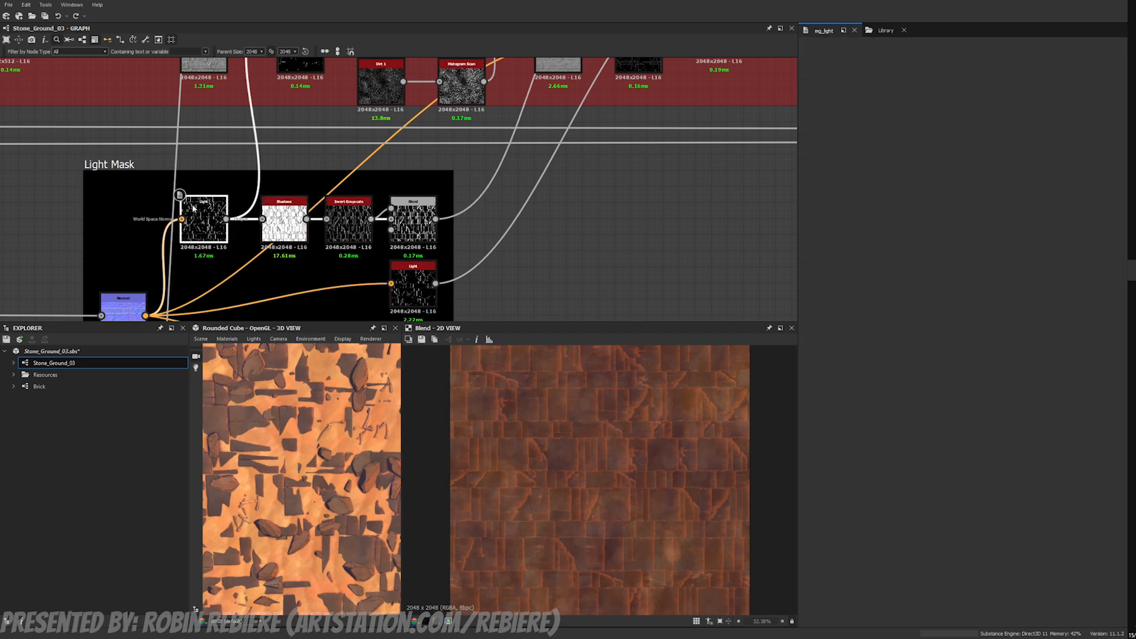
pyautogui.doubleClick(349, 222)
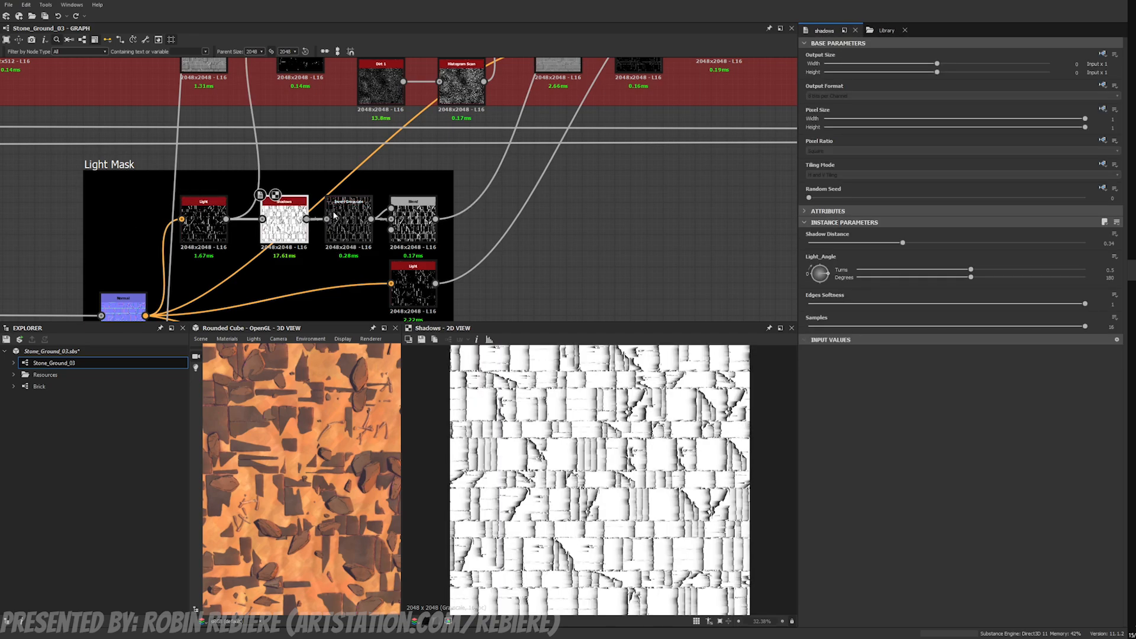
pyautogui.doubleClick(406, 210)
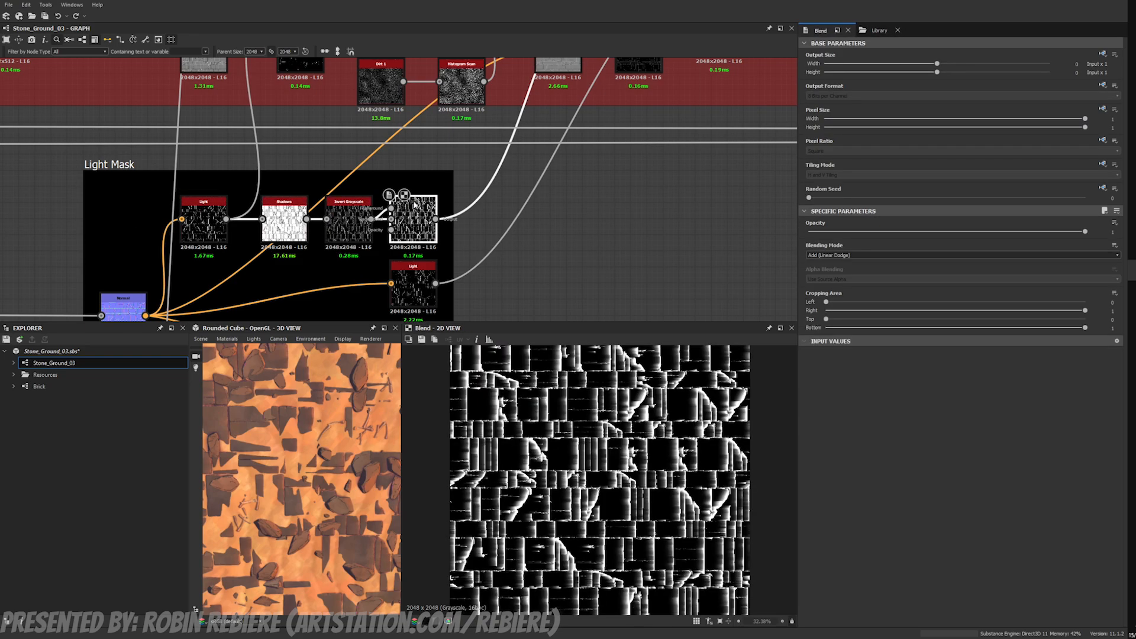
# Step: Preview the Tile Color Blend that adds orange at low opacity through the light mask, examining the tile edges up close
pyautogui.moveTo(461, 180); pyautogui.dragTo(351, 299, button='middle')
pyautogui.moveTo(531, 91); pyautogui.dragTo(473, 169, button='middle')
pyautogui.scroll(3, 474, 173)
pyautogui.doubleClick(474, 173)
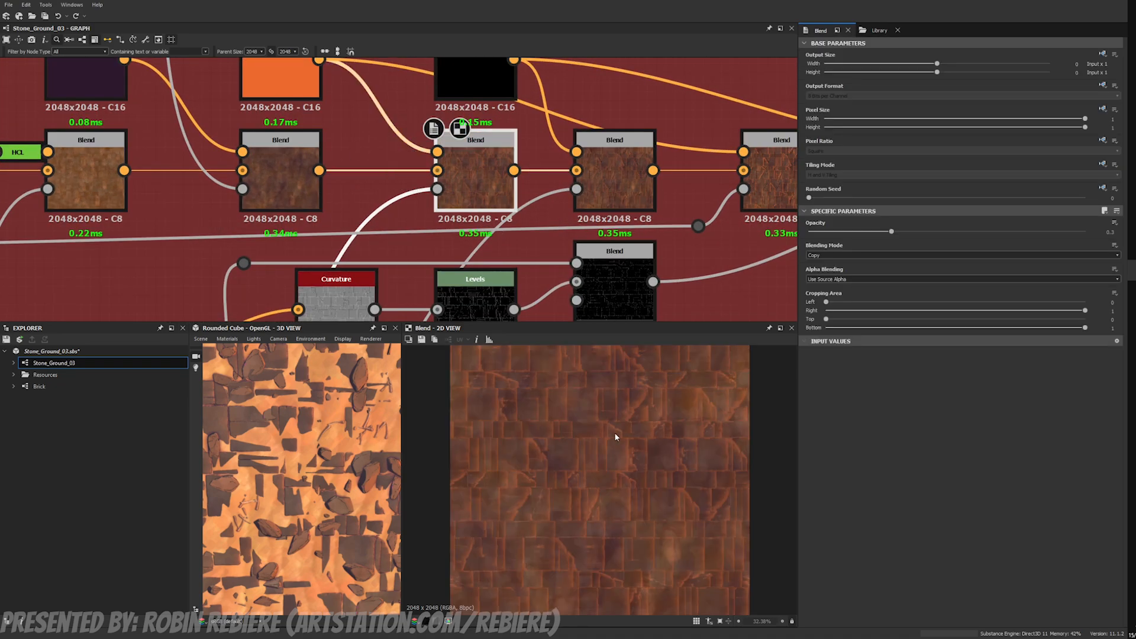
pyautogui.scroll(5, 617, 436)
pyautogui.scroll(-1, 661, 461)
pyautogui.moveTo(662, 461); pyautogui.dragTo(556, 500, button='middle')
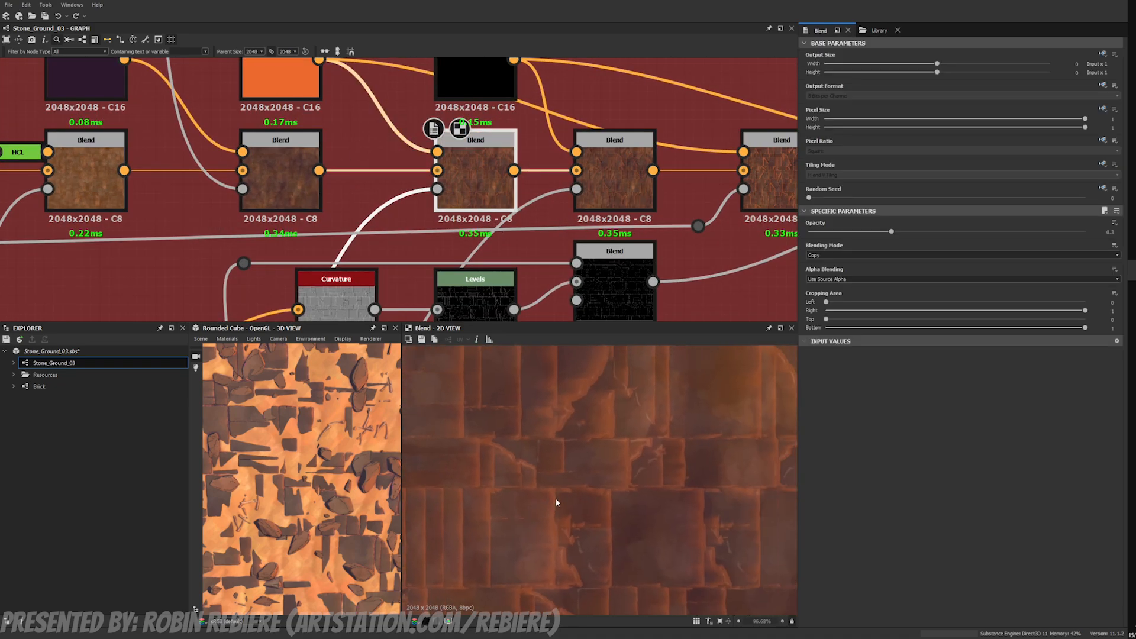
pyautogui.moveTo(579, 428); pyautogui.dragTo(578, 510, button='middle')
pyautogui.moveTo(542, 448); pyautogui.dragTo(618, 462, button='middle')
pyautogui.scroll(1, 559, 433)
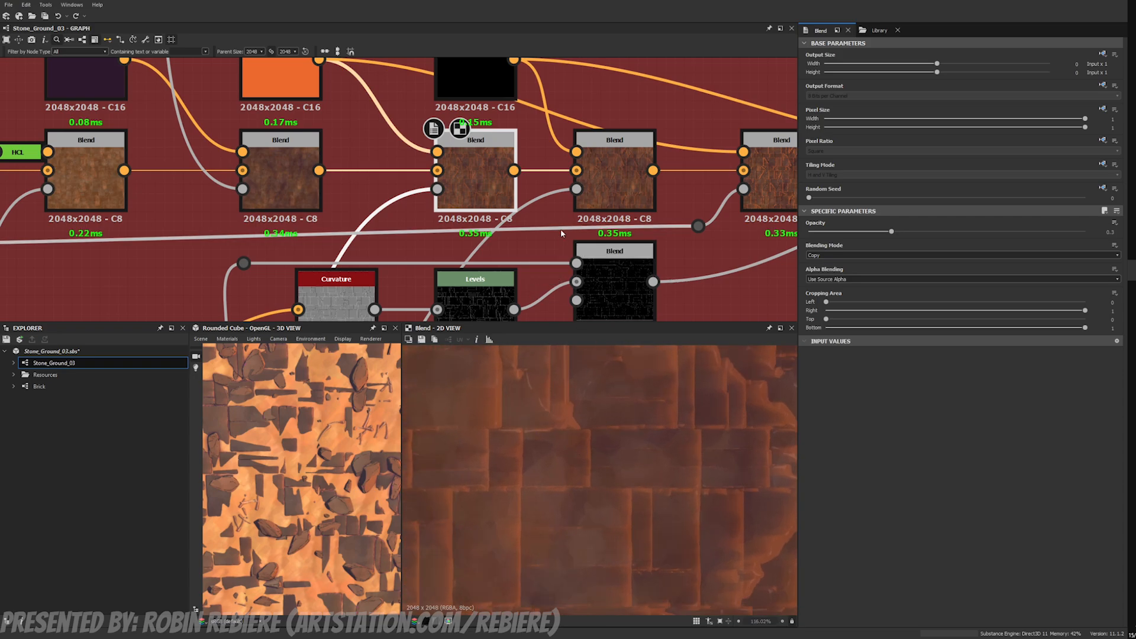
# Step: Preview the Tile Color Blend adding black shadows and the following Blend adding orange light along the tile edges
pyautogui.scroll(-1, 560, 229)
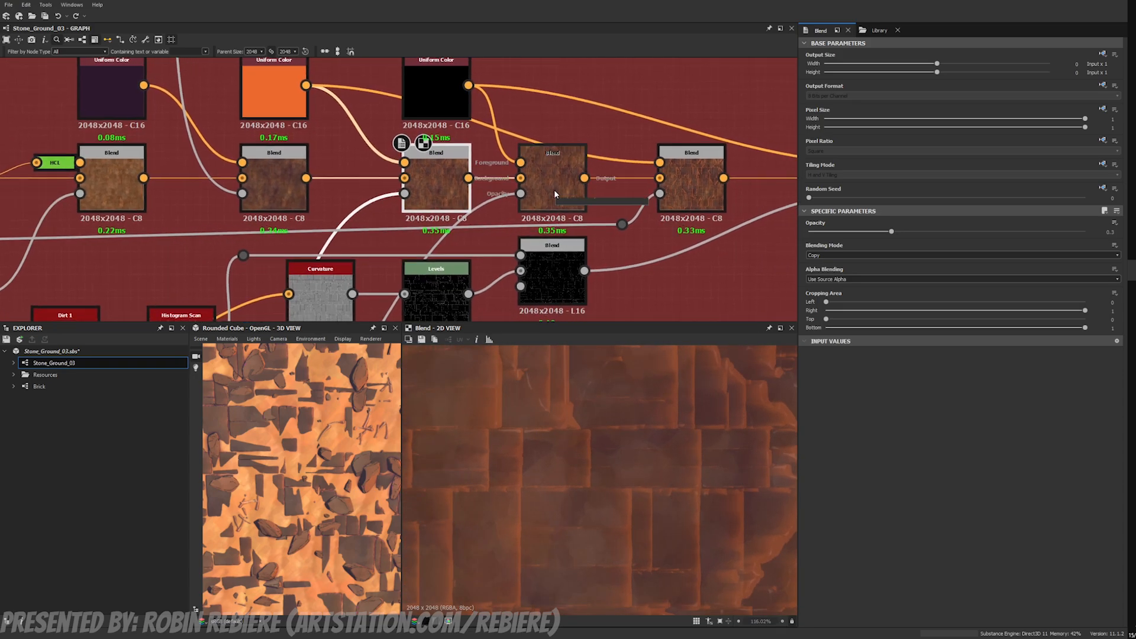
pyautogui.scroll(-2, 559, 220)
pyautogui.moveTo(560, 220); pyautogui.dragTo(474, 256, button='middle')
pyautogui.scroll(1, 474, 256)
pyautogui.click(472, 232)
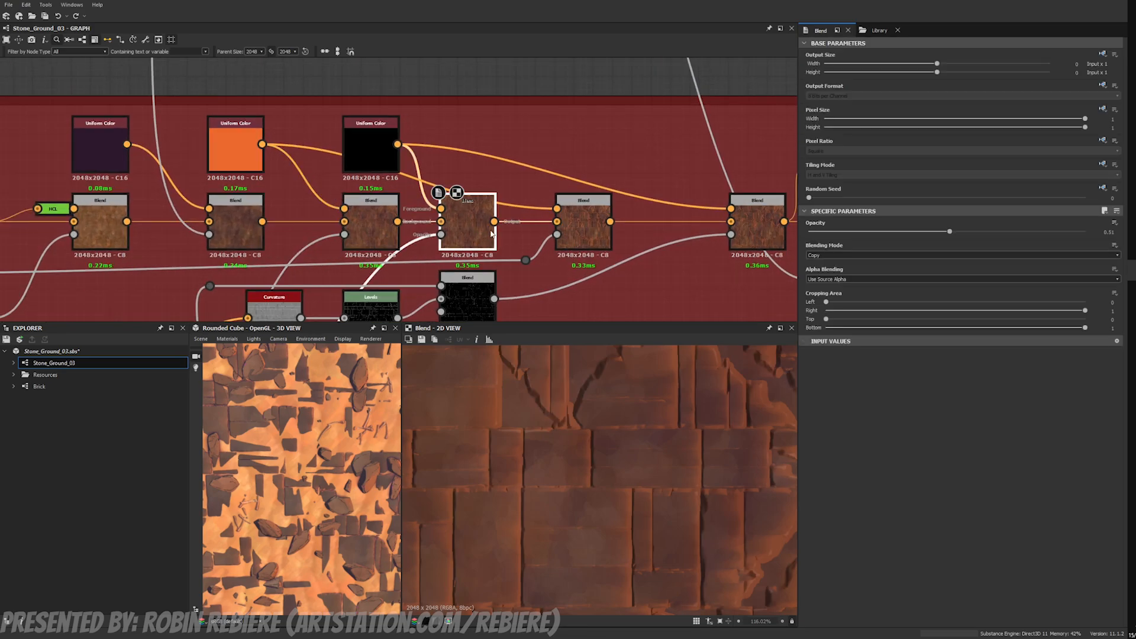
pyautogui.scroll(-3, 492, 234)
pyautogui.doubleClick(557, 231)
pyautogui.moveTo(526, 266); pyautogui.dragTo(551, 166, button='middle')
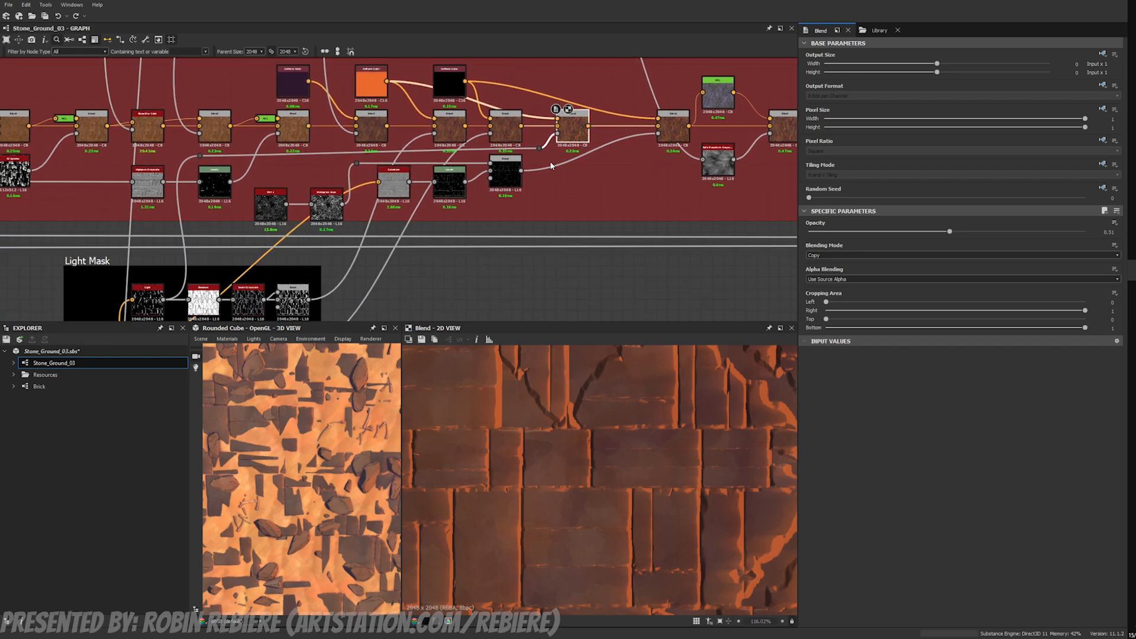
# Step: Preview the lower Light node in Light Mask, try a different vertical angle and undo the change
pyautogui.scroll(-2, 551, 164)
pyautogui.moveTo(510, 225); pyautogui.dragTo(530, 146, button='middle')
pyautogui.doubleClick(393, 209)
pyautogui.moveTo(472, 191); pyautogui.dragTo(401, 249, button='middle')
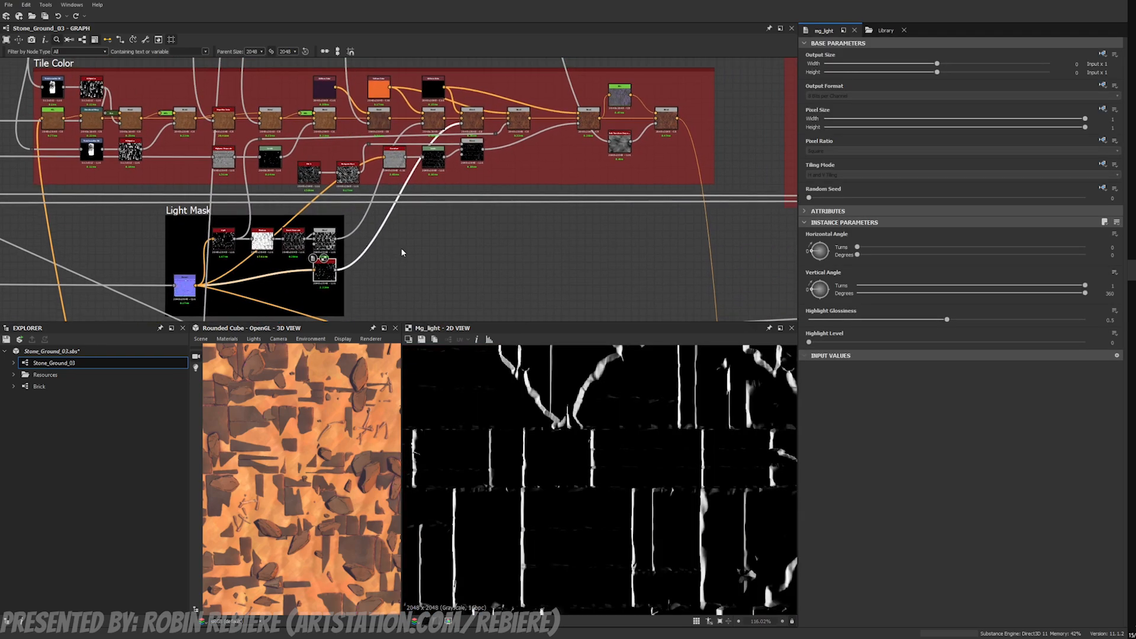
pyautogui.scroll(-4, 595, 392)
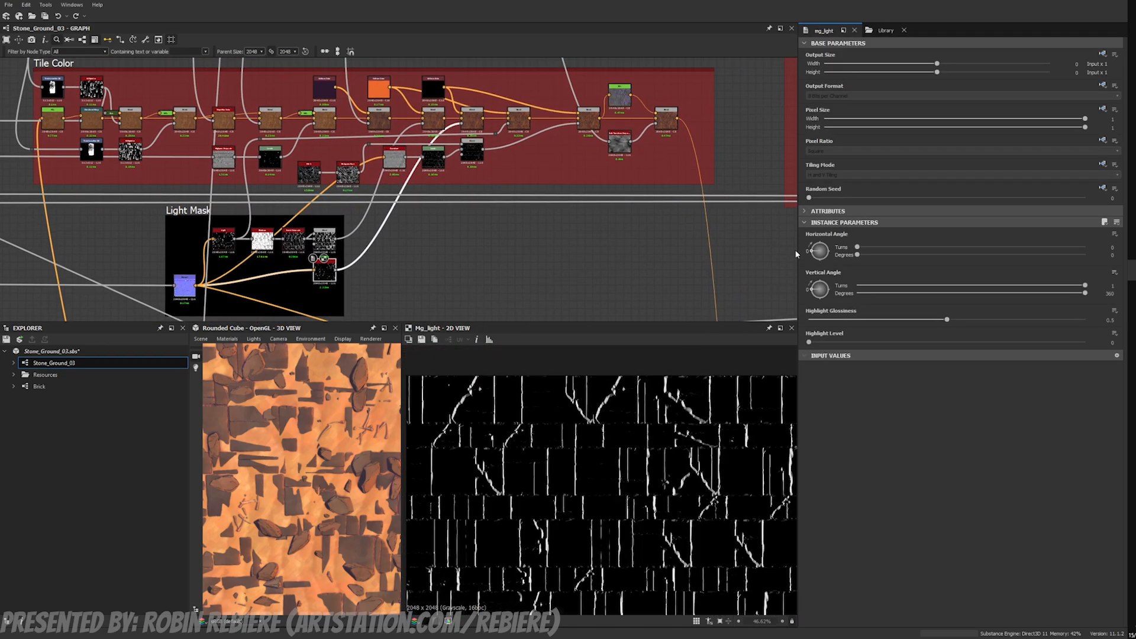
pyautogui.moveTo(813, 290)
pyautogui.mouseDown()
pyautogui.moveTo(830, 308)
pyautogui.moveTo(795, 300)
pyautogui.moveTo(836, 299)
pyautogui.moveTo(806, 281)
pyautogui.mouseUp()
pyautogui.hotkey('ctrl', 'z')
# Step: Preview the second orange Blend and the full-opacity black Blend in Tile Color, examining the edge lines up close
pyautogui.moveTo(597, 245); pyautogui.dragTo(567, 282, button='middle')
pyautogui.scroll(4, 503, 175)
pyautogui.doubleClick(467, 143)
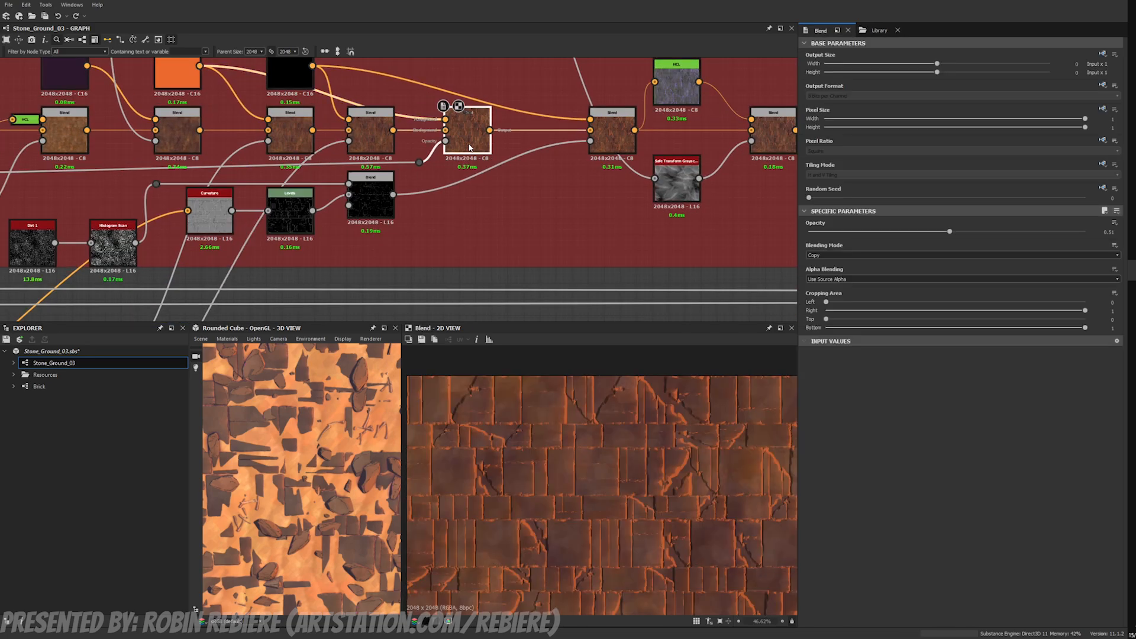
pyautogui.moveTo(538, 171); pyautogui.dragTo(501, 221, button='middle')
pyautogui.scroll(2, 576, 183)
pyautogui.doubleClick(576, 183)
pyautogui.scroll(5, 592, 473)
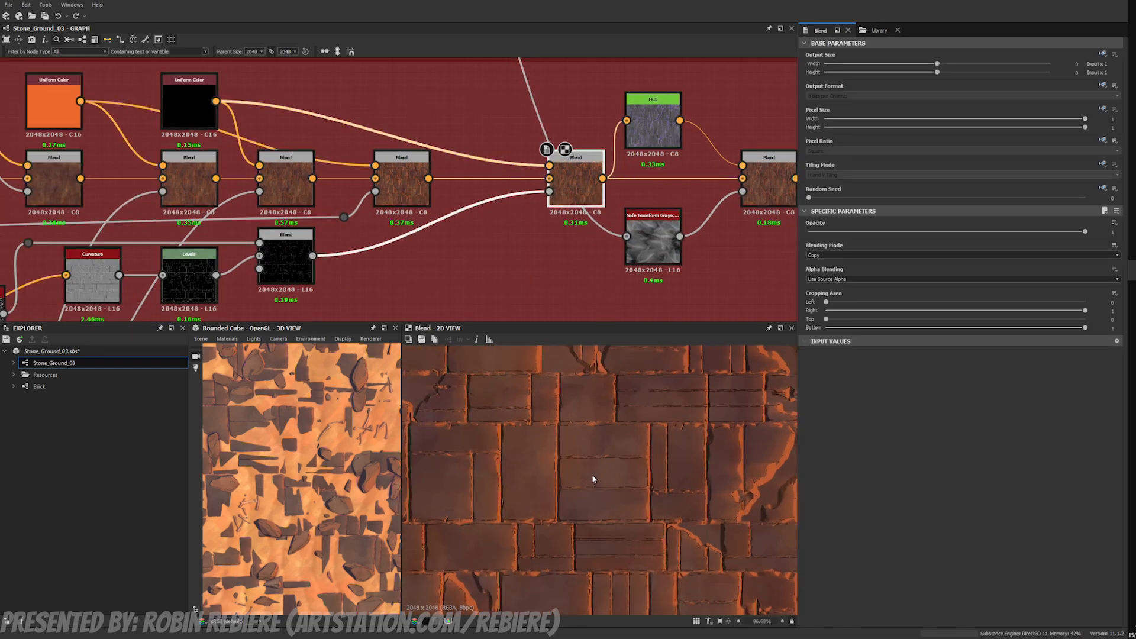
pyautogui.scroll(-2, 549, 260)
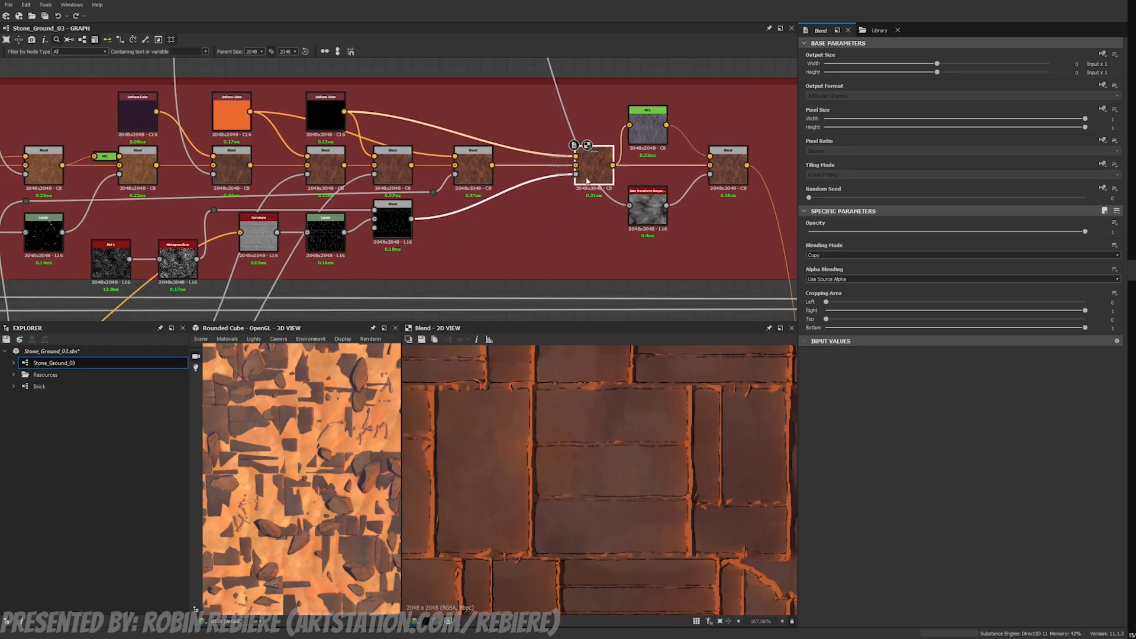
# Step: Preview the Subtract Blend, Histogram Scan and Curvature nodes that produce the mask for the black edge lines
pyautogui.moveTo(393, 218); pyautogui.dragTo(396, 231)
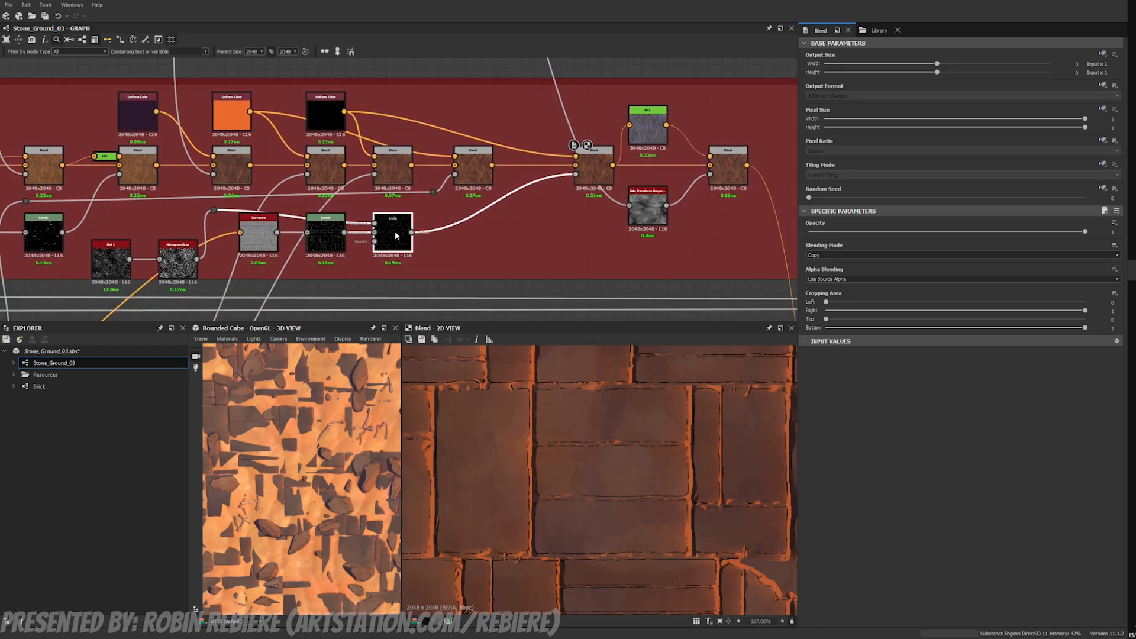
pyautogui.doubleClick(395, 231)
pyautogui.scroll(-2, 419, 292)
pyautogui.moveTo(322, 275); pyautogui.dragTo(450, 201, button='middle')
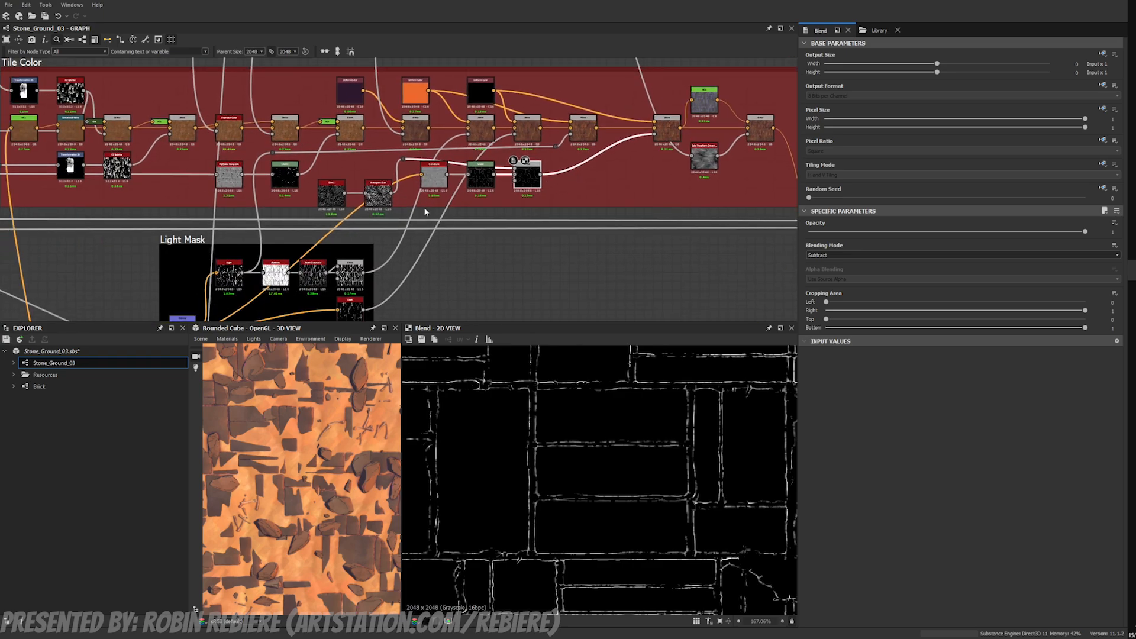
pyautogui.doubleClick(374, 193)
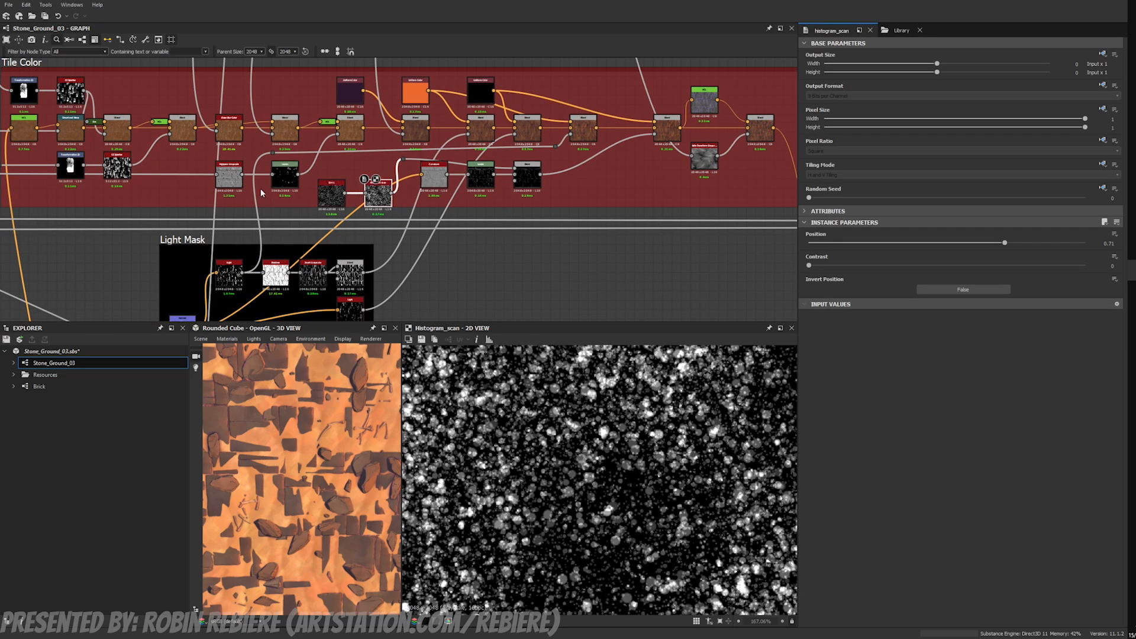
pyautogui.doubleClick(439, 181)
# Step: Preview the last Tile Color Blend, which mixes in the HCL variation through the Safe Transform Grayscale mask
pyautogui.moveTo(722, 176); pyautogui.dragTo(441, 114, button='middle')
pyautogui.scroll(2, 451, 211)
pyautogui.doubleClick(501, 174)
# Step: Go to the Final Color Blend section and inspect its first two Blend nodes
pyautogui.scroll(-5, 518, 174)
pyautogui.scroll(-5, 441, 117)
pyautogui.moveTo(441, 169); pyautogui.dragTo(408, 122, button='middle')
pyautogui.moveTo(466, 248); pyautogui.dragTo(307, 274, button='middle')
pyautogui.scroll(5, 640, 244)
pyautogui.moveTo(640, 245); pyautogui.dragTo(464, 231, button='middle')
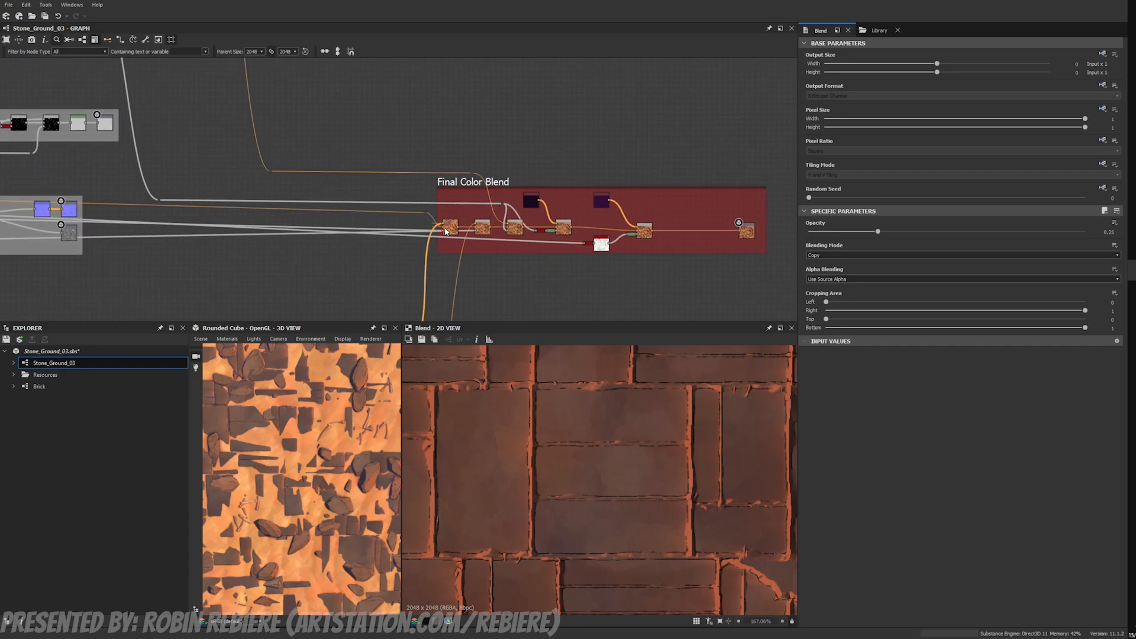
pyautogui.click(451, 229)
pyautogui.click(483, 227)
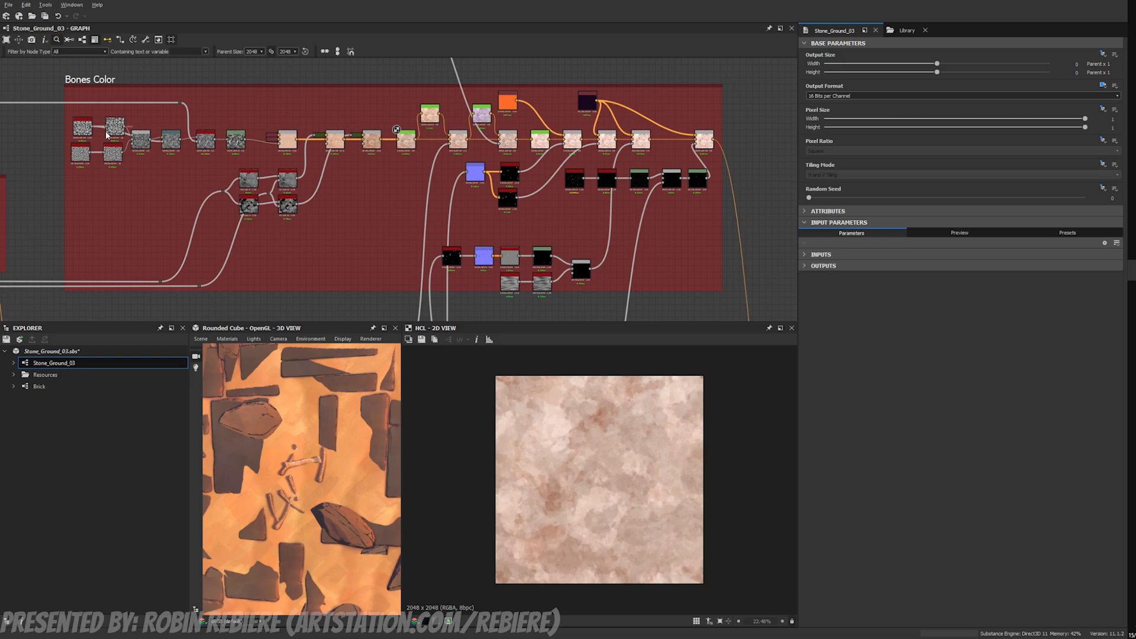
# Step: Preview the two Quantize Grayscale nodes in Bones Color and the Min (Darken) Blend combining them
pyautogui.doubleClick(108, 134)
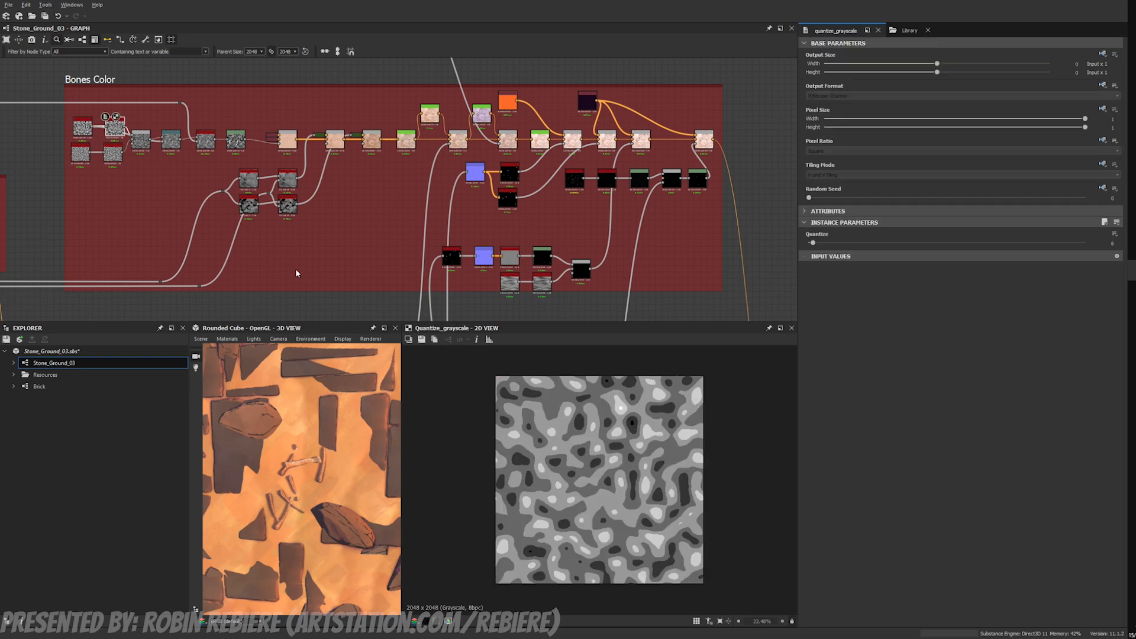
pyautogui.doubleClick(114, 157)
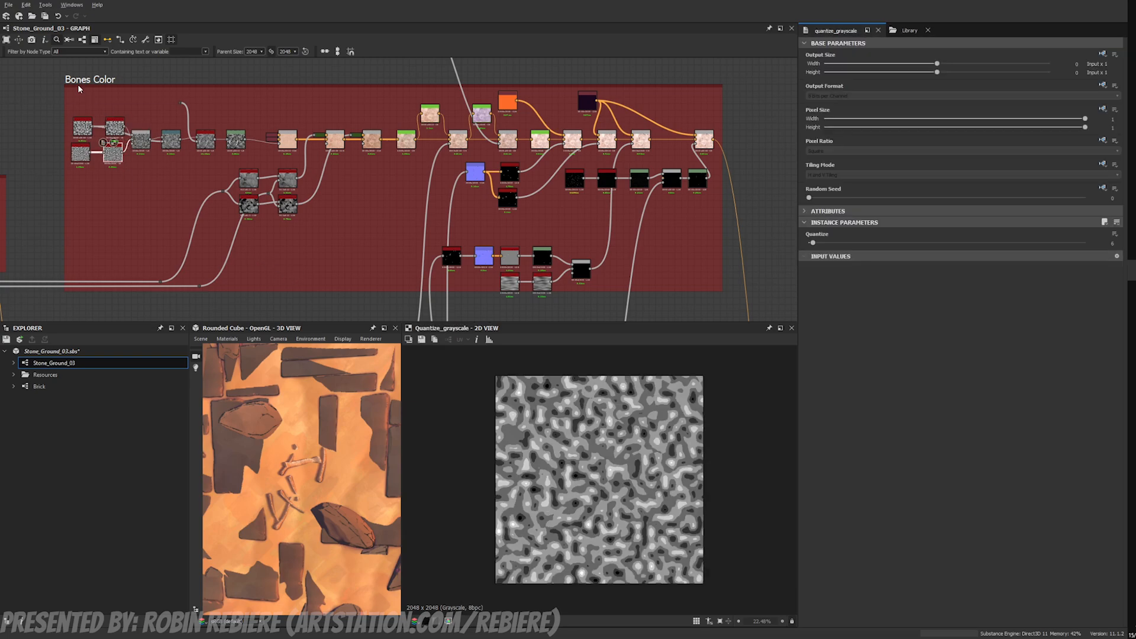
pyautogui.doubleClick(142, 138)
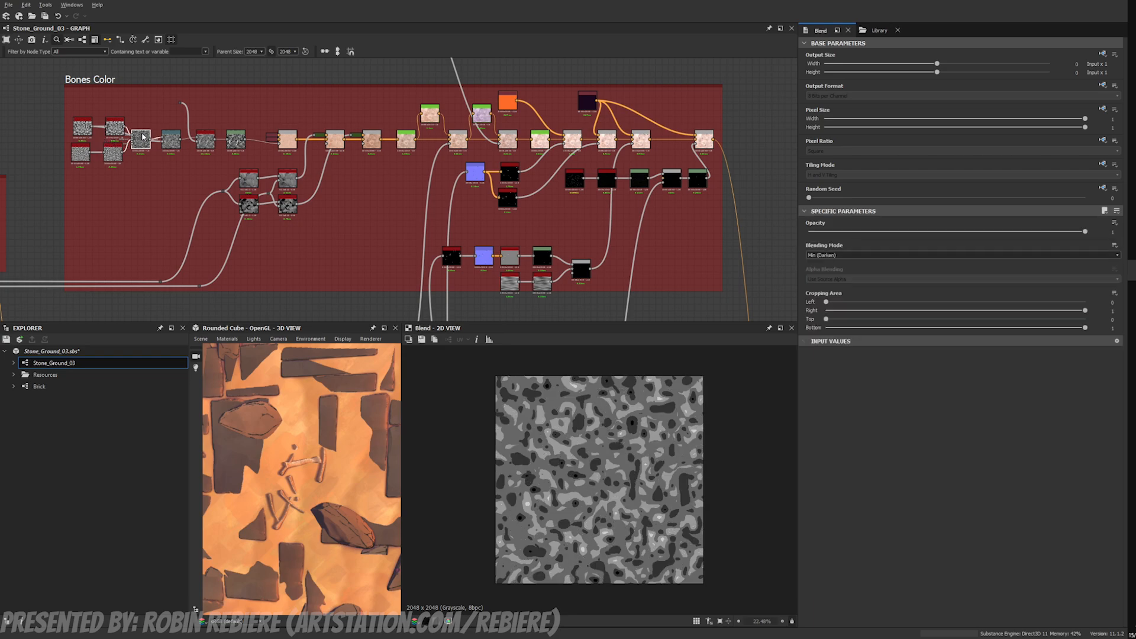
# Step: Preview the Slope Blur Grayscale node in Bones Color and the Safe Transform Grayscale noise feeding it
pyautogui.scroll(2, 142, 138)
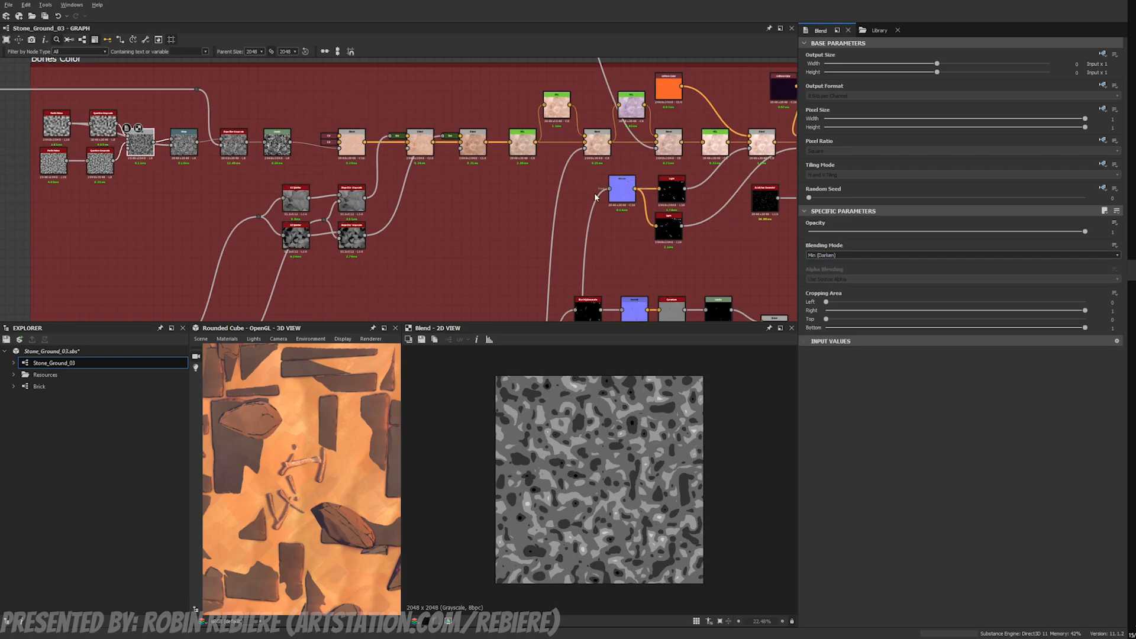
pyautogui.doubleClick(183, 145)
pyautogui.doubleClick(235, 145)
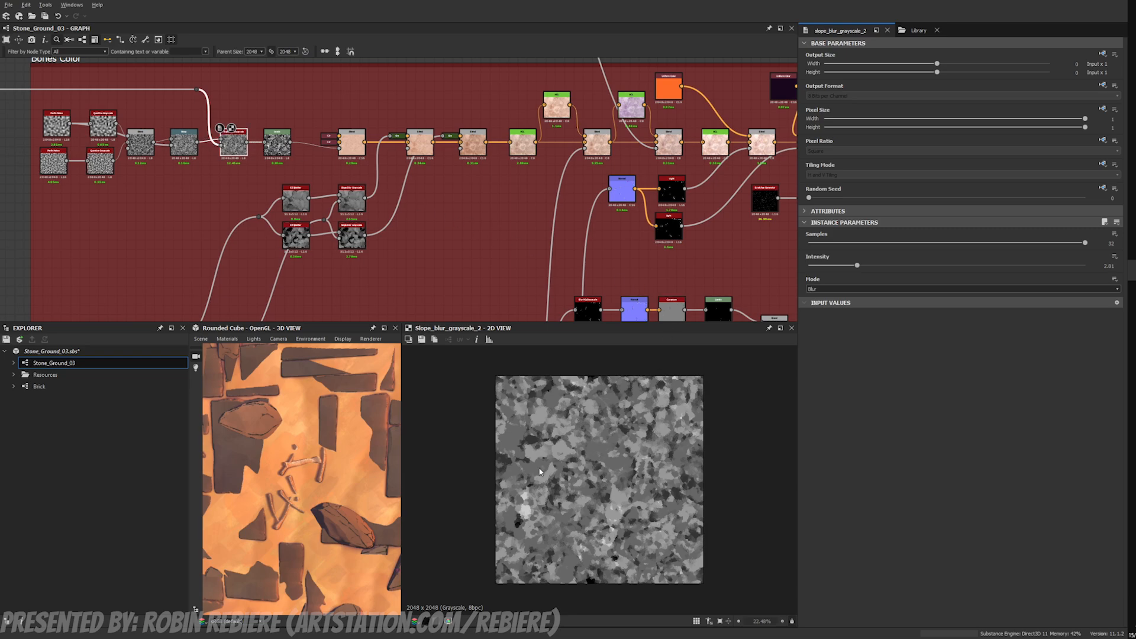
pyautogui.scroll(2, 540, 472)
pyautogui.doubleClick(221, 146)
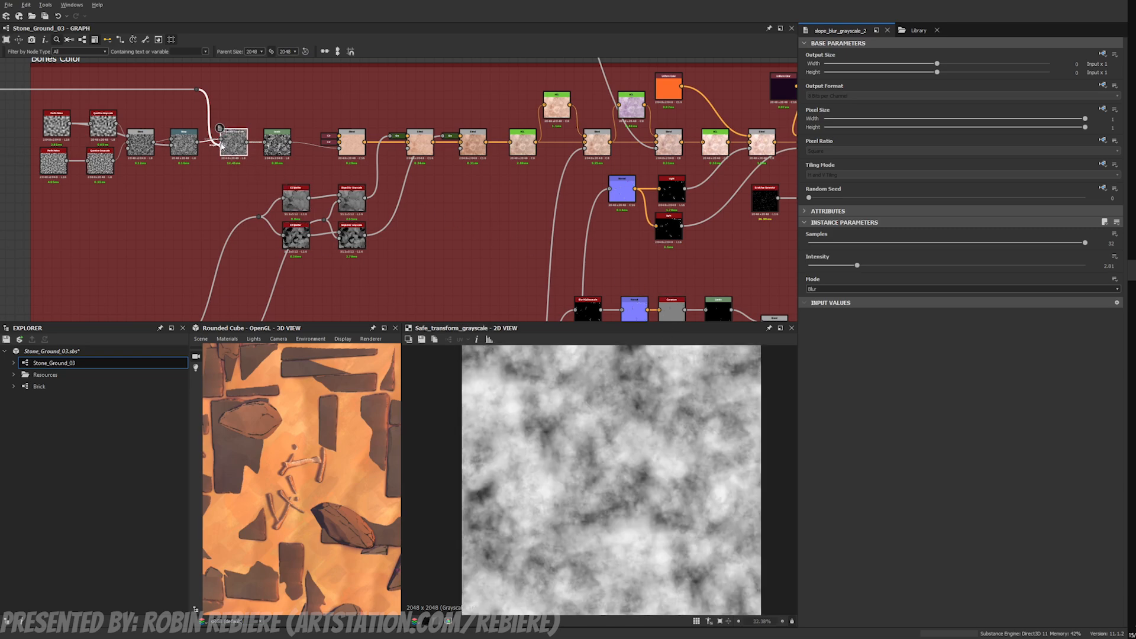
# Step: Preview the first Bones Color Blends and the two Slope Blur Grayscale nodes used to add variation
pyautogui.moveTo(253, 154); pyautogui.dragTo(200, 176, button='middle')
pyautogui.doubleClick(288, 164)
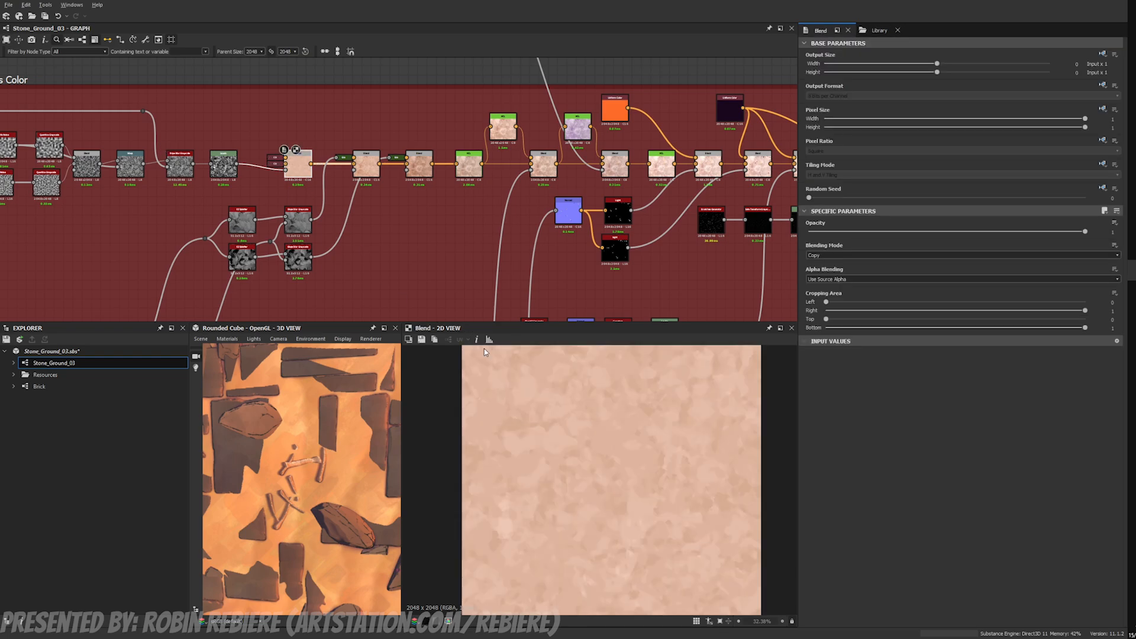
pyautogui.scroll(-3, 533, 405)
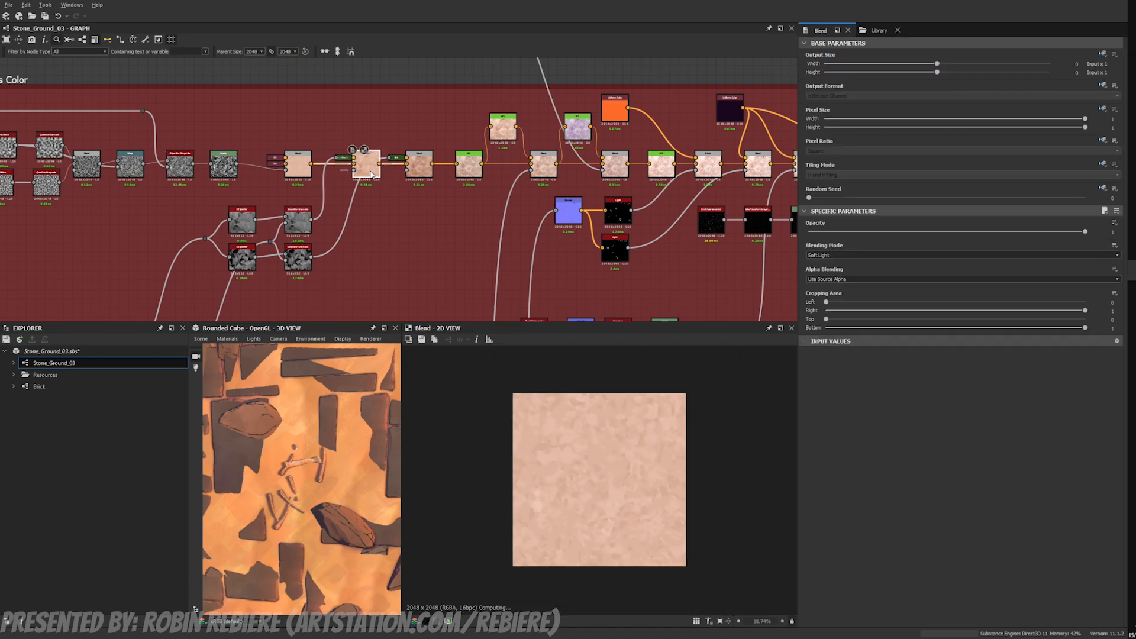
pyautogui.doubleClick(297, 222)
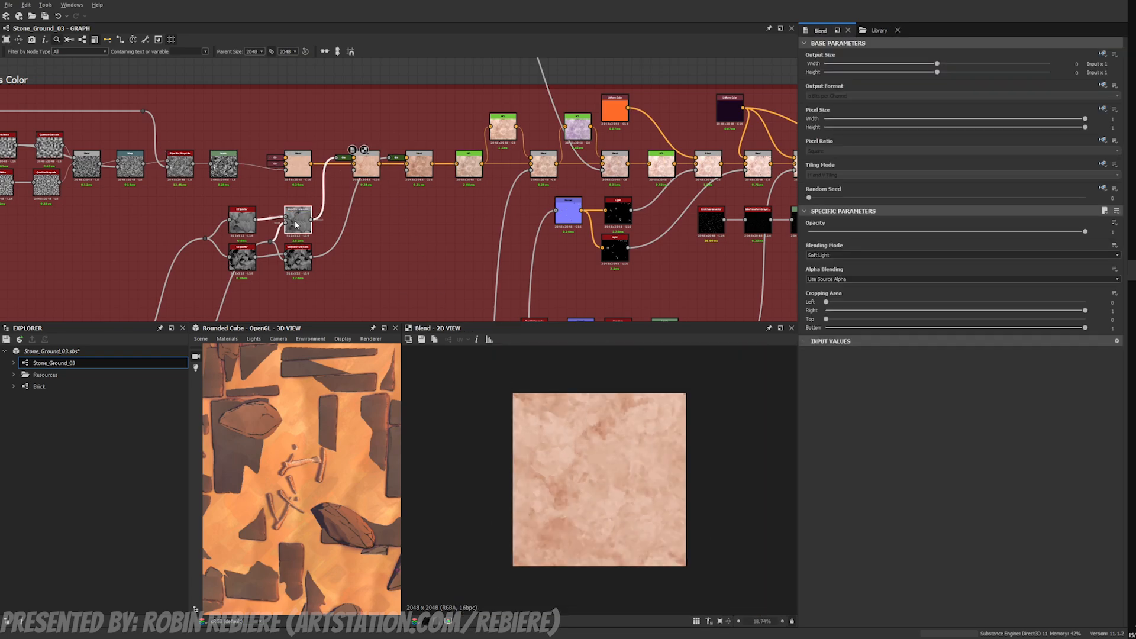
pyautogui.doubleClick(294, 262)
pyautogui.doubleClick(300, 223)
pyautogui.click(299, 257)
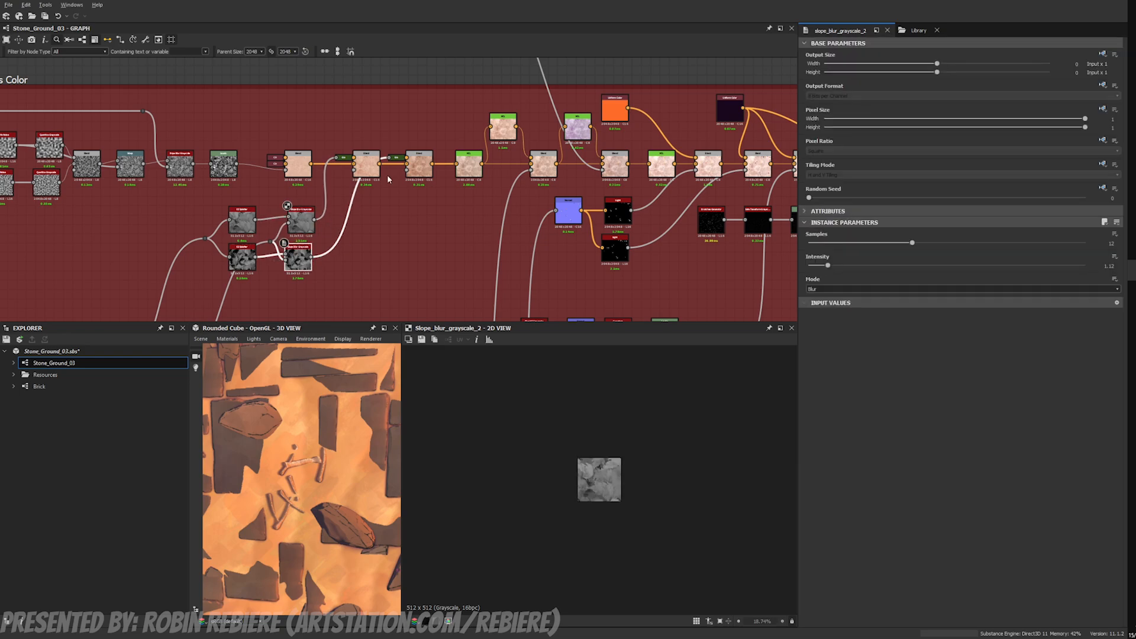
# Step: Preview the Subtract Blend in Bones Color and the HCL node after it, examining the bone colour variation up close
pyautogui.doubleClick(413, 168)
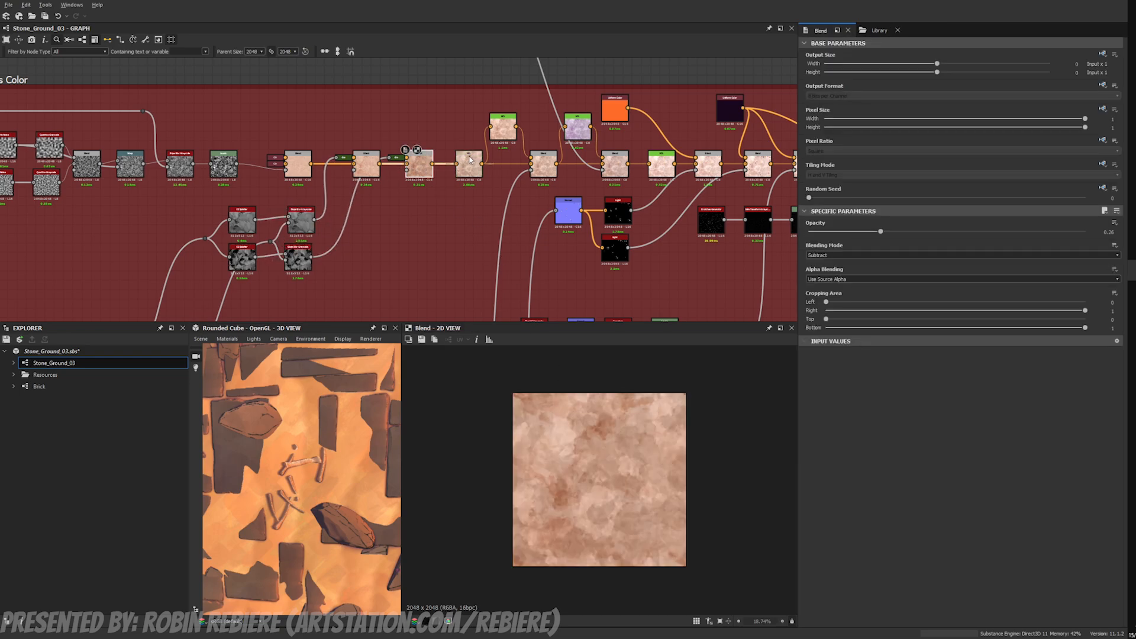
pyautogui.doubleClick(469, 159)
pyautogui.scroll(3, 424, 183)
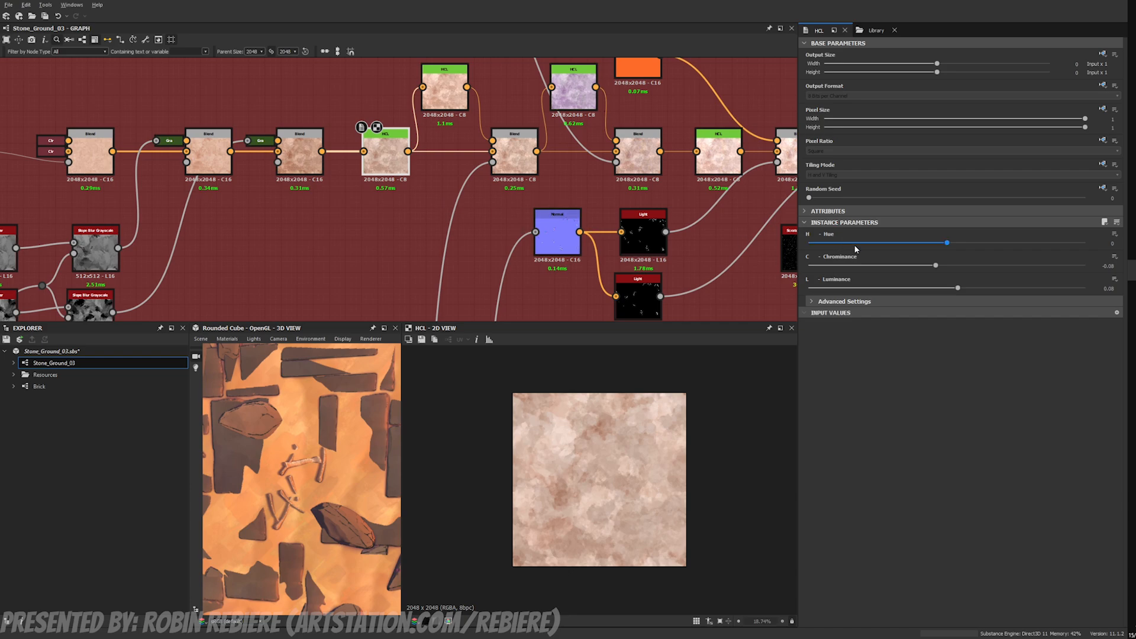
pyautogui.moveTo(412, 212); pyautogui.dragTo(385, 186, button='middle')
pyautogui.scroll(-3, 401, 158)
pyautogui.scroll(2, 431, 155)
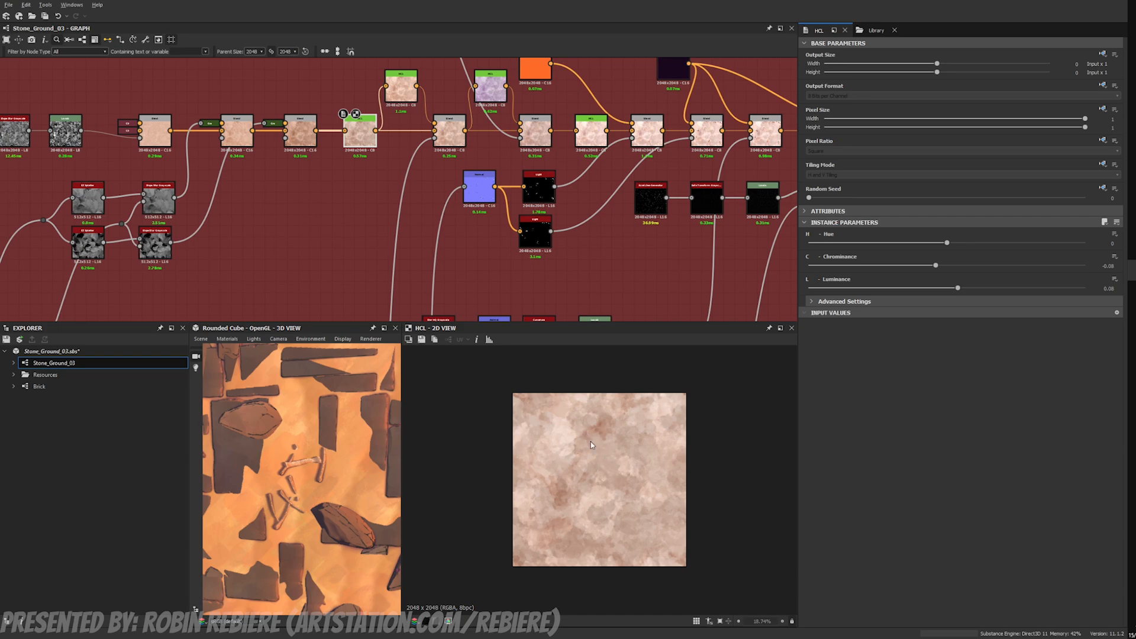
pyautogui.scroll(2, 591, 441)
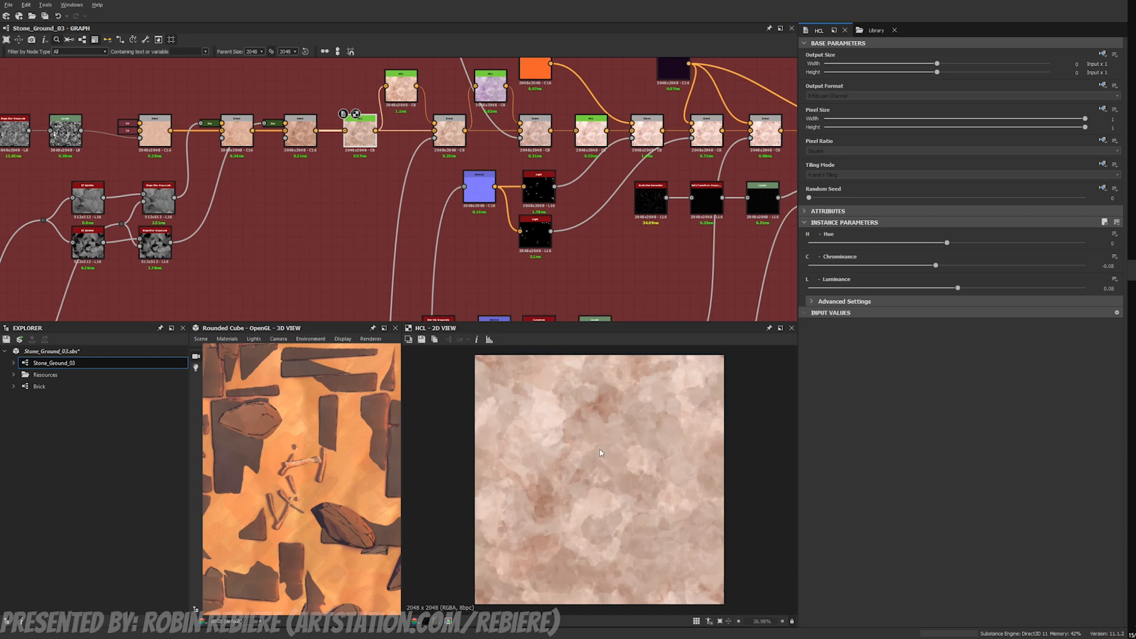
# Step: Preview the Bones Color Blend that mixes the first HCL variation into the base bone colour
pyautogui.moveTo(425, 165); pyautogui.dragTo(437, 217, button='middle')
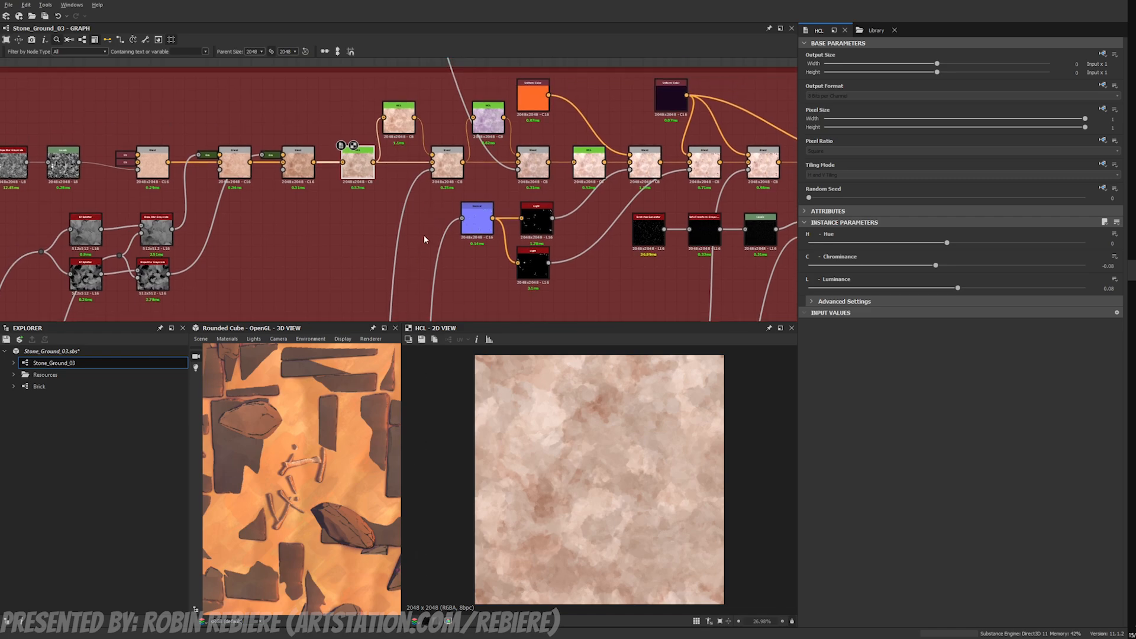
pyautogui.click(424, 239)
pyautogui.click(447, 163)
pyautogui.moveTo(487, 185); pyautogui.dragTo(428, 200, button='middle')
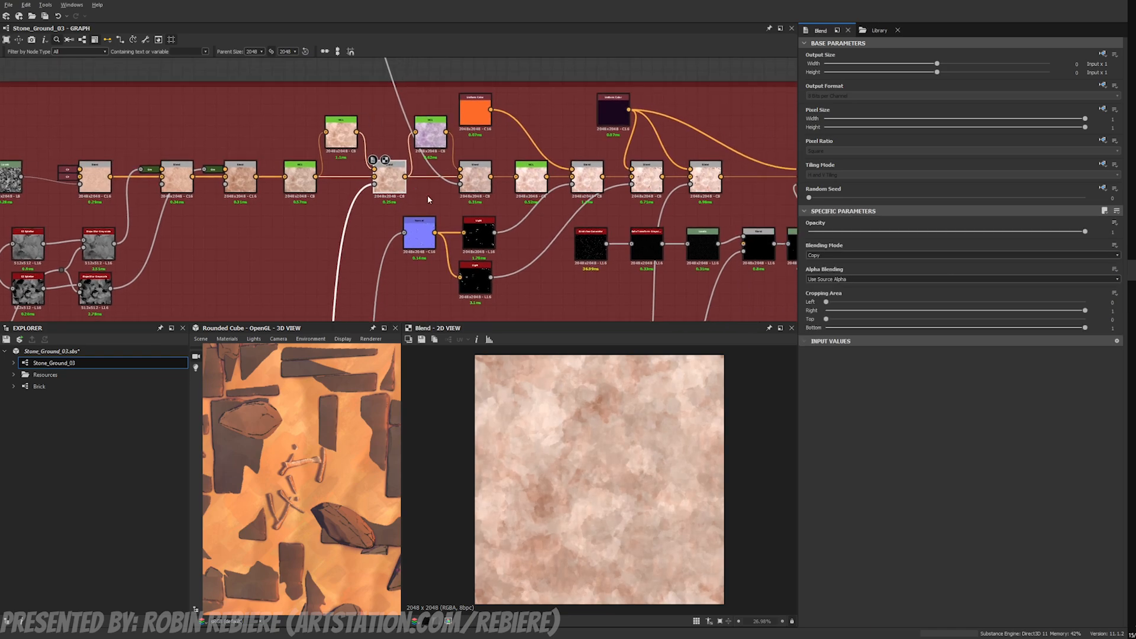
# Step: Preview the Slope Blur Grayscale mask on the first HCL Blend in Bones Color, and the next Blend that mixes in the purple HCL variation
pyautogui.click(374, 186)
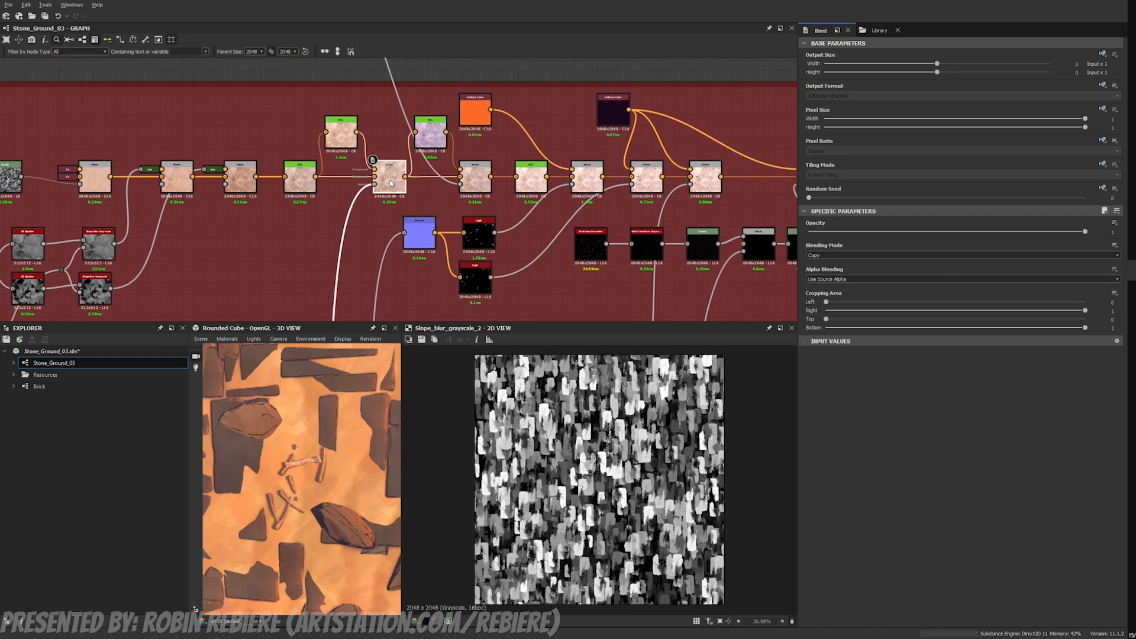
pyautogui.doubleClick(390, 182)
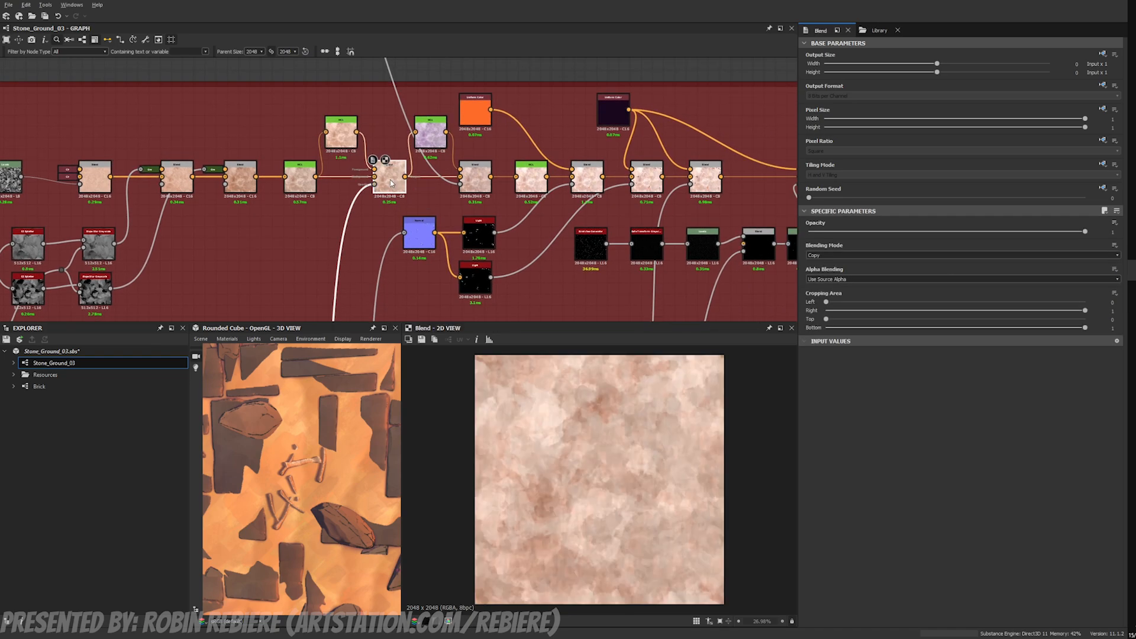
pyautogui.doubleClick(482, 182)
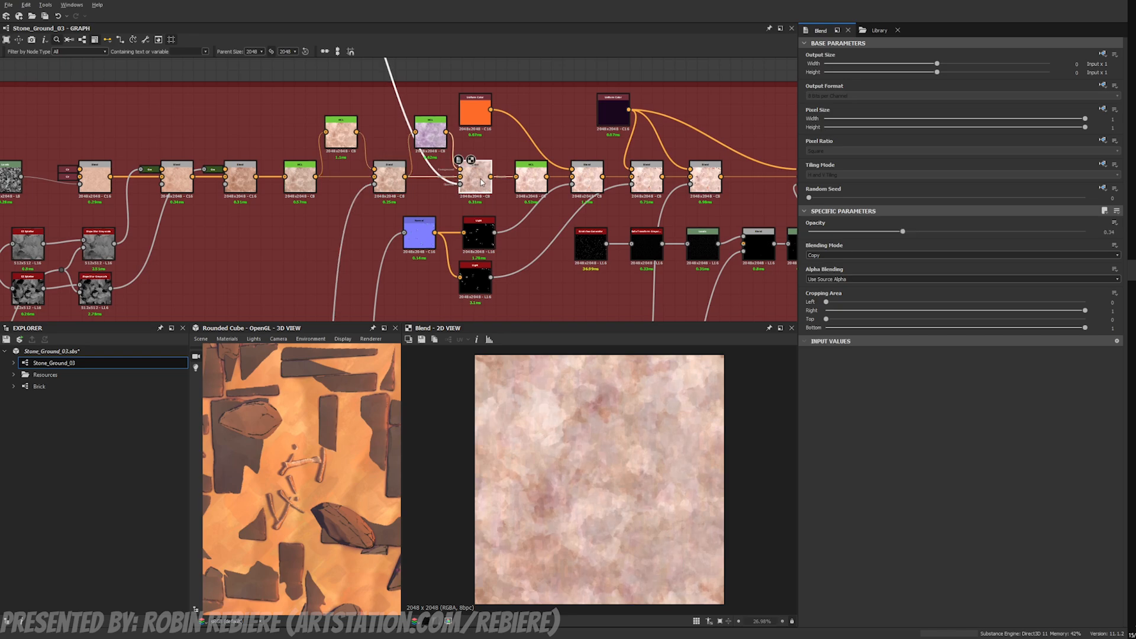
pyautogui.click(438, 140)
pyautogui.moveTo(438, 140); pyautogui.dragTo(388, 164, button='middle')
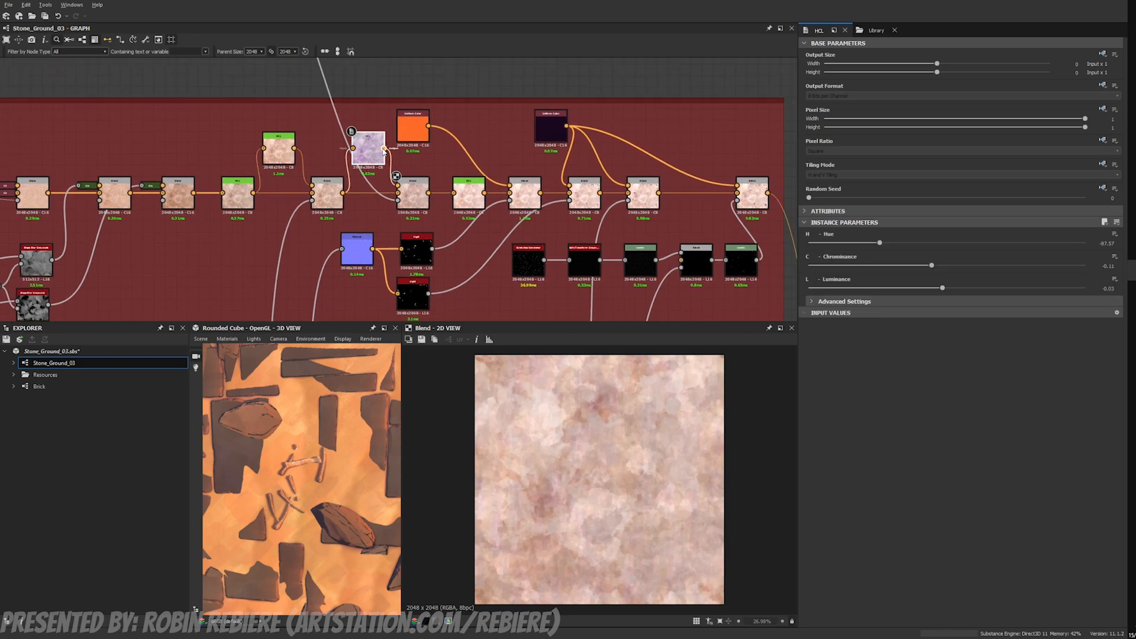
# Step: Preview the HCL node following the variation Blends and the Blend that adds the orange Uniform Color to the bones
pyautogui.doubleClick(477, 194)
pyautogui.moveTo(498, 189); pyautogui.dragTo(465, 195, button='middle')
pyautogui.doubleClick(493, 198)
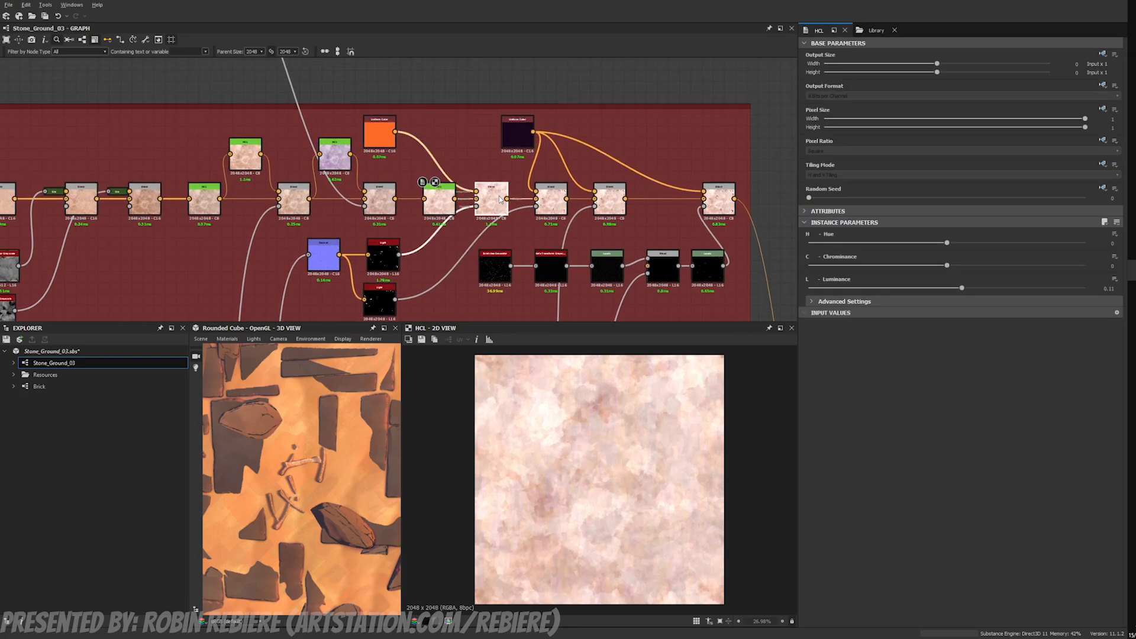
# Step: Preview the Blend that adds the dark Uniform Color to the bones and the Light nodes that mask the orange and dark colours
pyautogui.doubleClick(558, 196)
pyautogui.scroll(3, 383, 274)
pyautogui.click(390, 250)
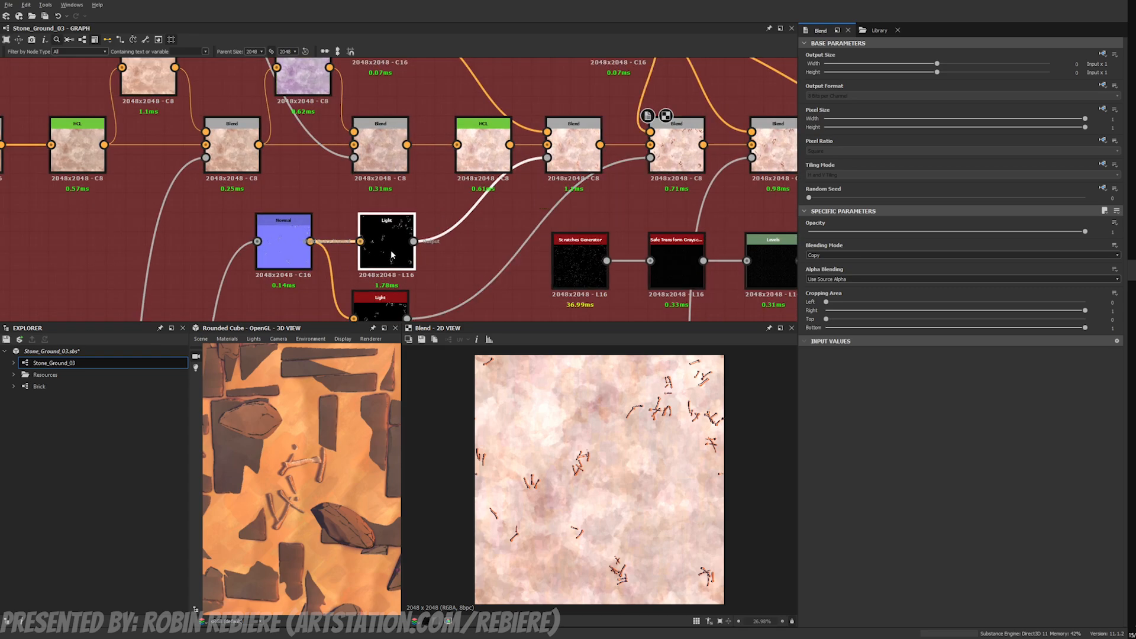
pyautogui.moveTo(397, 250); pyautogui.dragTo(410, 173, button='middle')
pyautogui.doubleClick(392, 233)
pyautogui.moveTo(406, 215); pyautogui.dragTo(395, 222, button='middle')
pyautogui.scroll(-2, 395, 222)
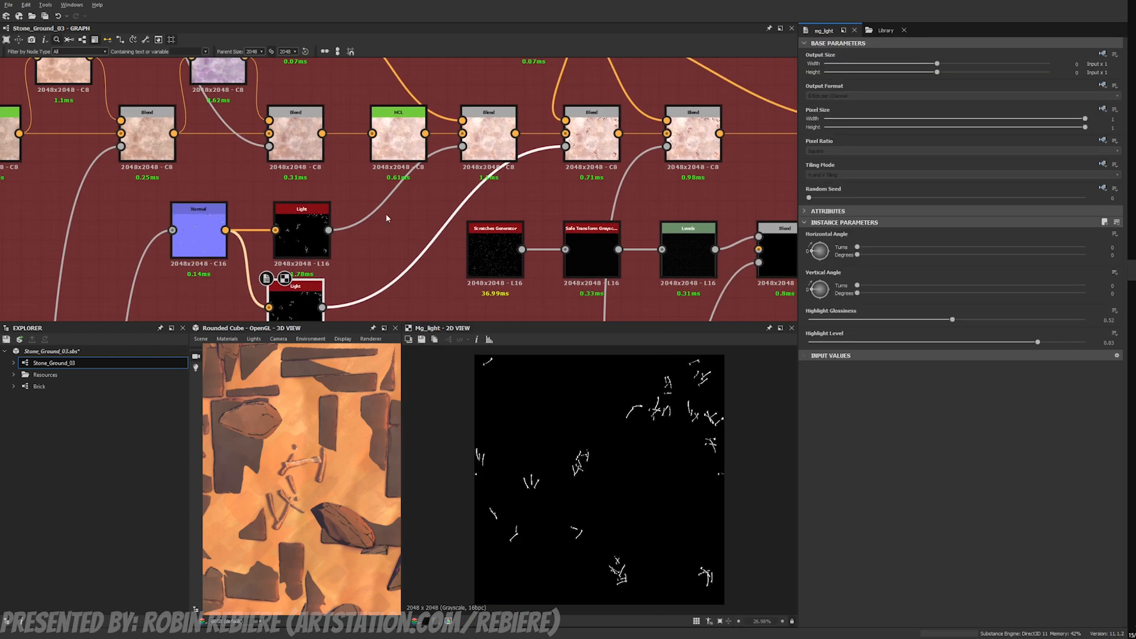
# Step: Preview the two consecutive Blends using the dark Uniform Color in Bones Color and examine the bone edges up close
pyautogui.doubleClick(588, 136)
pyautogui.scroll(2, 585, 138)
pyautogui.scroll(6, 583, 437)
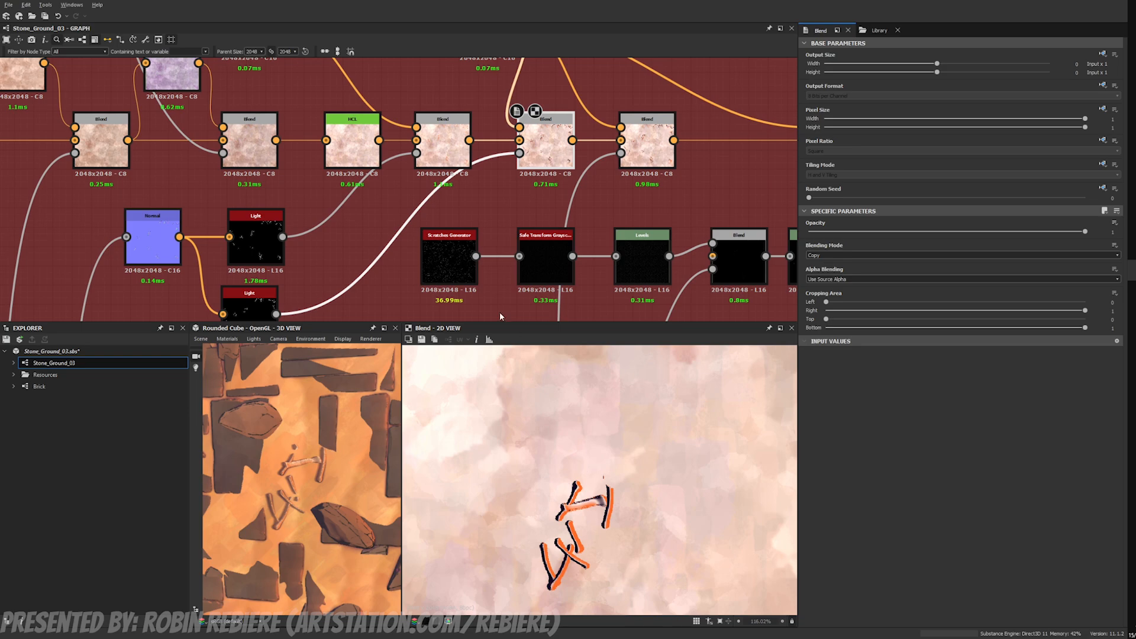
pyautogui.scroll(-3, 565, 198)
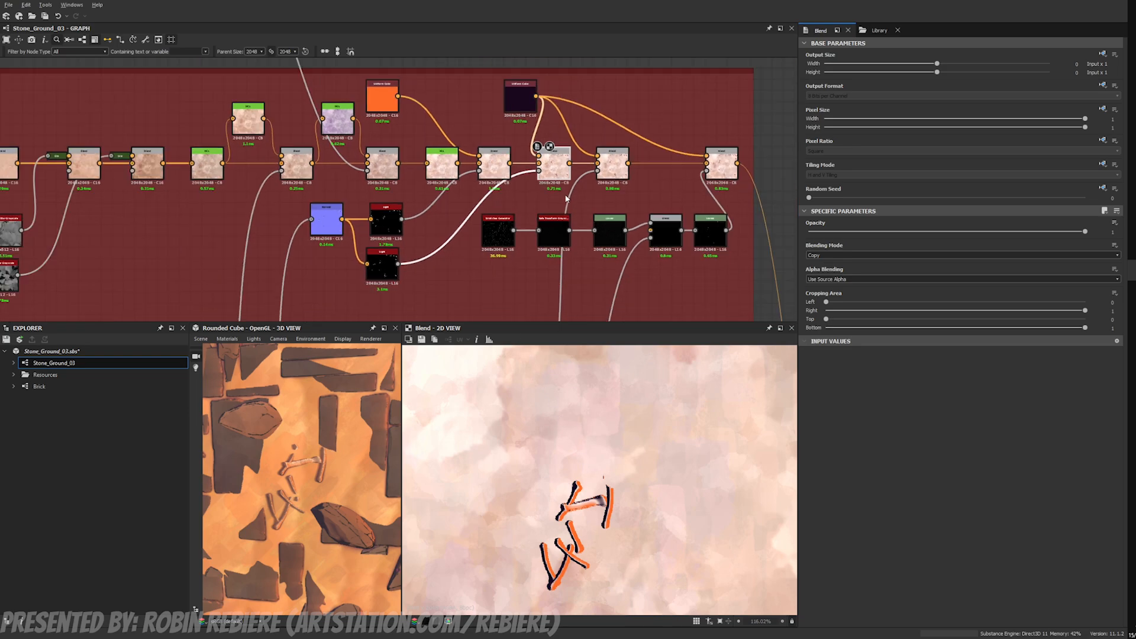
pyautogui.scroll(1, 500, 199)
pyautogui.doubleClick(531, 173)
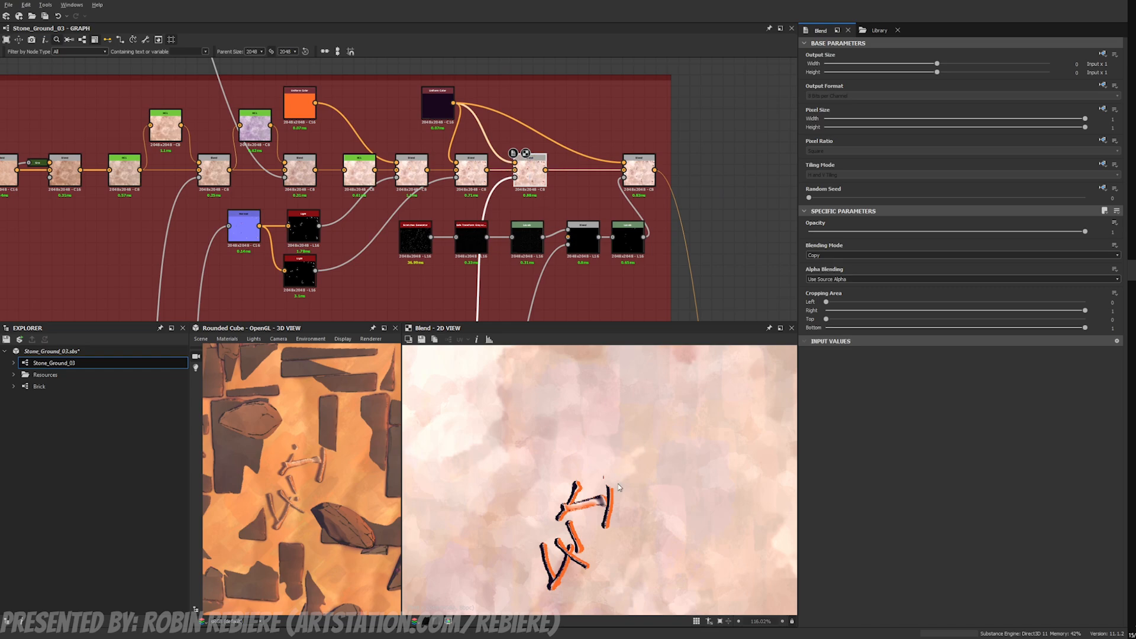
pyautogui.scroll(3, 606, 509)
pyautogui.scroll(1, 604, 515)
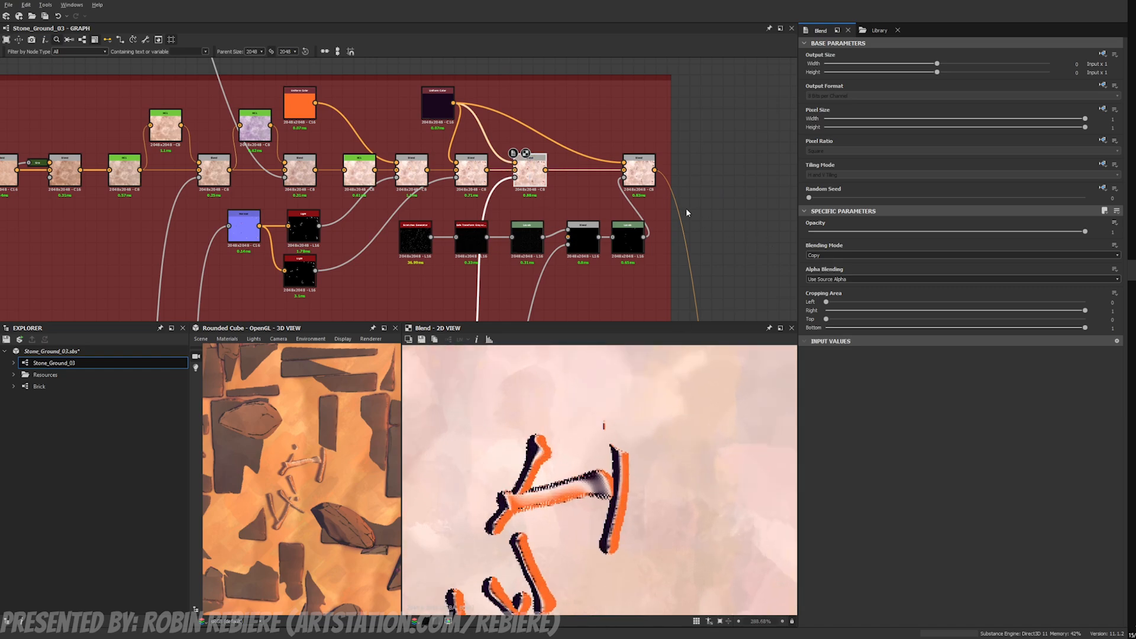
# Step: Preview the last Bones Color Blend with its scratch detail, along with the Safe Transform Grayscale scratches and final Levels mask feeding it
pyautogui.doubleClick(639, 173)
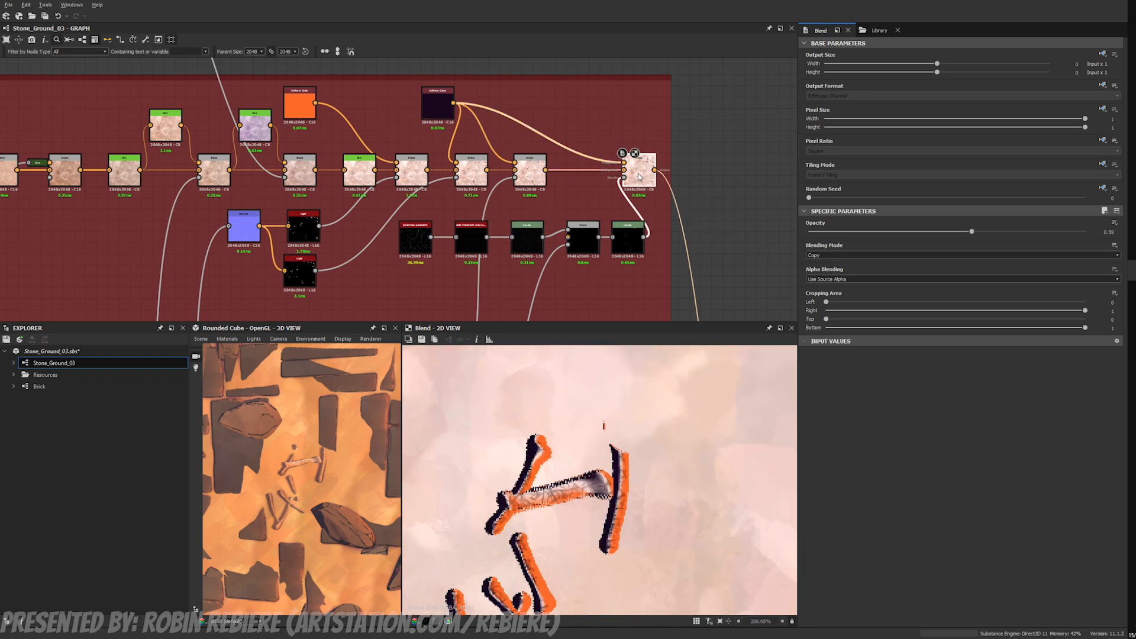
pyautogui.doubleClick(456, 234)
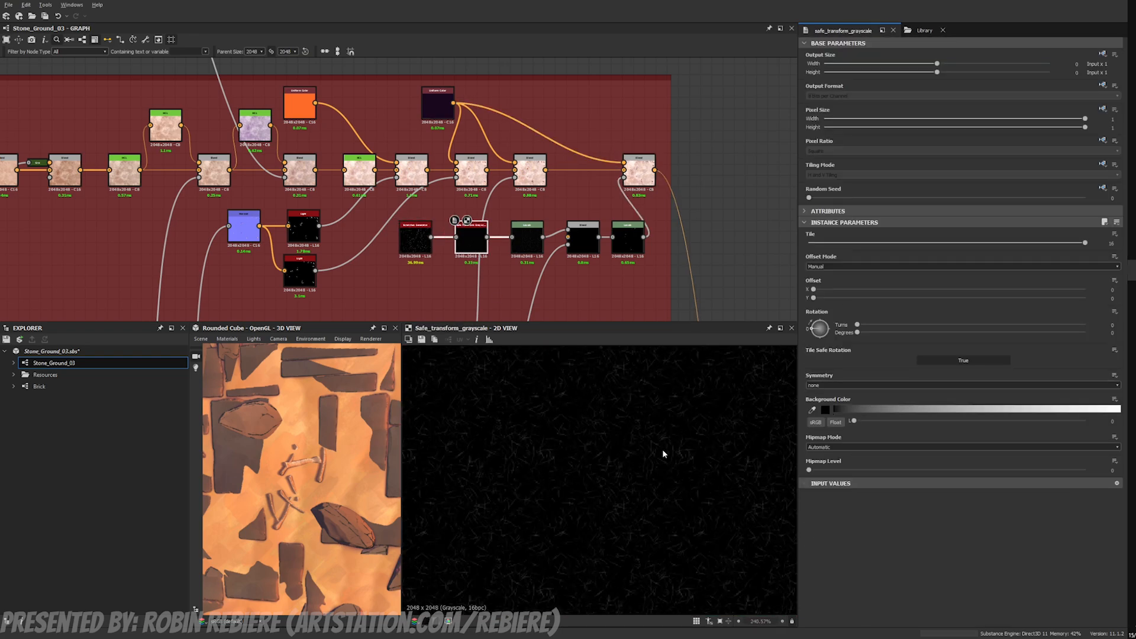
pyautogui.scroll(-1, 583, 449)
pyautogui.doubleClick(628, 239)
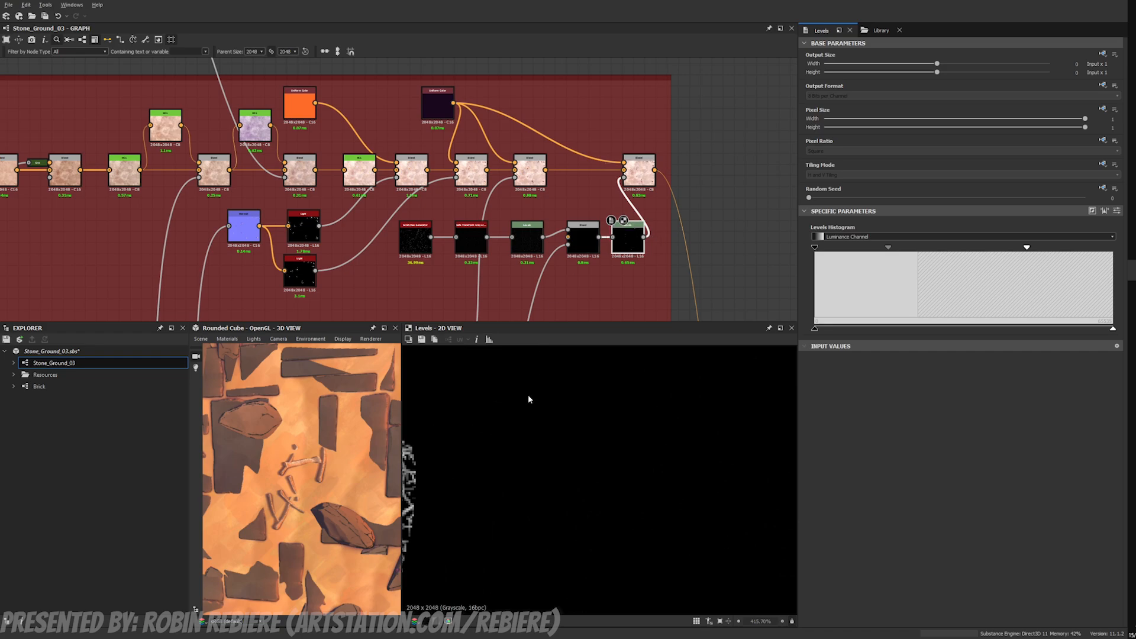
pyautogui.scroll(-4, 539, 437)
pyautogui.doubleClick(633, 174)
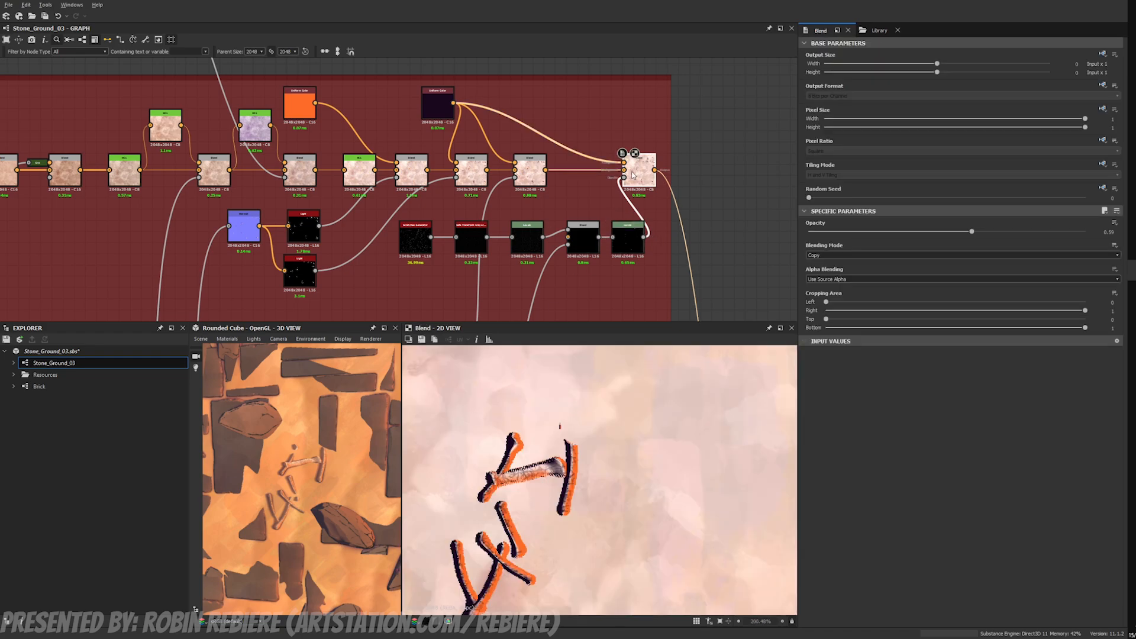
# Step: Preview the tile colour, sand colour and height mask feeding the first Blend in the Final Color Blend section
pyautogui.scroll(-4, 632, 175)
pyautogui.moveTo(581, 205); pyautogui.dragTo(578, 153, button='middle')
pyautogui.scroll(4, 544, 248)
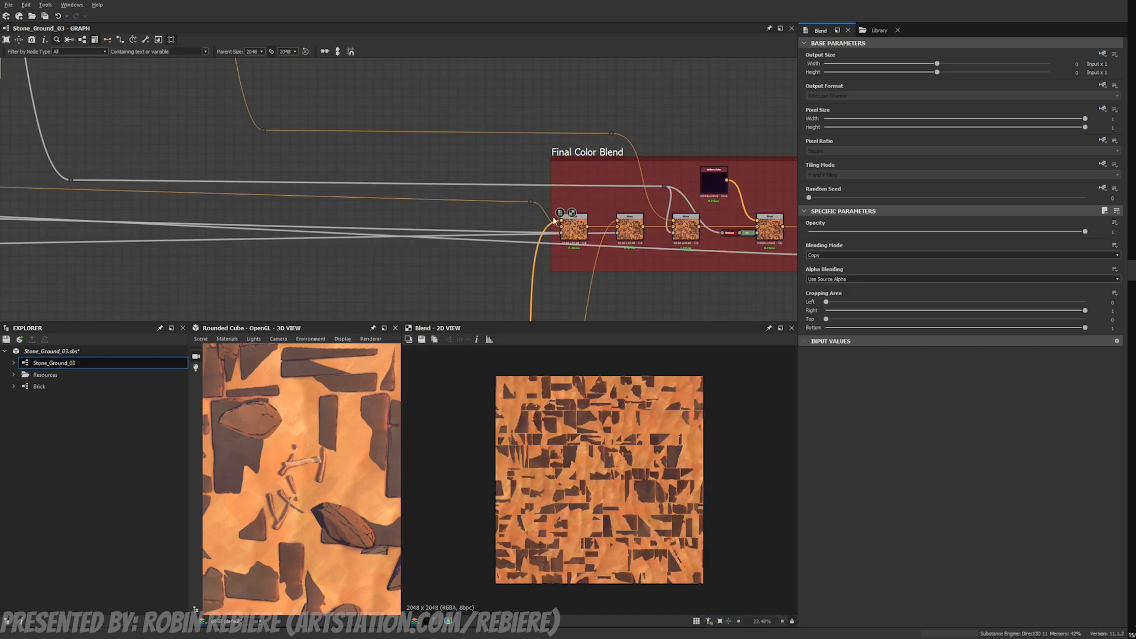
pyautogui.click(573, 223)
pyautogui.moveTo(530, 223); pyautogui.dragTo(386, 225, button='middle')
pyautogui.scroll(-1, 386, 225)
pyautogui.moveTo(496, 219); pyautogui.dragTo(417, 222, button='middle')
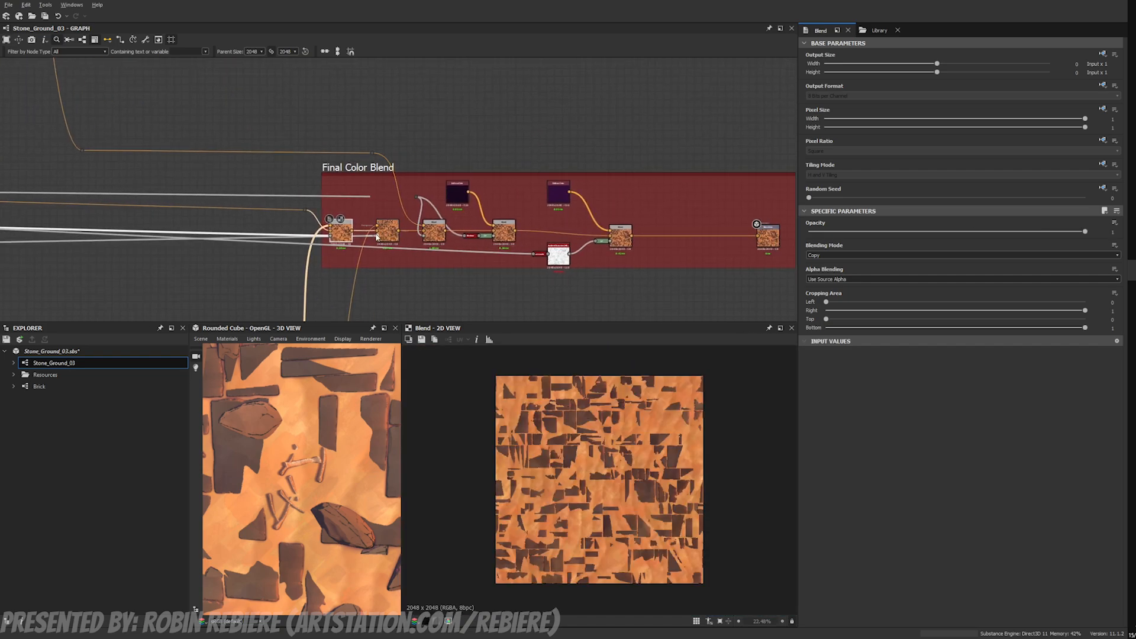
pyautogui.scroll(4, 346, 235)
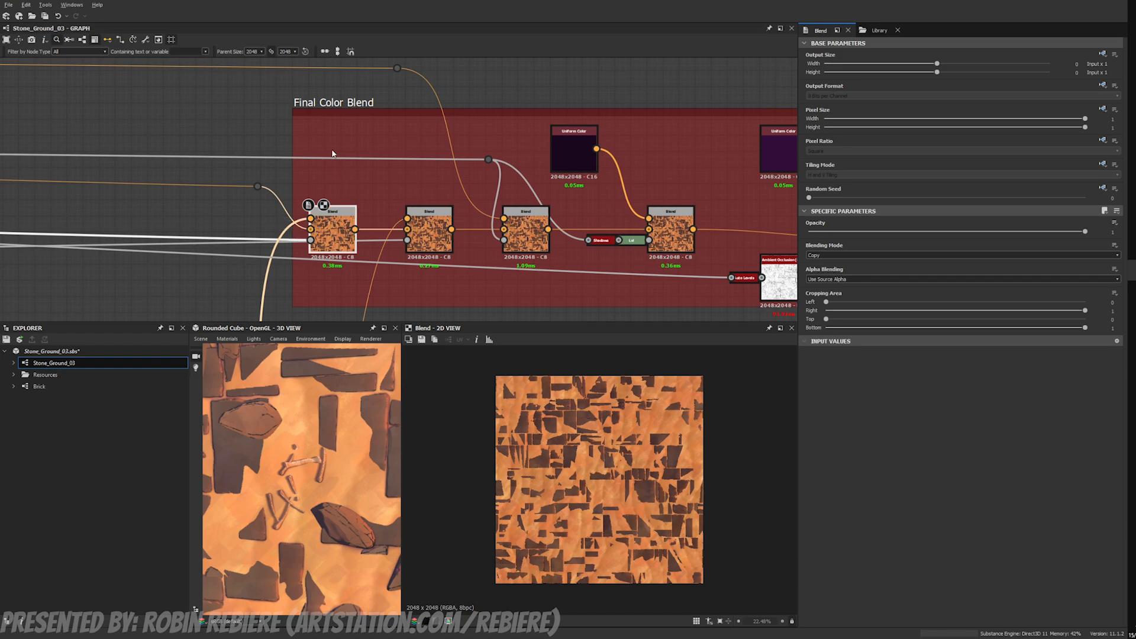
pyautogui.scroll(3, 337, 242)
pyautogui.click(279, 193)
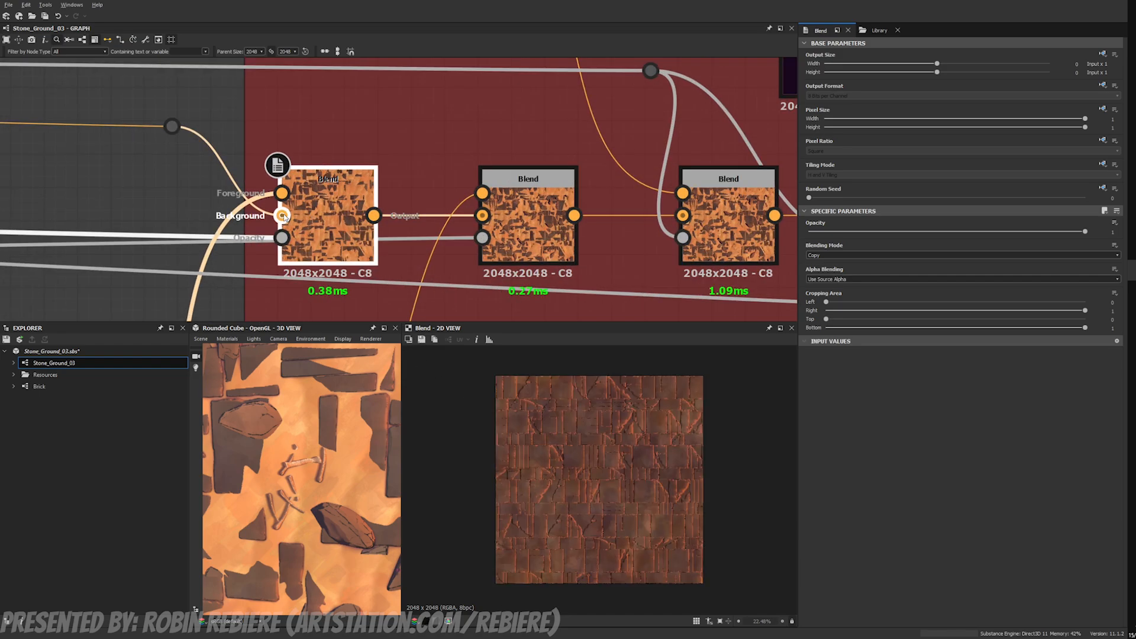
pyautogui.click(282, 215)
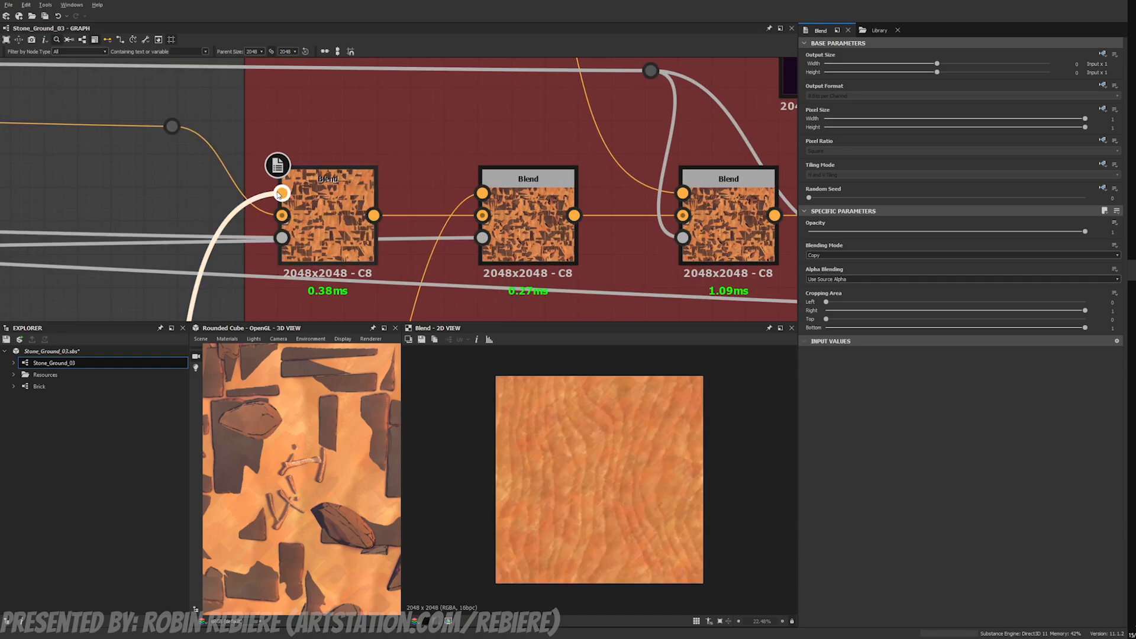
pyautogui.click(281, 237)
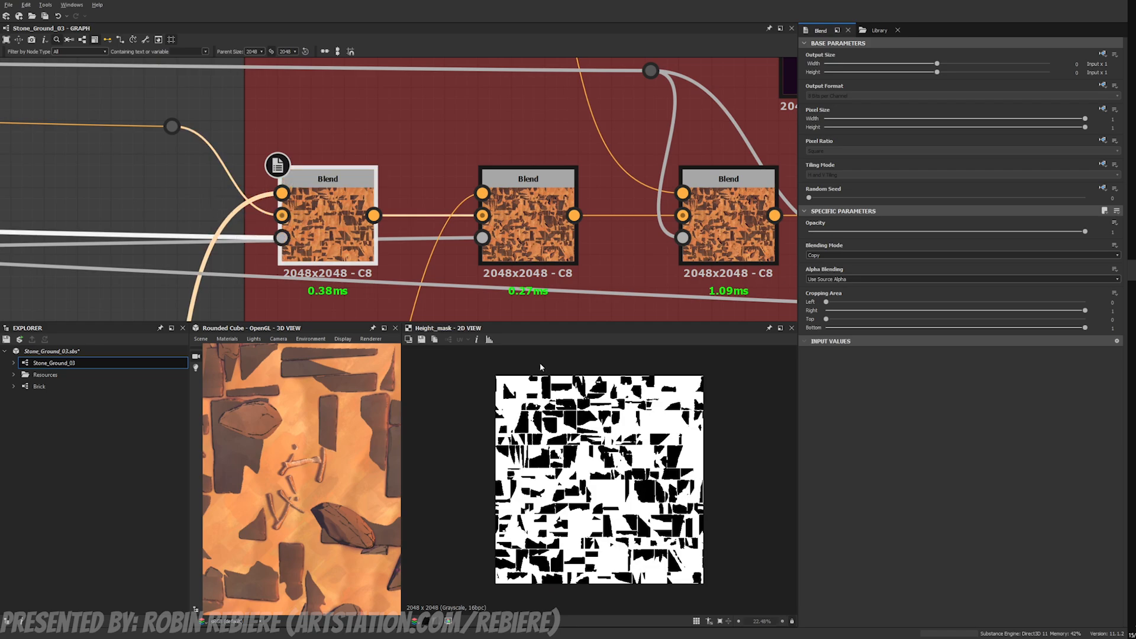
# Step: Preview the rock colour foreground and the Threshold opacity mask feeding the second Blend in Final Color Blend
pyautogui.click(537, 211)
pyautogui.click(482, 183)
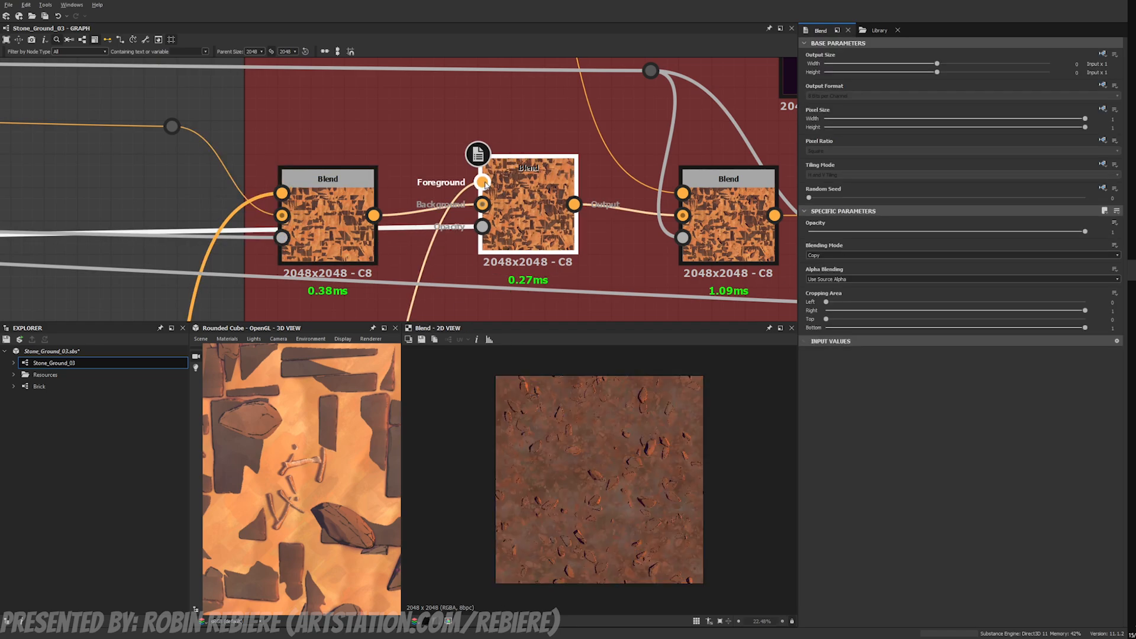
pyautogui.click(482, 226)
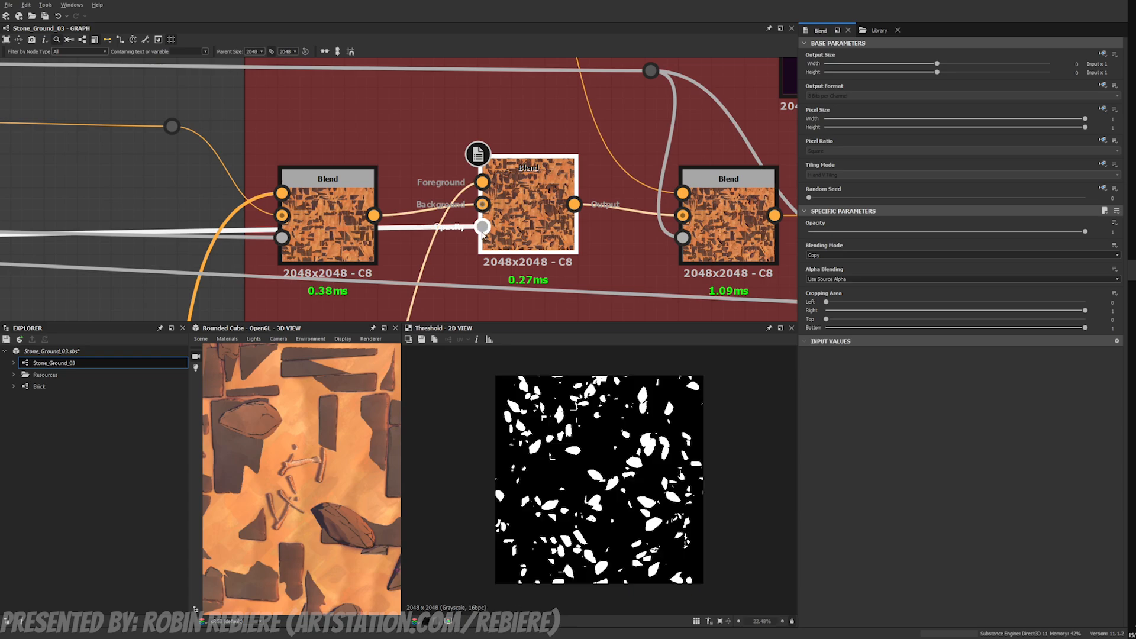
# Step: Preview the bone colour foreground and the Invert Grayscale opacity mask feeding the third Blend in Final Color Blend
pyautogui.moveTo(729, 224); pyautogui.dragTo(510, 224, button='middle')
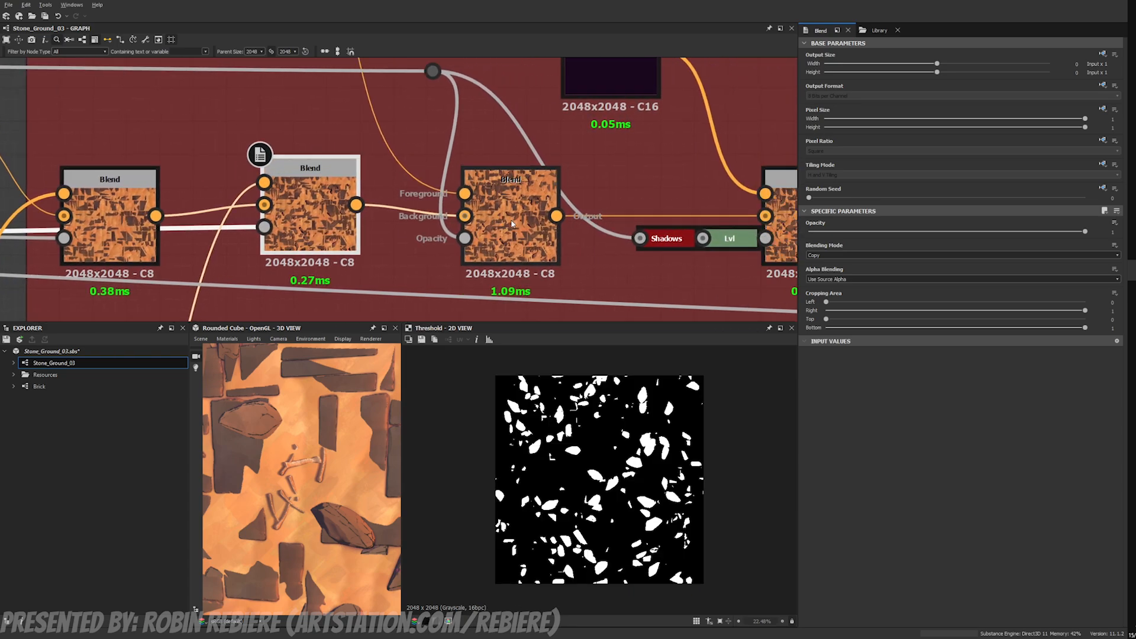
pyautogui.click(464, 194)
pyautogui.scroll(5, 618, 418)
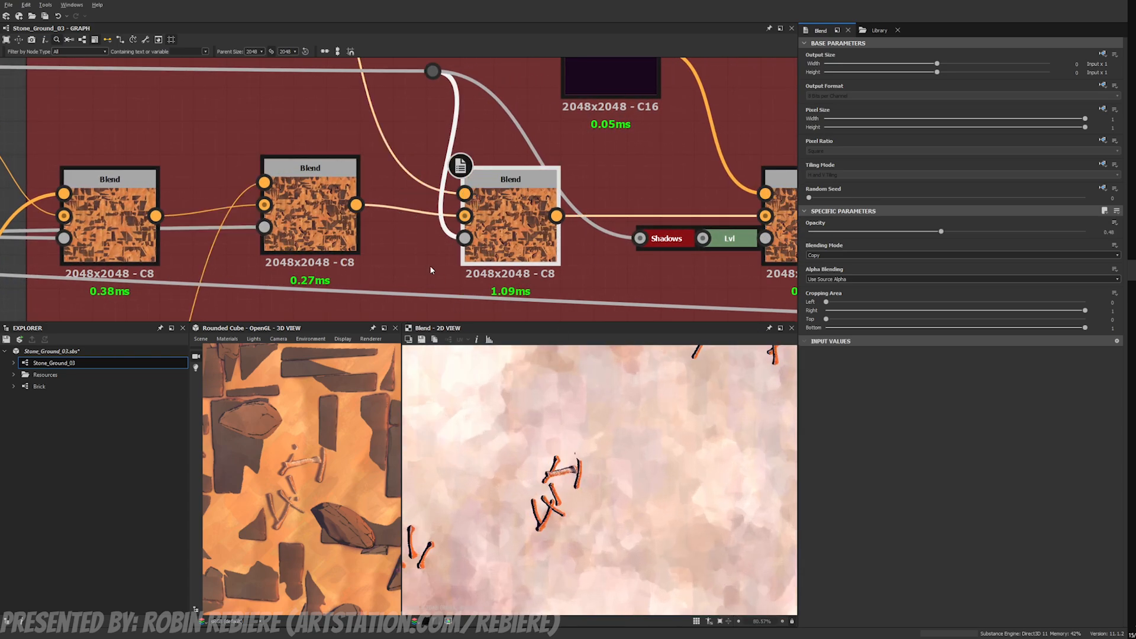
pyautogui.click(479, 240)
pyautogui.scroll(-3, 479, 239)
pyautogui.scroll(3, 550, 228)
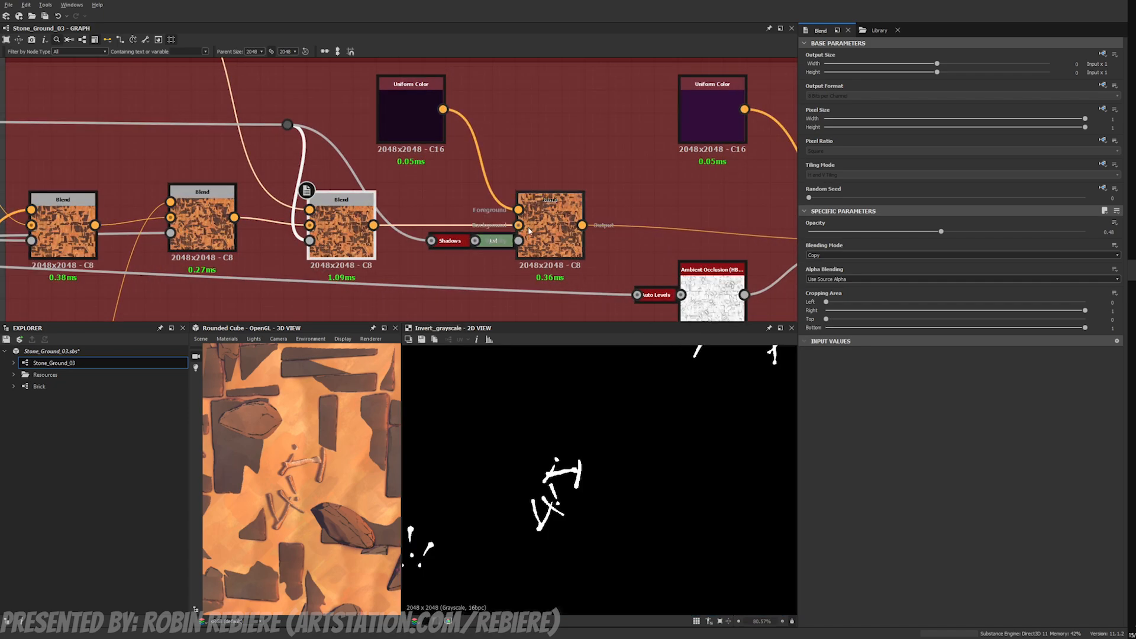
# Step: Preview the Blend that darkens the ground beside the bones, its Shadows node and Levels mask, examining the bone shadows up close
pyautogui.doubleClick(558, 225)
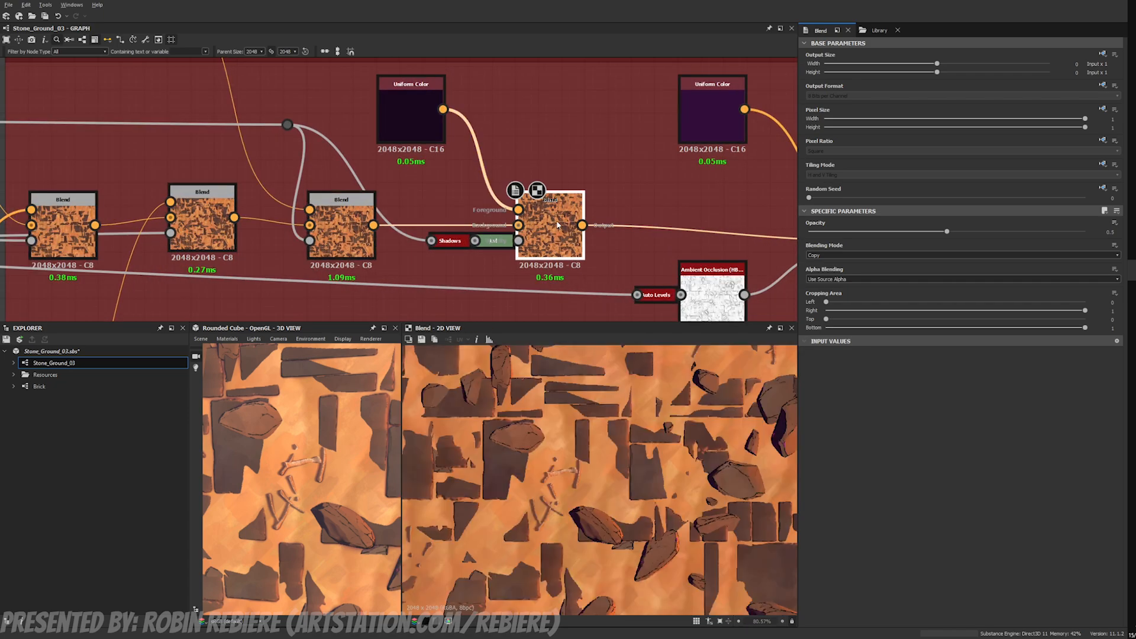
pyautogui.scroll(7, 576, 453)
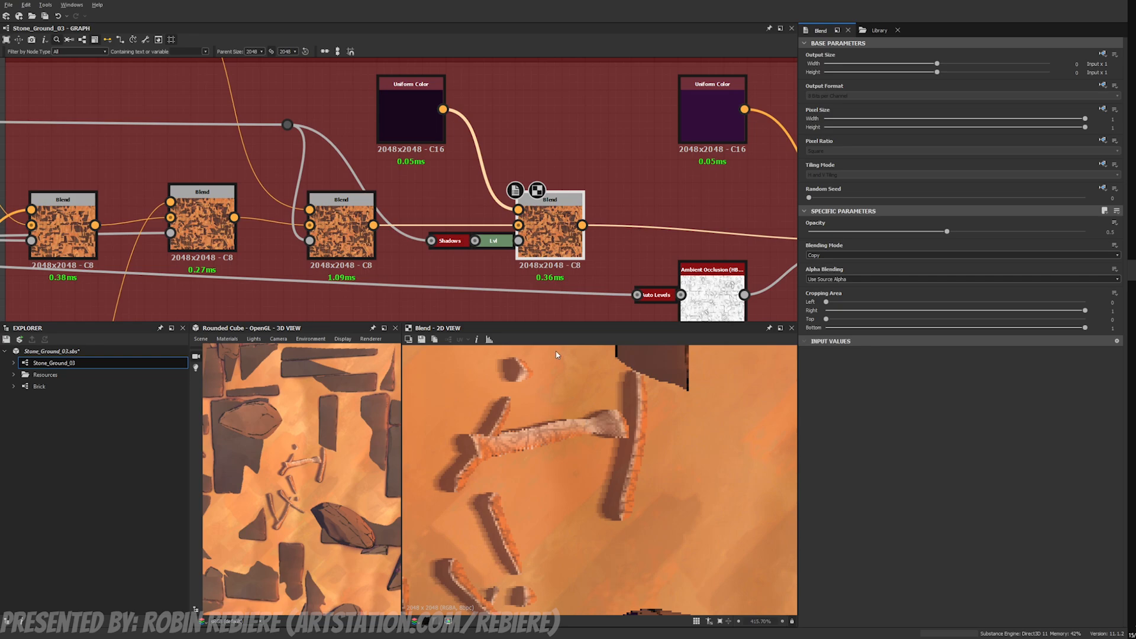
pyautogui.doubleClick(450, 240)
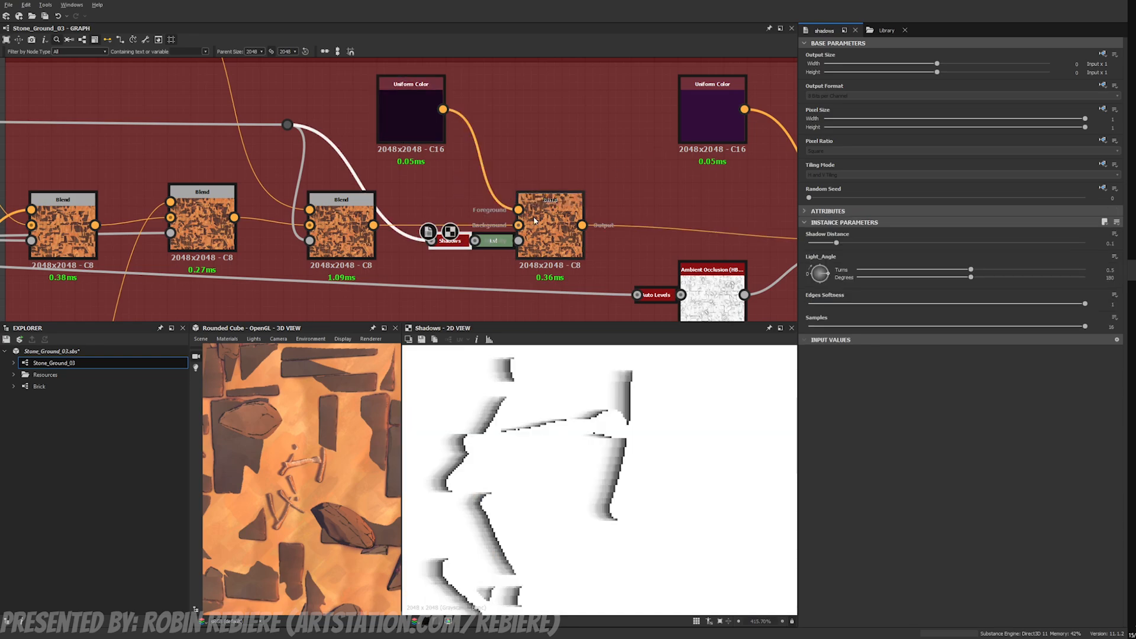
pyautogui.doubleClick(493, 240)
pyautogui.doubleClick(550, 228)
pyautogui.scroll(-2, 595, 391)
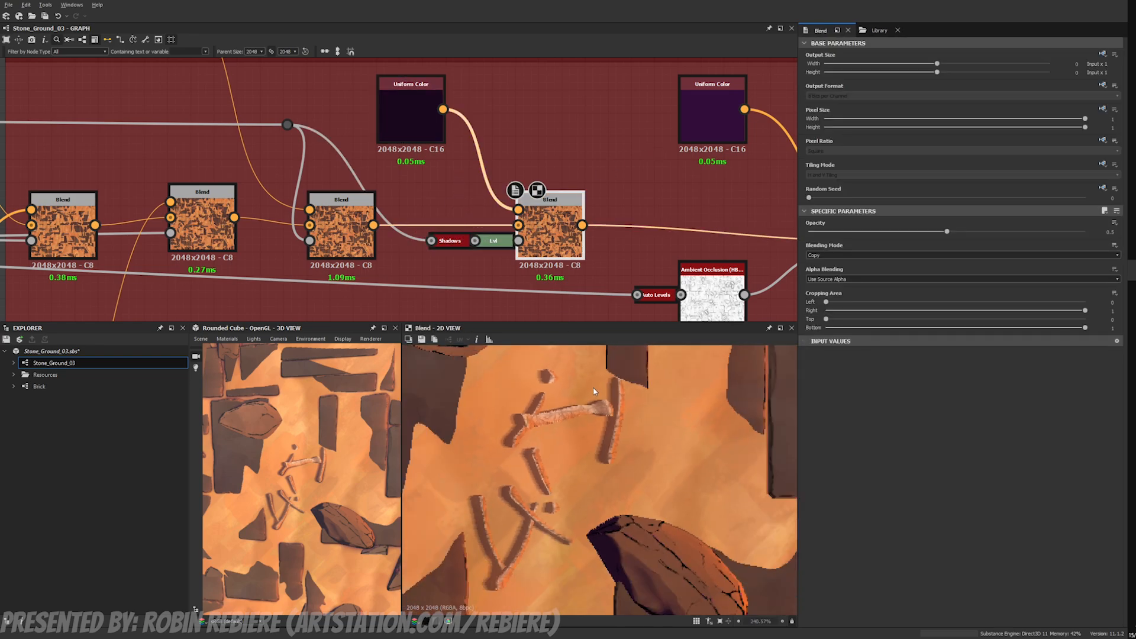
pyautogui.scroll(-2, 594, 391)
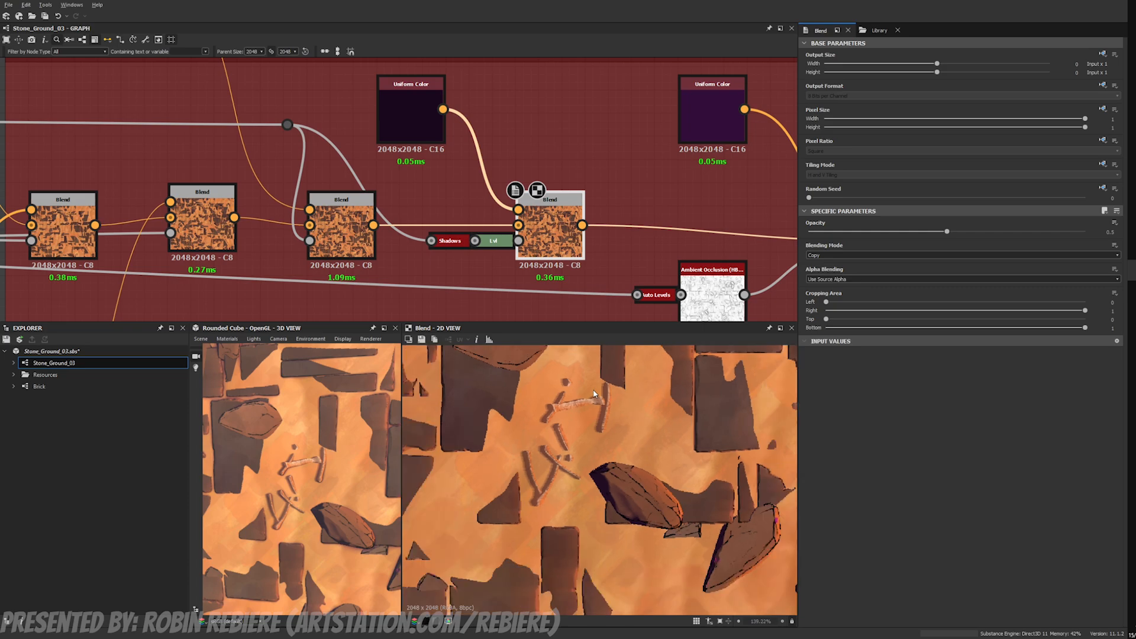
# Step: Preview the whole Ambient Occlusion (HBAO) map and the last Blend in Final Color Blend that uses it with the purple Uniform Color
pyautogui.moveTo(543, 230); pyautogui.dragTo(433, 228, button='middle')
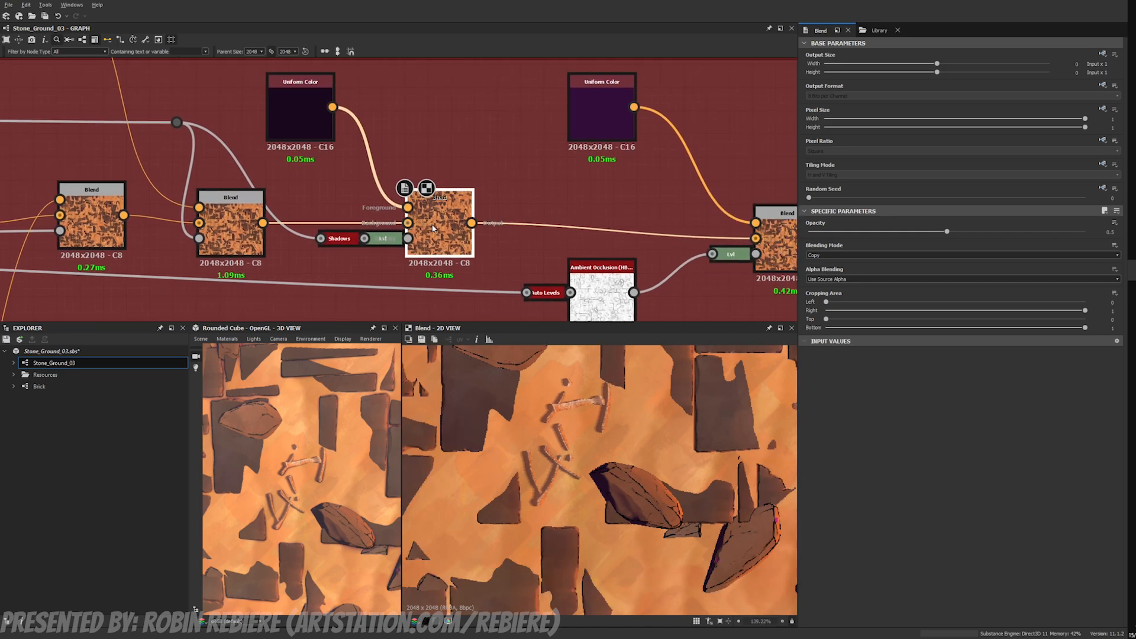
pyautogui.moveTo(536, 227); pyautogui.dragTo(412, 213, button='middle')
pyautogui.moveTo(538, 196); pyautogui.dragTo(458, 192, button='middle')
pyautogui.doubleClick(404, 274)
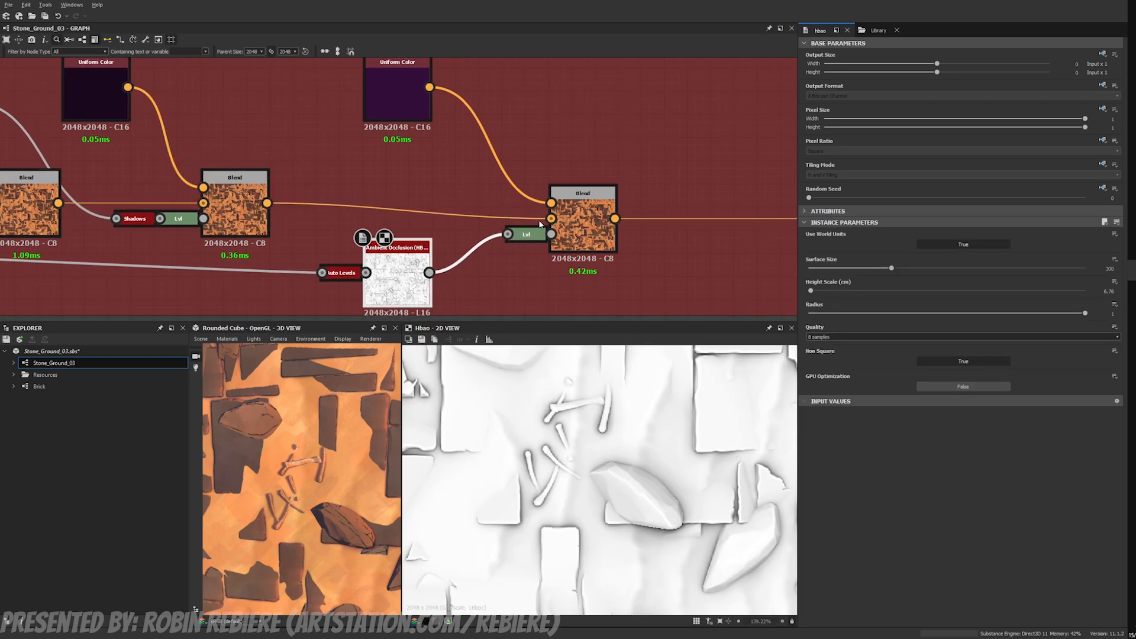
pyautogui.press('f')
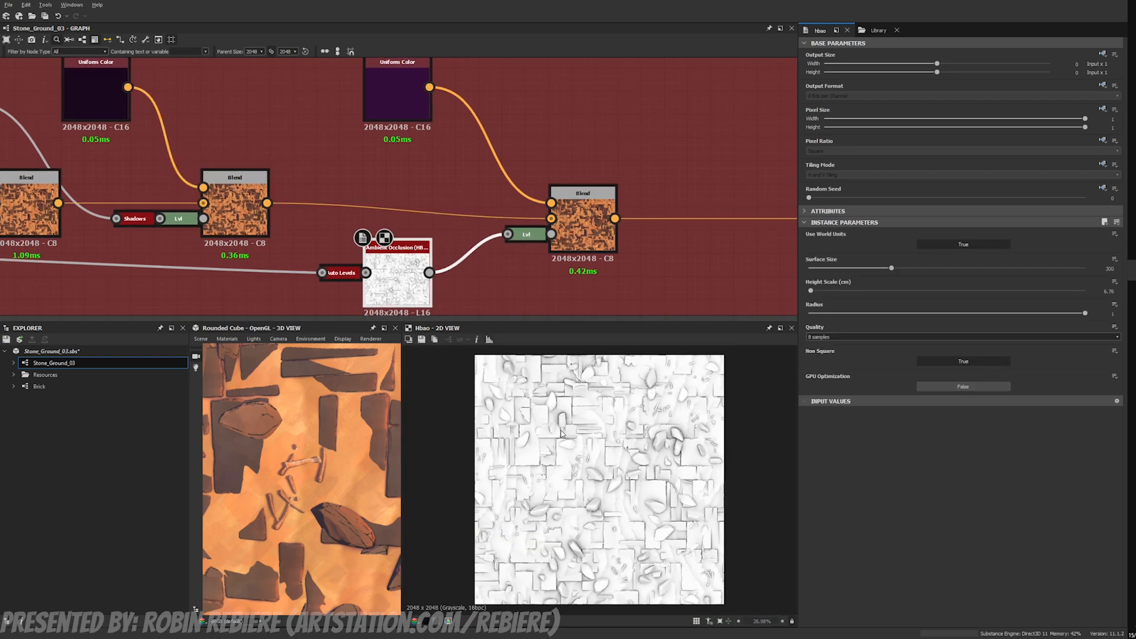
pyautogui.doubleClick(587, 229)
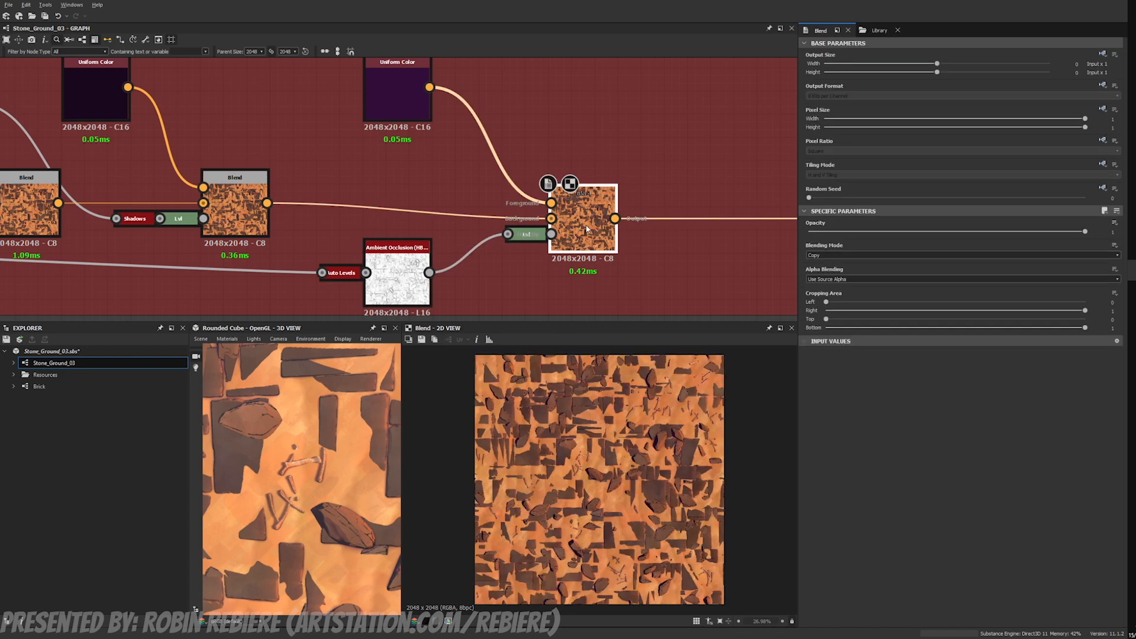
# Step: Compare the Ambient Occlusion Blend with the Shadows Blend before it by previewing them alternately up close around the rocks and tiles
pyautogui.scroll(5, 578, 461)
pyautogui.moveTo(467, 367); pyautogui.dragTo(651, 566, button='middle')
pyautogui.scroll(3, 613, 474)
pyautogui.moveTo(613, 473); pyautogui.dragTo(661, 462, button='middle')
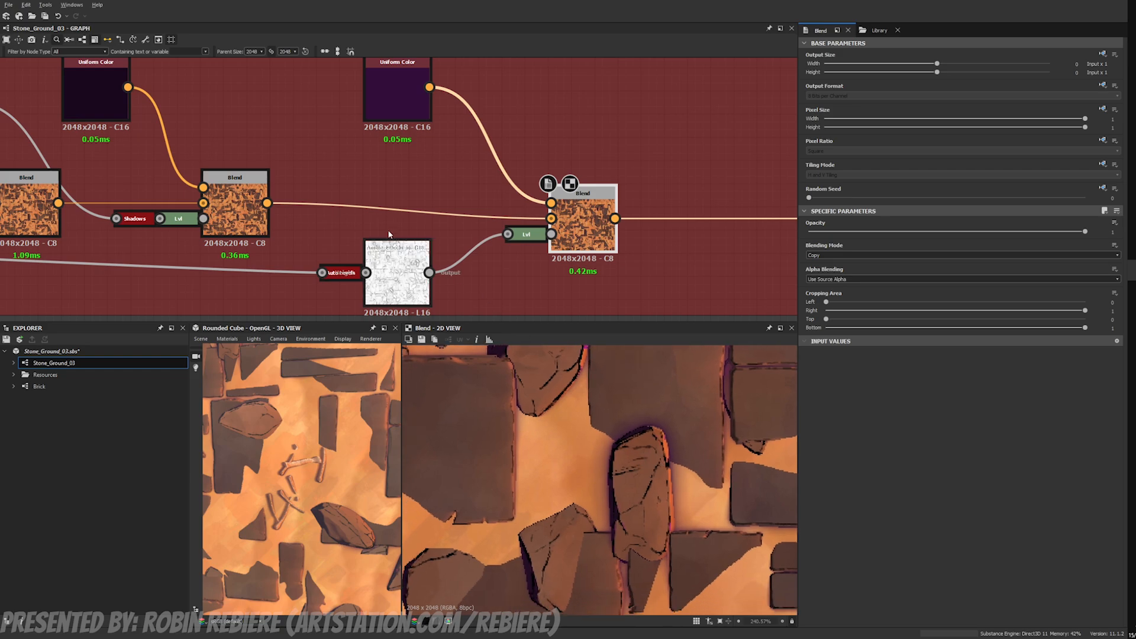
pyautogui.doubleClick(238, 208)
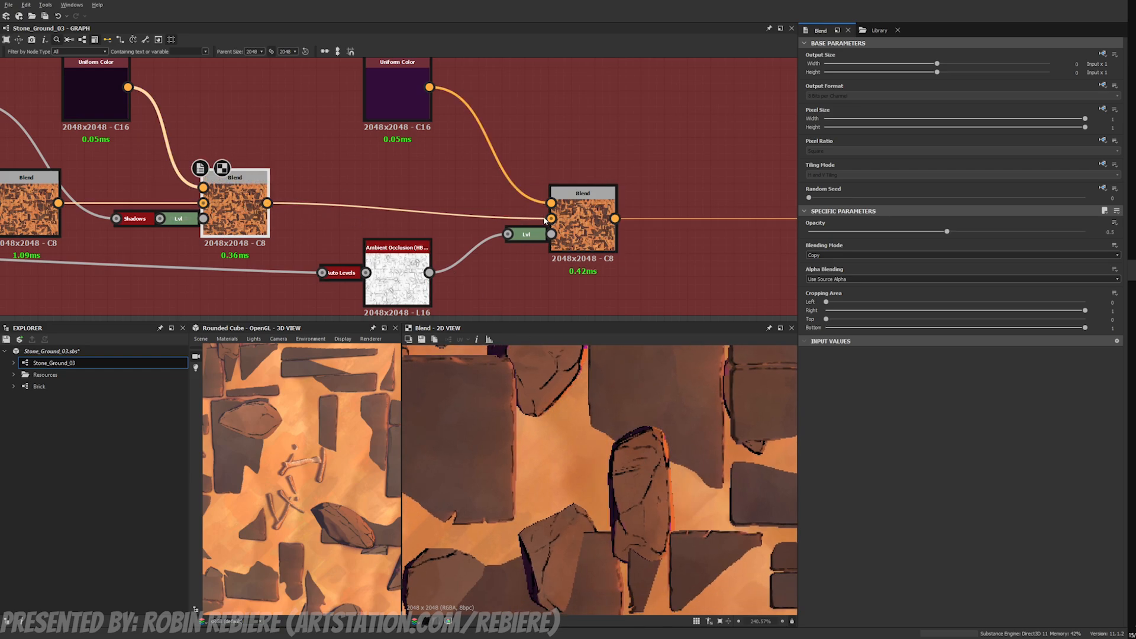
pyautogui.doubleClick(579, 224)
pyautogui.doubleClick(250, 190)
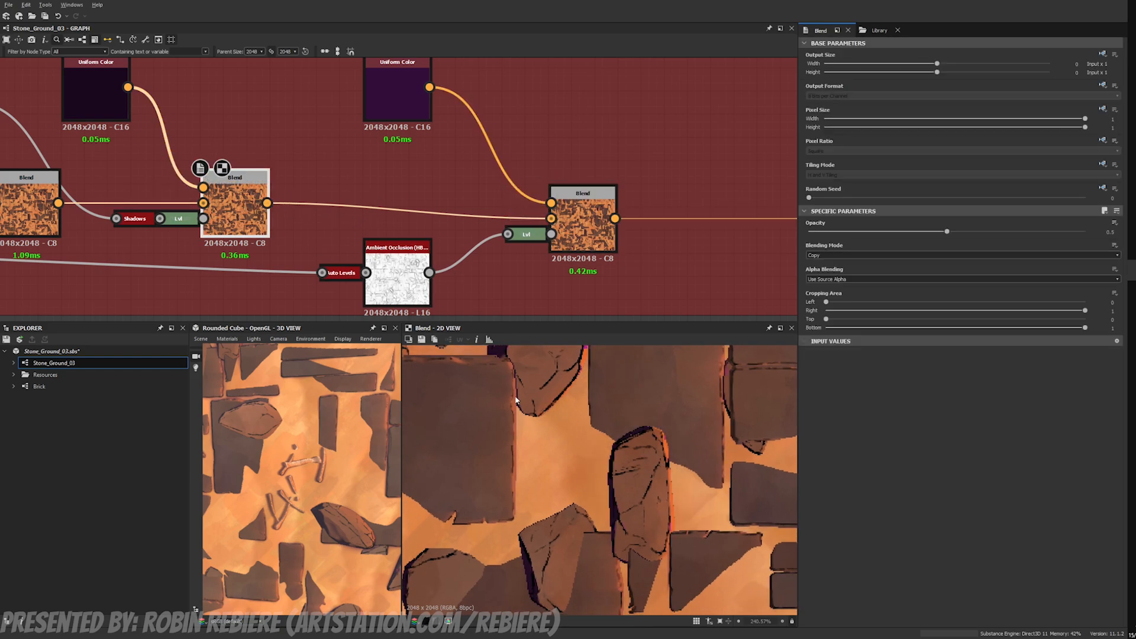
pyautogui.doubleClick(604, 261)
# Step: Preview the Base Color output at the end of Final Color Blend, showing the whole map
pyautogui.scroll(-5, 606, 259)
pyautogui.moveTo(751, 254); pyautogui.dragTo(563, 221, button='middle')
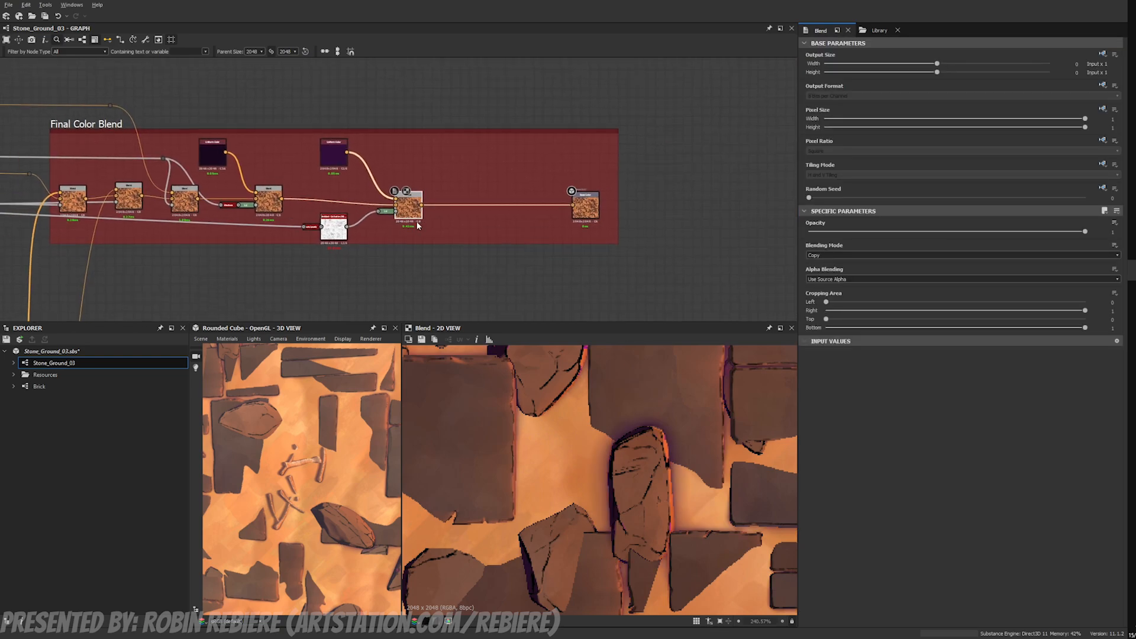
pyautogui.scroll(4, 563, 221)
pyautogui.doubleClick(611, 207)
pyautogui.scroll(-10, 622, 455)
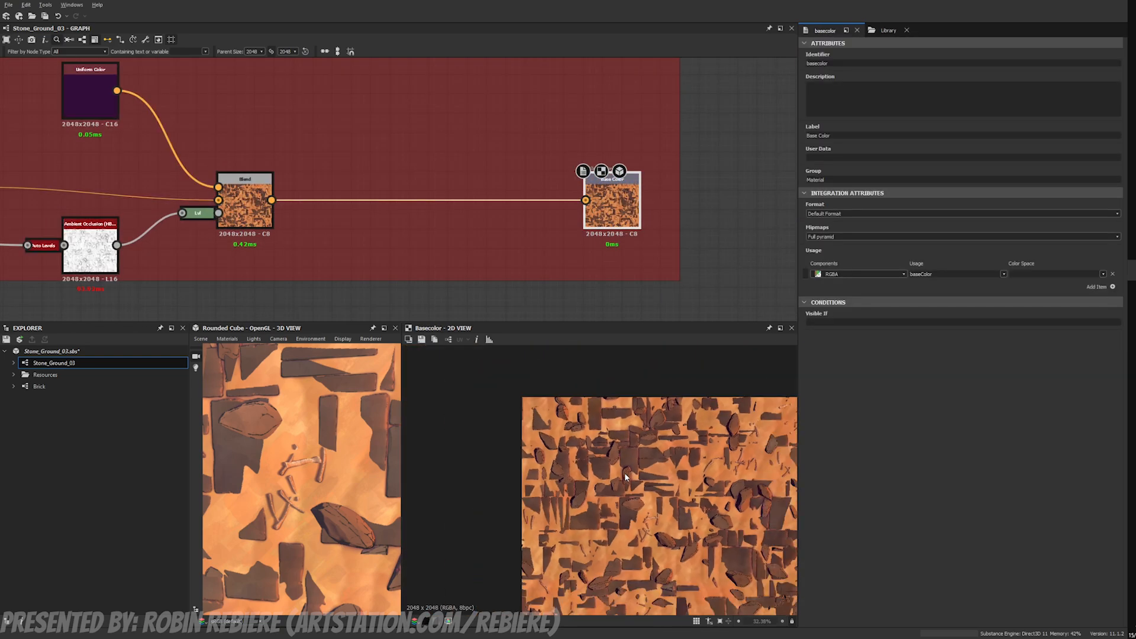
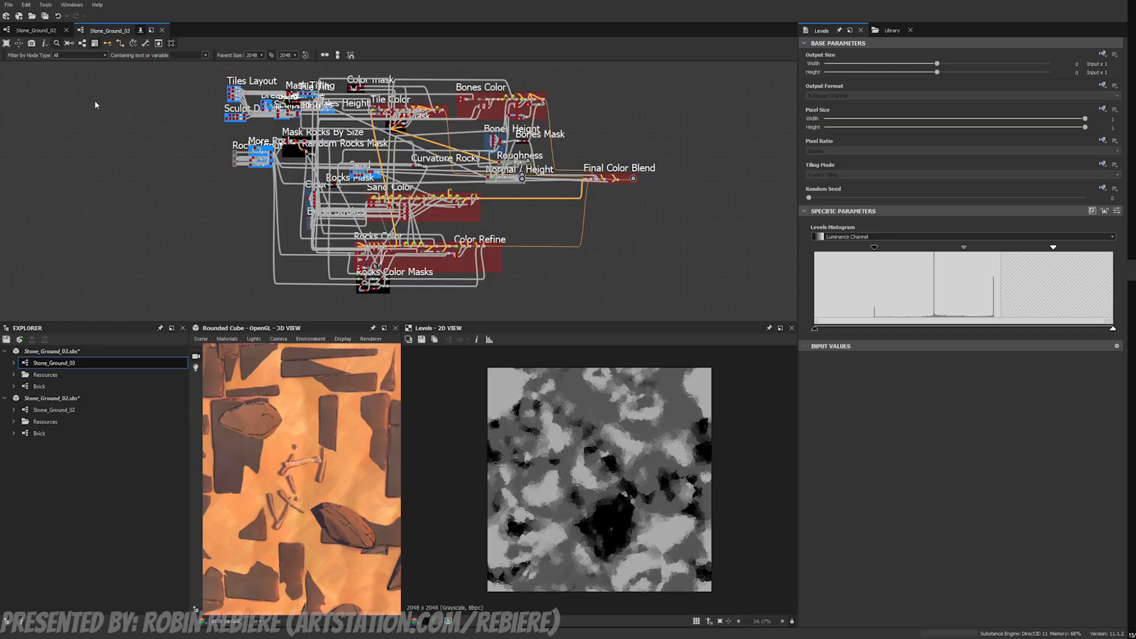
# Step: Show the Stone_Ground_02 graph's outputs on the 3D model and examine its grass, cracks and flowers up close
pyautogui.click(40, 31)
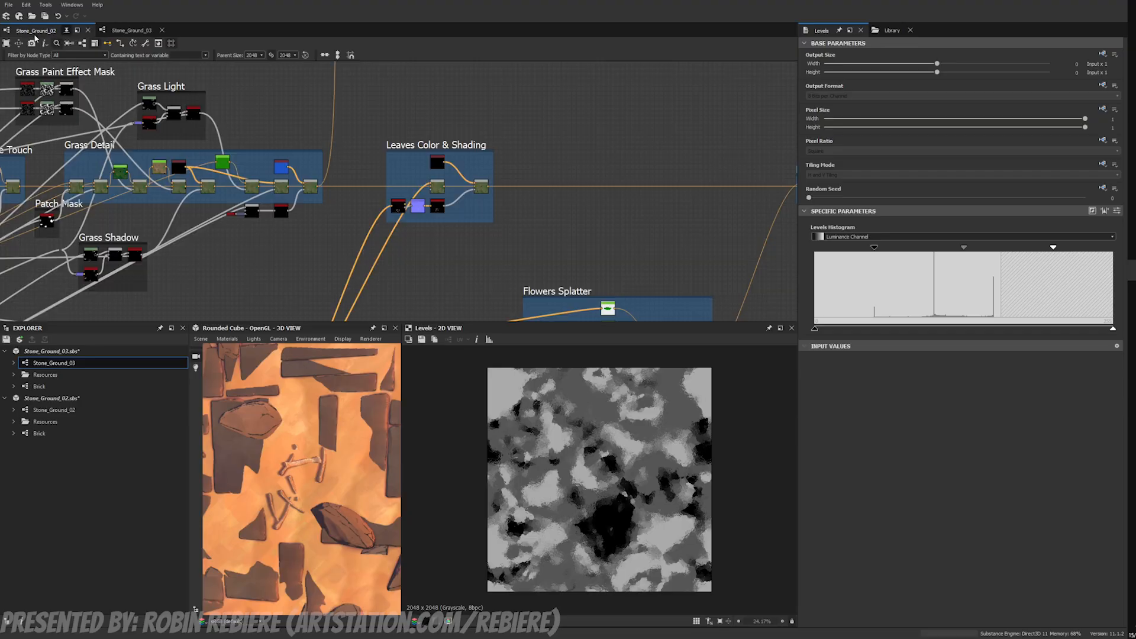
pyautogui.scroll(-4, 390, 217)
pyautogui.moveTo(359, 210); pyautogui.dragTo(388, 223, button='middle')
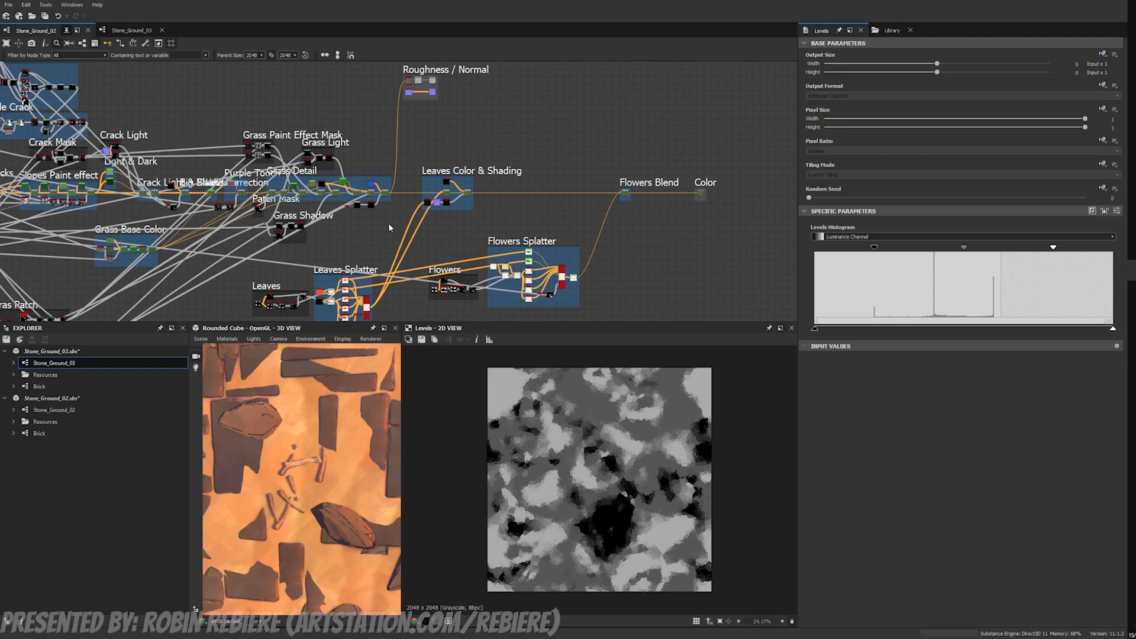
pyautogui.rightClick(388, 223)
pyautogui.click(417, 284)
pyautogui.scroll(-5, 325, 432)
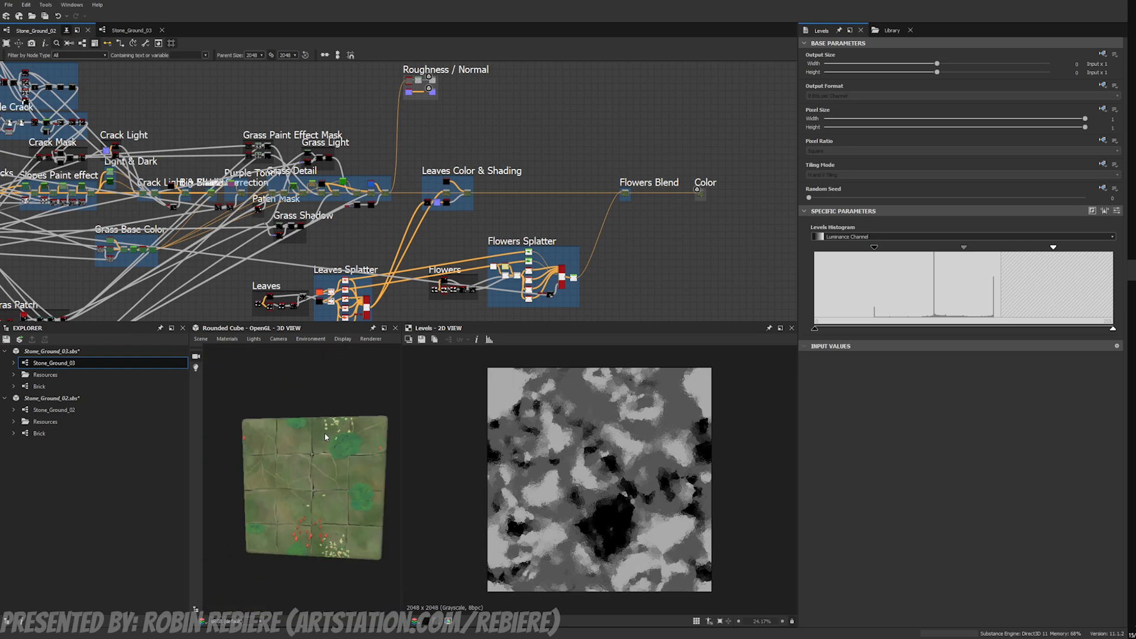
pyautogui.scroll(3, 324, 431)
pyautogui.moveTo(314, 533); pyautogui.dragTo(323, 484, button='middle')
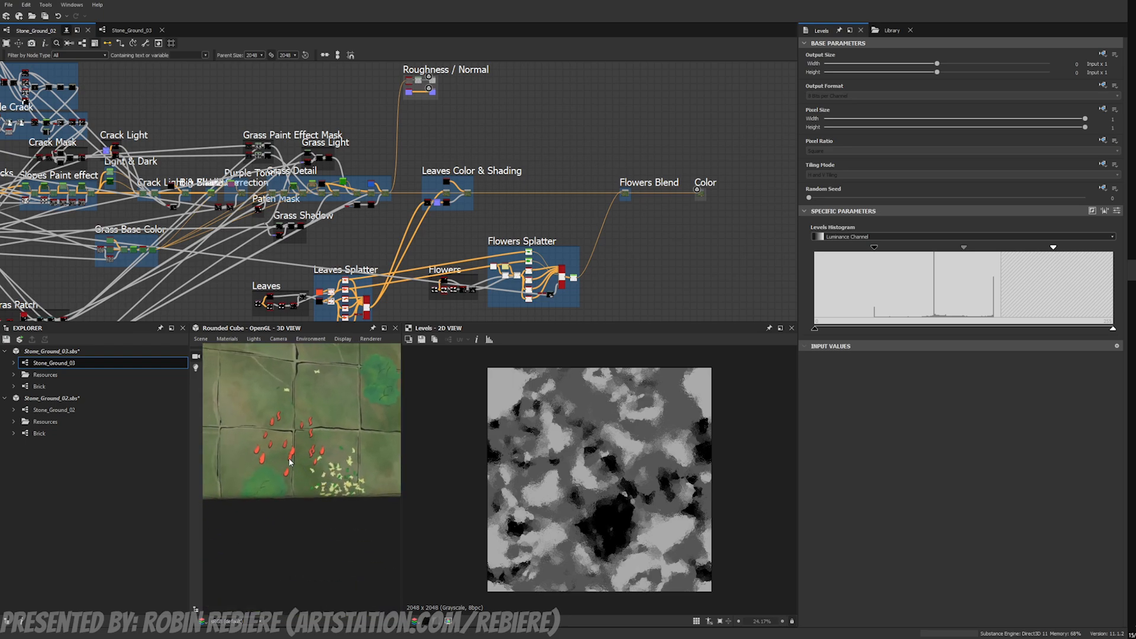
pyautogui.moveTo(360, 456); pyautogui.dragTo(330, 476)
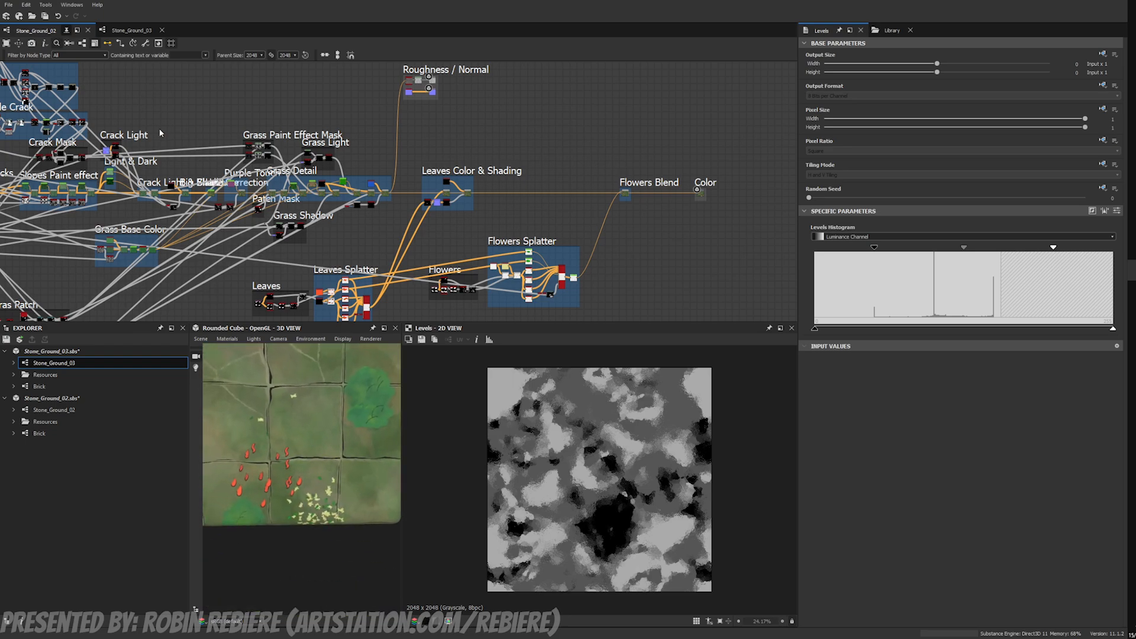
# Step: Return to the Stone_Ground_03 graph and show its outputs on the 3D model
pyautogui.click(127, 30)
pyautogui.rightClick(217, 208)
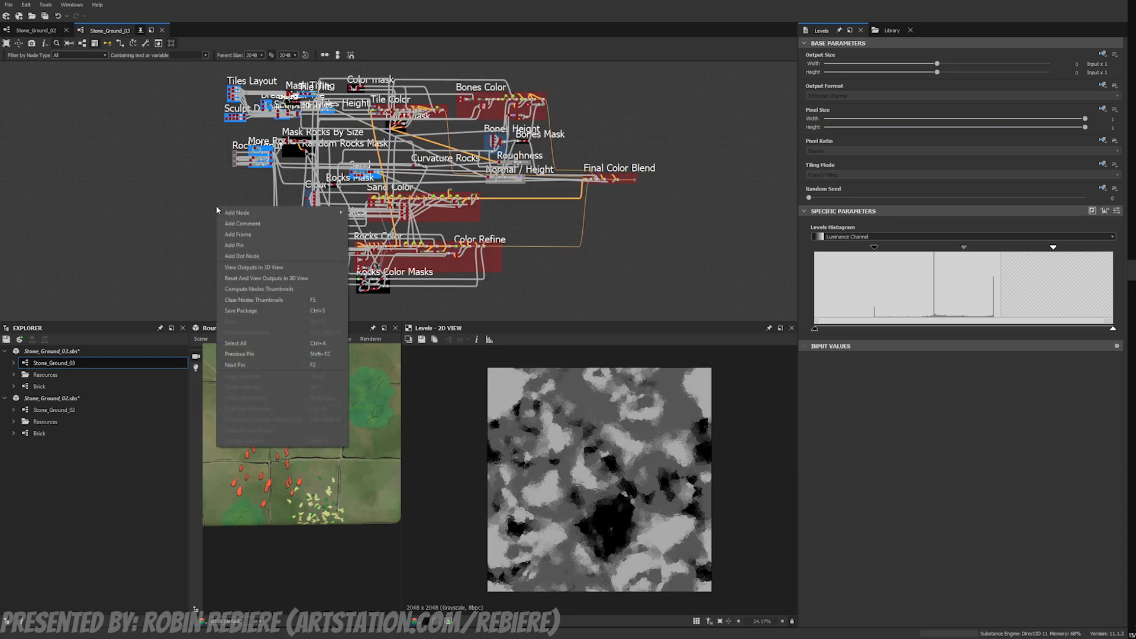
pyautogui.click(263, 267)
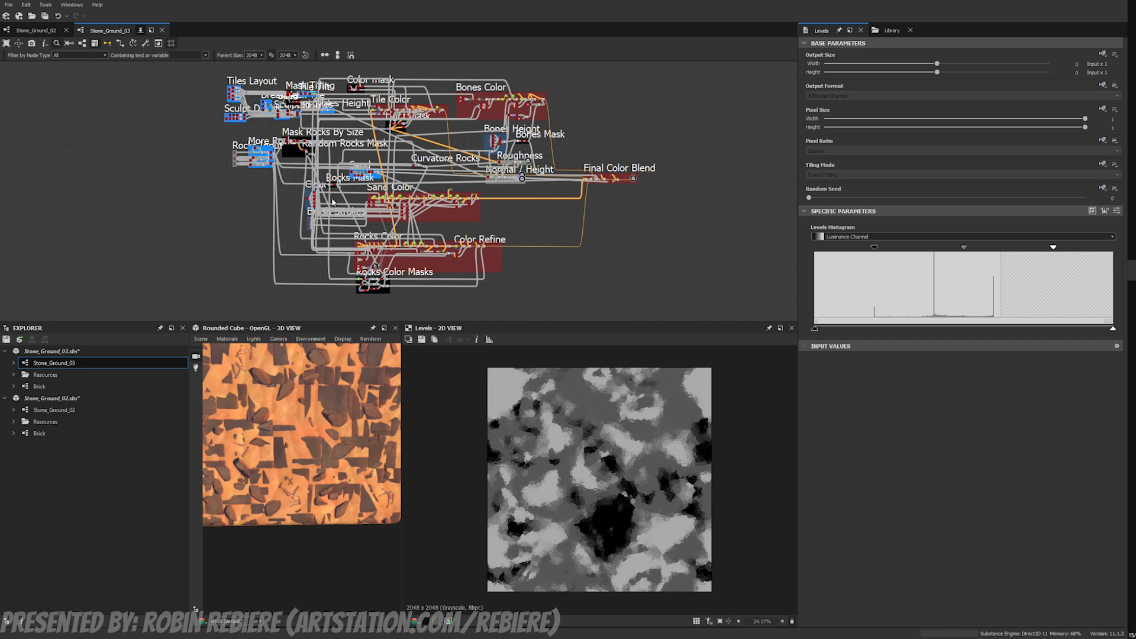
# Step: Add a Mosaic Grayscale node beside the last Levels node in the lower part of the Rocks Color frame
pyautogui.scroll(8, 372, 255)
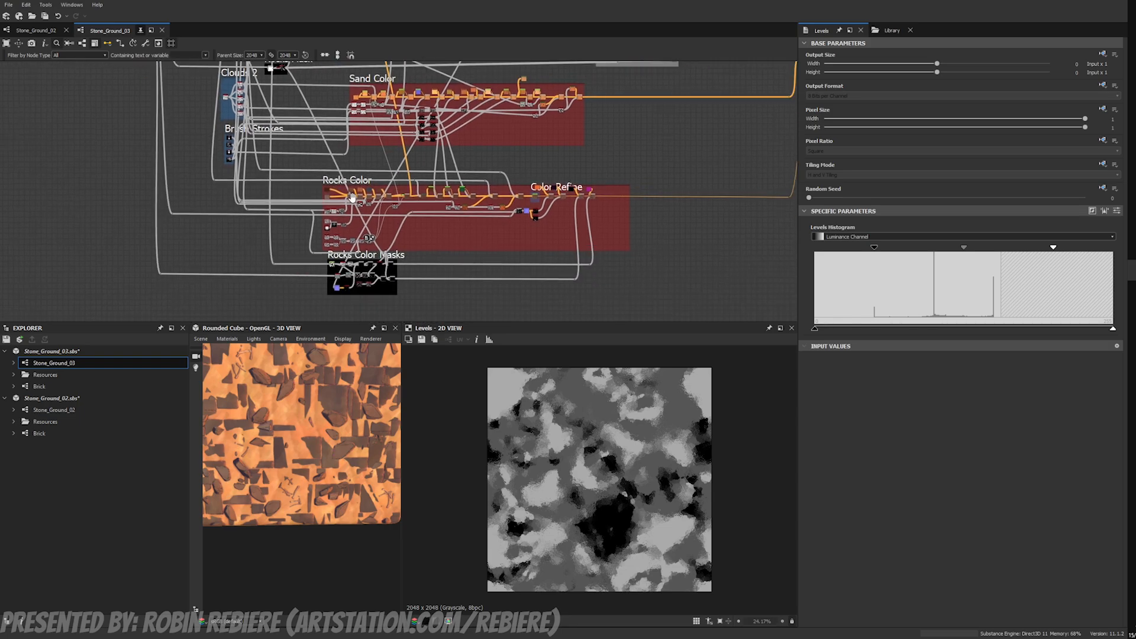
pyautogui.scroll(5, 339, 222)
pyautogui.press('space')
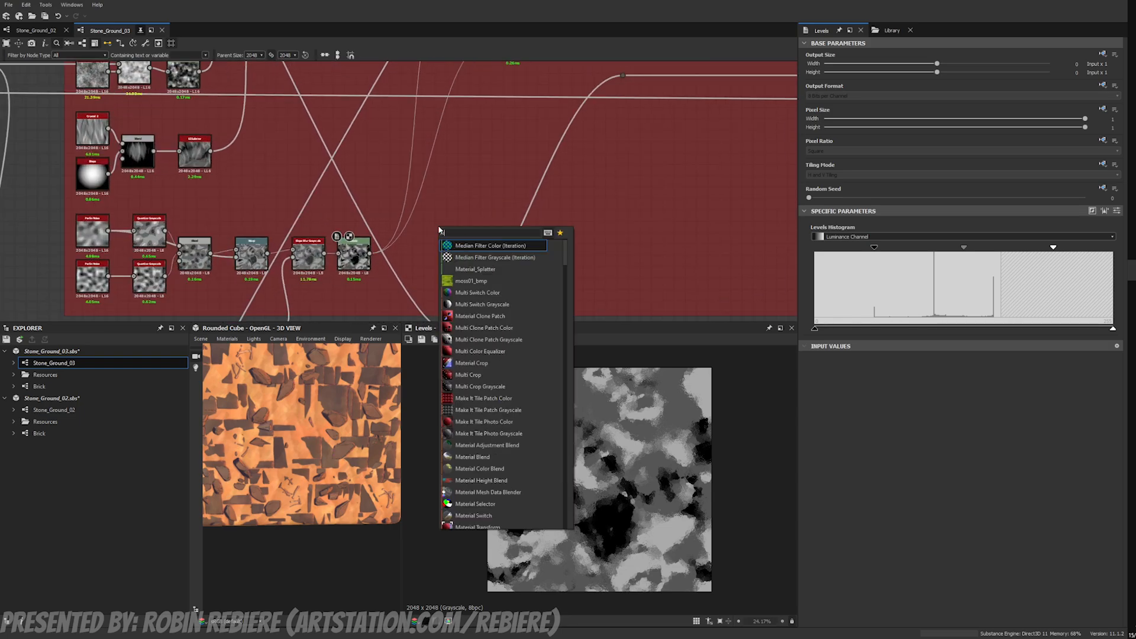
pyautogui.write('mosaic')
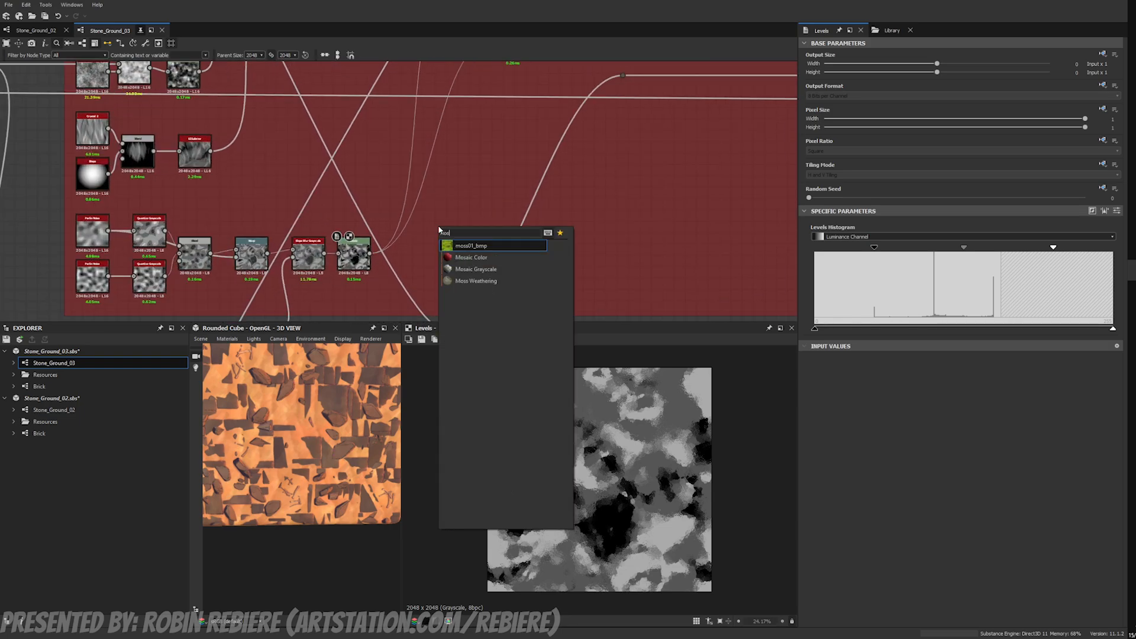
pyautogui.press('Down')
pyautogui.press('Return')
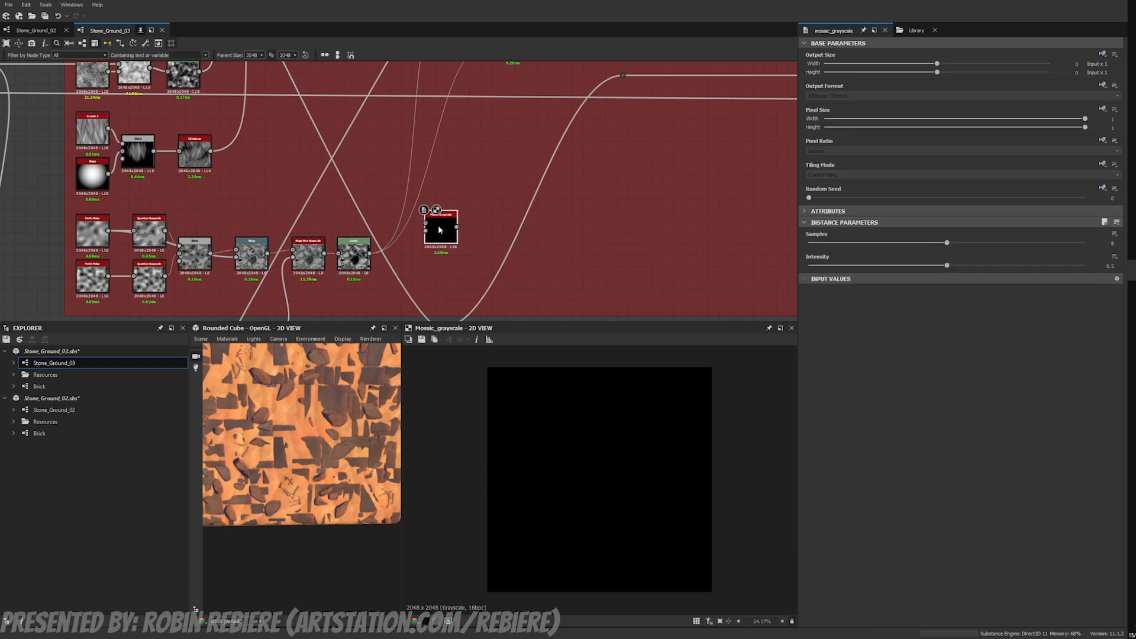
# Step: Connect the streaky brush pattern to the Mosaic Grayscale node and set its Samples to 16 and Intensity to 0.85
pyautogui.moveTo(211, 151); pyautogui.dragTo(425, 223)
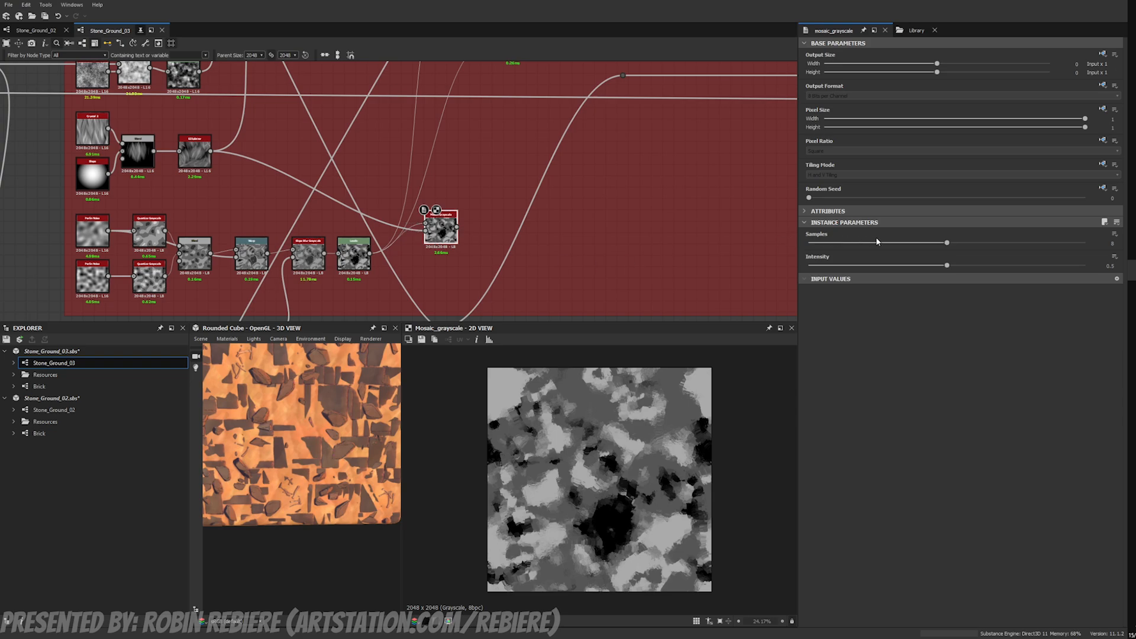
pyautogui.moveTo(949, 243); pyautogui.dragTo(1089, 245)
pyautogui.moveTo(947, 266); pyautogui.dragTo(1041, 282)
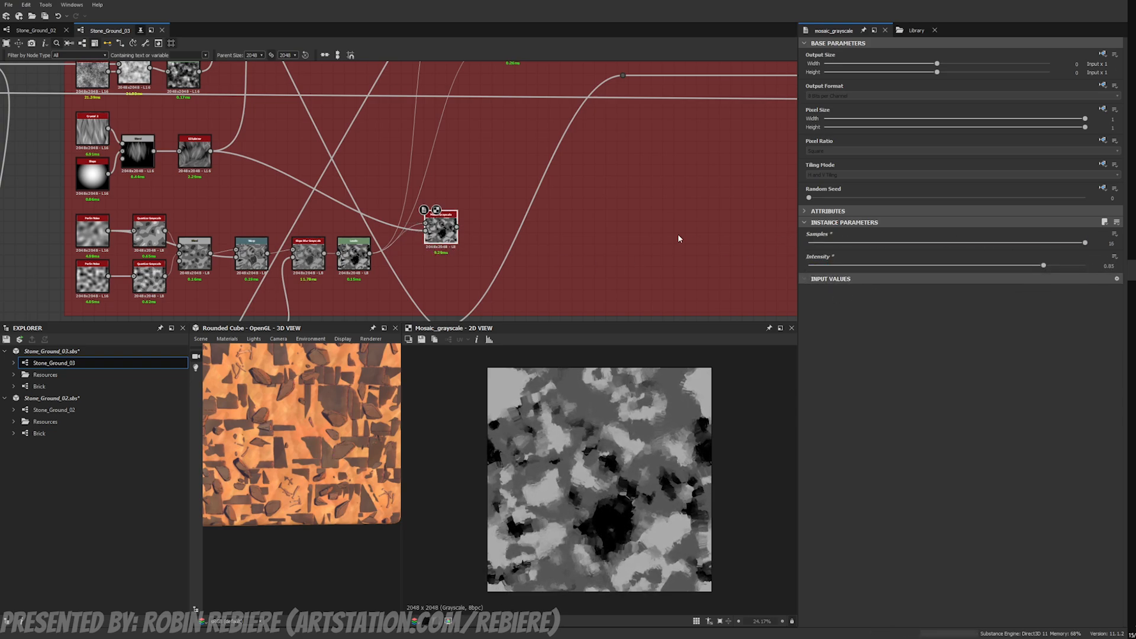
pyautogui.scroll(-2, 679, 233)
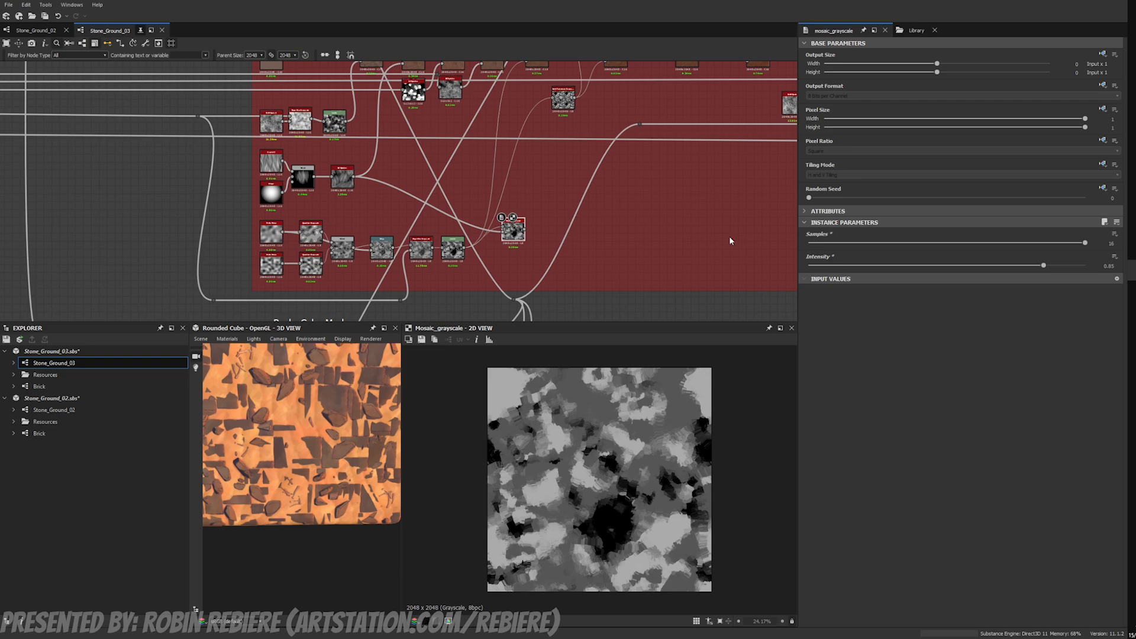
pyautogui.press('f')
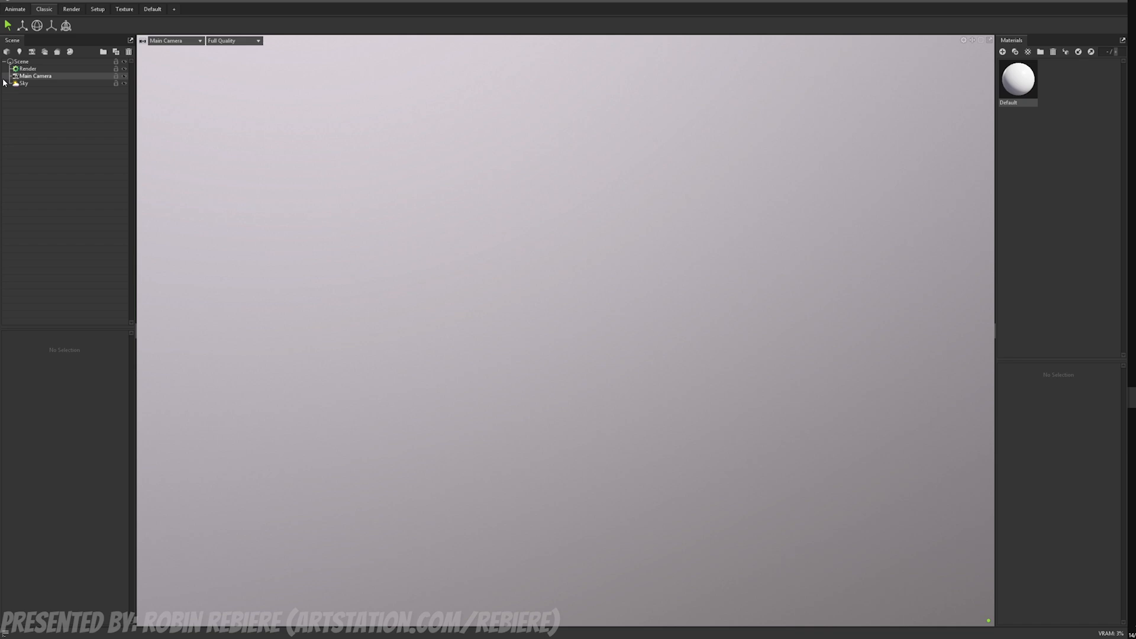
# Step: Switch to Marmoset Toolbag and add a plane primitive to the empty scene
pyautogui.click(36, 1)
pyautogui.moveTo(47, 54)
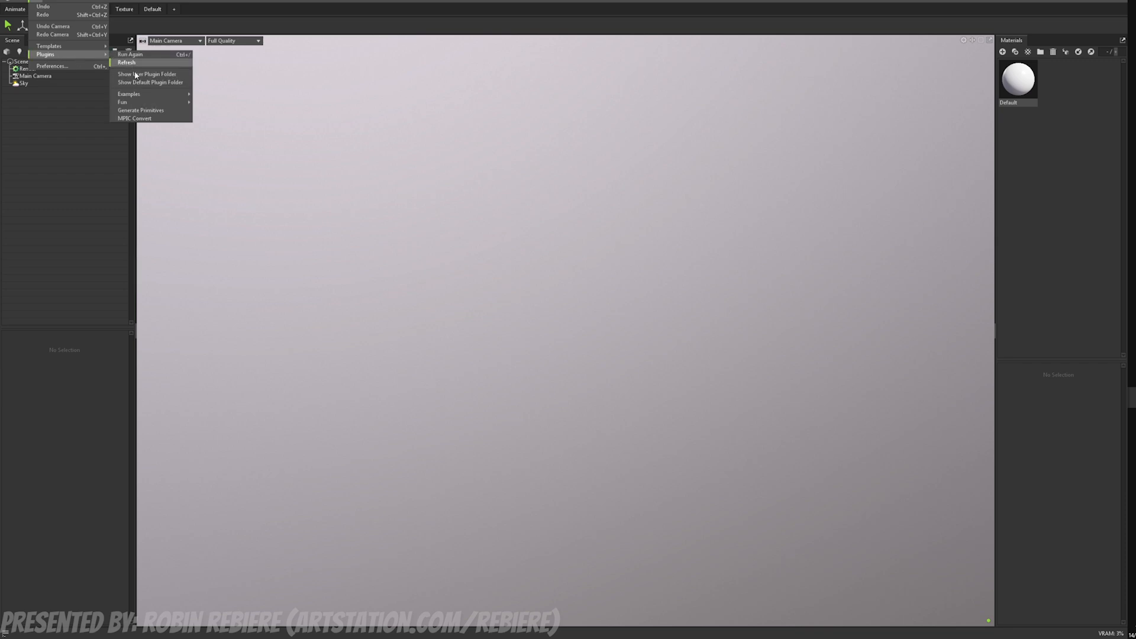
pyautogui.click(140, 110)
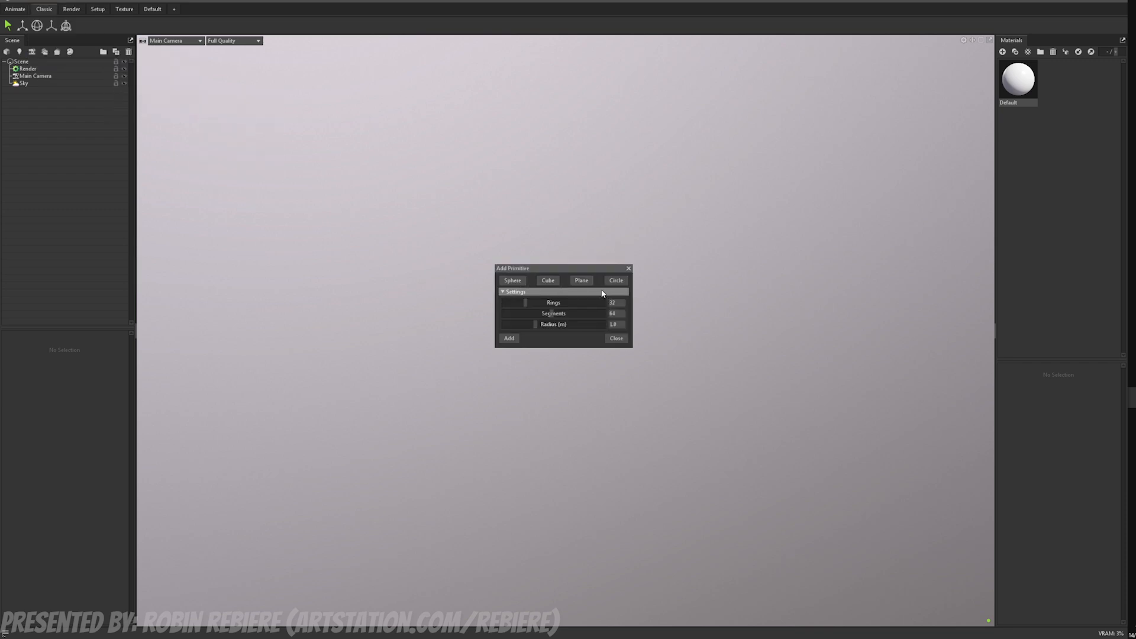
pyautogui.click(582, 281)
pyautogui.click(509, 327)
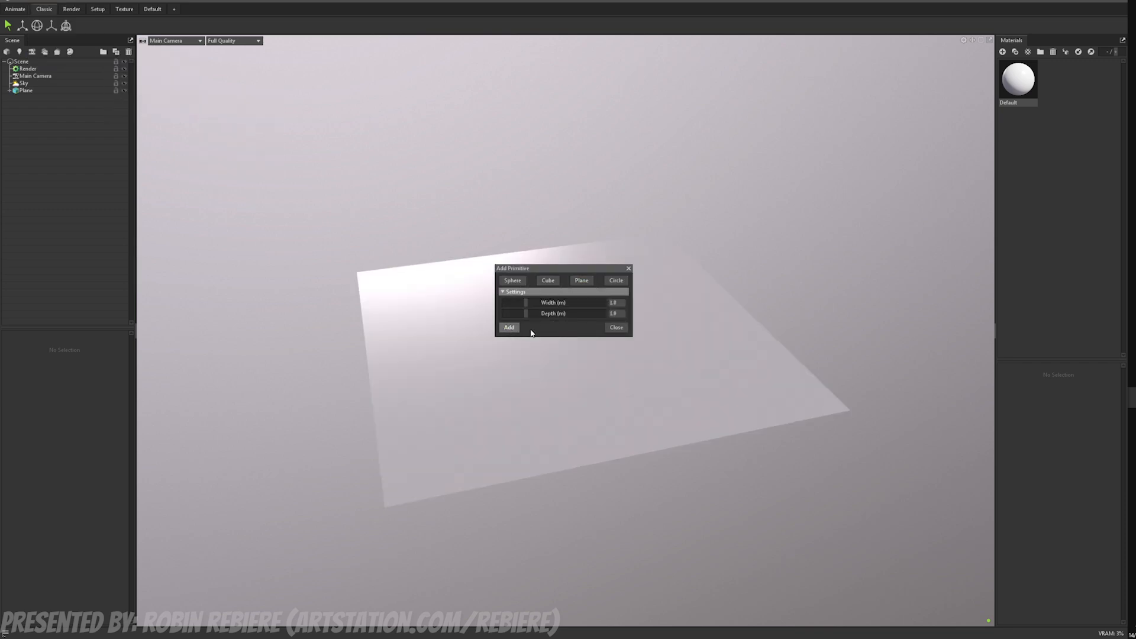
pyautogui.click(616, 327)
# Step: Add a new camera, set its lens mode to Orthographic, and angle it down onto the plane corner-first
pyautogui.click(31, 51)
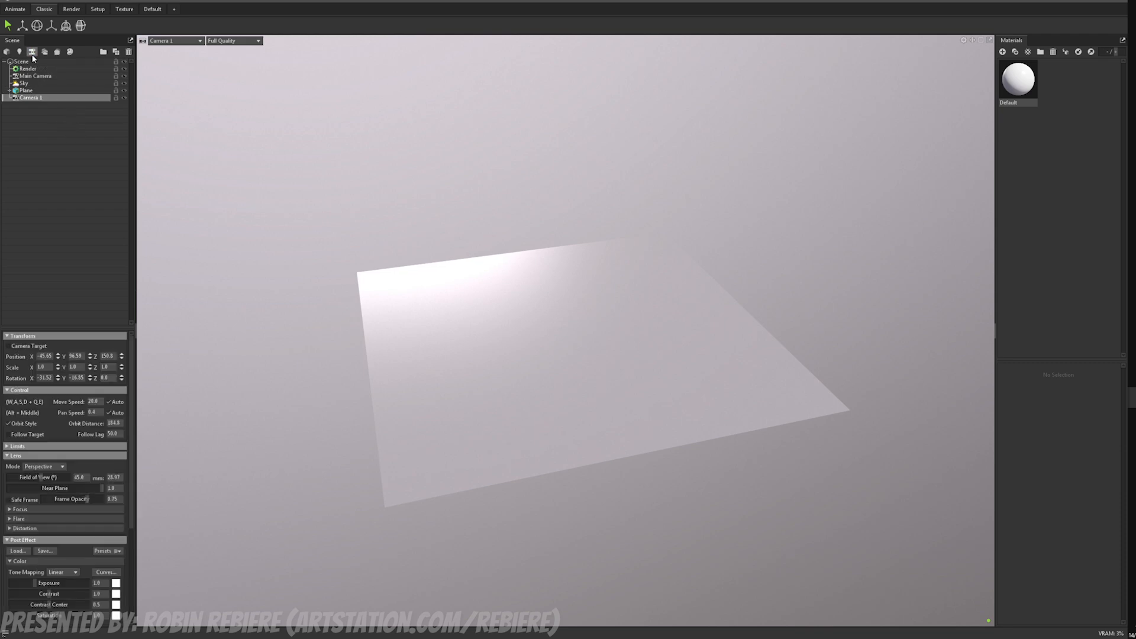
pyautogui.click(44, 466)
pyautogui.click(44, 475)
pyautogui.click(44, 466)
pyautogui.click(44, 483)
pyautogui.click(65, 200)
pyautogui.moveTo(544, 261); pyautogui.dragTo(598, 295)
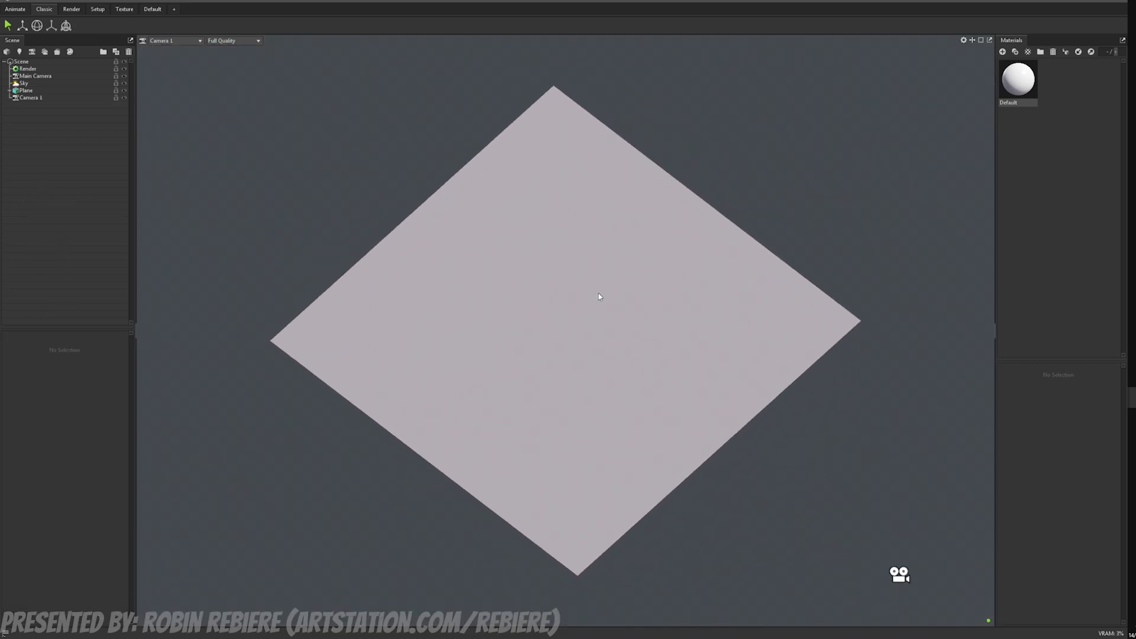
# Step: Set the render's output image resolution to 1000 x 1000
pyautogui.click(27, 69)
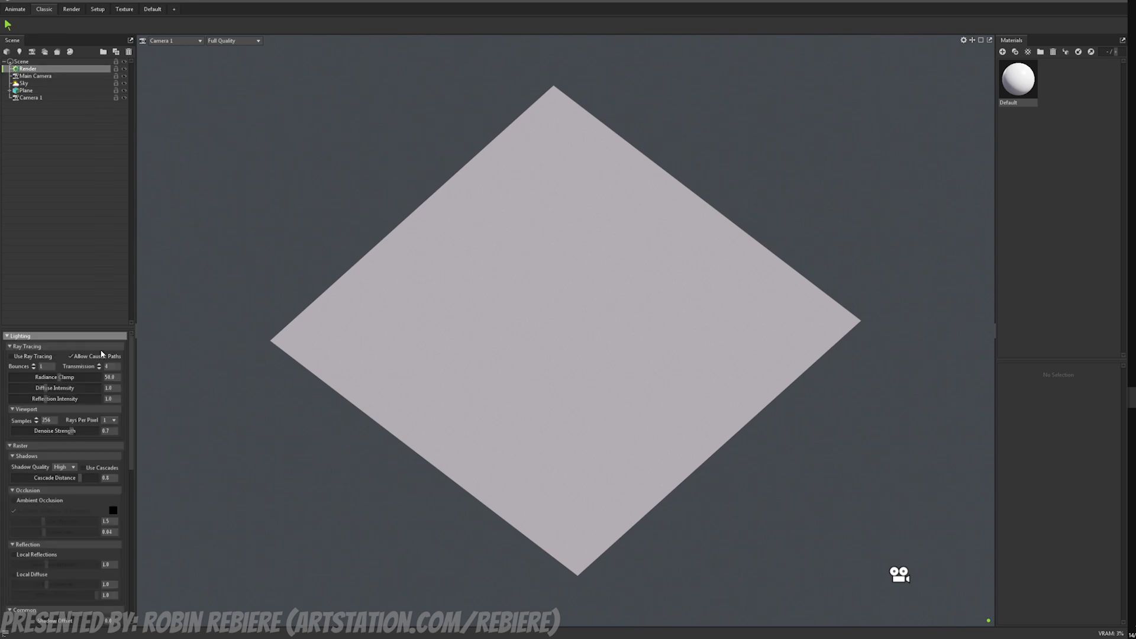
pyautogui.scroll(-3, 72, 450)
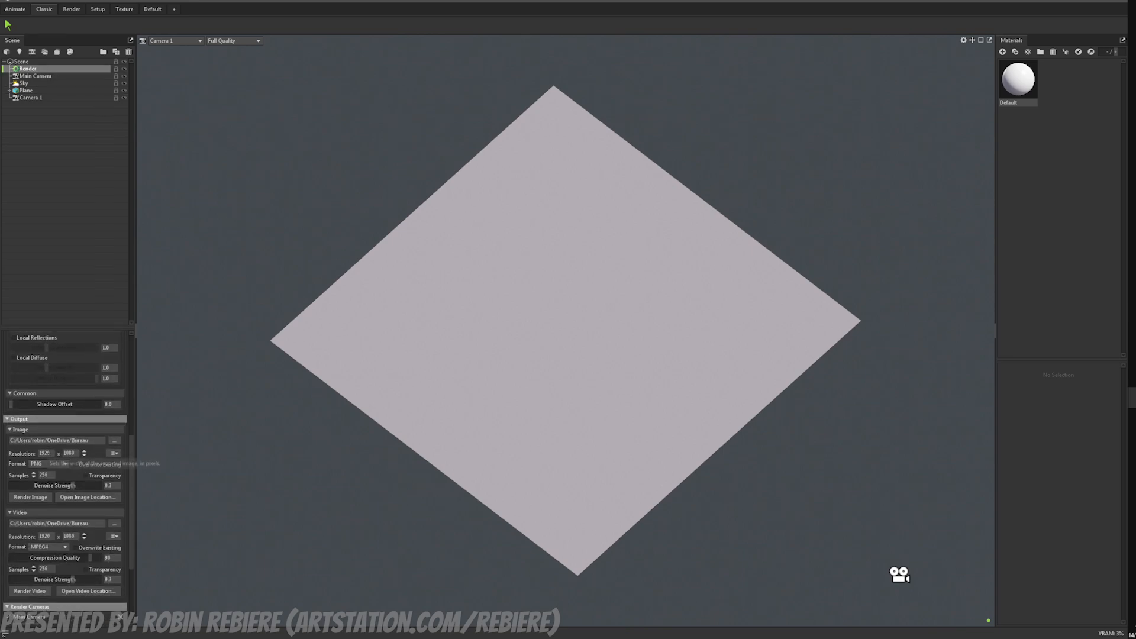
pyautogui.doubleClick(49, 454)
pyautogui.write('1000')
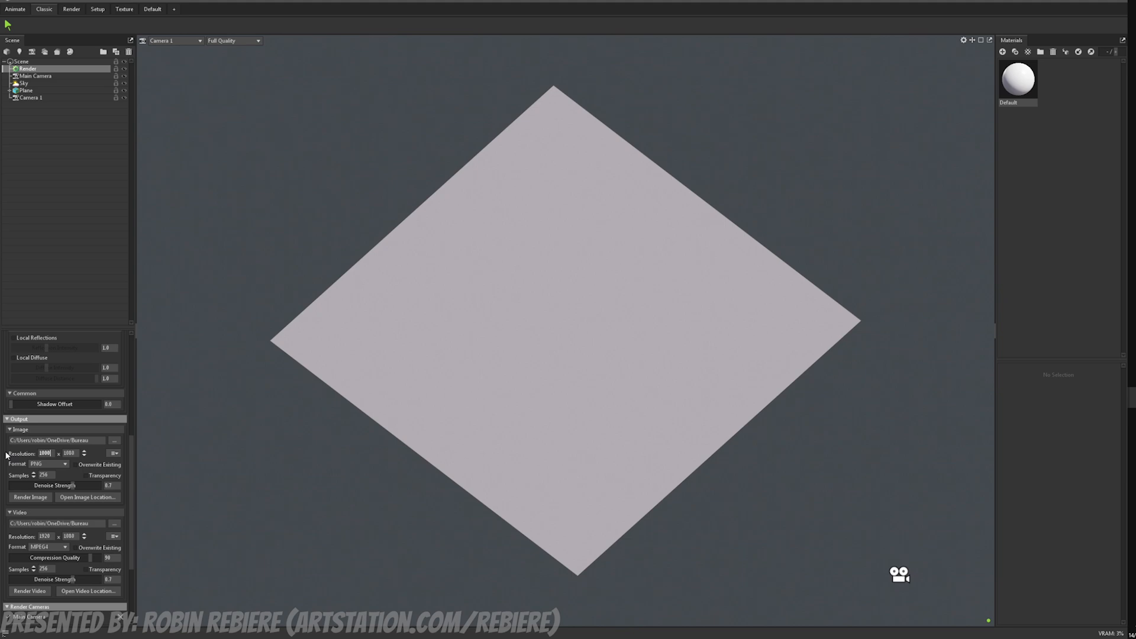
pyautogui.press('Tab')
pyautogui.write('00')
pyautogui.write('1000')
# Step: Enable the Safe Frame on Camera 1 and set its Frame Opacity to 1.0
pyautogui.click(33, 98)
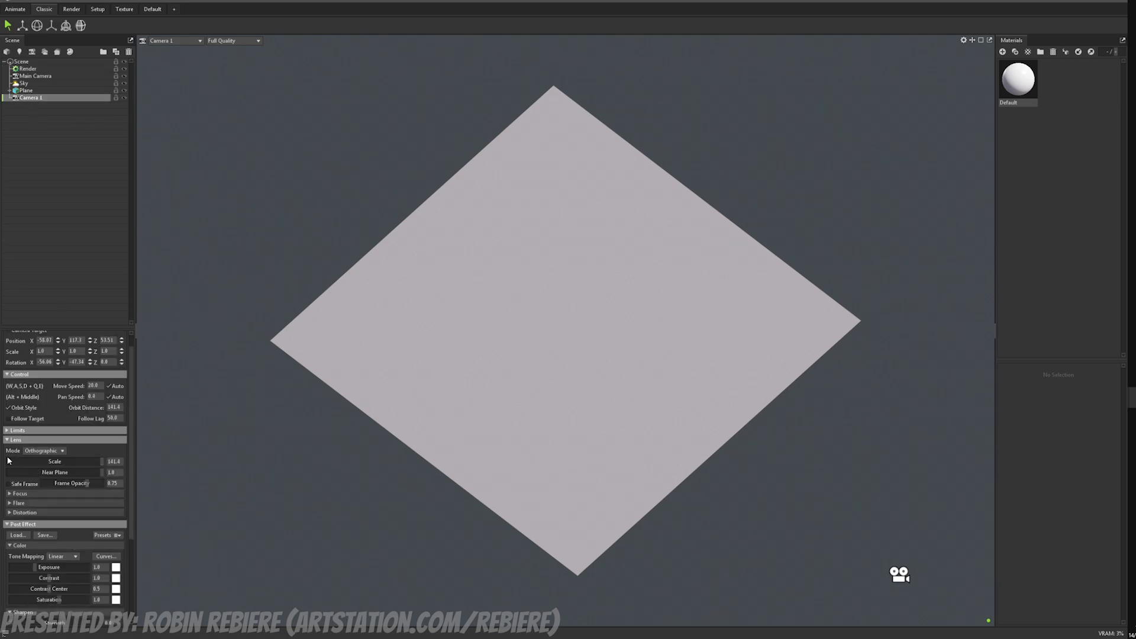
pyautogui.click(8, 484)
pyautogui.moveTo(87, 482); pyautogui.dragTo(182, 486)
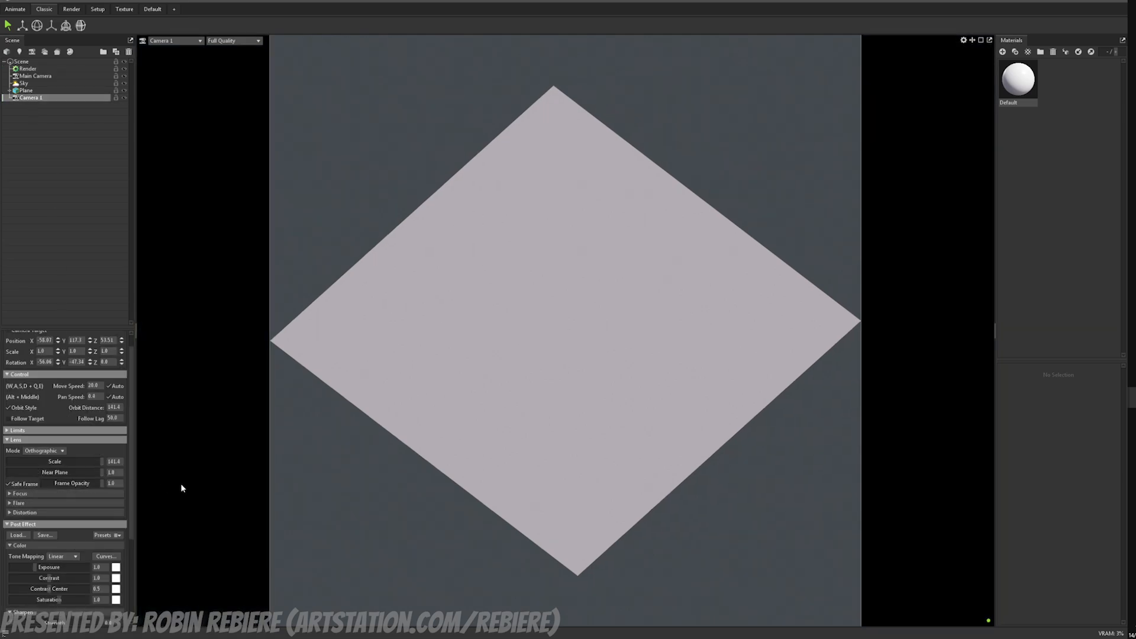
# Step: Orbit, pan and zoom Camera 1 until the plane completely fills the square safe frame, at an orthographic scale of about 55
pyautogui.keyDown('alt'); pyautogui.moveTo(500, 417); pyautogui.dragTo(817, 223); pyautogui.keyUp('alt')
pyautogui.scroll(3, 524, 399)
pyautogui.moveTo(524, 399)
pyautogui.keyDown('alt'); pyautogui.mouseDown()
pyautogui.moveTo(497, 408)
pyautogui.moveTo(515, 388)
pyautogui.mouseUp(); pyautogui.keyUp('alt')
pyautogui.scroll(2, 505, 407)
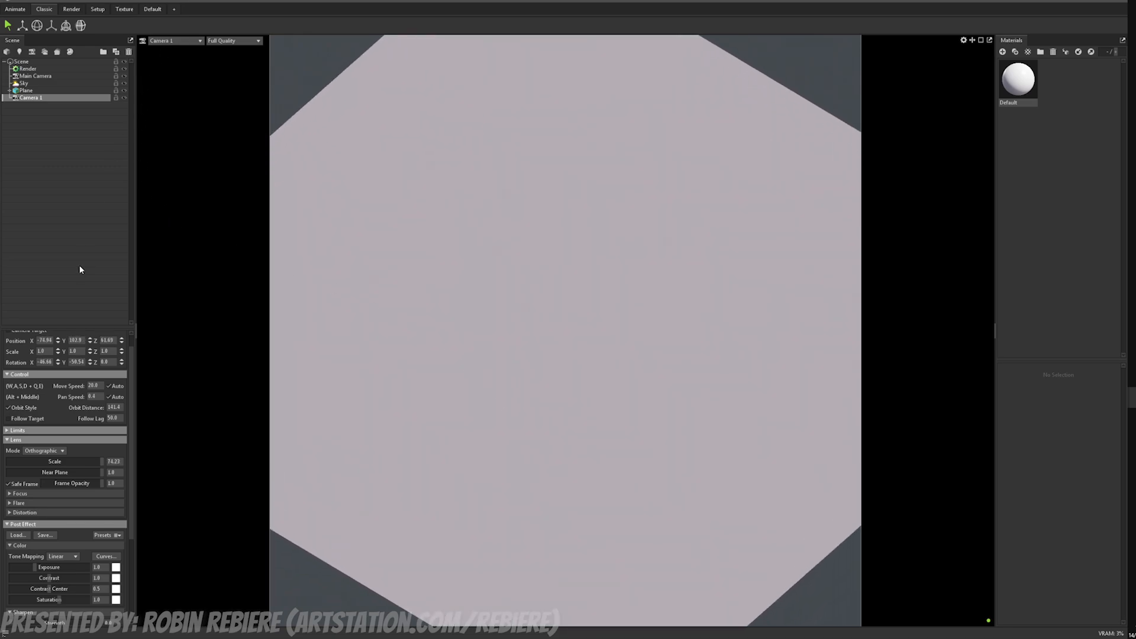
pyautogui.scroll(1, 516, 318)
pyautogui.keyDown('alt'); pyautogui.moveTo(516, 318); pyautogui.dragTo(513, 344); pyautogui.keyUp('alt')
pyautogui.scroll(1, 526, 353)
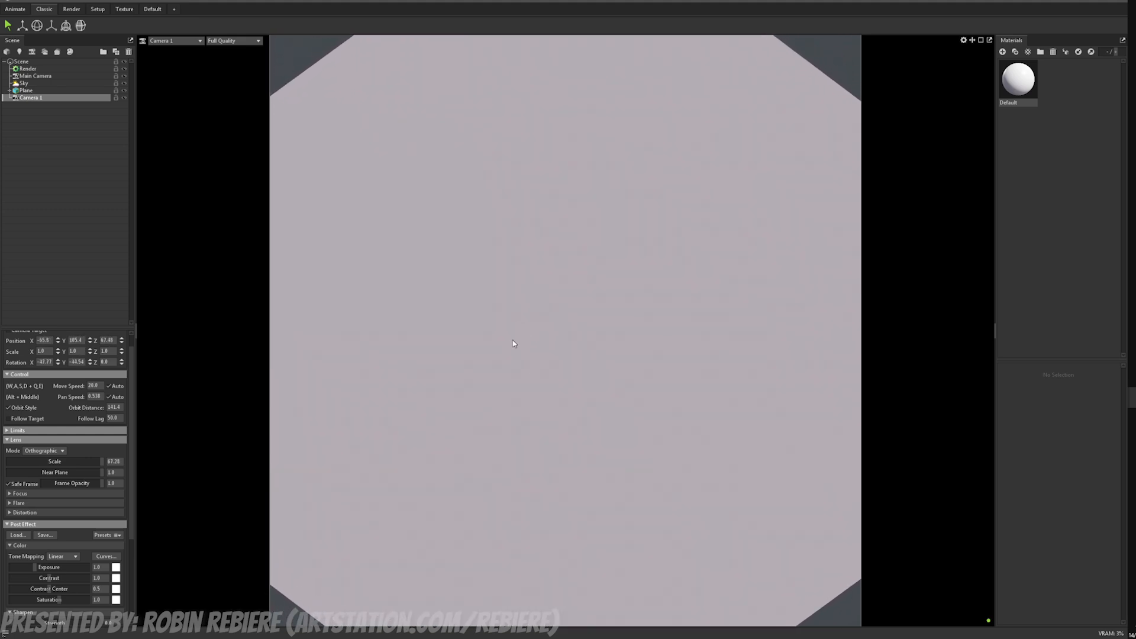
pyautogui.keyDown('alt'); pyautogui.moveTo(514, 344); pyautogui.dragTo(507, 332, button='middle'); pyautogui.keyUp('alt')
pyautogui.scroll(2, 507, 332)
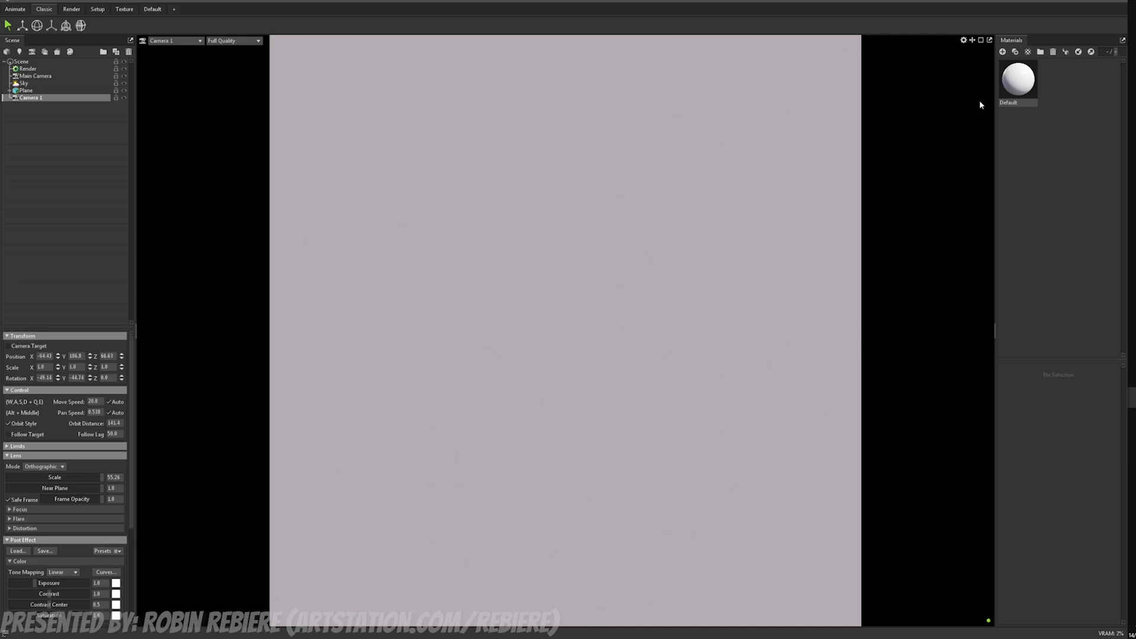
# Step: Create a new material and load the Stone_Ground_03 base colour texture as its albedo map
pyautogui.click(1002, 51)
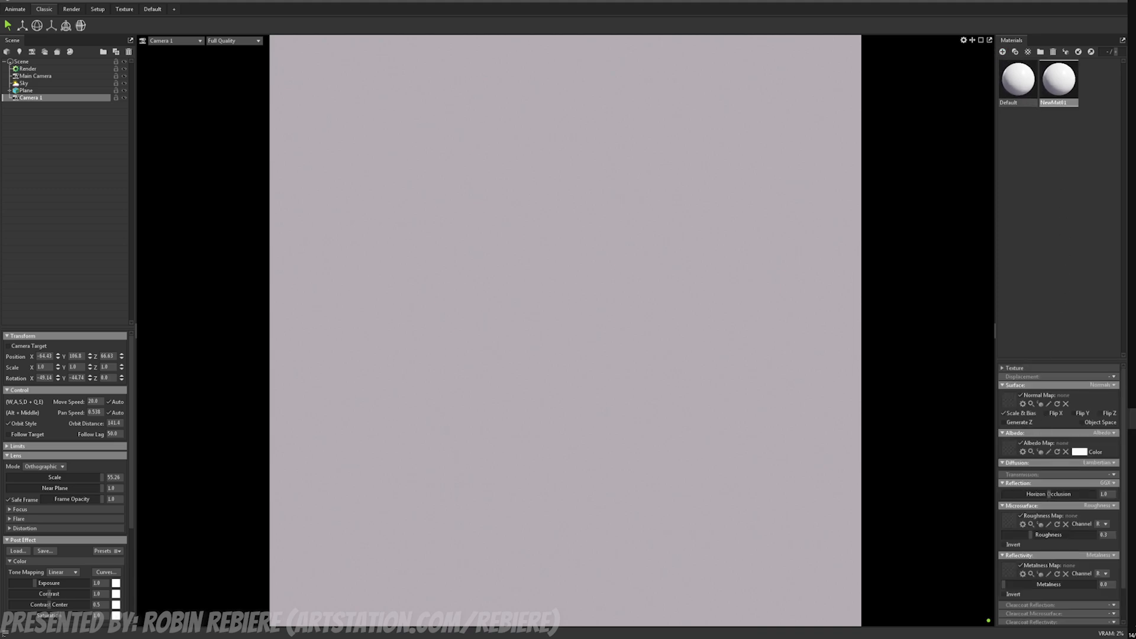
pyautogui.moveTo(1004, 465); pyautogui.dragTo(1009, 454)
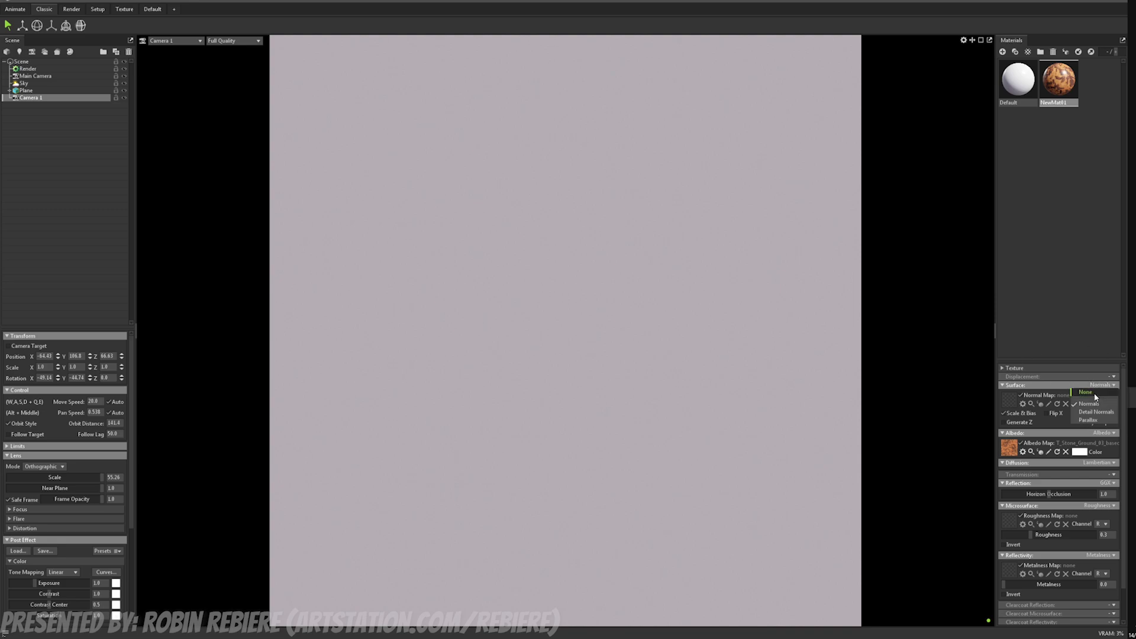
# Step: Set the new material's Surface, Reflection, Microsurface and Reflectivity to None, and apply it to the plane
pyautogui.click(1061, 385)
pyautogui.click(1095, 444)
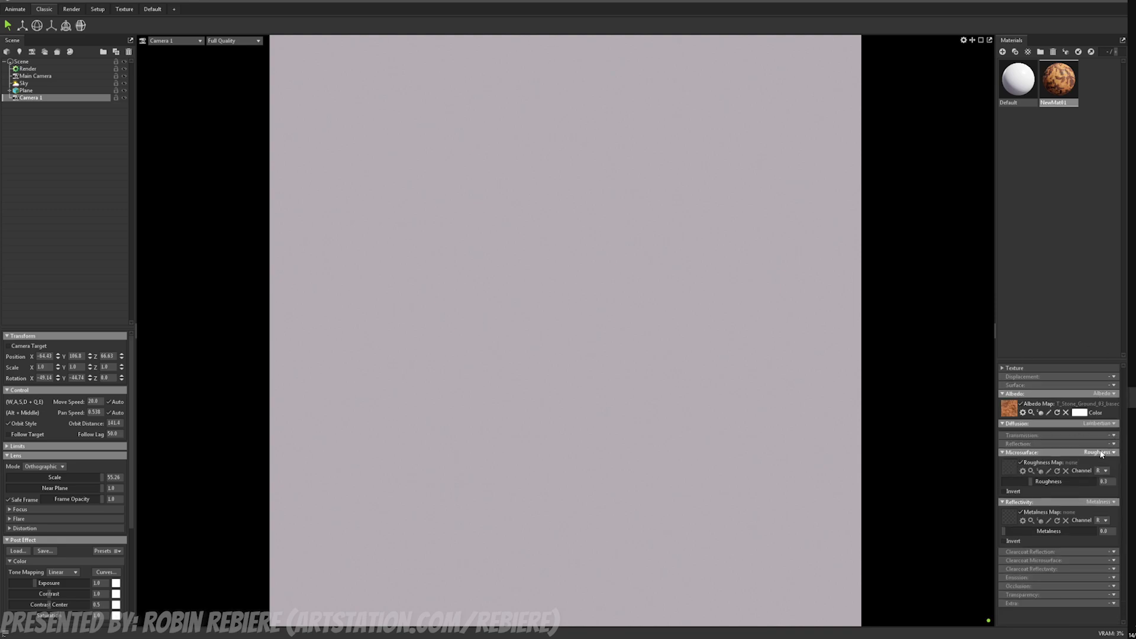
pyautogui.click(1098, 452)
pyautogui.click(1082, 460)
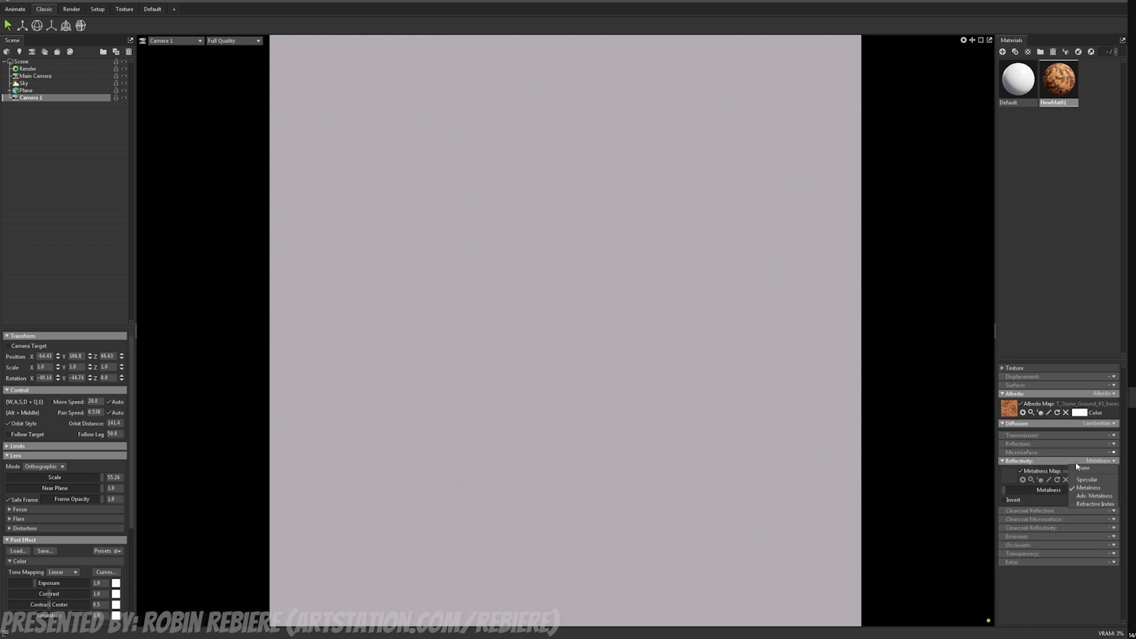
pyautogui.click(1098, 460)
pyautogui.click(1092, 468)
pyautogui.moveTo(1059, 80); pyautogui.dragTo(339, 425)
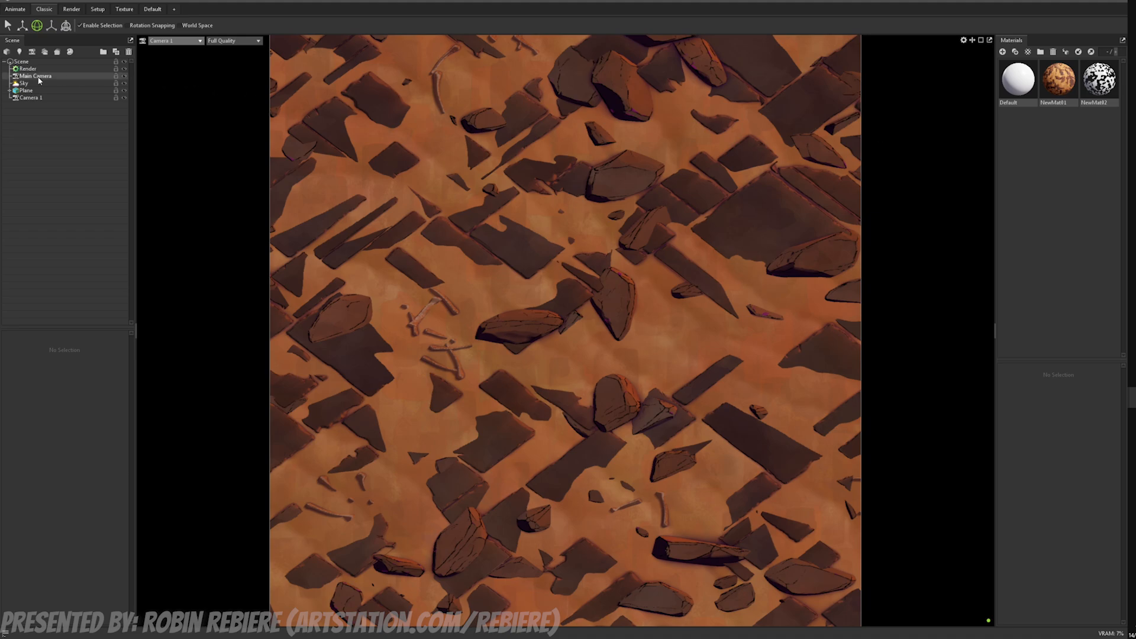
# Step: Add a new light to the scene and set its type to Directional
pyautogui.click(20, 52)
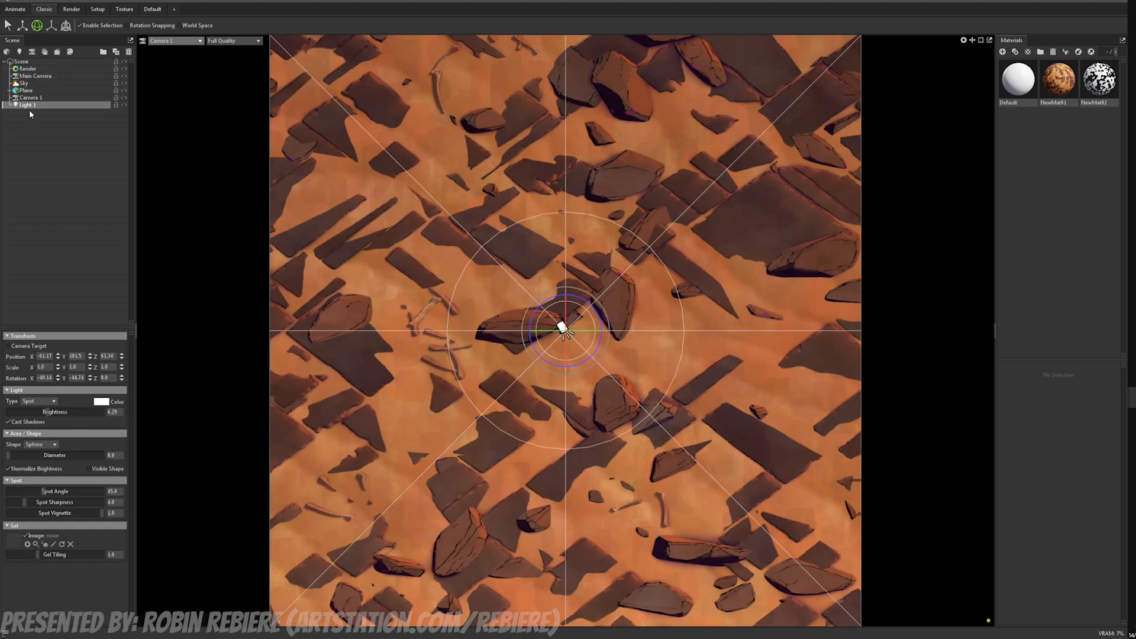
pyautogui.click(38, 402)
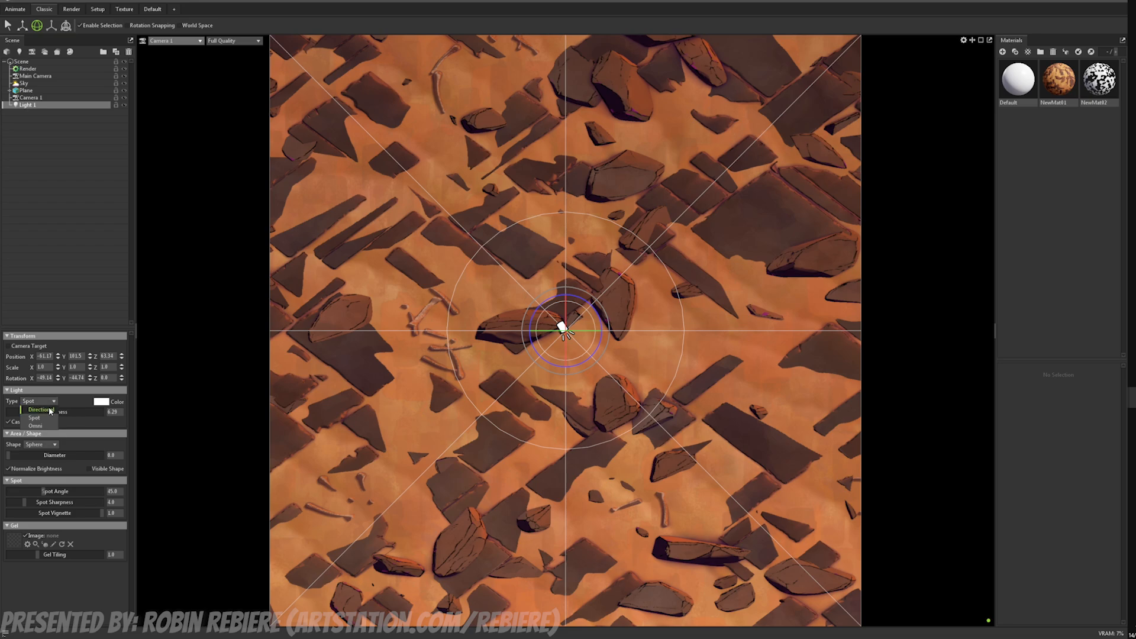
pyautogui.click(37, 410)
# Step: In the Main Camera view, lower the directional light over the plane to a height of about 76 and tilt it to shine downward
pyautogui.click(176, 40)
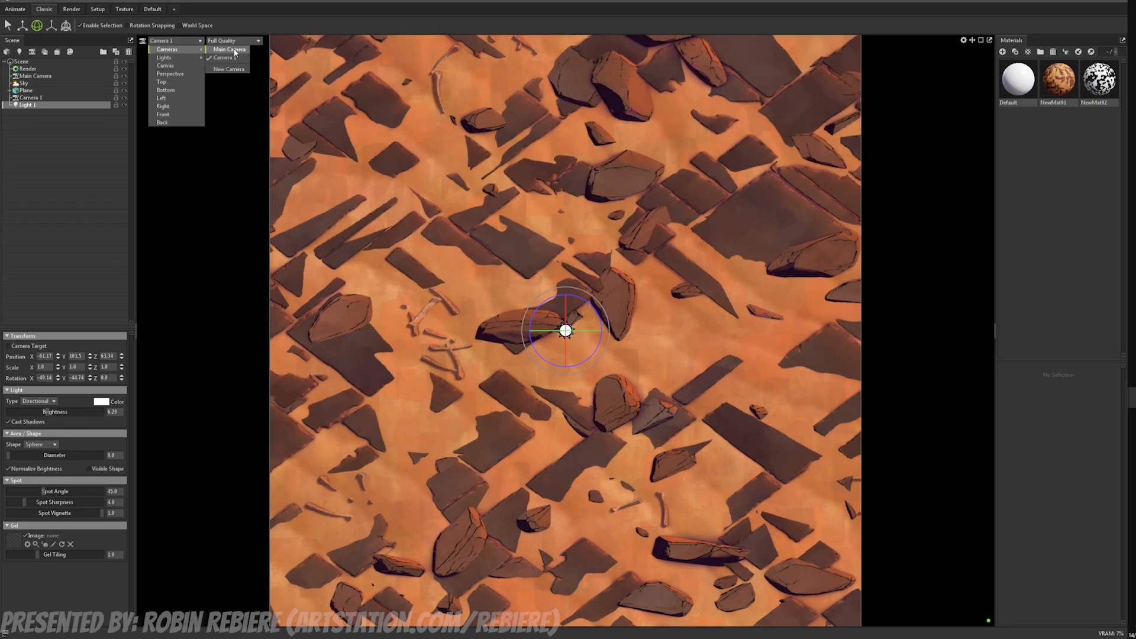
pyautogui.click(169, 48)
pyautogui.keyDown('alt'); pyautogui.moveTo(389, 205); pyautogui.dragTo(404, 184); pyautogui.keyUp('alt')
pyautogui.scroll(-5, 435, 179)
pyautogui.keyDown('alt'); pyautogui.moveTo(443, 177); pyautogui.dragTo(444, 221, button='middle'); pyautogui.keyUp('alt')
pyautogui.press('w')
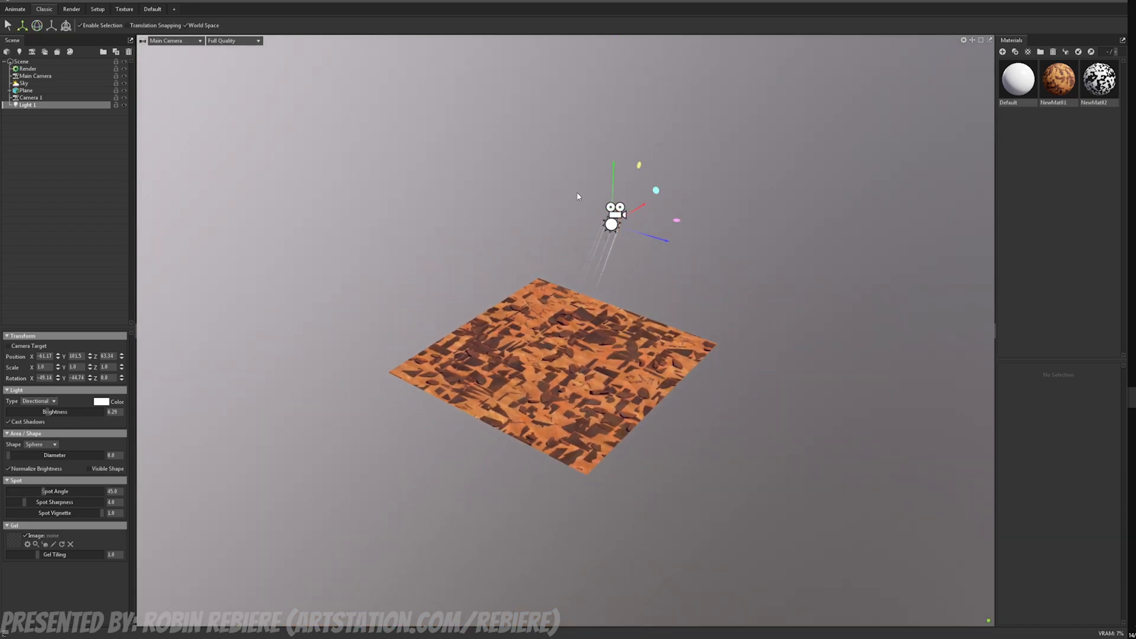
pyautogui.moveTo(612, 184); pyautogui.dragTo(606, 290)
pyautogui.moveTo(667, 327); pyautogui.dragTo(603, 299)
pyautogui.moveTo(57, 378); pyautogui.dragTo(57, 402)
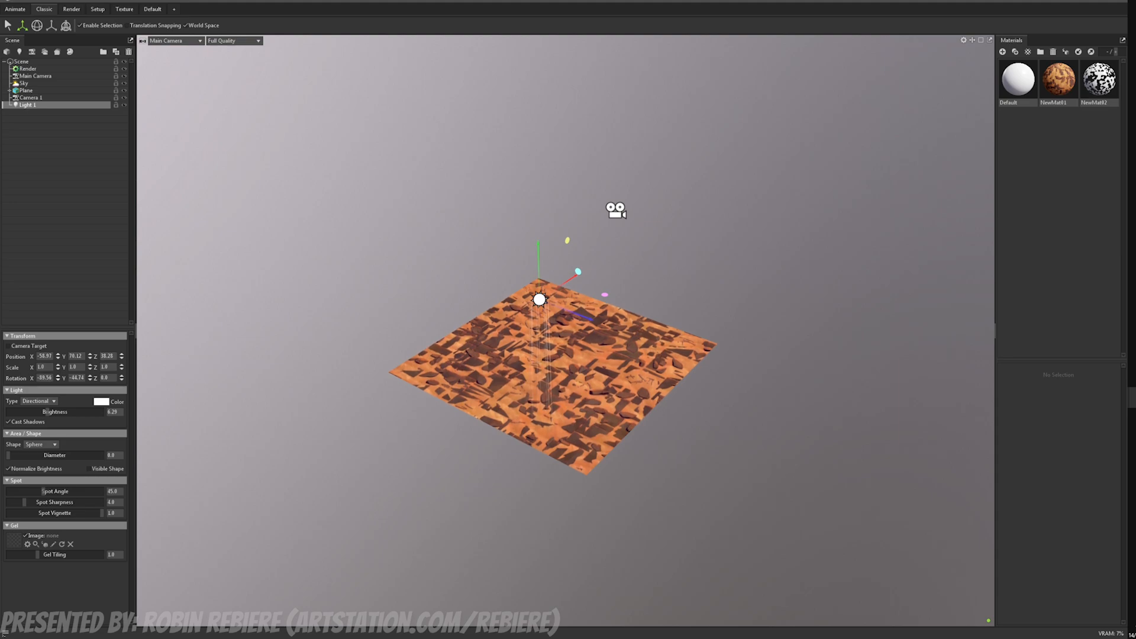
pyautogui.moveTo(435, 260); pyautogui.dragTo(470, 264)
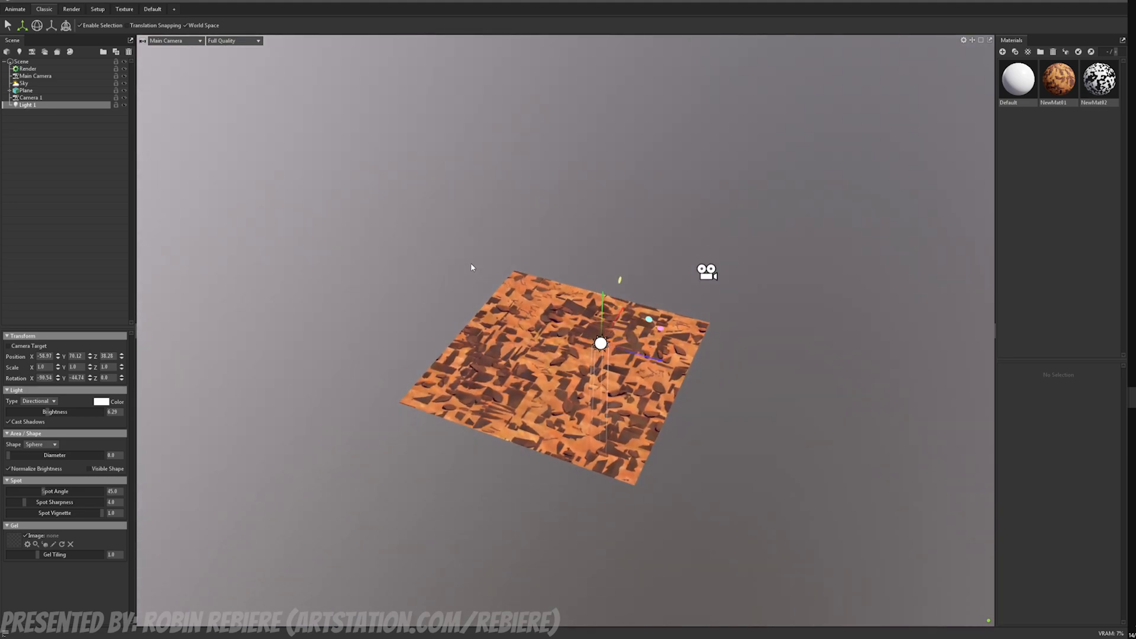
# Step: Add a second light to the scene and set its type to Omni
pyautogui.click(19, 52)
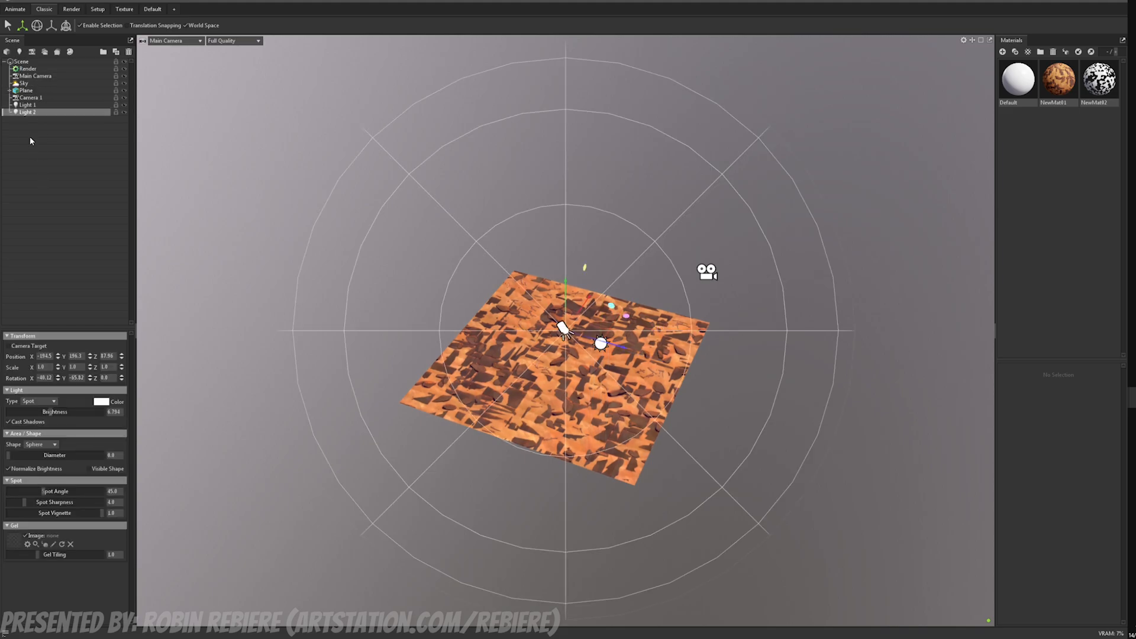
pyautogui.click(39, 402)
pyautogui.click(35, 426)
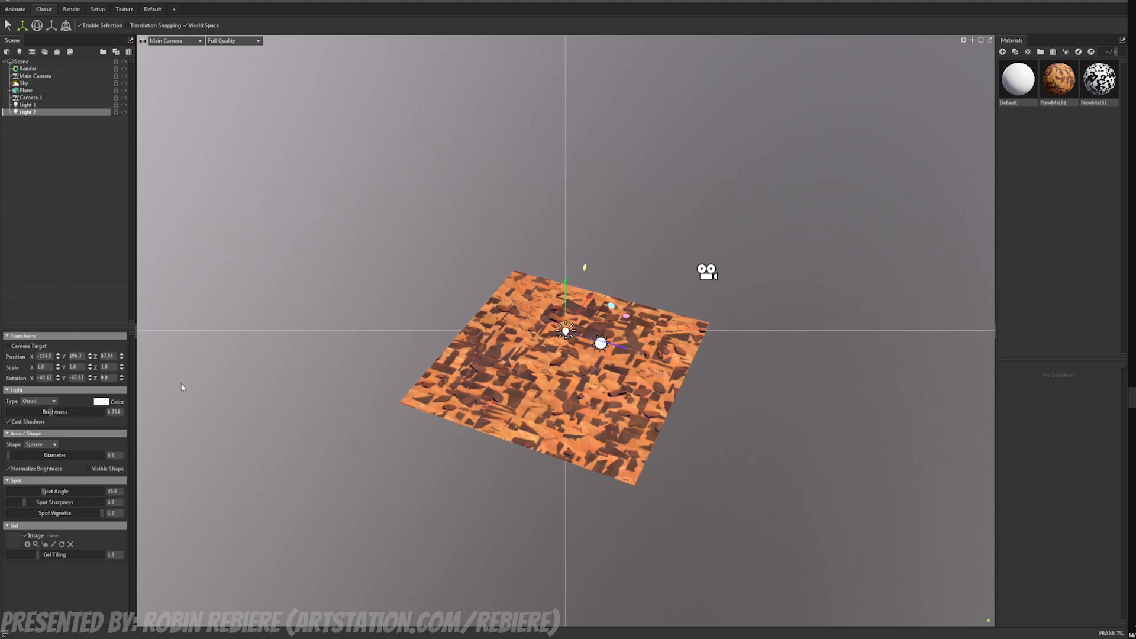
# Step: Move the Omni light close to one corner of the plane, at a height of about 15
pyautogui.moveTo(453, 304); pyautogui.dragTo(508, 374)
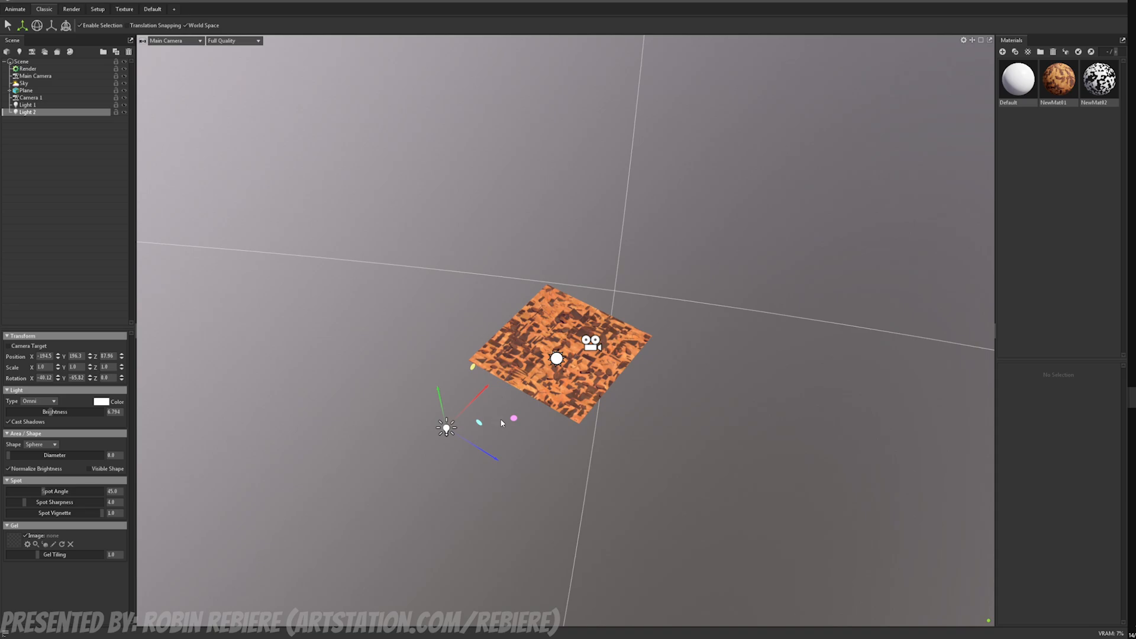
pyautogui.moveTo(502, 423); pyautogui.dragTo(675, 327)
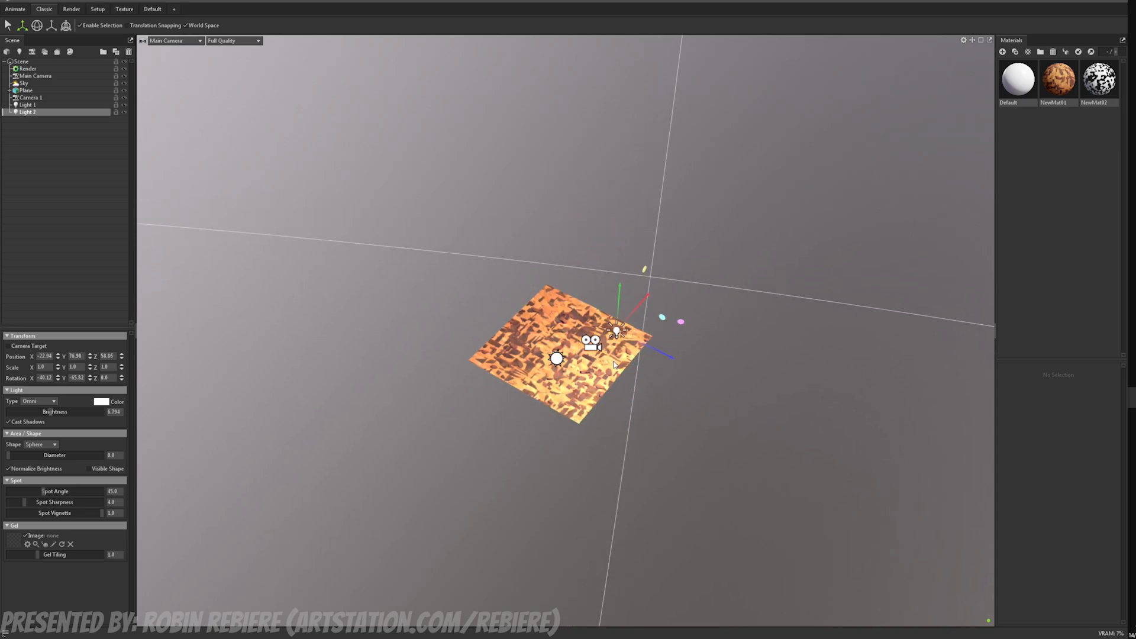
pyautogui.scroll(4, 613, 364)
pyautogui.moveTo(614, 364); pyautogui.dragTo(512, 343, button='middle')
pyautogui.moveTo(512, 343); pyautogui.dragTo(666, 164)
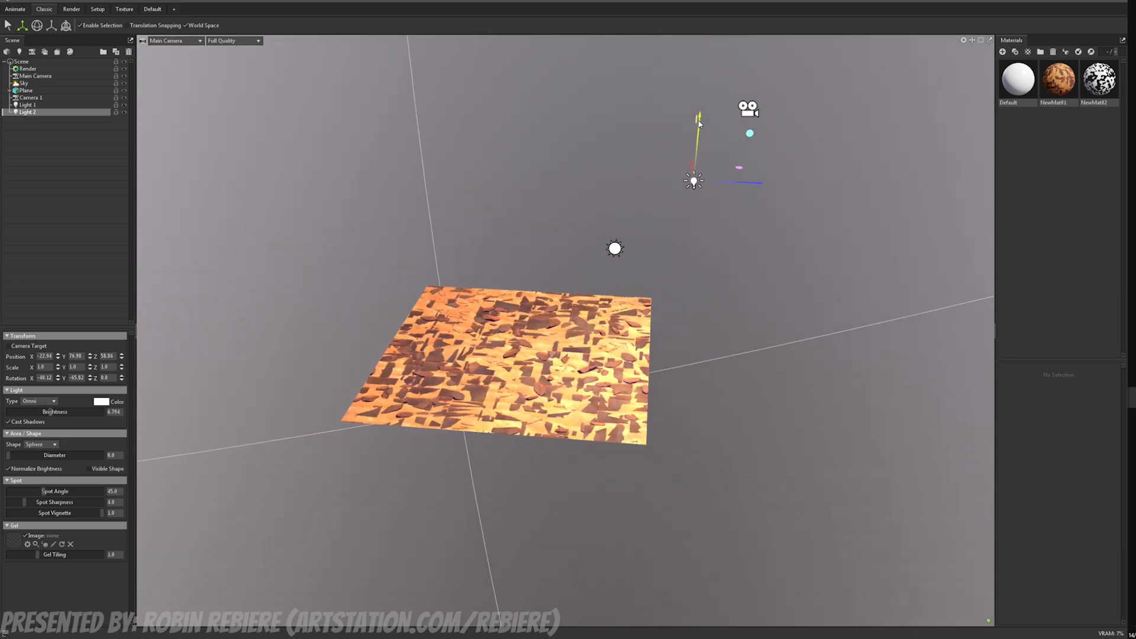
pyautogui.moveTo(699, 123); pyautogui.dragTo(651, 263)
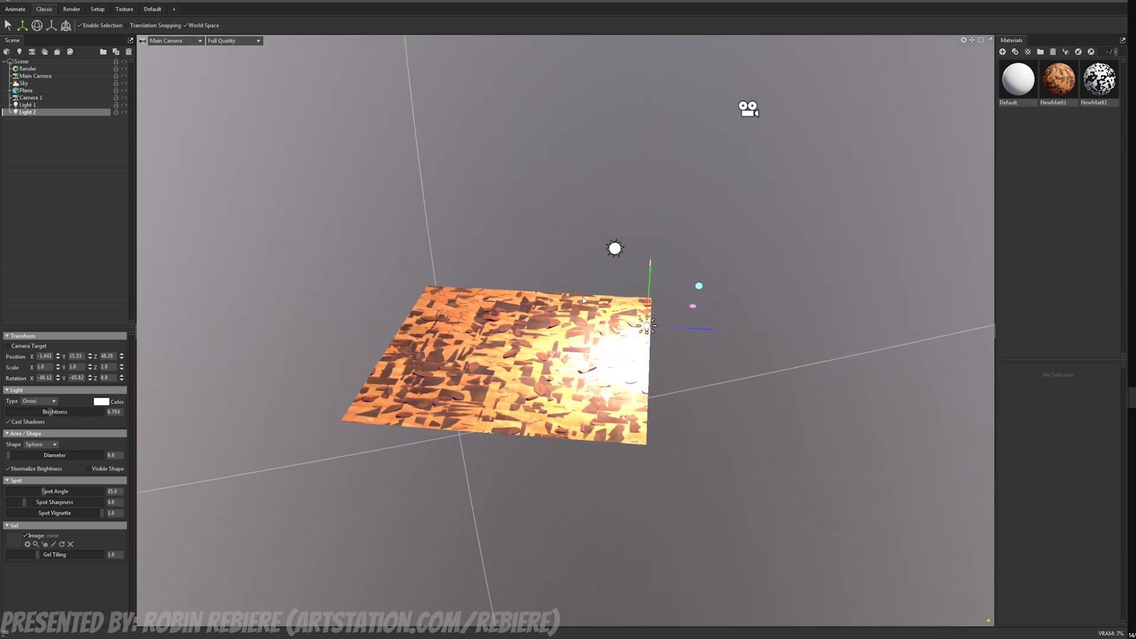
# Step: Switch the viewport back to Camera 1 and lower the Omni light's brightness to about 5.6
pyautogui.click(173, 40)
pyautogui.moveTo(177, 50)
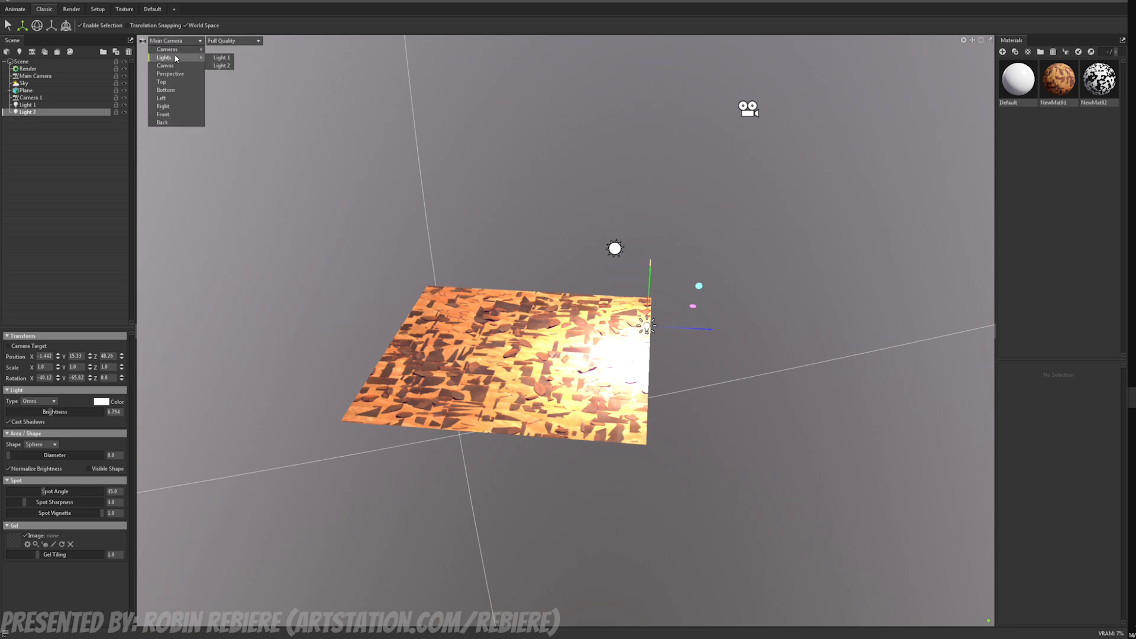
pyautogui.click(225, 57)
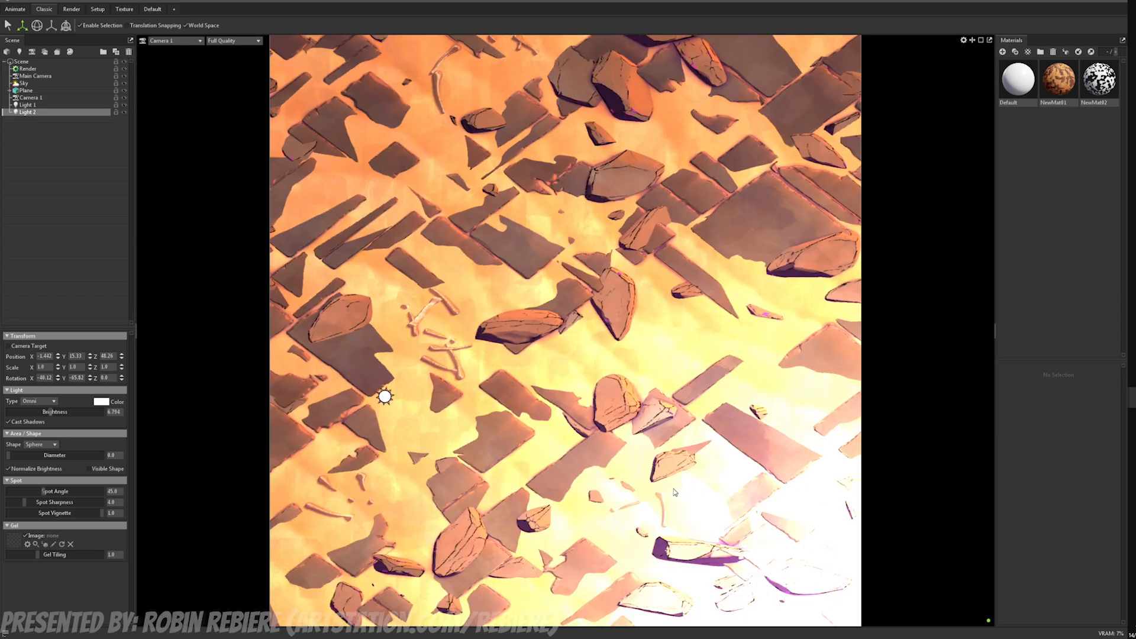
pyautogui.moveTo(86, 411); pyautogui.dragTo(42, 411)
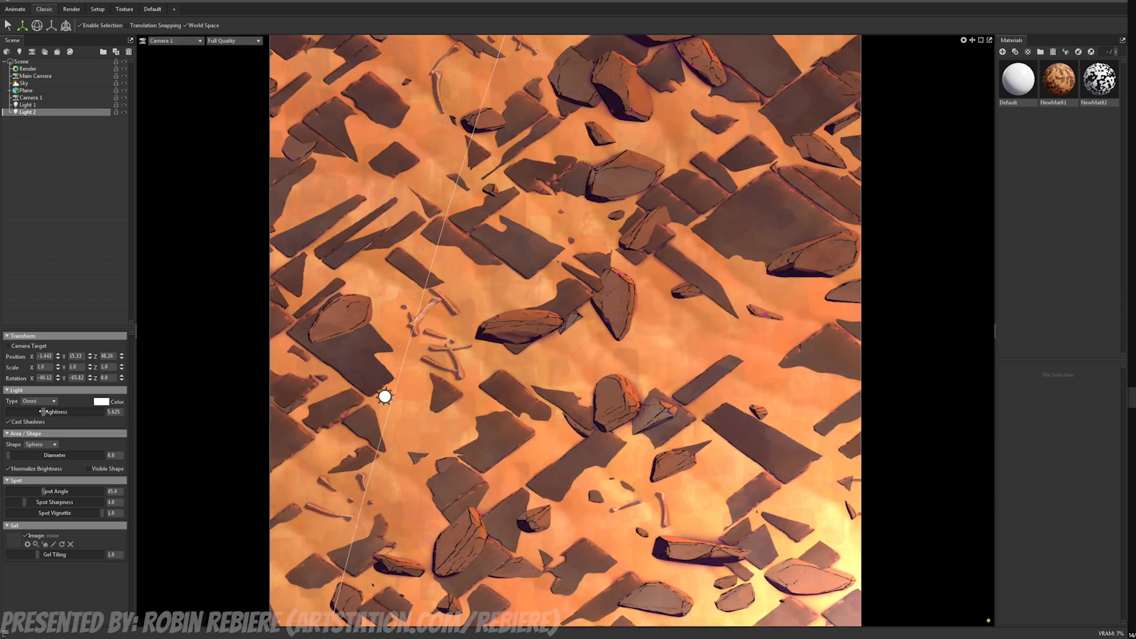
# Step: Change the Omni light's color to a saturated orange with a hue of about 37
pyautogui.click(99, 402)
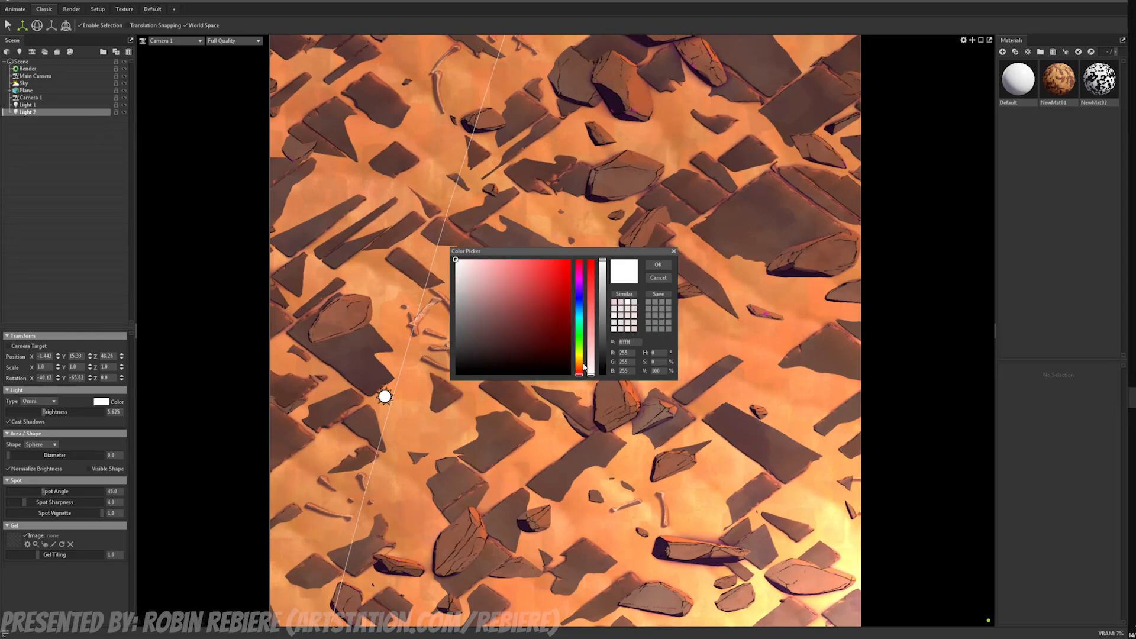
pyautogui.moveTo(583, 367); pyautogui.dragTo(580, 363)
pyautogui.click(555, 259)
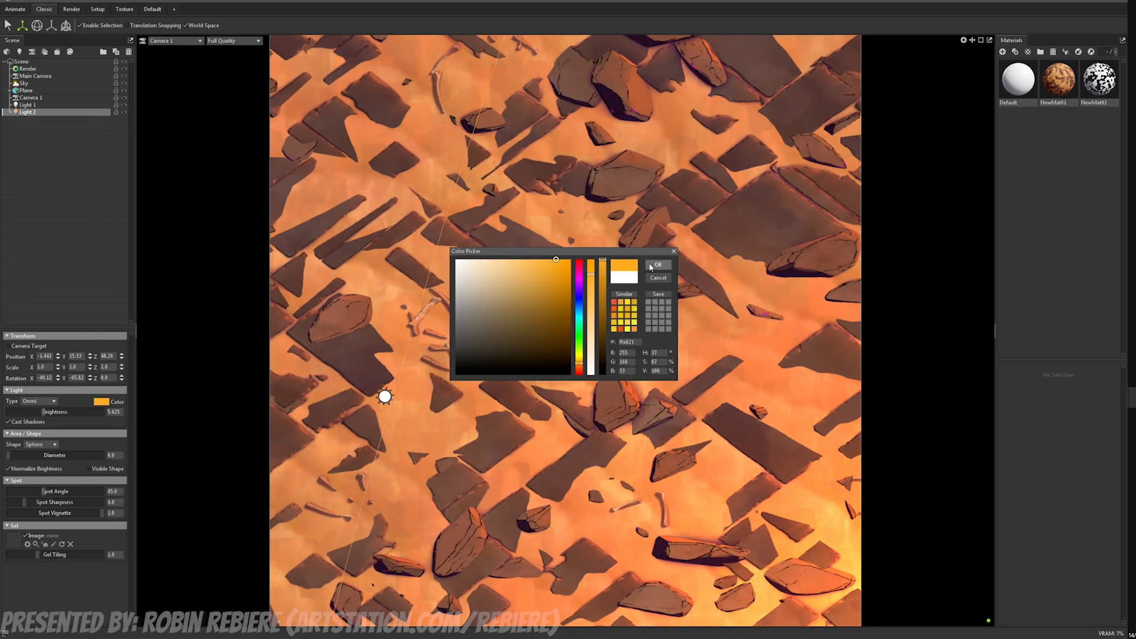
pyautogui.click(657, 265)
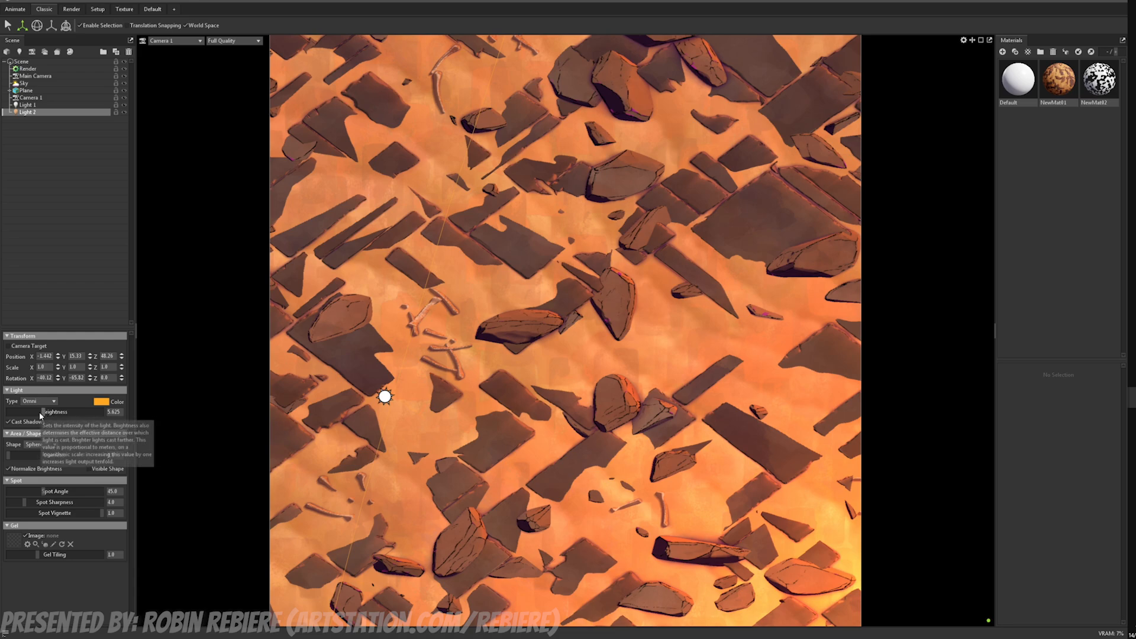
pyautogui.click(55, 164)
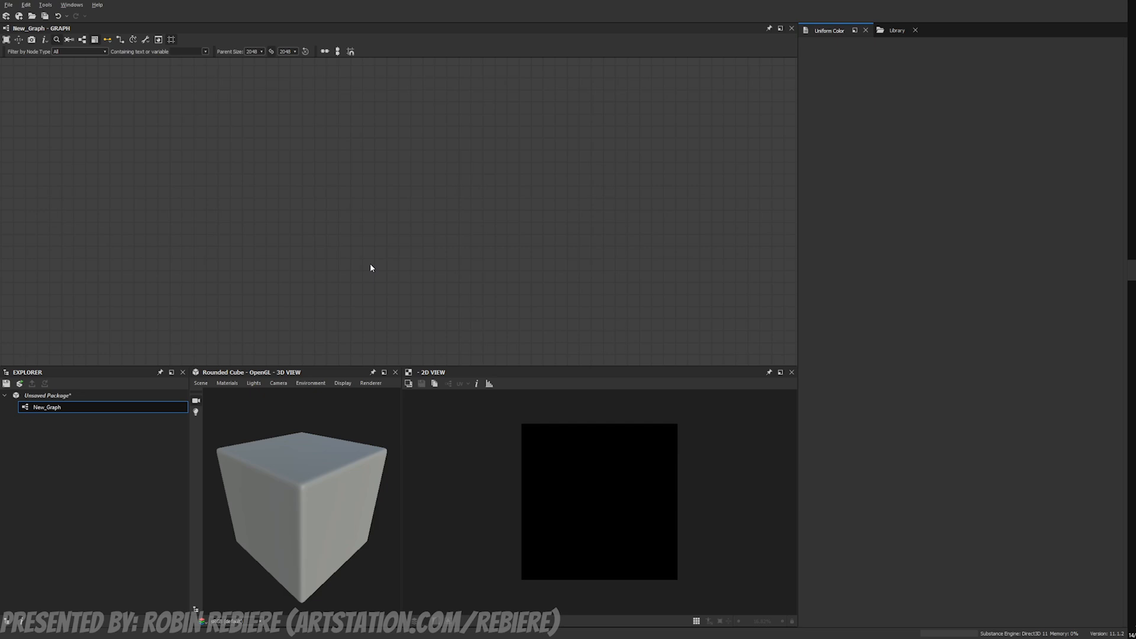
# Step: Switch to the empty New_Graph in Substance Designer and add a Cells 4 node
pyautogui.press('space')
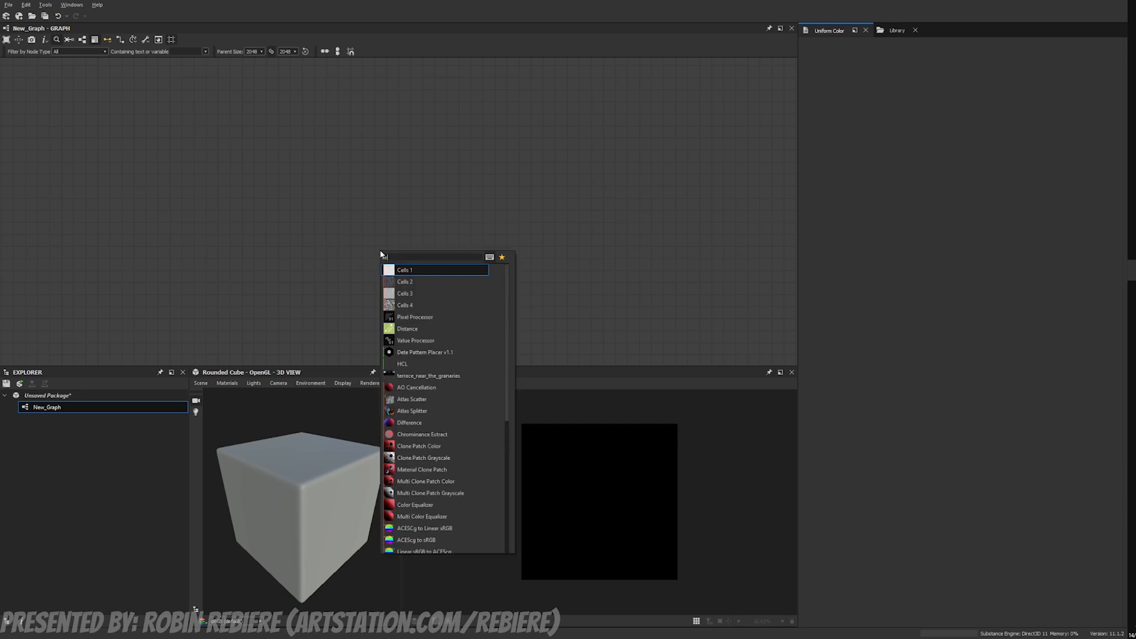
pyautogui.write('cells')
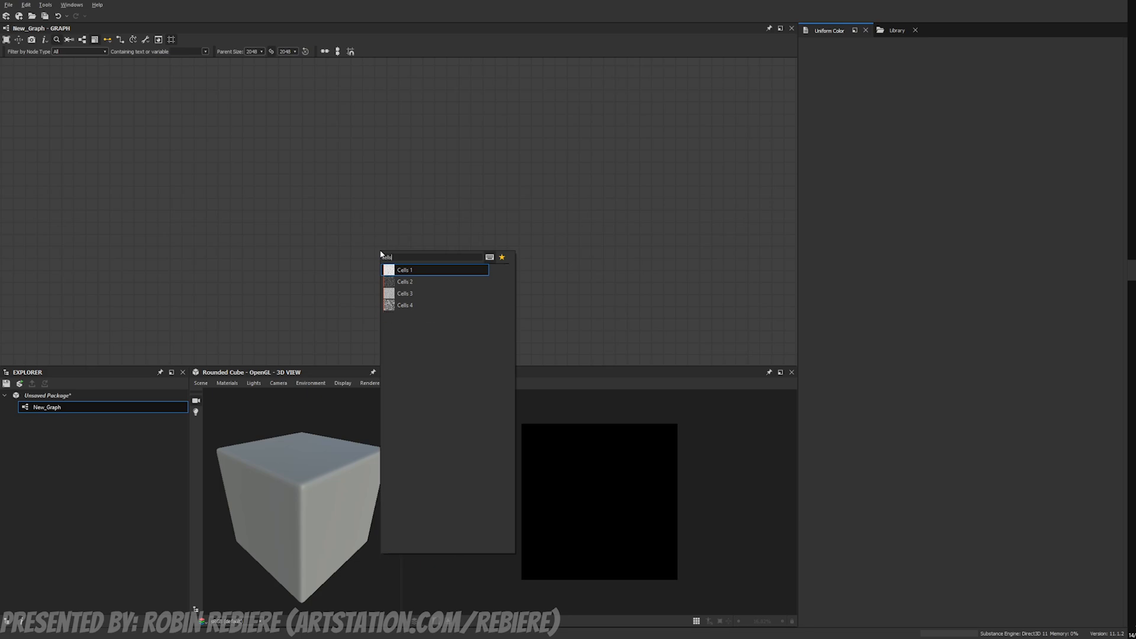
pyautogui.press('Down')
pyautogui.press('Down')
pyautogui.press('Down')
pyautogui.press('Return')
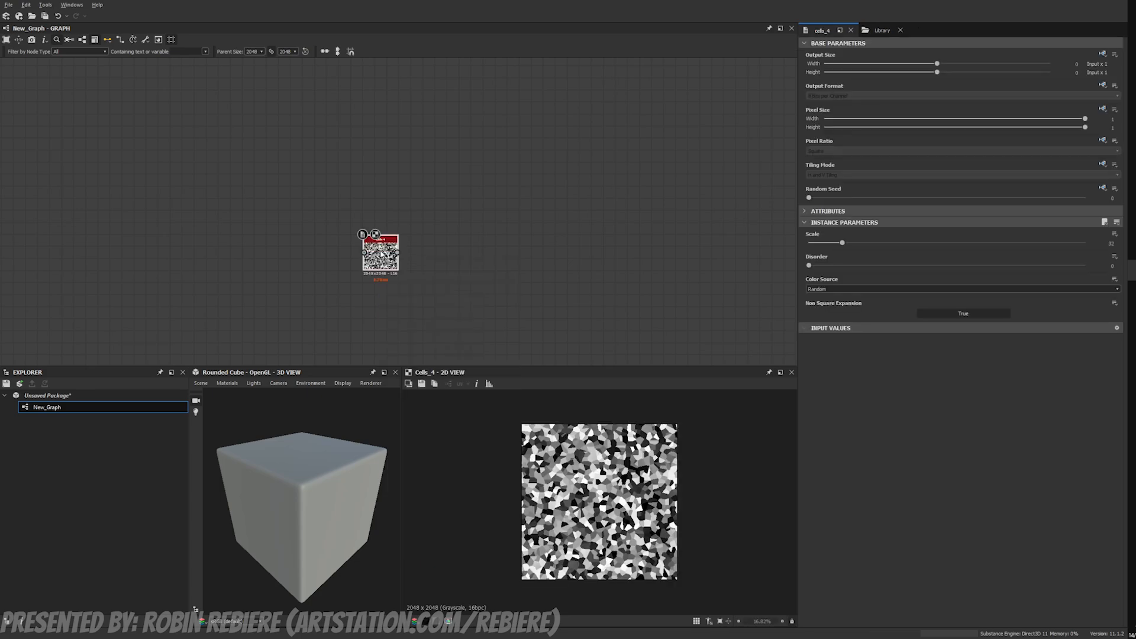
# Step: Duplicate the Cells 4 node three times and arrange the four nodes in a vertical column
pyautogui.moveTo(380, 253); pyautogui.dragTo(377, 174)
pyautogui.hotkey('ctrl', 'd')
pyautogui.moveTo(402, 226); pyautogui.dragTo(385, 258)
pyautogui.hotkey('ctrl', 'd')
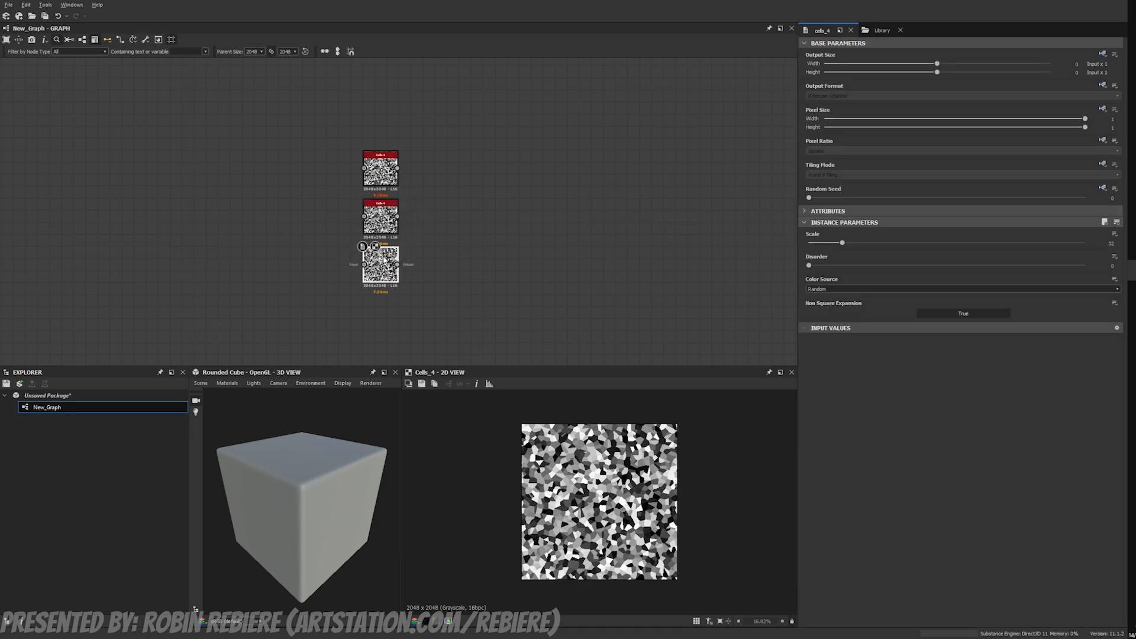
pyautogui.hotkey('ctrl', 'd')
pyautogui.moveTo(396, 212); pyautogui.dragTo(373, 313)
# Step: Set the Scale to 6 on the top two Cells 4 nodes and to 24 on the third
pyautogui.click(375, 170)
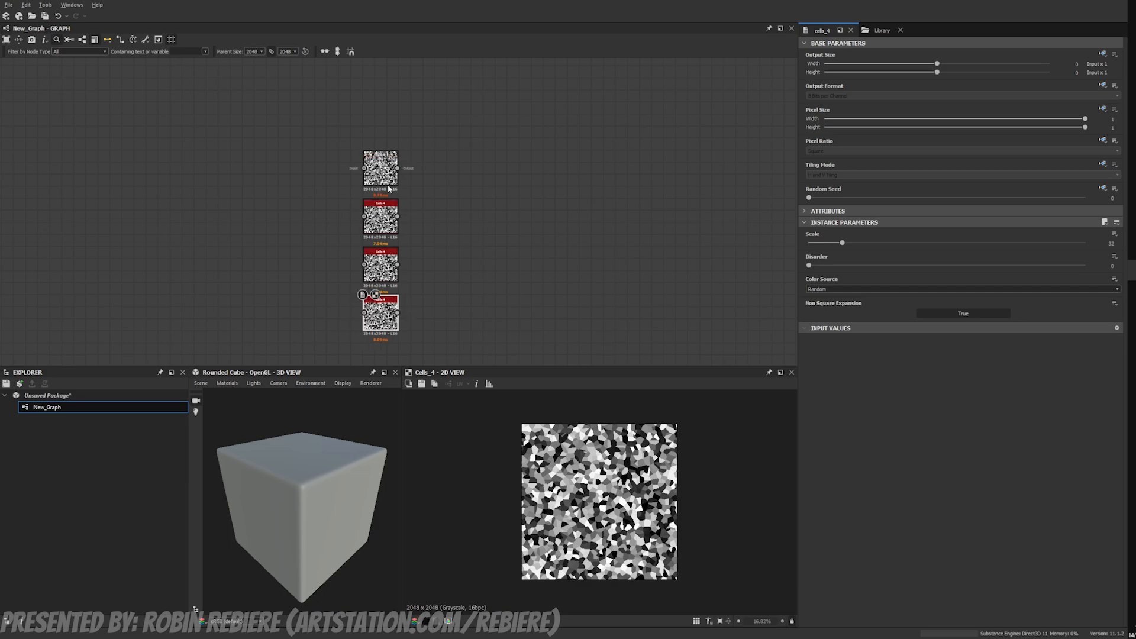
pyautogui.click(1102, 242)
pyautogui.press('Return')
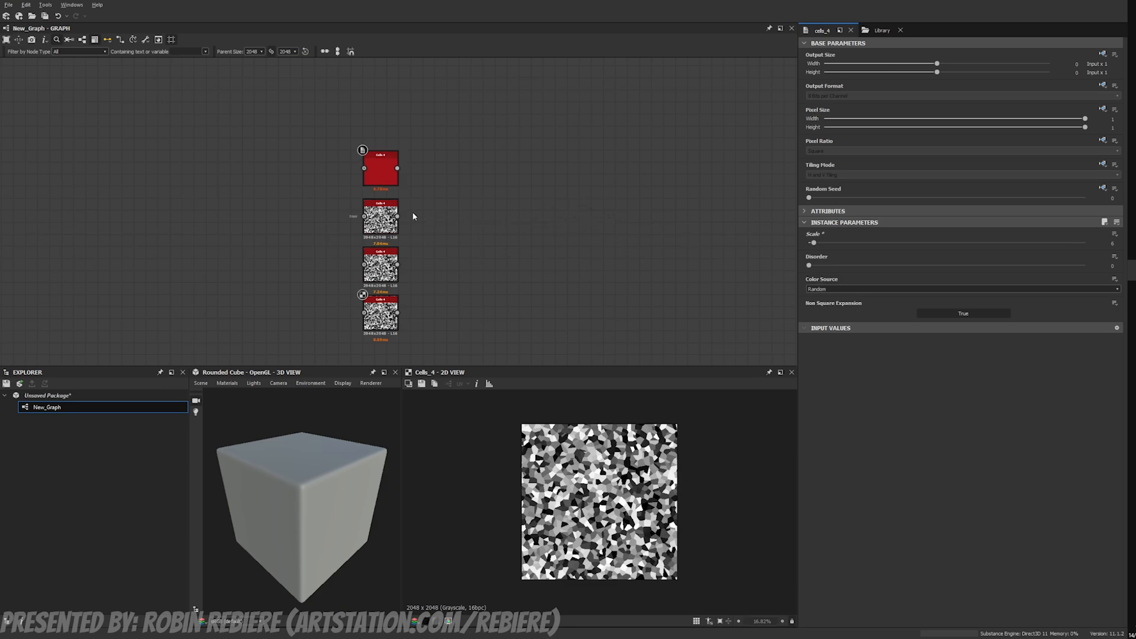
pyautogui.click(395, 216)
pyautogui.click(1106, 242)
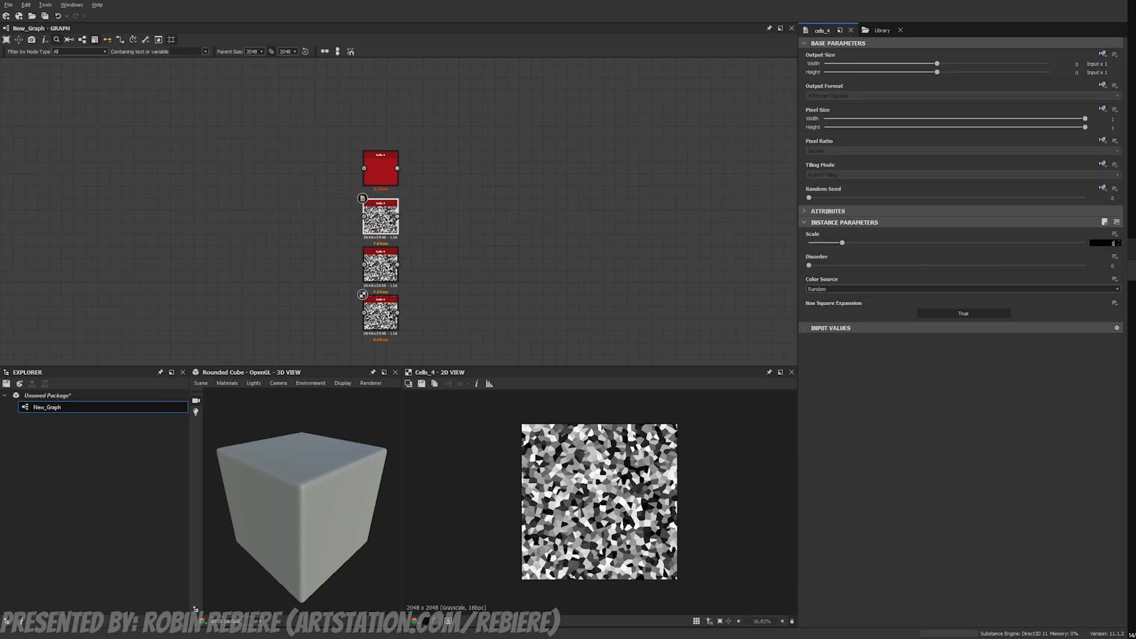
pyautogui.write('6')
pyautogui.press('Return')
pyautogui.click(395, 265)
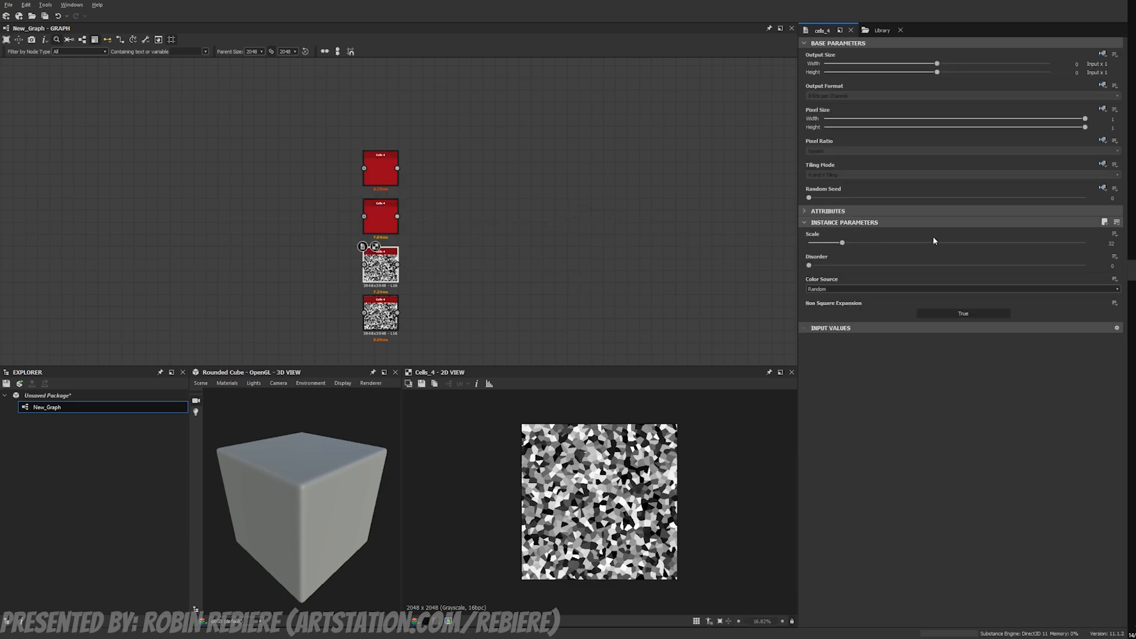
pyautogui.click(1107, 242)
pyautogui.write('24')
pyautogui.press('Return')
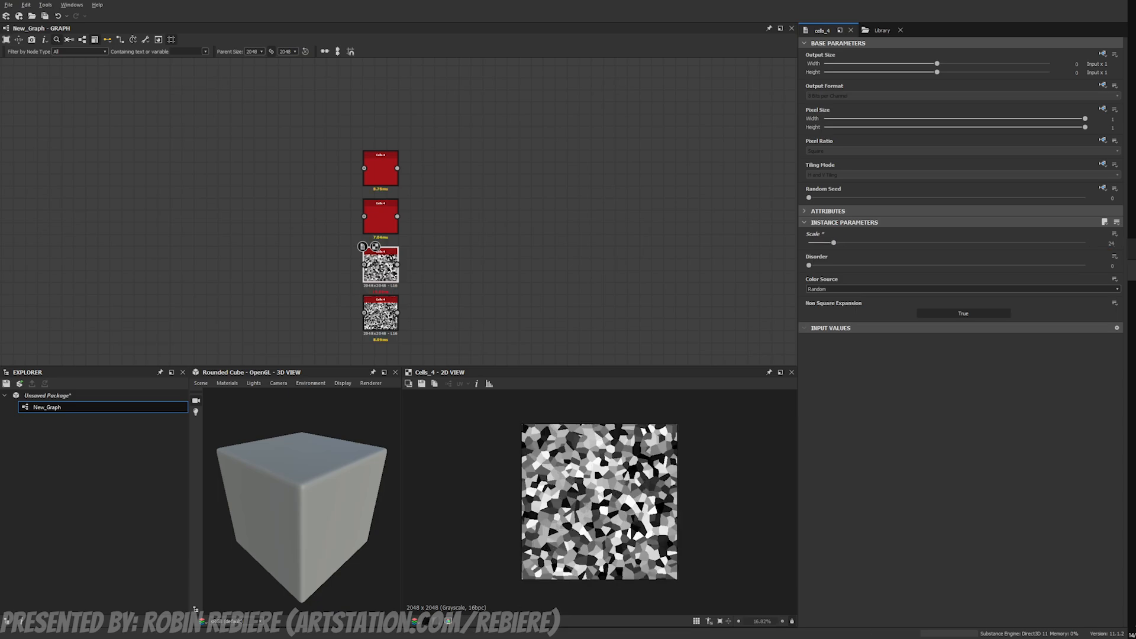
# Step: Add an RGBA Merge node and connect the four Cells 4 nodes, in order, to its red, green, blue and alpha inputs
pyautogui.press('space')
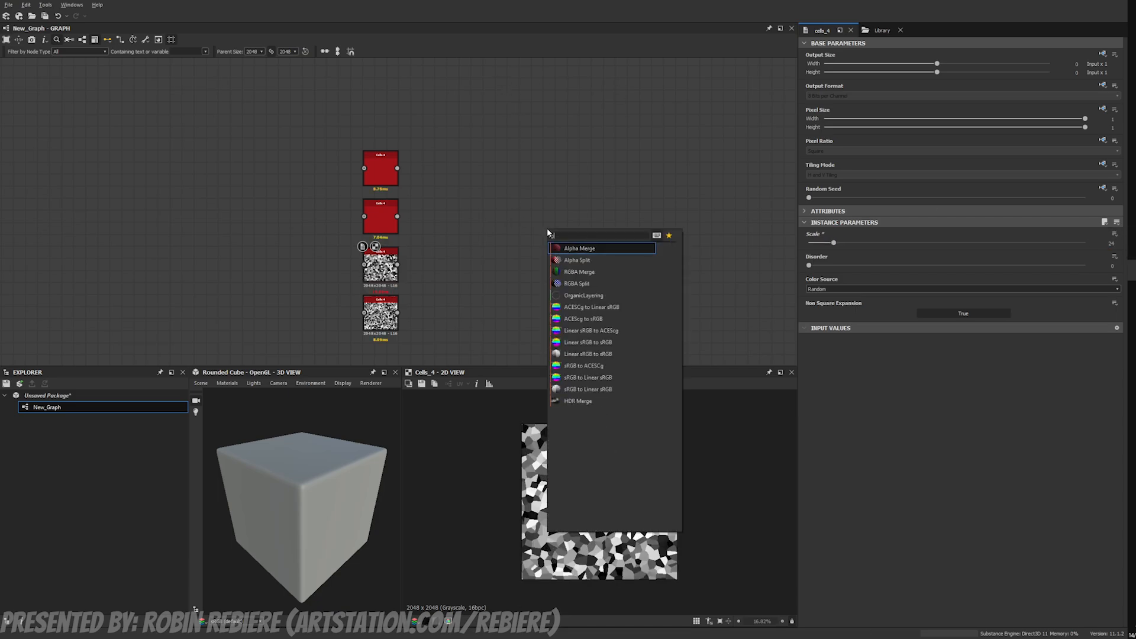
pyautogui.write('rgba')
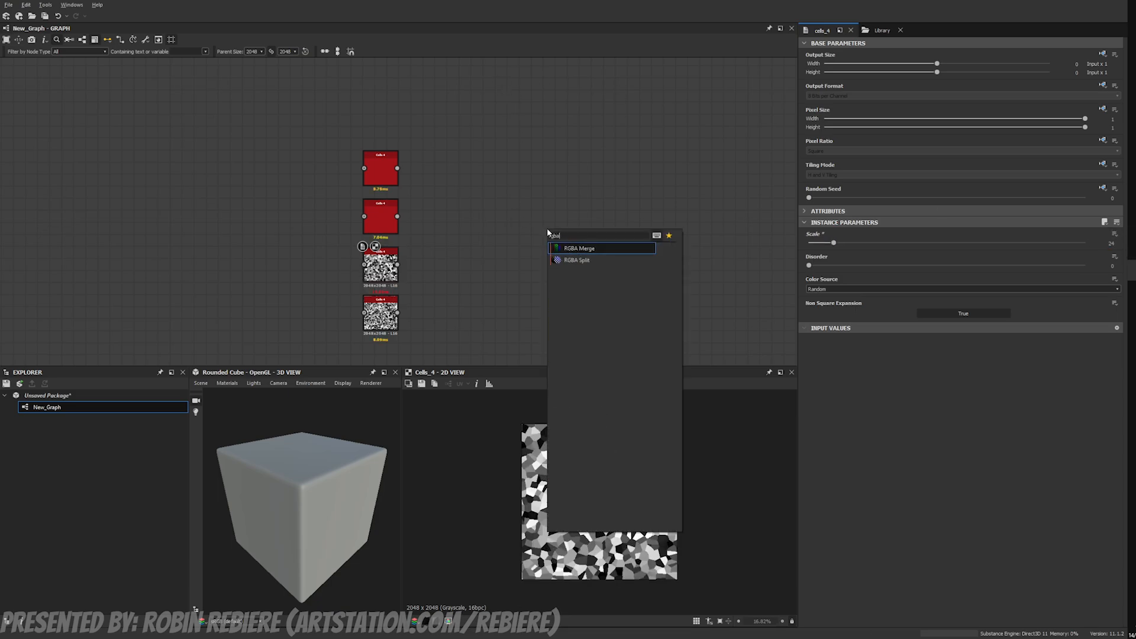
pyautogui.click(578, 249)
pyautogui.moveTo(397, 168); pyautogui.dragTo(536, 226)
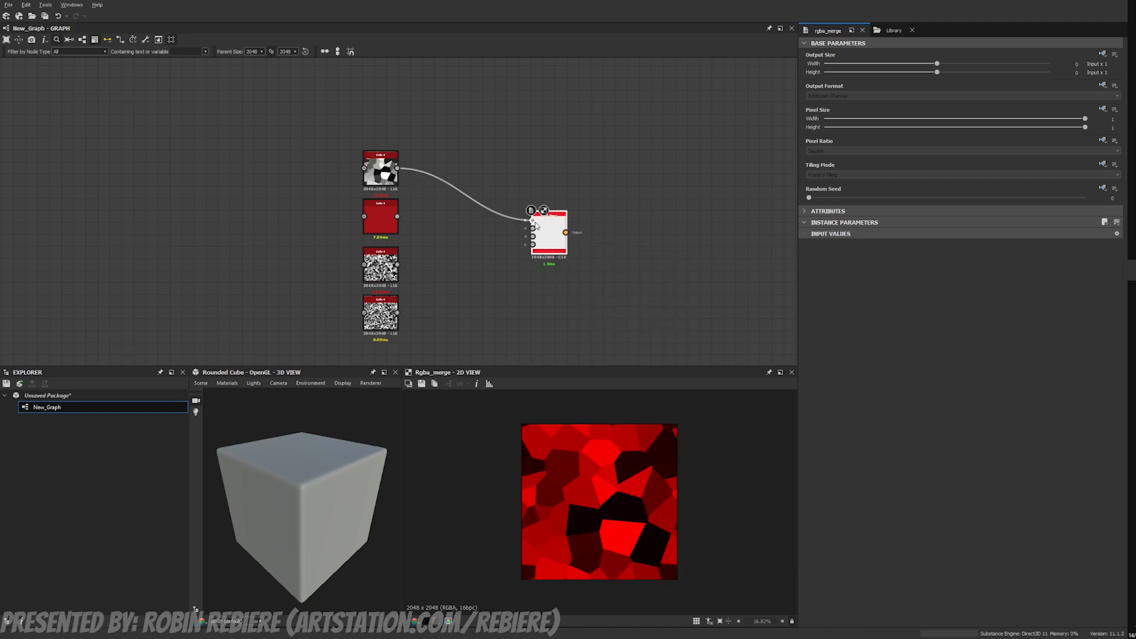
pyautogui.moveTo(397, 216); pyautogui.dragTo(533, 228)
pyautogui.moveTo(397, 265); pyautogui.dragTo(532, 236)
pyautogui.moveTo(421, 296); pyautogui.dragTo(397, 313)
pyautogui.moveTo(552, 232); pyautogui.dragTo(469, 231)
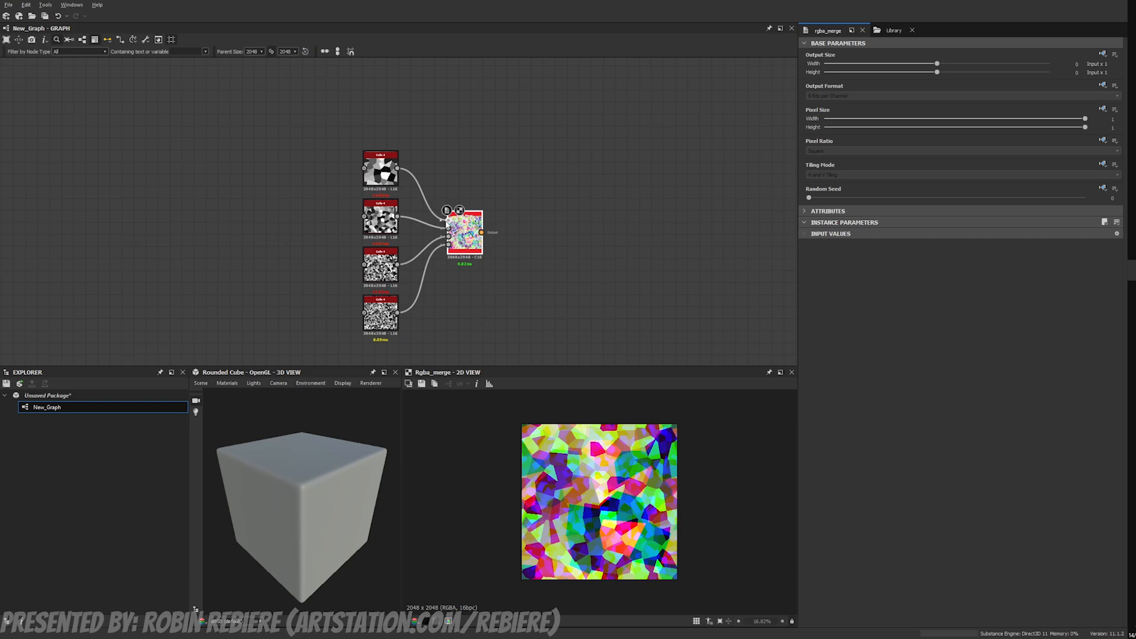
# Step: Preview the output of each Cells 4 node in the 2D view
pyautogui.doubleClick(380, 170)
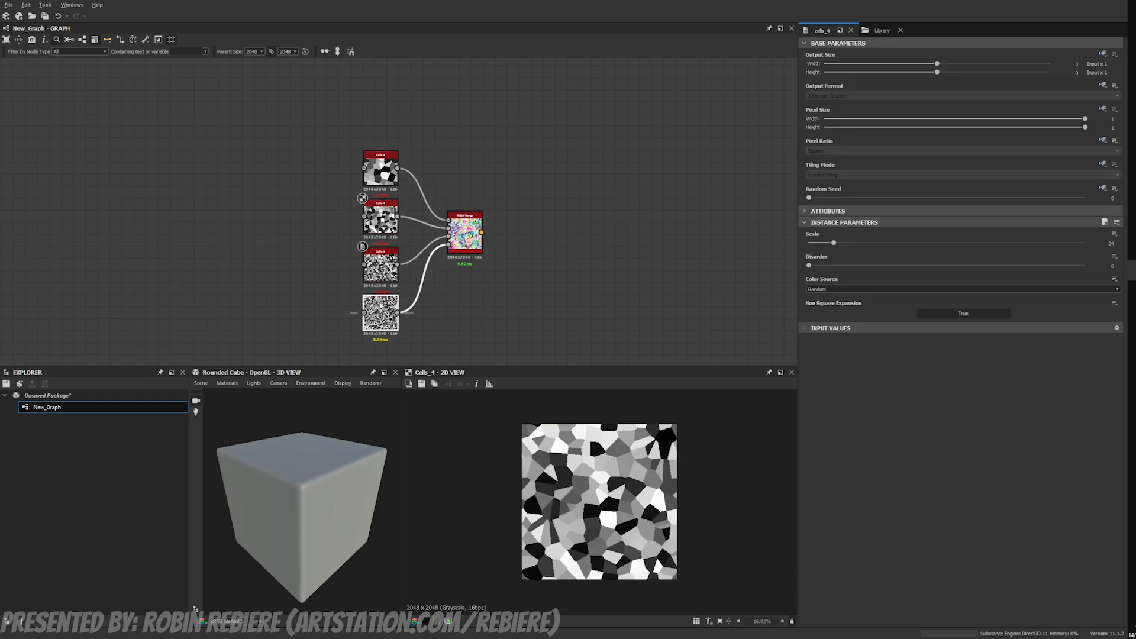
pyautogui.doubleClick(380, 305)
pyautogui.doubleClick(381, 264)
pyautogui.doubleClick(381, 216)
pyautogui.click(380, 169)
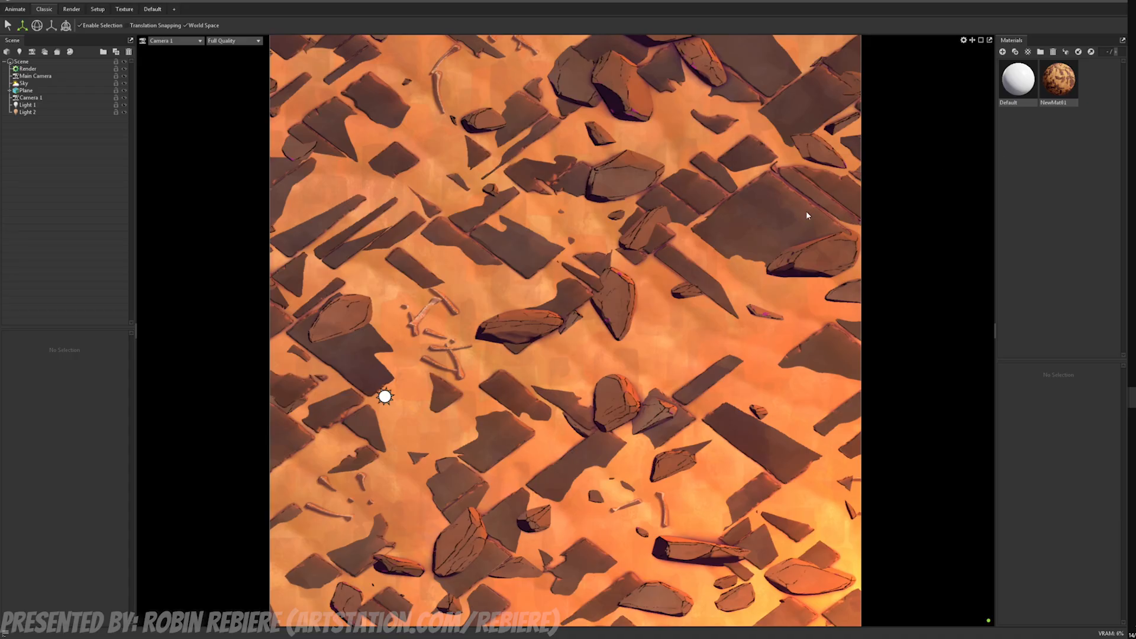
# Step: Switch to Marmoset Toolbag and view the scene through the Main Camera
pyautogui.scroll(-6, 654, 244)
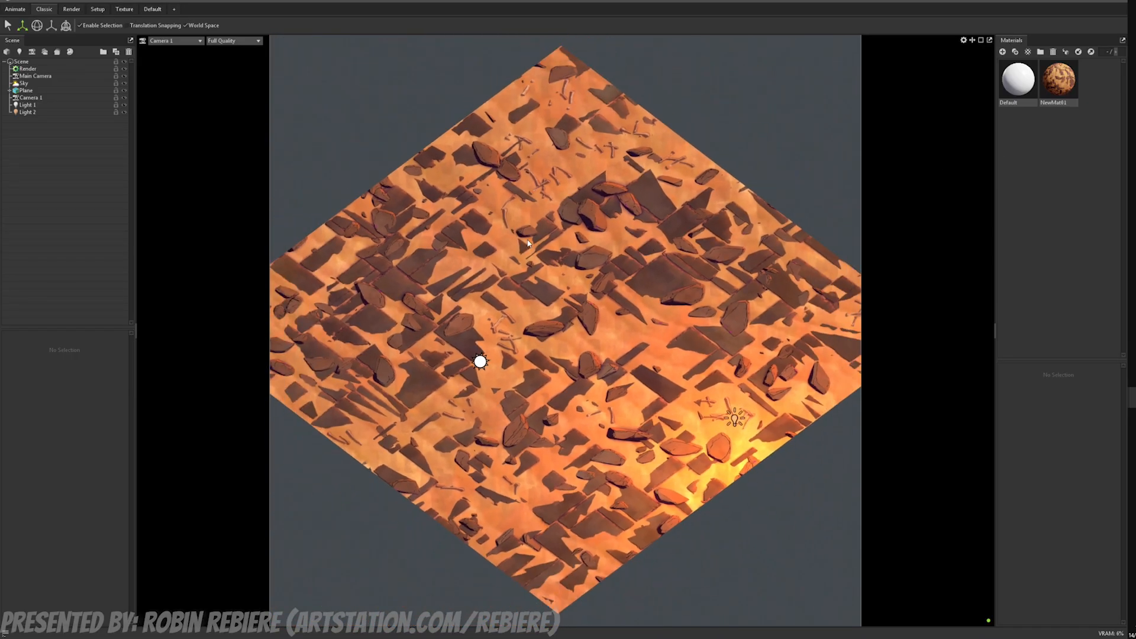
pyautogui.scroll(6, 528, 243)
pyautogui.click(171, 40)
pyautogui.moveTo(173, 50)
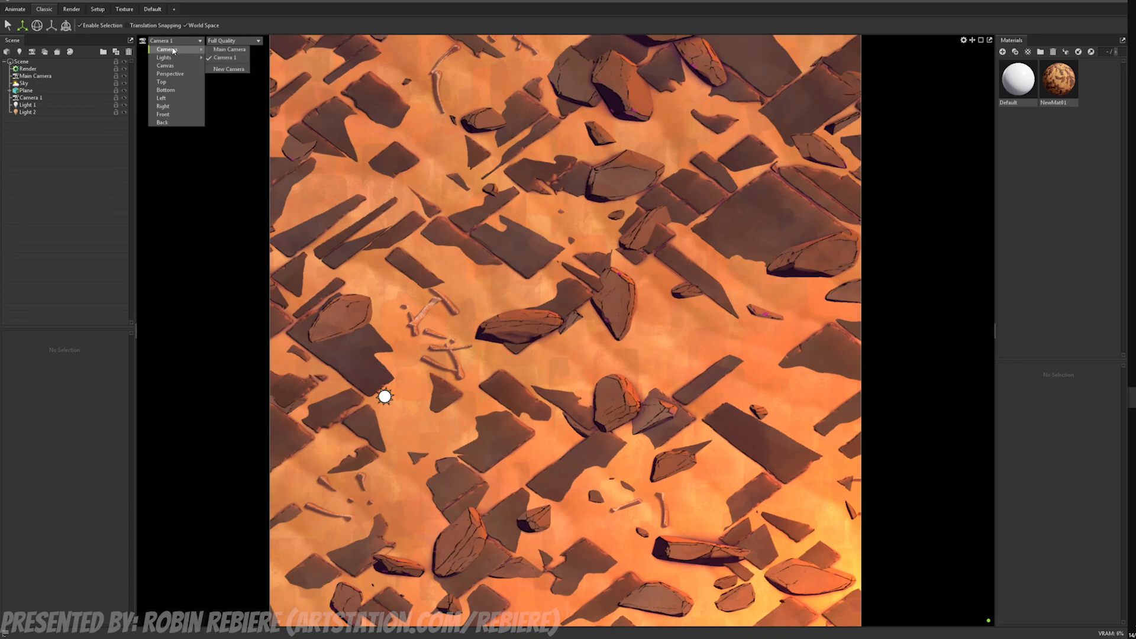
pyautogui.click(229, 49)
# Step: Duplicate the ground plane and raise the copy above the original to a Y position of about 60
pyautogui.click(519, 307)
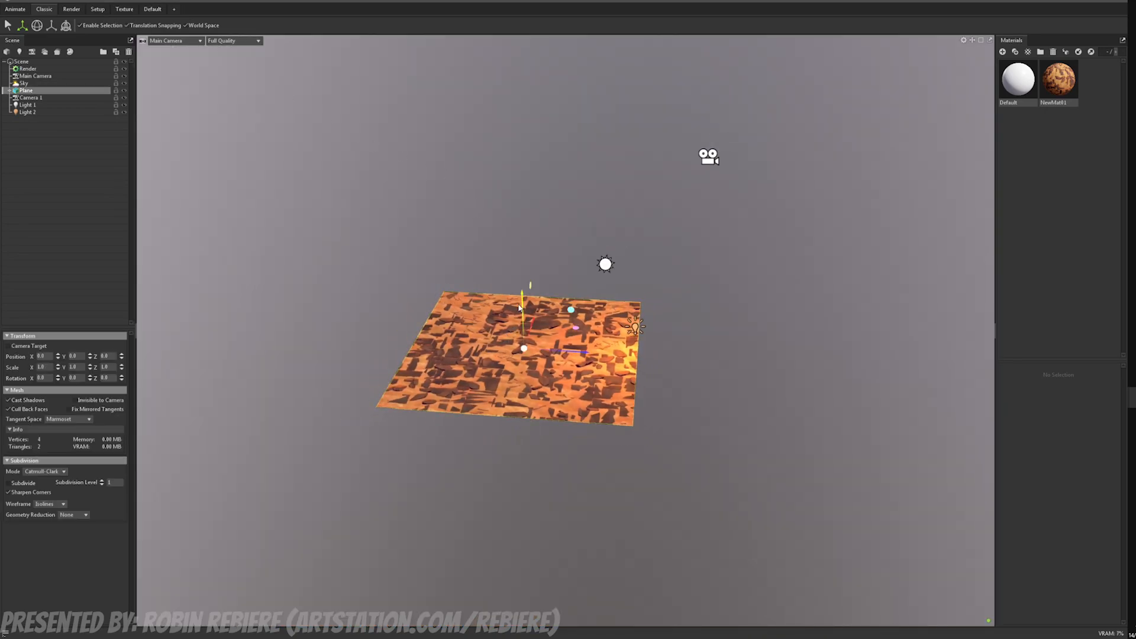
pyautogui.moveTo(519, 308); pyautogui.dragTo(534, 187)
pyautogui.hotkey('ctrl', 'z')
pyautogui.hotkey('ctrl', 'd')
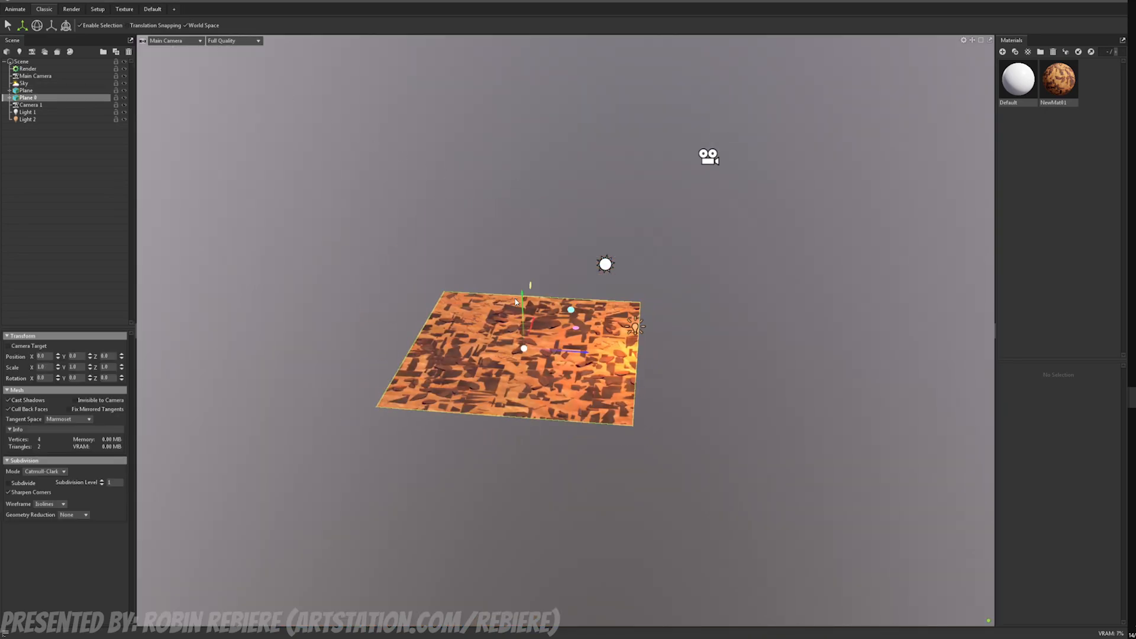
pyautogui.moveTo(519, 308); pyautogui.dragTo(522, 182)
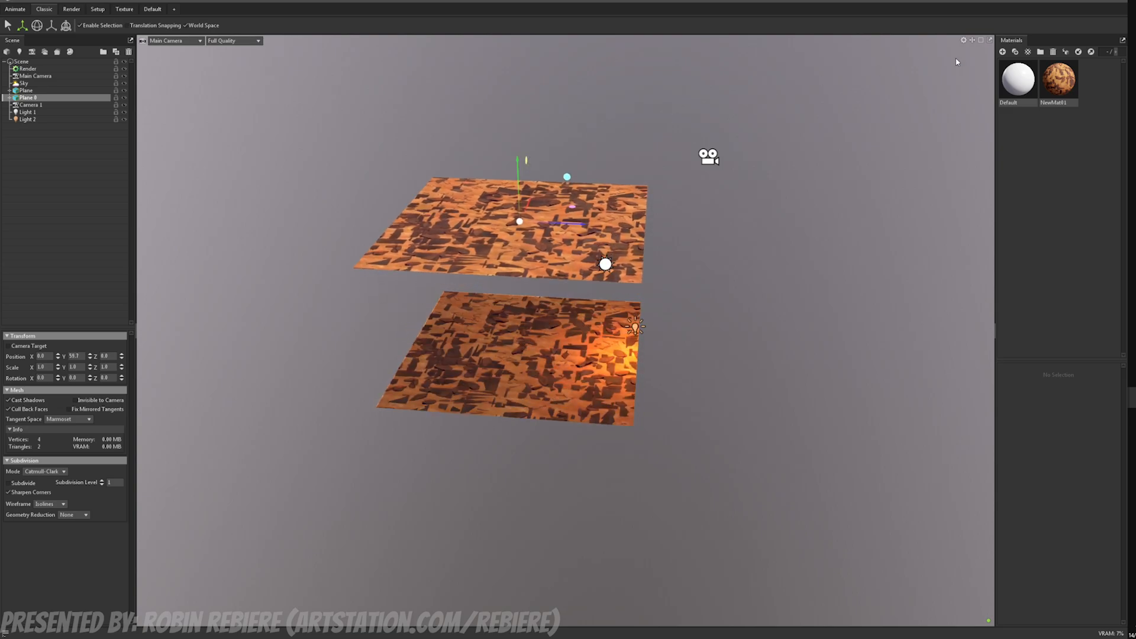
# Step: Create a new material with Cutout transparency and load shadow.tga as its alpha map
pyautogui.click(1002, 52)
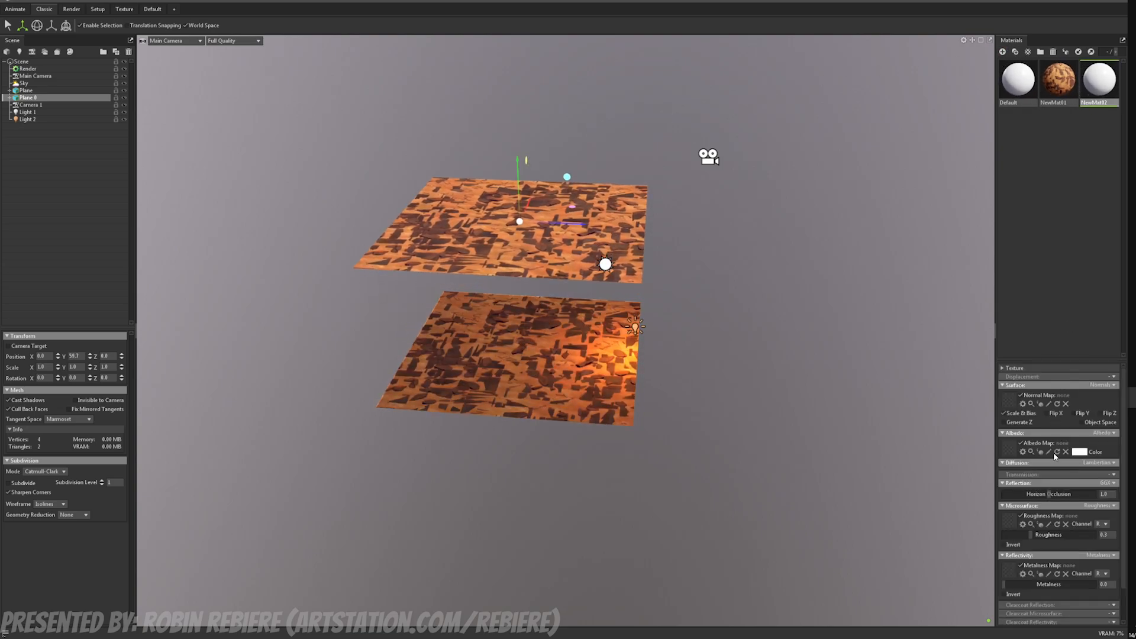
pyautogui.scroll(-2, 1064, 509)
pyautogui.click(1113, 611)
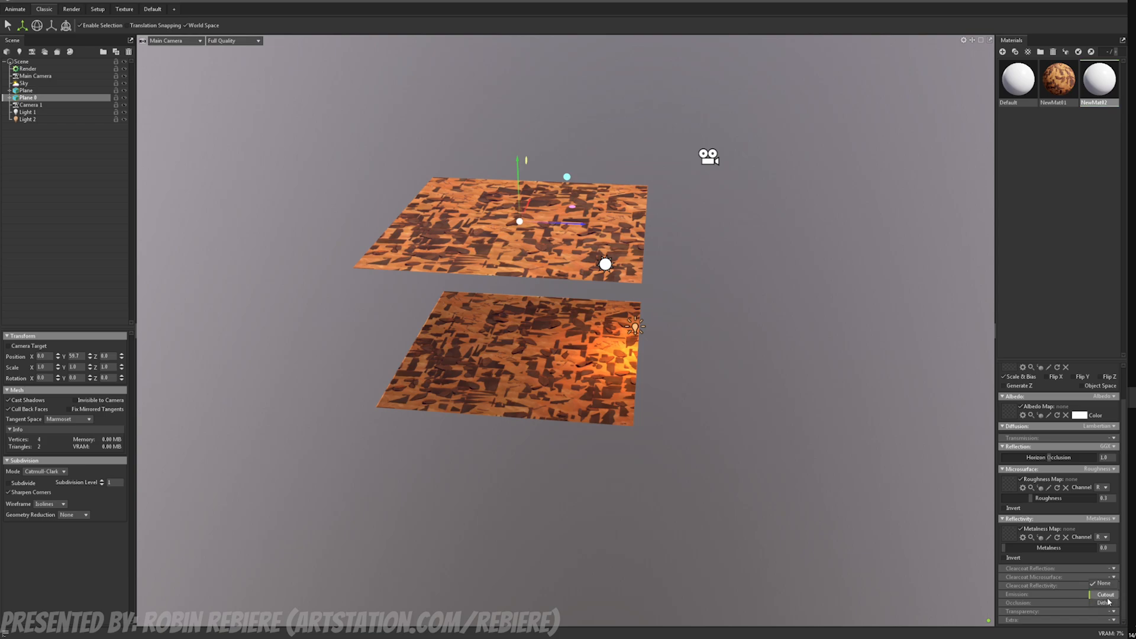
pyautogui.click(1104, 598)
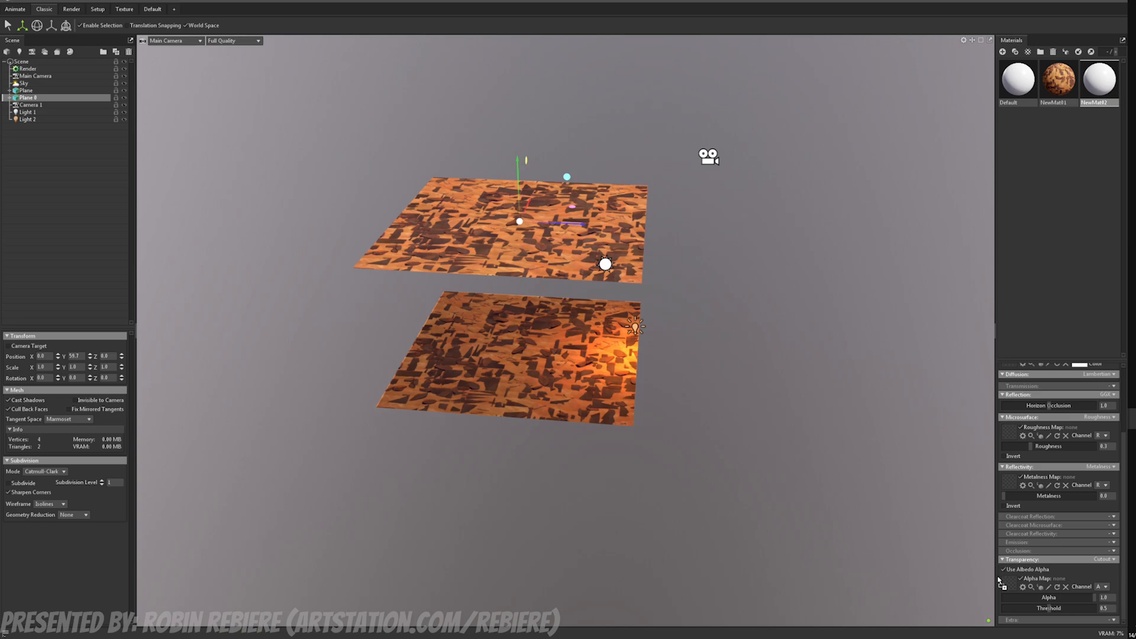
pyautogui.moveTo(1000, 583); pyautogui.dragTo(1007, 589)
# Step: Assign the new cutout material to the raised plane and examine the shadows it casts on the ground
pyautogui.moveTo(1105, 94); pyautogui.dragTo(572, 227)
pyautogui.moveTo(686, 201); pyautogui.dragTo(674, 145)
pyautogui.scroll(5, 460, 413)
pyautogui.scroll(3, 459, 413)
pyautogui.moveTo(459, 413); pyautogui.dragTo(559, 378, button='middle')
pyautogui.scroll(2, 558, 378)
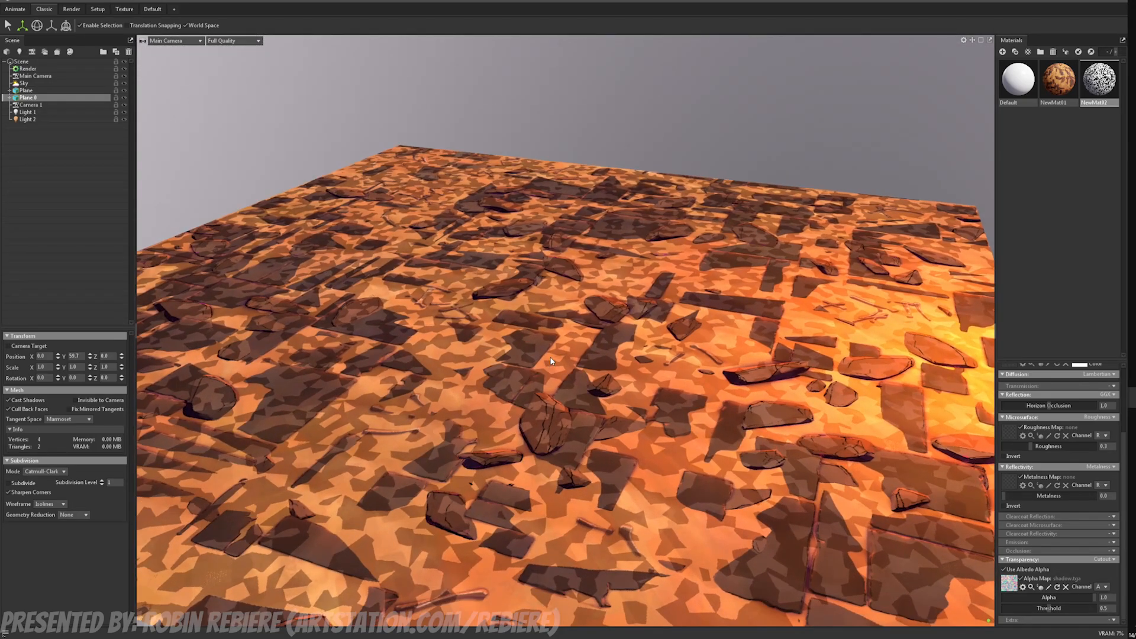
pyautogui.moveTo(558, 377); pyautogui.dragTo(613, 413)
pyautogui.scroll(5, 613, 413)
pyautogui.scroll(-4, 597, 407)
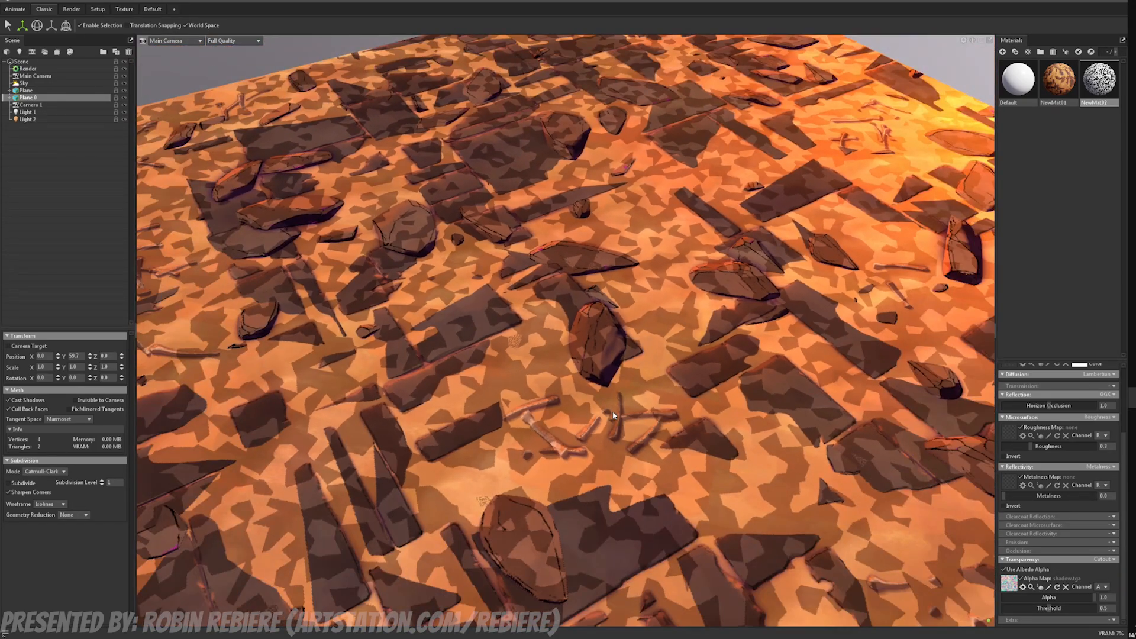
pyautogui.scroll(3, 581, 401)
# Step: Soften the shadows of the directional Light 1 by increasing its diameter to about 6.9
pyautogui.click(27, 112)
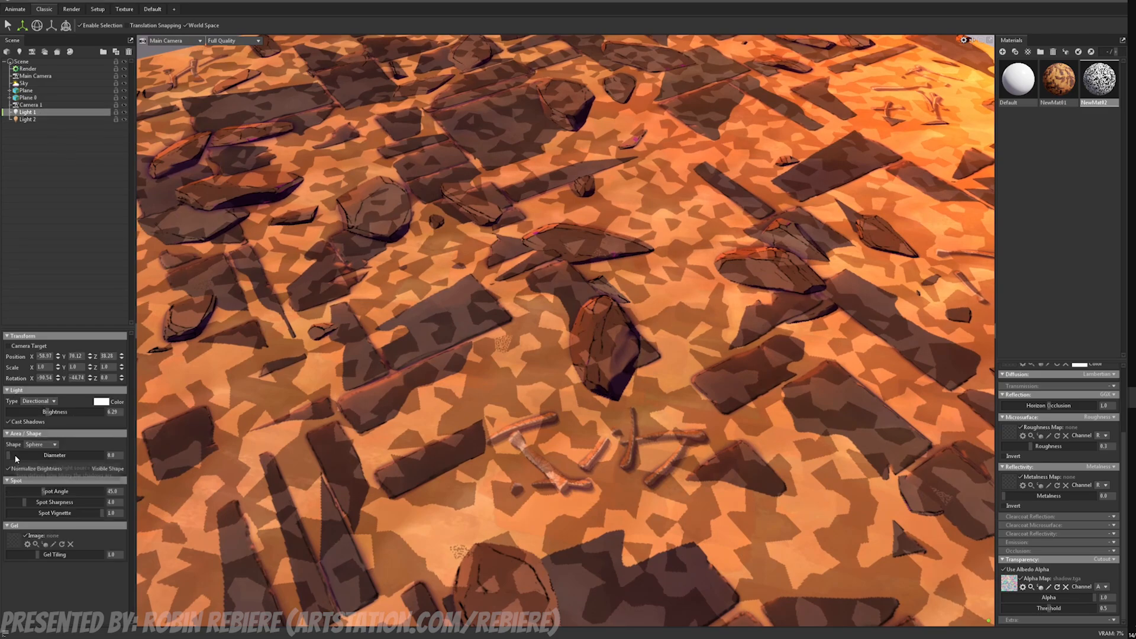
pyautogui.moveTo(16, 458); pyautogui.dragTo(29, 455)
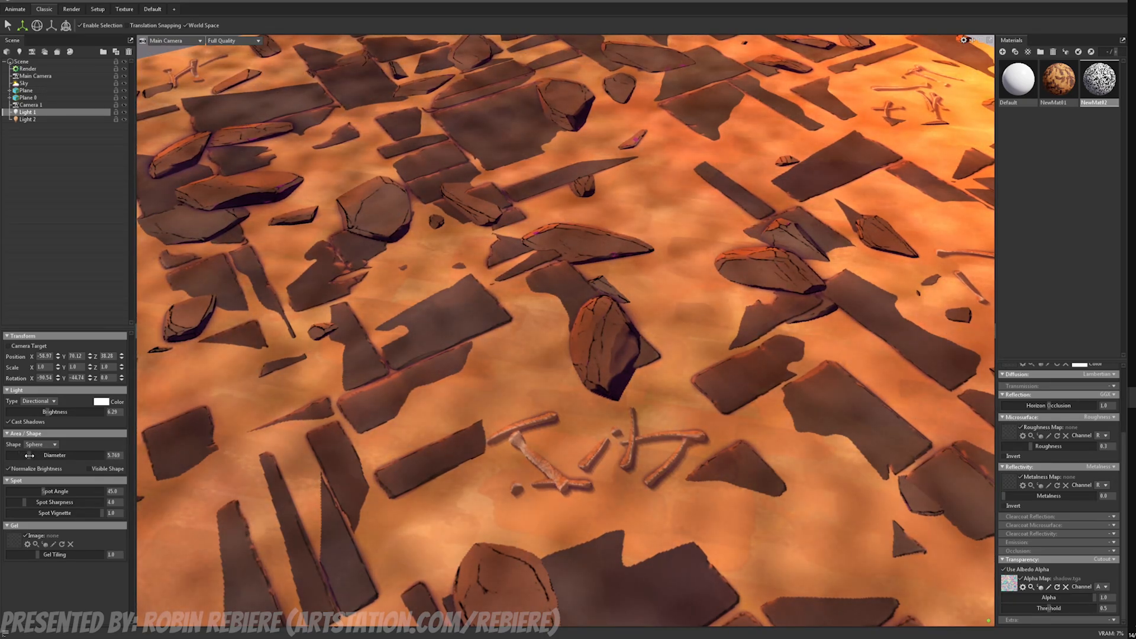
pyautogui.scroll(-10, 398, 414)
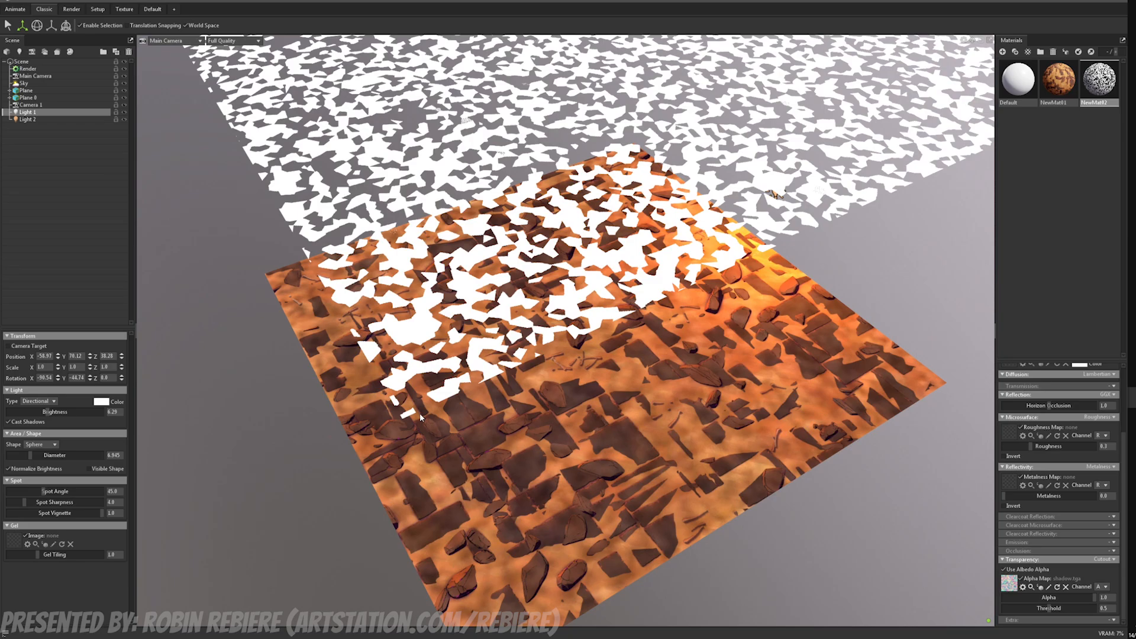
pyautogui.scroll(2, 398, 414)
pyautogui.moveTo(398, 414); pyautogui.dragTo(680, 448)
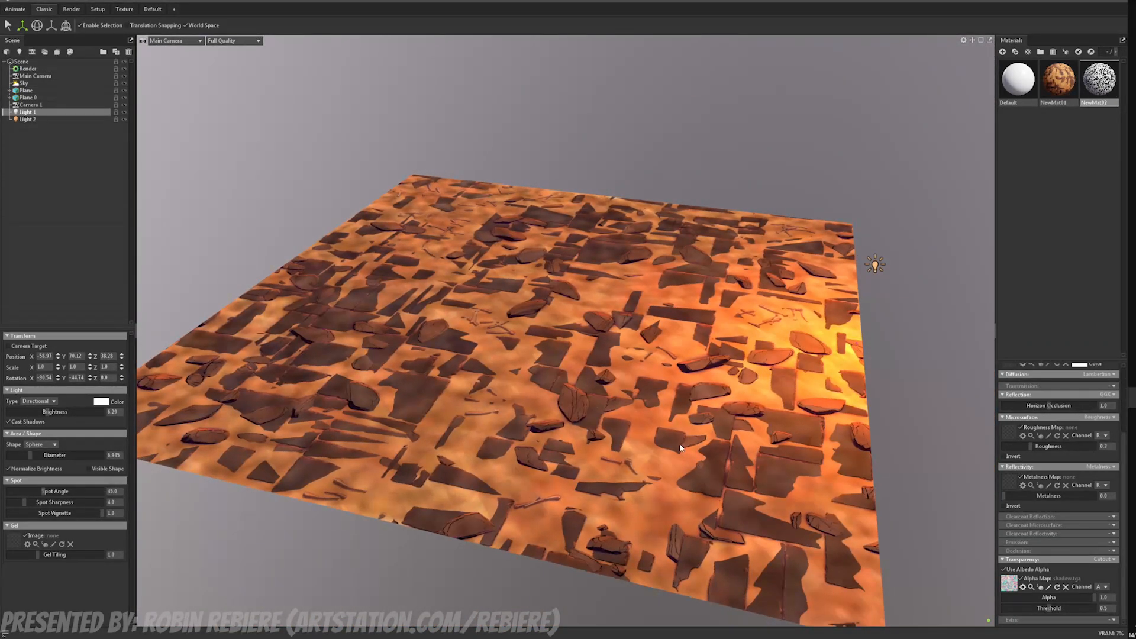
# Step: Set the cutout material's alpha map channel to R and check the larger shadow pattern on the ground
pyautogui.click(1103, 587)
pyautogui.click(1103, 594)
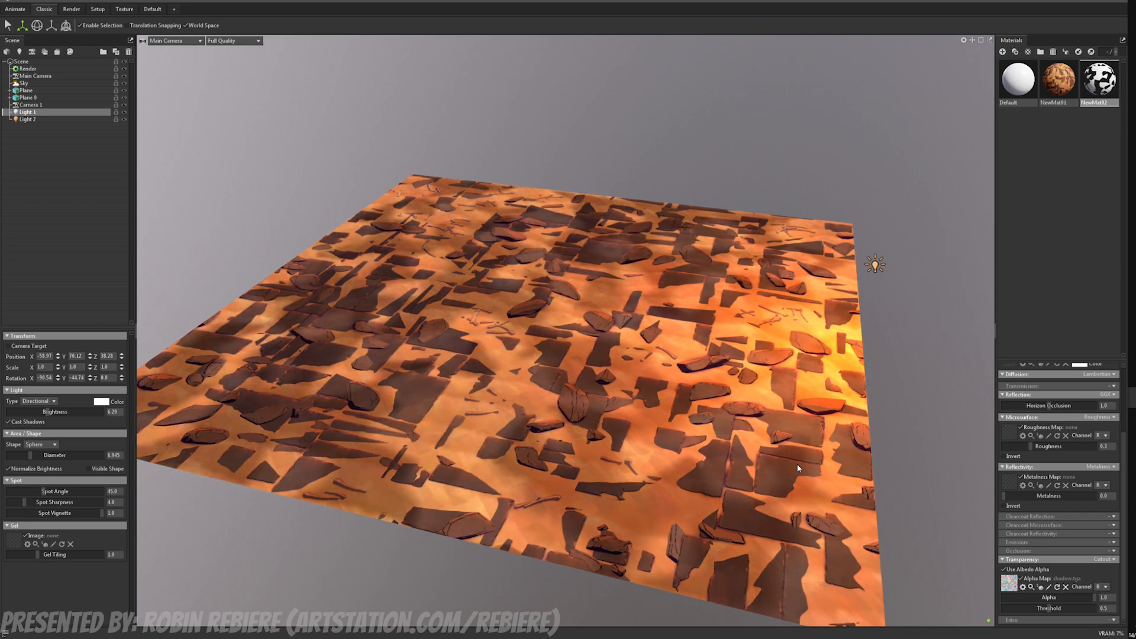
pyautogui.moveTo(704, 378); pyautogui.dragTo(655, 406)
pyautogui.scroll(-5, 674, 436)
pyautogui.scroll(2, 655, 436)
pyautogui.scroll(2, 655, 405)
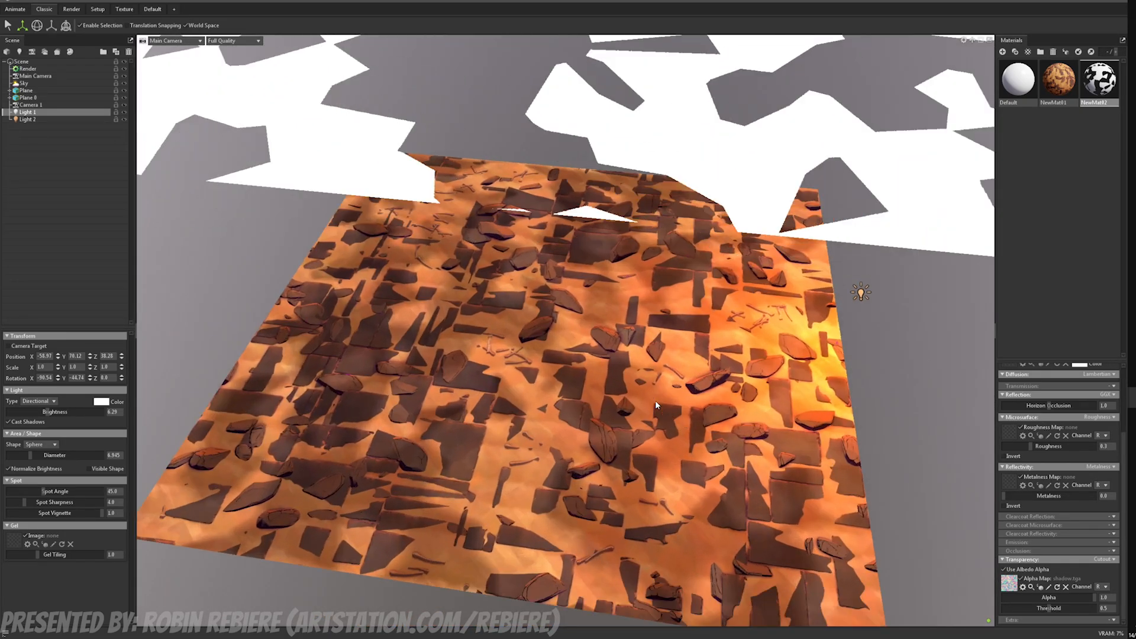
# Step: Compare the G and B channels for the cutout alpha map and return it to R
pyautogui.click(1102, 586)
pyautogui.click(1103, 601)
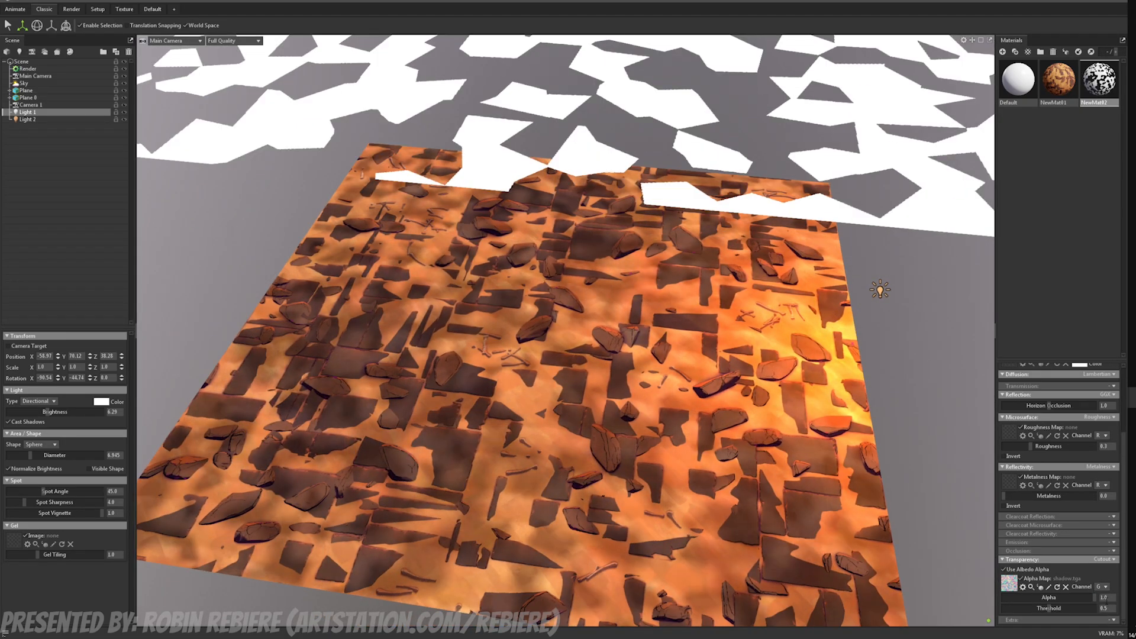
pyautogui.click(1103, 586)
pyautogui.click(1102, 610)
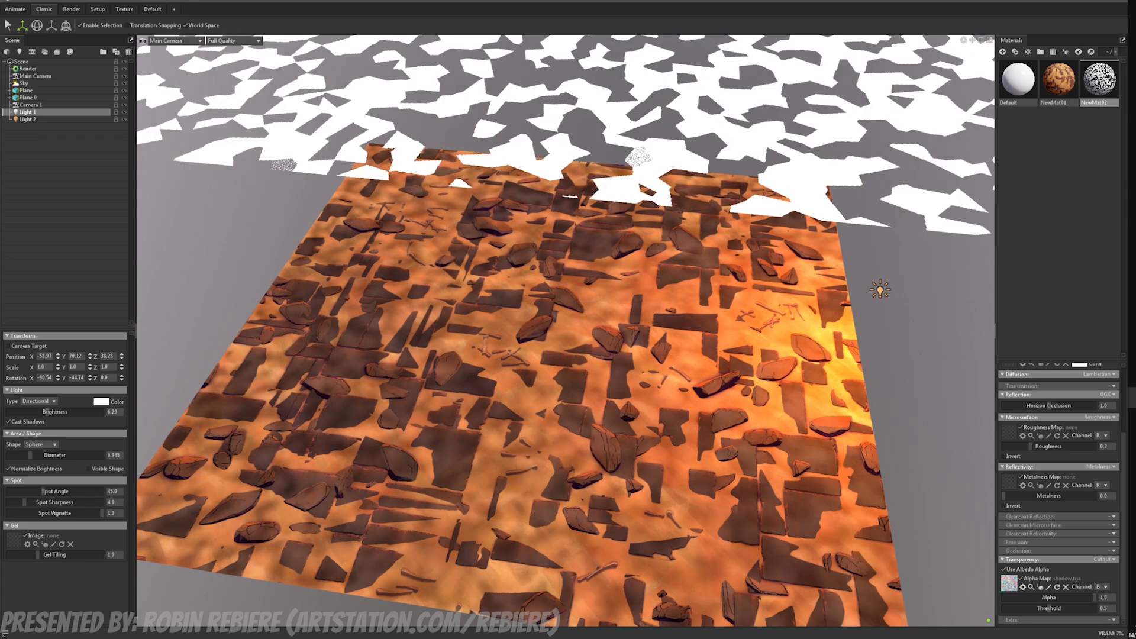
pyautogui.click(1102, 586)
pyautogui.click(1103, 593)
# Step: Raise the cutout material's transparency threshold to about 0.569
pyautogui.scroll(-5, 828, 474)
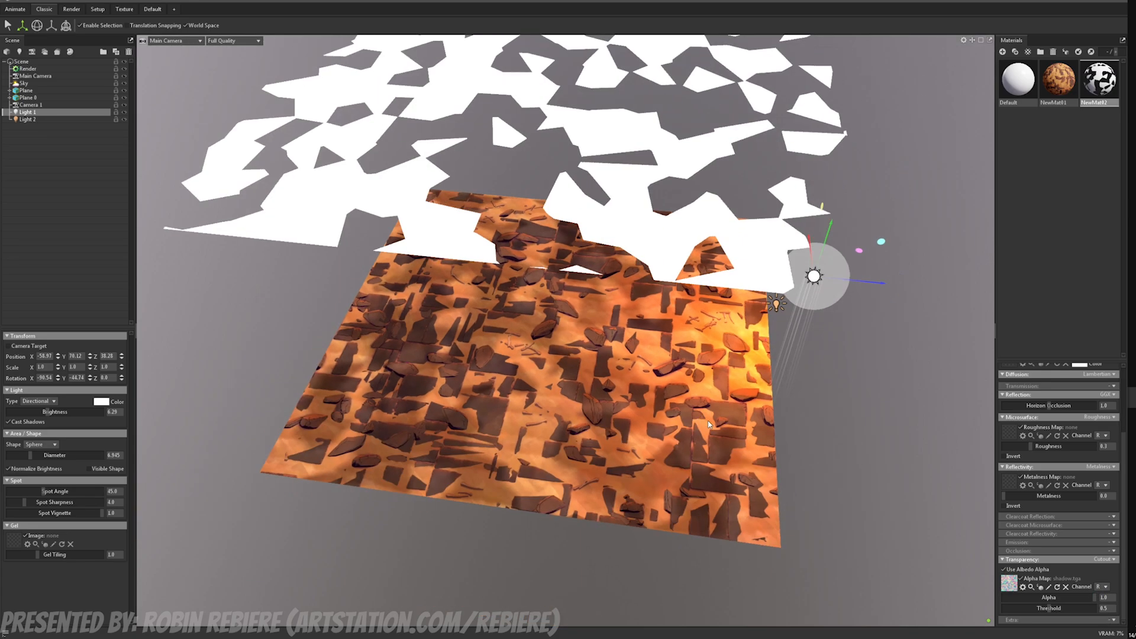
pyautogui.moveTo(965, 504); pyautogui.dragTo(953, 505)
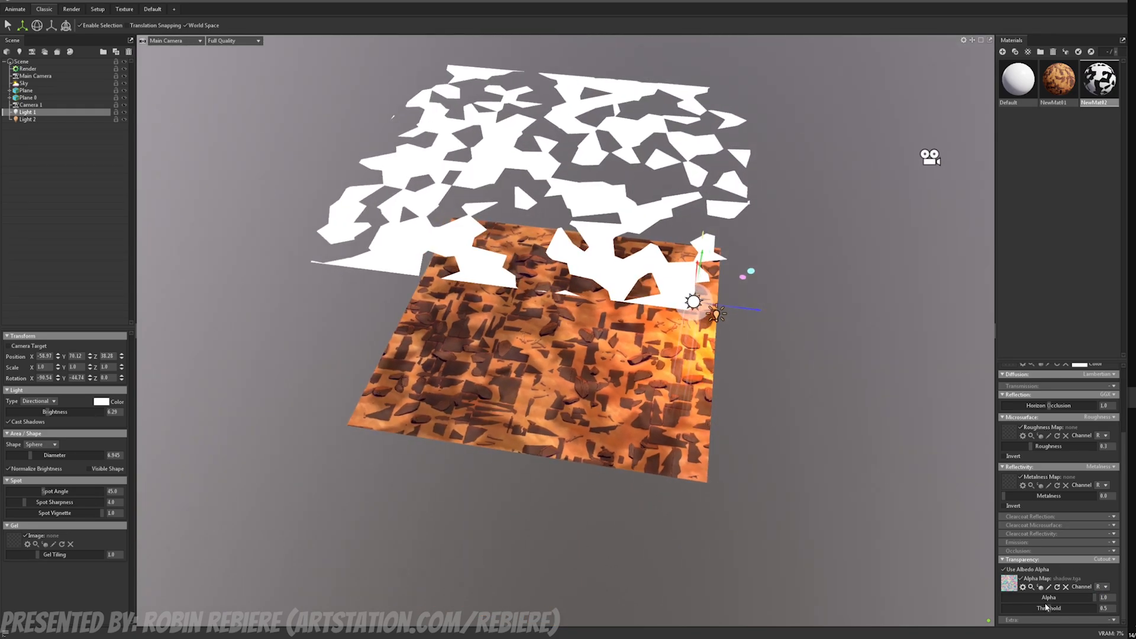
pyautogui.moveTo(1059, 609)
pyautogui.mouseDown()
pyautogui.moveTo(1080, 608)
pyautogui.moveTo(1039, 614)
pyautogui.moveTo(1055, 615)
pyautogui.mouseUp()
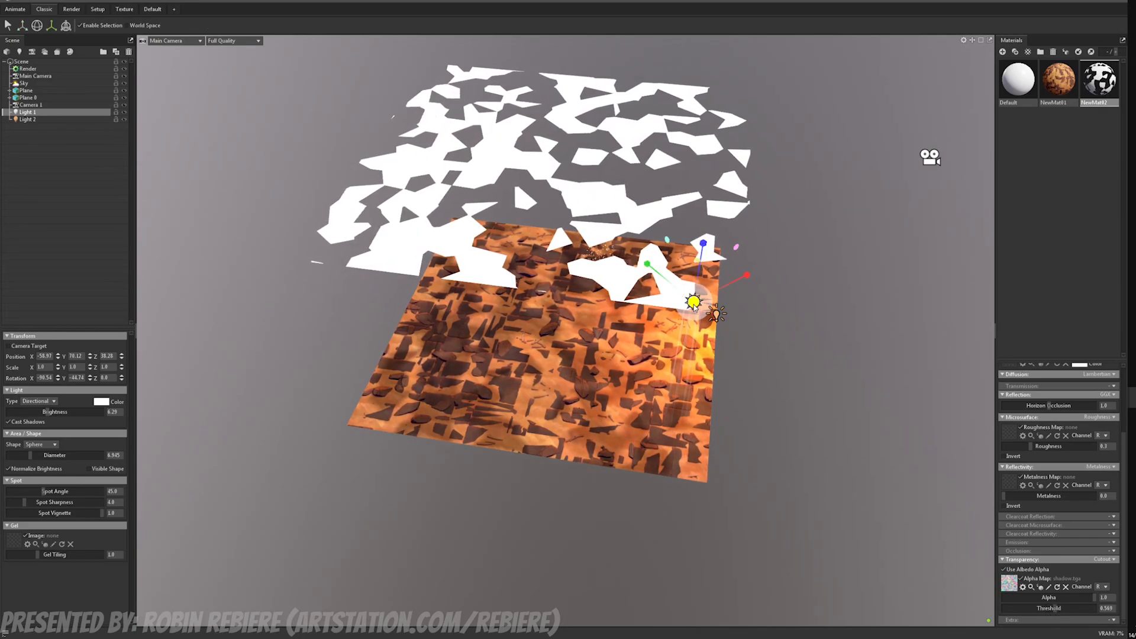
# Step: Scale the raised plane uniformly to about 1.987 and make it invisible to the camera, viewing the scene through Camera 1
pyautogui.click(570, 136)
pyautogui.moveTo(556, 164); pyautogui.dragTo(628, 160)
pyautogui.click(202, 41)
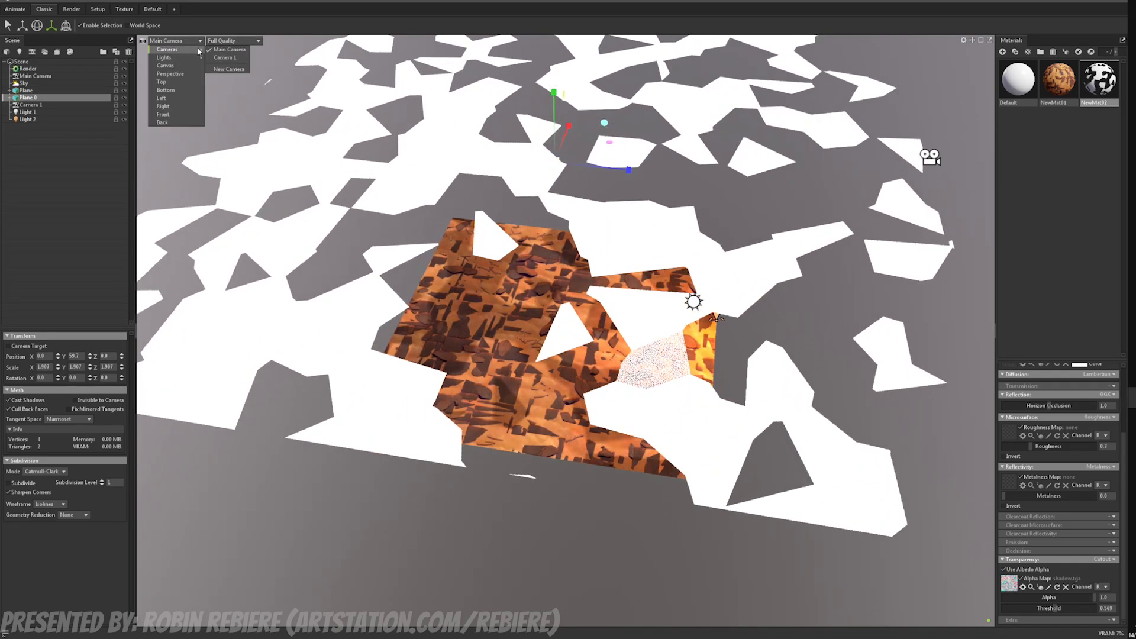
pyautogui.click(222, 62)
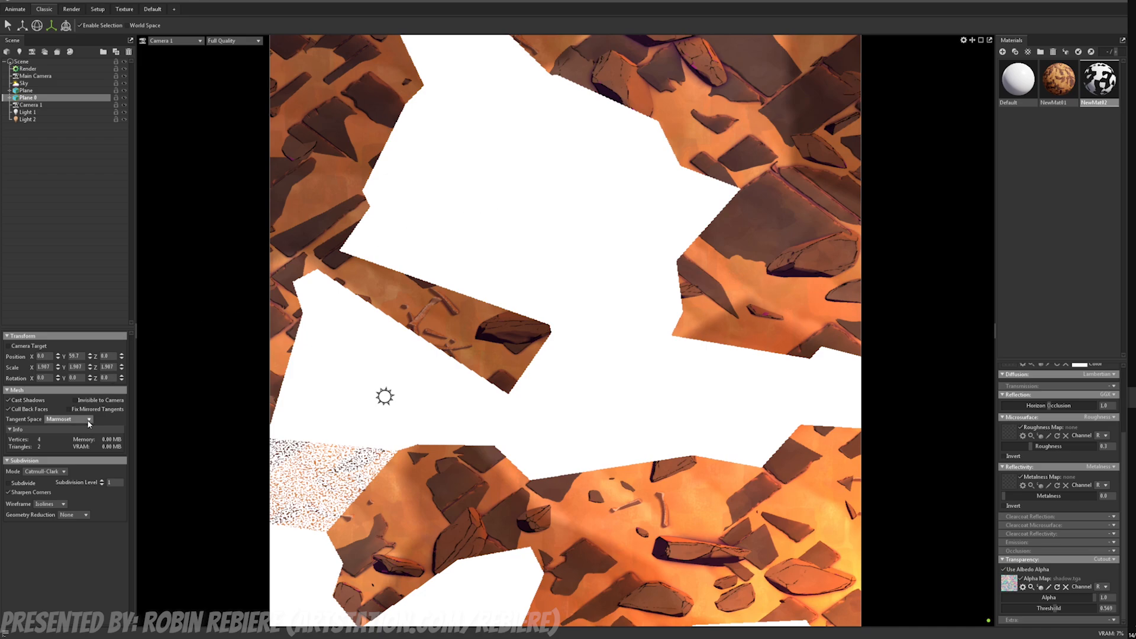
pyautogui.moveTo(87, 399)
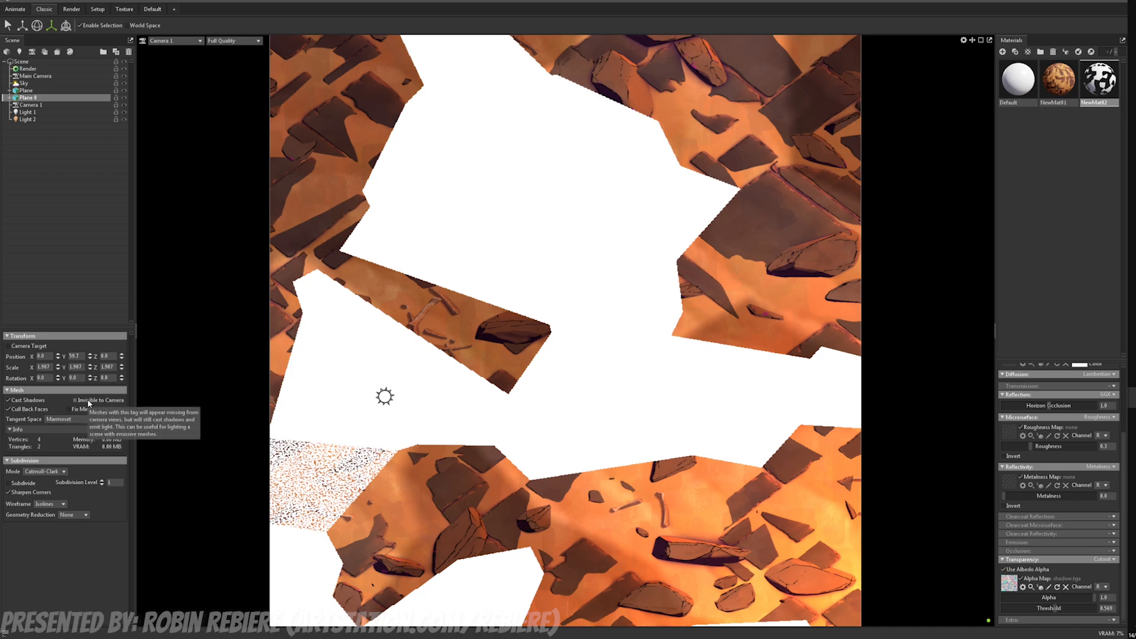
pyautogui.click(75, 400)
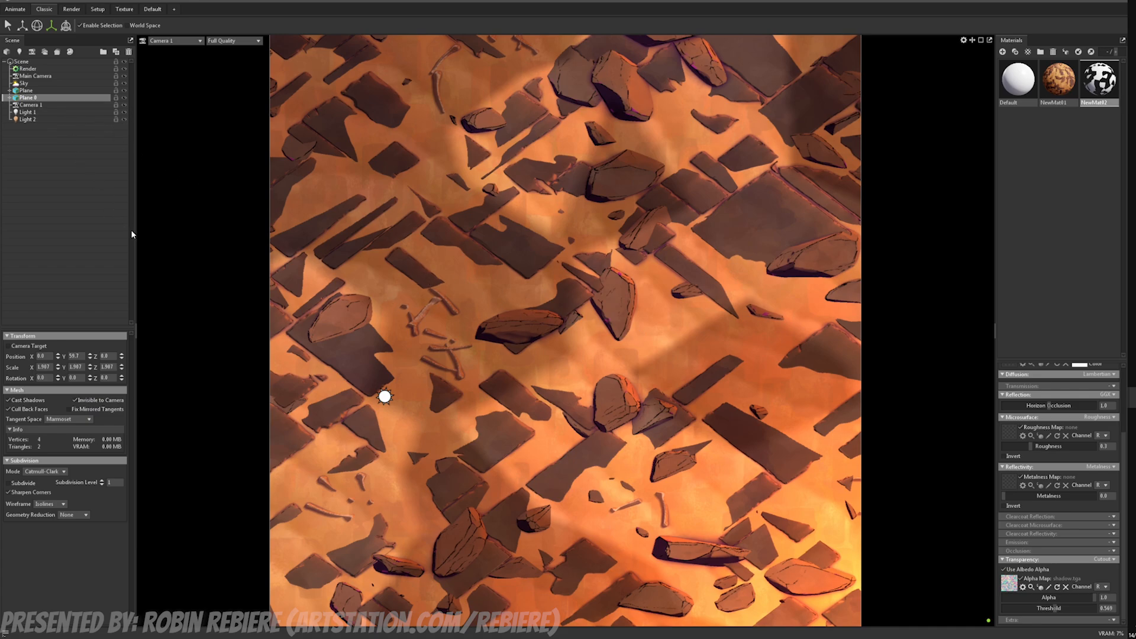
# Step: Set Light 1's brightness to about 6.4 and its diameter to about 70, leaving nothing selected
pyautogui.click(27, 112)
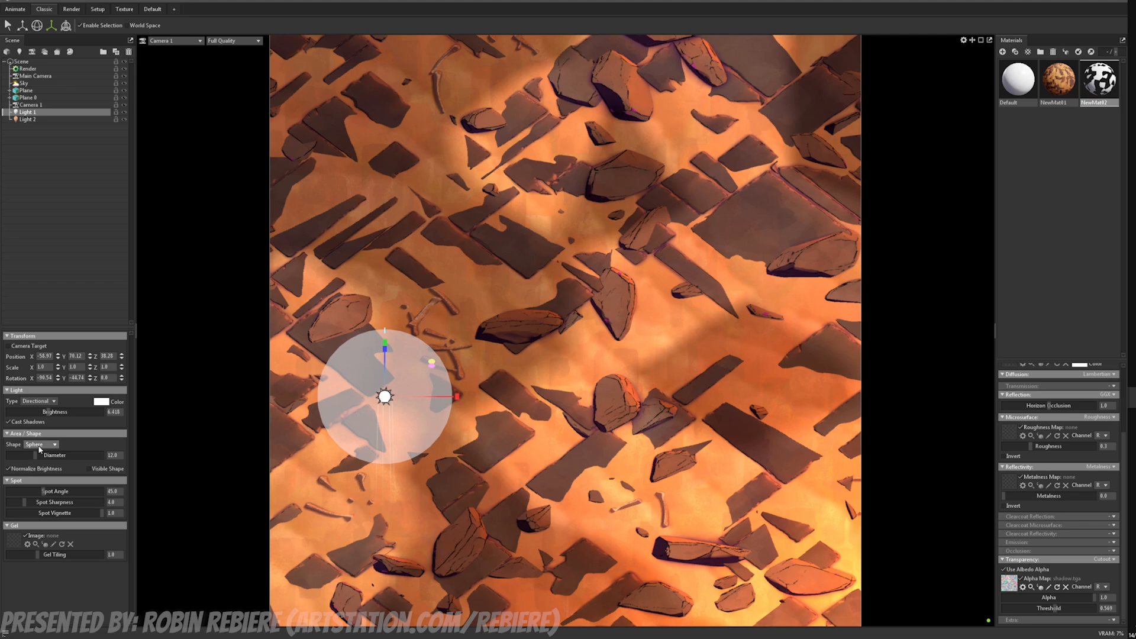
pyautogui.moveTo(33, 457); pyautogui.dragTo(53, 457)
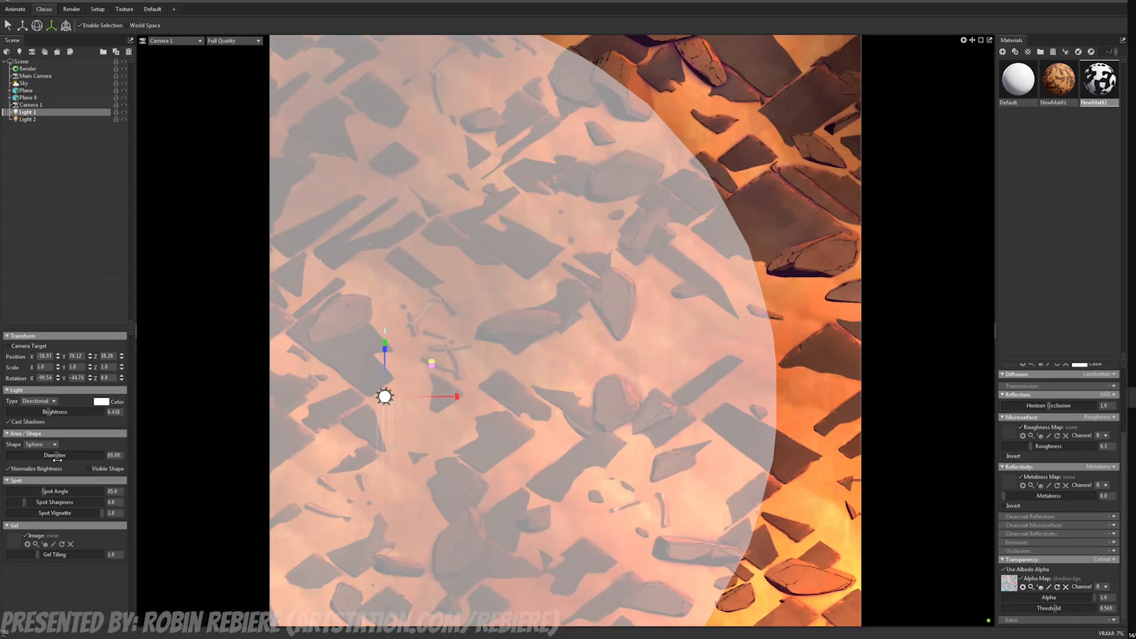
pyautogui.click(34, 243)
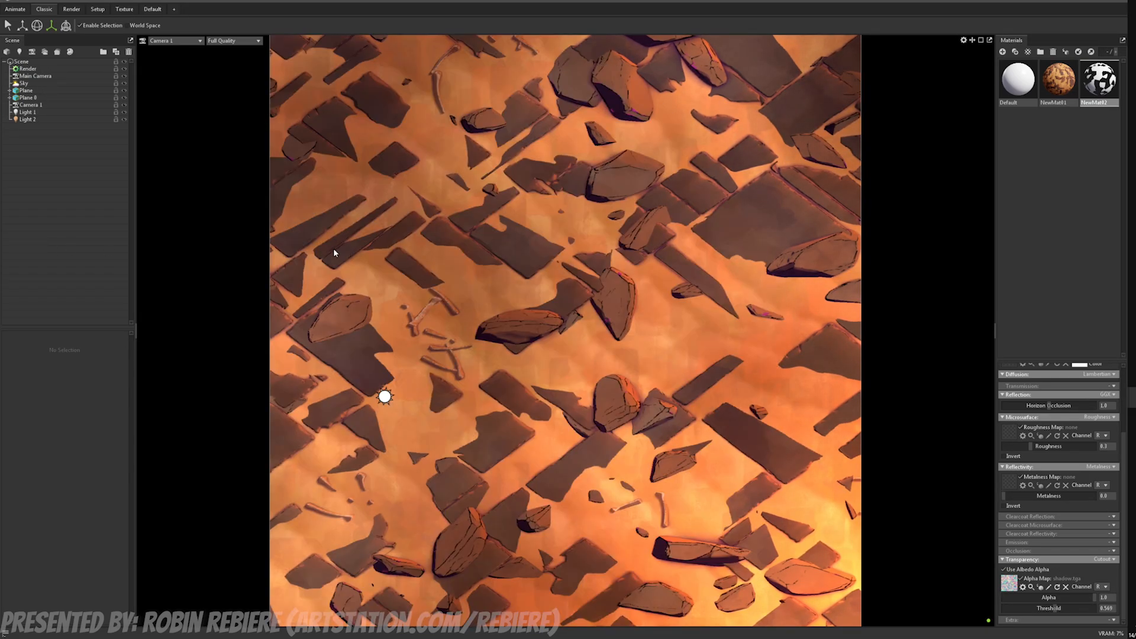